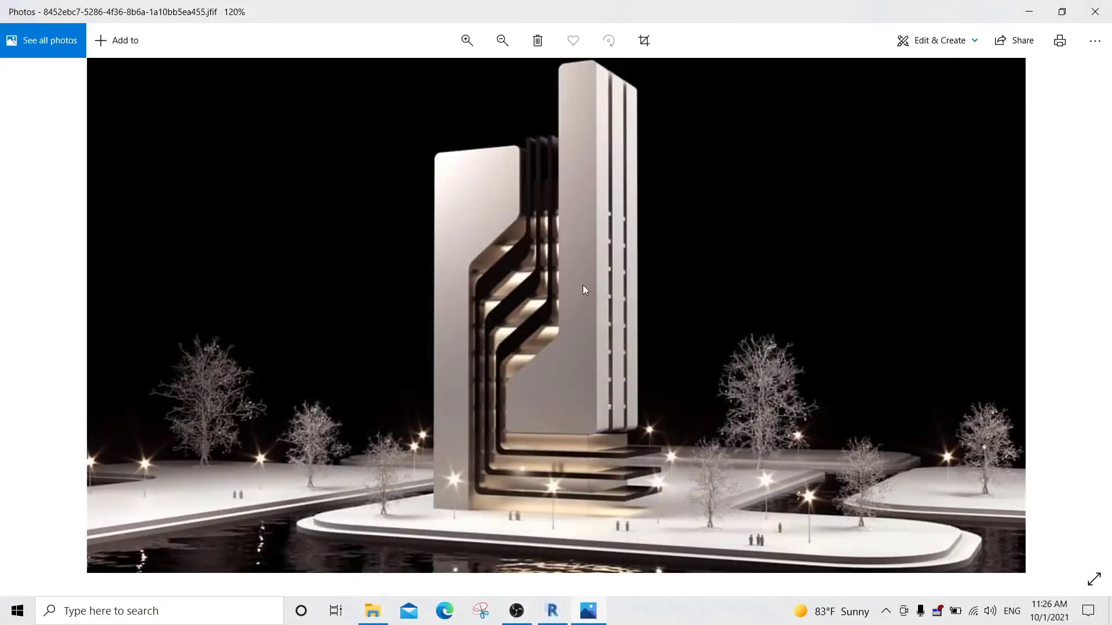
Examine the reference image of the tower, from its upper blocks down to the base and water.
{"action": "left_click_drag", "start_coordinate": [583, 282], "coordinate": [581, 340]}
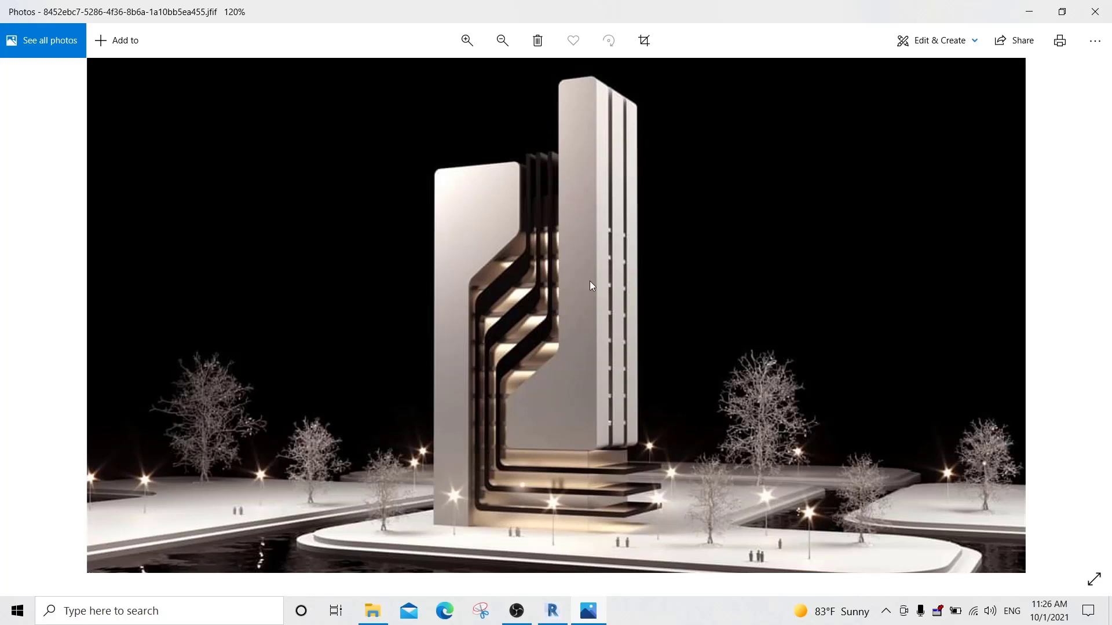
{"action": "left_click_drag", "start_coordinate": [554, 473], "coordinate": [572, 446]}
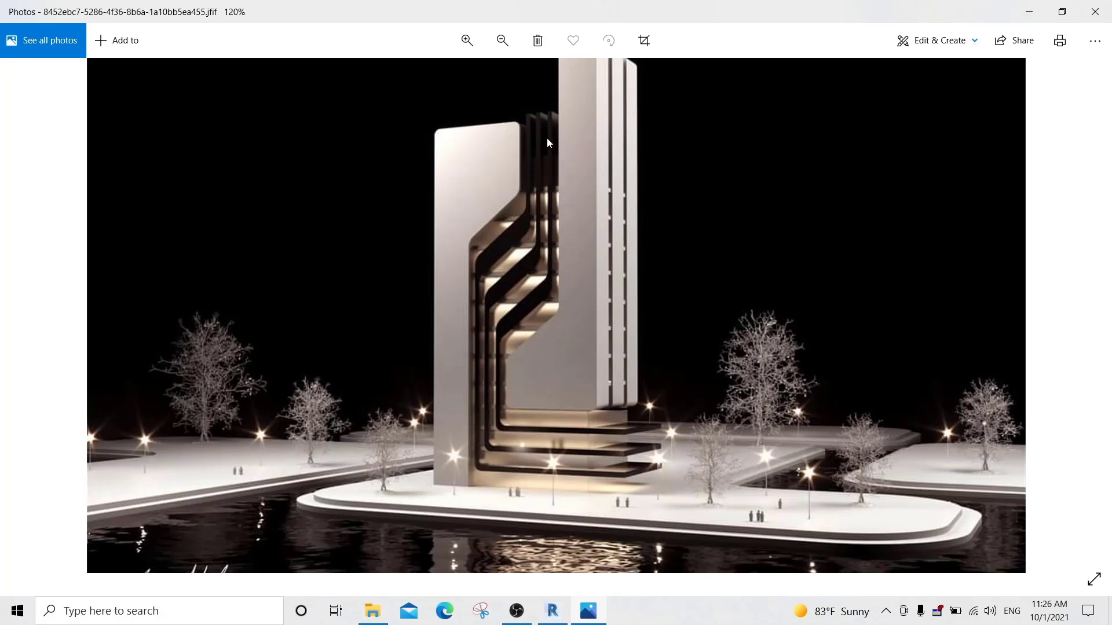
{"action": "left_click_drag", "start_coordinate": [565, 235], "coordinate": [563, 338]}
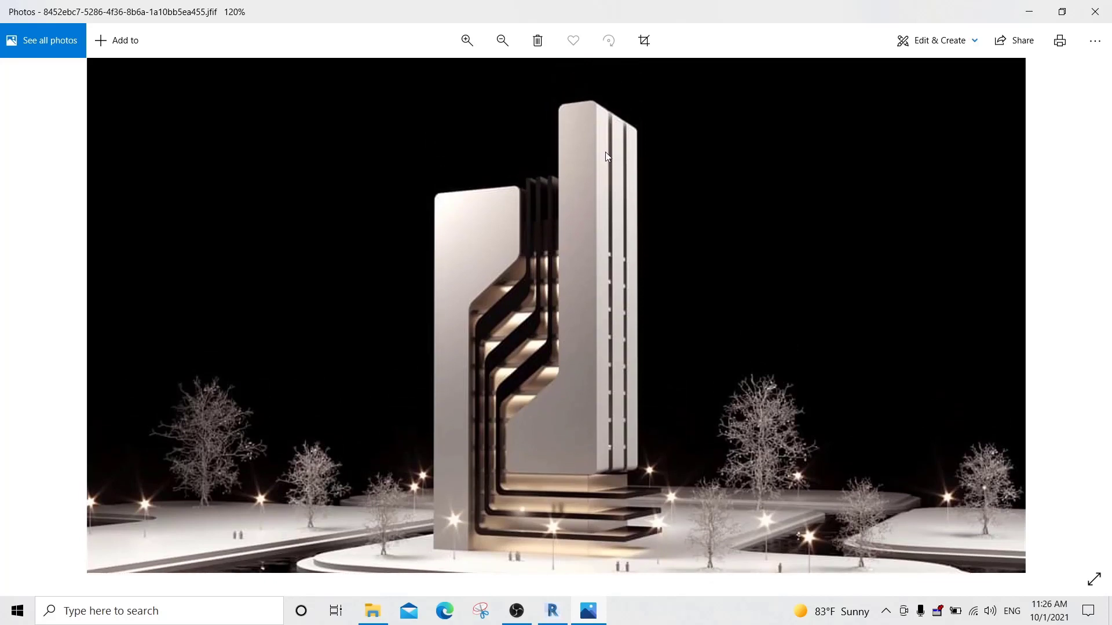
{"action": "left_click_drag", "start_coordinate": [548, 282], "coordinate": [550, 236]}
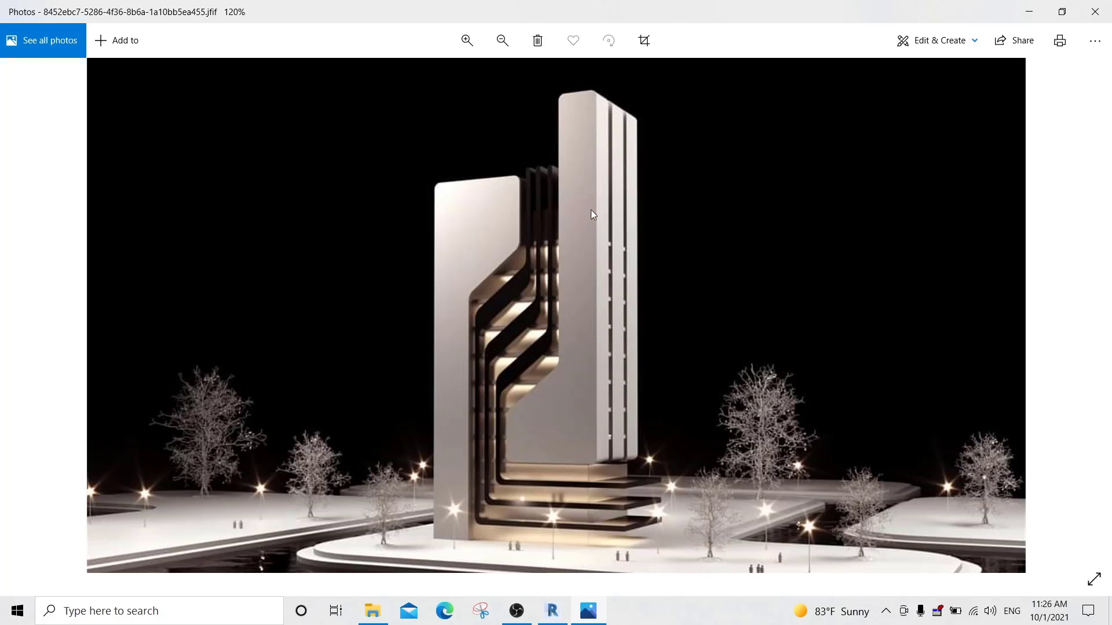
{"action": "left_click_drag", "start_coordinate": [571, 372], "coordinate": [585, 311]}
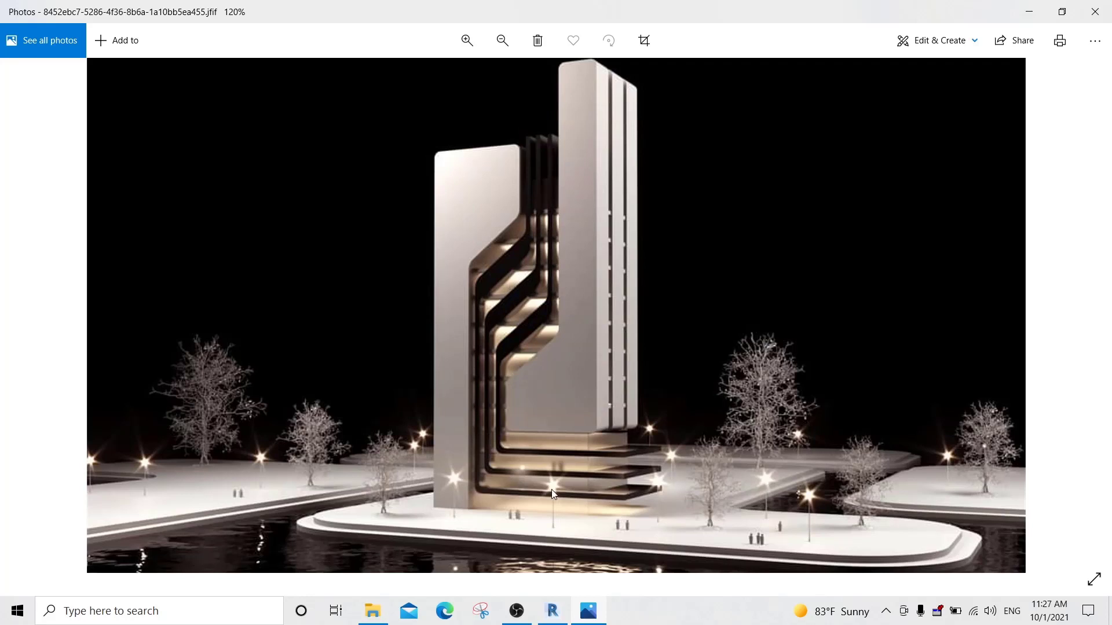
{"action": "left_click_drag", "start_coordinate": [587, 453], "coordinate": [602, 380]}
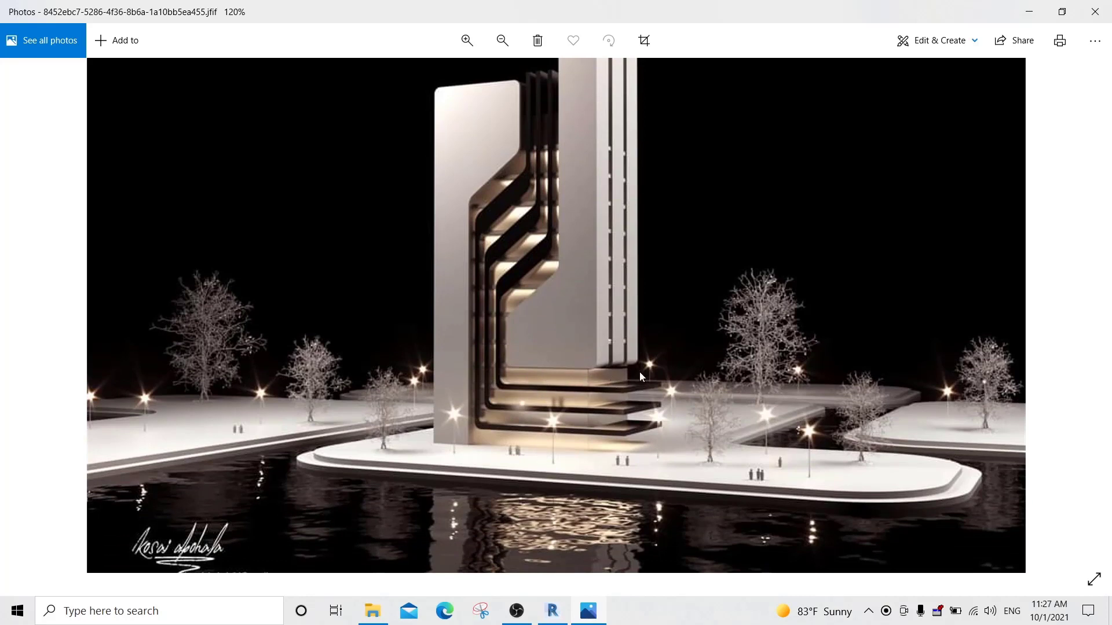
{"action": "left_click_drag", "start_coordinate": [583, 412], "coordinate": [579, 471]}
Switch to Revit and set the project's length unit to centimetres.
{"action": "left_click", "coordinate": [552, 611]}
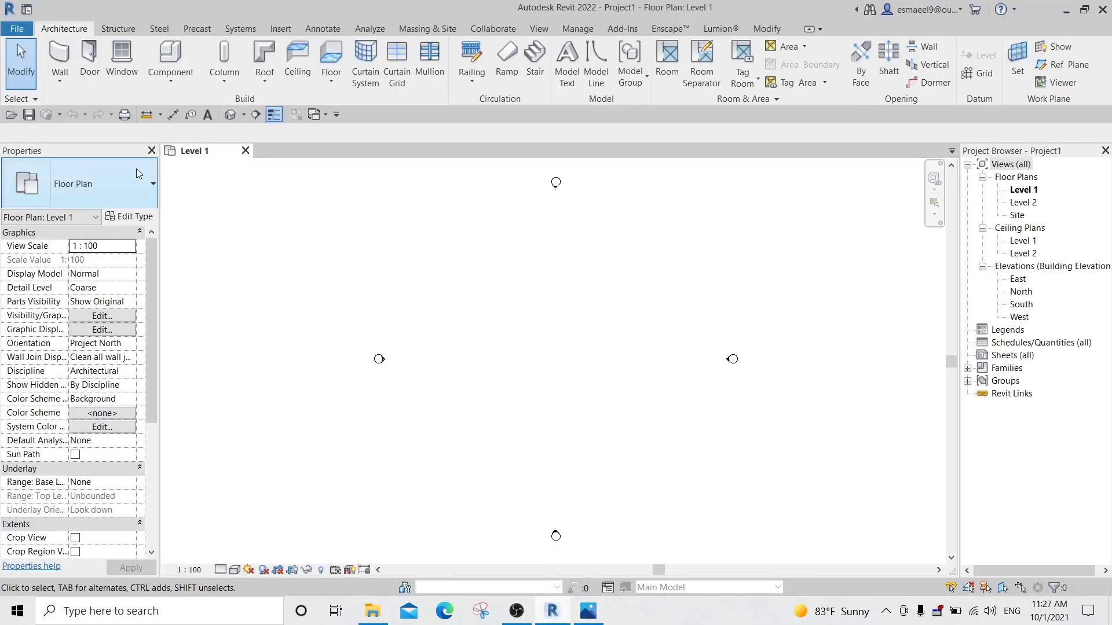
{"action": "scroll", "coordinate": [537, 324], "scroll_direction": "down", "scroll_amount": 1}
{"action": "middle_click_drag", "start_coordinate": [541, 332], "coordinate": [512, 330]}
{"action": "scroll", "coordinate": [511, 321], "scroll_direction": "up", "scroll_amount": 2}
{"action": "key", "text": "u"}
{"action": "key", "text": "n"}
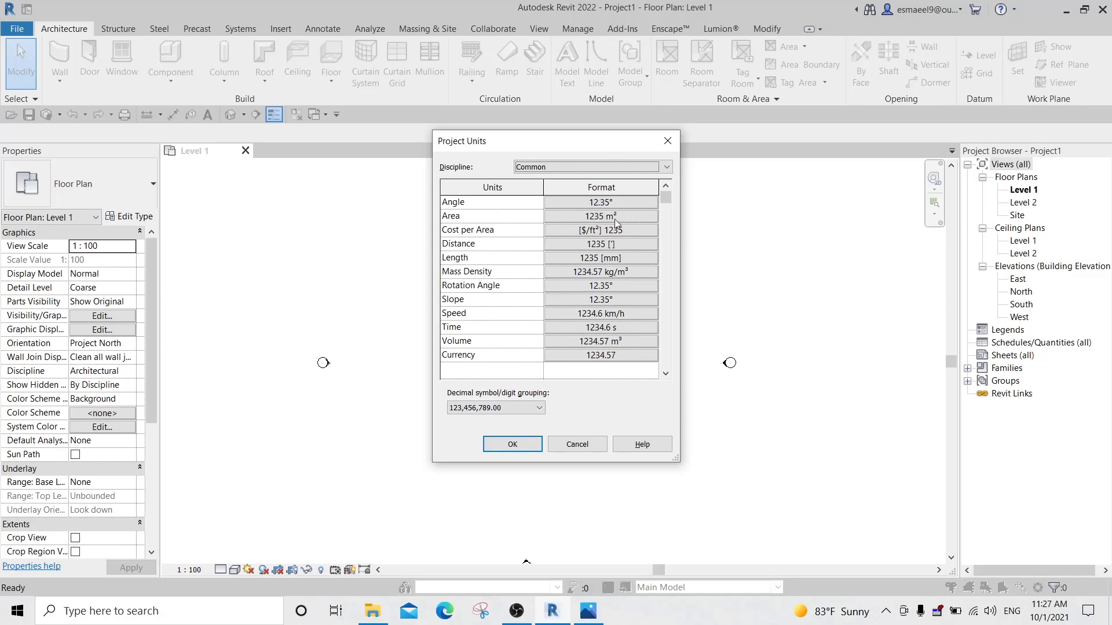
{"action": "left_click", "coordinate": [591, 261]}
{"action": "left_click", "coordinate": [595, 225]}
{"action": "left_click", "coordinate": [575, 242]}
{"action": "left_click", "coordinate": [562, 406]}
{"action": "left_click", "coordinate": [513, 445]}
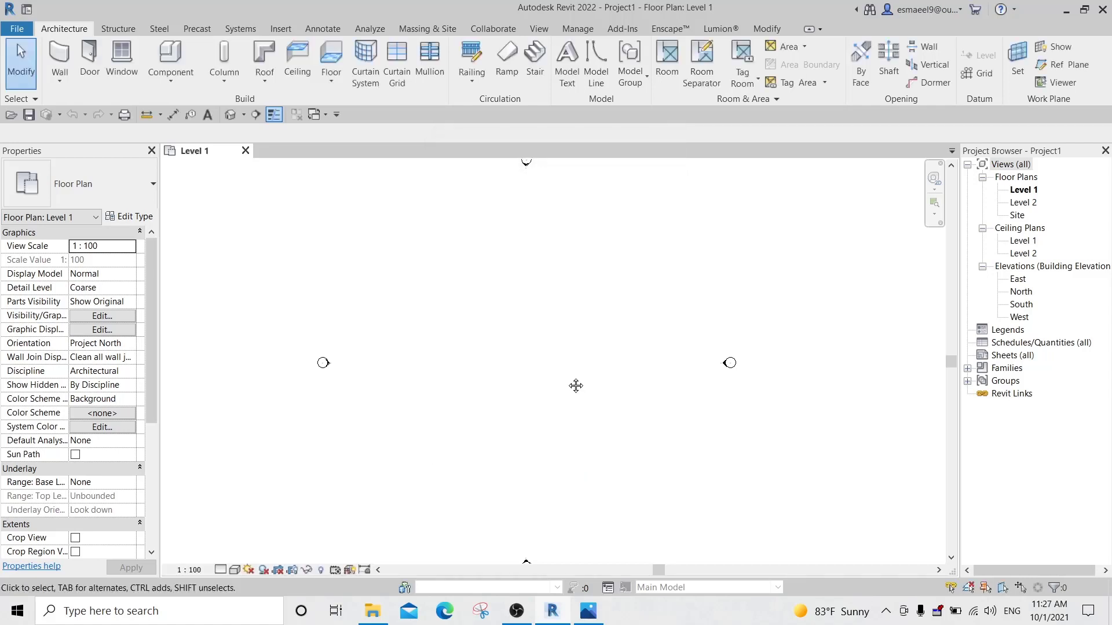
Switch to the photo viewer and examine the reference tower's proportions and base.
{"action": "mouse_move", "coordinate": [550, 371]}
{"action": "middle_mouse_down"}
{"action": "mouse_move", "coordinate": [536, 361]}
{"action": "mouse_move", "coordinate": [562, 380]}
{"action": "middle_mouse_up"}
{"action": "scroll", "coordinate": [558, 371], "scroll_direction": "down", "scroll_amount": 1}
{"action": "scroll", "coordinate": [562, 378], "scroll_direction": "up", "scroll_amount": 2}
{"action": "scroll", "coordinate": [570, 387], "scroll_direction": "down", "scroll_amount": 2}
{"action": "left_click", "coordinate": [588, 611]}
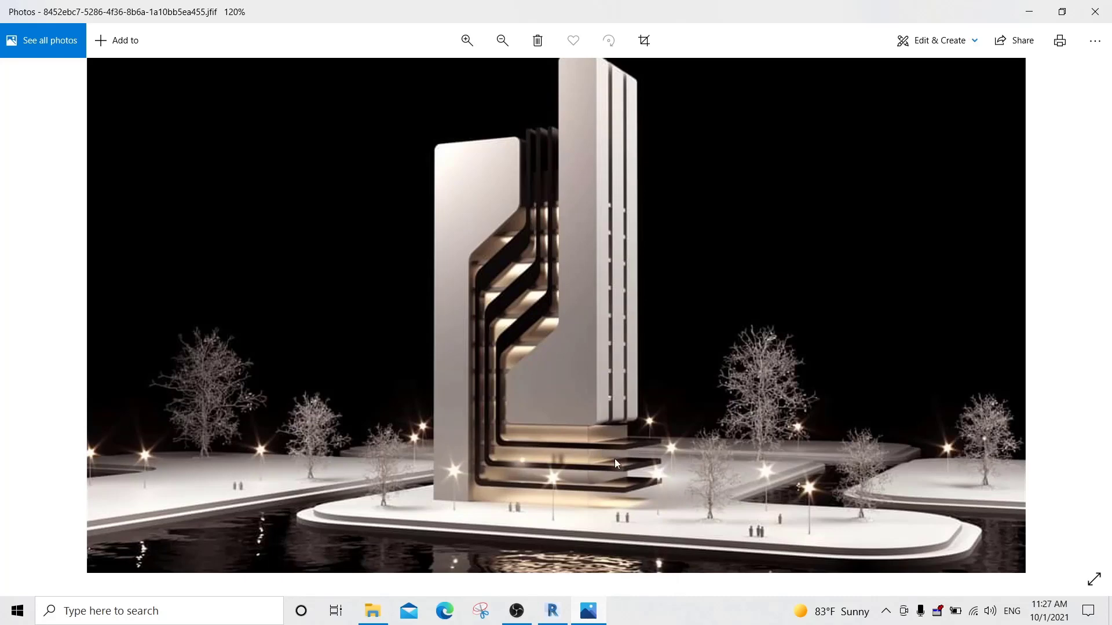
Return to Revit and sketch a rectangular floor boundary about 1006 wide and 1245 high on the Level 1 plan.
{"action": "left_click", "coordinate": [552, 611]}
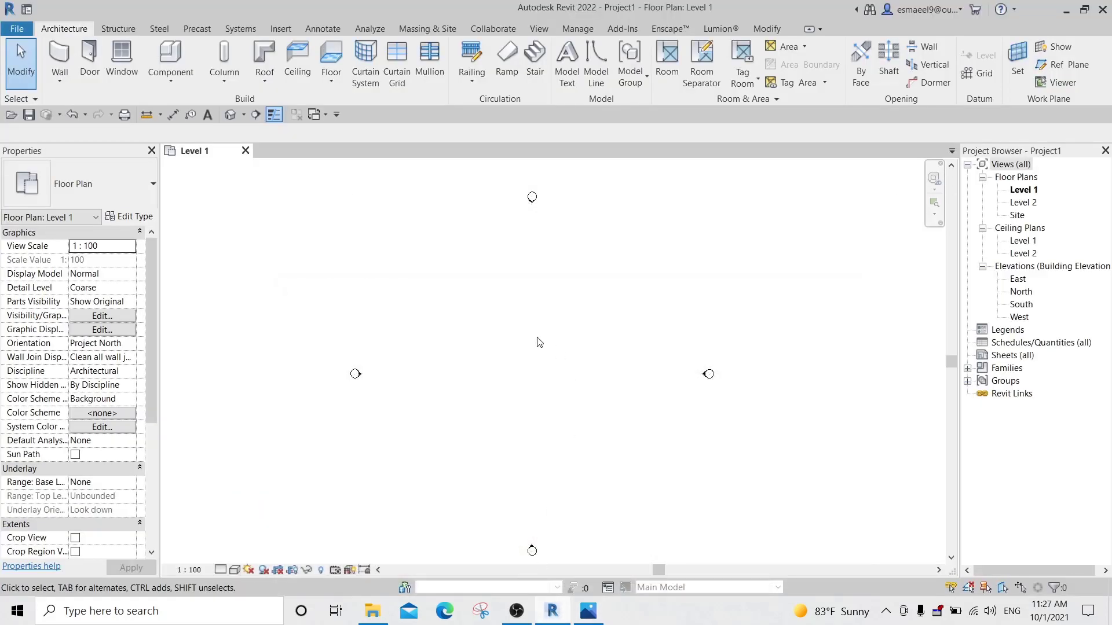
{"action": "key", "text": "f"}
{"action": "key", "text": "l"}
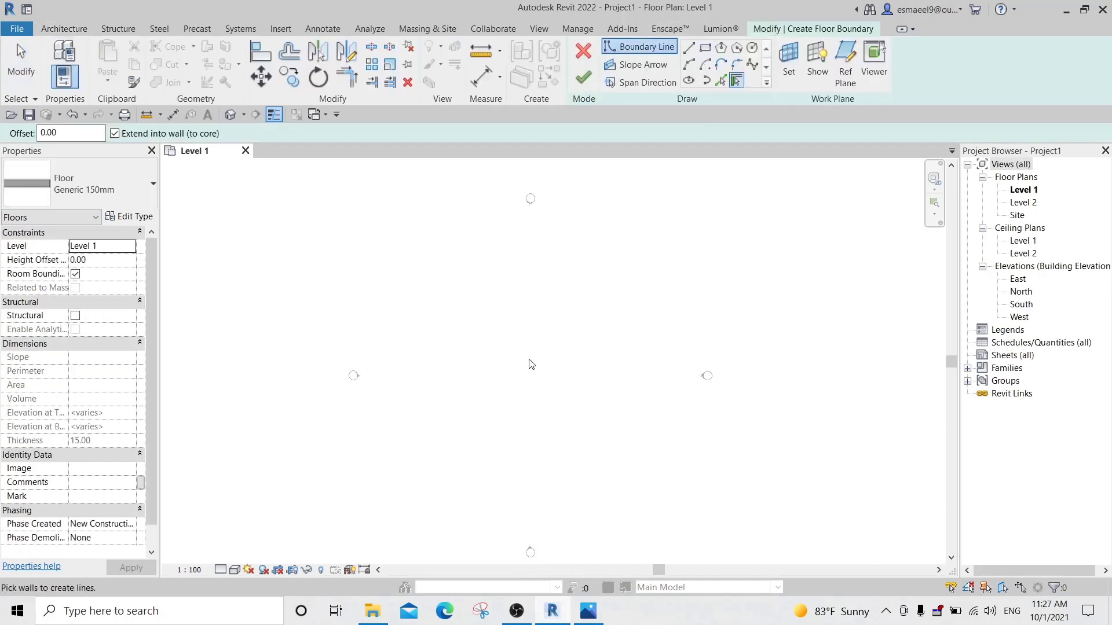
{"action": "left_click", "coordinate": [705, 48]}
{"action": "left_click", "coordinate": [481, 329]}
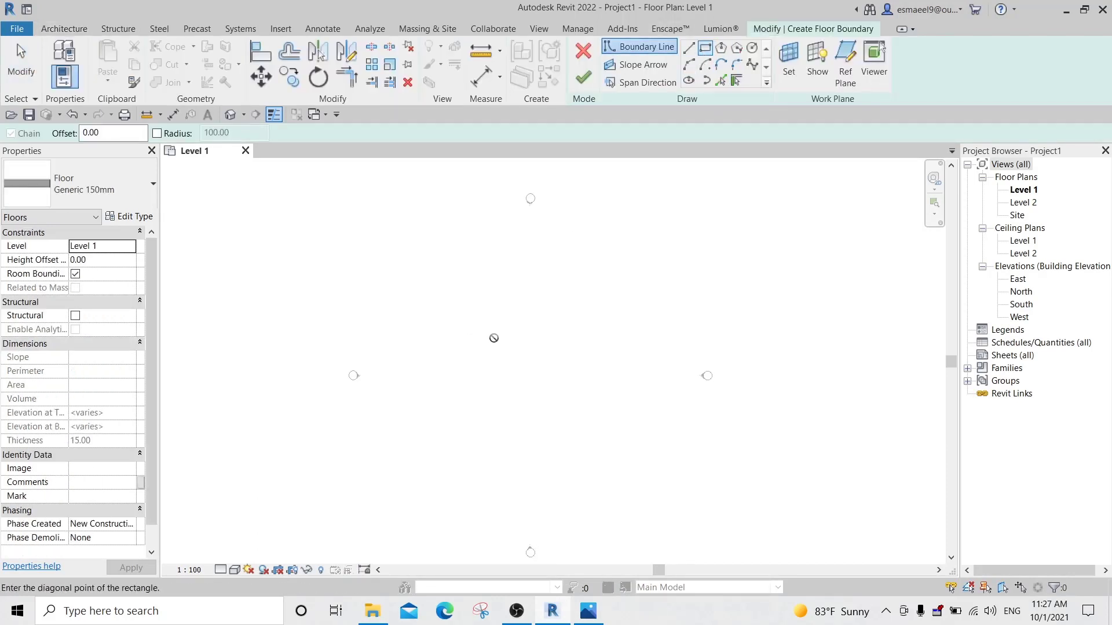
{"action": "left_click", "coordinate": [554, 417]}
{"action": "scroll", "coordinate": [526, 329], "scroll_direction": "up", "scroll_amount": 2}
Set the floor rectangle's vertical side to 700 and its horizontal side to 1000.
{"action": "left_click", "coordinate": [609, 391]}
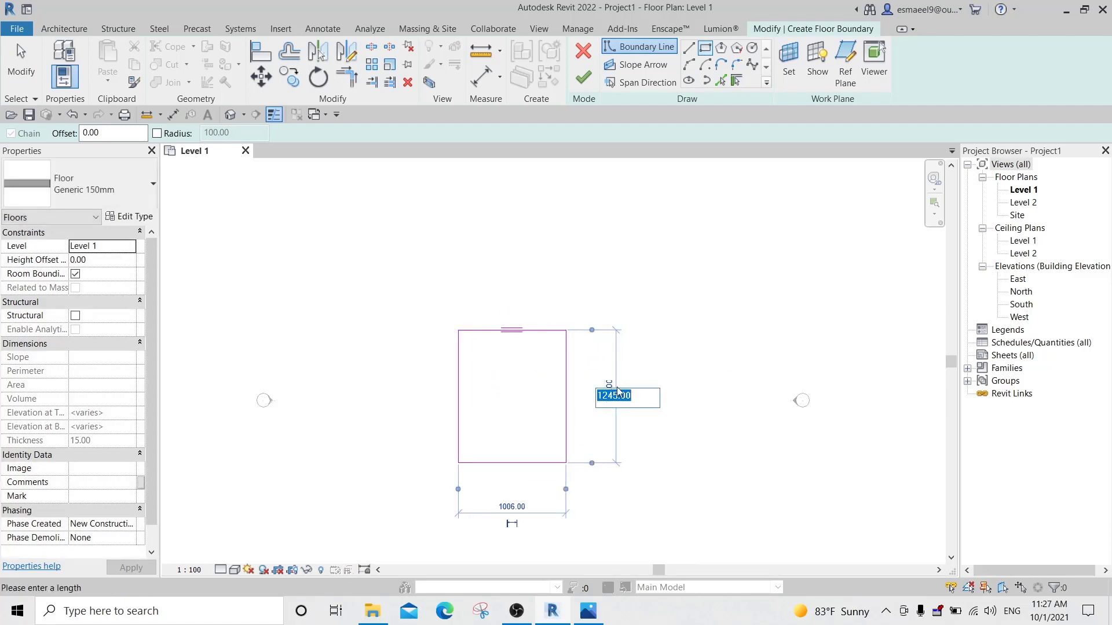
{"action": "type", "text": "700"}
{"action": "key", "text": "Return"}
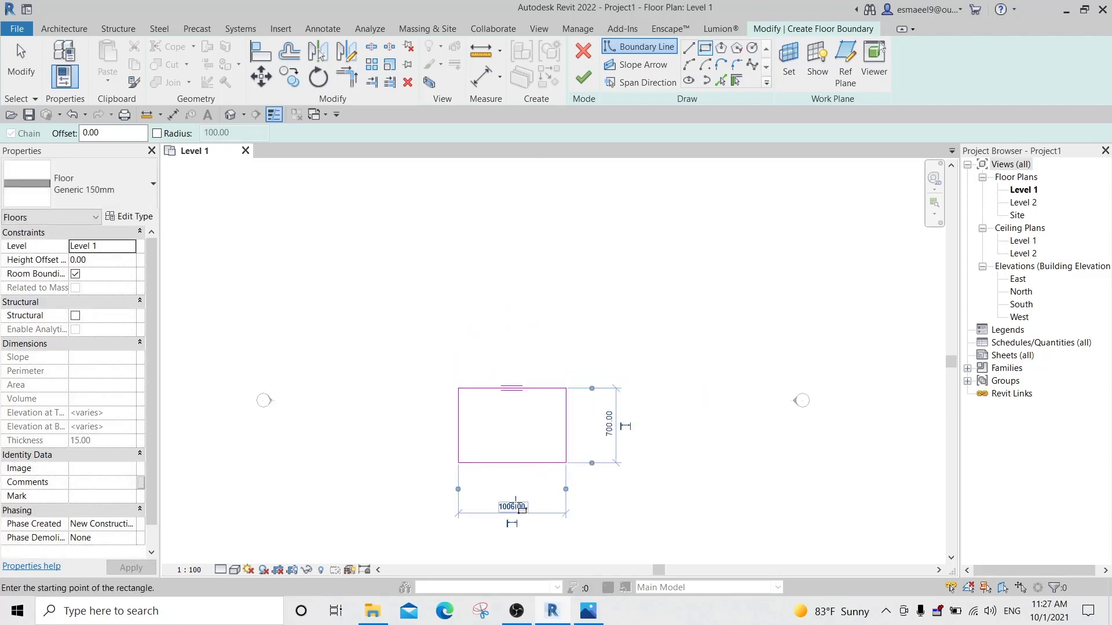
{"action": "left_click", "coordinate": [520, 503]}
{"action": "type", "text": "1"}
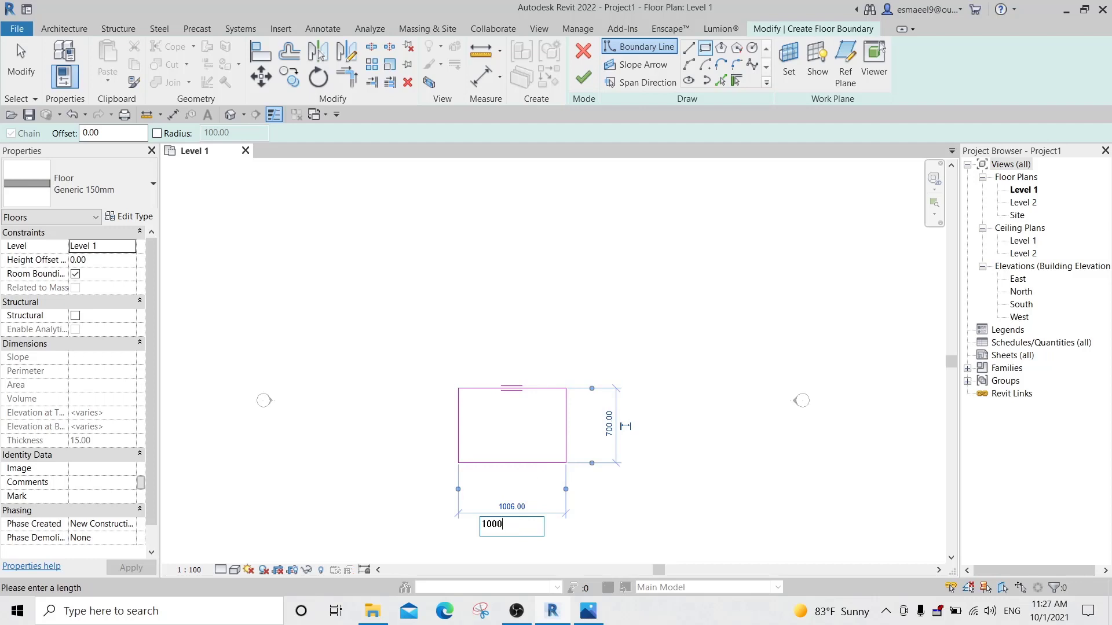
{"action": "type", "text": "000"}
{"action": "key", "text": "Return"}
Set the floor rectangle's vertical side to 1000 and its horizontal side to 700.
{"action": "scroll", "coordinate": [584, 443], "scroll_direction": "up", "scroll_amount": 1}
{"action": "left_click", "coordinate": [618, 417]}
{"action": "type", "text": "1000"}
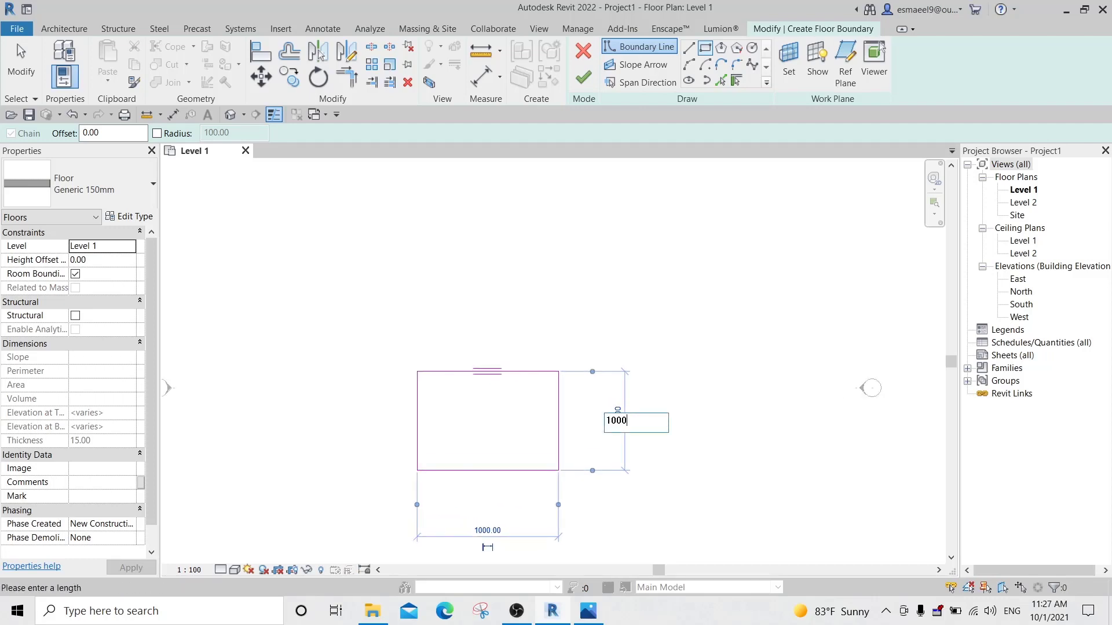
{"action": "key", "text": "Return"}
{"action": "left_click", "coordinate": [487, 531]}
{"action": "type", "text": "700"}
{"action": "key", "text": "Return"}
Finish the boundary sketch to create the Generic 150mm floor on Level 1.
{"action": "scroll", "coordinate": [514, 405], "scroll_direction": "up", "scroll_amount": 3}
{"action": "key", "text": "Escape"}
{"action": "scroll", "coordinate": [694, 324], "scroll_direction": "down", "scroll_amount": 3}
{"action": "mouse_move", "coordinate": [706, 319]}
{"action": "middle_mouse_down"}
{"action": "mouse_move", "coordinate": [744, 279]}
{"action": "mouse_move", "coordinate": [732, 299]}
{"action": "mouse_move", "coordinate": [720, 293]}
{"action": "middle_mouse_up"}
{"action": "left_click", "coordinate": [584, 78]}
{"action": "left_click", "coordinate": [721, 293]}
{"action": "scroll", "coordinate": [714, 344], "scroll_direction": "down", "scroll_amount": 3}
{"action": "middle_click_drag", "start_coordinate": [715, 345], "coordinate": [738, 331]}
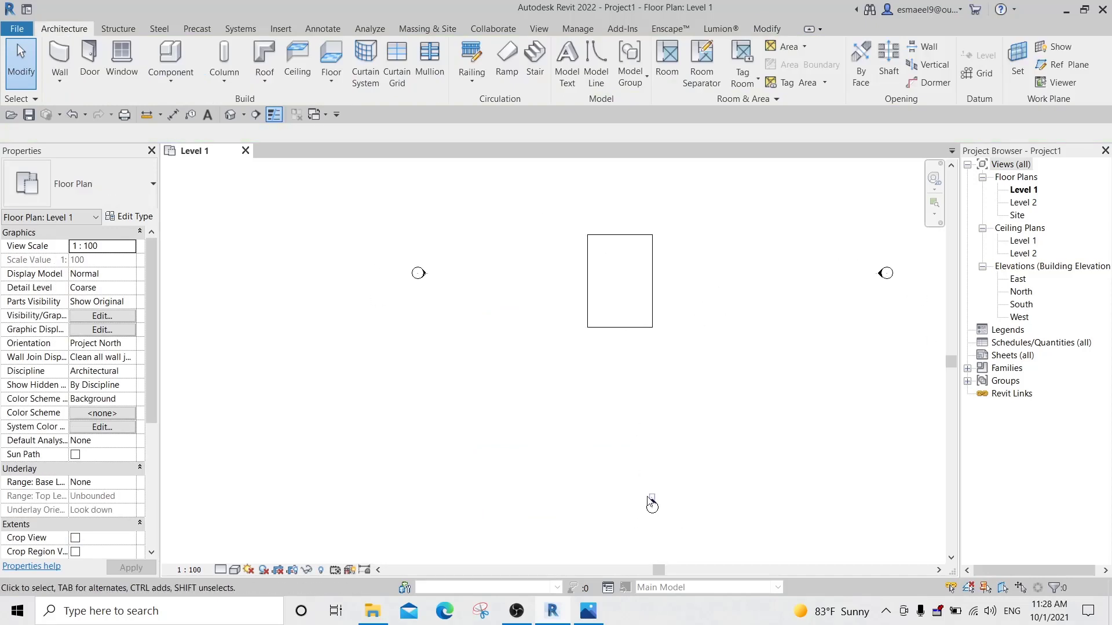
Move the floor horizontally by about half its width to centre it between the east and west elevation markers.
{"action": "left_click", "coordinate": [652, 285]}
{"action": "key", "text": "m"}
{"action": "key", "text": "v"}
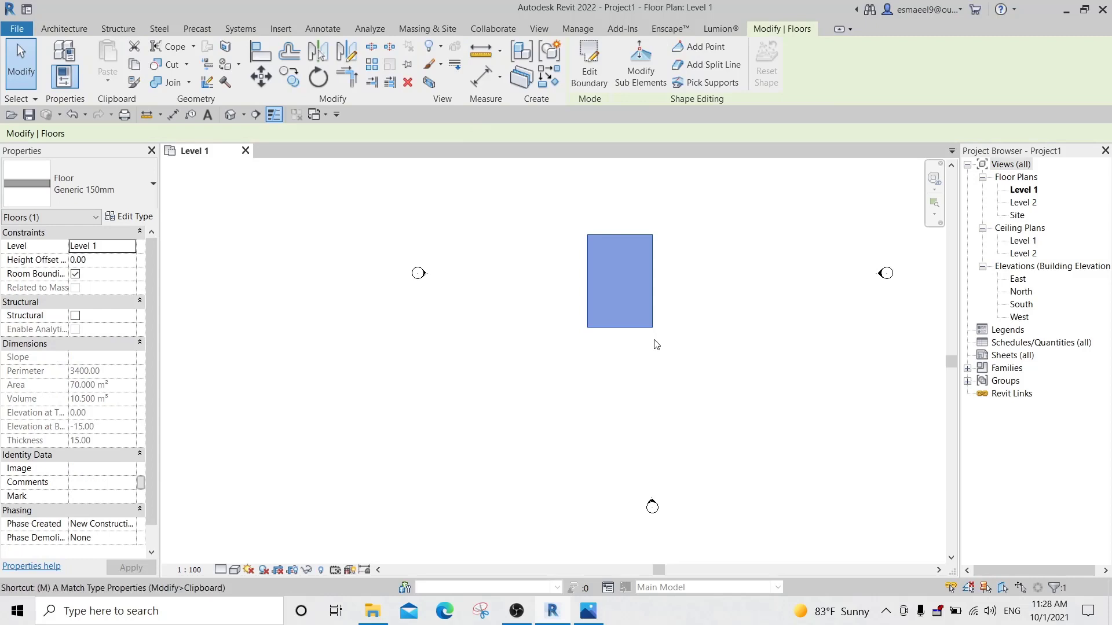
{"action": "left_click", "coordinate": [638, 375]}
{"action": "left_click", "coordinate": [671, 376]}
{"action": "left_click", "coordinate": [784, 403]}
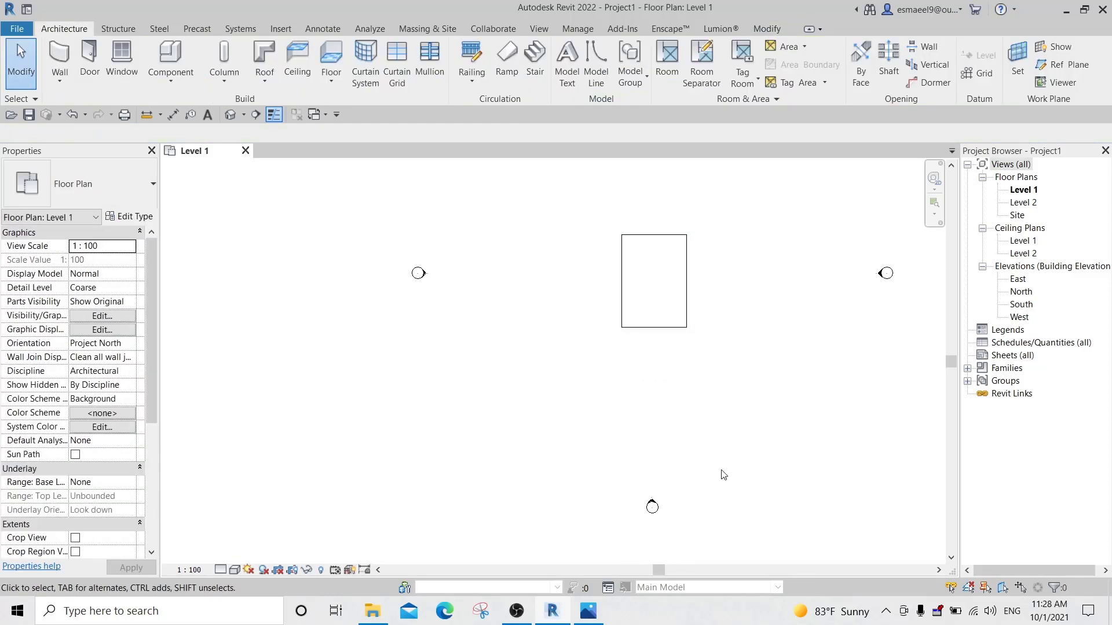
Open the South elevation and set Level 2's elevation to 350.
{"action": "left_click", "coordinate": [1013, 306]}
{"action": "double_click", "coordinate": [1013, 306]}
{"action": "scroll", "coordinate": [729, 342], "scroll_direction": "up", "scroll_amount": 4}
{"action": "left_click", "coordinate": [811, 404]}
{"action": "middle_click_drag", "start_coordinate": [766, 346], "coordinate": [805, 348]}
{"action": "left_click", "coordinate": [595, 610]}
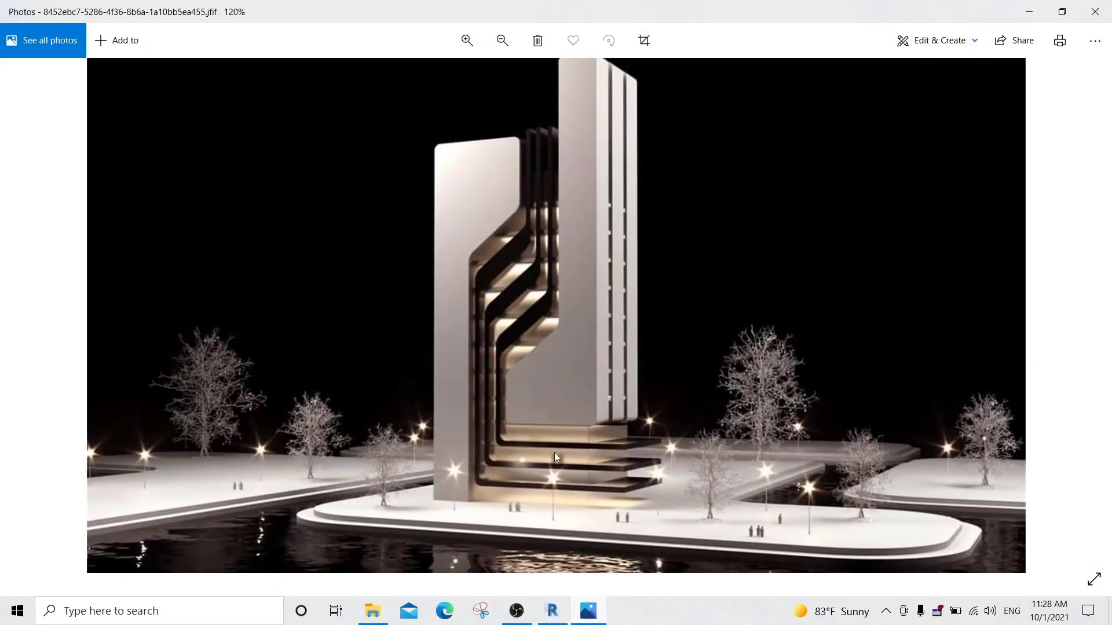
{"action": "left_click", "coordinate": [588, 611]}
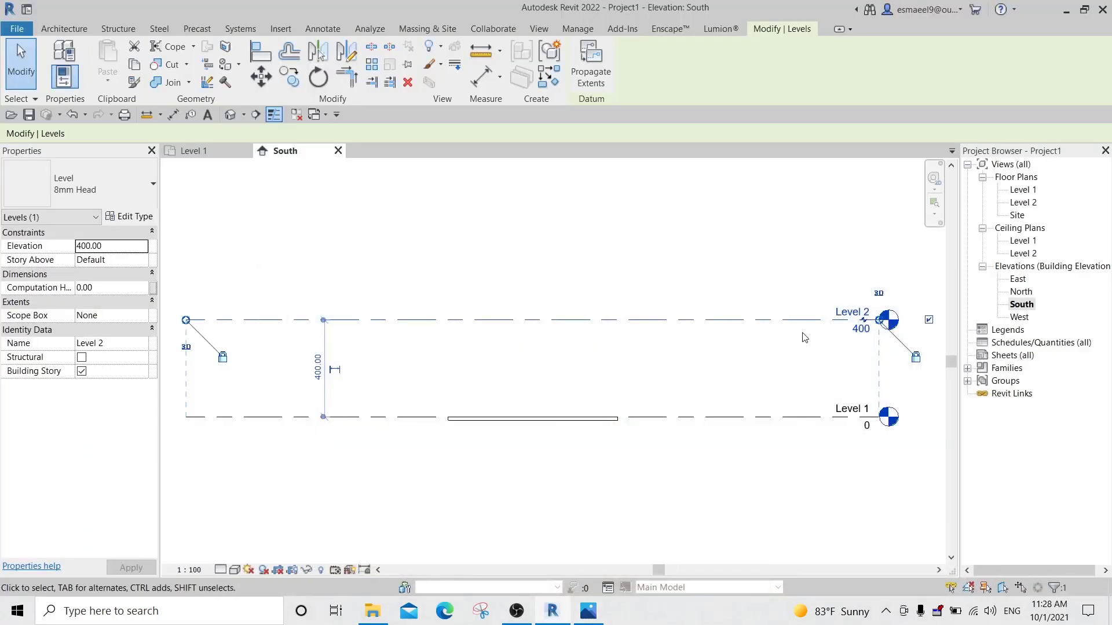
{"action": "left_click", "coordinate": [869, 333]}
{"action": "type", "text": "350"}
{"action": "key", "text": "Return"}
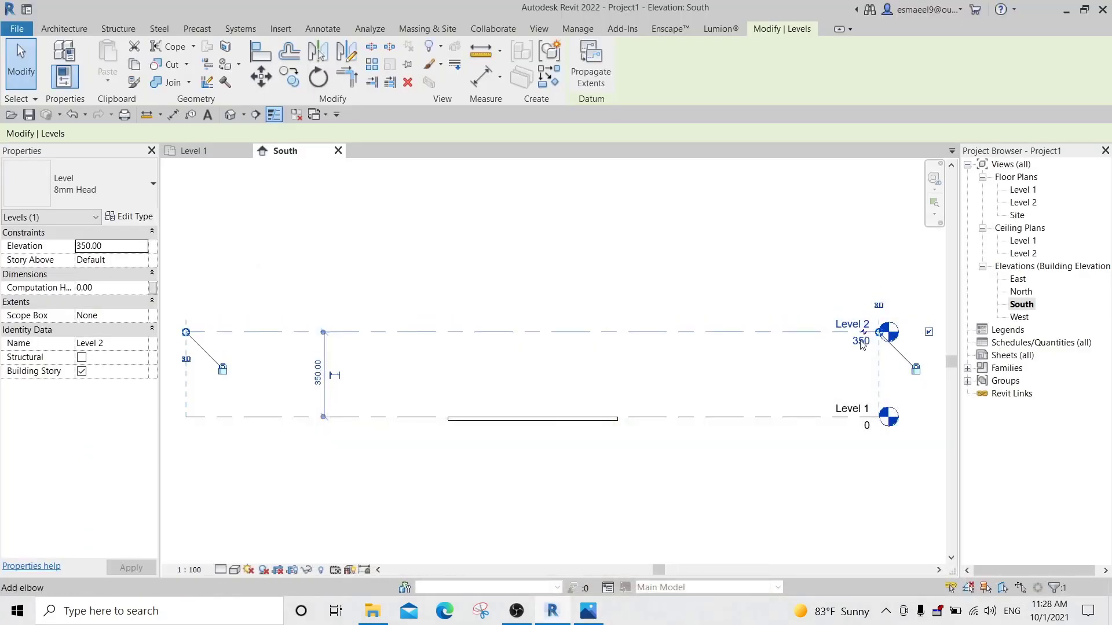
Array Level 2 vertically upward at 350 spacing with 13 items in total.
{"action": "left_click", "coordinate": [660, 376]}
{"action": "left_click", "coordinate": [741, 348]}
{"action": "key", "text": "m"}
{"action": "key", "text": "v"}
{"action": "left_click", "coordinate": [723, 417]}
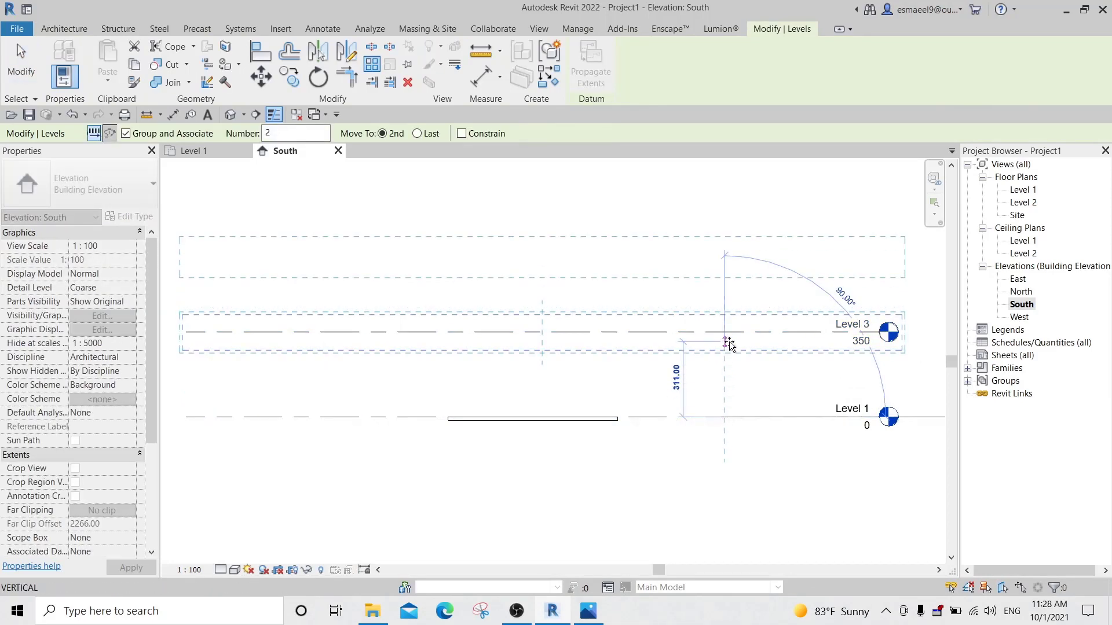
{"action": "left_click", "coordinate": [725, 332]}
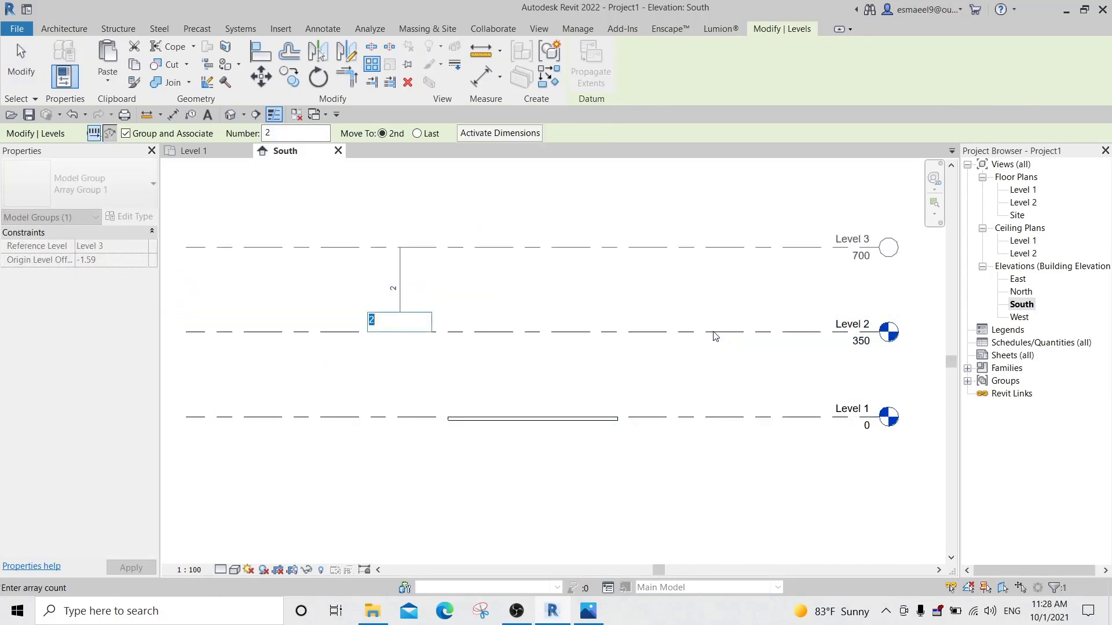
{"action": "type", "text": "13"}
{"action": "key", "text": "Return"}
{"action": "scroll", "coordinate": [591, 303], "scroll_direction": "down", "scroll_amount": 3}
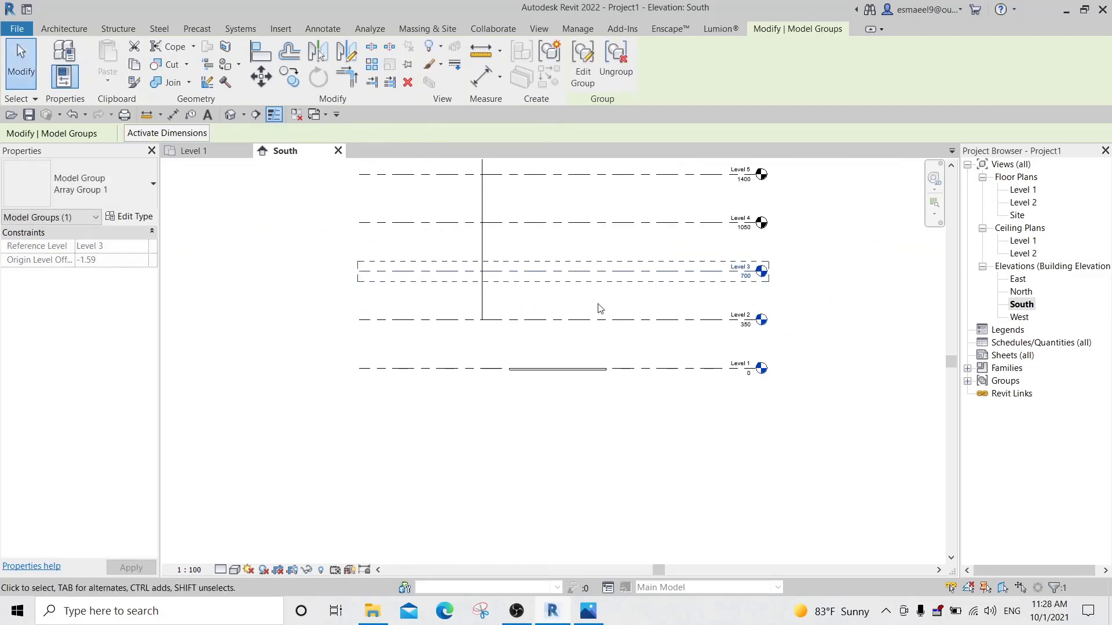
{"action": "scroll", "coordinate": [592, 291], "scroll_direction": "down", "scroll_amount": 2}
{"action": "left_click", "coordinate": [569, 442]}
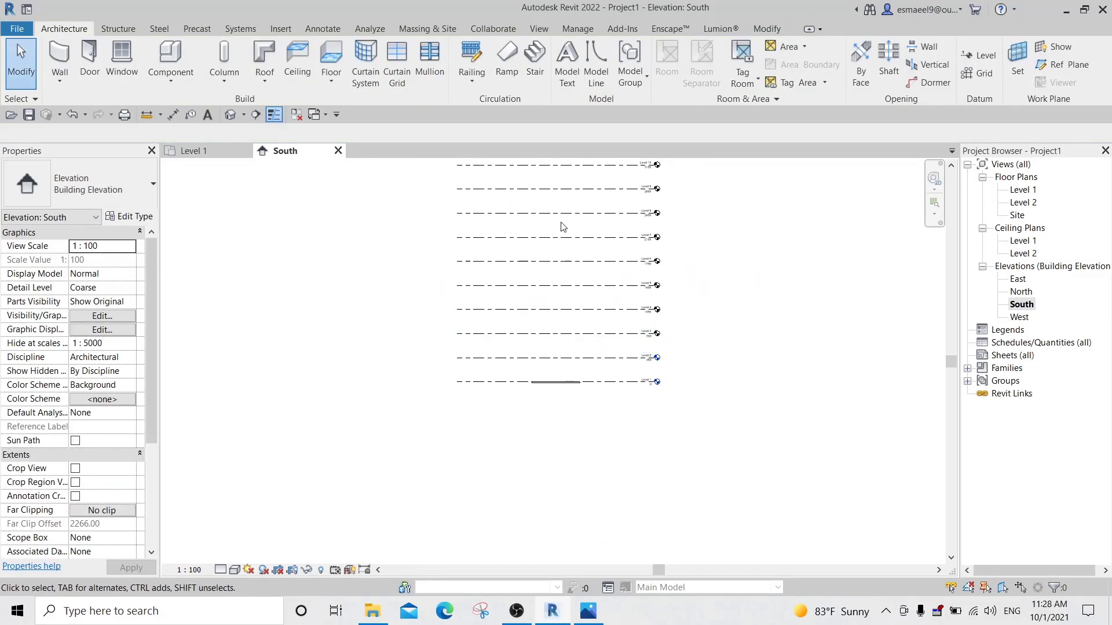
Create floor plan views for Level 3 through Level 14.
{"action": "left_click", "coordinate": [539, 30]}
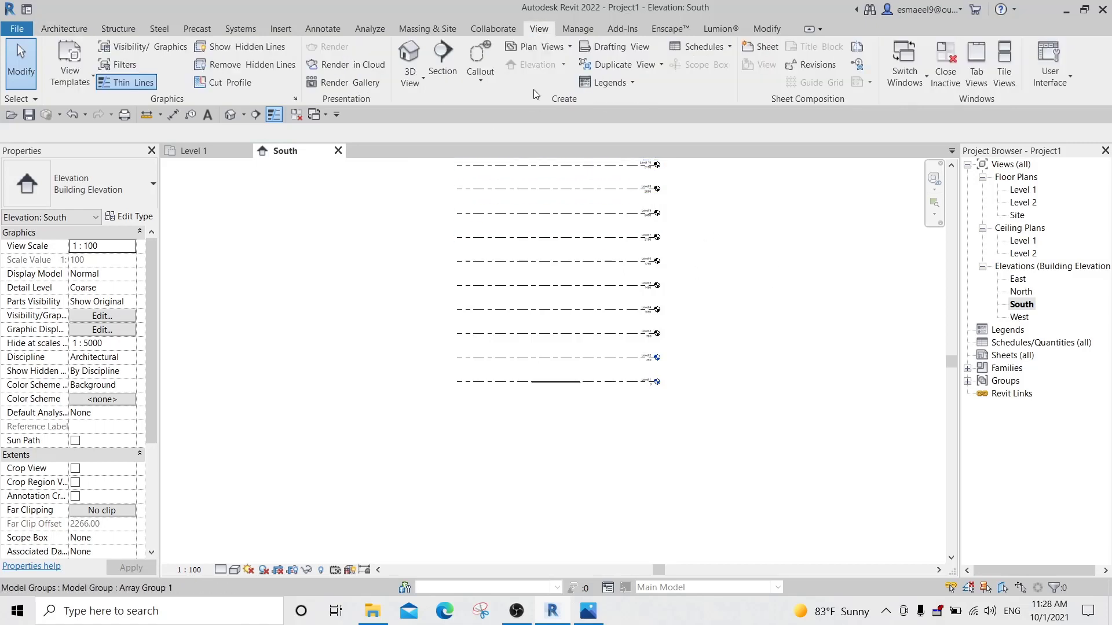
{"action": "left_click", "coordinate": [541, 48]}
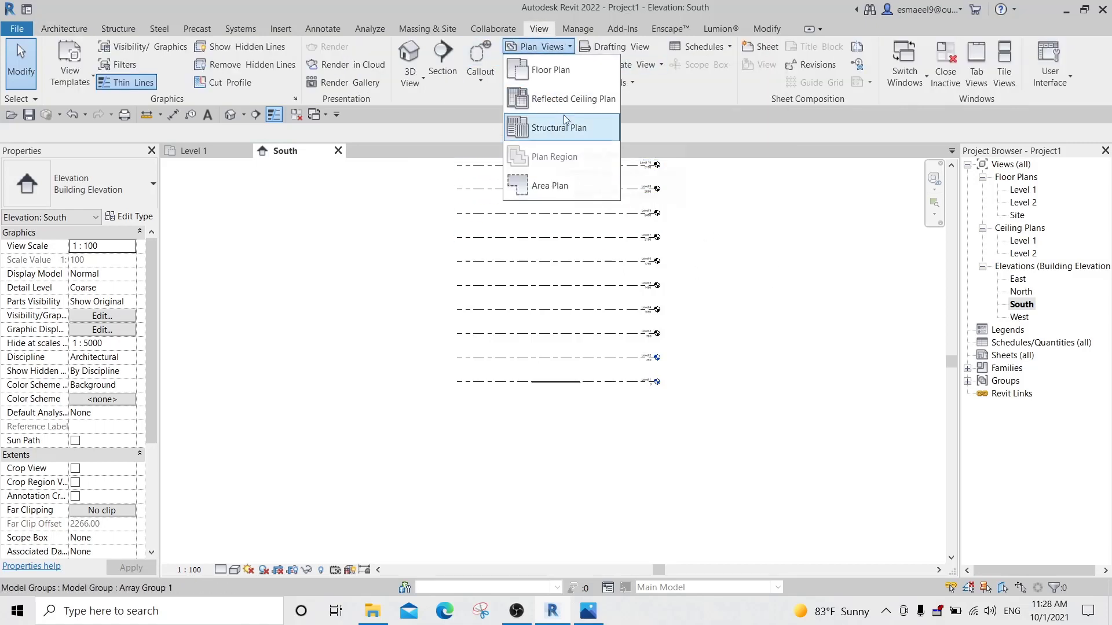
{"action": "left_click", "coordinate": [572, 76]}
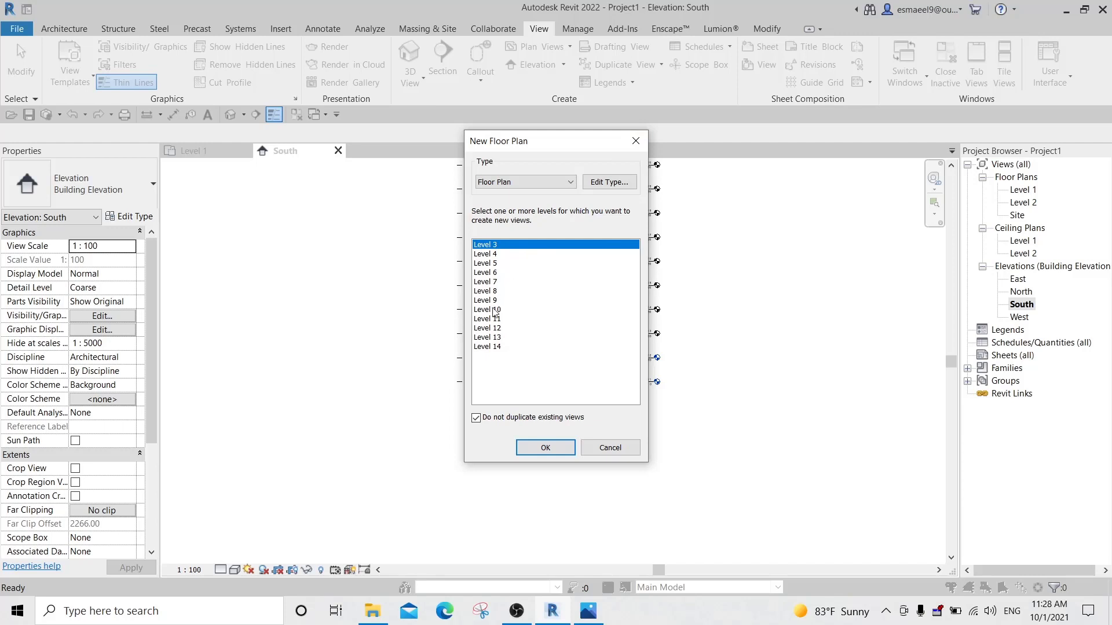
{"action": "left_click", "coordinate": [499, 347], "text": "shift"}
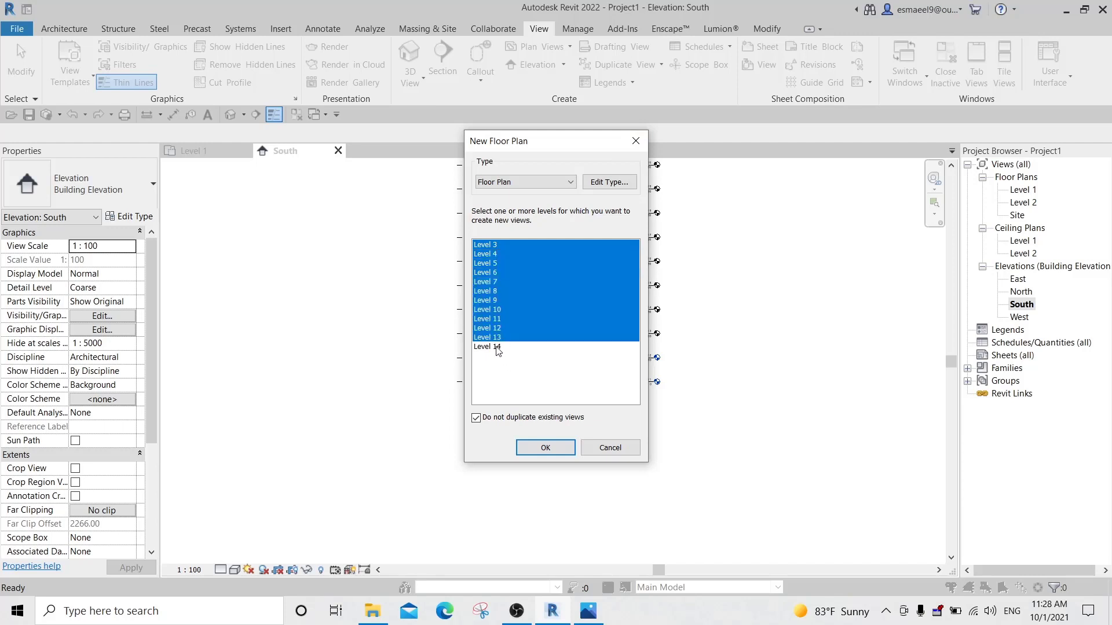
{"action": "left_click", "coordinate": [546, 448]}
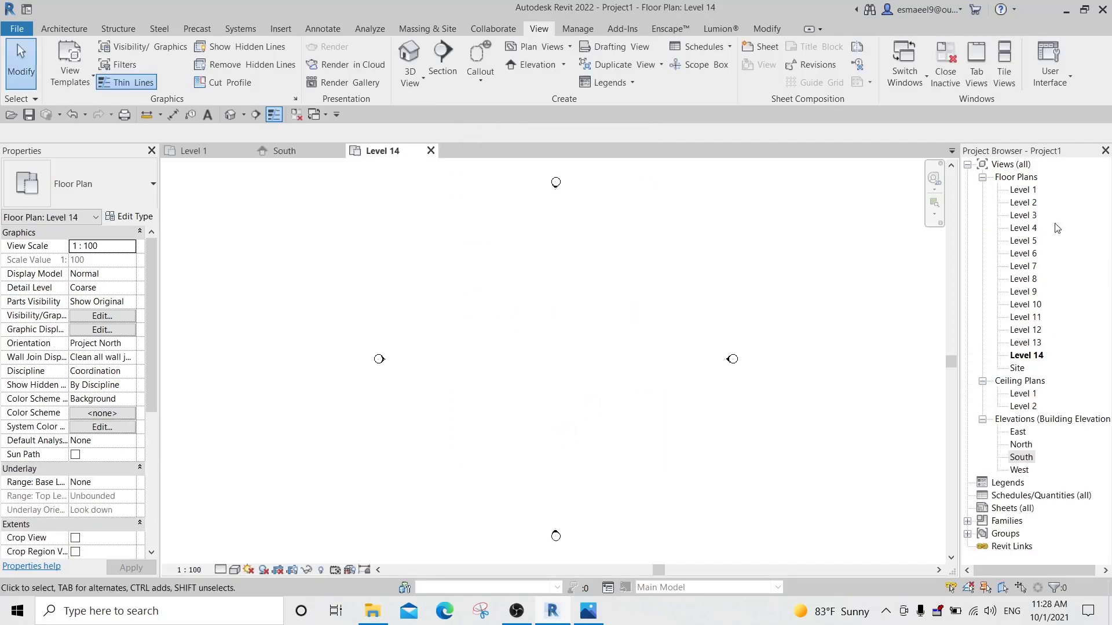
Open the default 3D view and examine the floor slab and the stacked levels around it.
{"action": "key", "text": "3"}
{"action": "key", "text": "d"}
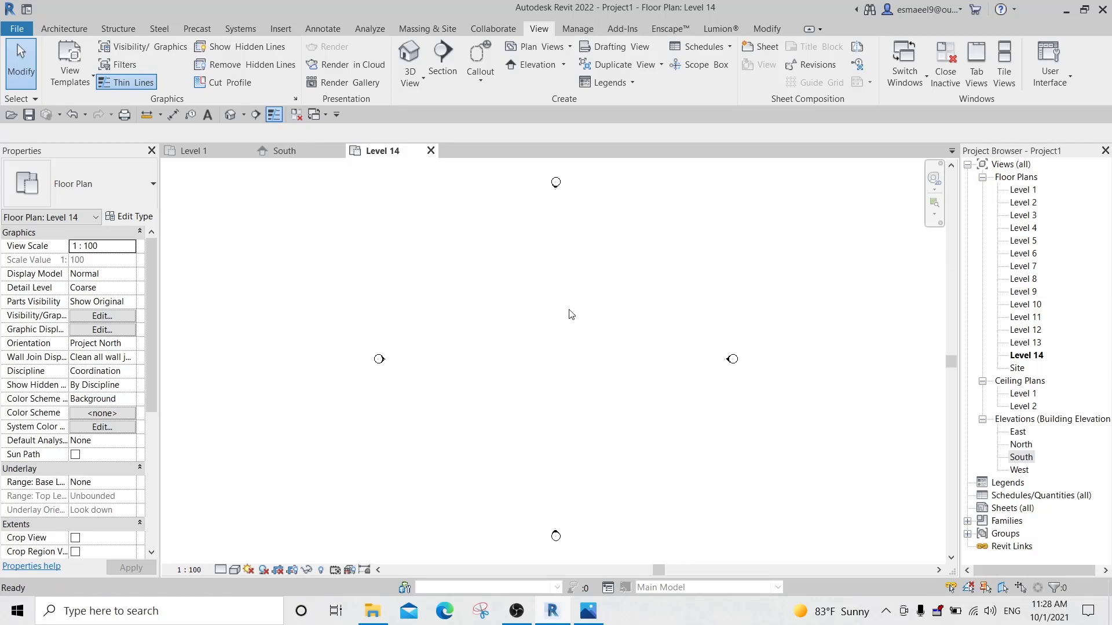
{"action": "middle_click_drag", "start_coordinate": [553, 366], "coordinate": [685, 324], "text": "shift"}
{"action": "middle_click_drag", "start_coordinate": [629, 379], "coordinate": [685, 375], "text": "shift"}
{"action": "scroll", "coordinate": [624, 389], "scroll_direction": "up", "scroll_amount": 2}
{"action": "left_click", "coordinate": [601, 399]}
{"action": "middle_click_drag", "start_coordinate": [601, 399], "coordinate": [629, 458], "text": "shift"}
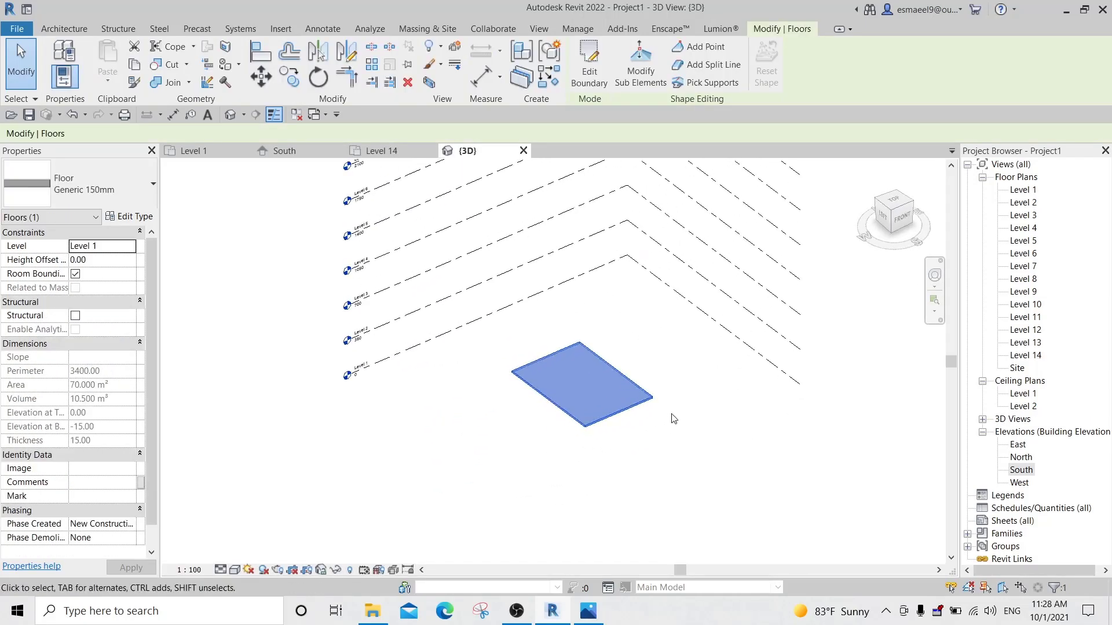
{"action": "left_click", "coordinate": [629, 457]}
{"action": "middle_click_drag", "start_coordinate": [585, 394], "coordinate": [602, 387], "text": "shift"}
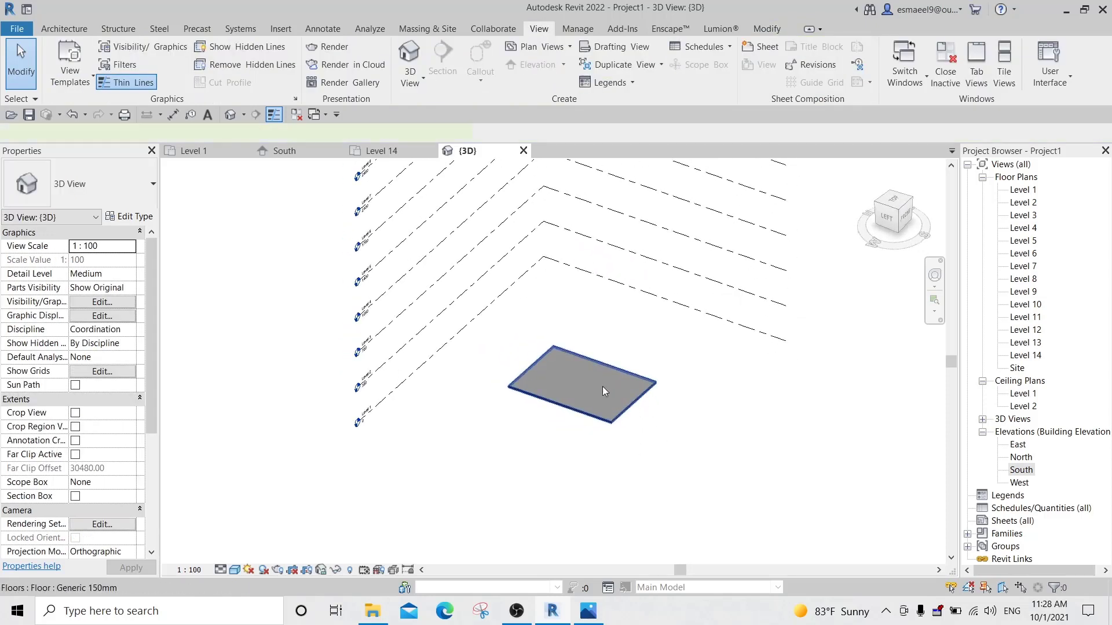
Copy the ground floor slab and paste it aligned to Level 2 through Level 14.
{"action": "left_click", "coordinate": [602, 387]}
{"action": "left_click", "coordinate": [134, 65]}
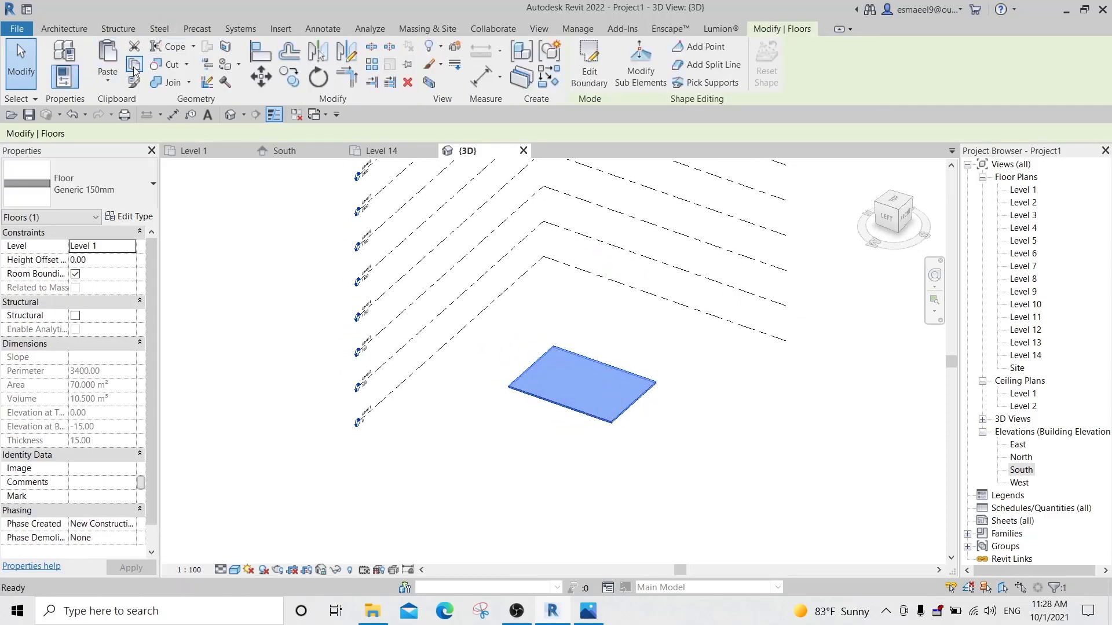
{"action": "left_click", "coordinate": [106, 84]}
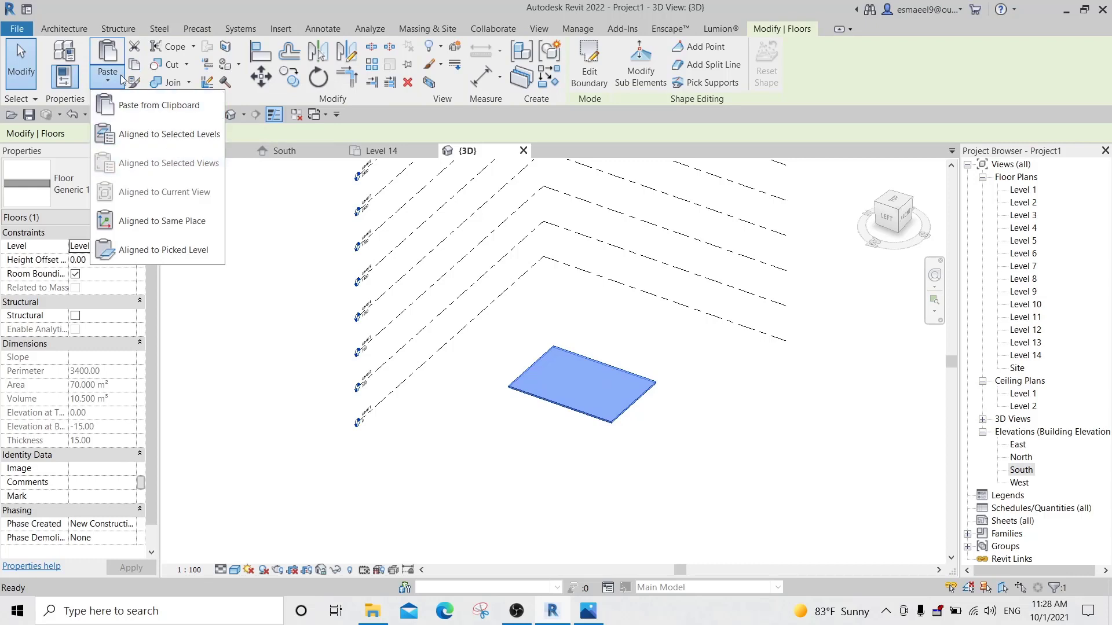
{"action": "left_click", "coordinate": [163, 139]}
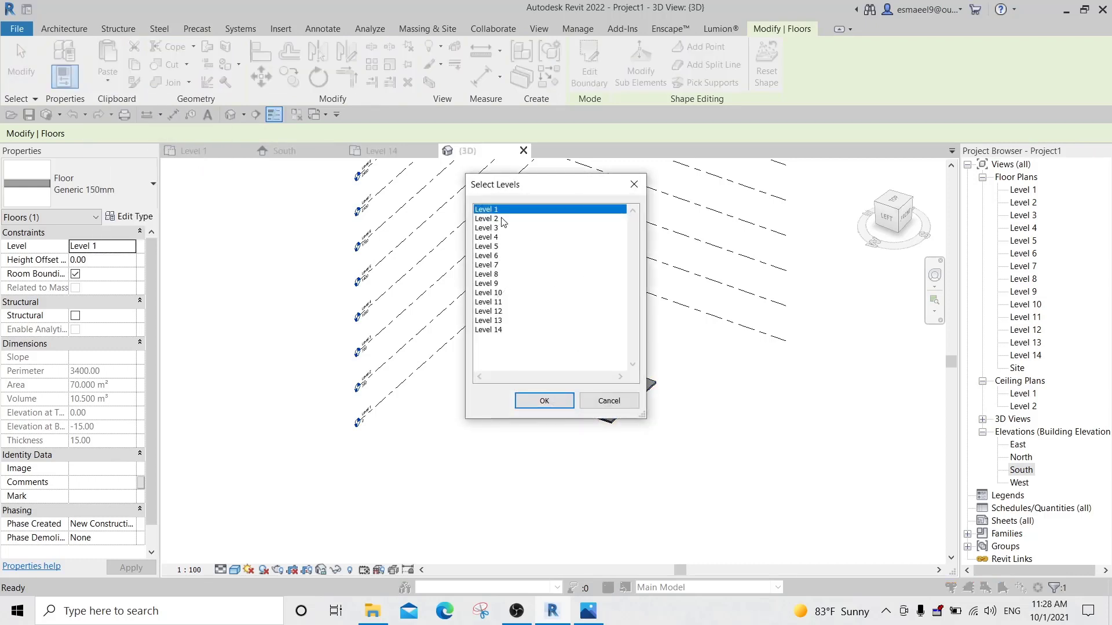
{"action": "left_click", "coordinate": [502, 219]}
{"action": "left_click", "coordinate": [505, 330], "text": "shift"}
{"action": "left_click", "coordinate": [544, 401]}
Examine the stacked floor slabs from several angles and compare their proportions with the tower reference image.
{"action": "middle_click_drag", "start_coordinate": [637, 336], "coordinate": [567, 319], "text": "shift"}
{"action": "scroll", "coordinate": [595, 471], "scroll_direction": "up", "scroll_amount": 2}
{"action": "middle_click_drag", "start_coordinate": [596, 460], "coordinate": [607, 379]}
{"action": "scroll", "coordinate": [603, 388], "scroll_direction": "down", "scroll_amount": 1}
{"action": "middle_click_drag", "start_coordinate": [557, 257], "coordinate": [527, 343]}
{"action": "middle_click_drag", "start_coordinate": [600, 429], "coordinate": [672, 427], "text": "shift"}
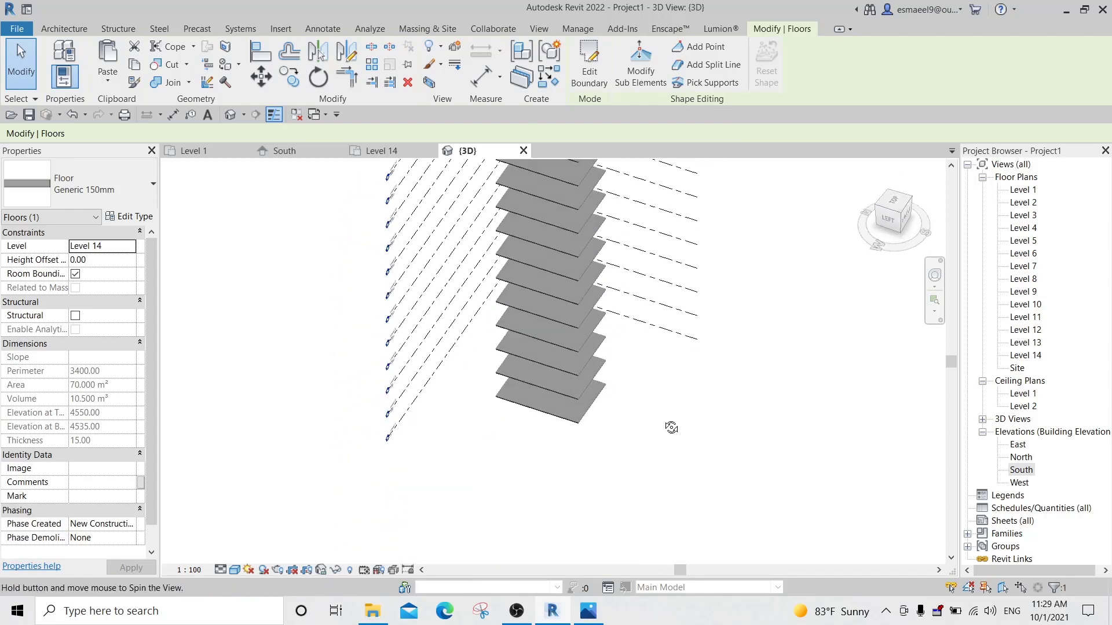
{"action": "left_click", "coordinate": [588, 611]}
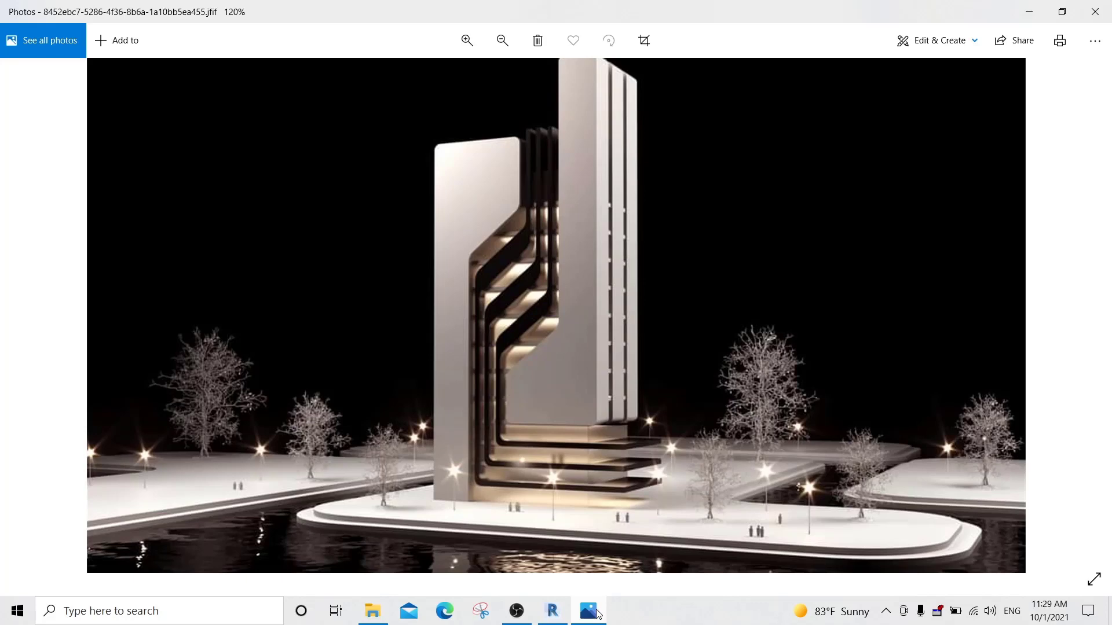
{"action": "left_click", "coordinate": [552, 611]}
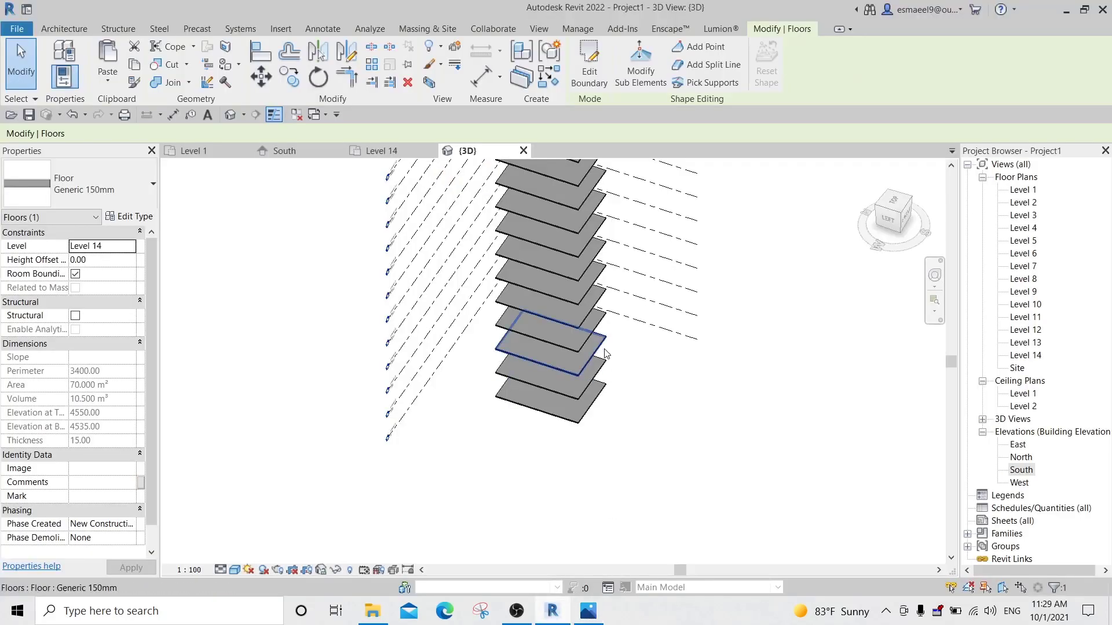
Edit the Level 1 slab's boundary and set its 700 side to 1000.
{"action": "double_click", "coordinate": [589, 322]}
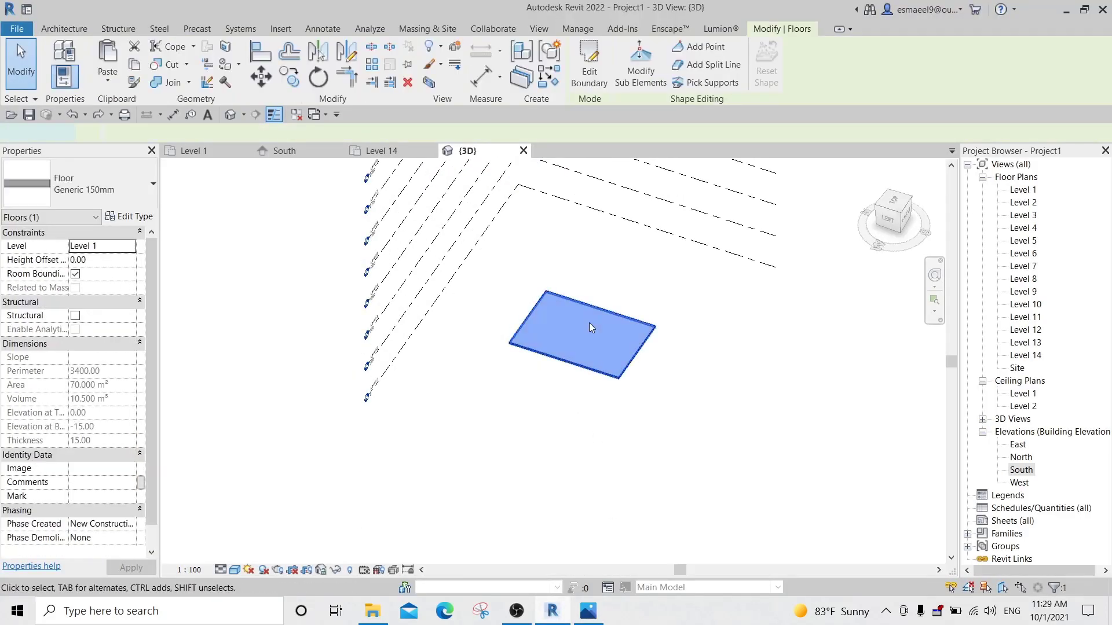
{"action": "left_click", "coordinate": [561, 305]}
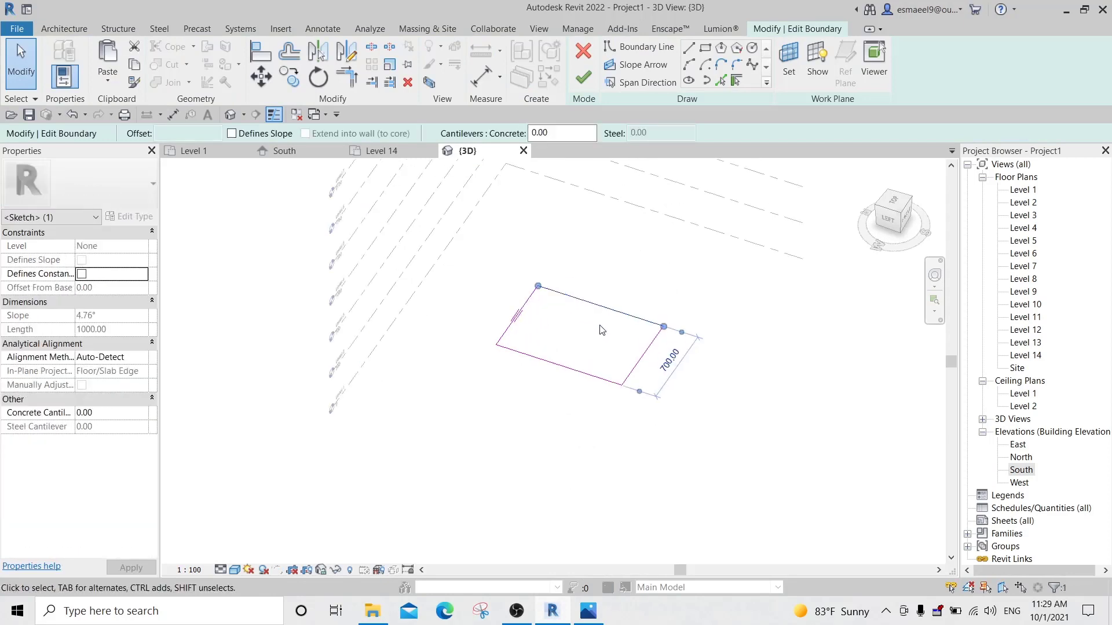
{"action": "scroll", "coordinate": [599, 325], "scroll_direction": "up", "scroll_amount": 2}
{"action": "left_click", "coordinate": [694, 373]}
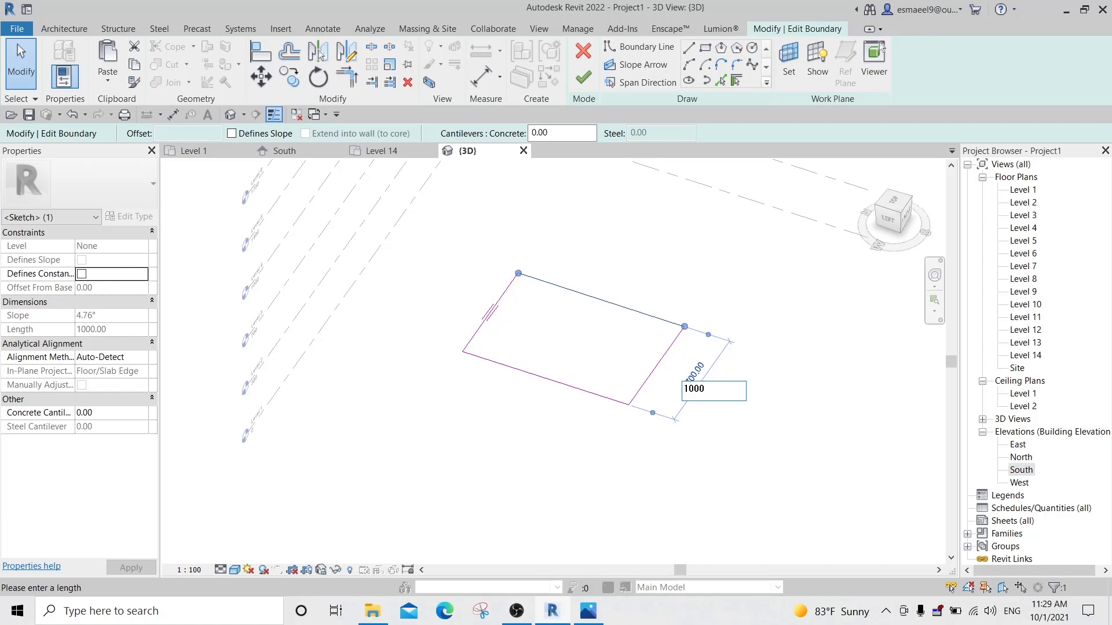
{"action": "key", "text": "Return"}
Set the other side of the slab boundary to 2000, revise it to 1700, and finish the boundary edit.
{"action": "left_click", "coordinate": [641, 337]}
{"action": "left_click", "coordinate": [668, 350]}
{"action": "left_click", "coordinate": [518, 383]}
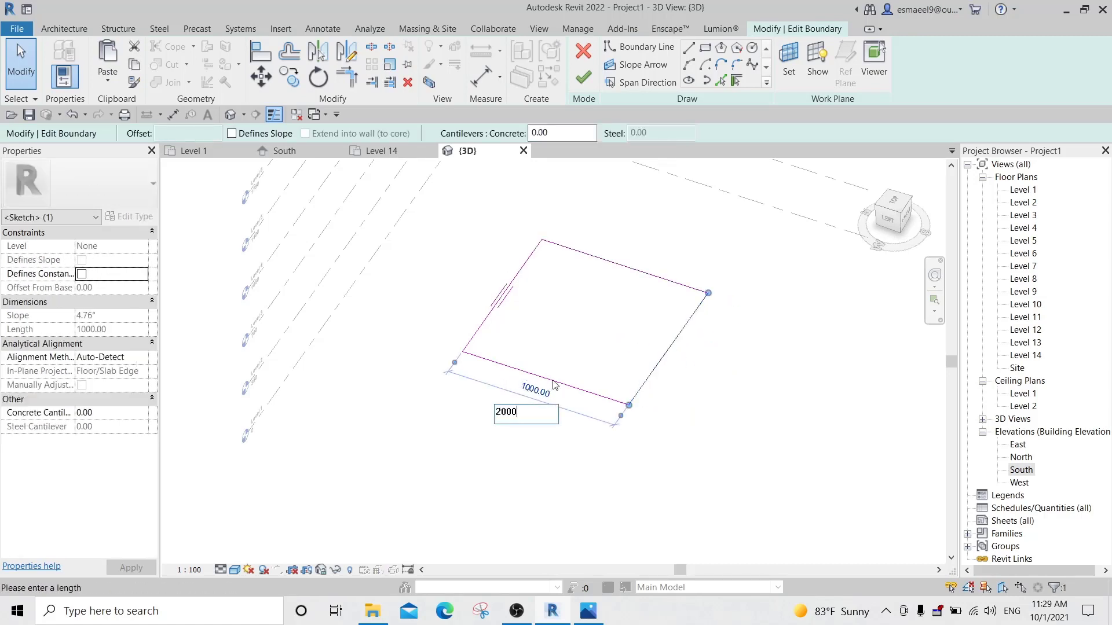
{"action": "key", "text": "Return"}
{"action": "left_click", "coordinate": [618, 414]}
{"action": "type", "text": "1700"}
{"action": "key", "text": "Return"}
{"action": "left_click", "coordinate": [680, 456]}
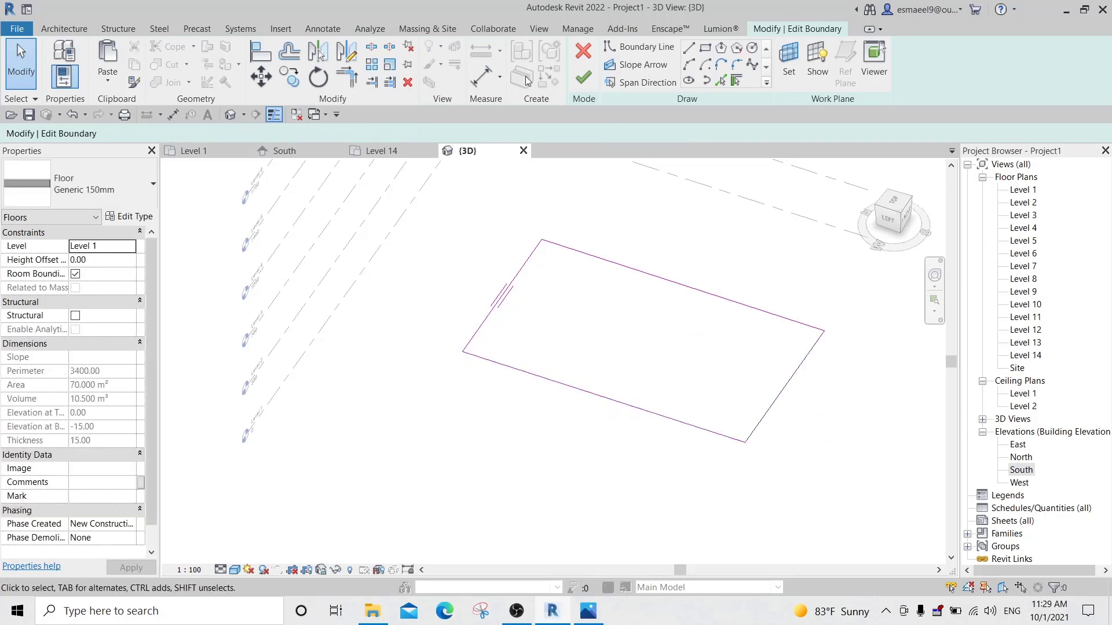
{"action": "left_click", "coordinate": [591, 70]}
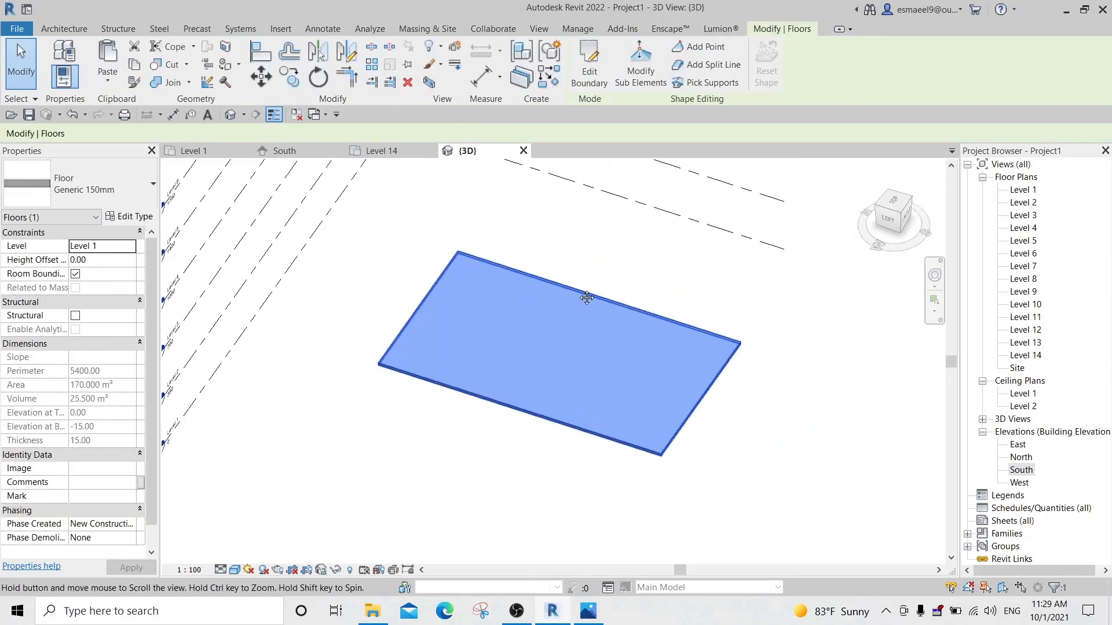
Copy the resized slab and paste it aligned to Level 2 through Level 14.
{"action": "left_click", "coordinate": [135, 64]}
{"action": "left_click", "coordinate": [108, 80]}
{"action": "left_click", "coordinate": [163, 134]}
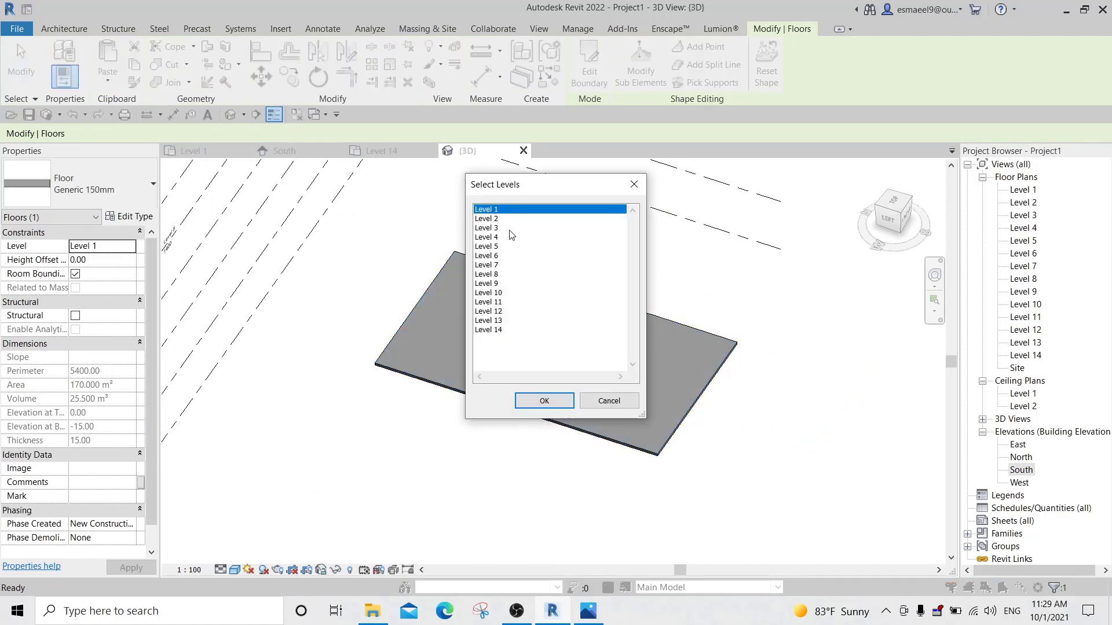
{"action": "left_click", "coordinate": [491, 219]}
{"action": "left_click", "coordinate": [487, 329], "text": "shift"}
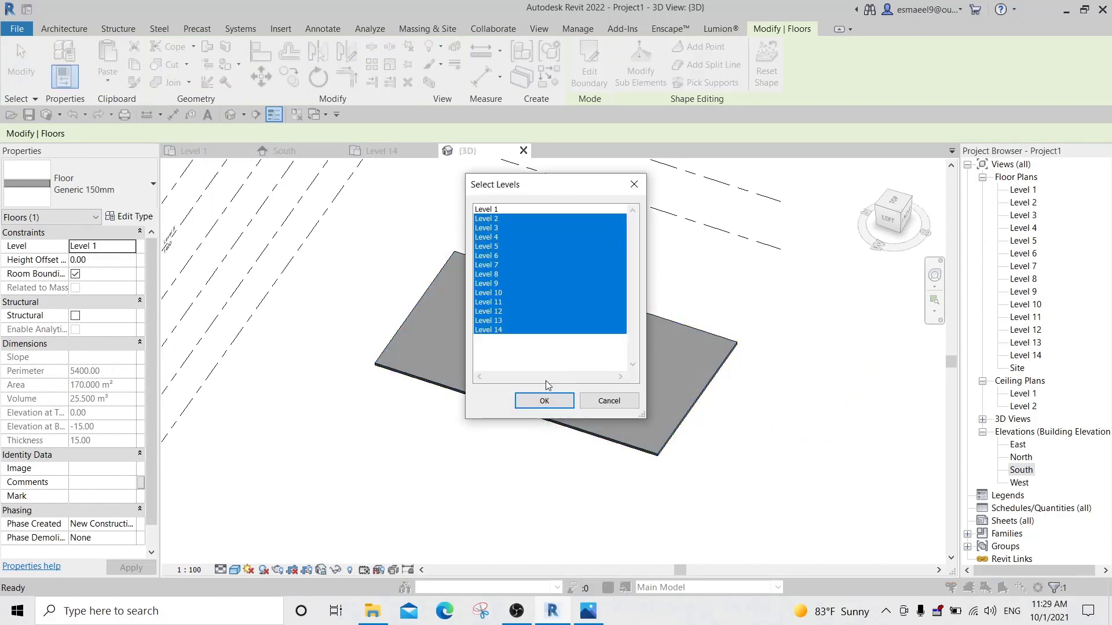
{"action": "left_click", "coordinate": [544, 401]}
Compare the resized slab stack with the reference image and orient the 3D view to the Left face.
{"action": "middle_click_drag", "start_coordinate": [652, 452], "coordinate": [533, 586], "text": "shift"}
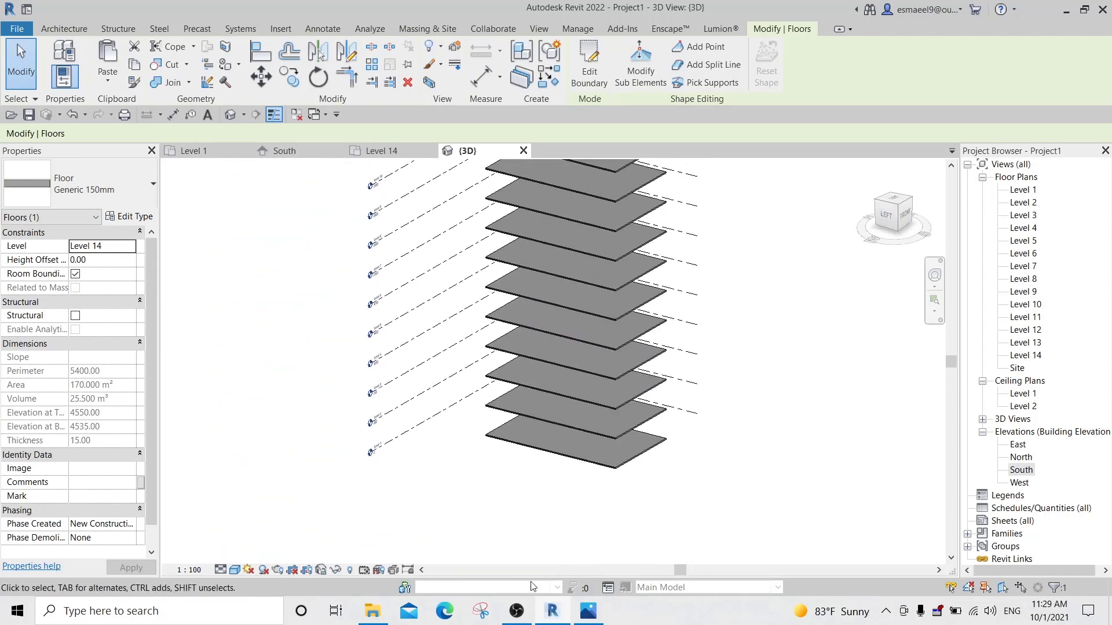
{"action": "left_click", "coordinate": [589, 612]}
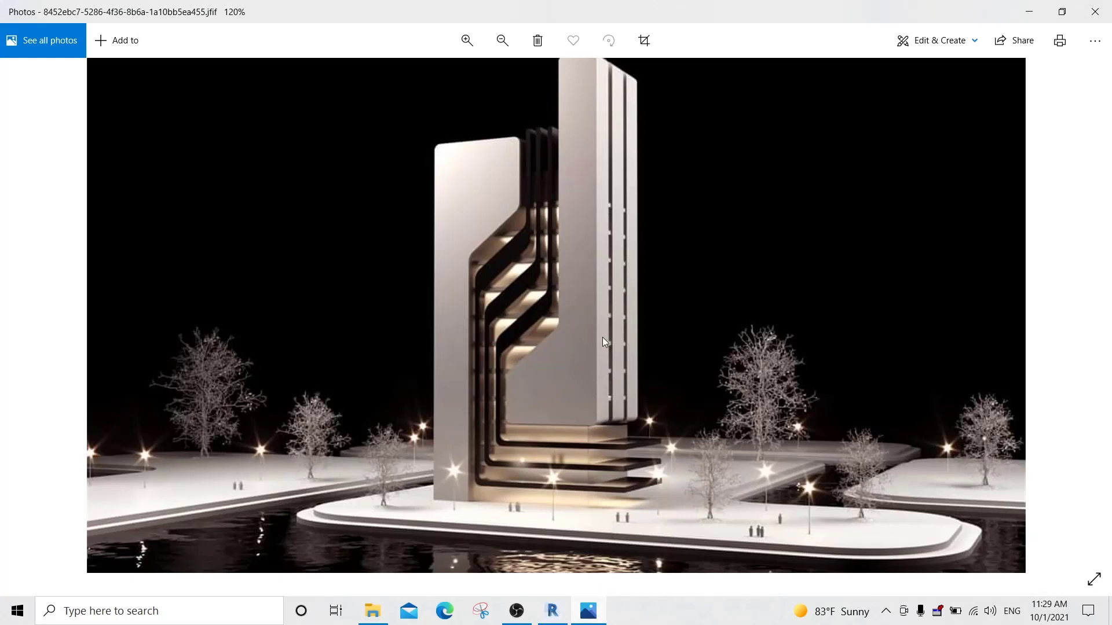
{"action": "left_click", "coordinate": [589, 612]}
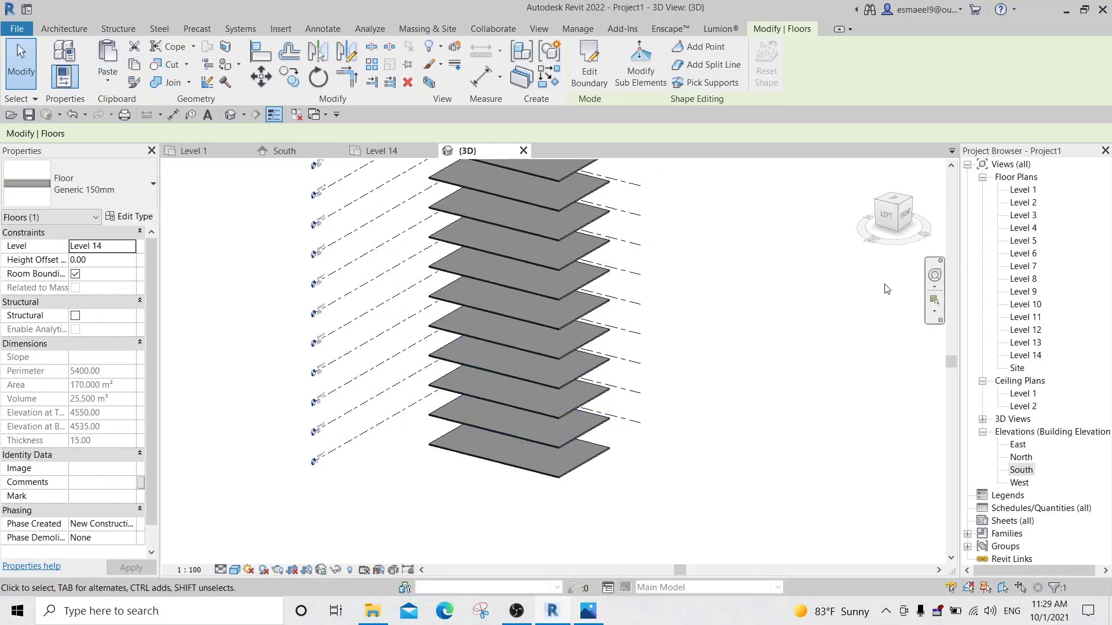
{"action": "left_click", "coordinate": [887, 216]}
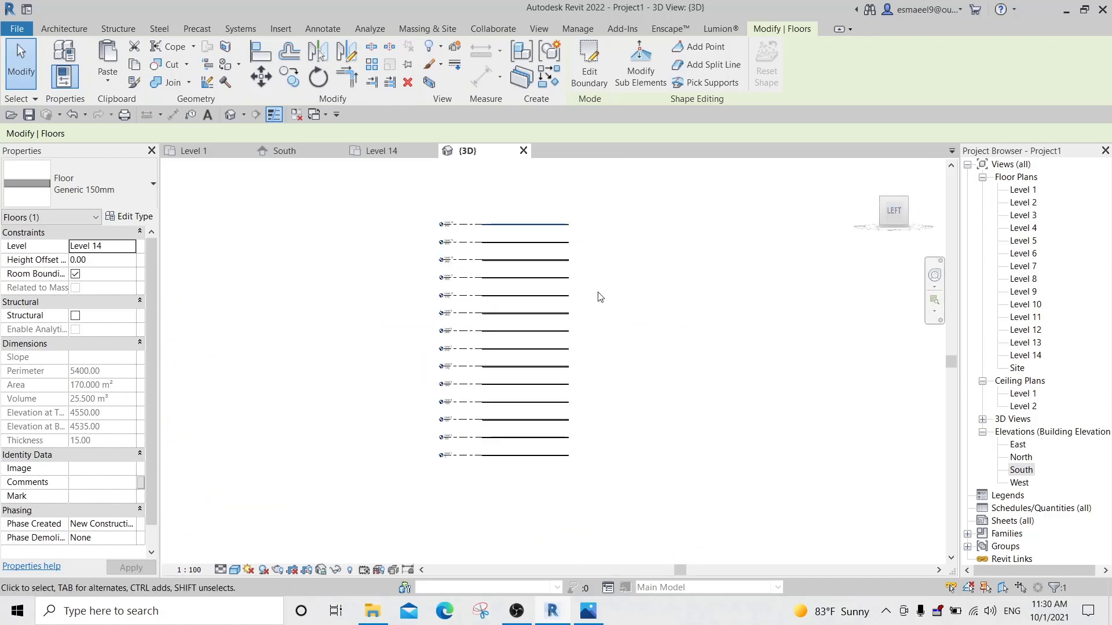
Start an in-place model in the Generic Models category with the default name.
{"action": "left_click", "coordinate": [64, 28]}
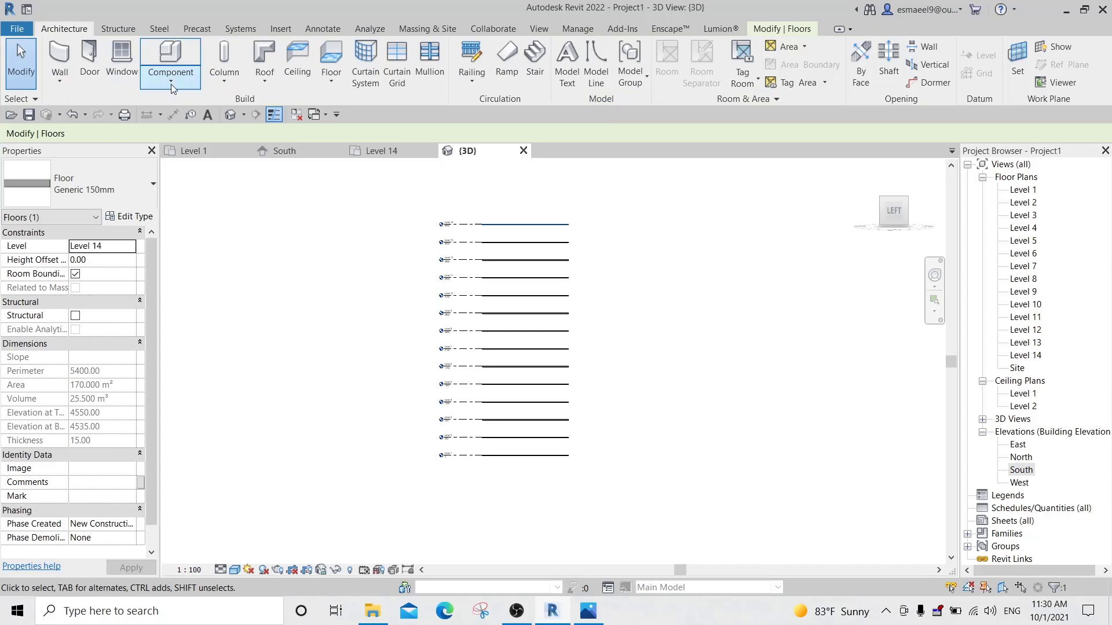
{"action": "left_click", "coordinate": [174, 79]}
{"action": "left_click", "coordinate": [198, 137]}
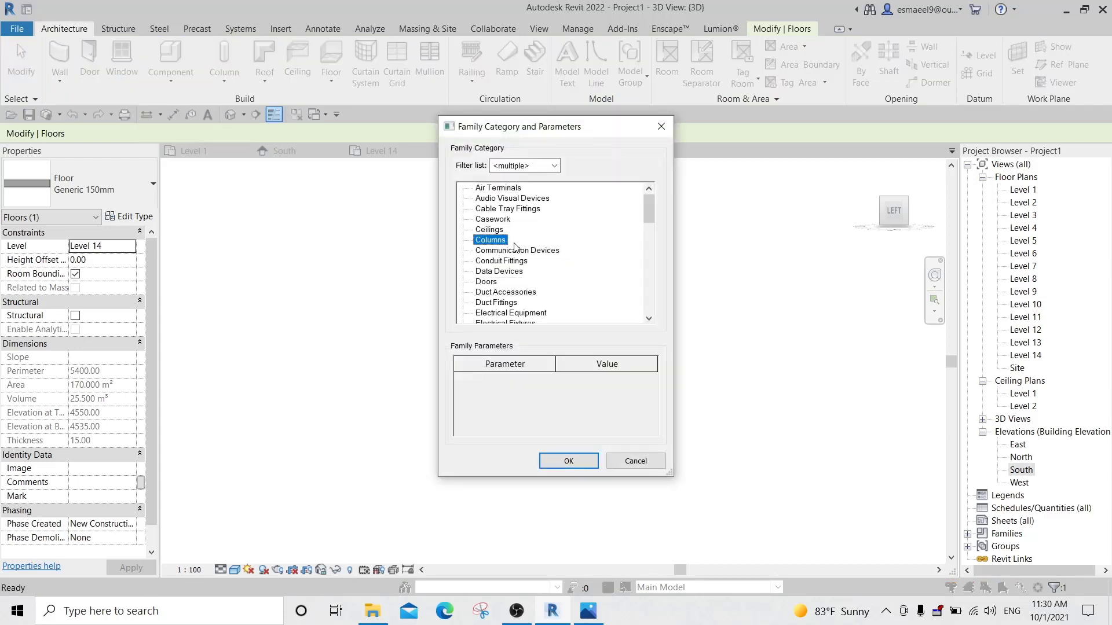
{"action": "key", "text": "g"}
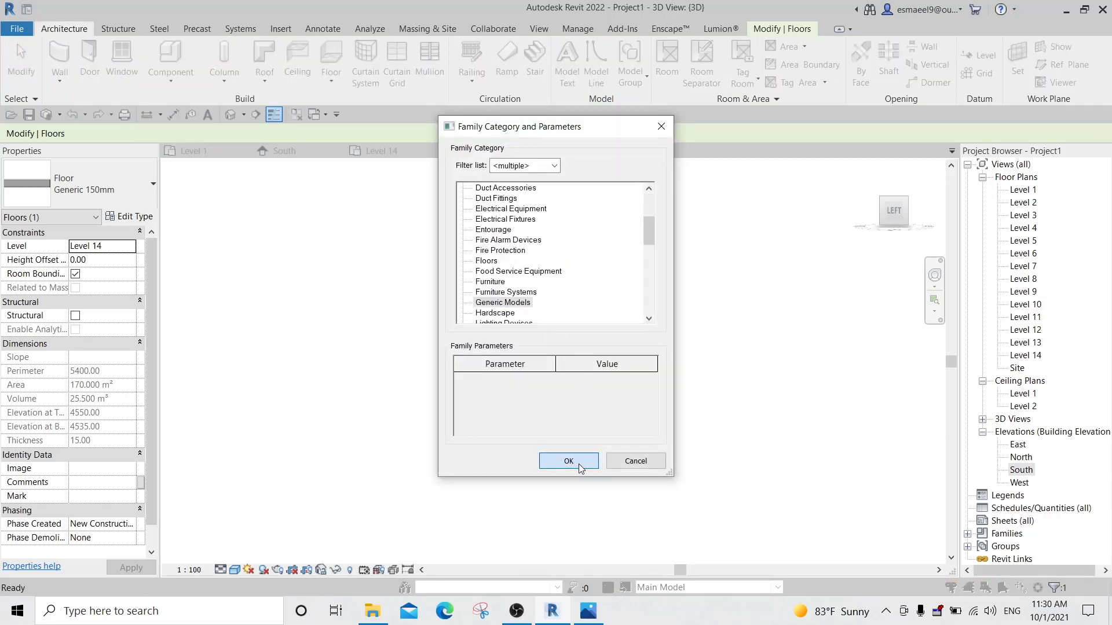
{"action": "left_click", "coordinate": [579, 464]}
{"action": "left_click", "coordinate": [553, 329]}
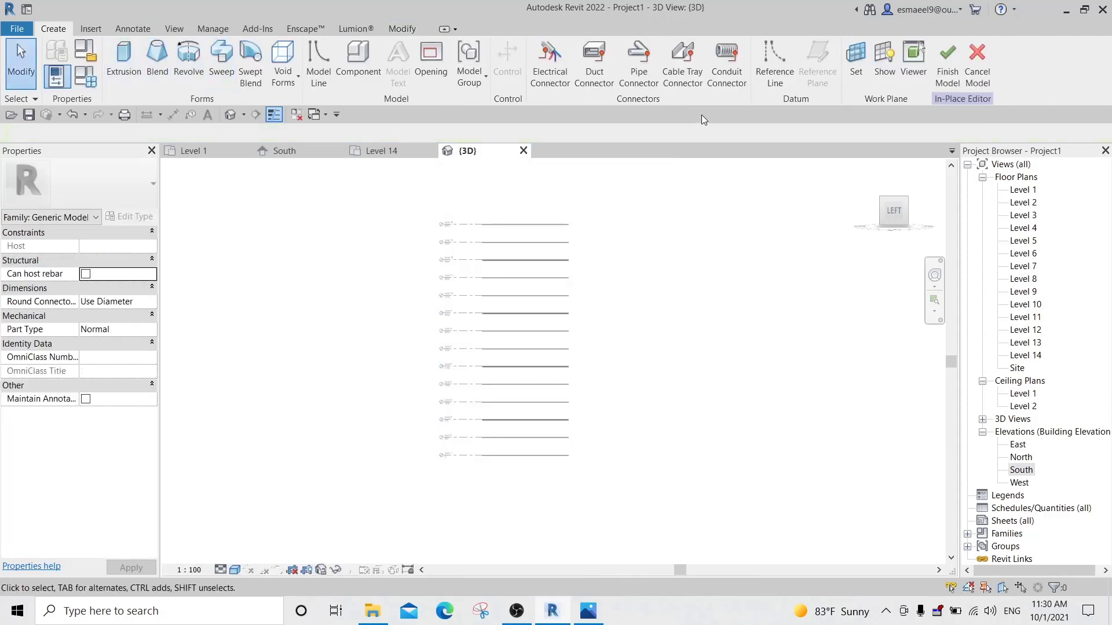
Start an extrusion and pick the side face of one of the floor slabs as its work plane.
{"action": "left_click", "coordinate": [127, 56]}
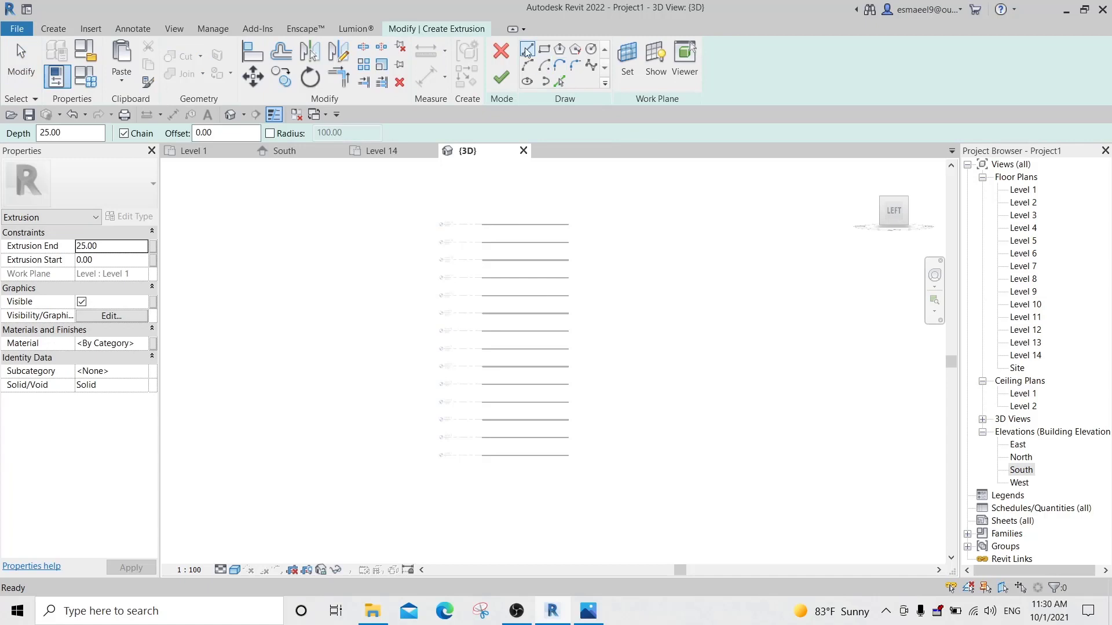
{"action": "left_click", "coordinate": [627, 63]}
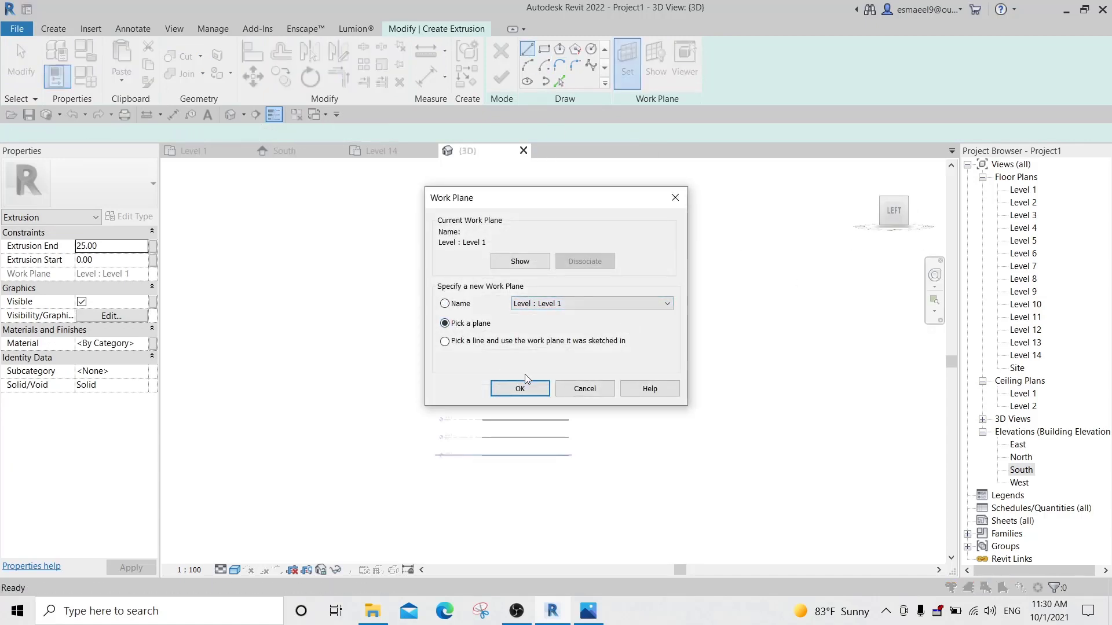
{"action": "left_click", "coordinate": [520, 388]}
{"action": "scroll", "coordinate": [553, 415], "scroll_direction": "up", "scroll_amount": 5}
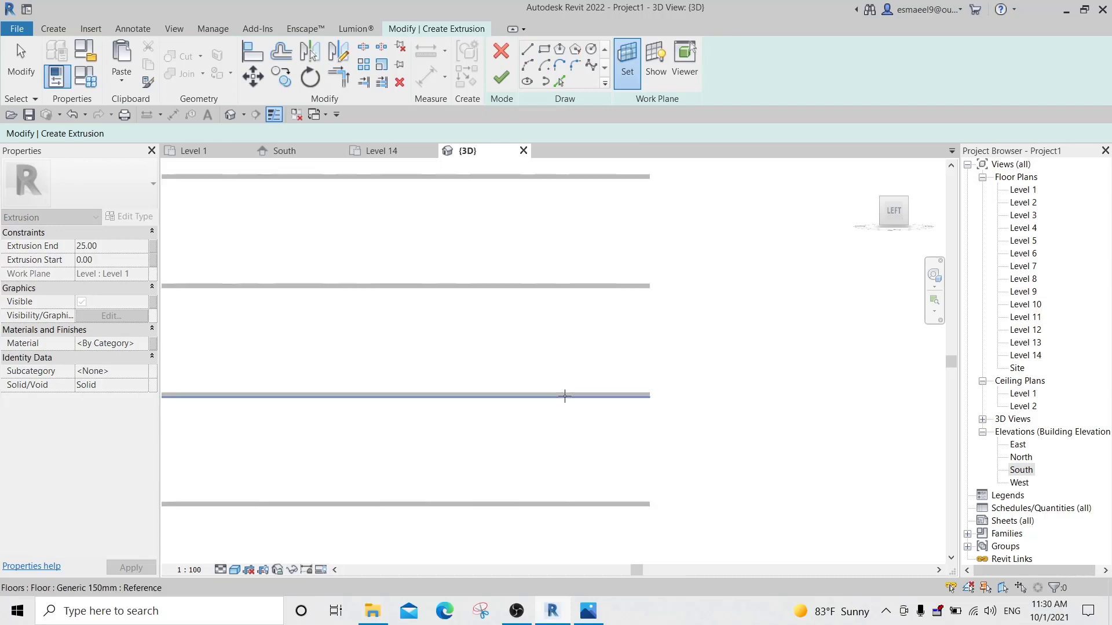
{"action": "scroll", "coordinate": [565, 396], "scroll_direction": "up", "scroll_amount": 3}
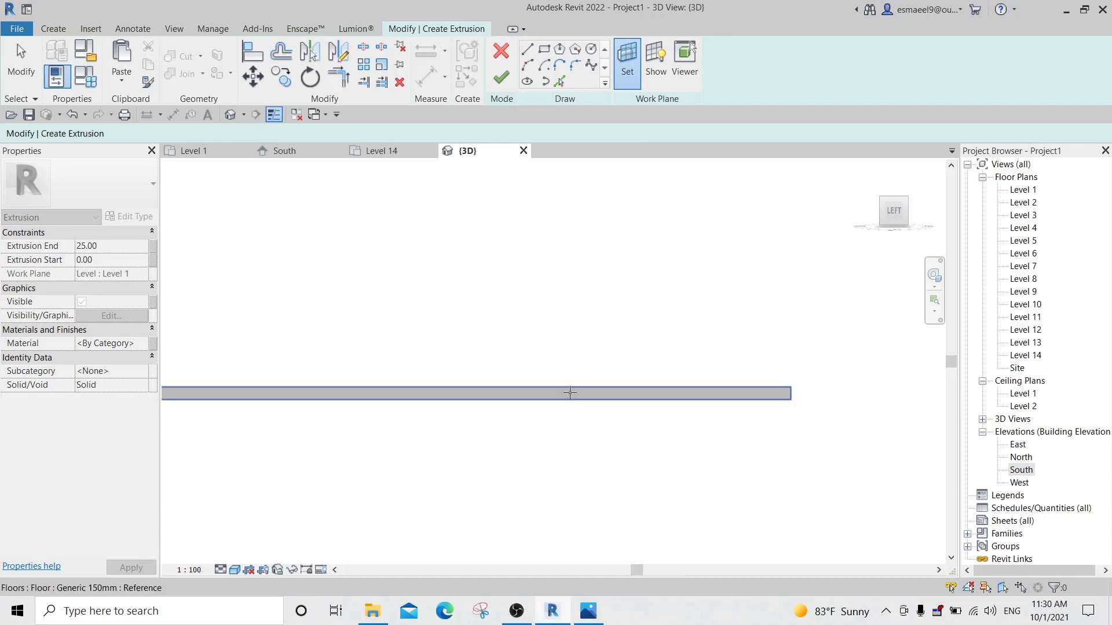
{"action": "left_click", "coordinate": [570, 394]}
{"action": "scroll", "coordinate": [584, 377], "scroll_direction": "down", "scroll_amount": 8}
Sketch a rough chain of five freehand lines beside the slab stack as a trial extrusion profile.
{"action": "left_click", "coordinate": [635, 200]}
{"action": "left_click", "coordinate": [583, 276]}
{"action": "left_click", "coordinate": [647, 382]}
{"action": "left_click", "coordinate": [694, 316]}
{"action": "left_click", "coordinate": [693, 235]}
{"action": "left_click", "coordinate": [652, 206]}
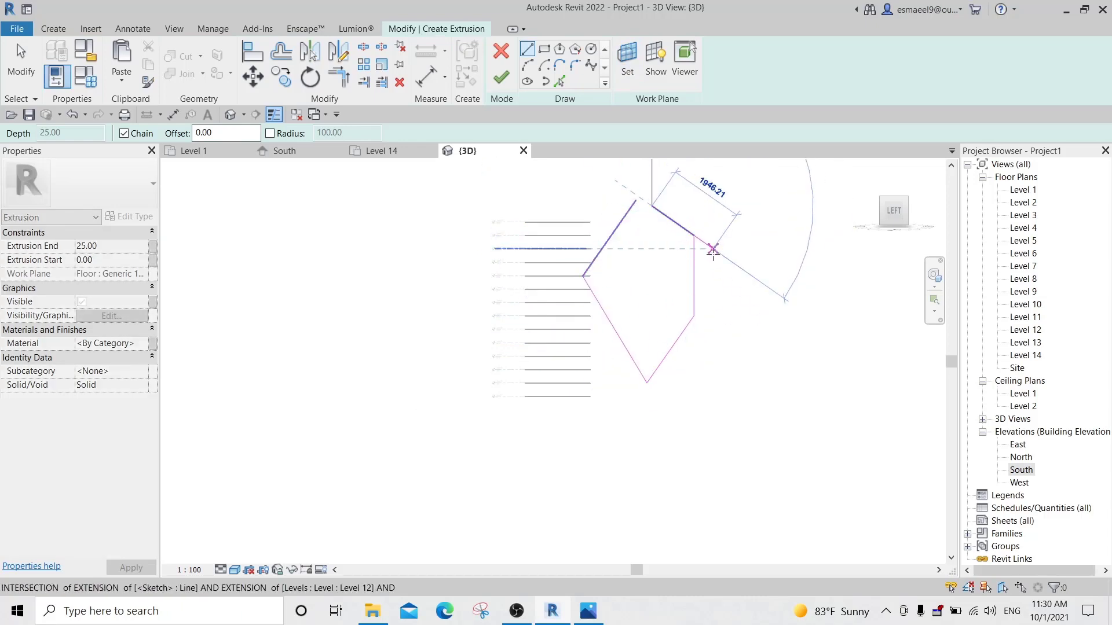
Undo the last trial sketch lines, discard the extrusion, and finish the in-place model without geometry.
{"action": "key", "text": "Escape"}
{"action": "key", "text": "ctrl+z"}
{"action": "key", "text": "ctrl+z"}
{"action": "key", "text": "ctrl+z"}
{"action": "left_click", "coordinate": [501, 51]}
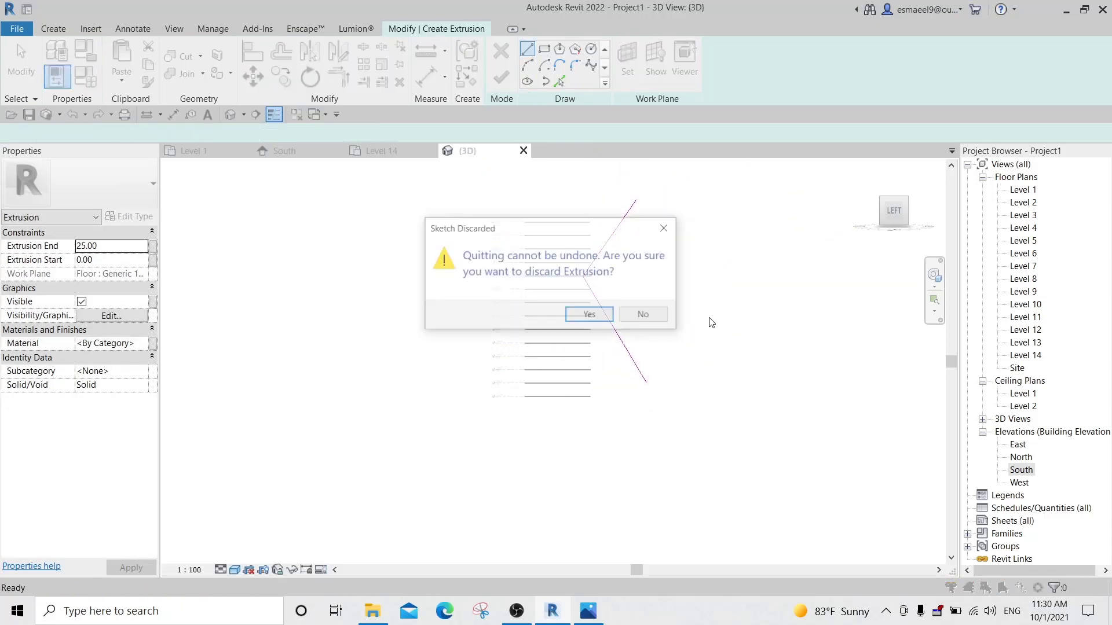
{"action": "left_click", "coordinate": [596, 314]}
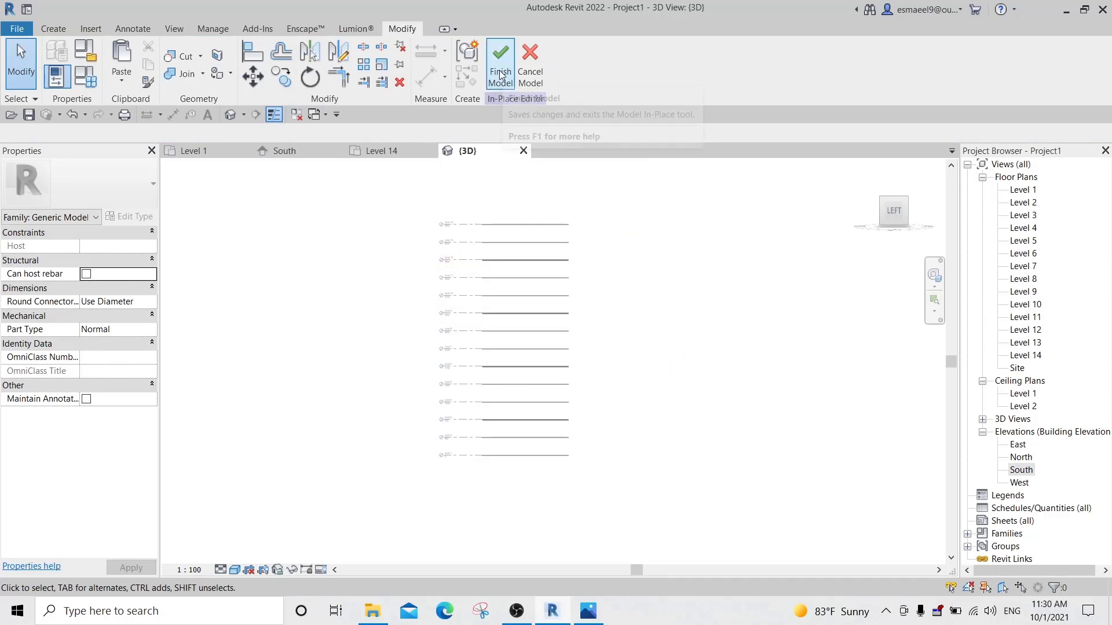
{"action": "left_click", "coordinate": [499, 70]}
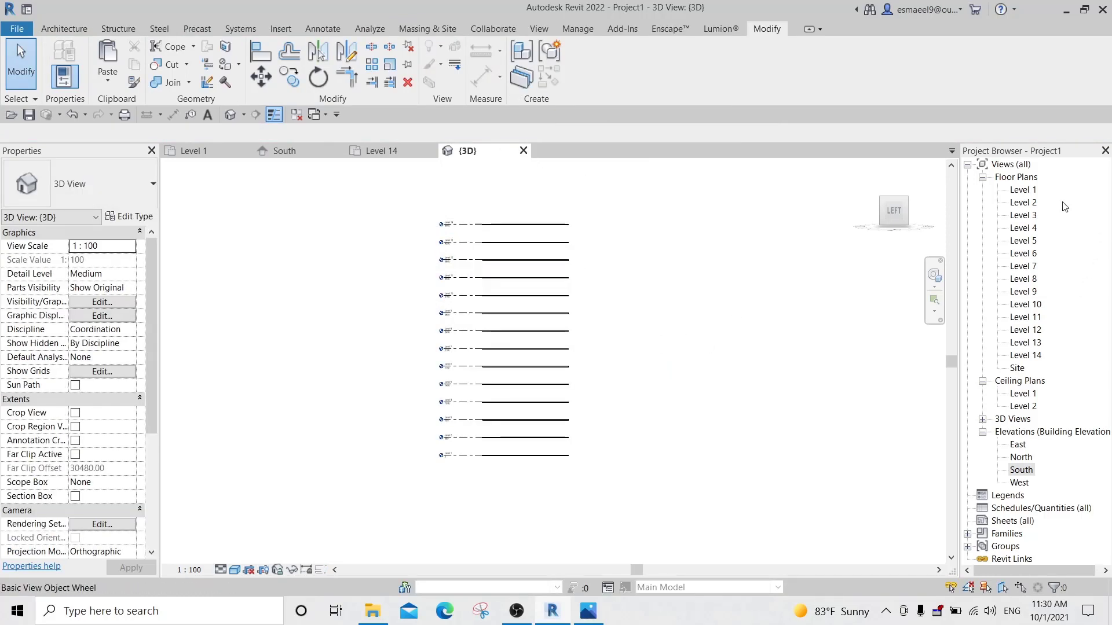
Open the Level 1 floor plan and draw a Generic - 200mm wall about 1261 long along the slab's west side.
{"action": "double_click", "coordinate": [1032, 192]}
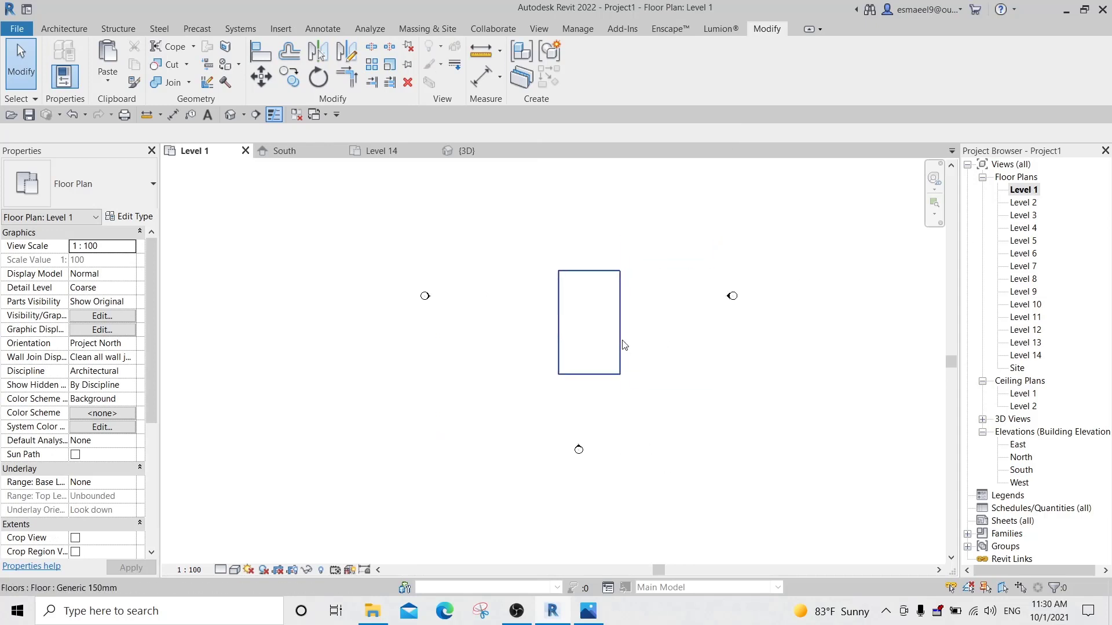
{"action": "key", "text": "a"}
{"action": "scroll", "coordinate": [539, 322], "scroll_direction": "up", "scroll_amount": 1}
{"action": "left_click", "coordinate": [544, 262]}
{"action": "left_click", "coordinate": [543, 350]}
{"action": "key", "text": "Escape"}
{"action": "key", "text": "Escape"}
{"action": "scroll", "coordinate": [540, 294], "scroll_direction": "up", "scroll_amount": 3}
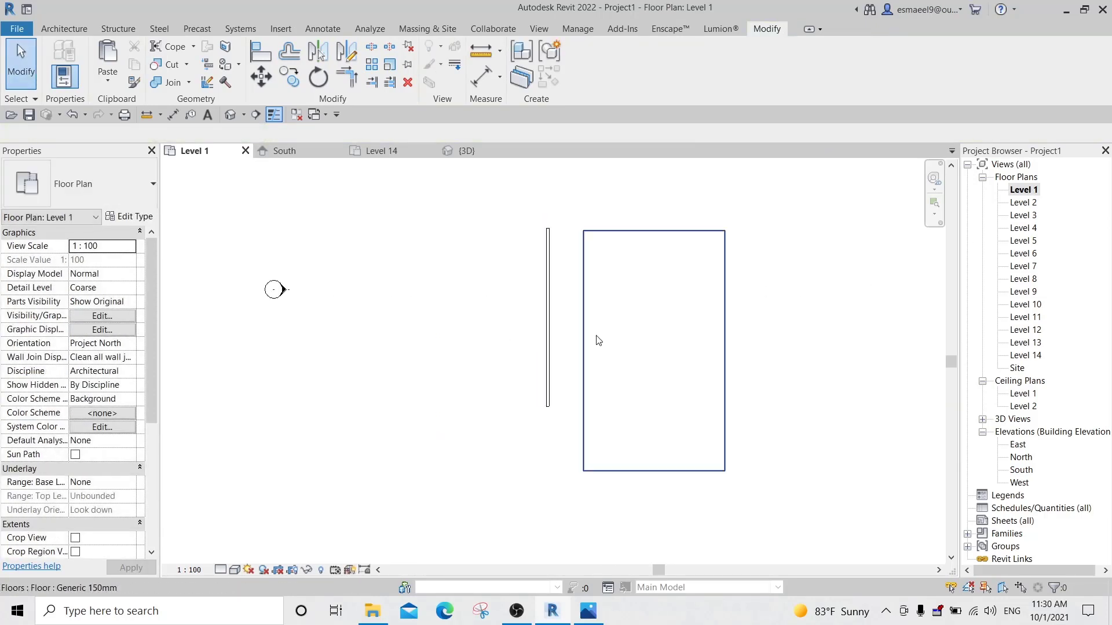
Try editing the new wall's profile in the 3D view, then undo the edit and the wall.
{"action": "key", "text": "d"}
{"action": "scroll", "coordinate": [551, 462], "scroll_direction": "down", "scroll_amount": 1}
{"action": "left_click", "coordinate": [528, 436]}
{"action": "scroll", "coordinate": [528, 436], "scroll_direction": "up", "scroll_amount": 3}
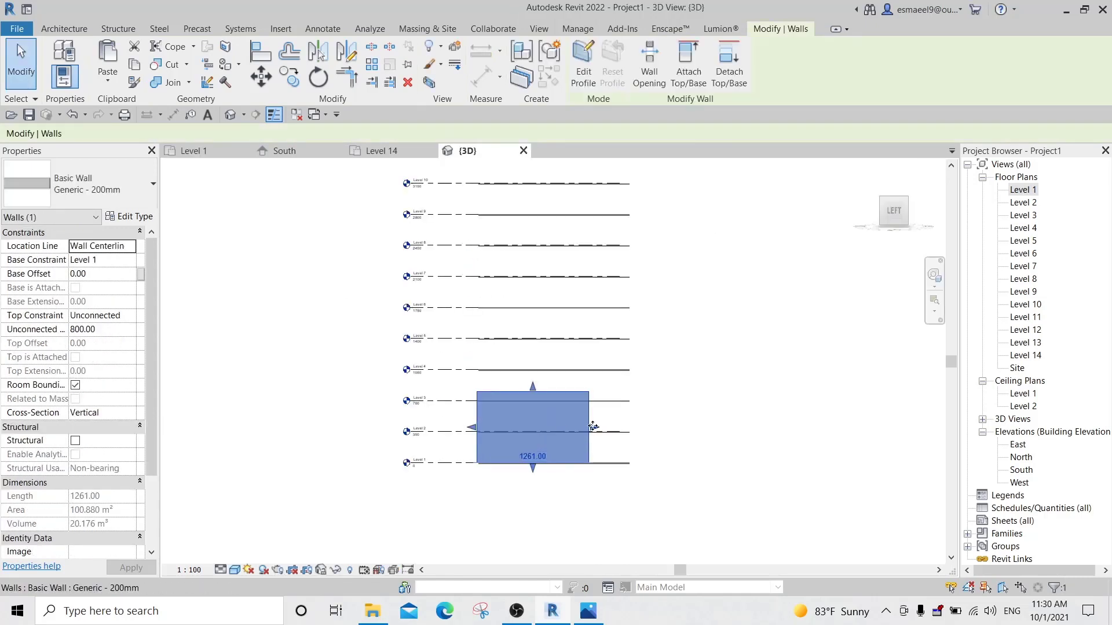
{"action": "left_click", "coordinate": [584, 69]}
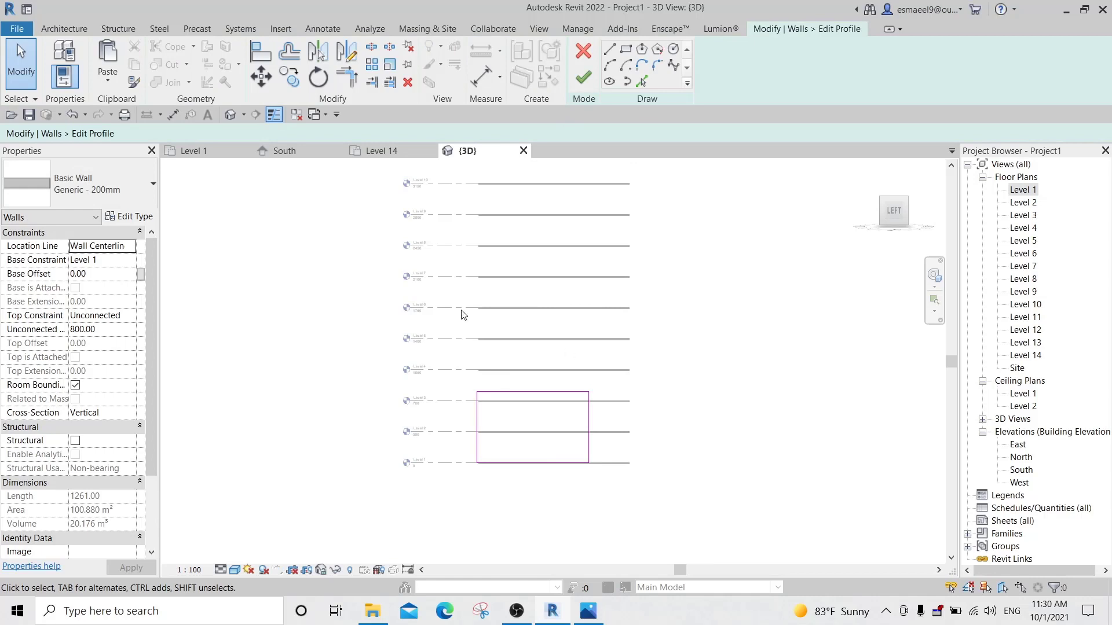
{"action": "key", "text": "ctrl+z"}
{"action": "key", "text": "ctrl+z"}
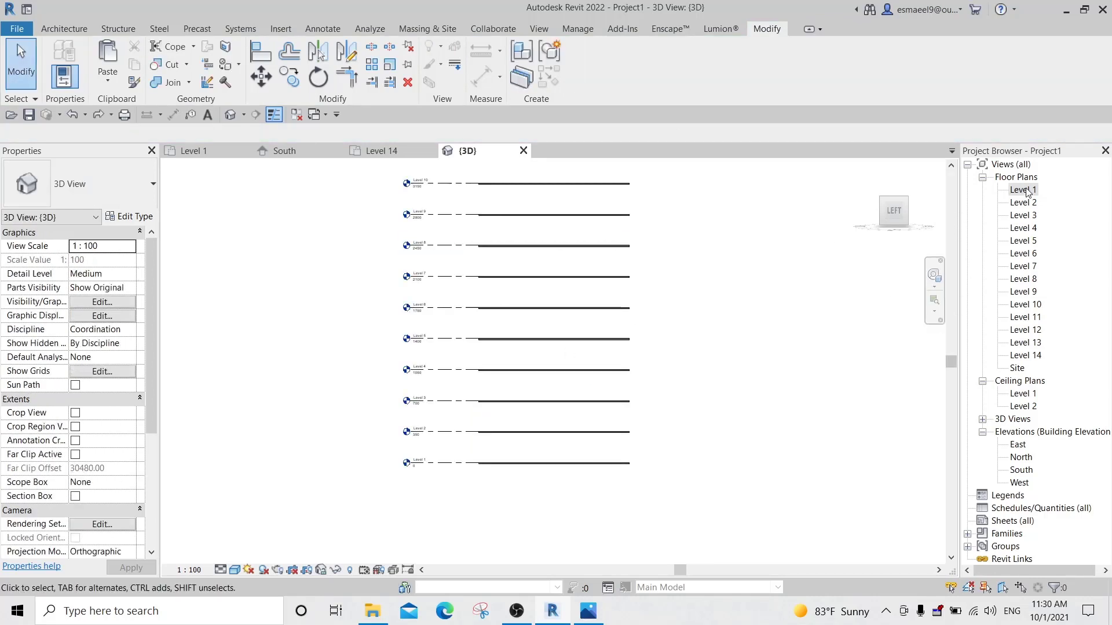
Check the reference image and draw a vertical Generic - 200mm wall about 1725 long beside the slab's east edge in the Level 1 plan.
{"action": "middle_click_drag", "start_coordinate": [529, 310], "coordinate": [442, 342]}
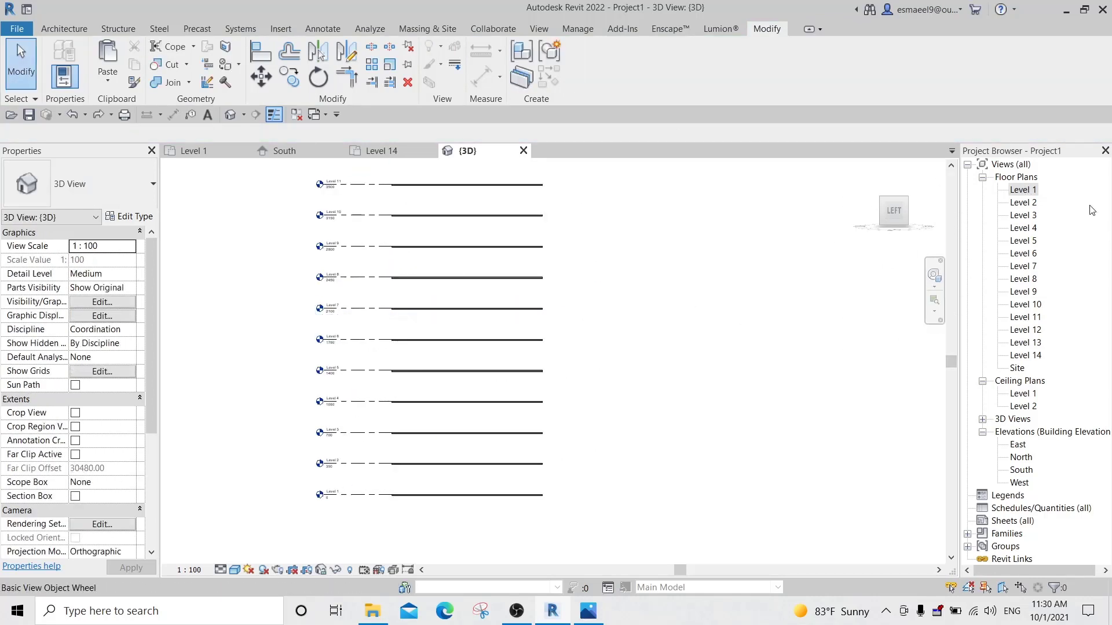
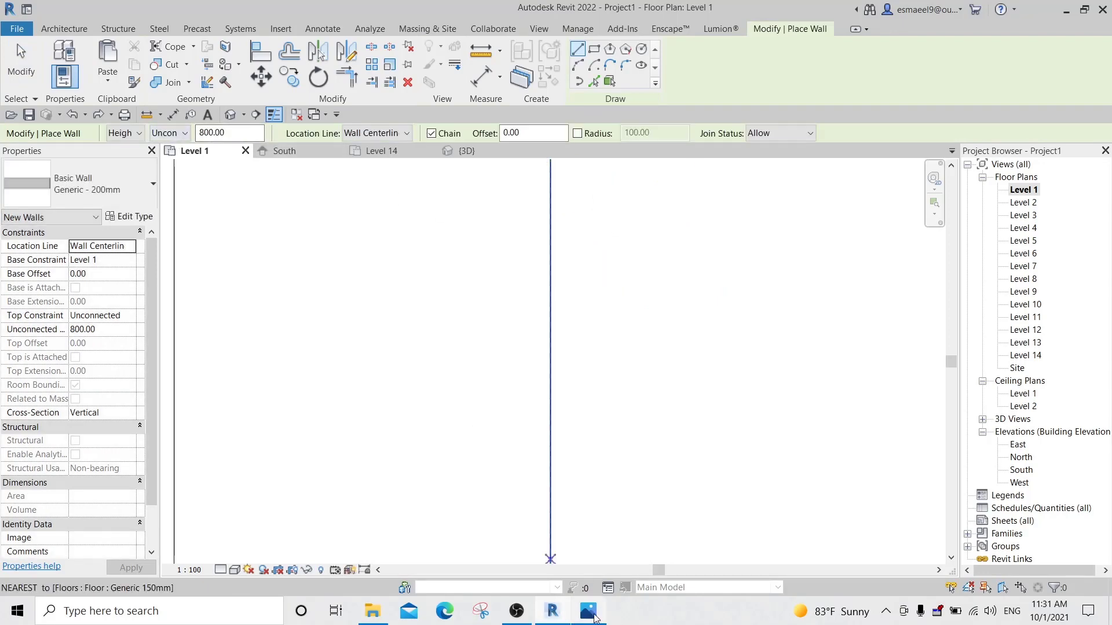
{"action": "left_click", "coordinate": [594, 617]}
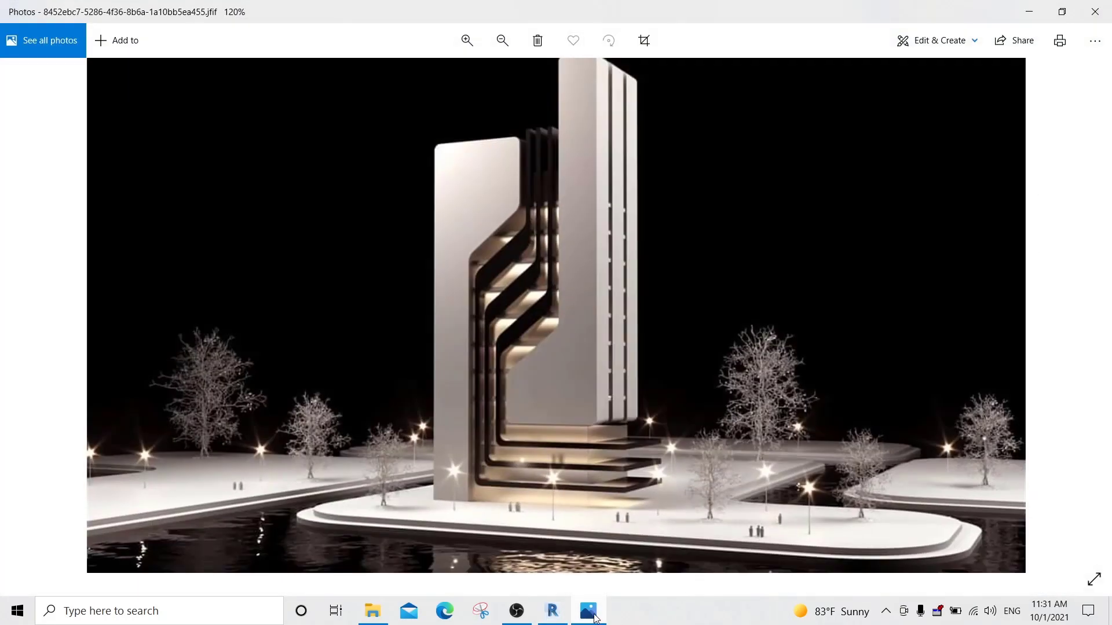
{"action": "left_click", "coordinate": [594, 618]}
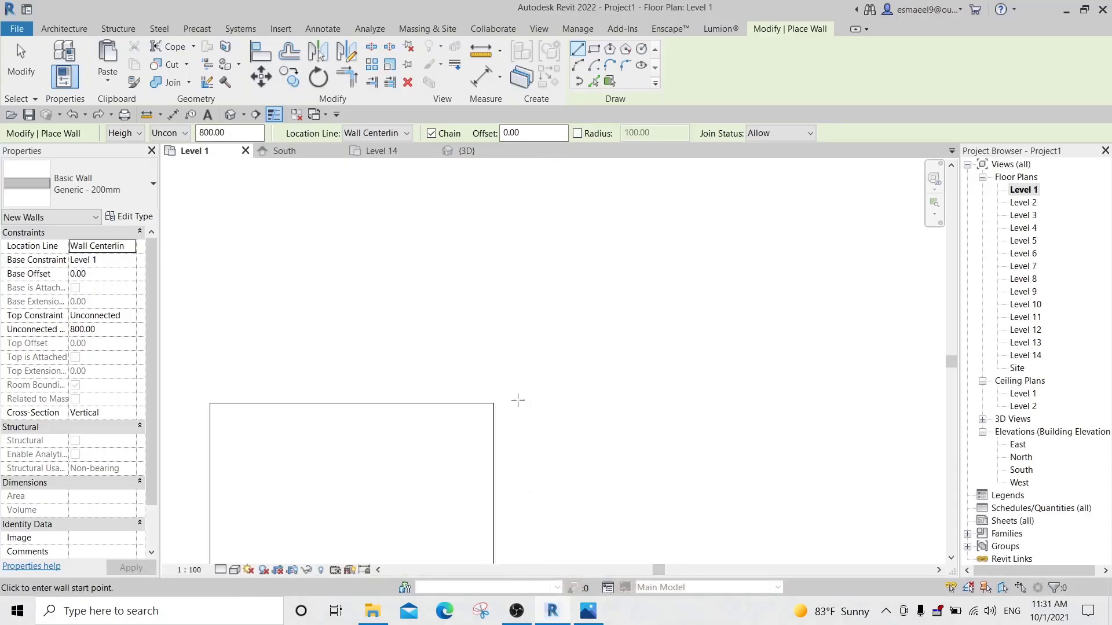
{"action": "left_click", "coordinate": [518, 400]}
{"action": "scroll", "coordinate": [516, 464], "scroll_direction": "down", "scroll_amount": 2}
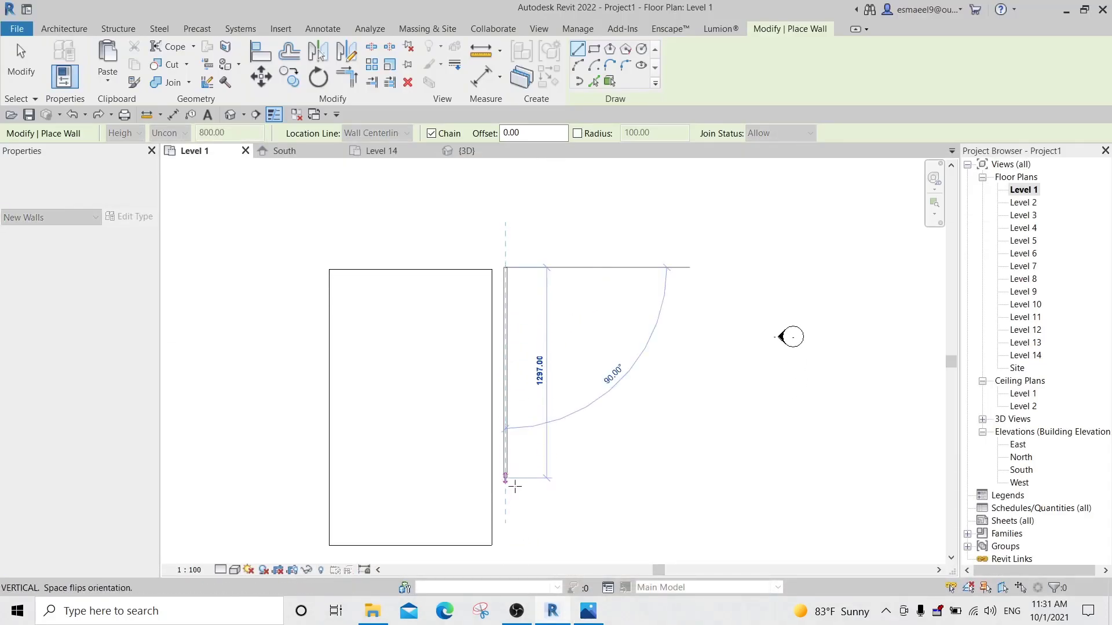
{"action": "left_click", "coordinate": [505, 547]}
{"action": "key", "text": "Escape"}
{"action": "key", "text": "Escape"}
{"action": "scroll", "coordinate": [496, 290], "scroll_direction": "up", "scroll_amount": 2}
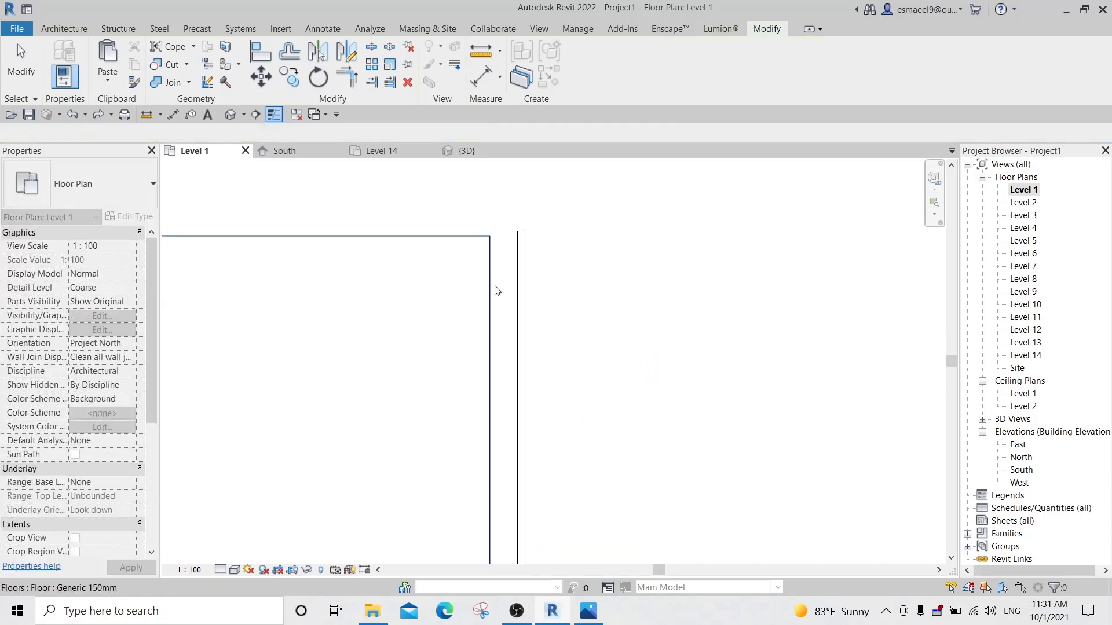
Place an aligned dimension between the slab's east edge and the near face of the wall.
{"action": "left_click", "coordinate": [534, 348]}
{"action": "middle_click_drag", "start_coordinate": [543, 342], "coordinate": [554, 362]}
{"action": "key", "text": "Escape"}
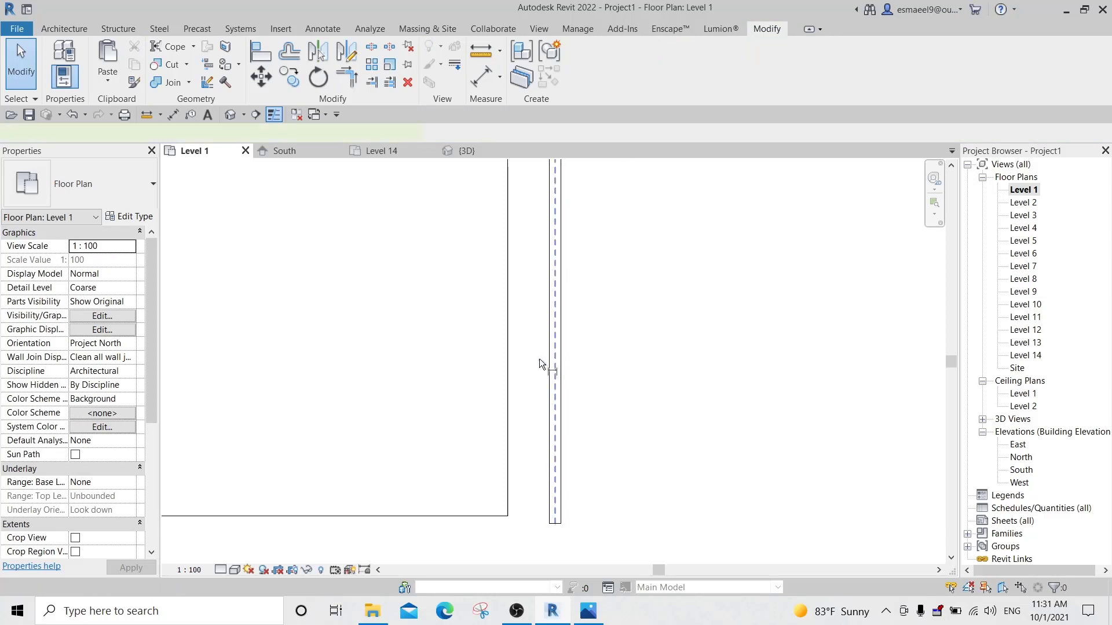
{"action": "key", "text": "d"}
{"action": "key", "text": "i"}
{"action": "key", "text": "Escape"}
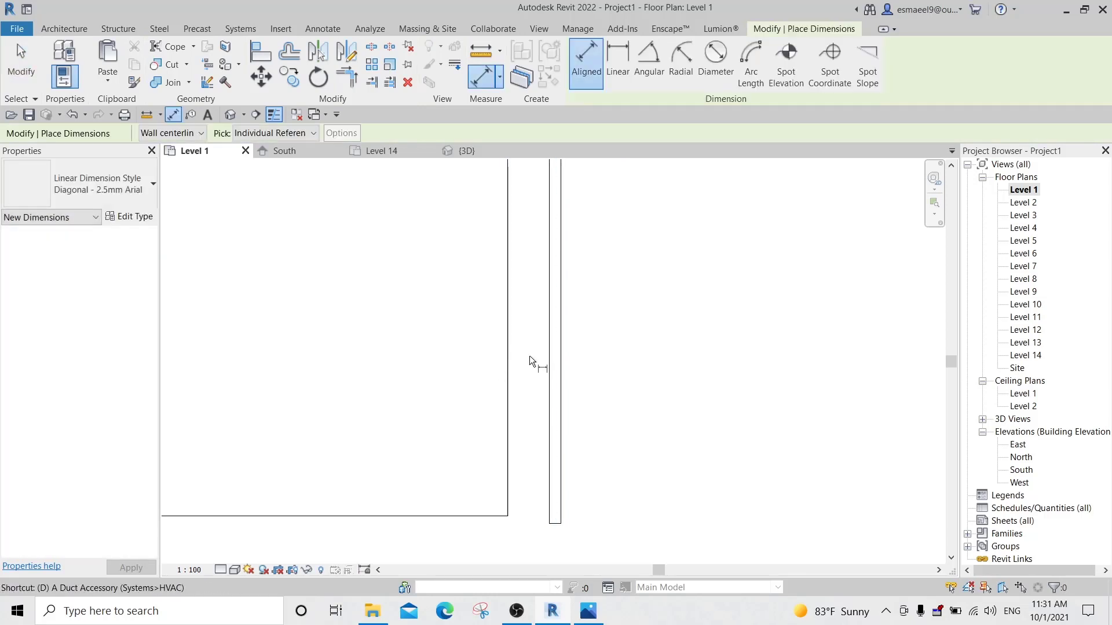
{"action": "left_click", "coordinate": [547, 342]}
{"action": "left_click", "coordinate": [508, 345]}
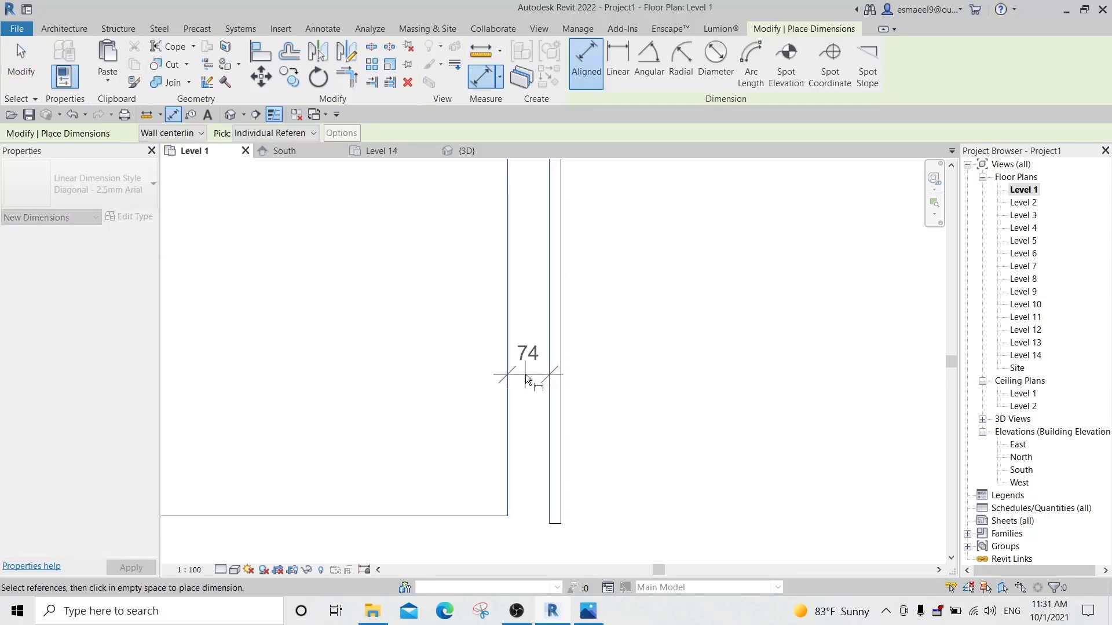
{"action": "left_click", "coordinate": [526, 374]}
{"action": "key", "text": "Escape"}
{"action": "key", "text": "Escape"}
Set the gap between the wall and the slab to 70, and delete the dimension.
{"action": "left_click", "coordinate": [550, 315]}
{"action": "left_click", "coordinate": [528, 360]}
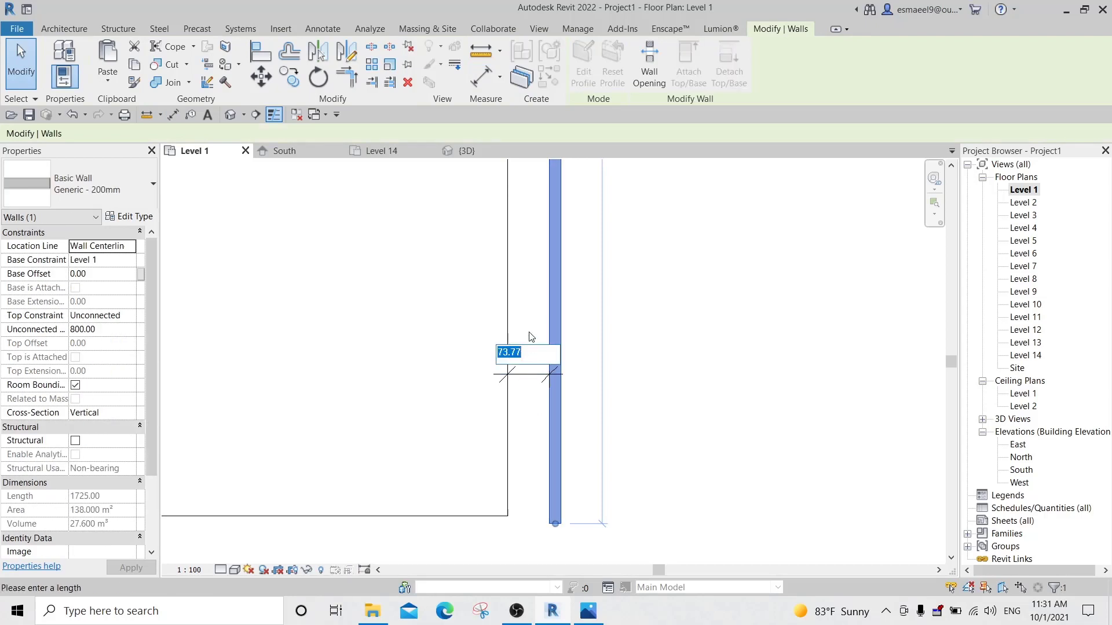
{"action": "type", "text": "70"}
{"action": "key", "text": "Return"}
{"action": "left_click", "coordinate": [597, 345]}
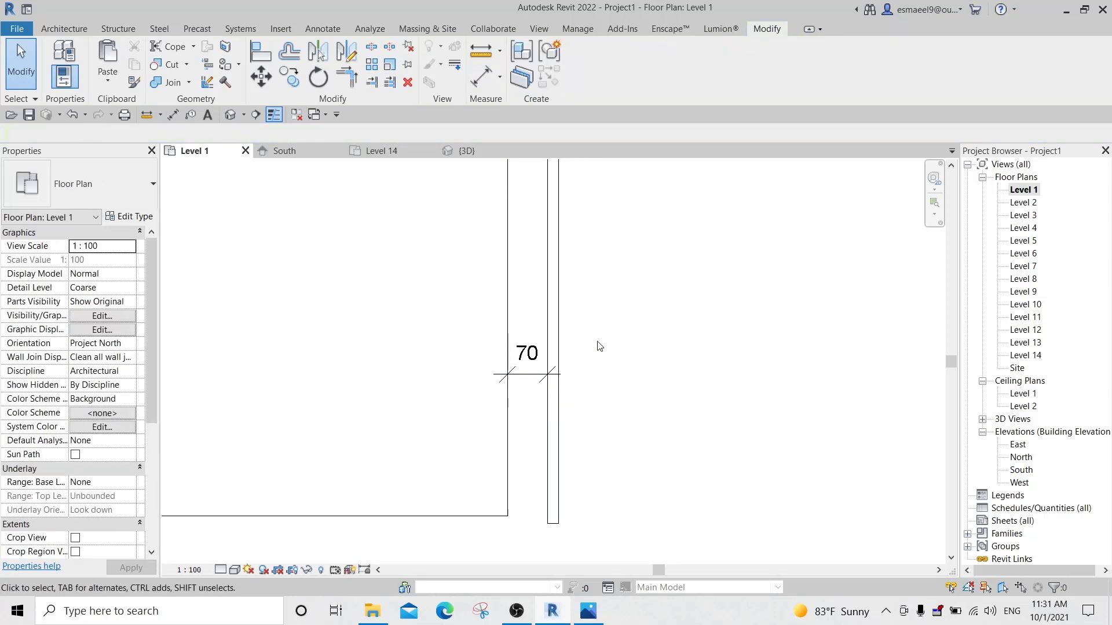
{"action": "left_click", "coordinate": [523, 354]}
{"action": "key", "text": "Delete"}
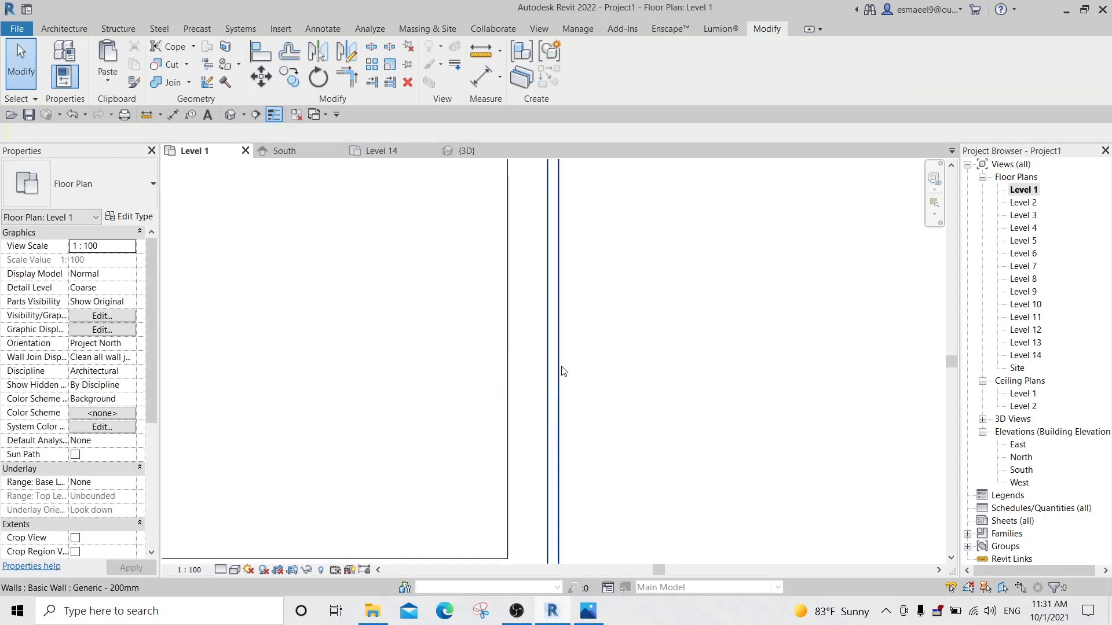
Align the wall's south end with the slab's south edge.
{"action": "scroll", "coordinate": [568, 354], "scroll_direction": "down", "scroll_amount": 2}
{"action": "left_click", "coordinate": [559, 328]}
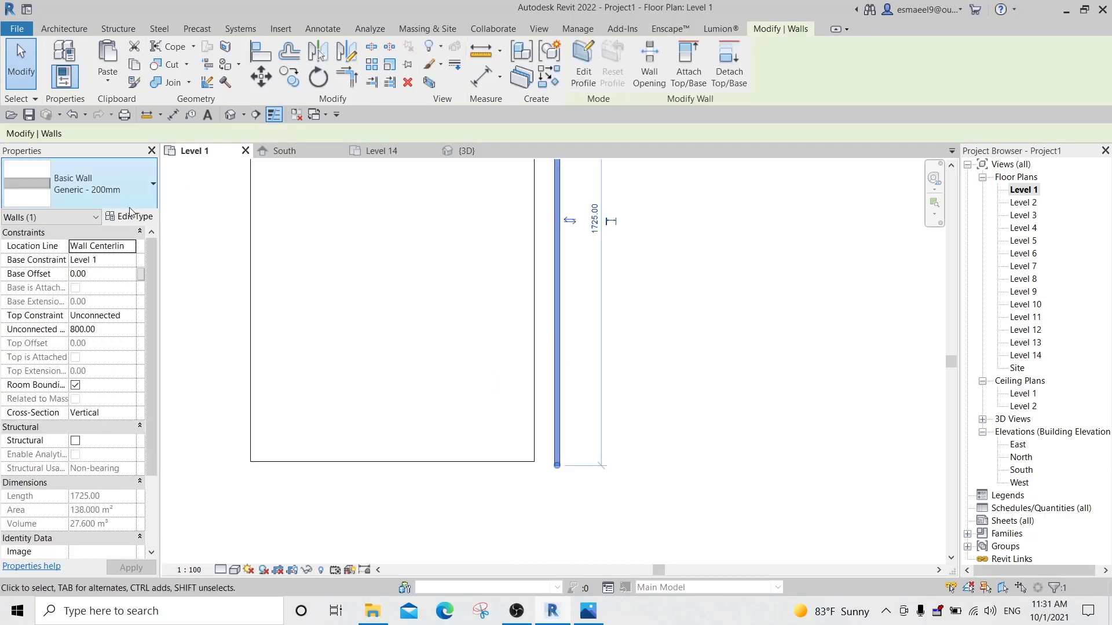
{"action": "left_click", "coordinate": [608, 492]}
{"action": "scroll", "coordinate": [528, 476], "scroll_direction": "up", "scroll_amount": 2}
{"action": "key", "text": "a"}
{"action": "key", "text": "l"}
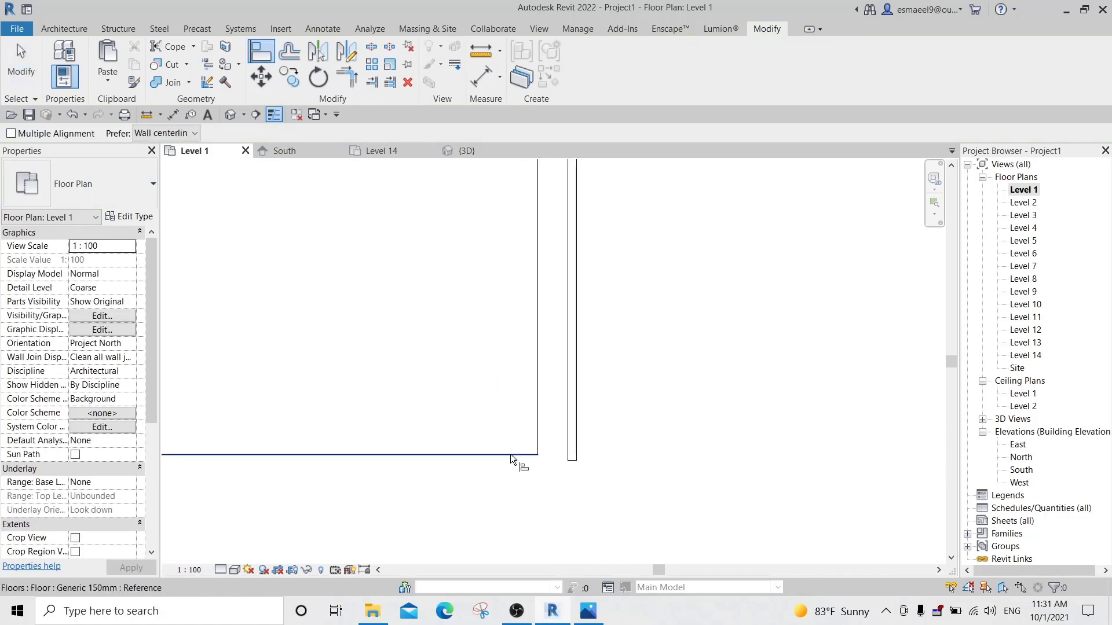
{"action": "left_click", "coordinate": [510, 454]}
{"action": "left_click", "coordinate": [571, 462]}
Align the wall's north end with the slab's north edge.
{"action": "scroll", "coordinate": [599, 399], "scroll_direction": "down", "scroll_amount": 3}
{"action": "middle_click_drag", "start_coordinate": [618, 400], "coordinate": [541, 551]}
{"action": "scroll", "coordinate": [431, 466], "scroll_direction": "down", "scroll_amount": 3}
{"action": "scroll", "coordinate": [418, 410], "scroll_direction": "up", "scroll_amount": 5}
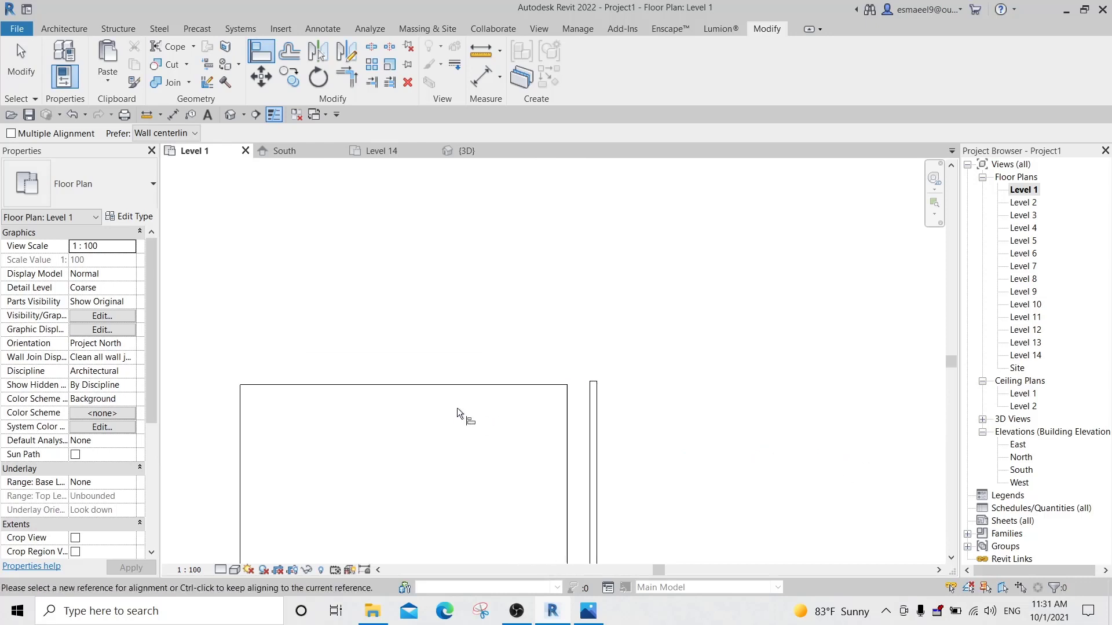
{"action": "left_click", "coordinate": [490, 384]}
{"action": "scroll", "coordinate": [602, 387], "scroll_direction": "up", "scroll_amount": 1}
{"action": "scroll", "coordinate": [609, 388], "scroll_direction": "up", "scroll_amount": 2}
{"action": "left_click", "coordinate": [579, 370]}
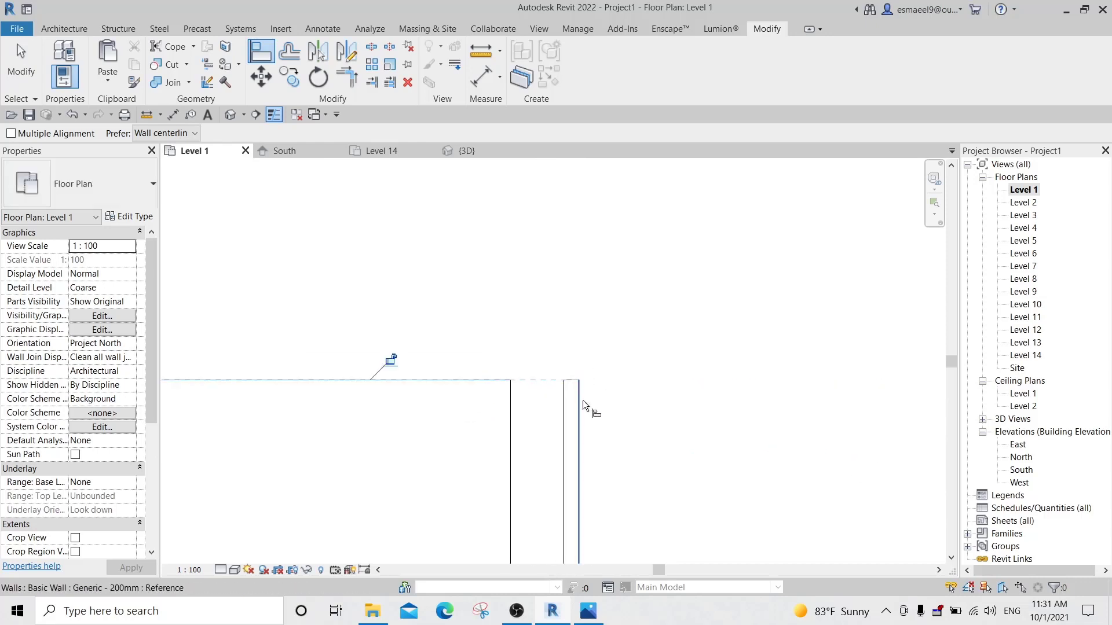
{"action": "key", "text": "Escape"}
{"action": "key", "text": "Escape"}
Duplicate the wall's type under the name New Thick wall.
{"action": "left_click", "coordinate": [569, 410]}
{"action": "left_click", "coordinate": [126, 216]}
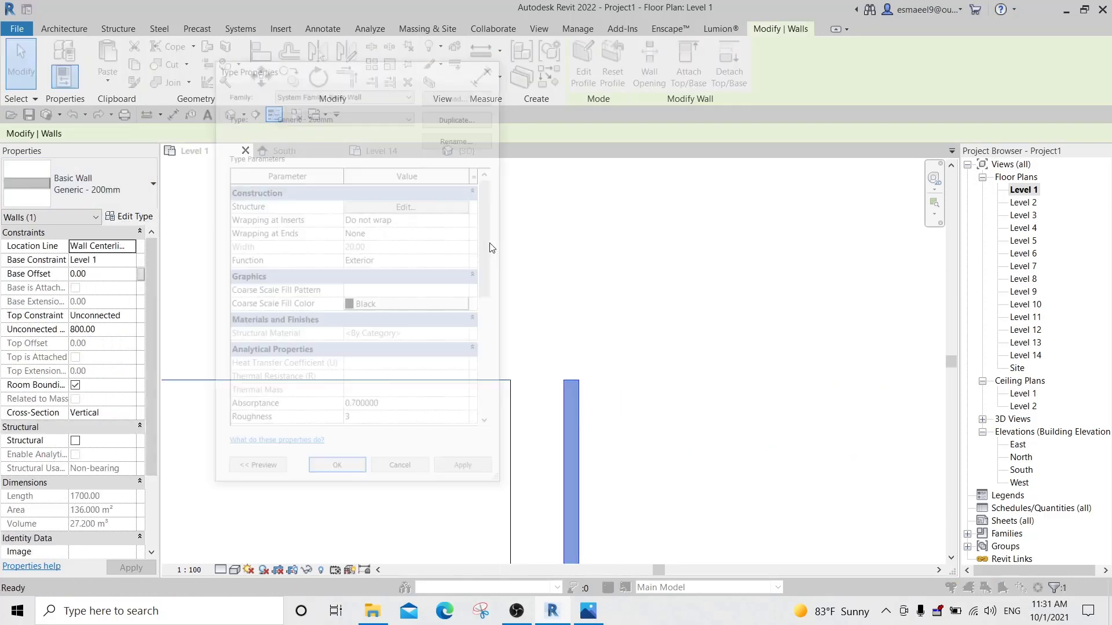
{"action": "left_click", "coordinate": [461, 116]}
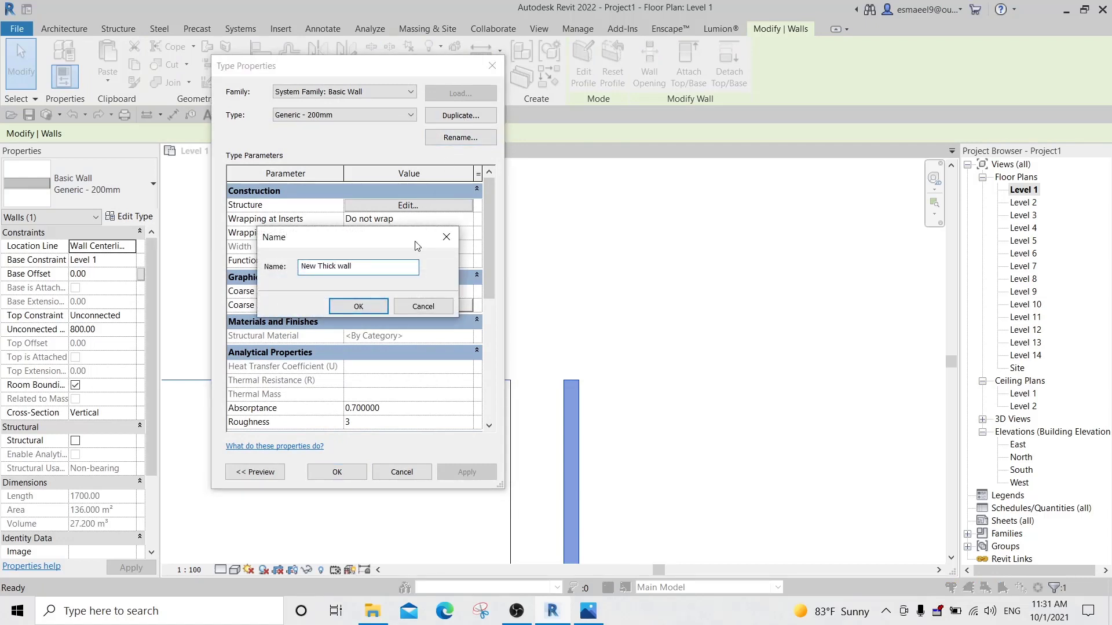
{"action": "left_click", "coordinate": [358, 305]}
Check the reference image for proportions and set the New Thick wall structure layer's thickness to 150.
{"action": "left_click", "coordinate": [404, 206]}
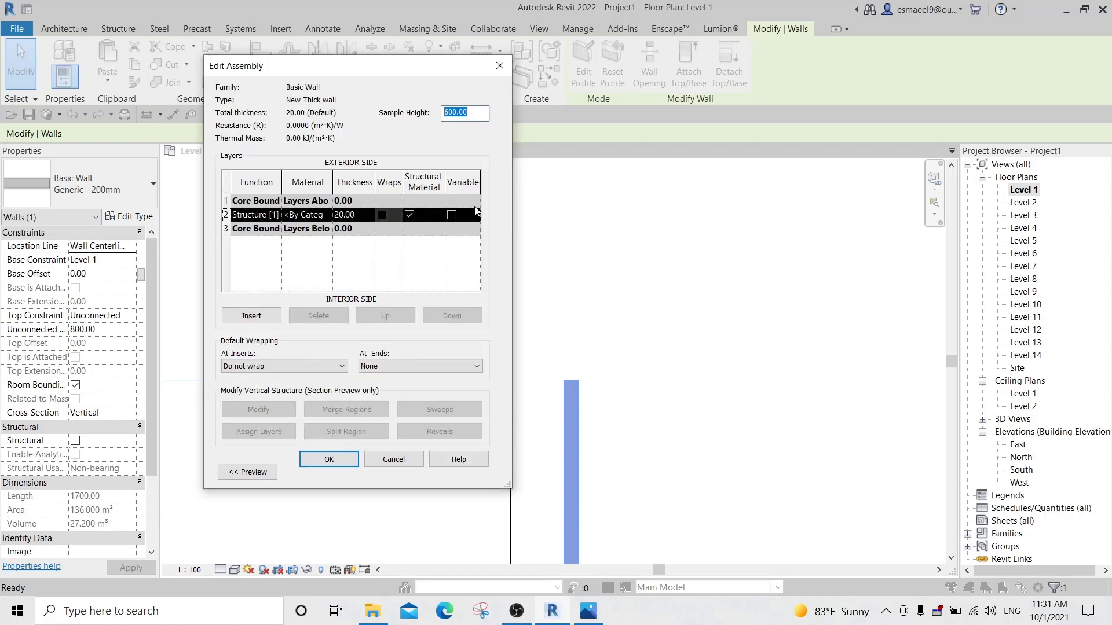
{"action": "left_click", "coordinate": [367, 214]}
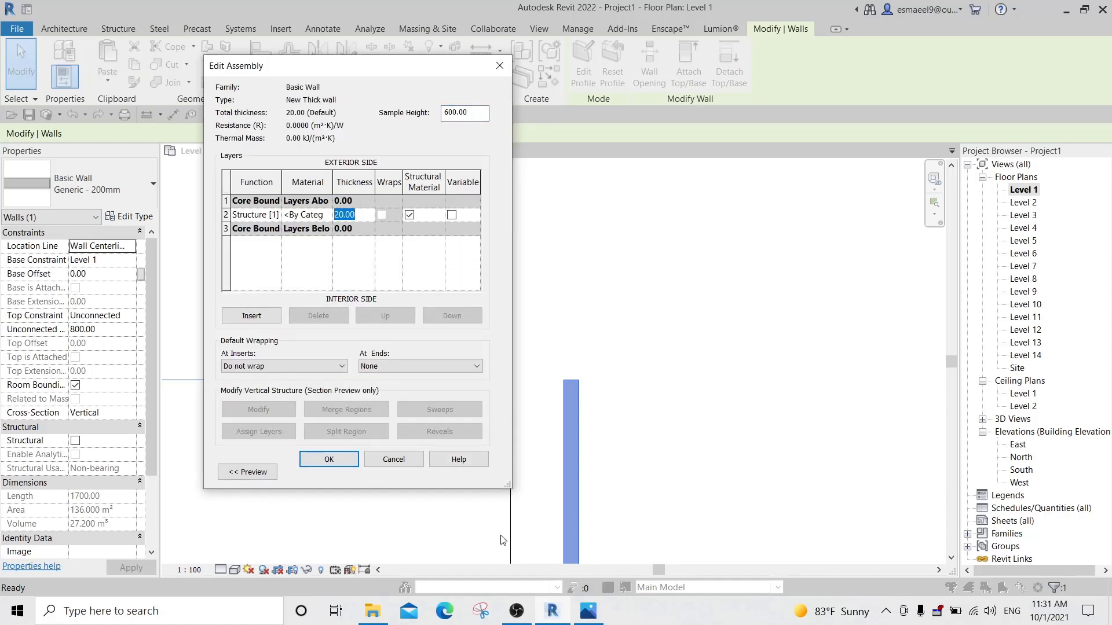
{"action": "left_click", "coordinate": [587, 613]}
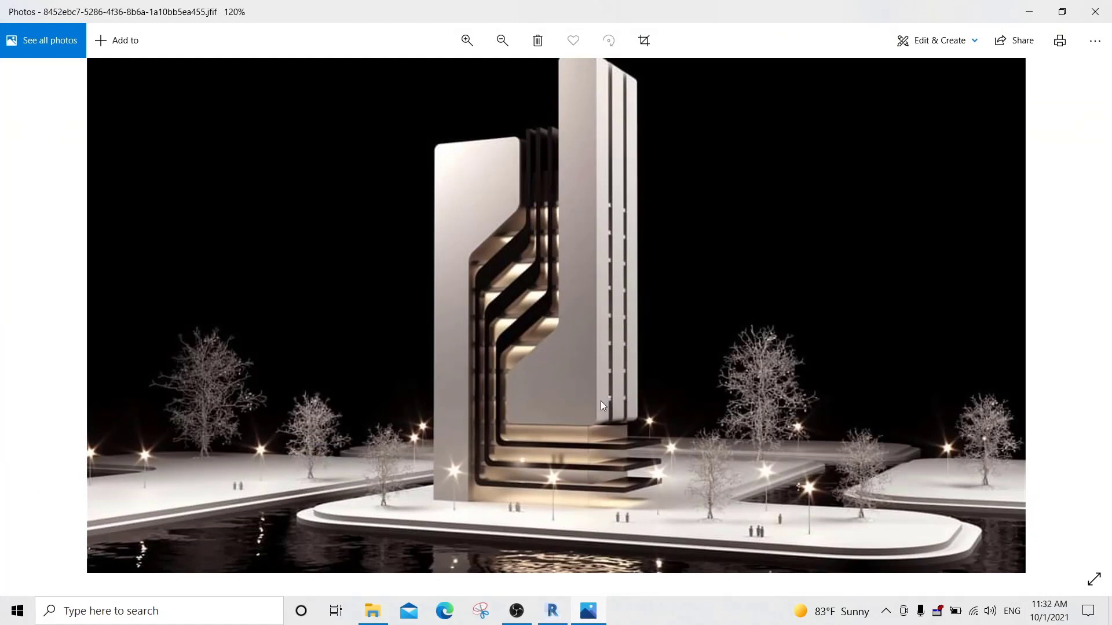
{"action": "left_click", "coordinate": [597, 613]}
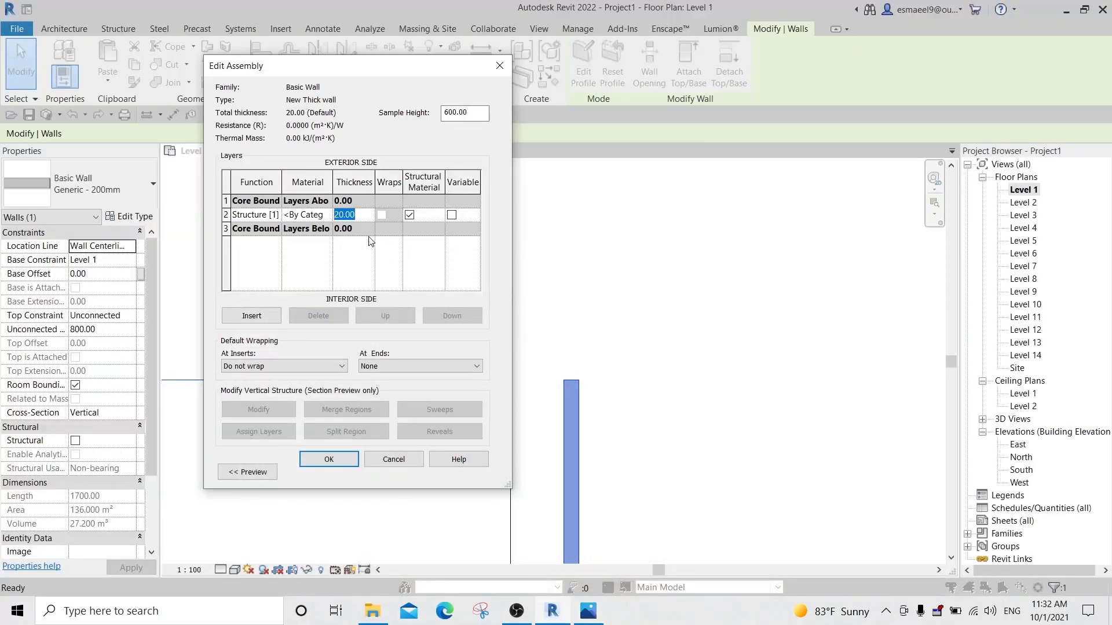
{"action": "left_click", "coordinate": [327, 461]}
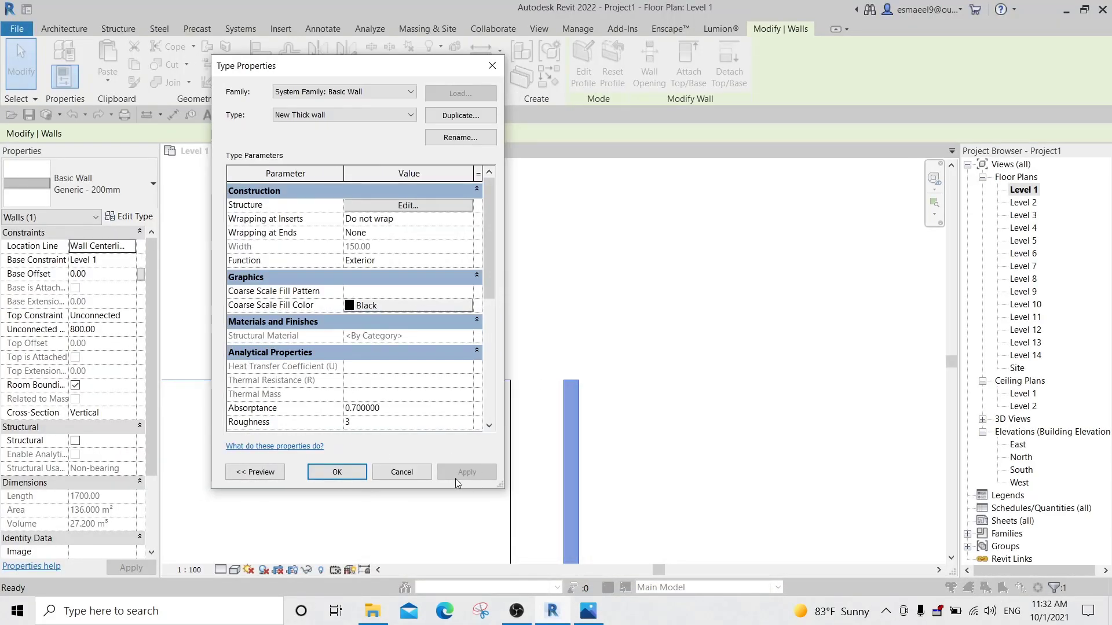
{"action": "left_click", "coordinate": [344, 478]}
{"action": "left_click", "coordinate": [565, 262]}
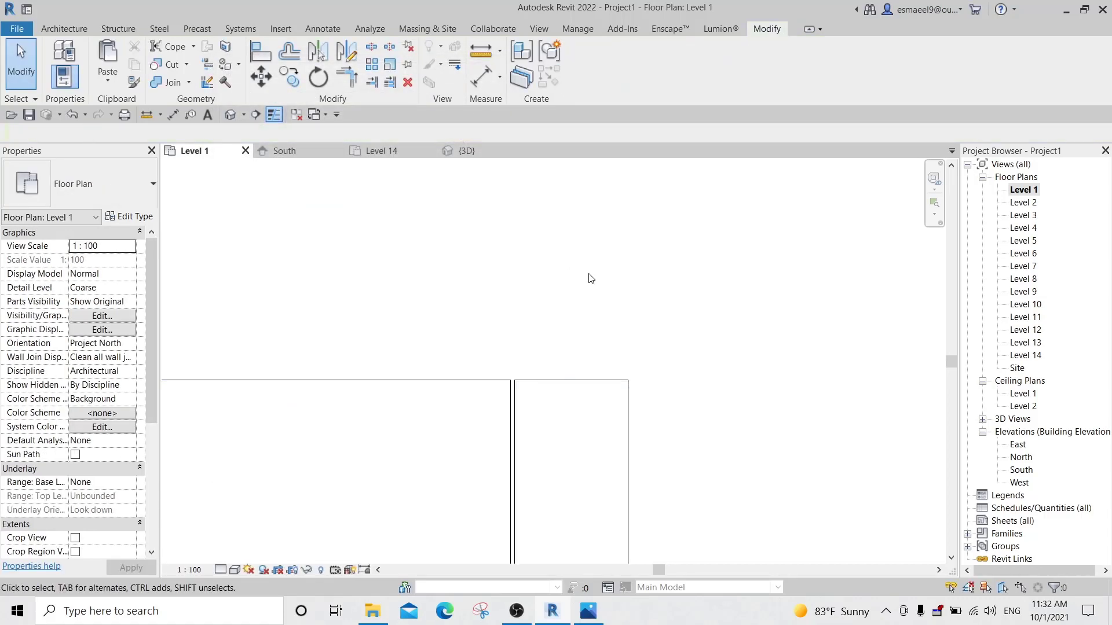
Move the thick wall from its north centreline endpoint onto the slab's north-east corner.
{"action": "middle_click_drag", "start_coordinate": [586, 293], "coordinate": [553, 268]}
{"action": "left_click", "coordinate": [554, 268]}
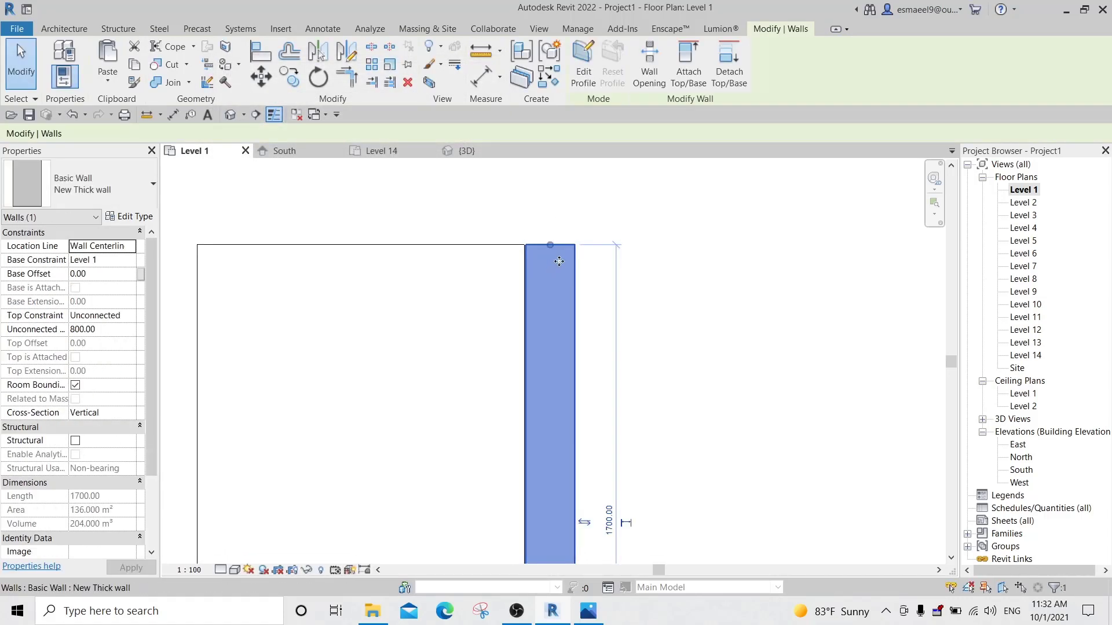
{"action": "key", "text": "m"}
{"action": "key", "text": "v"}
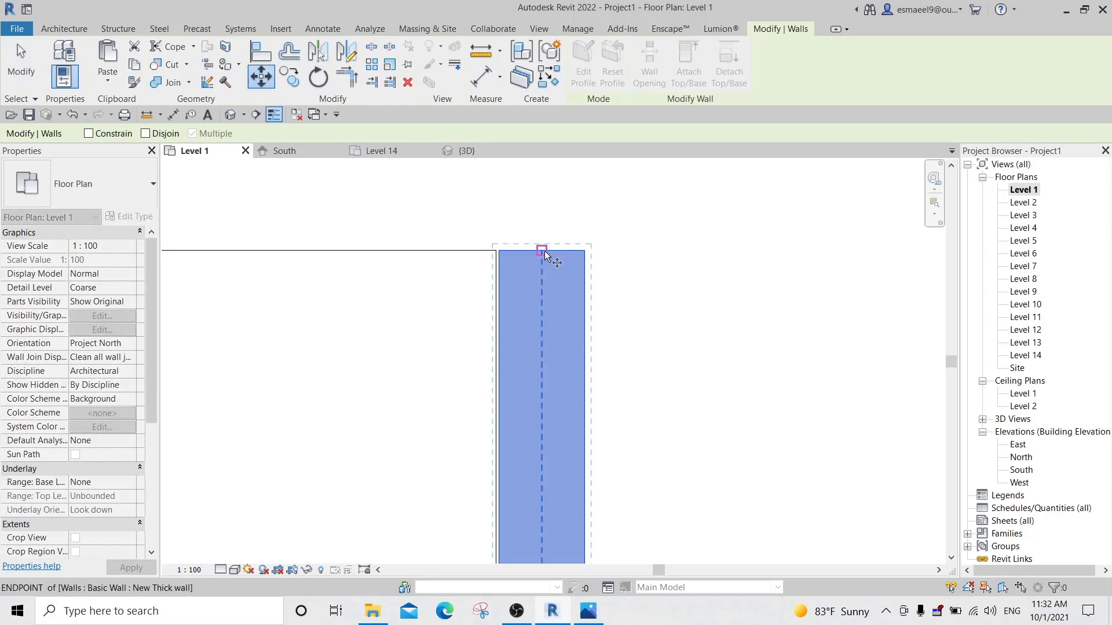
{"action": "left_click", "coordinate": [541, 251]}
{"action": "left_click", "coordinate": [496, 251]}
{"action": "left_click", "coordinate": [604, 542]}
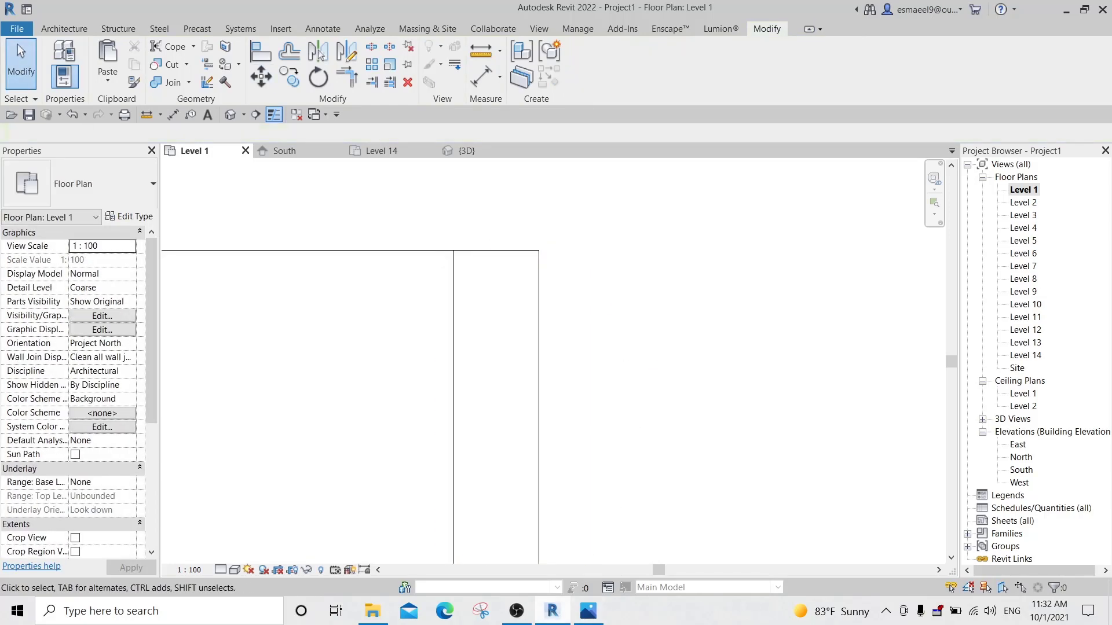
Check the reference image and examine the thick wall against the slab stack in the 3D view.
{"action": "left_click", "coordinate": [587, 612]}
{"action": "left_click", "coordinate": [586, 616]}
{"action": "key", "text": "ctrl+shift+Tab"}
{"action": "scroll", "coordinate": [685, 405], "scroll_direction": "down", "scroll_amount": 3}
{"action": "middle_click_drag", "start_coordinate": [476, 487], "coordinate": [497, 510], "text": "shift"}
{"action": "scroll", "coordinate": [602, 434], "scroll_direction": "up", "scroll_amount": 3}
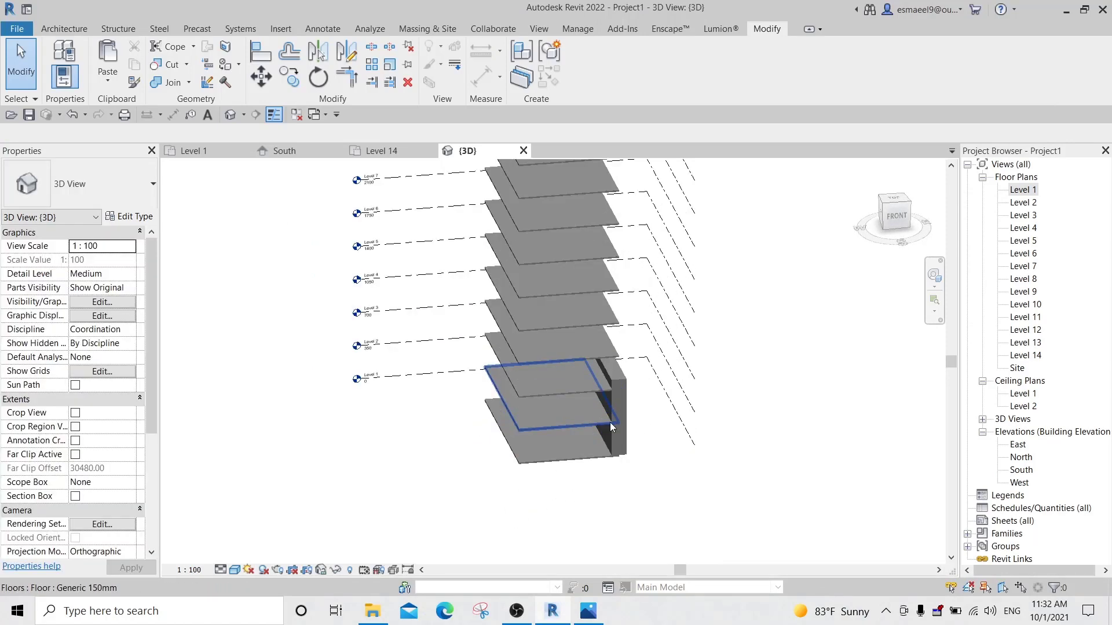
{"action": "middle_click_drag", "start_coordinate": [695, 425], "coordinate": [339, 385], "text": "shift"}
{"action": "scroll", "coordinate": [616, 443], "scroll_direction": "up", "scroll_amount": 6}
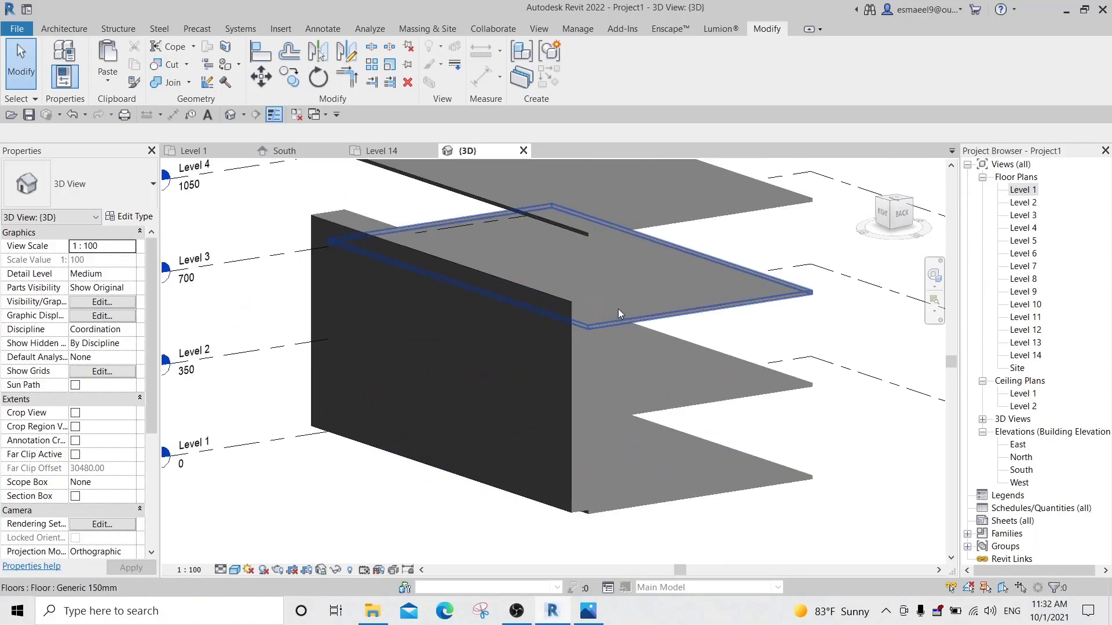
{"action": "left_click", "coordinate": [584, 383]}
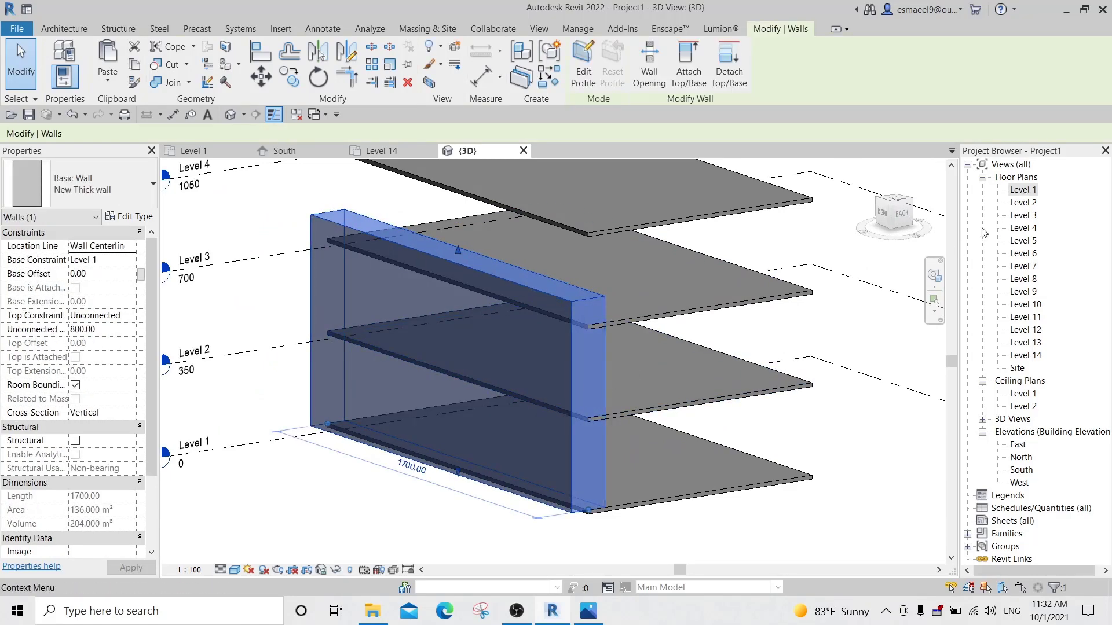
{"action": "middle_click_drag", "start_coordinate": [647, 377], "coordinate": [518, 376], "text": "shift"}
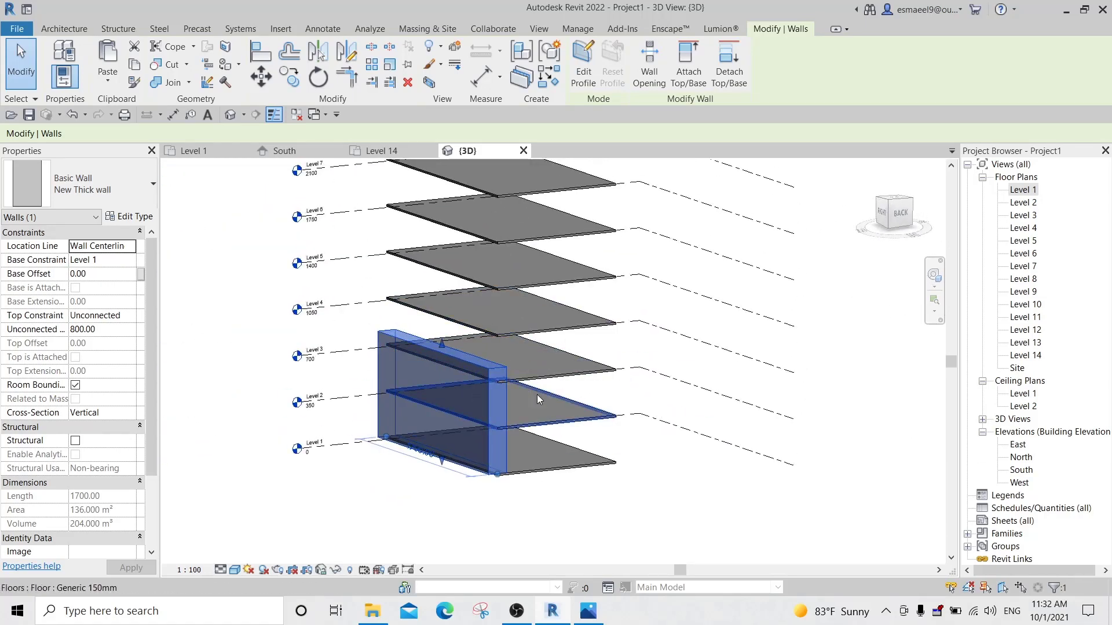
{"action": "scroll", "coordinate": [473, 395], "scroll_direction": "up", "scroll_amount": 2}
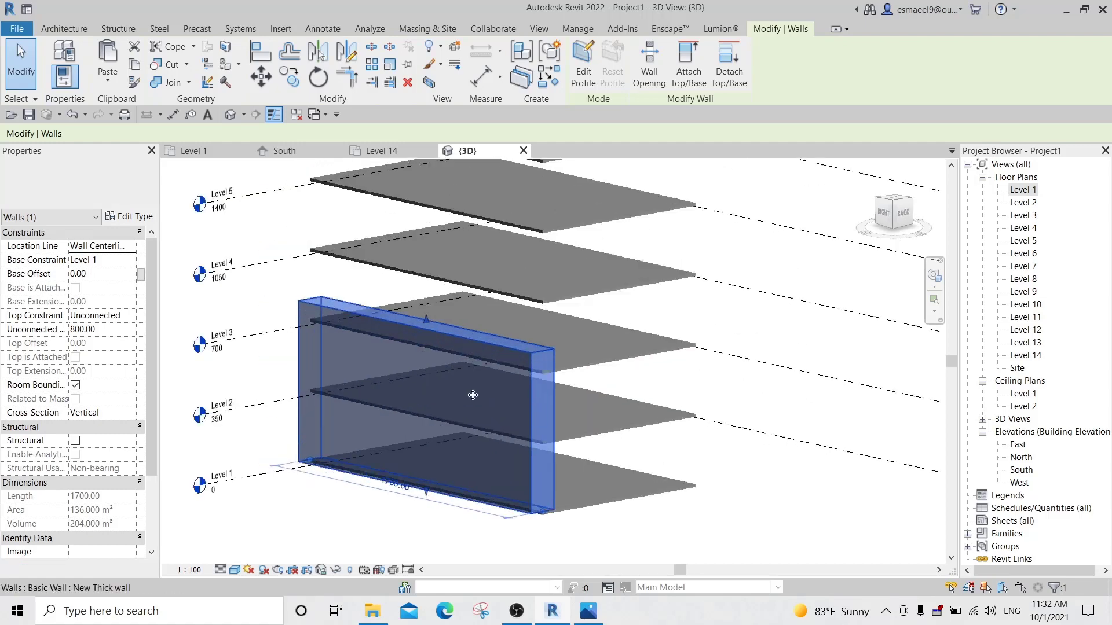
{"action": "scroll", "coordinate": [472, 395], "scroll_direction": "up", "scroll_amount": 1}
{"action": "middle_click_drag", "start_coordinate": [573, 378], "coordinate": [672, 373]}
{"action": "left_click", "coordinate": [672, 374]}
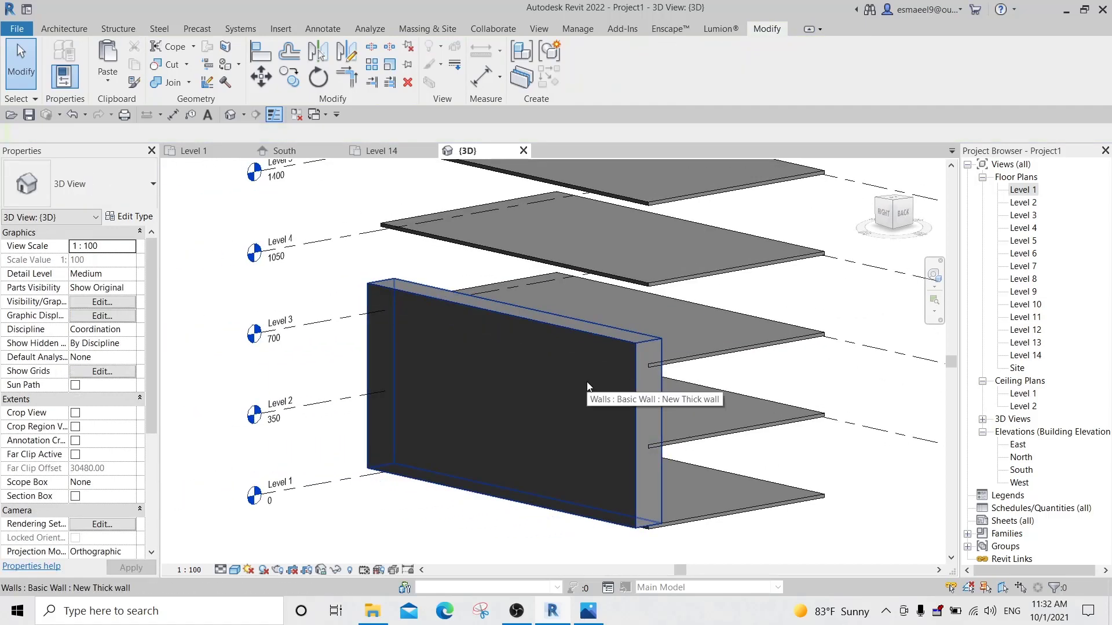
Open the thick wall's profile for editing and sketch an arc rounding its upper corner between the top and side edges.
{"action": "double_click", "coordinate": [586, 386]}
{"action": "scroll", "coordinate": [609, 391], "scroll_direction": "up", "scroll_amount": 2}
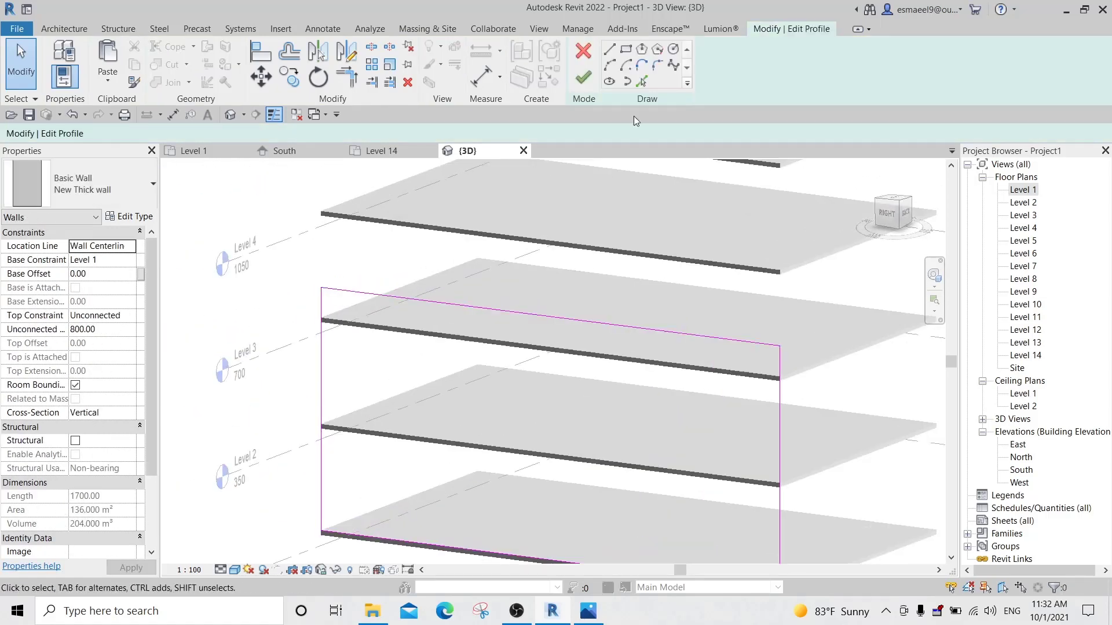
{"action": "left_click", "coordinate": [609, 65]}
{"action": "left_click", "coordinate": [429, 322]}
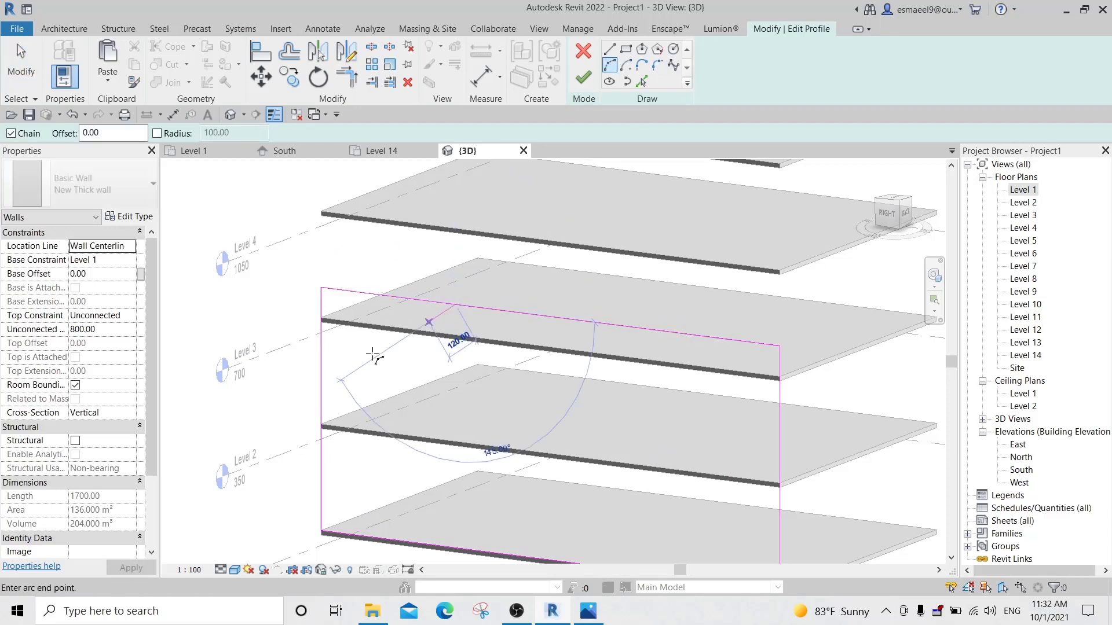
{"action": "left_click", "coordinate": [323, 397]}
{"action": "left_click", "coordinate": [335, 355]}
{"action": "key", "text": "Escape"}
{"action": "key", "text": "Escape"}
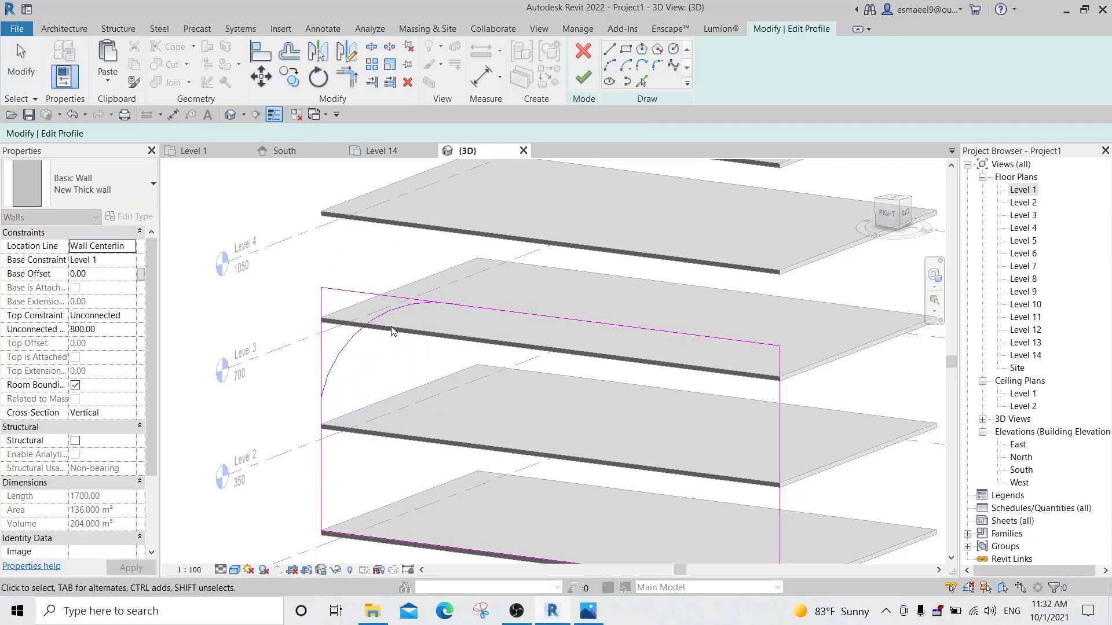
Trim the profile's top and side edges to the corner arc and finish the profile edit.
{"action": "left_click", "coordinate": [405, 309]}
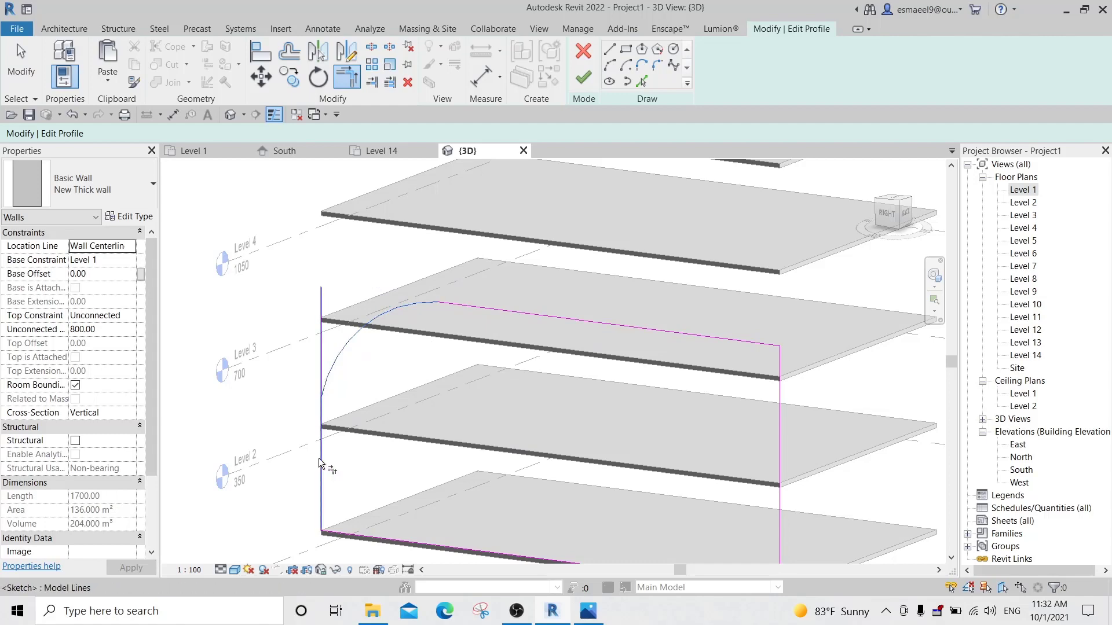
{"action": "left_click", "coordinate": [584, 77]}
{"action": "scroll", "coordinate": [666, 289], "scroll_direction": "down", "scroll_amount": 3}
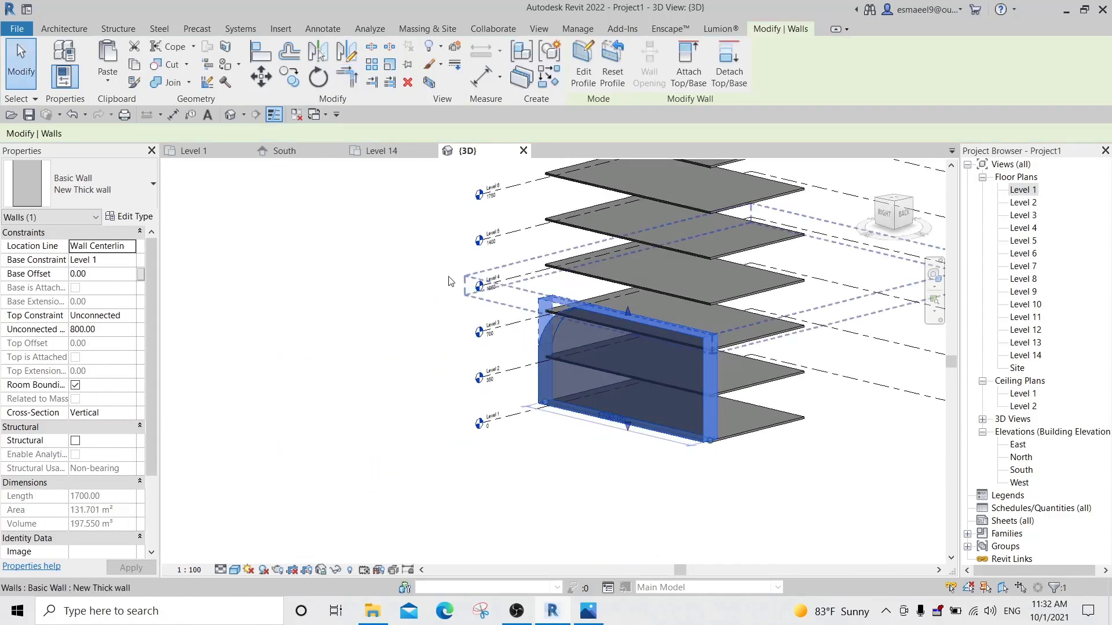
{"action": "left_click", "coordinate": [274, 239]}
Try a thickness of 200 for the structure layer of the New Thick wall type.
{"action": "left_click", "coordinate": [683, 390]}
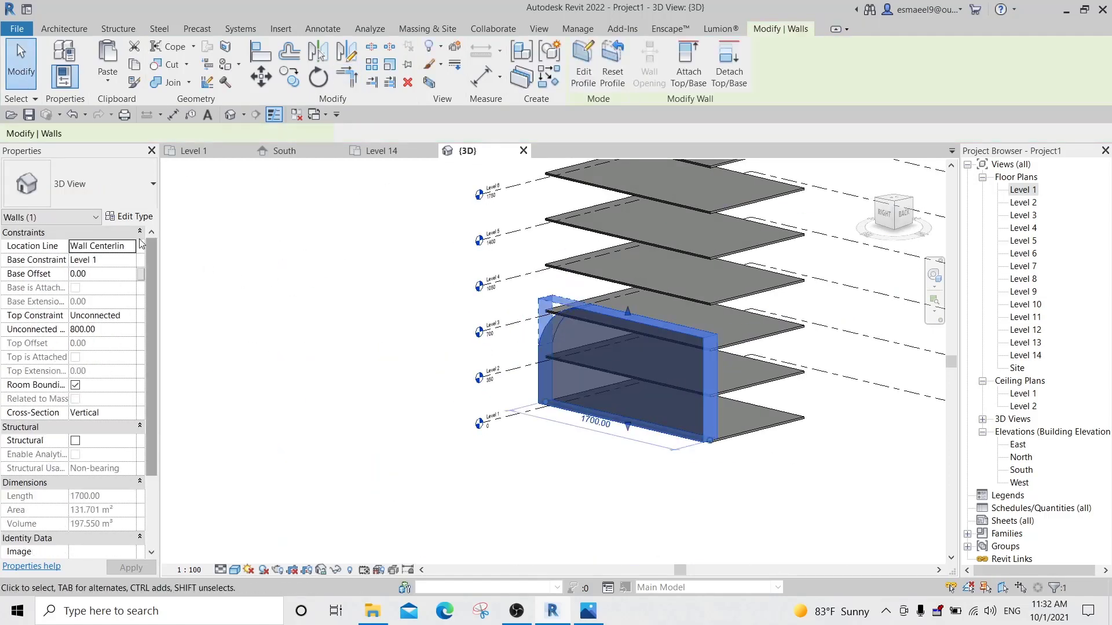
{"action": "left_click", "coordinate": [133, 216]}
{"action": "left_click", "coordinate": [408, 205]}
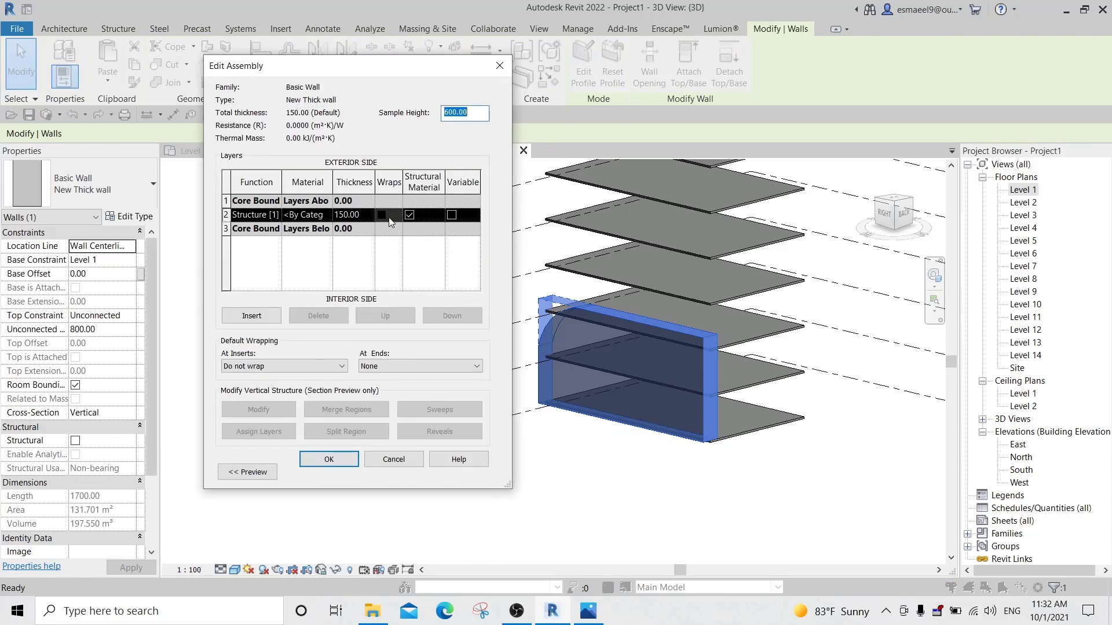
{"action": "left_click", "coordinate": [365, 215]}
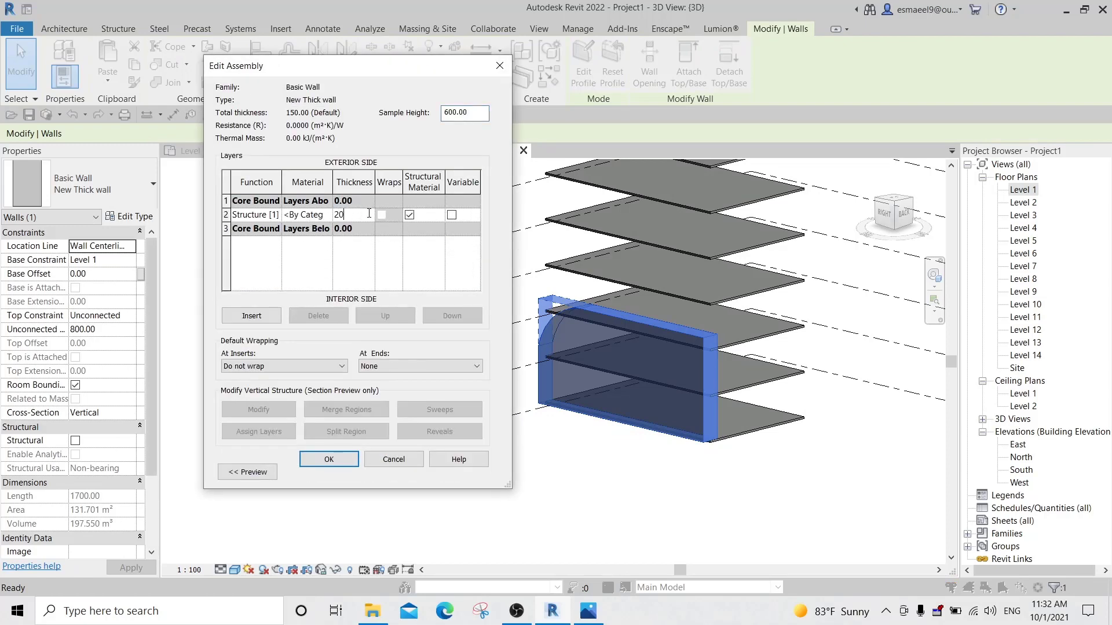
{"action": "left_click", "coordinate": [328, 459]}
{"action": "left_click", "coordinate": [471, 466]}
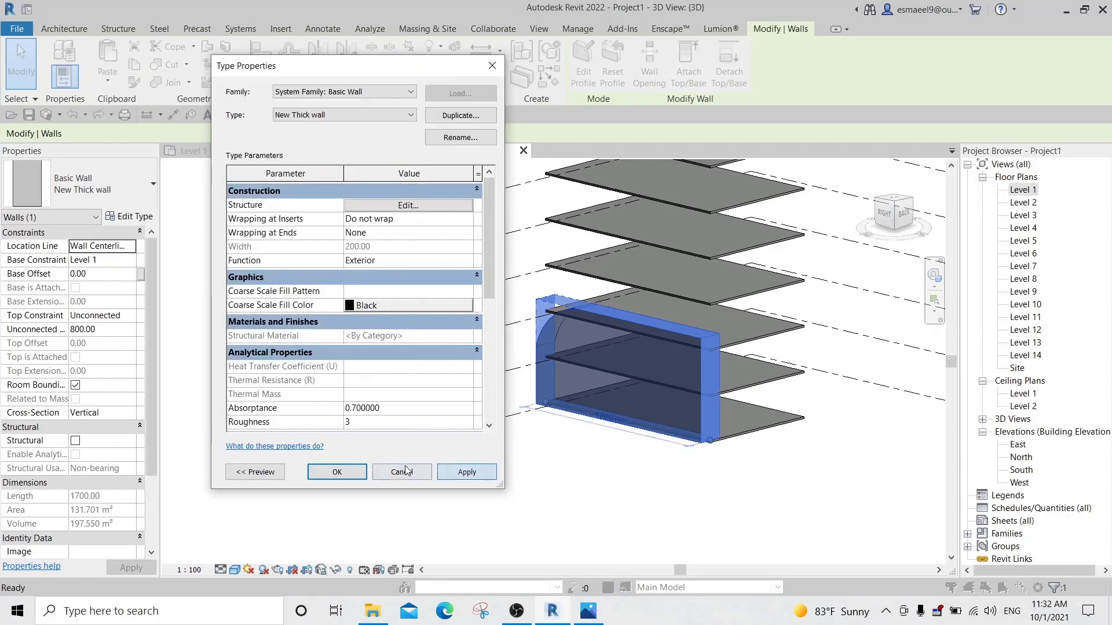
{"action": "left_click", "coordinate": [313, 476]}
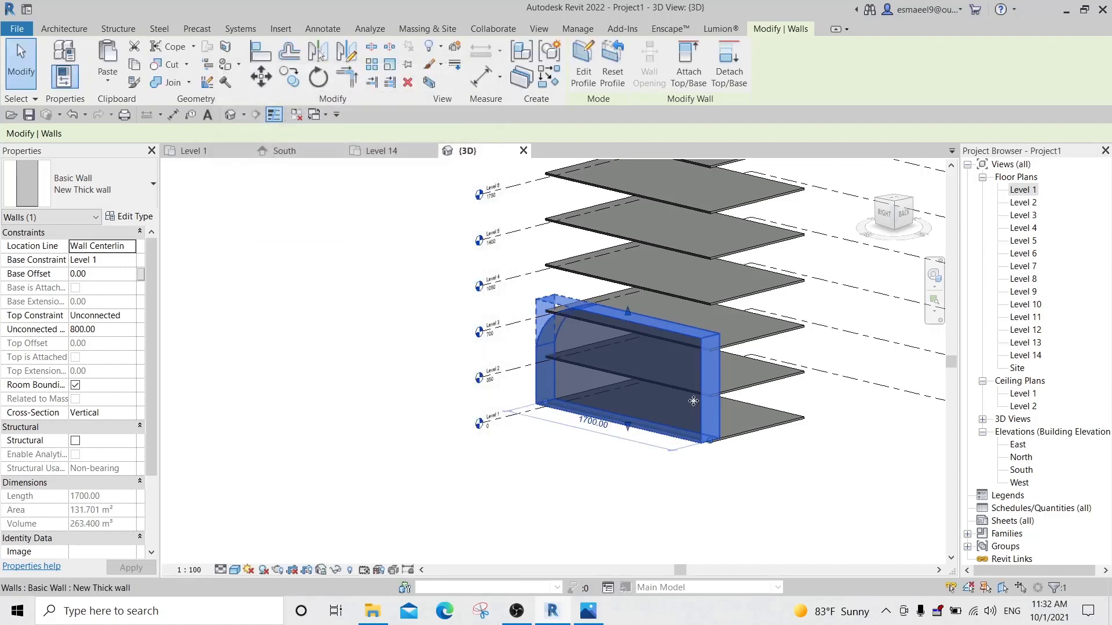
{"action": "key", "text": "Escape"}
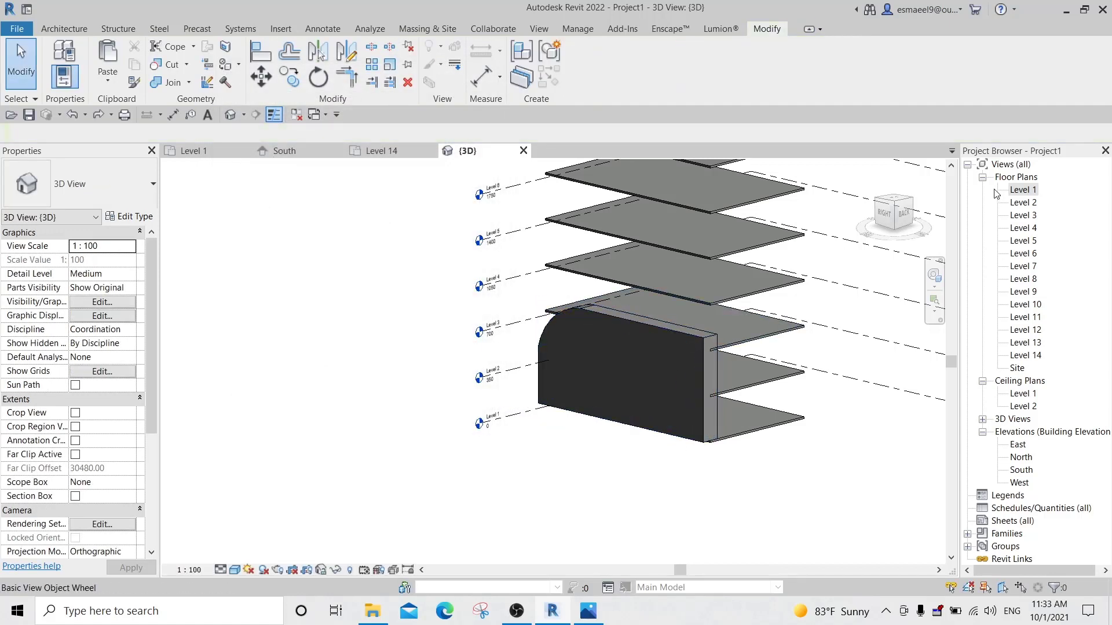
Open the East elevation and display the wall and slabs shaded.
{"action": "left_click", "coordinate": [884, 214]}
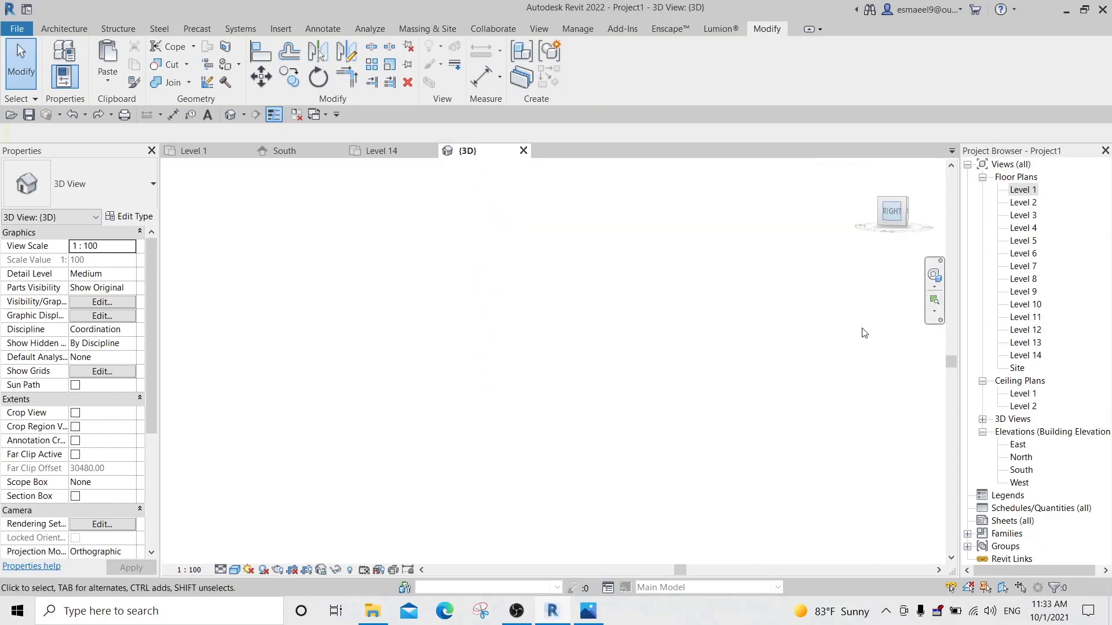
{"action": "double_click", "coordinate": [1023, 189]}
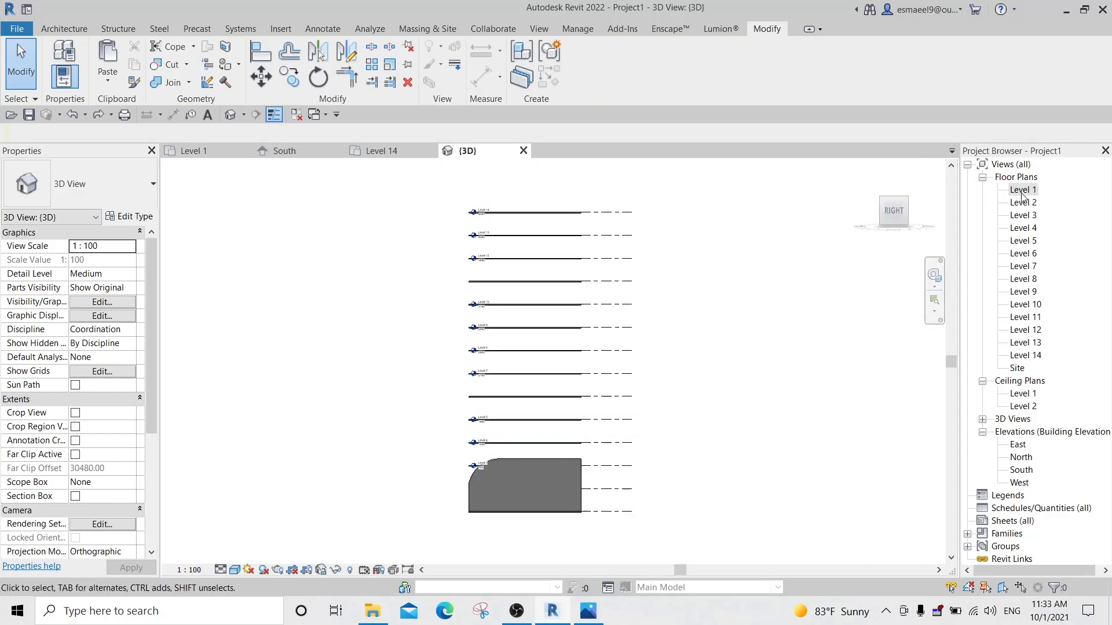
{"action": "scroll", "coordinate": [687, 395], "scroll_direction": "down", "scroll_amount": 1}
{"action": "scroll", "coordinate": [732, 285], "scroll_direction": "down", "scroll_amount": 2}
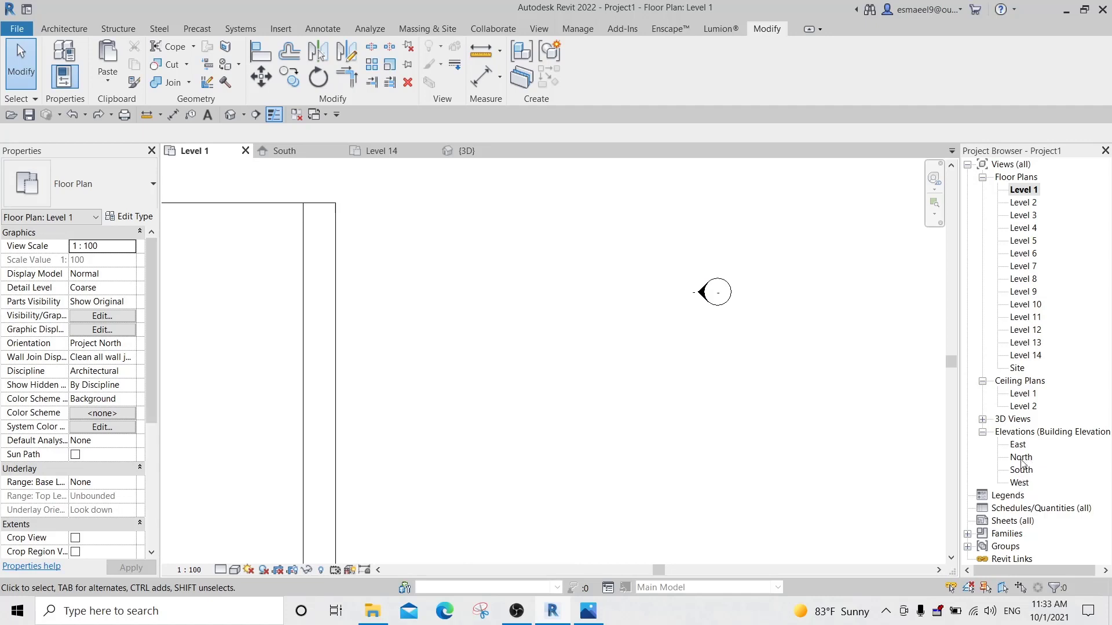
{"action": "double_click", "coordinate": [1017, 445]}
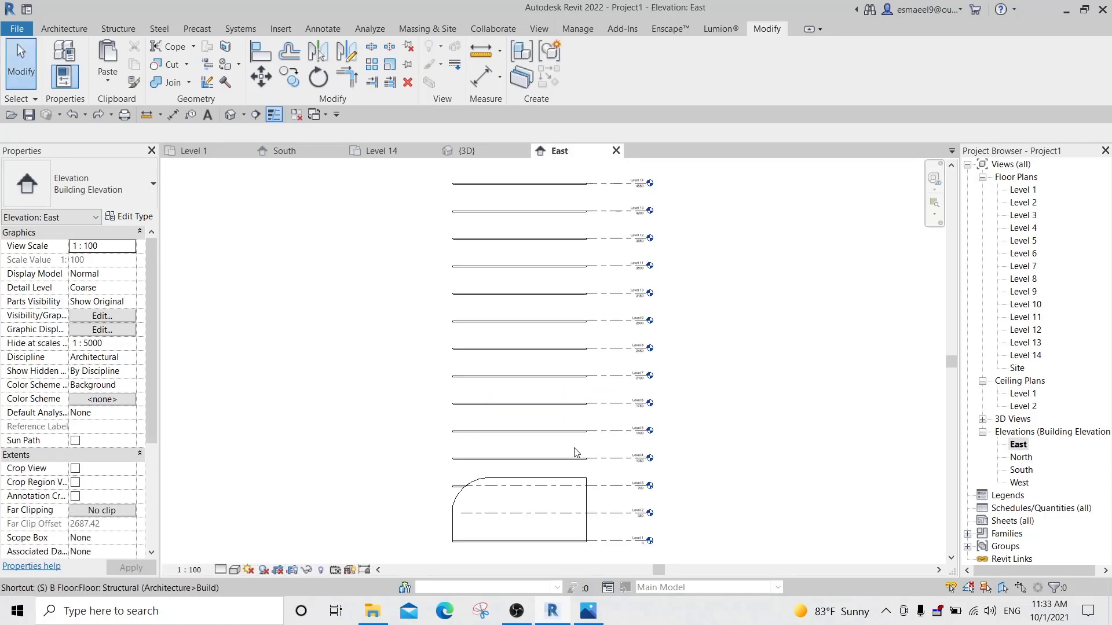
{"action": "scroll", "coordinate": [547, 505], "scroll_direction": "up", "scroll_amount": 3}
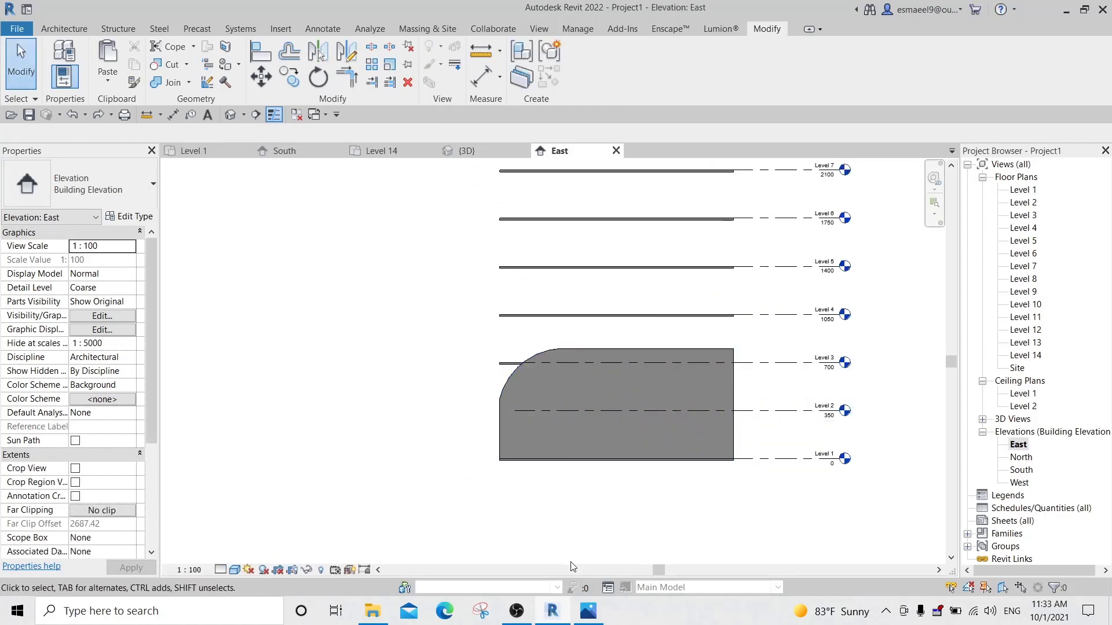
Check the reference image's wall shape and delete the corner arc from the thick wall's profile in the East elevation.
{"action": "left_click", "coordinate": [589, 611]}
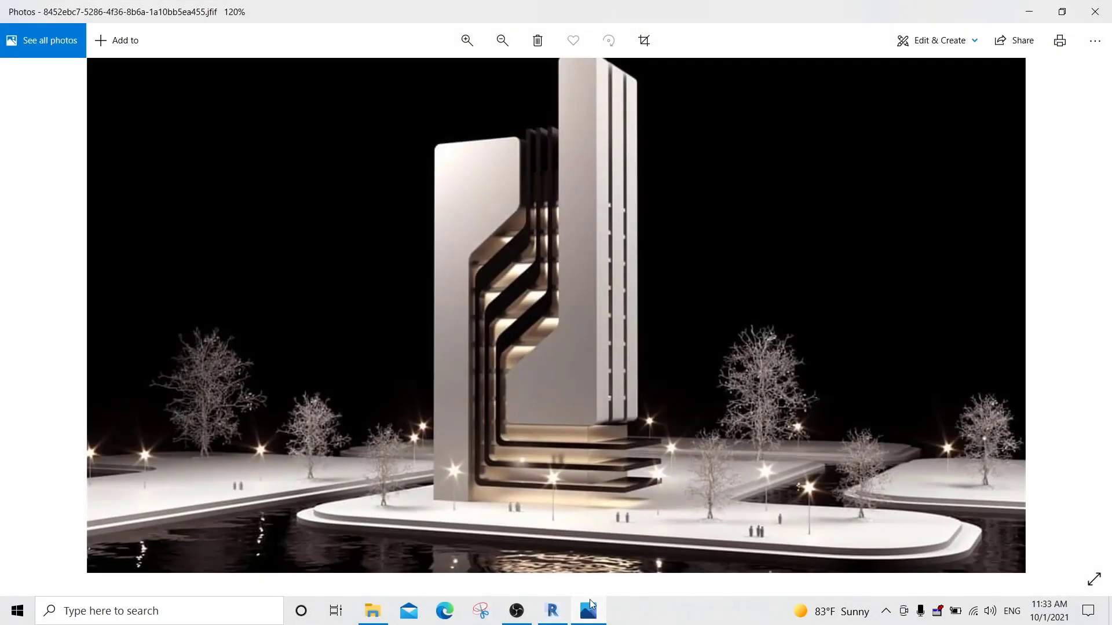
{"action": "left_click", "coordinate": [589, 608]}
{"action": "double_click", "coordinate": [655, 405]}
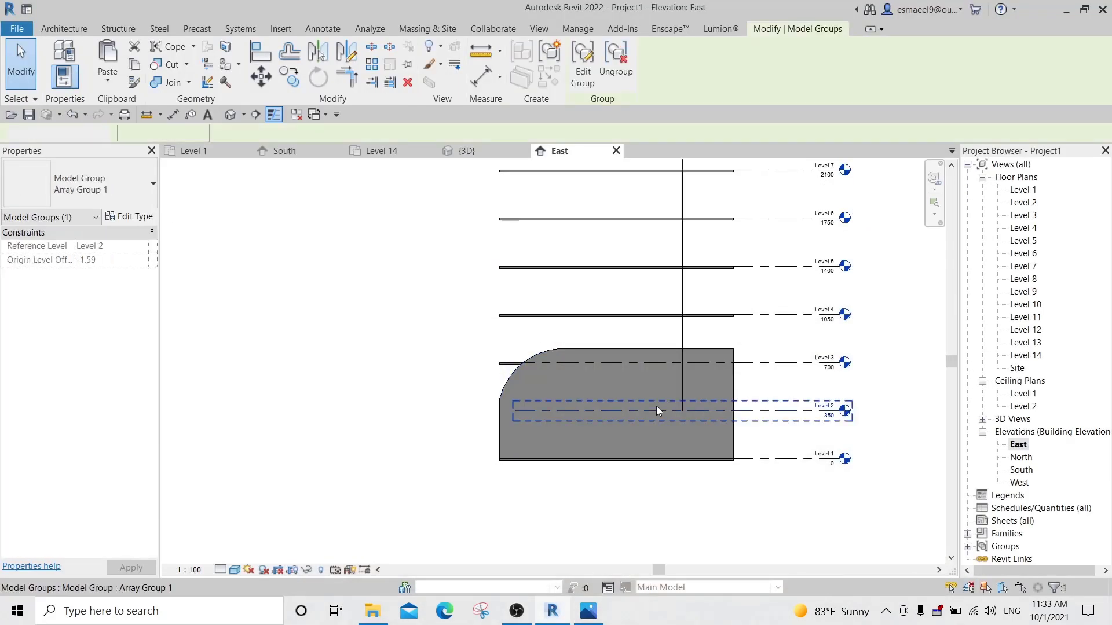
{"action": "left_click", "coordinate": [346, 202]}
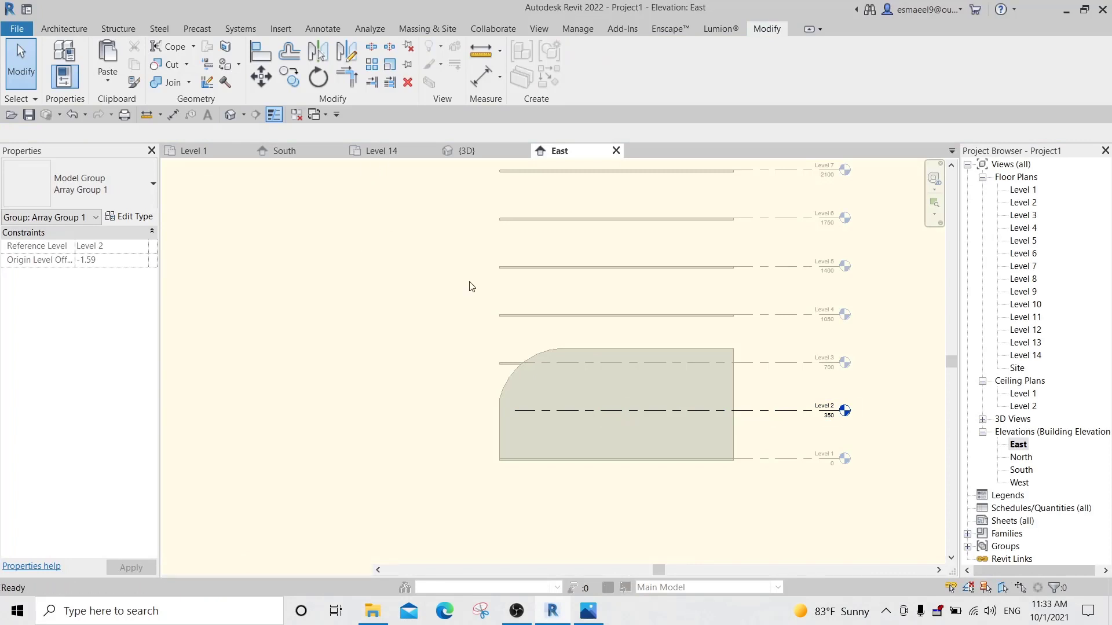
{"action": "double_click", "coordinate": [724, 389]}
{"action": "middle_click_drag", "start_coordinate": [746, 373], "coordinate": [680, 395]}
{"action": "scroll", "coordinate": [681, 395], "scroll_direction": "down", "scroll_amount": 2}
{"action": "left_click", "coordinate": [588, 387]}
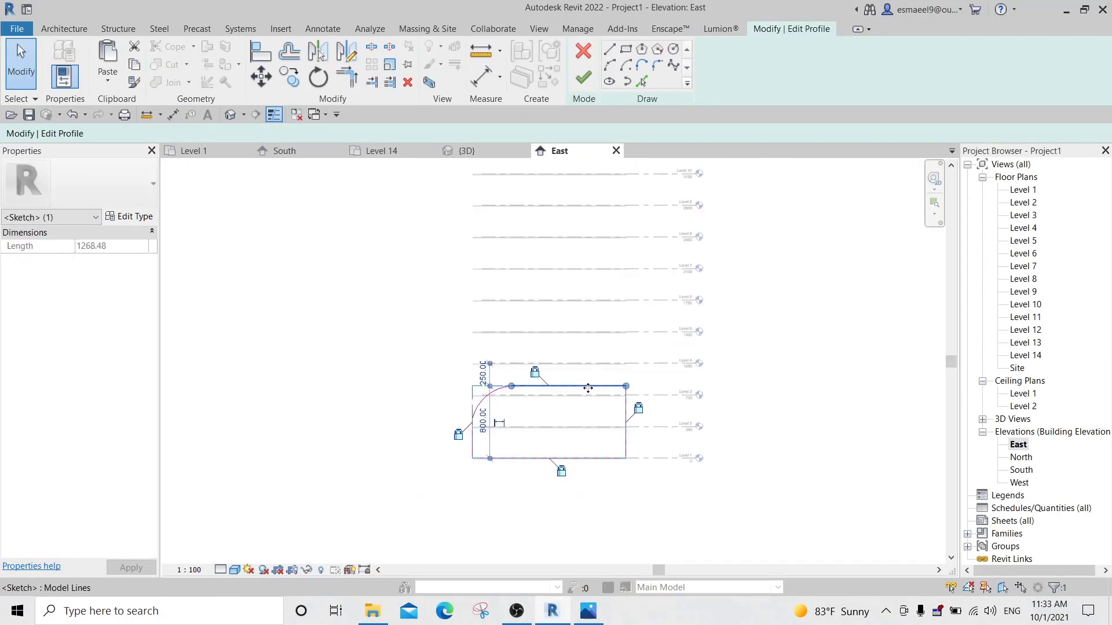
{"action": "left_click", "coordinate": [465, 373]}
{"action": "left_click", "coordinate": [484, 397]}
{"action": "key", "text": "Delete"}
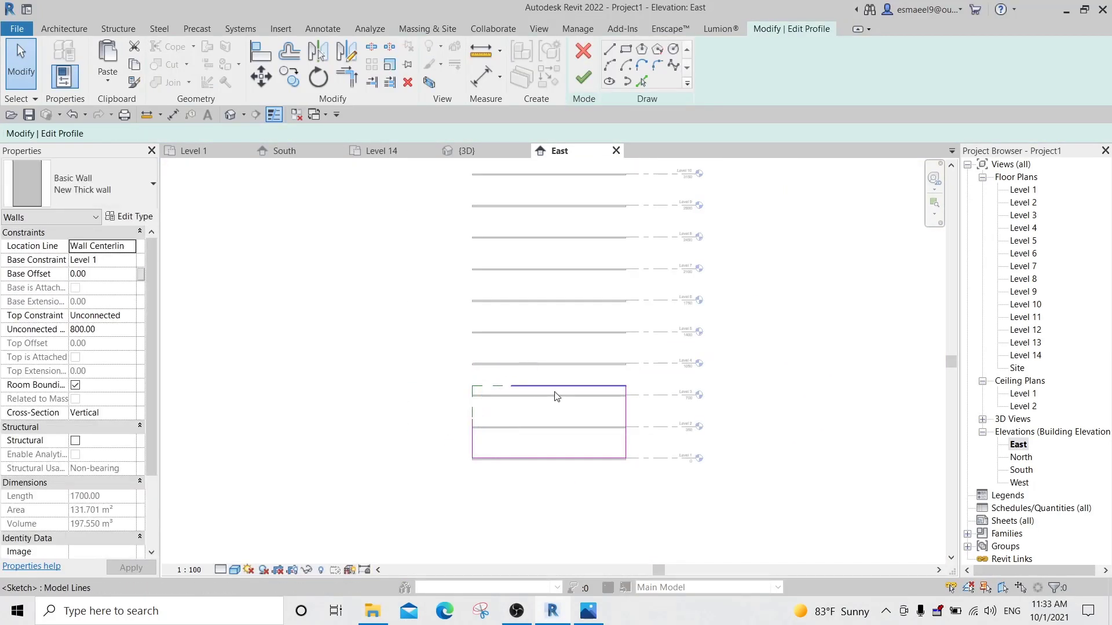
Raise the profile's top edge to a height of about 2997, between Levels 9 and 10, removing the conflicting constraints.
{"action": "left_click", "coordinate": [577, 386]}
{"action": "left_click_drag", "start_coordinate": [578, 386], "coordinate": [578, 187]}
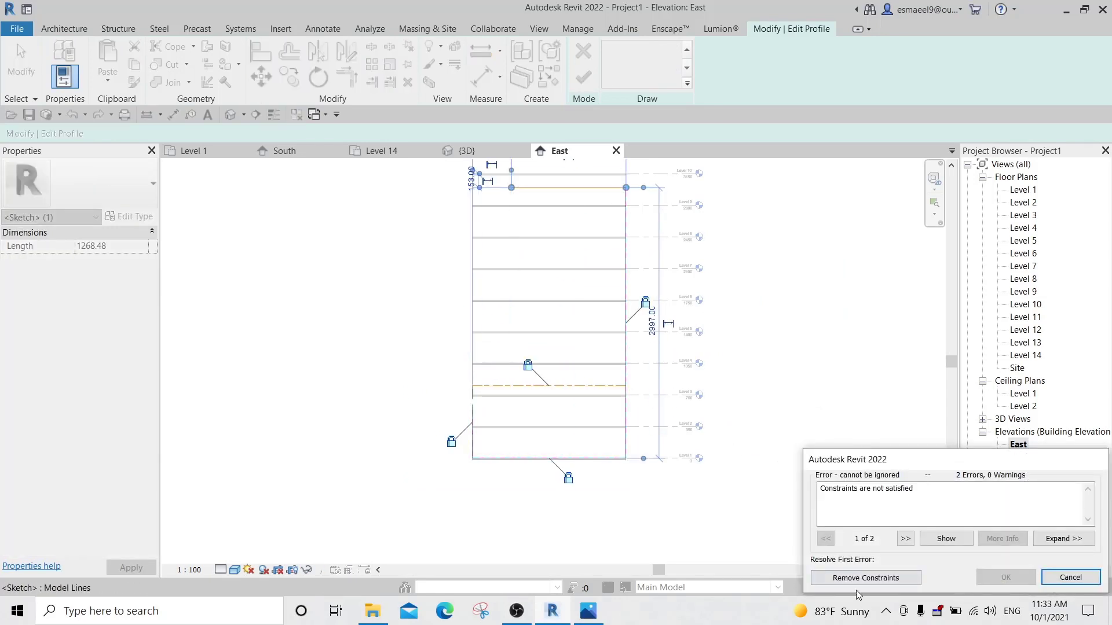
{"action": "left_click", "coordinate": [857, 580]}
{"action": "middle_click_drag", "start_coordinate": [717, 283], "coordinate": [698, 322]}
{"action": "left_click", "coordinate": [652, 440]}
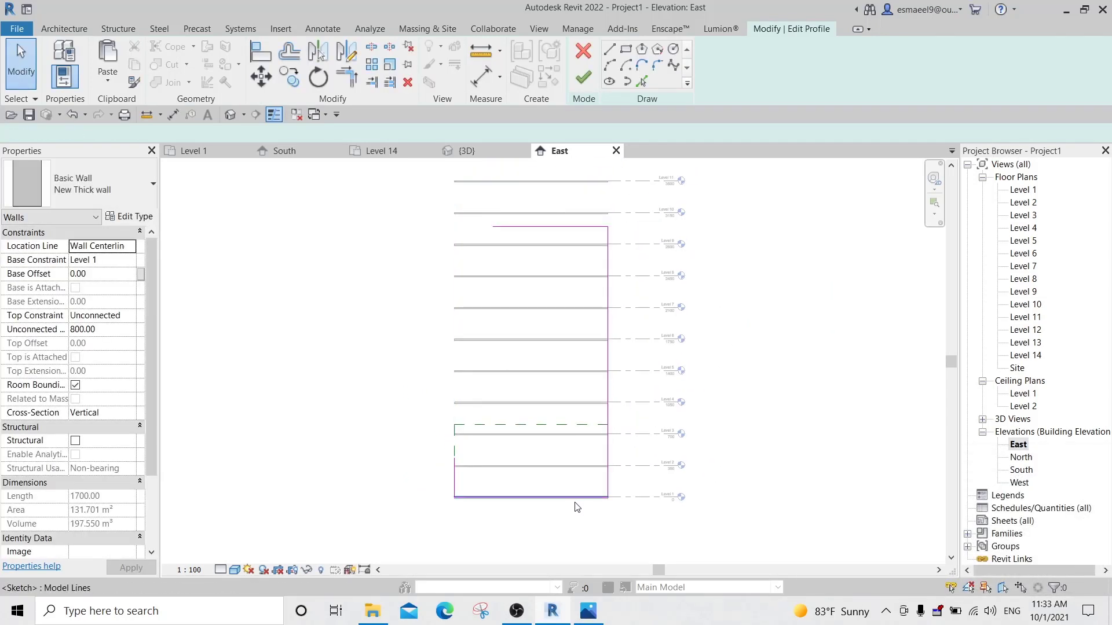
Raise the profile's bottom edge to the underside of the Level 5 slab, removing the conflicting constraints.
{"action": "left_click", "coordinate": [578, 496]}
{"action": "left_click_drag", "start_coordinate": [579, 497], "coordinate": [594, 376]}
{"action": "left_click", "coordinate": [855, 576]}
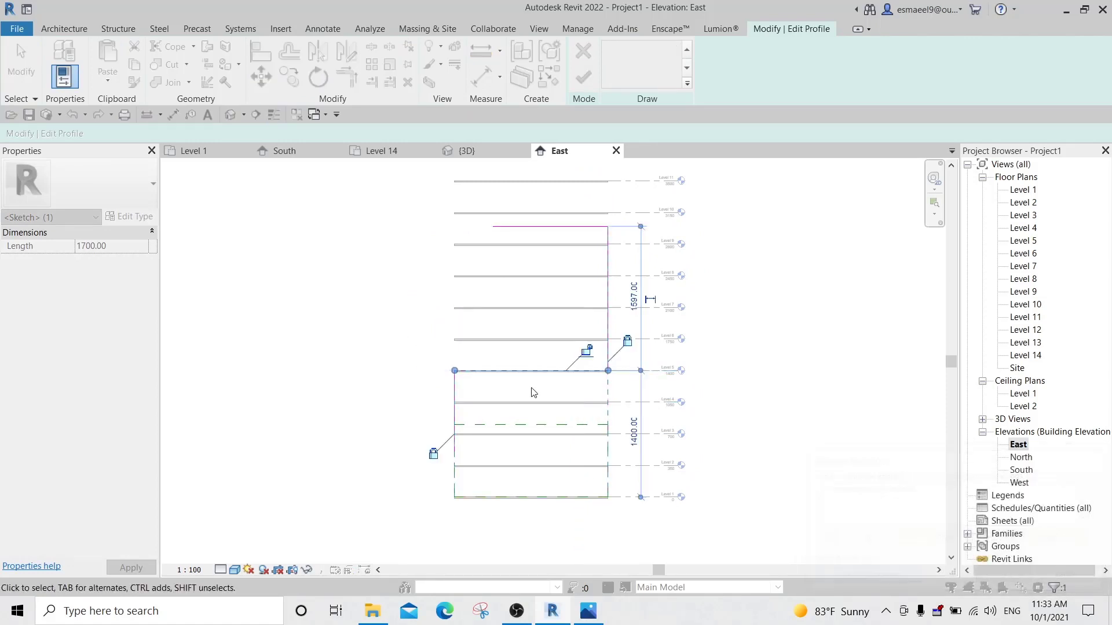
{"action": "scroll", "coordinate": [613, 373], "scroll_direction": "up", "scroll_amount": 3}
{"action": "left_click", "coordinate": [694, 388]}
{"action": "scroll", "coordinate": [694, 388], "scroll_direction": "up", "scroll_amount": 3}
{"action": "left_click", "coordinate": [675, 368]}
{"action": "scroll", "coordinate": [661, 371], "scroll_direction": "up", "scroll_amount": 4}
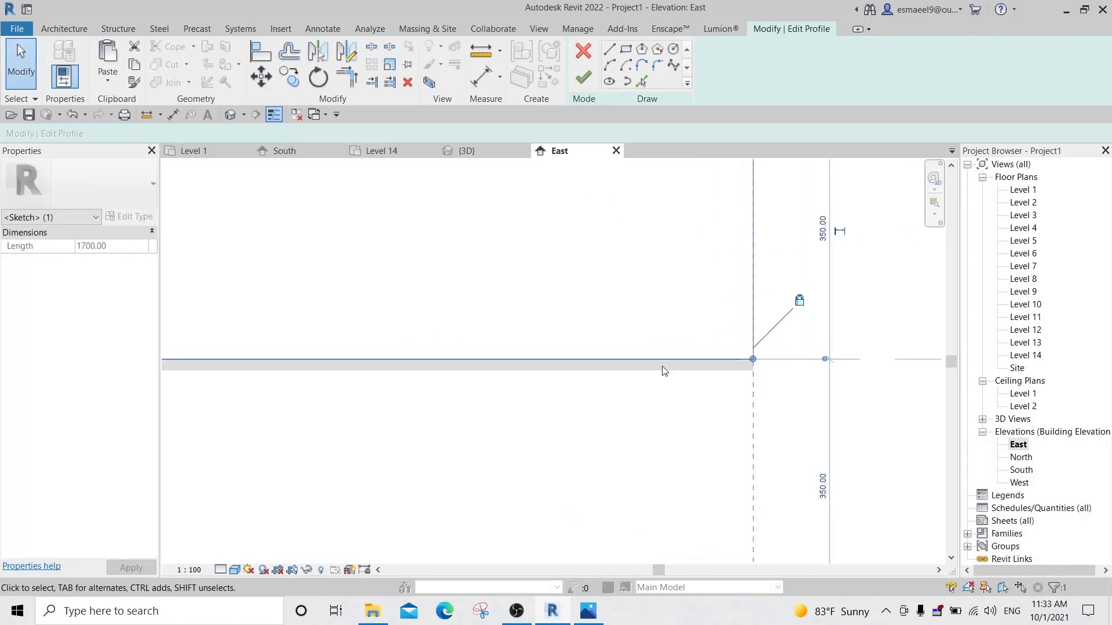
{"action": "mouse_move", "coordinate": [659, 361]}
{"action": "left_mouse_down"}
{"action": "mouse_move", "coordinate": [660, 382]}
{"action": "mouse_move", "coordinate": [662, 372]}
{"action": "left_mouse_up"}
{"action": "scroll", "coordinate": [675, 404], "scroll_direction": "down", "scroll_amount": 5}
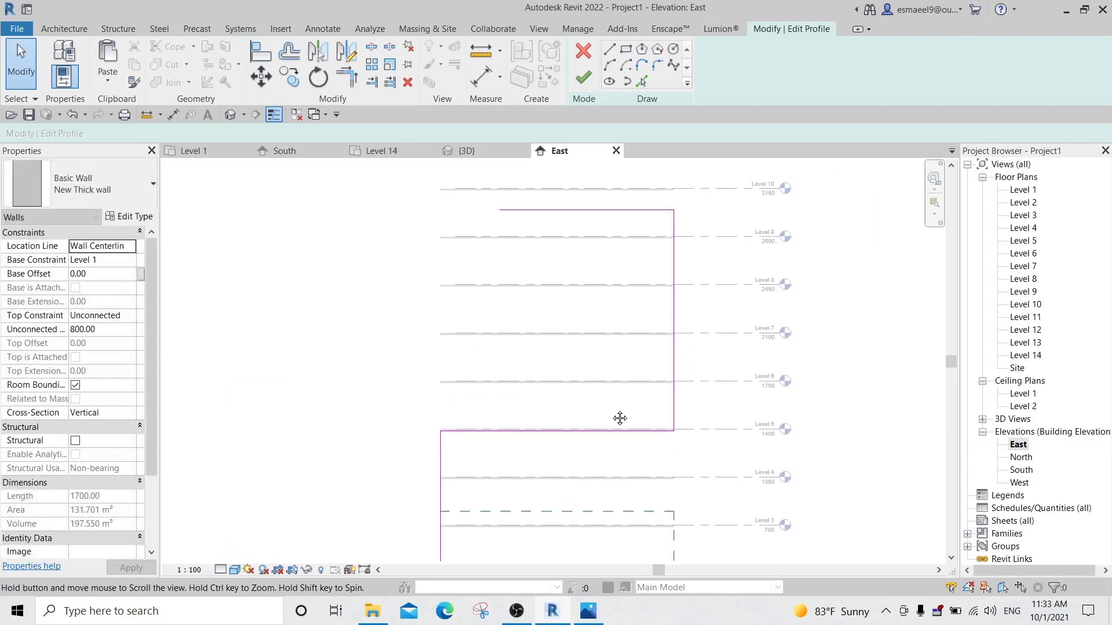
Compare with the reference image and sketch a vertical line about 941 long upward from the middle of the Level 5 slab.
{"action": "key", "text": "alt+Tab"}
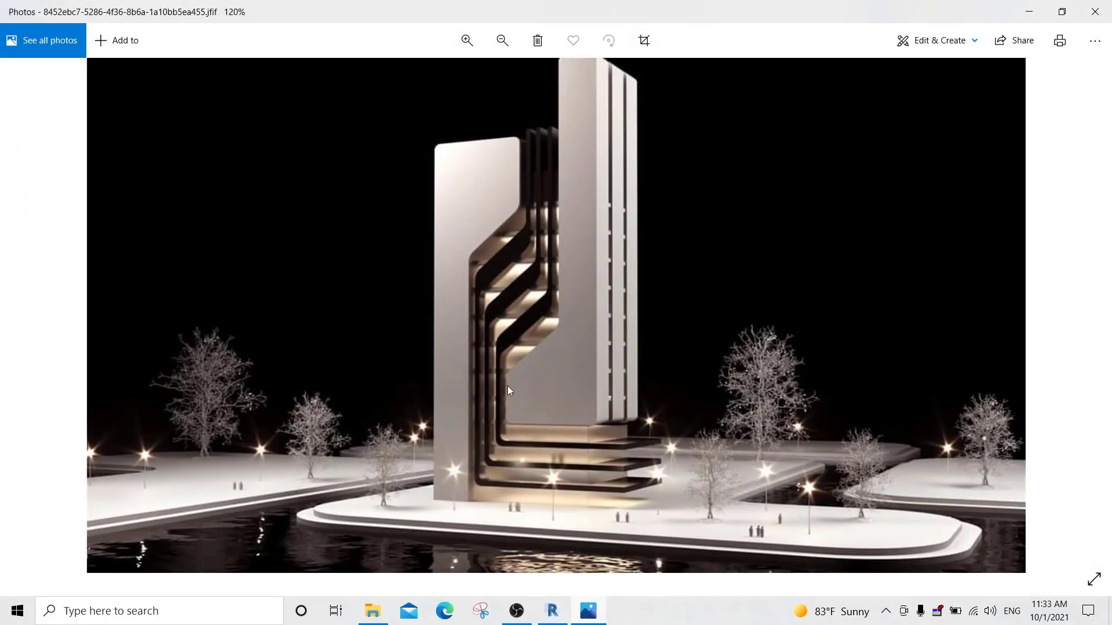
{"action": "left_click", "coordinate": [588, 611]}
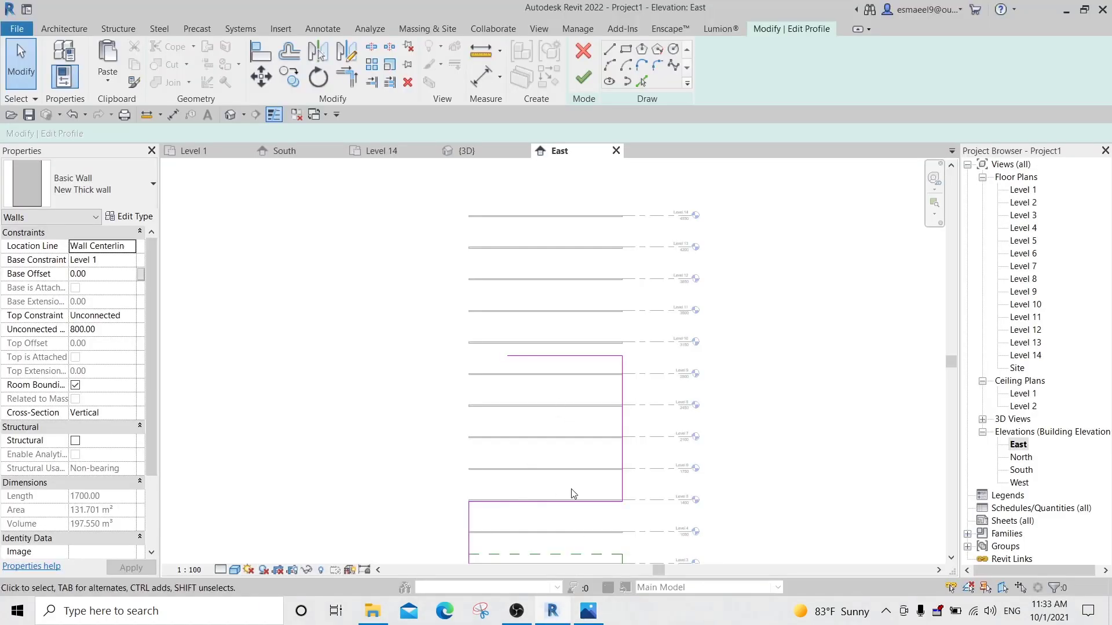
{"action": "key", "text": "alt+Tab"}
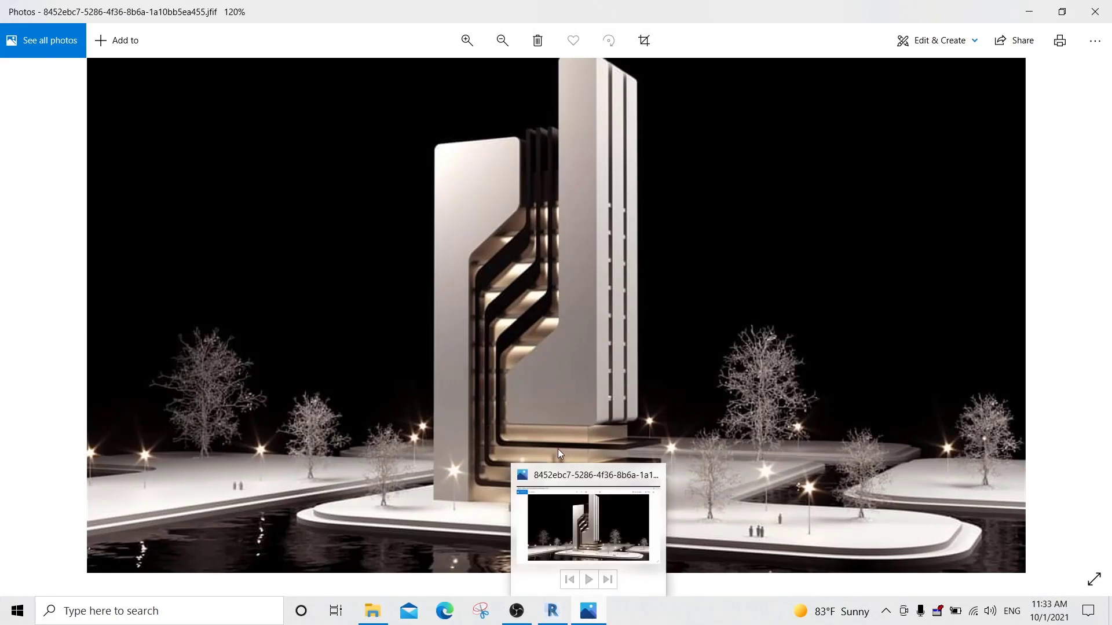
{"action": "left_click", "coordinate": [584, 615]}
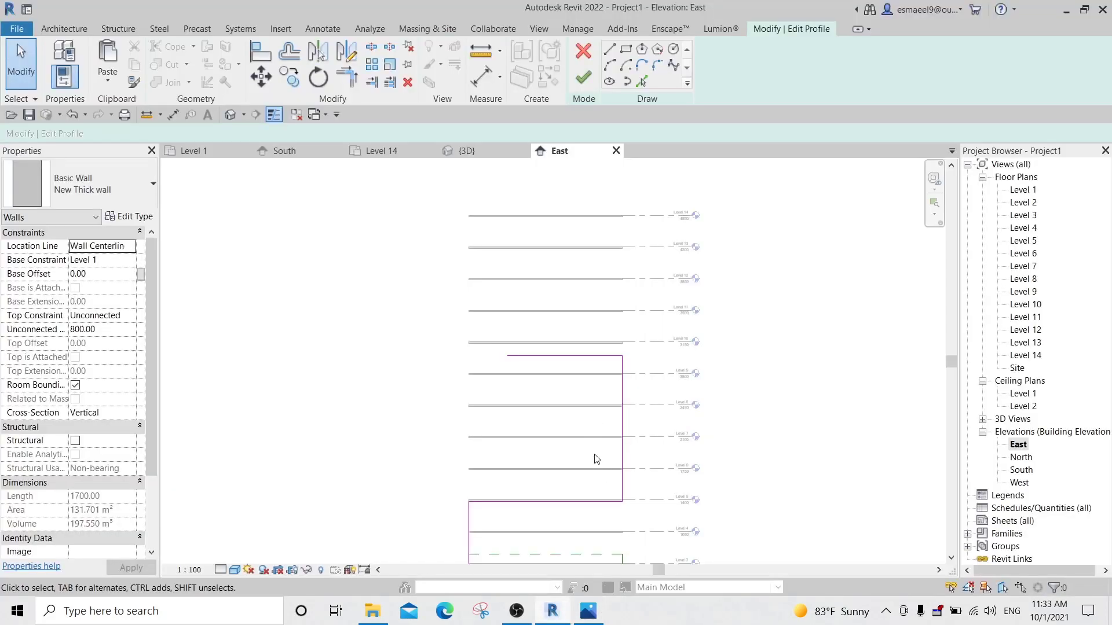
{"action": "left_click", "coordinate": [610, 49]}
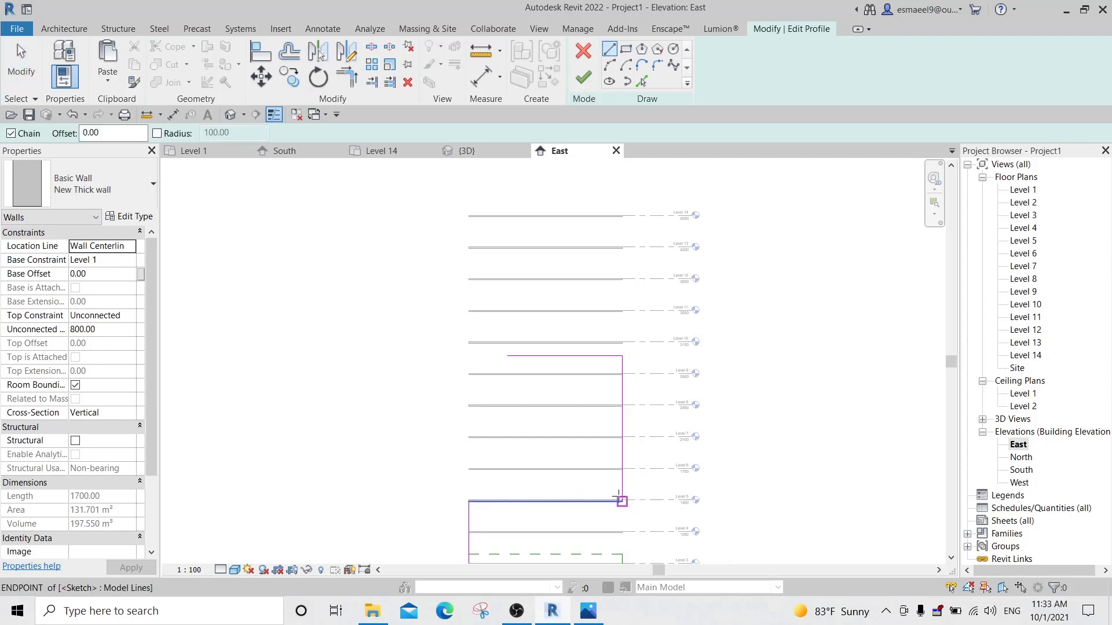
{"action": "left_click", "coordinate": [545, 499]}
{"action": "scroll", "coordinate": [551, 415], "scroll_direction": "up", "scroll_amount": 5}
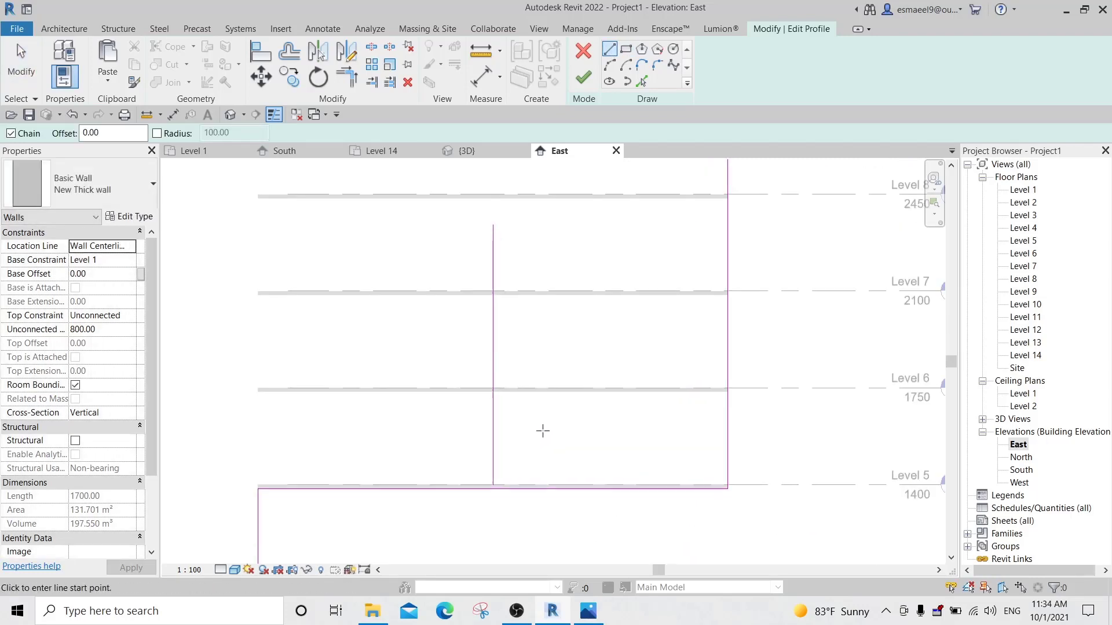
Compare with the reference image and set the vertical line's distance from the profile's right edge to 1000.
{"action": "left_click", "coordinate": [589, 611]}
{"action": "left_click", "coordinate": [588, 611]}
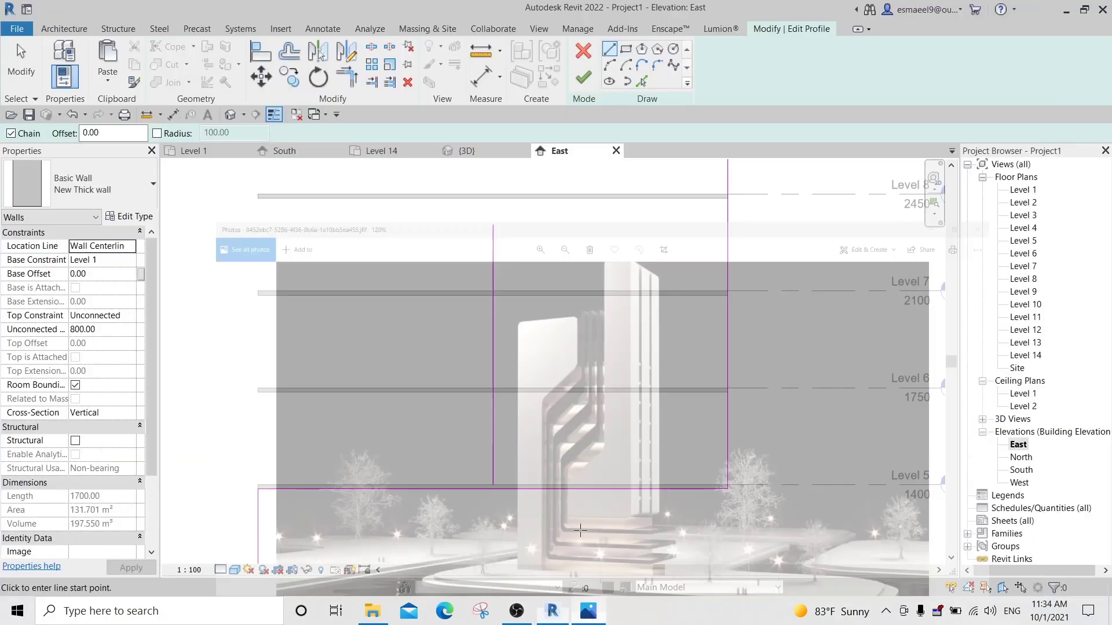
{"action": "key", "text": "Escape"}
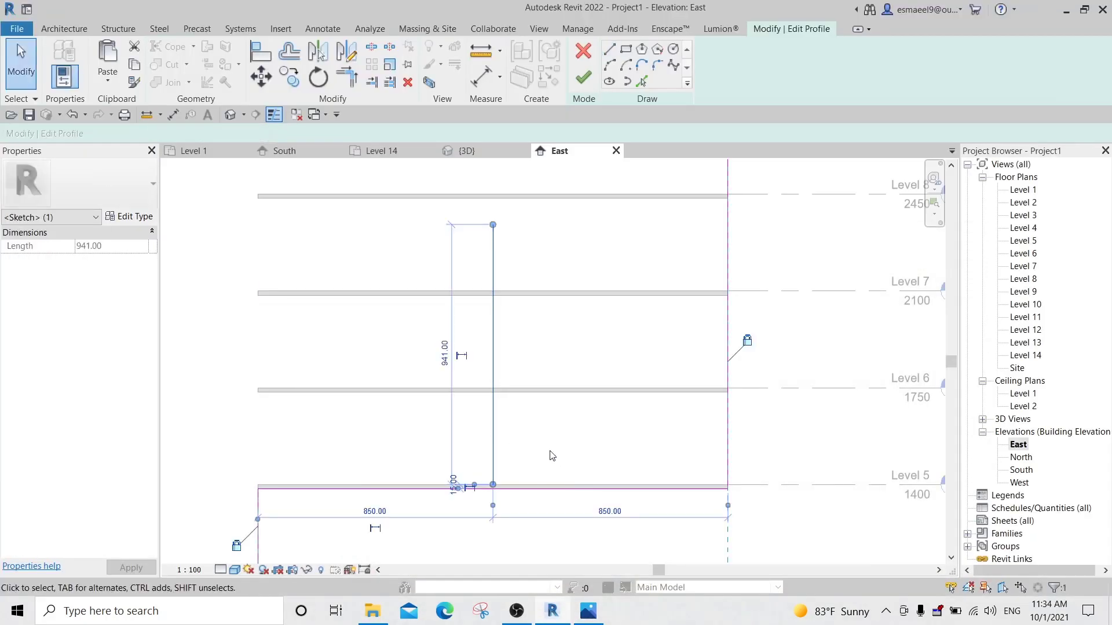
{"action": "left_click", "coordinate": [610, 511]}
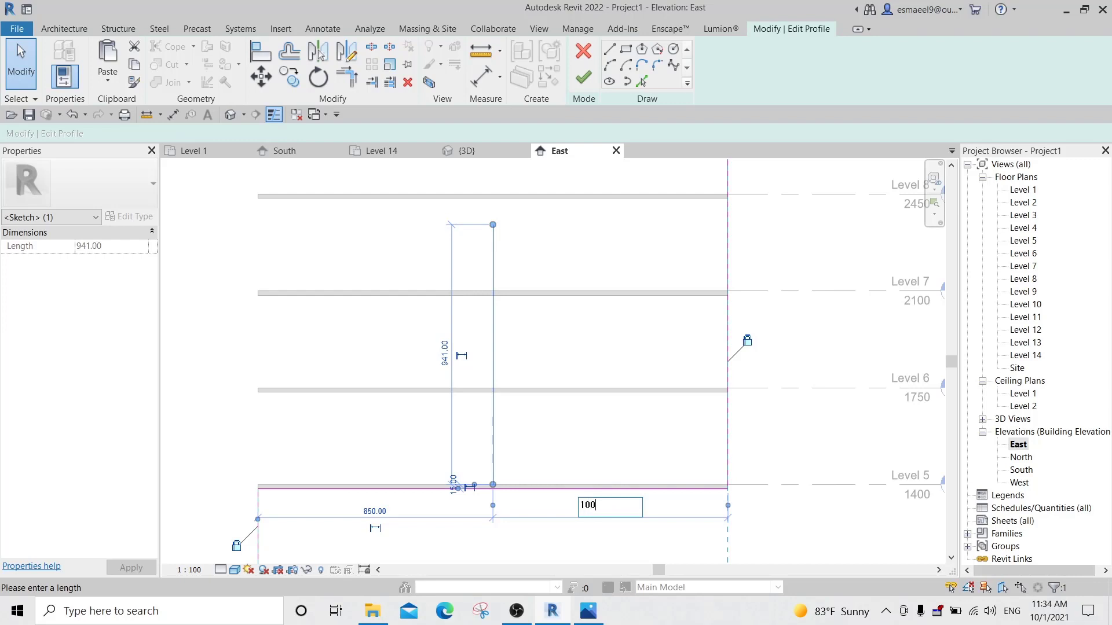
{"action": "key", "text": "Return"}
{"action": "left_click", "coordinate": [530, 460]}
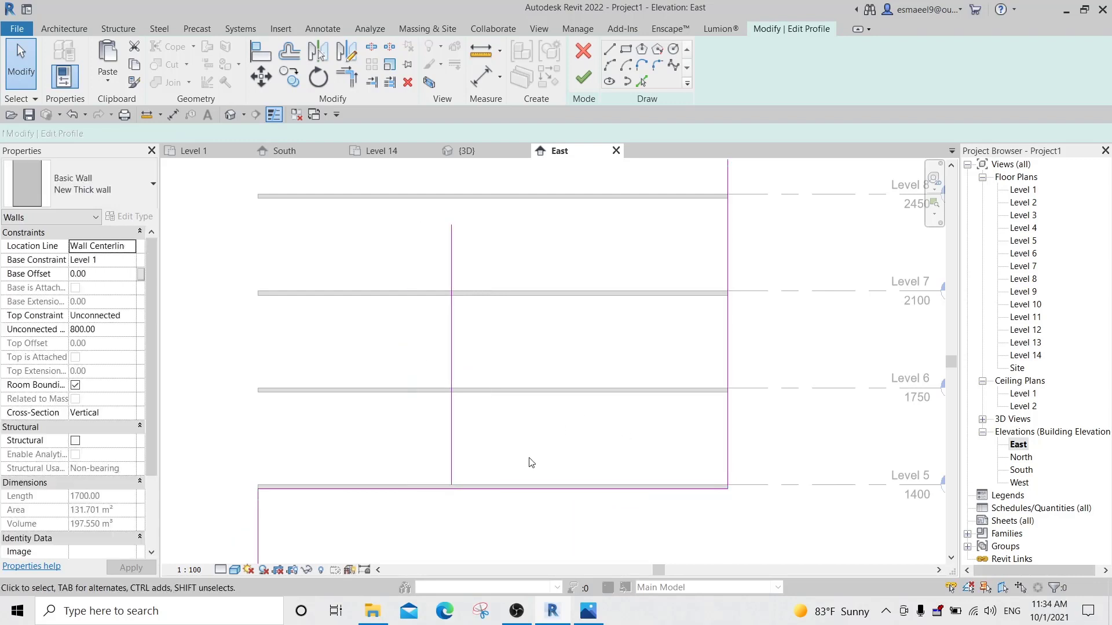
Trim the profile's bottom edge to the vertical line and delete the leftover edge along the wall's left side.
{"action": "middle_click_drag", "start_coordinate": [470, 476], "coordinate": [523, 439]}
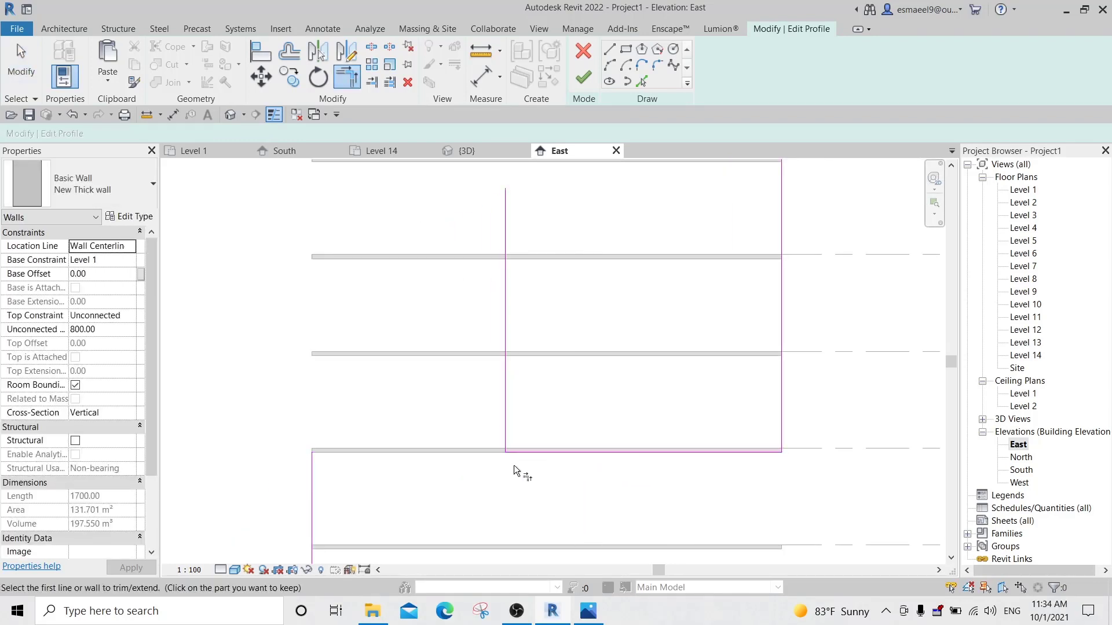
{"action": "scroll", "coordinate": [513, 465], "scroll_direction": "down", "scroll_amount": 2}
{"action": "left_click", "coordinate": [384, 445]}
{"action": "scroll", "coordinate": [427, 423], "scroll_direction": "down", "scroll_amount": 3}
{"action": "key", "text": "Delete"}
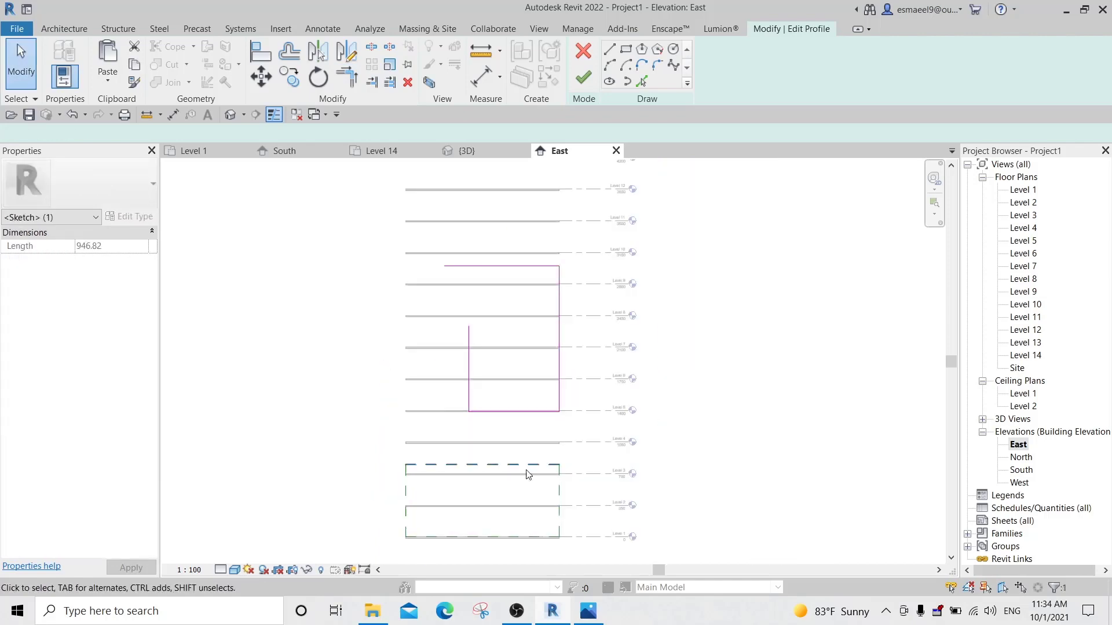
{"action": "mouse_move", "coordinate": [561, 501]}
{"action": "middle_mouse_down"}
{"action": "mouse_move", "coordinate": [561, 422]}
{"action": "mouse_move", "coordinate": [553, 494]}
{"action": "middle_mouse_up"}
{"action": "scroll", "coordinate": [533, 378], "scroll_direction": "up", "scroll_amount": 2}
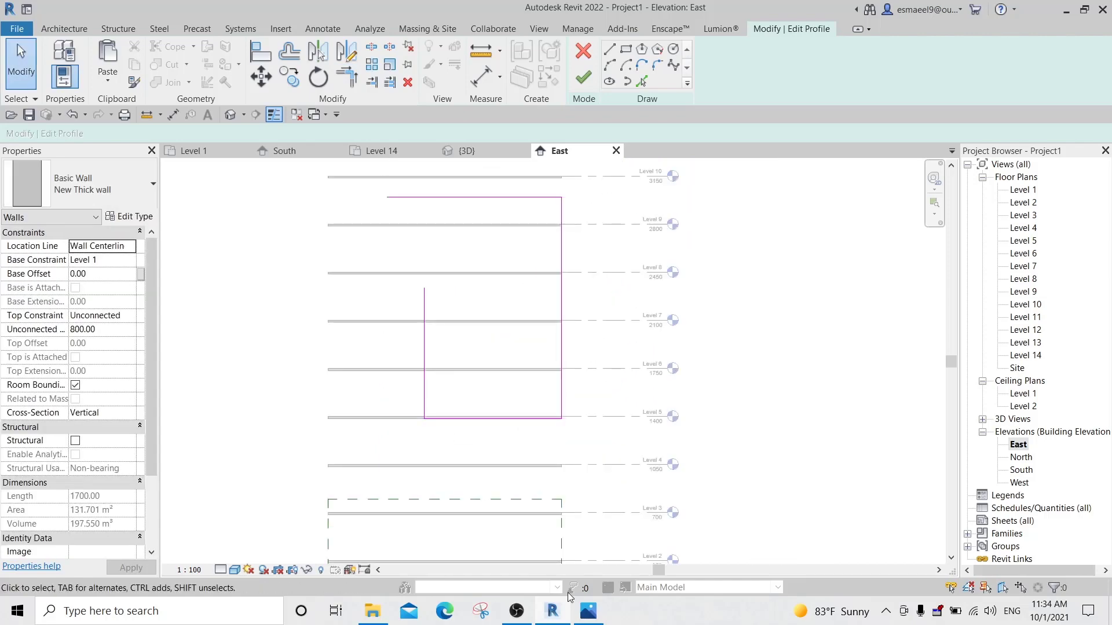
Check the reference image and sketch a 400-long horizontal line at Level 8, running inward from the profile's right edge.
{"action": "left_click", "coordinate": [591, 612]}
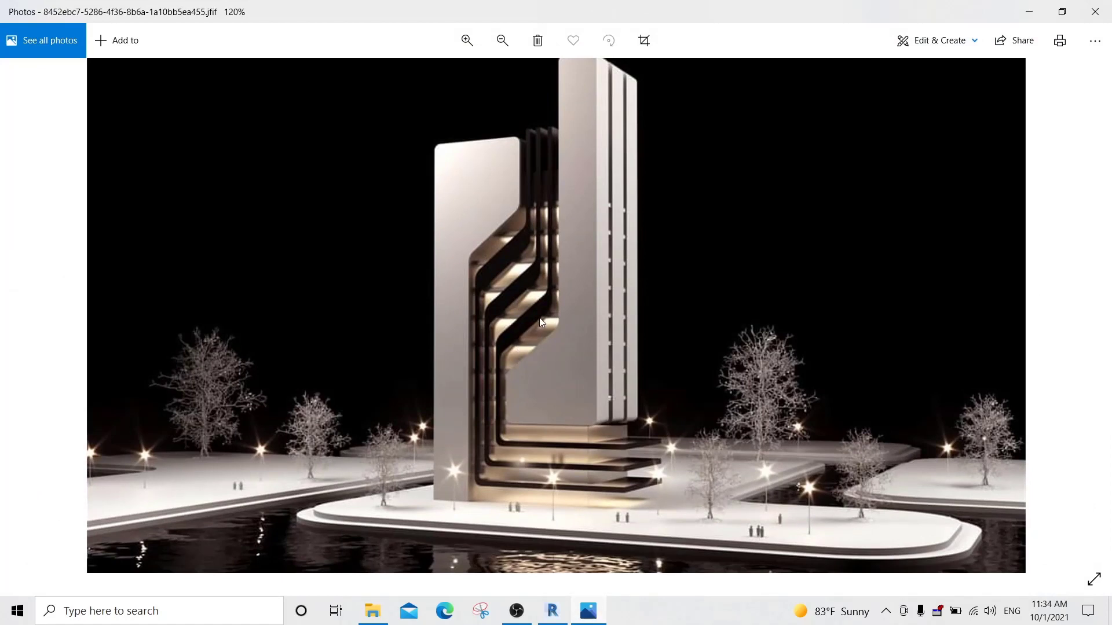
{"action": "left_click", "coordinate": [591, 612]}
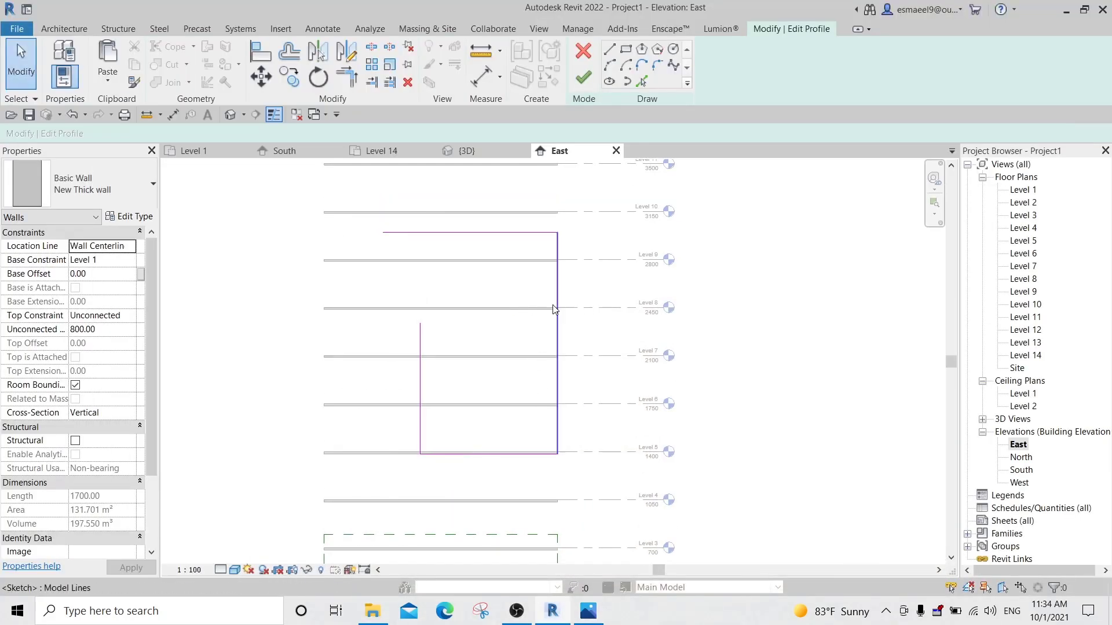
{"action": "left_click", "coordinate": [610, 49]}
{"action": "scroll", "coordinate": [573, 316], "scroll_direction": "up", "scroll_amount": 3}
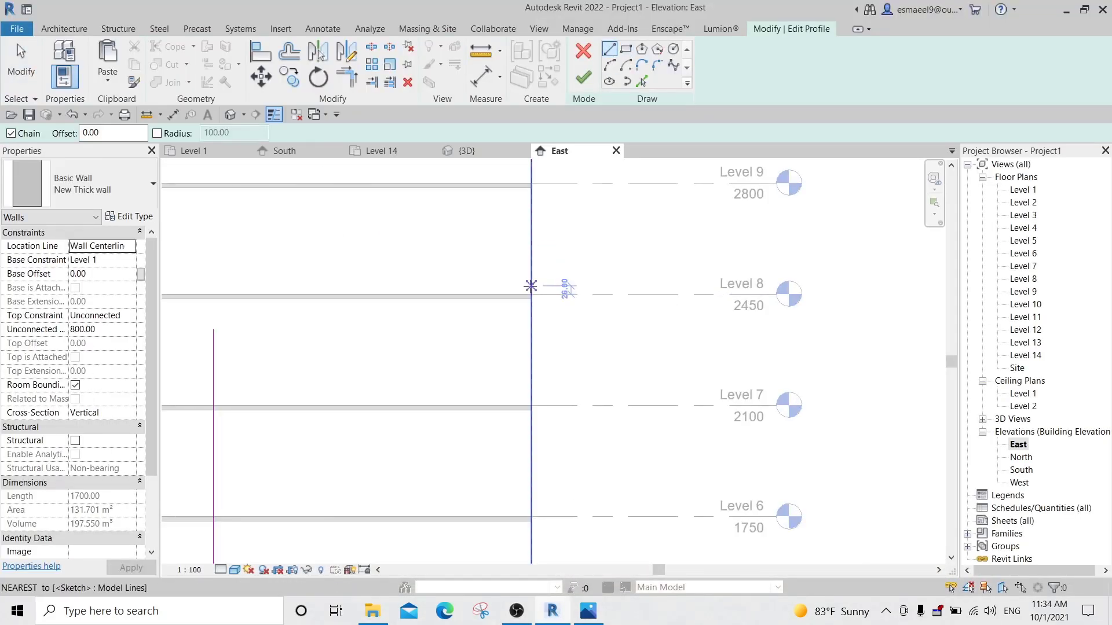
{"action": "left_click", "coordinate": [531, 286]}
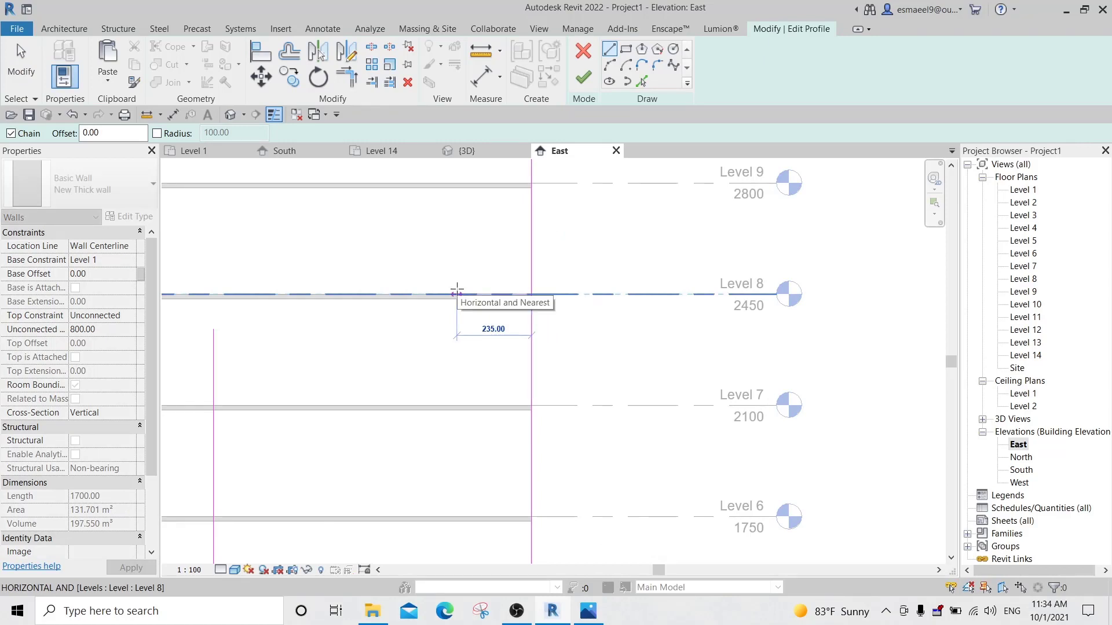
{"action": "type", "text": "40"}
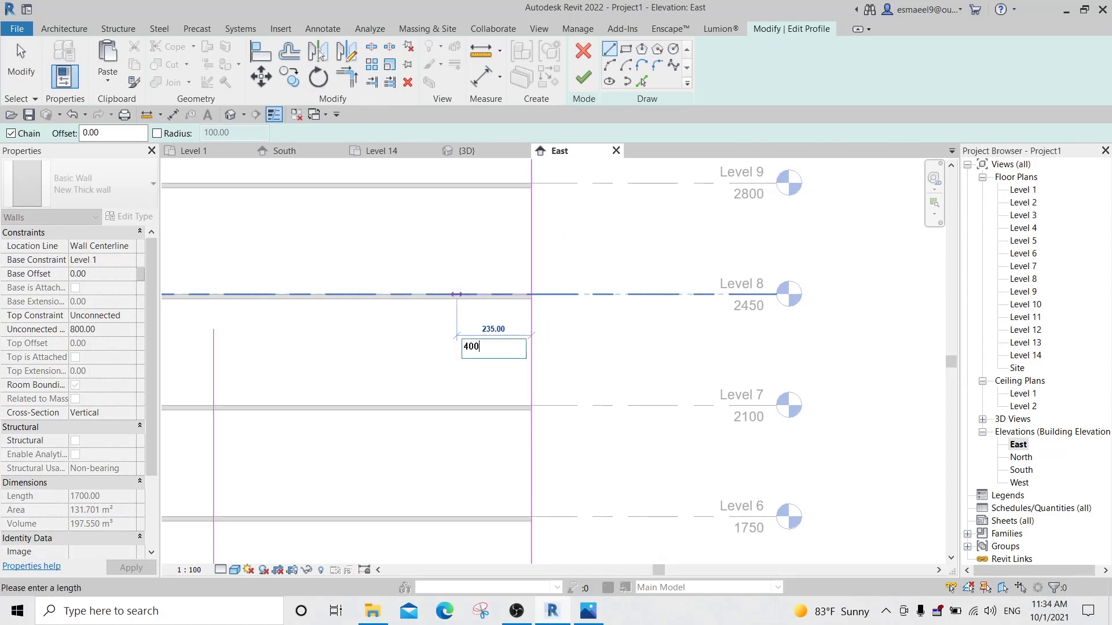
{"action": "type", "text": "0"}
{"action": "key", "text": "Return"}
{"action": "key", "text": "Escape"}
{"action": "scroll", "coordinate": [442, 355], "scroll_direction": "down", "scroll_amount": 3}
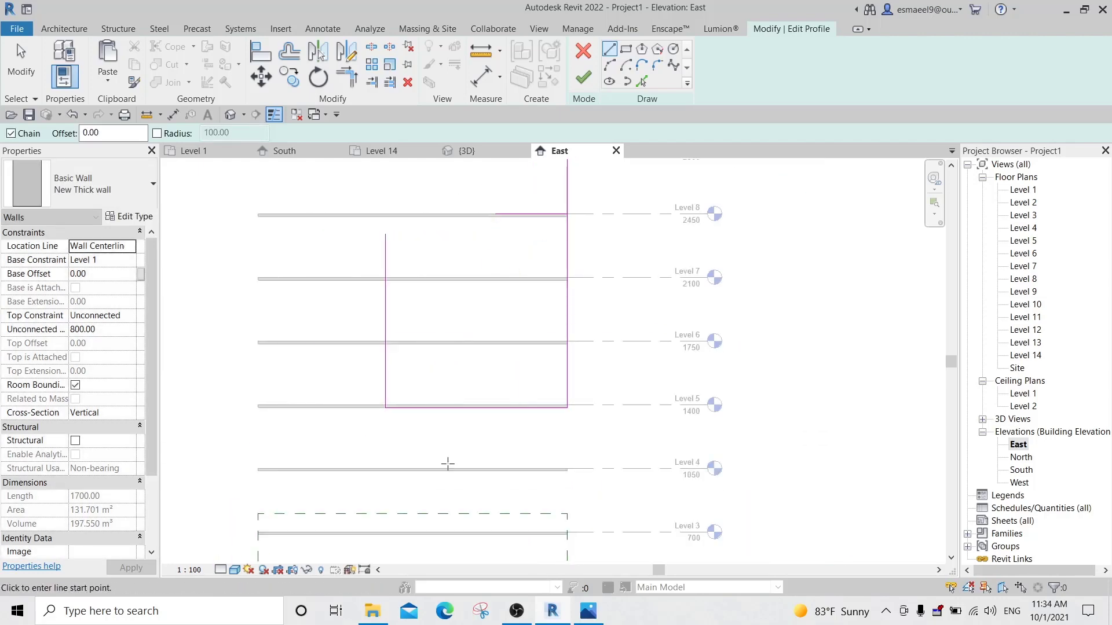
Compare the reference image's sloped wall edge and its heights with the lines sketched in the East elevation.
{"action": "left_click", "coordinate": [587, 612]}
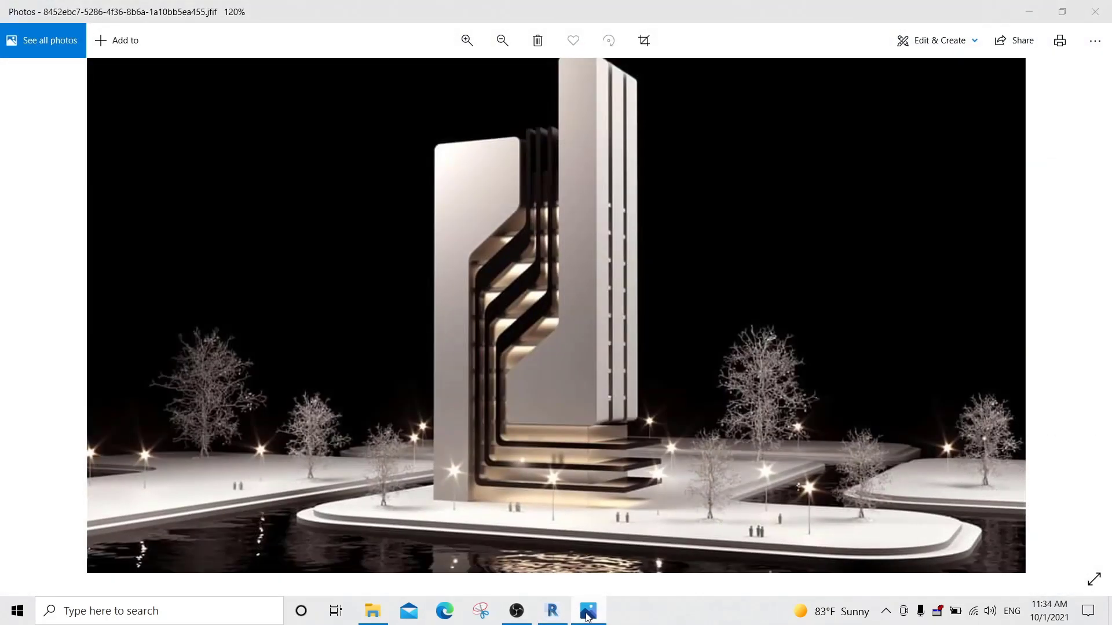
{"action": "left_click", "coordinate": [588, 613]}
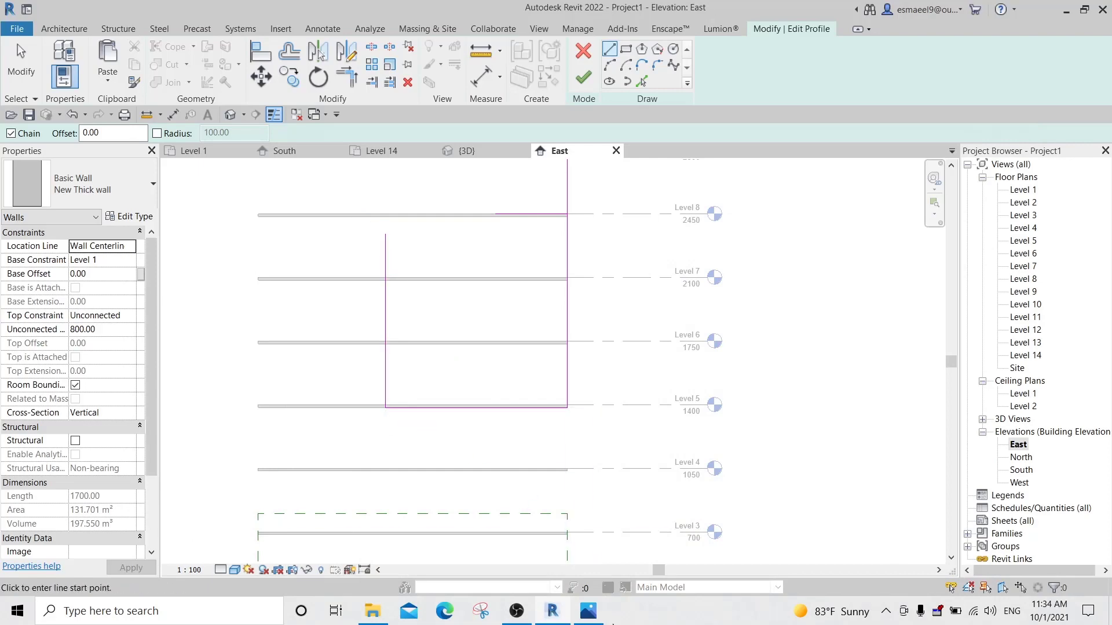
{"action": "left_click", "coordinate": [590, 618]}
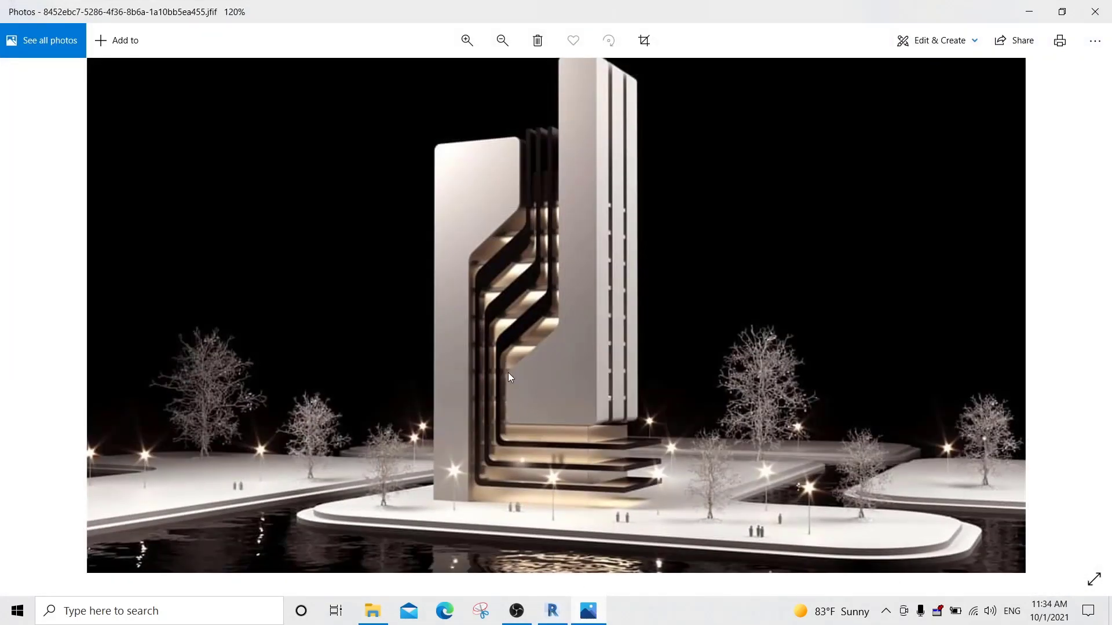
{"action": "left_click_drag", "start_coordinate": [586, 401], "coordinate": [600, 366]}
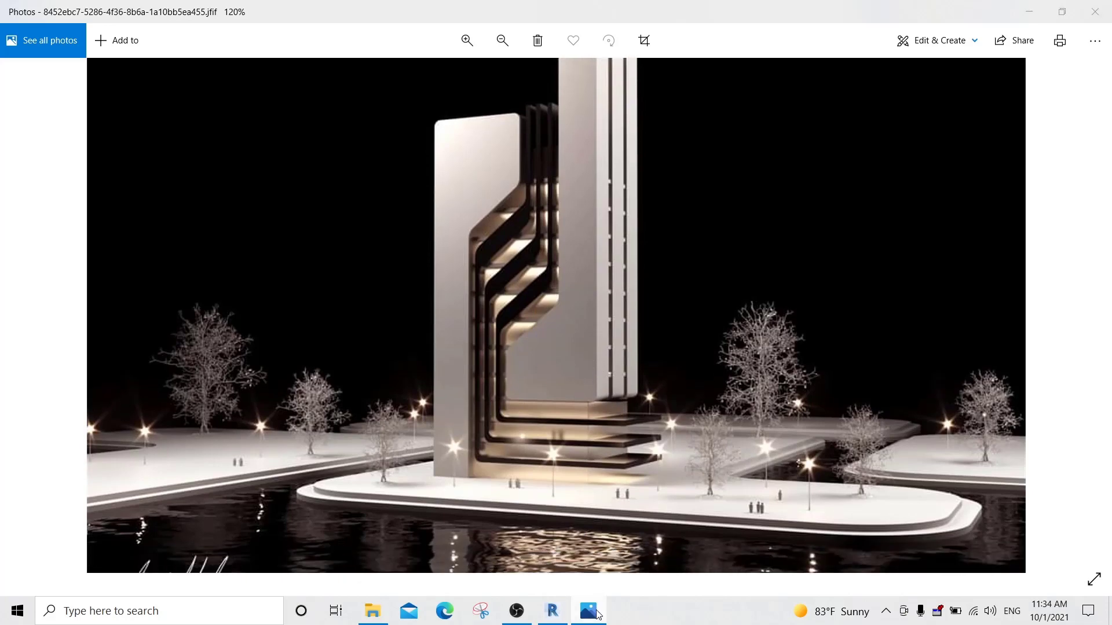
{"action": "left_click", "coordinate": [598, 614]}
{"action": "middle_click_drag", "start_coordinate": [625, 305], "coordinate": [728, 312]}
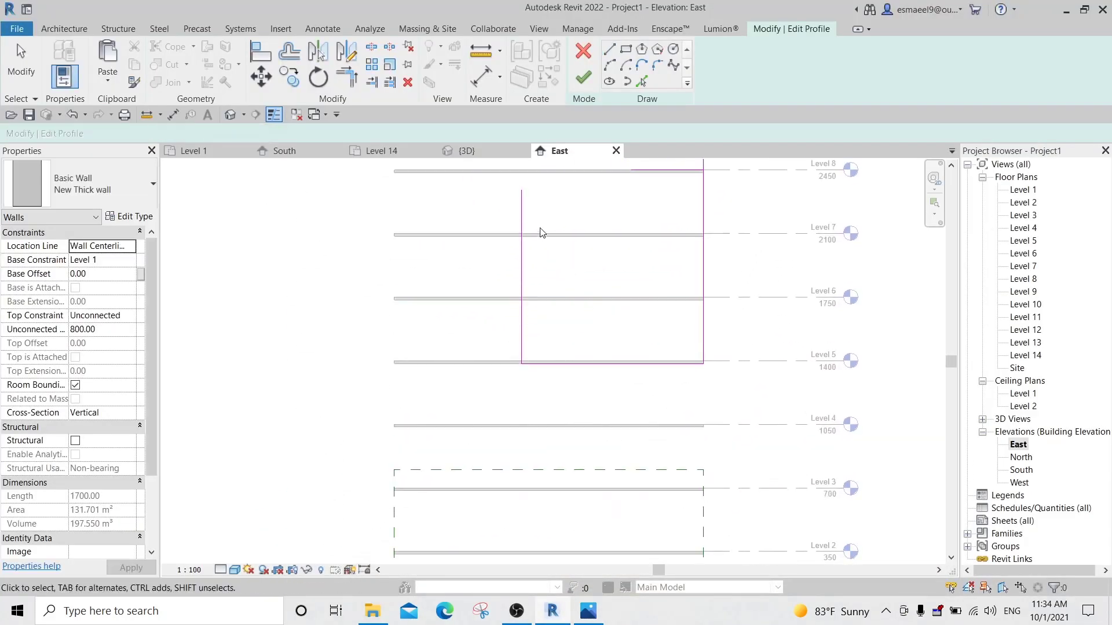
{"action": "mouse_move", "coordinate": [542, 232]}
{"action": "middle_mouse_down"}
{"action": "mouse_move", "coordinate": [516, 307]}
{"action": "mouse_move", "coordinate": [616, 305]}
{"action": "middle_mouse_up"}
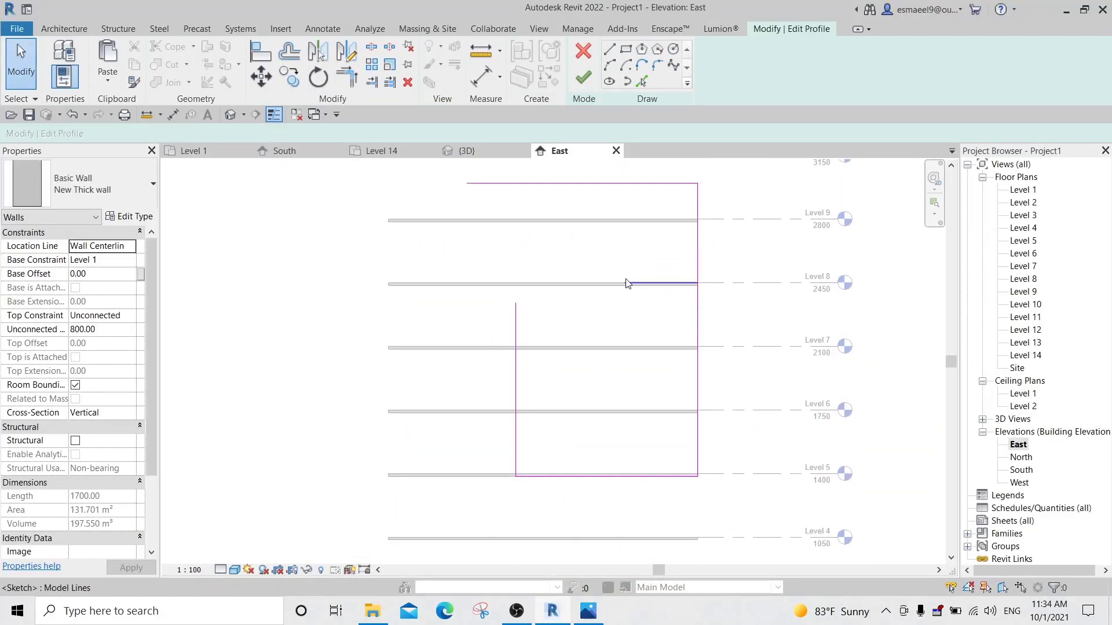
{"action": "left_click", "coordinate": [596, 612]}
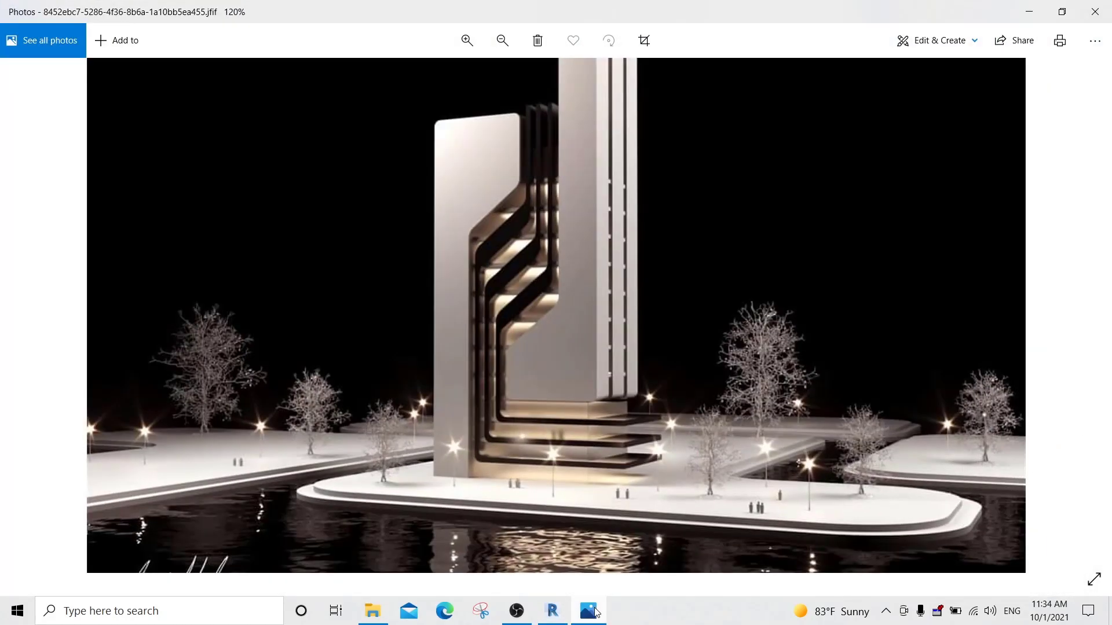
{"action": "left_click", "coordinate": [595, 612]}
{"action": "middle_click_drag", "start_coordinate": [645, 268], "coordinate": [653, 333]}
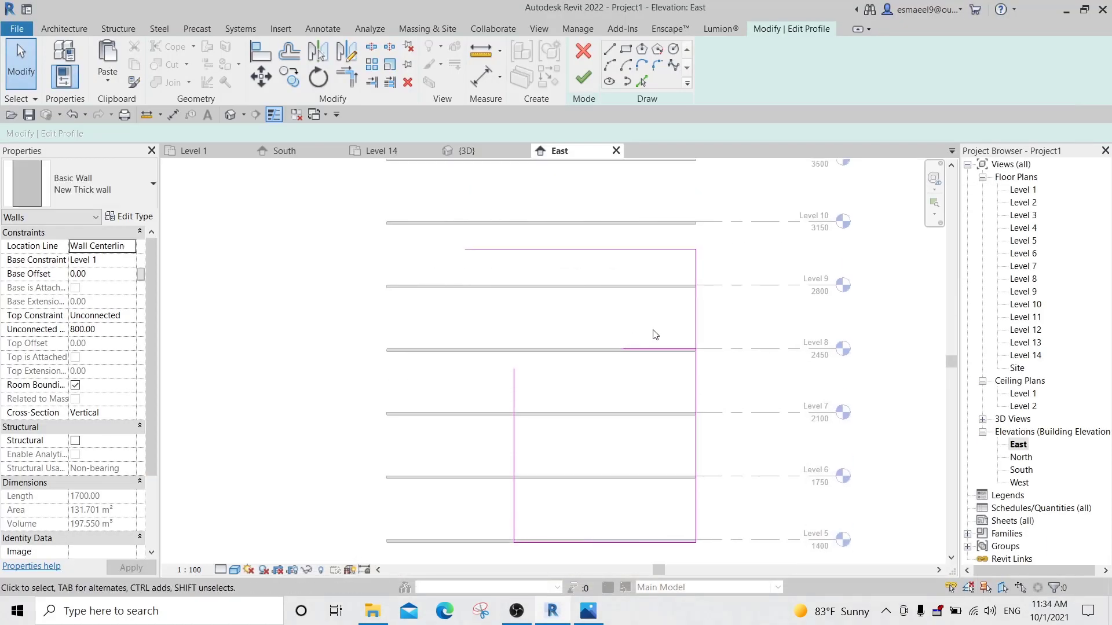
Delete the profile's top edge between Levels 9 and 10 and move the 400-long horizontal line up to Level 9.
{"action": "left_click", "coordinate": [655, 350]}
{"action": "left_click", "coordinate": [650, 249]}
{"action": "key", "text": "Delete"}
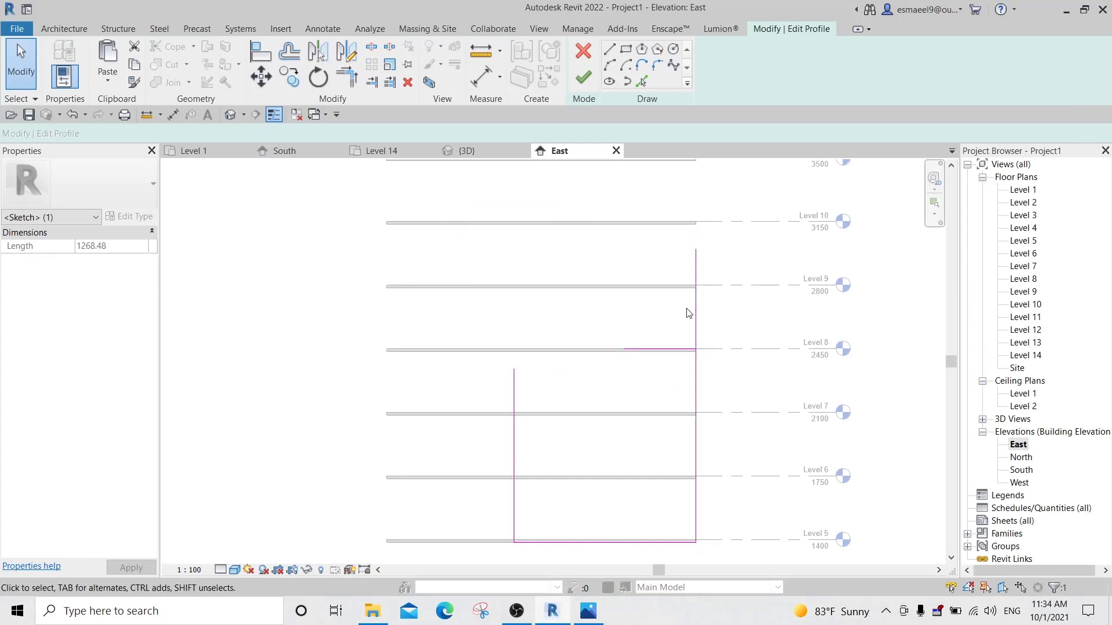
{"action": "left_click", "coordinate": [654, 348]}
{"action": "left_click_drag", "start_coordinate": [654, 344], "coordinate": [656, 284]}
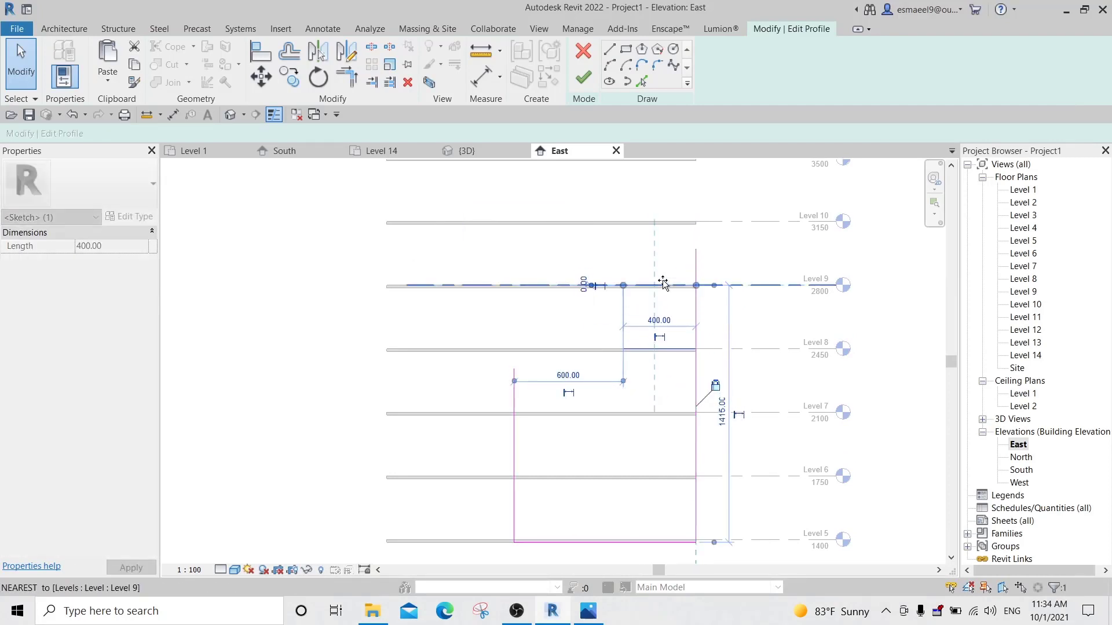
{"action": "left_click", "coordinate": [550, 436]}
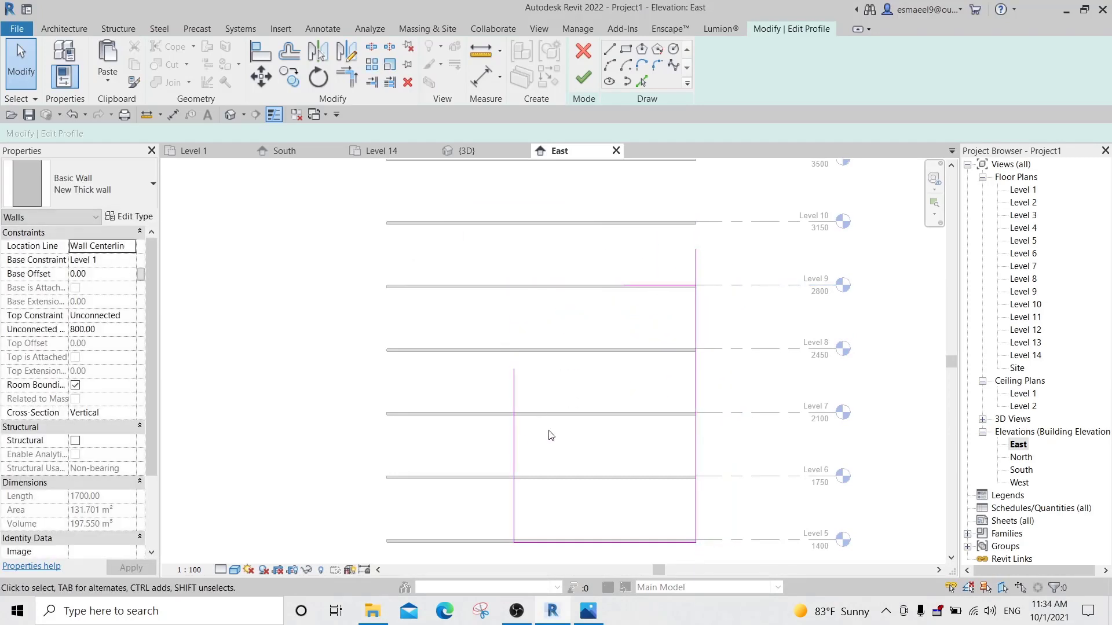
Sketch a diagonal from the vertical line at Level 7 to the Level 9 line's inner end, trimming the vertical line there.
{"action": "left_click", "coordinate": [609, 48]}
{"action": "left_click", "coordinate": [514, 413]}
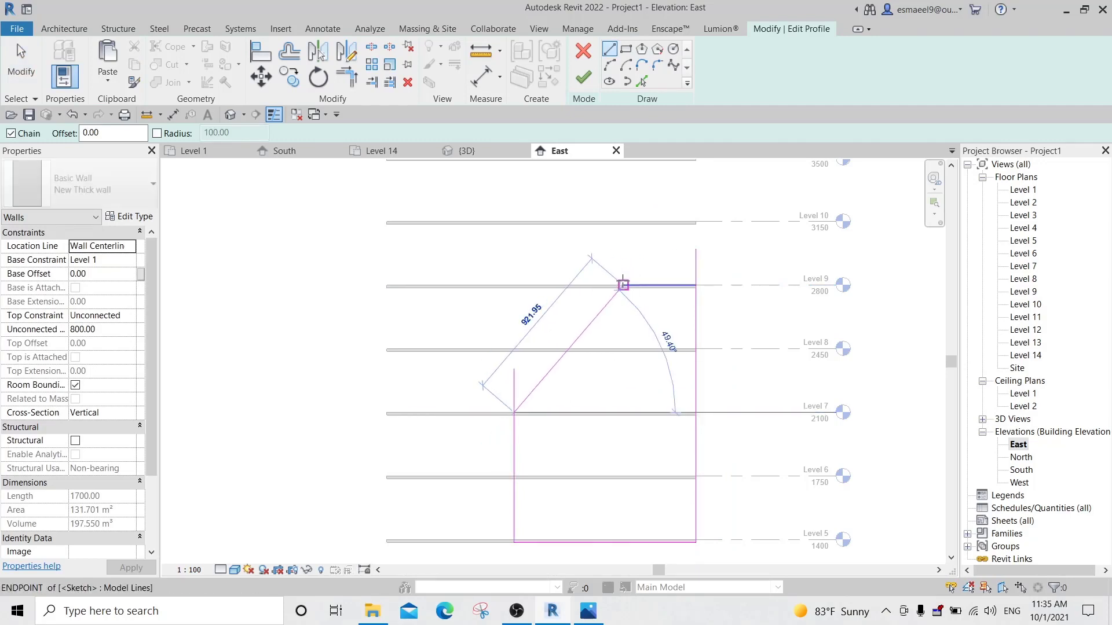
{"action": "left_click", "coordinate": [624, 286]}
{"action": "key", "text": "Escape"}
{"action": "key", "text": "Escape"}
{"action": "scroll", "coordinate": [546, 385], "scroll_direction": "up", "scroll_amount": 2}
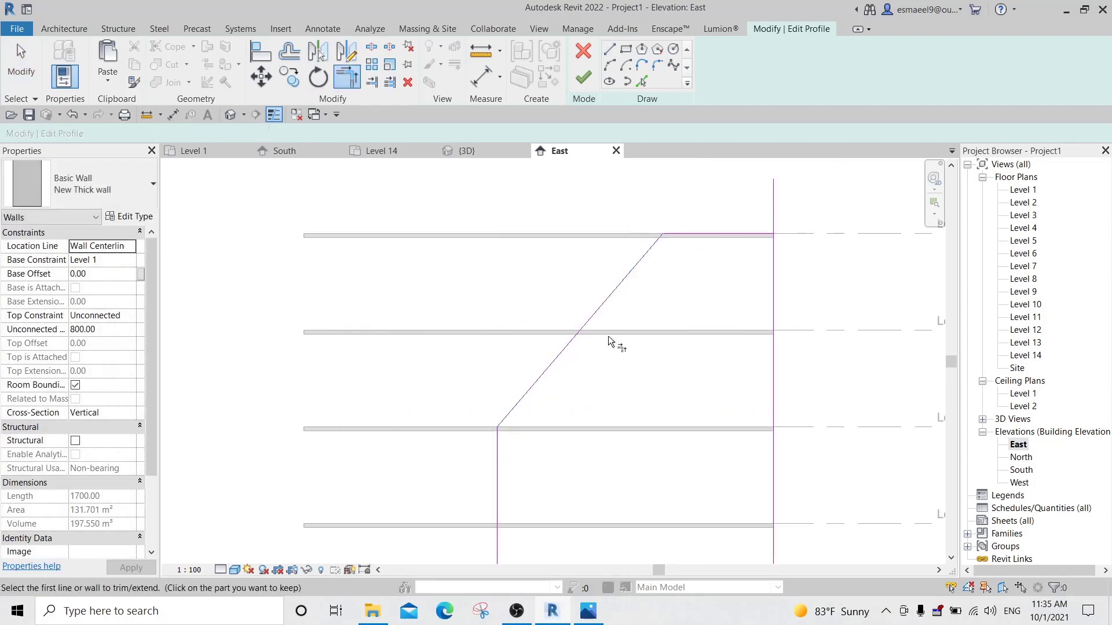
{"action": "scroll", "coordinate": [648, 256], "scroll_direction": "down", "scroll_amount": 5}
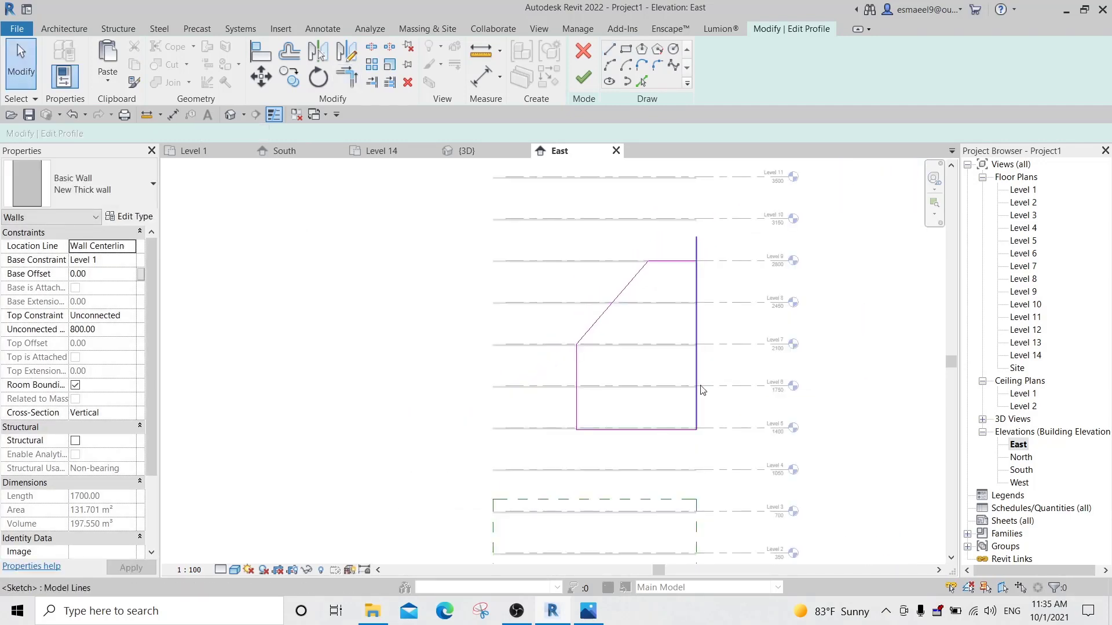
Delete the diagonal line between Levels 7 and 9 from the wall profile.
{"action": "middle_click_drag", "start_coordinate": [703, 388], "coordinate": [661, 421]}
{"action": "left_click", "coordinate": [645, 367]}
{"action": "scroll", "coordinate": [651, 366], "scroll_direction": "up", "scroll_amount": 3}
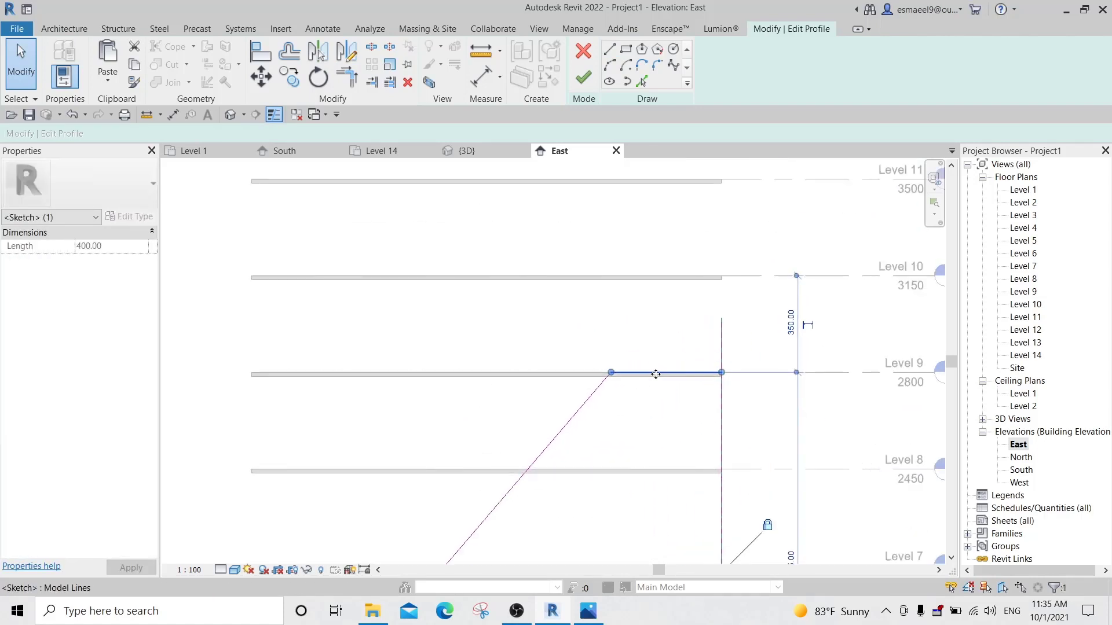
{"action": "mouse_move", "coordinate": [653, 373]}
{"action": "left_mouse_down"}
{"action": "mouse_move", "coordinate": [660, 284]}
{"action": "mouse_move", "coordinate": [647, 374]}
{"action": "left_mouse_up"}
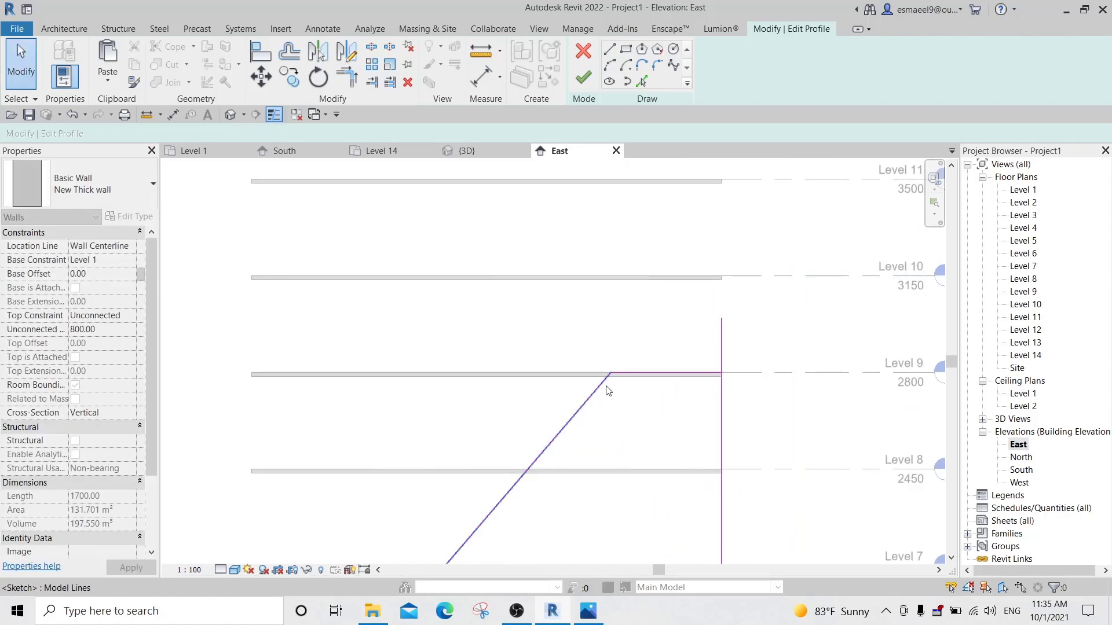
{"action": "left_click", "coordinate": [596, 394]}
{"action": "key", "text": "Delete"}
Try to move the 400-long horizontal line from Level 9 up to Level 10.
{"action": "left_click", "coordinate": [646, 372]}
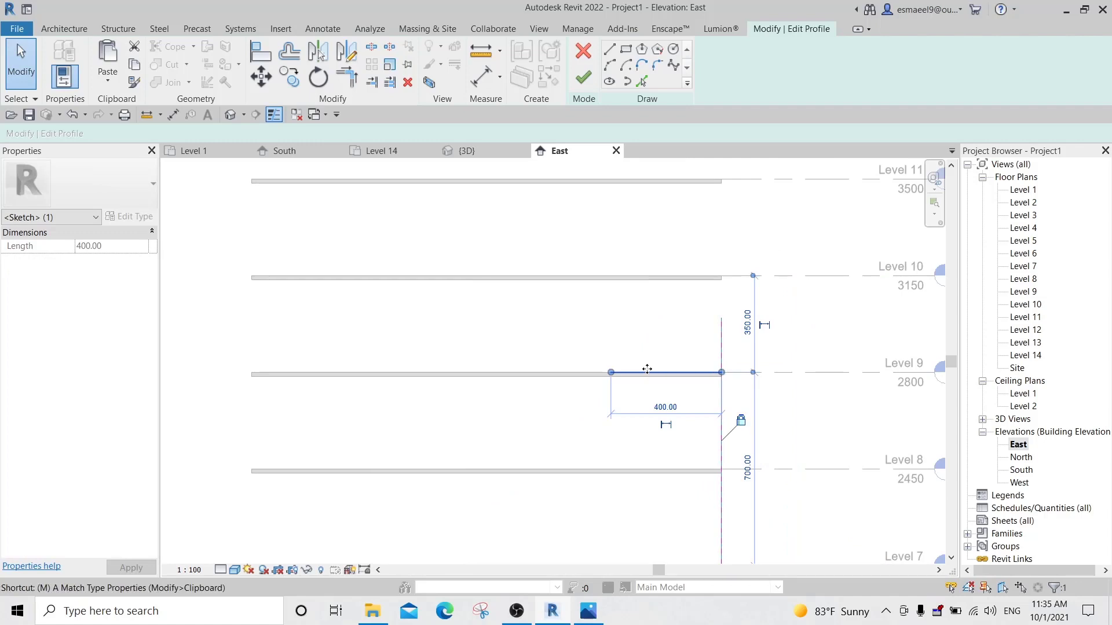
{"action": "key", "text": "v"}
{"action": "left_click", "coordinate": [674, 372]}
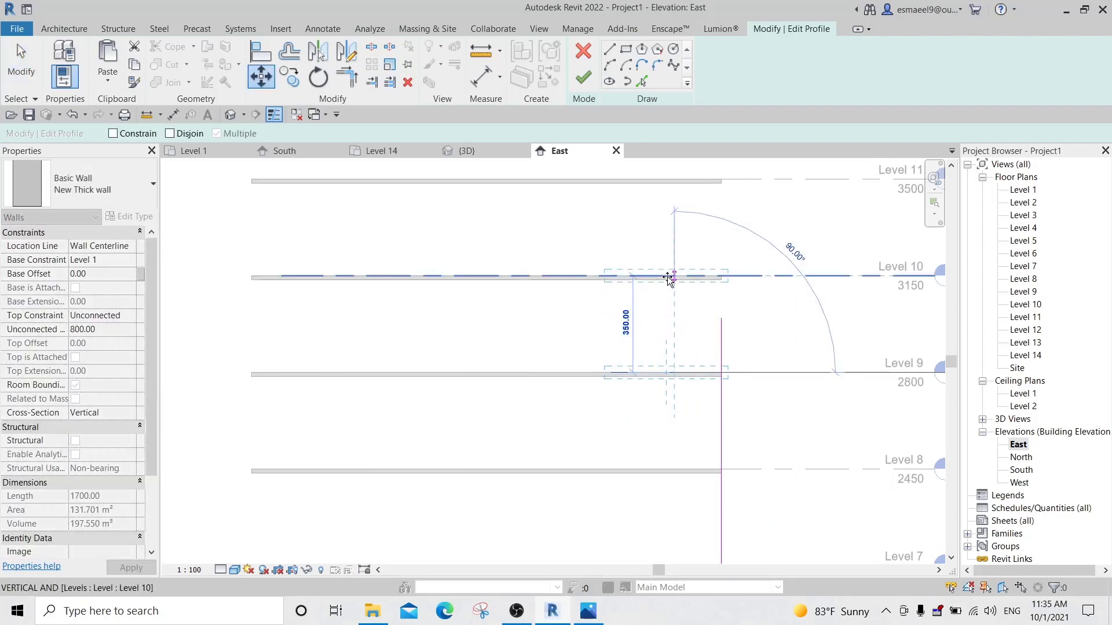
{"action": "left_click", "coordinate": [669, 278]}
{"action": "key", "text": "Escape"}
{"action": "scroll", "coordinate": [664, 329], "scroll_direction": "down", "scroll_amount": 1}
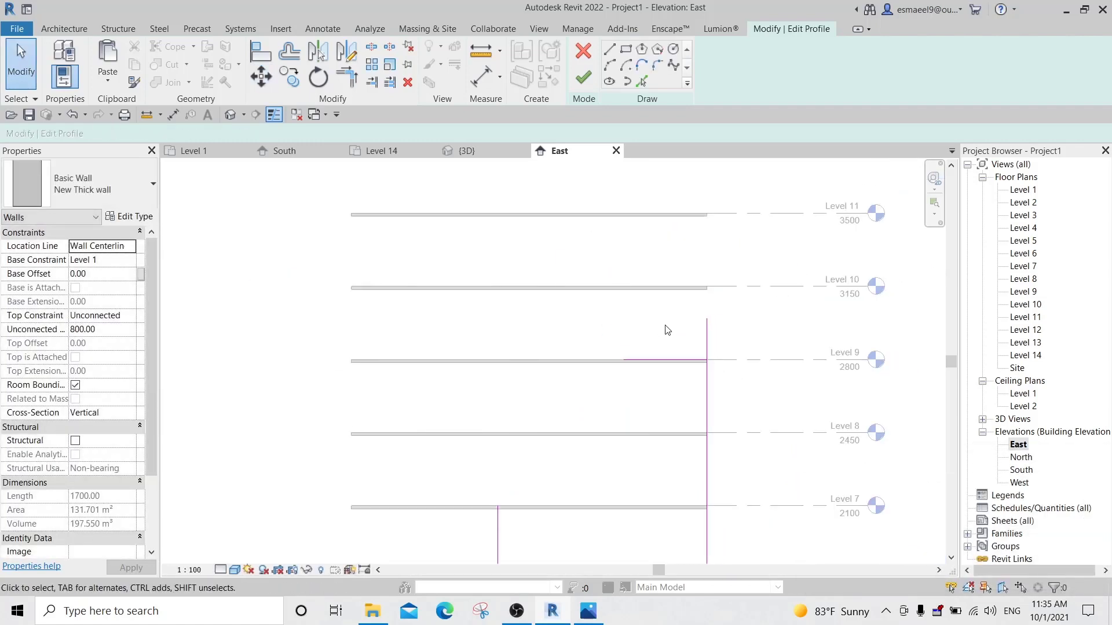
Sketch a horizontal line at Level 10 inward from the right edge and a diagonal joining it to the vertical line at Level 7.
{"action": "left_click", "coordinate": [615, 51]}
{"action": "left_click", "coordinate": [707, 288]}
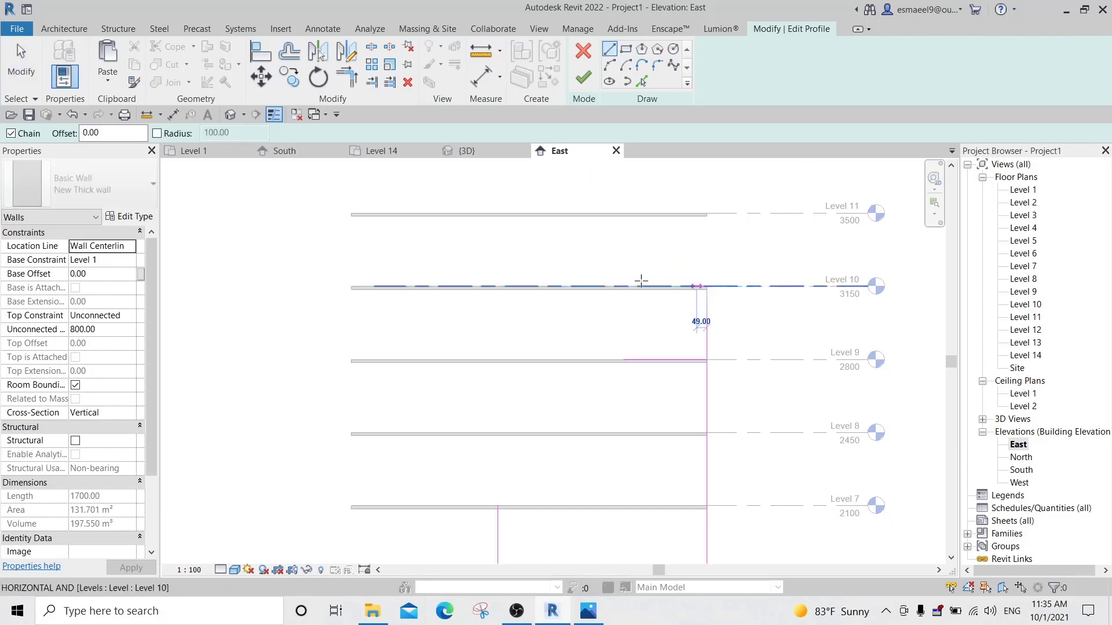
{"action": "left_click", "coordinate": [612, 288]}
{"action": "left_click", "coordinate": [497, 507]}
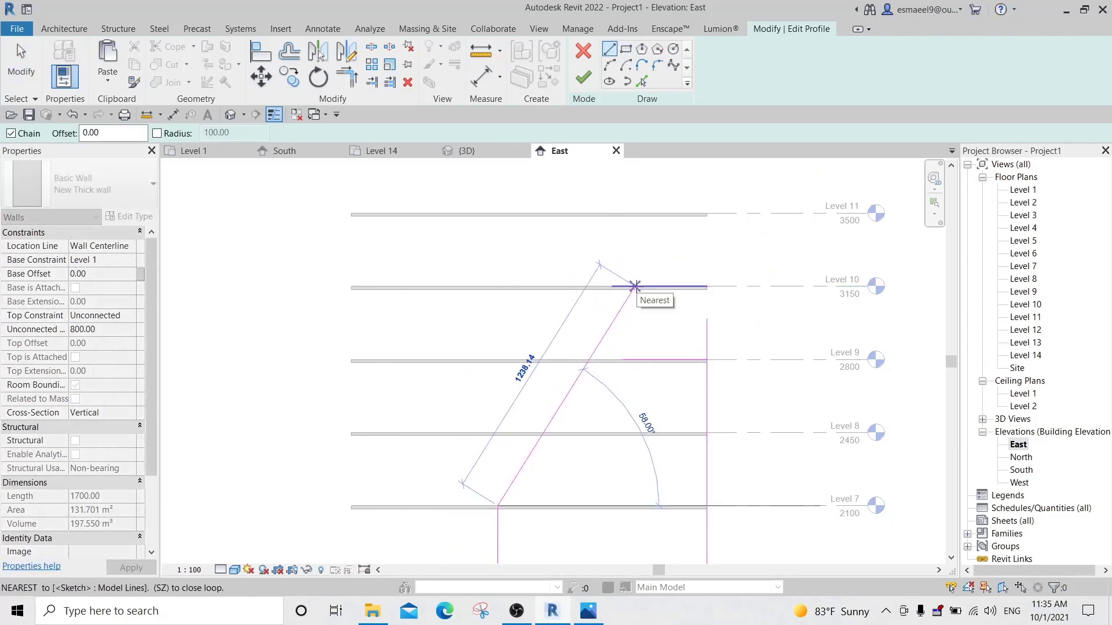
{"action": "left_click", "coordinate": [630, 286]}
{"action": "key", "text": "Escape"}
{"action": "key", "text": "Escape"}
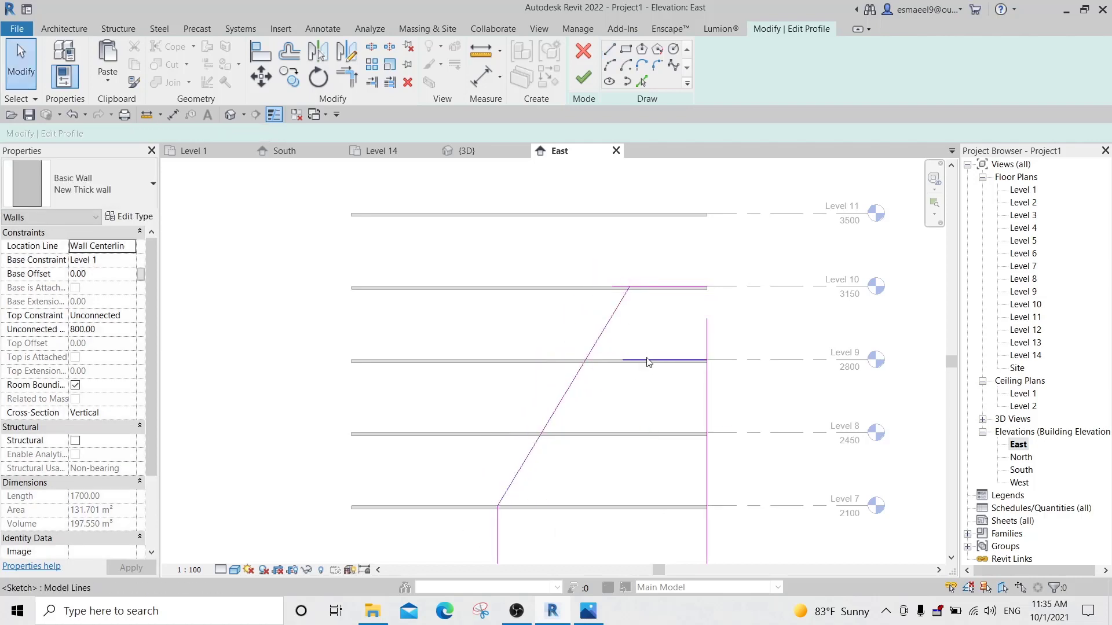
Set the Level 10 horizontal line's length to 400 and bring the diagonal's upper end to its inner end.
{"action": "left_click", "coordinate": [666, 291]}
{"action": "scroll", "coordinate": [666, 291], "scroll_direction": "up", "scroll_amount": 3}
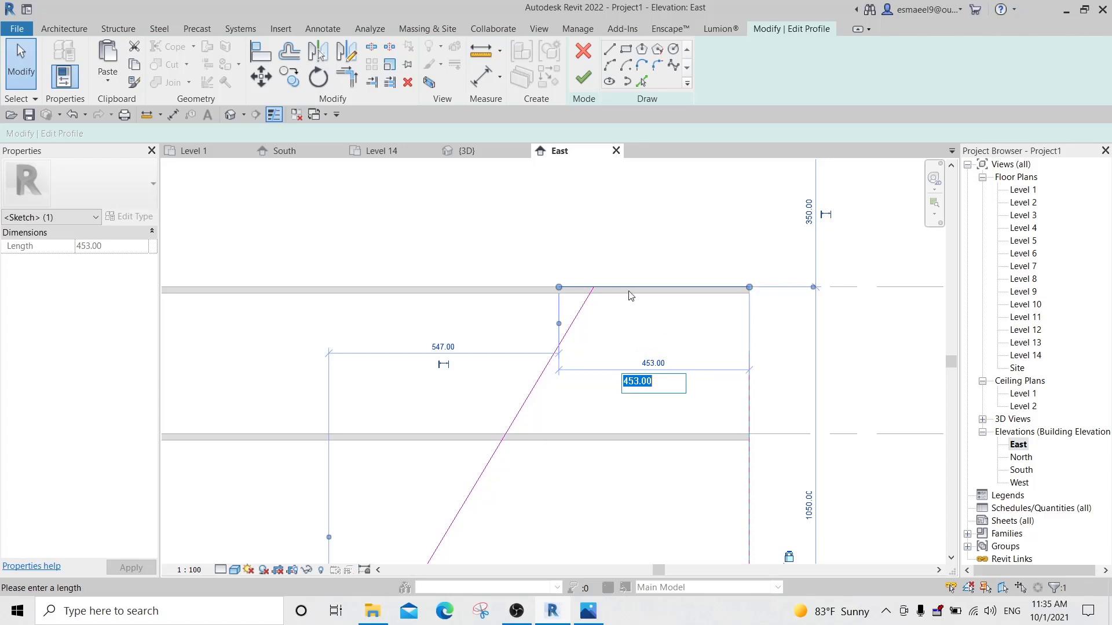
{"action": "left_click", "coordinate": [559, 287]}
{"action": "mouse_move", "coordinate": [566, 294]}
{"action": "left_mouse_down"}
{"action": "mouse_move", "coordinate": [589, 290]}
{"action": "mouse_move", "coordinate": [570, 288]}
{"action": "left_mouse_up"}
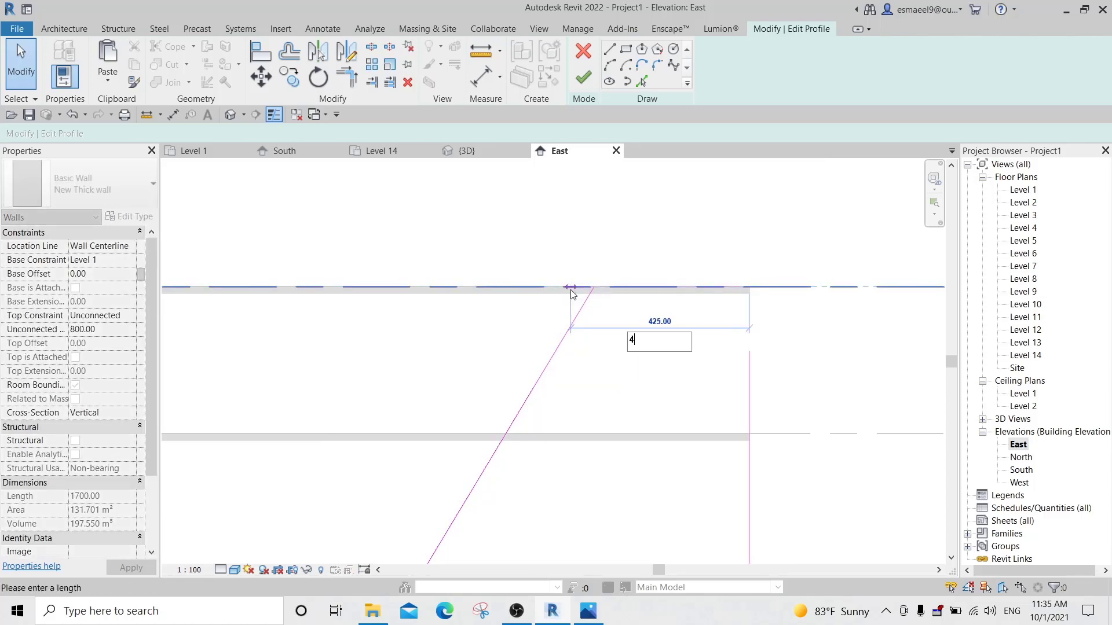
{"action": "type", "text": "400"}
{"action": "key", "text": "Return"}
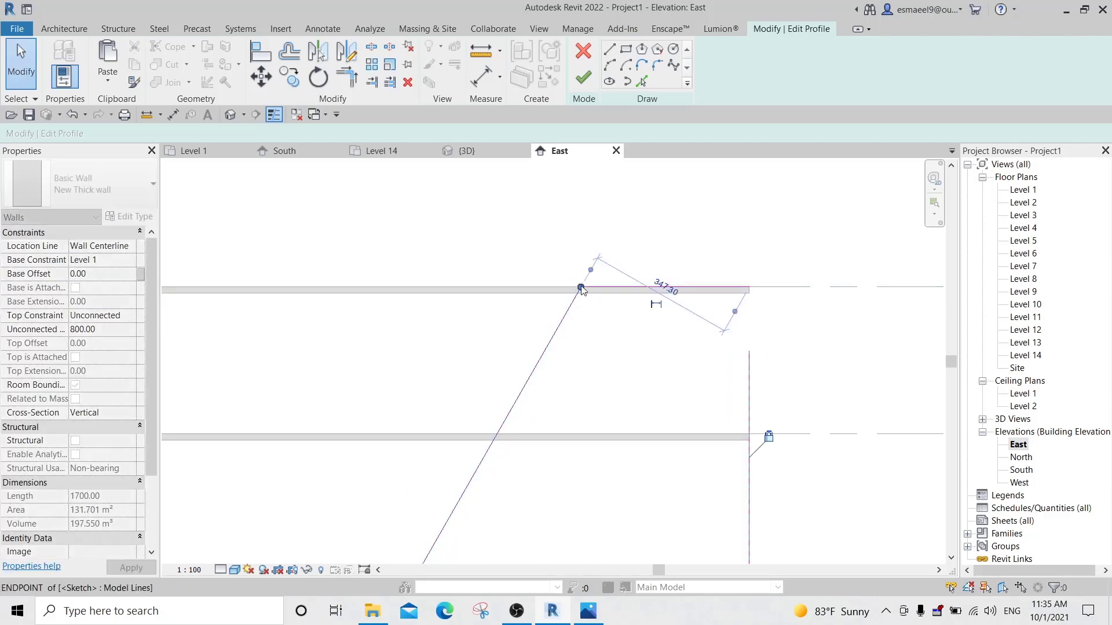
{"action": "scroll", "coordinate": [670, 306], "scroll_direction": "down", "scroll_amount": 2}
{"action": "scroll", "coordinate": [670, 305], "scroll_direction": "down", "scroll_amount": 2}
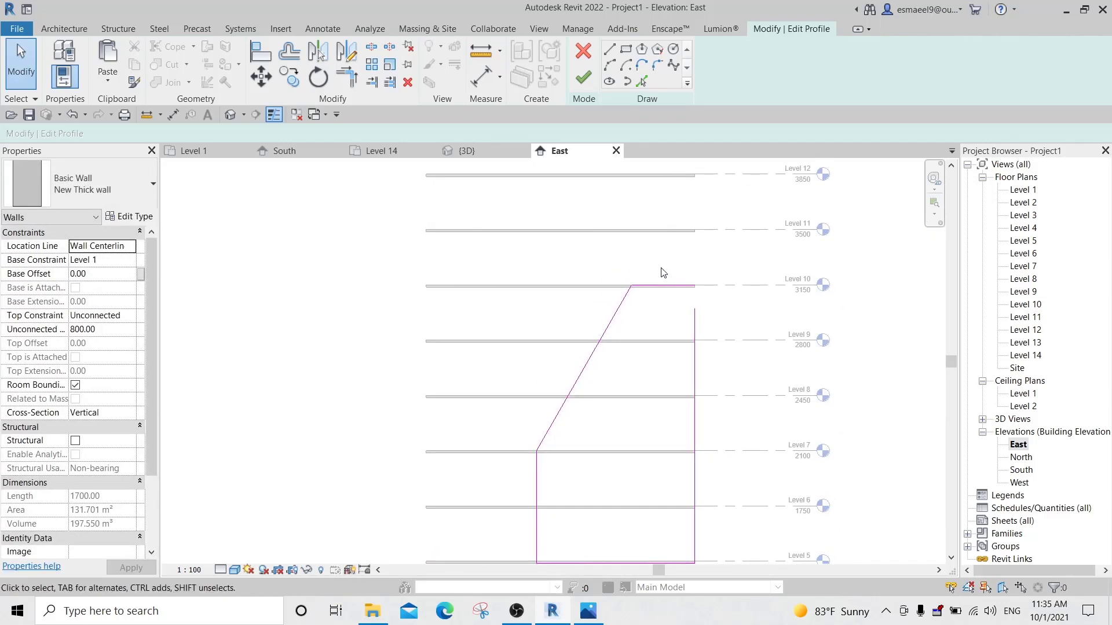
Sketch a vertical line from the diagonal's upper end at Level 10 up to Level 14.
{"action": "left_click", "coordinate": [609, 48]}
{"action": "left_click", "coordinate": [632, 285]}
{"action": "middle_click_drag", "start_coordinate": [636, 207], "coordinate": [653, 253]}
{"action": "scroll", "coordinate": [623, 428], "scroll_direction": "down", "scroll_amount": 1}
{"action": "left_click", "coordinate": [618, 357]}
{"action": "key", "text": "Escape"}
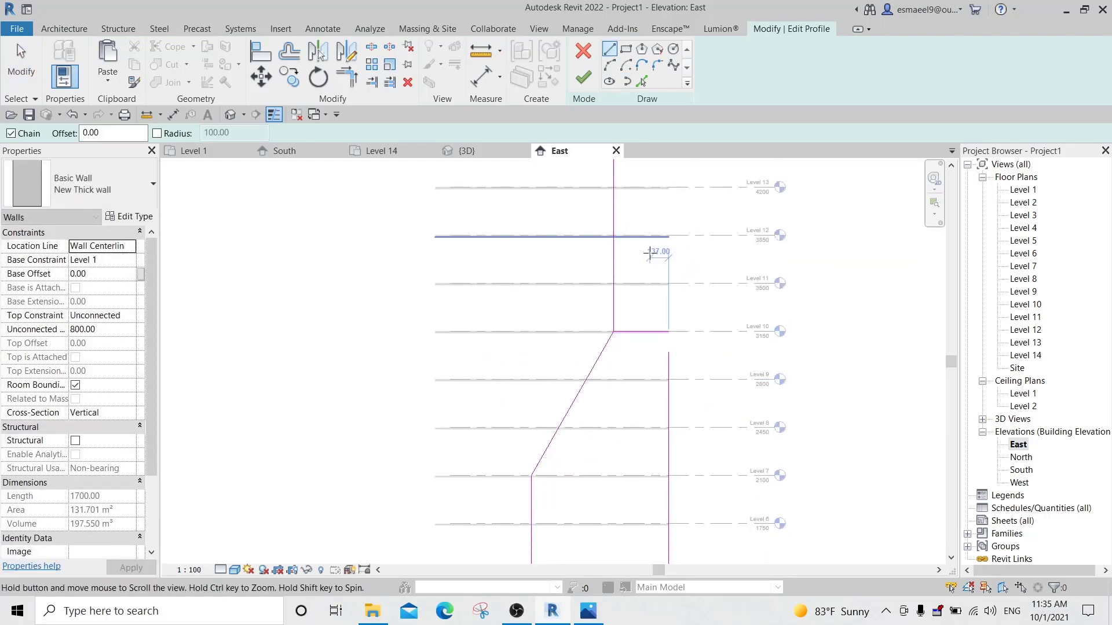
Check the tower's height in the reference image and extend the vertical line above Level 10 to a length of 2300.
{"action": "left_click", "coordinate": [586, 615]}
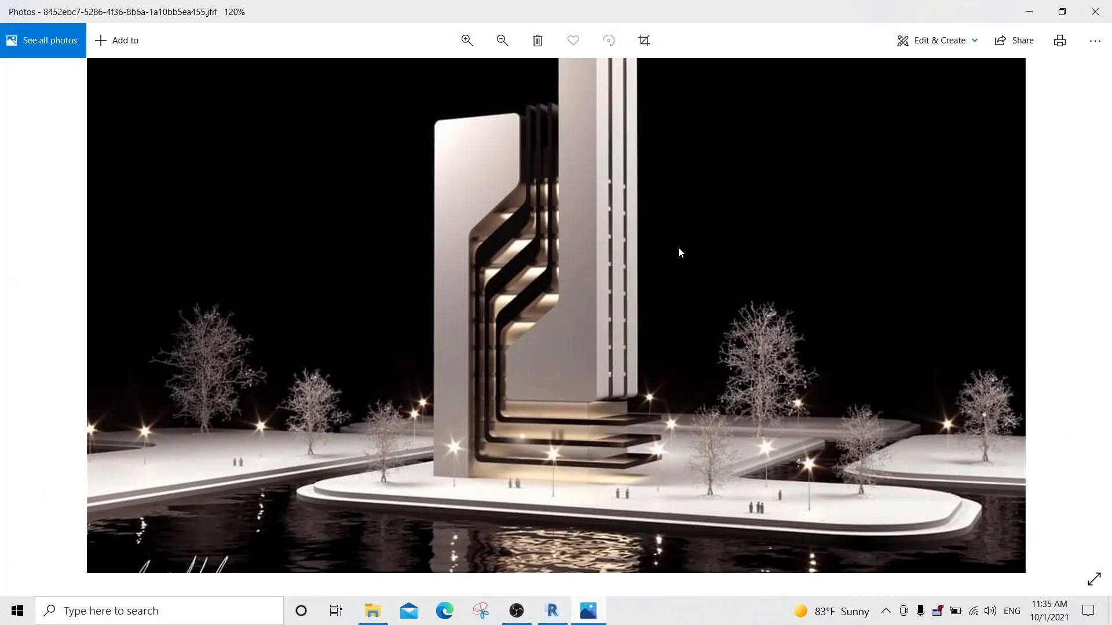
{"action": "scroll", "coordinate": [651, 233], "scroll_direction": "up", "scroll_amount": 2}
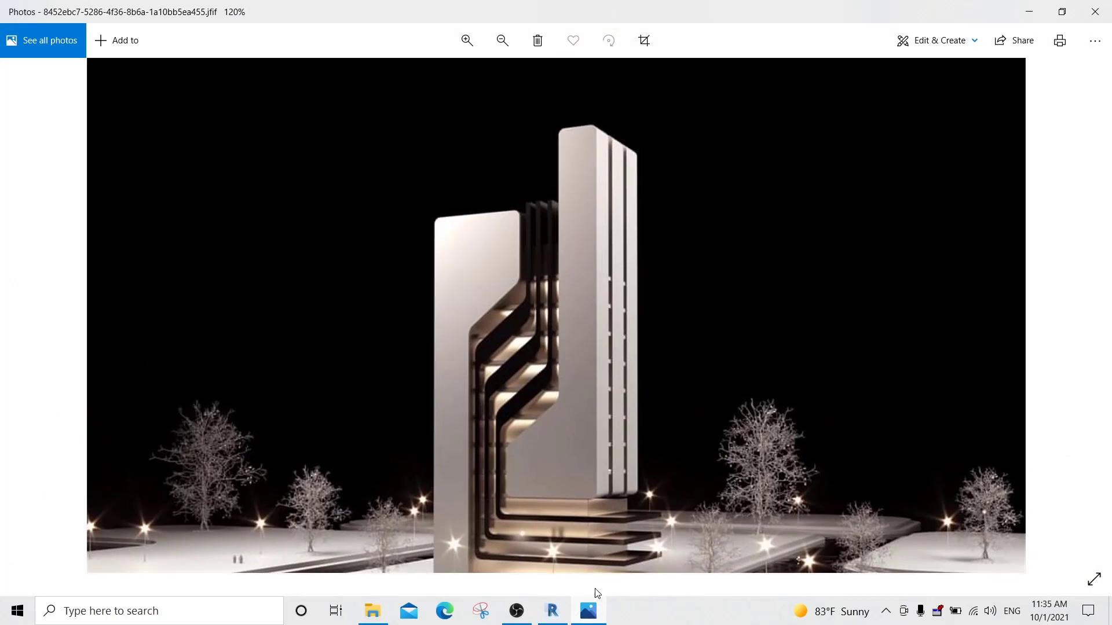
{"action": "left_click", "coordinate": [588, 607]}
{"action": "middle_click_drag", "start_coordinate": [635, 263], "coordinate": [599, 431]}
{"action": "key", "text": "Escape"}
{"action": "left_click", "coordinate": [578, 326]}
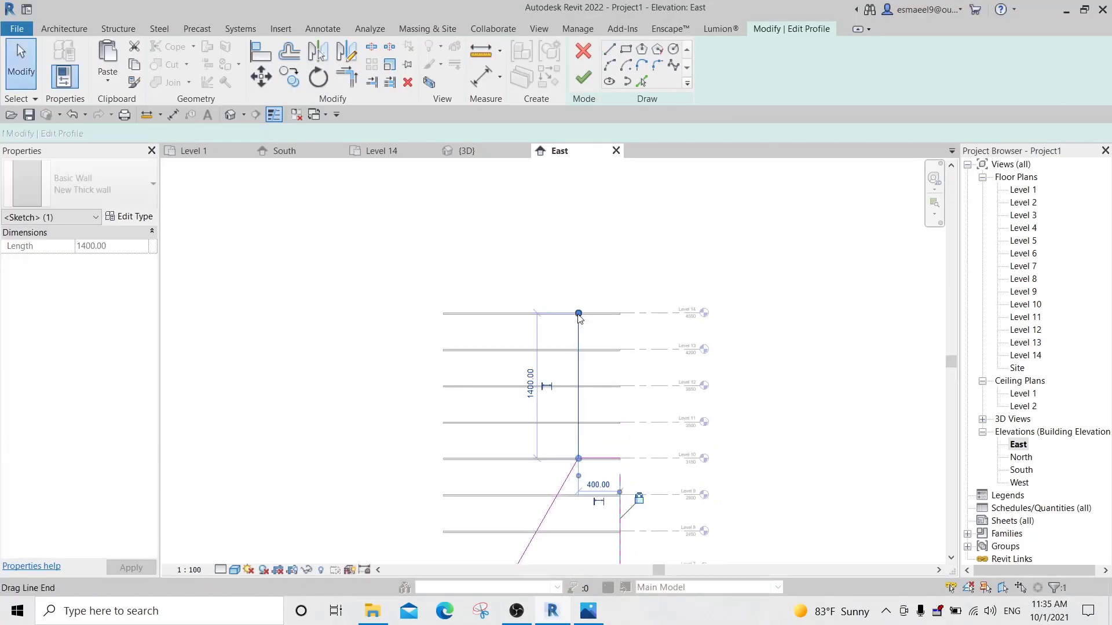
{"action": "left_click_drag", "start_coordinate": [579, 318], "coordinate": [578, 213]}
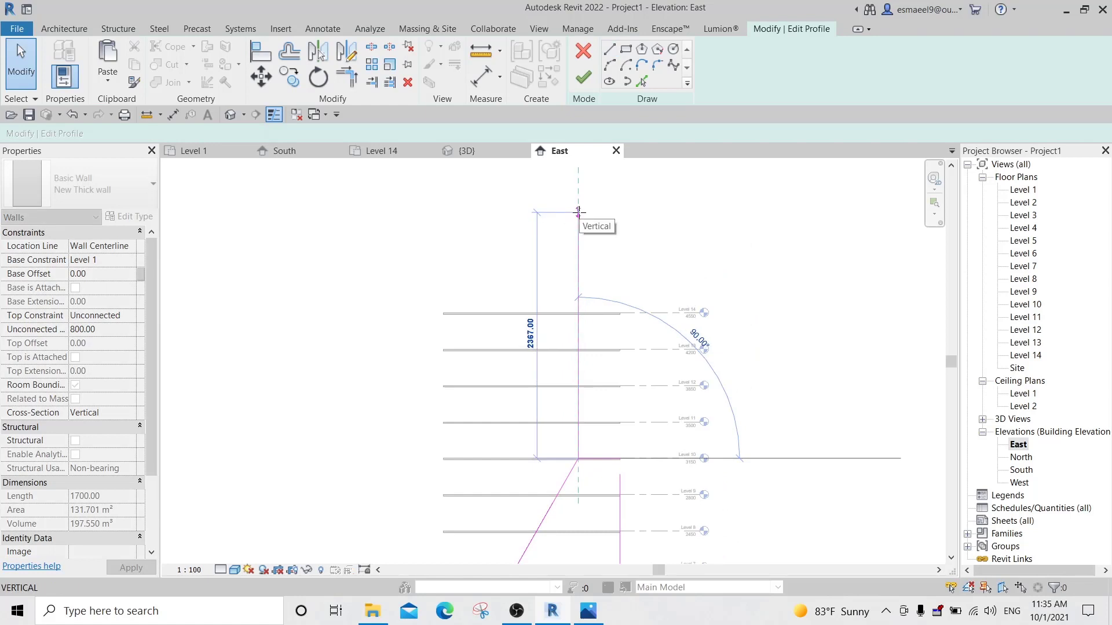
{"action": "type", "text": "2300"}
{"action": "key", "text": "Return"}
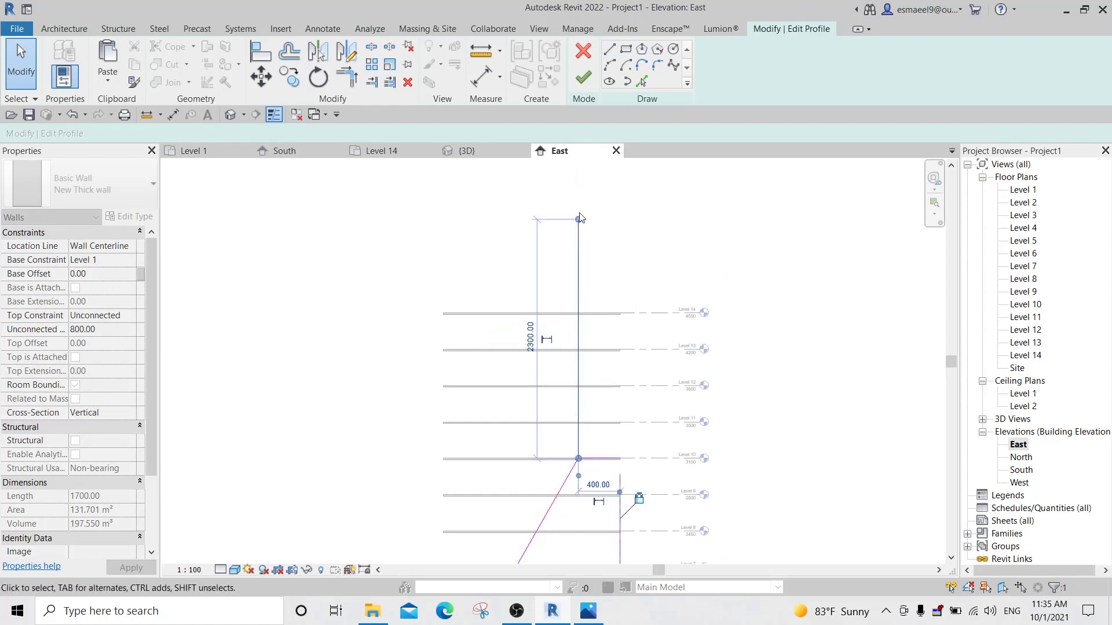
Delete the short horizontal line at Level 10 from the wall profile.
{"action": "left_click", "coordinate": [644, 354]}
{"action": "middle_click_drag", "start_coordinate": [658, 430], "coordinate": [635, 364]}
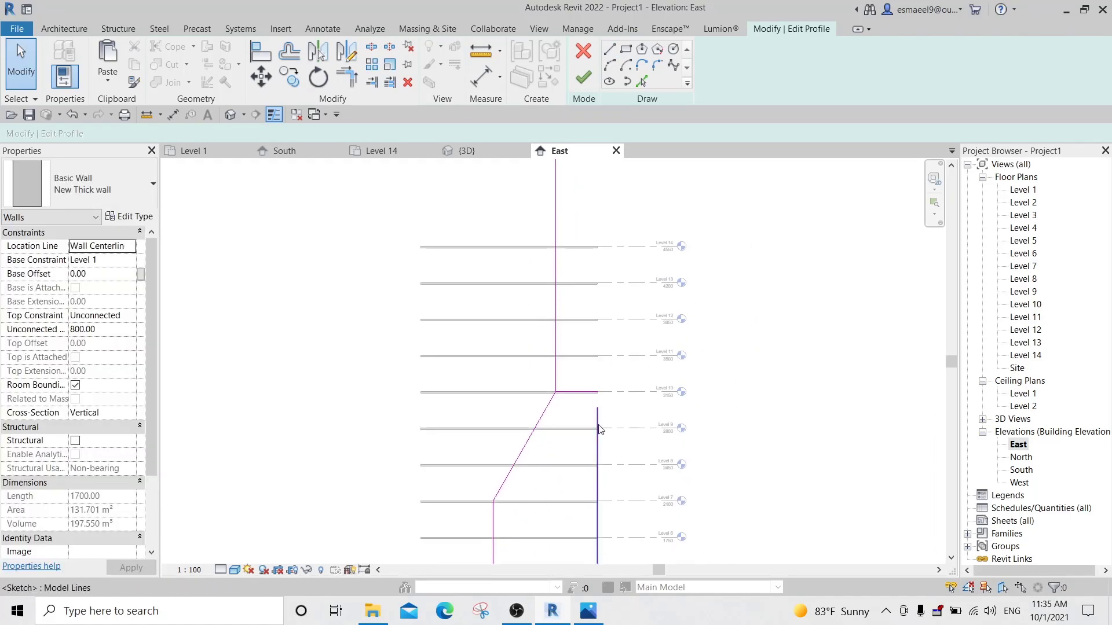
{"action": "left_click", "coordinate": [579, 392]}
{"action": "key", "text": "Delete"}
Sketch a horizontal line from the vertical line's upper end outward past the wall's outer edge.
{"action": "middle_click_drag", "start_coordinate": [630, 311], "coordinate": [627, 422]}
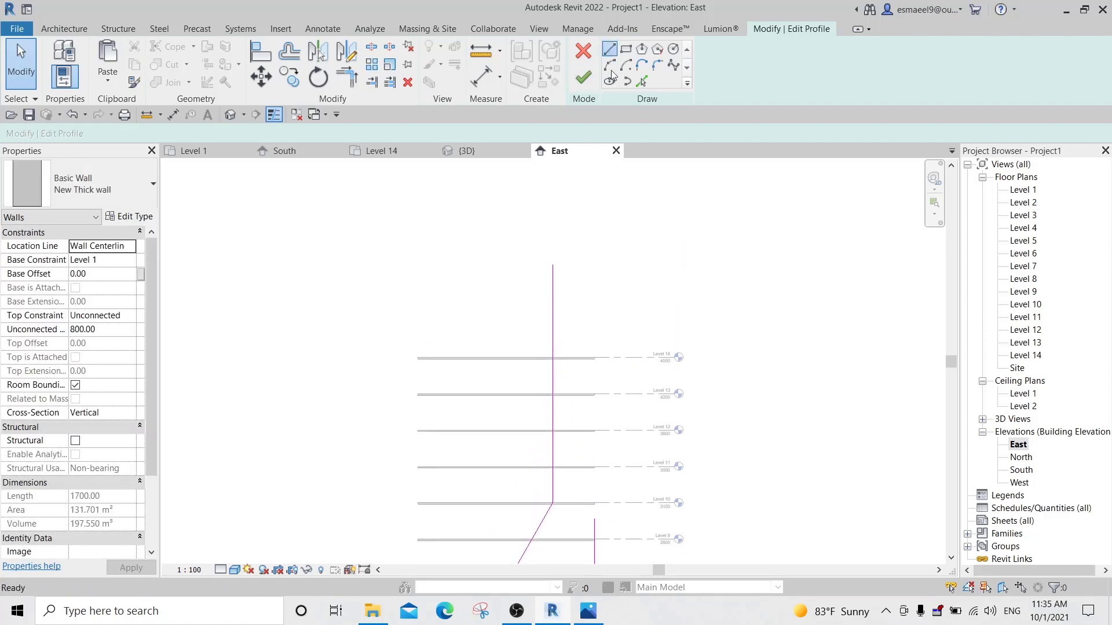
{"action": "left_click", "coordinate": [609, 49]}
{"action": "left_click", "coordinate": [552, 264]}
{"action": "left_click", "coordinate": [602, 263]}
{"action": "key", "text": "Escape"}
{"action": "key", "text": "Escape"}
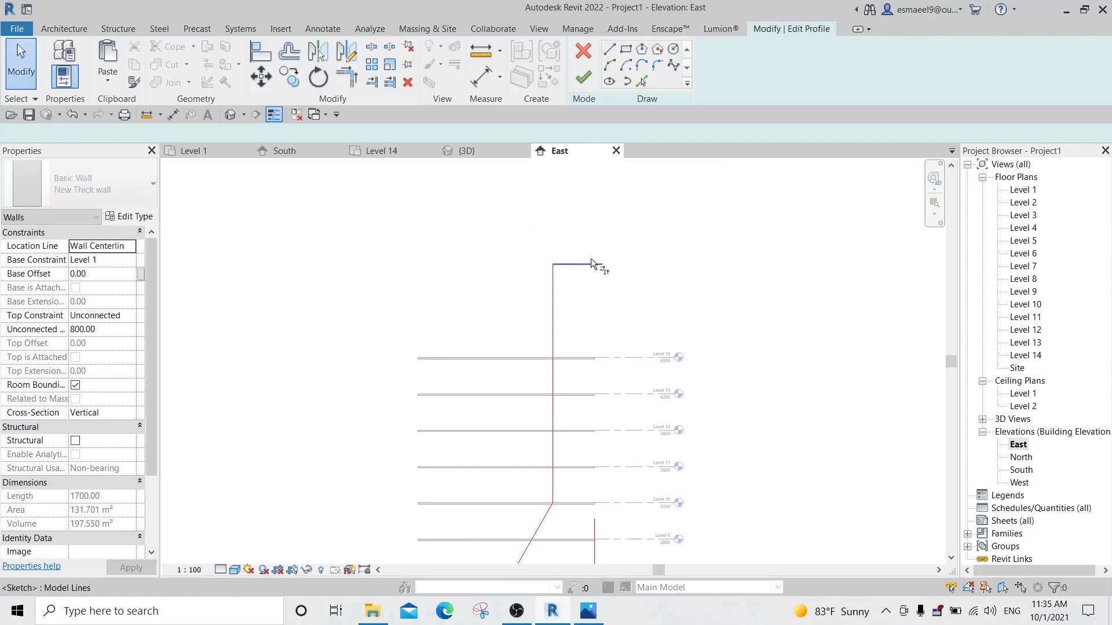
Trim the upper horizontal line and the outer vertical edge to a corner, closing the wall profile.
{"action": "key", "text": "t"}
{"action": "key", "text": "r"}
{"action": "left_click", "coordinate": [591, 262]}
{"action": "left_click", "coordinate": [593, 554]}
{"action": "middle_click_drag", "start_coordinate": [618, 399], "coordinate": [670, 176]}
{"action": "scroll", "coordinate": [613, 291], "scroll_direction": "up", "scroll_amount": 3}
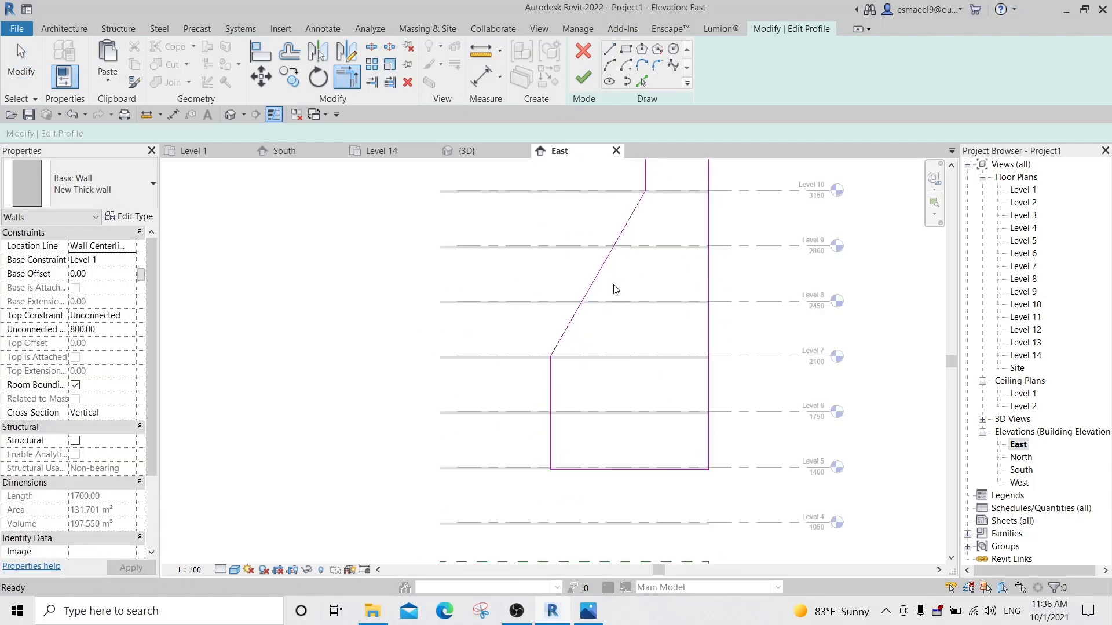
{"action": "middle_click_drag", "start_coordinate": [627, 347], "coordinate": [608, 258]}
{"action": "key", "text": "Escape"}
Check the rounded corners in the reference image and try a 200 radius fillet on the profile's inner corner at Level 5.
{"action": "left_click", "coordinate": [583, 615]}
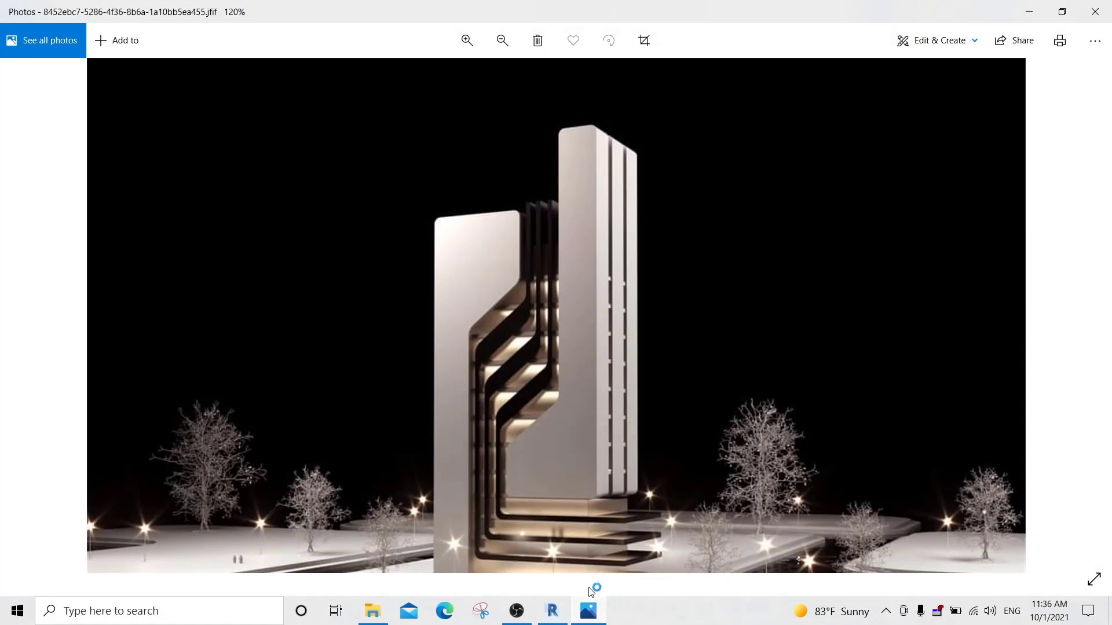
{"action": "left_click", "coordinate": [588, 615]}
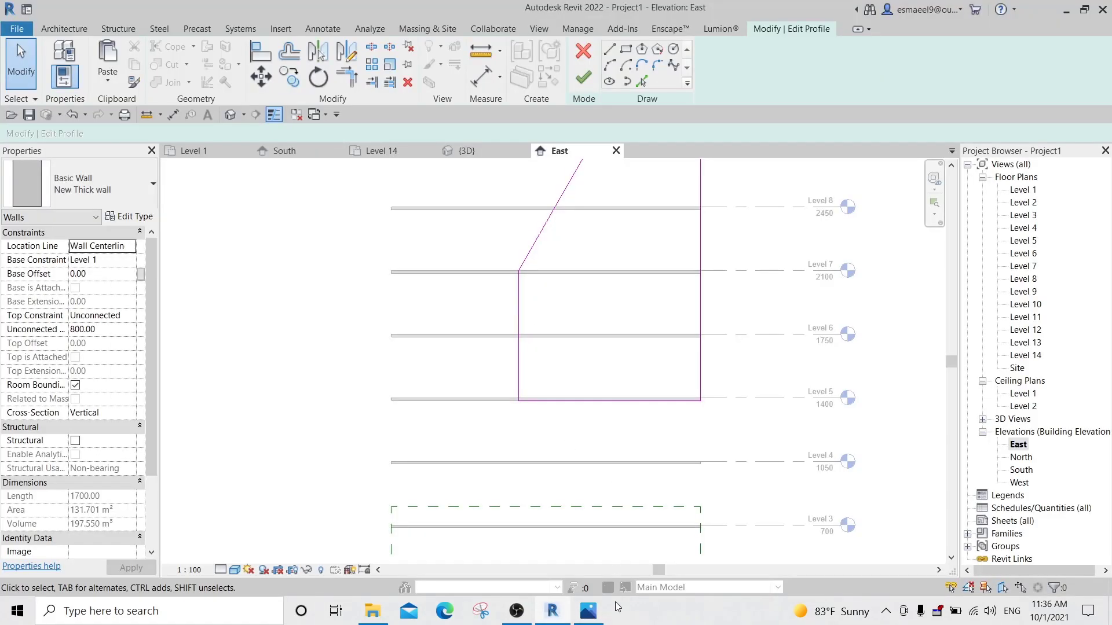
{"action": "left_click", "coordinate": [588, 611]}
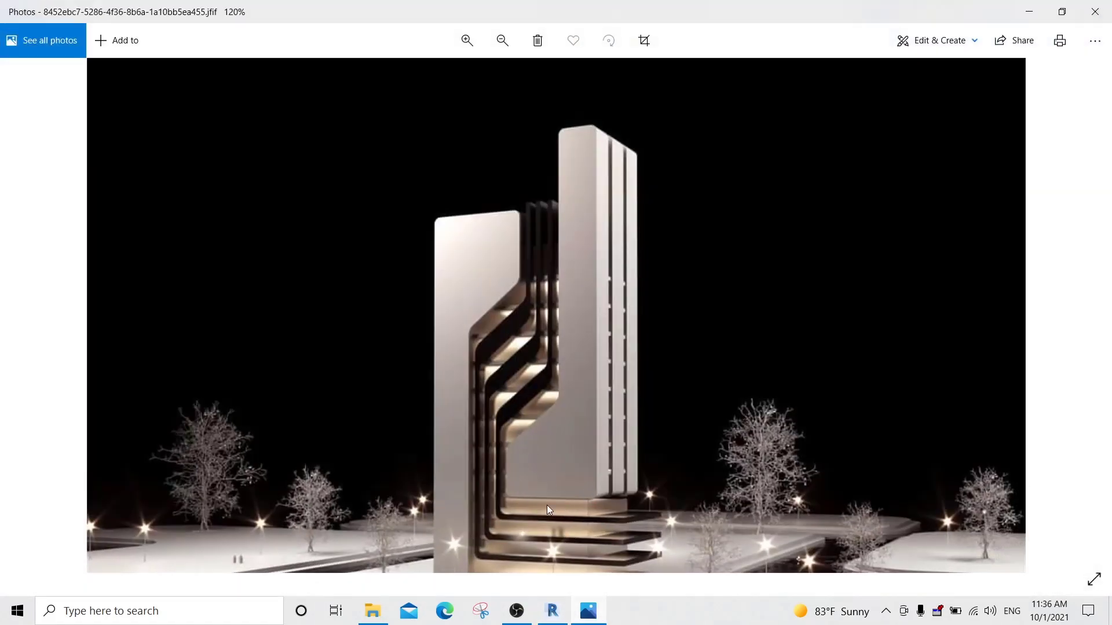
{"action": "left_click", "coordinate": [588, 611]}
{"action": "left_click", "coordinate": [660, 65]}
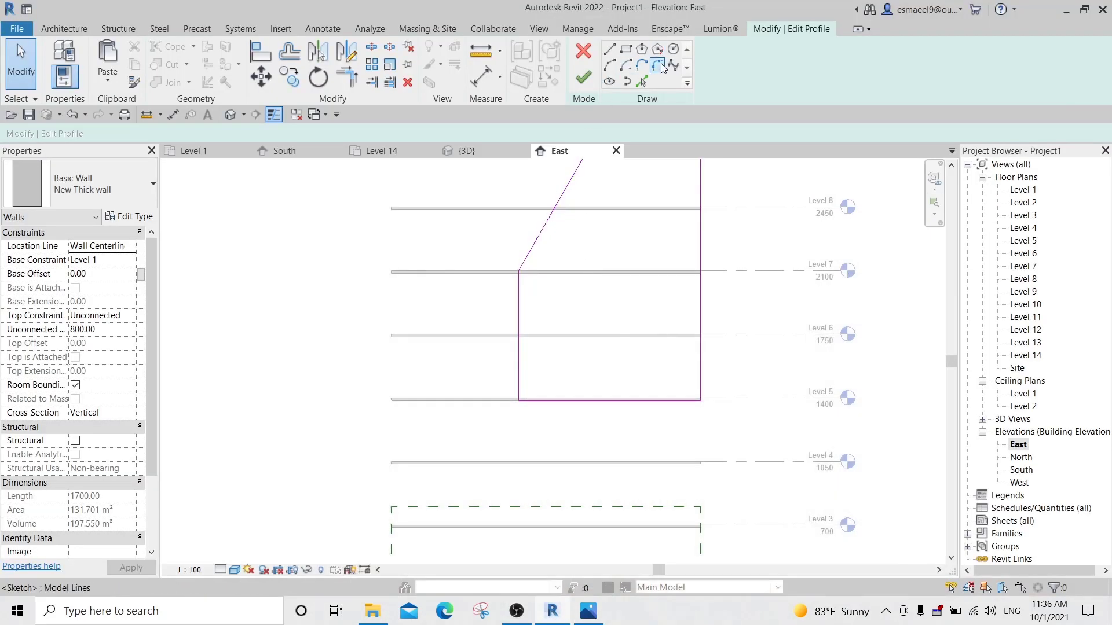
{"action": "left_click", "coordinate": [53, 133]}
{"action": "double_click", "coordinate": [115, 133]}
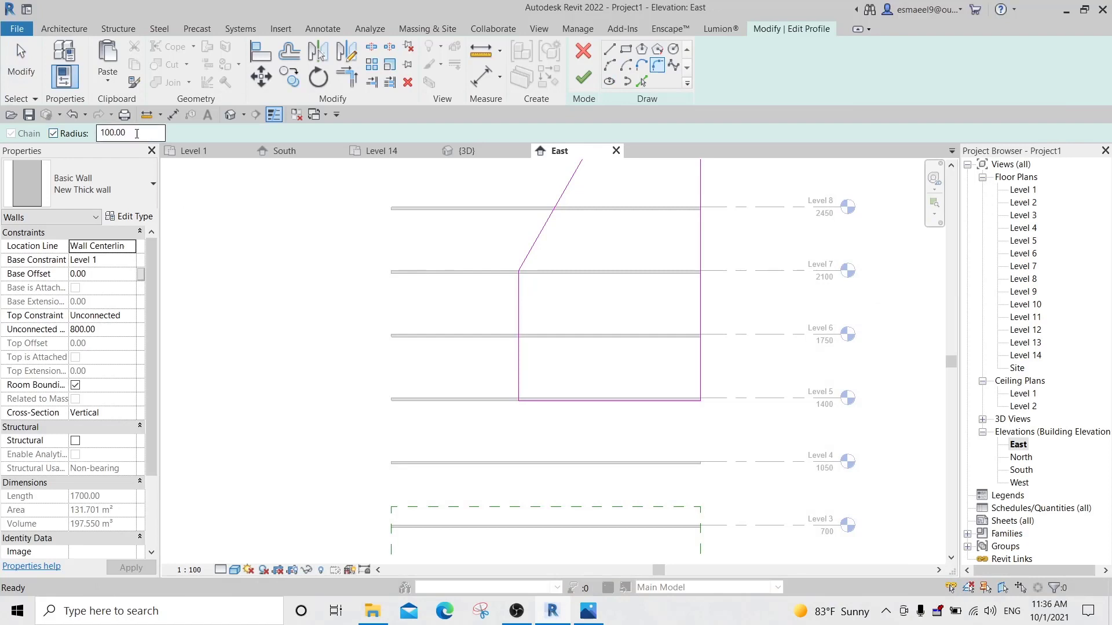
{"action": "type", "text": "200"}
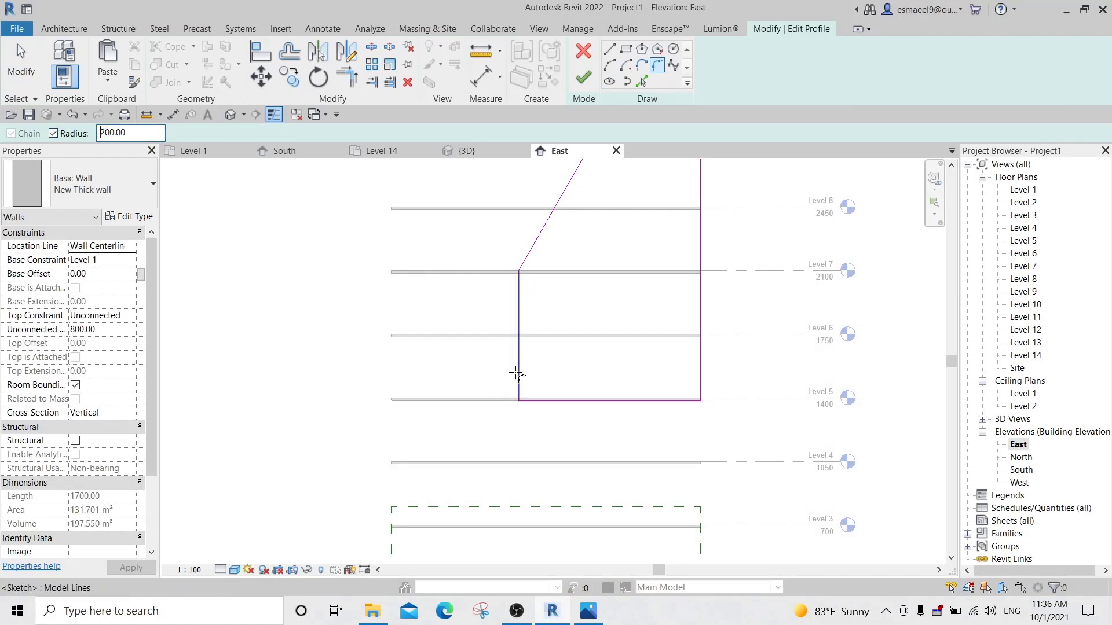
{"action": "left_click", "coordinate": [517, 377]}
{"action": "left_click", "coordinate": [542, 399]}
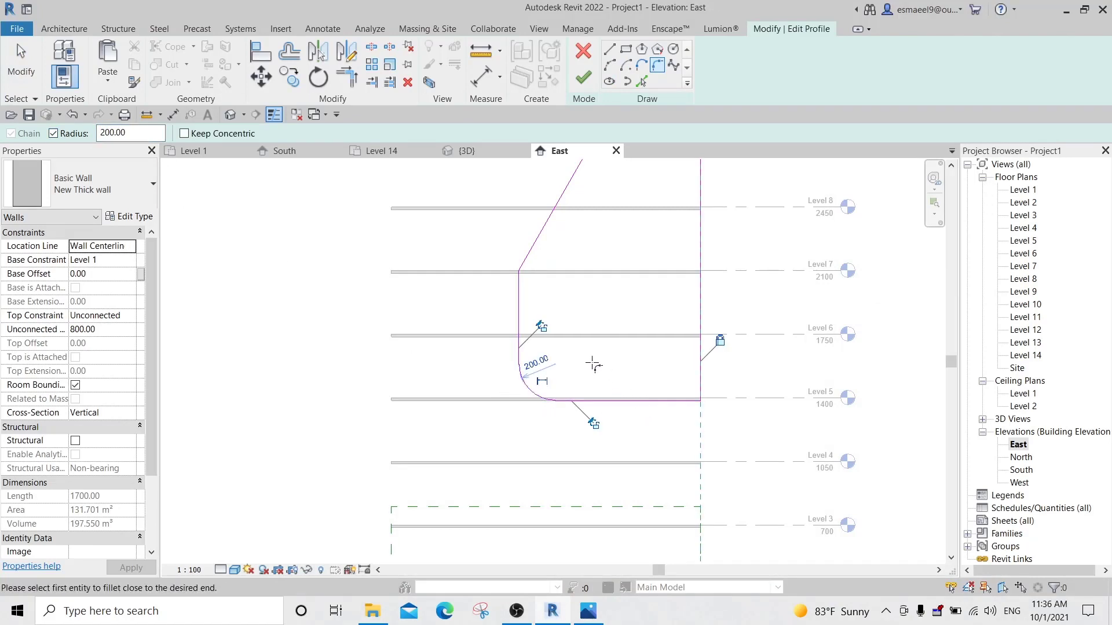
{"action": "left_click", "coordinate": [72, 115]}
Fillet both lower corners of the wall profile at Level 5 with a radius of 100.
{"action": "type", "text": "100"}
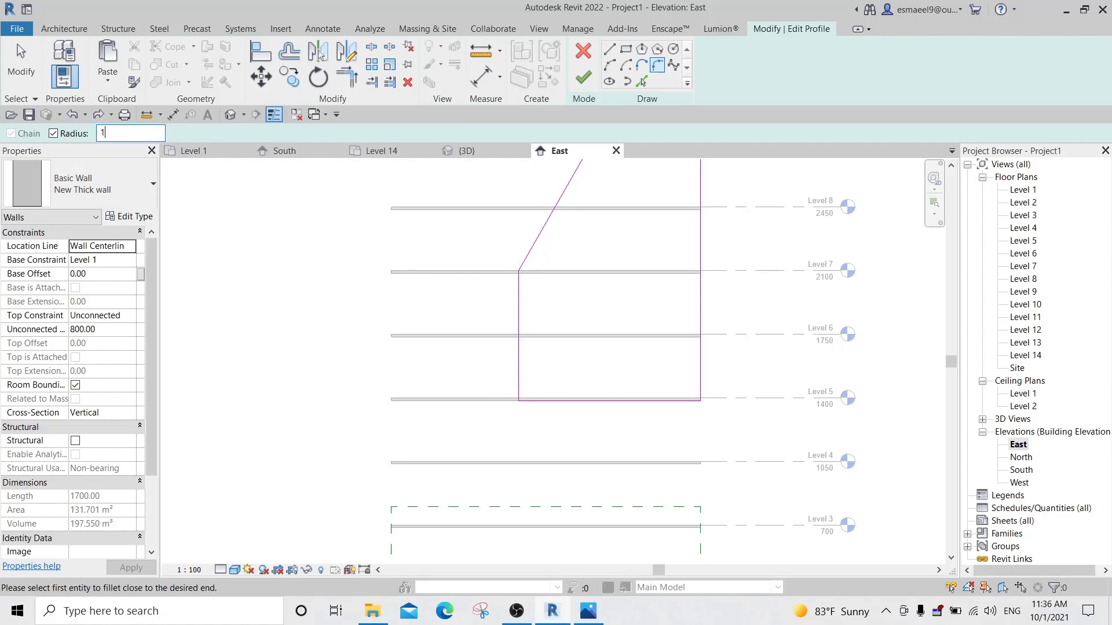
{"action": "left_click", "coordinate": [540, 400]}
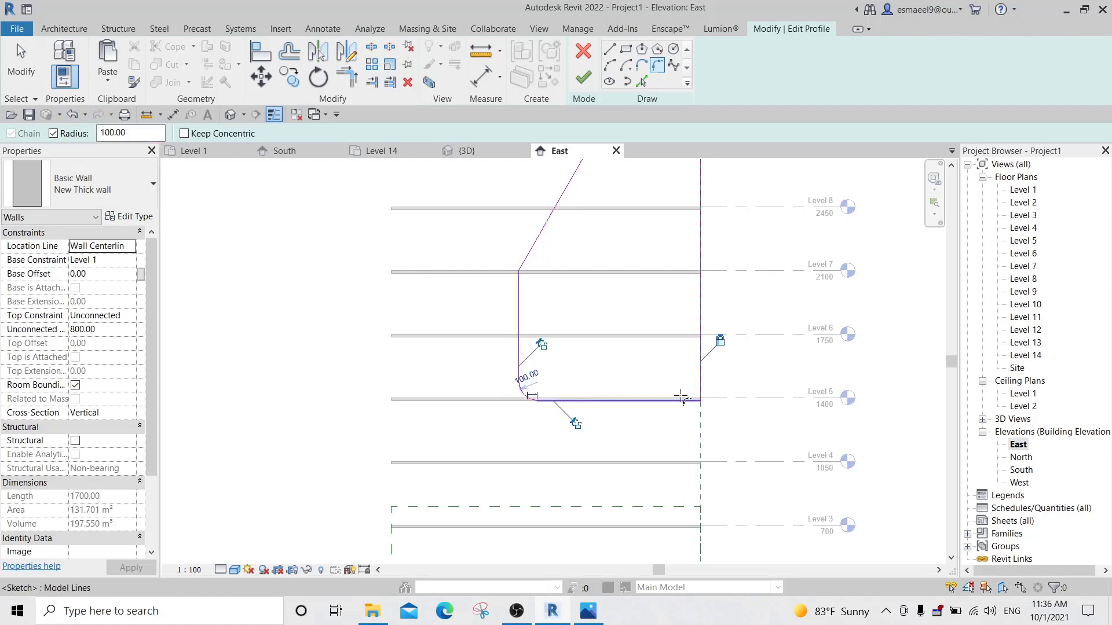
{"action": "left_click", "coordinate": [700, 382]}
{"action": "left_click", "coordinate": [674, 400]}
Fillet both ends of the diagonal, at Level 7 and Level 10, with the 100 radius.
{"action": "left_click", "coordinate": [519, 285]}
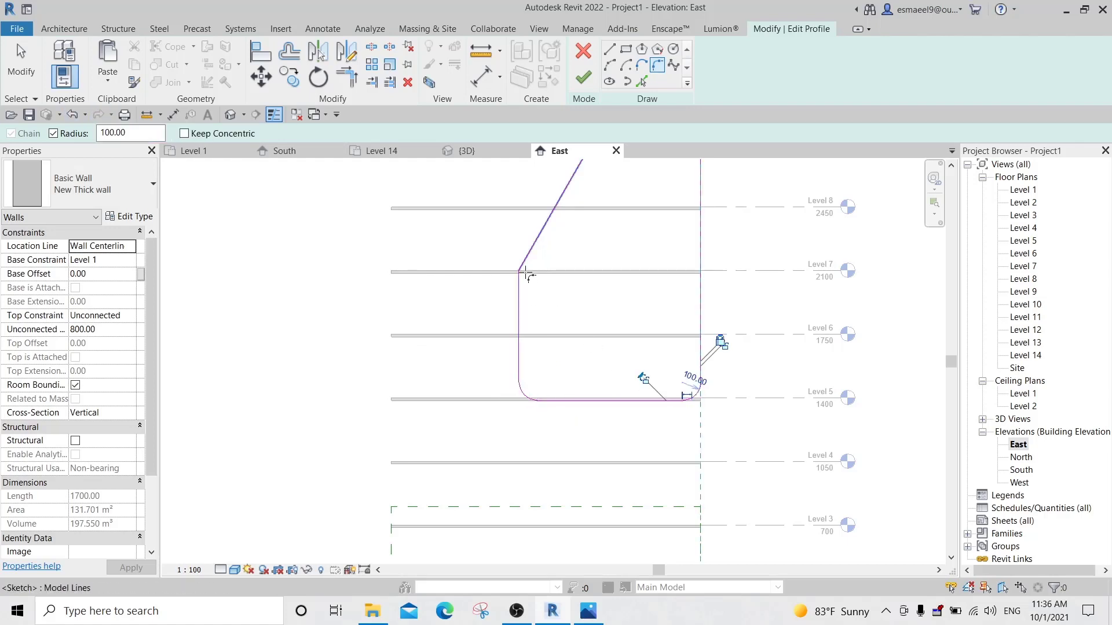
{"action": "left_click", "coordinate": [525, 261]}
{"action": "middle_click_drag", "start_coordinate": [566, 243], "coordinate": [543, 298]}
{"action": "left_click", "coordinate": [544, 301]}
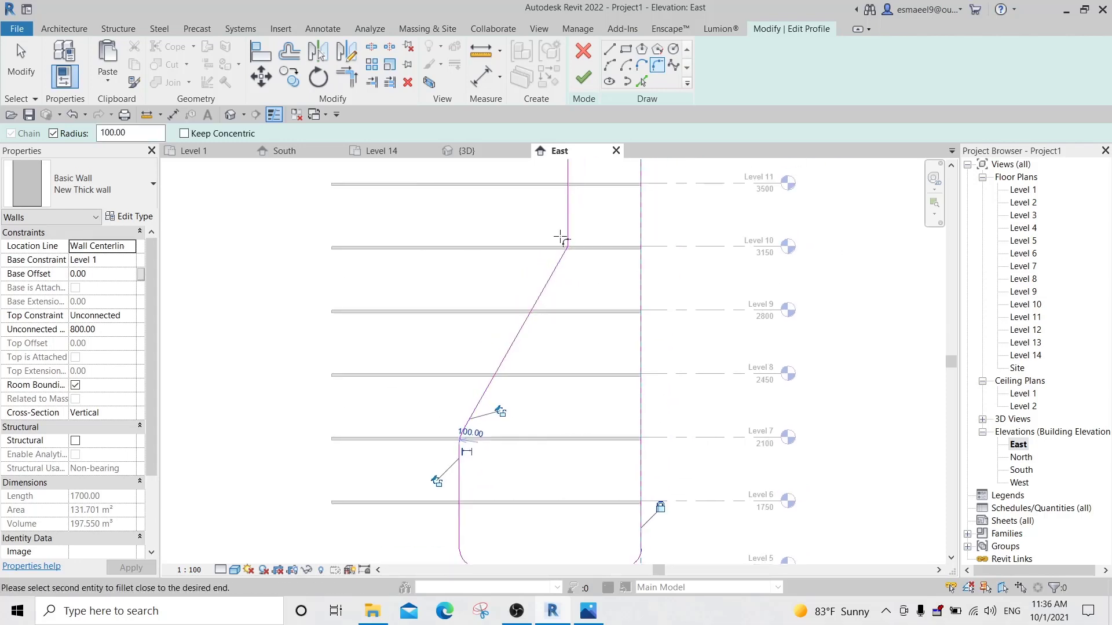
{"action": "left_click", "coordinate": [567, 229]}
Fillet both upper corners of the wall profile above Level 14 with the 100 radius.
{"action": "middle_click_drag", "start_coordinate": [568, 229], "coordinate": [504, 446]}
{"action": "middle_click_drag", "start_coordinate": [524, 272], "coordinate": [527, 398]}
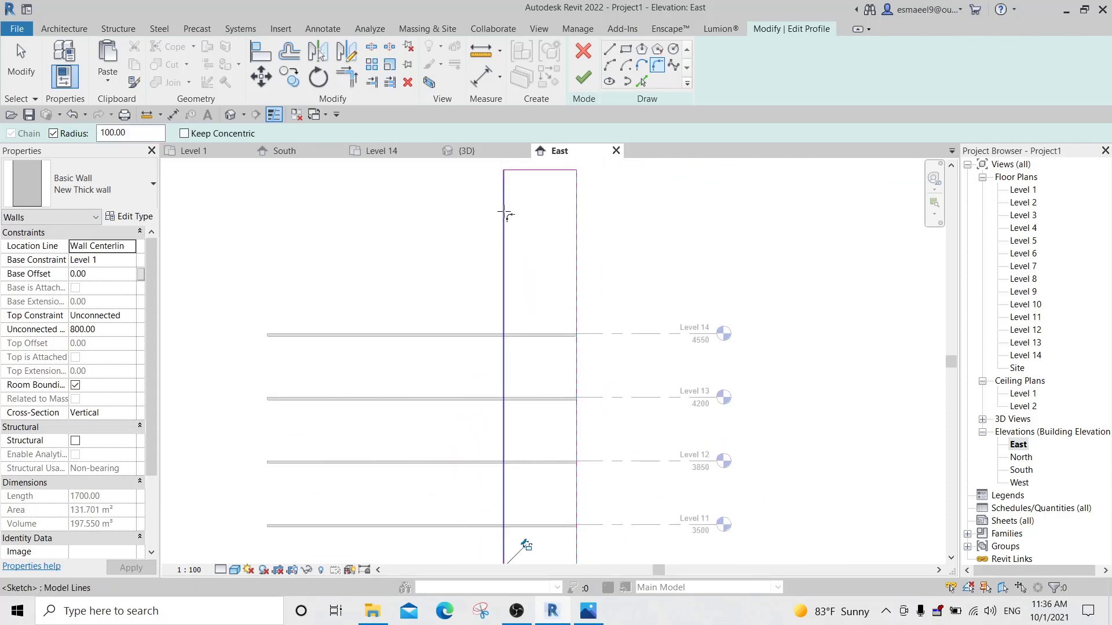
{"action": "left_click", "coordinate": [504, 214]}
{"action": "left_click", "coordinate": [525, 171]}
{"action": "left_click", "coordinate": [565, 171]}
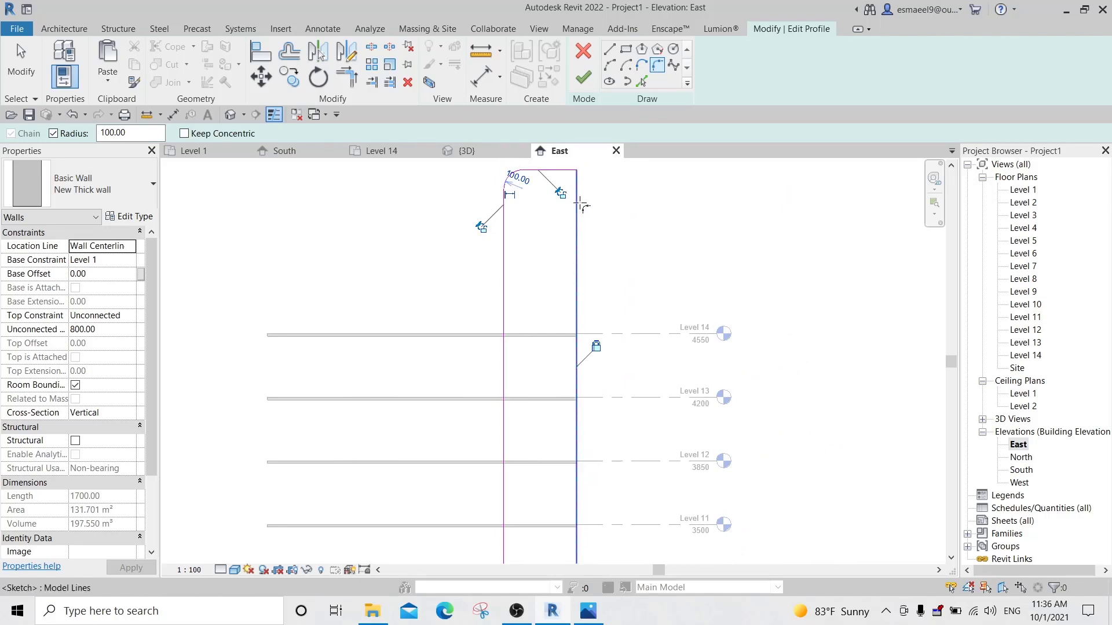
{"action": "left_click", "coordinate": [578, 202]}
Compare the rounded profile with the reference image and finish the wall's profile edit.
{"action": "scroll", "coordinate": [605, 268], "scroll_direction": "down", "scroll_amount": 3}
{"action": "middle_click_drag", "start_coordinate": [631, 495], "coordinate": [631, 405]}
{"action": "middle_click_drag", "start_coordinate": [640, 474], "coordinate": [641, 457]}
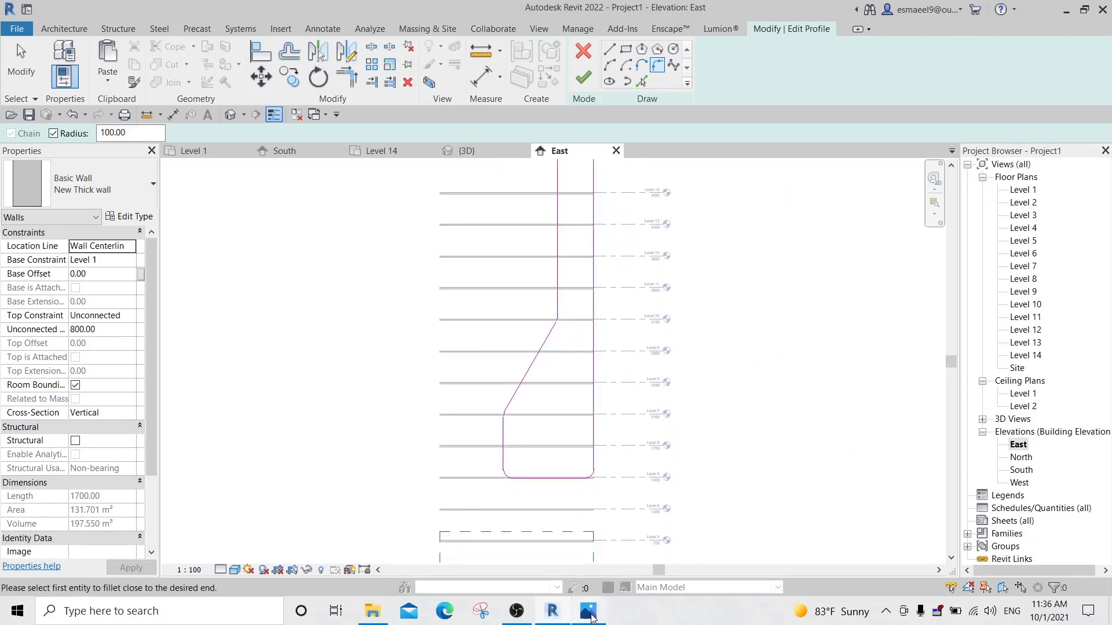
{"action": "left_click", "coordinate": [587, 620]}
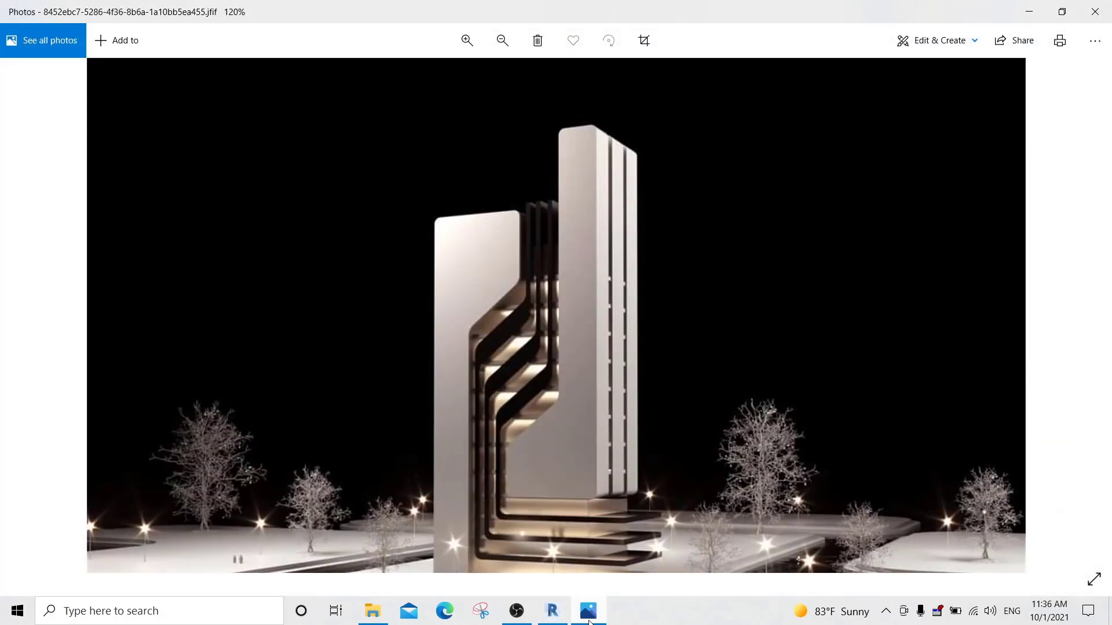
{"action": "left_click", "coordinate": [588, 611]}
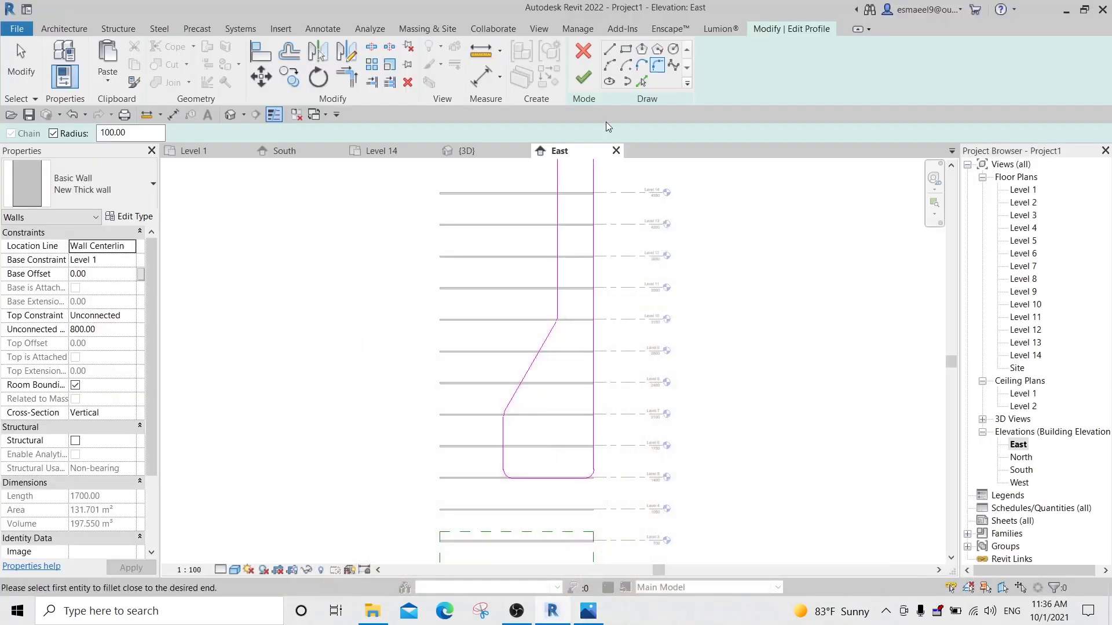
{"action": "left_click", "coordinate": [584, 75]}
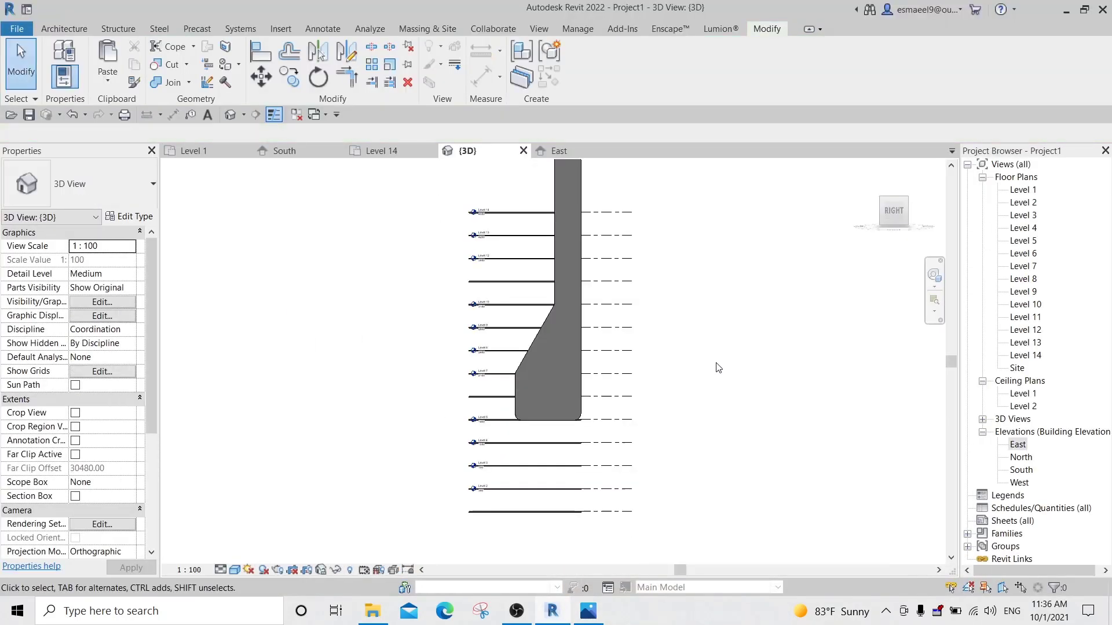
Examine the reshaped thick wall in the 3D view and compare it with the reference image.
{"action": "scroll", "coordinate": [717, 367], "scroll_direction": "down", "scroll_amount": 3}
{"action": "middle_click_drag", "start_coordinate": [717, 367], "coordinate": [600, 362], "text": "shift"}
{"action": "scroll", "coordinate": [618, 338], "scroll_direction": "up", "scroll_amount": 5}
{"action": "scroll", "coordinate": [620, 318], "scroll_direction": "down", "scroll_amount": 1}
{"action": "left_click", "coordinate": [591, 611]}
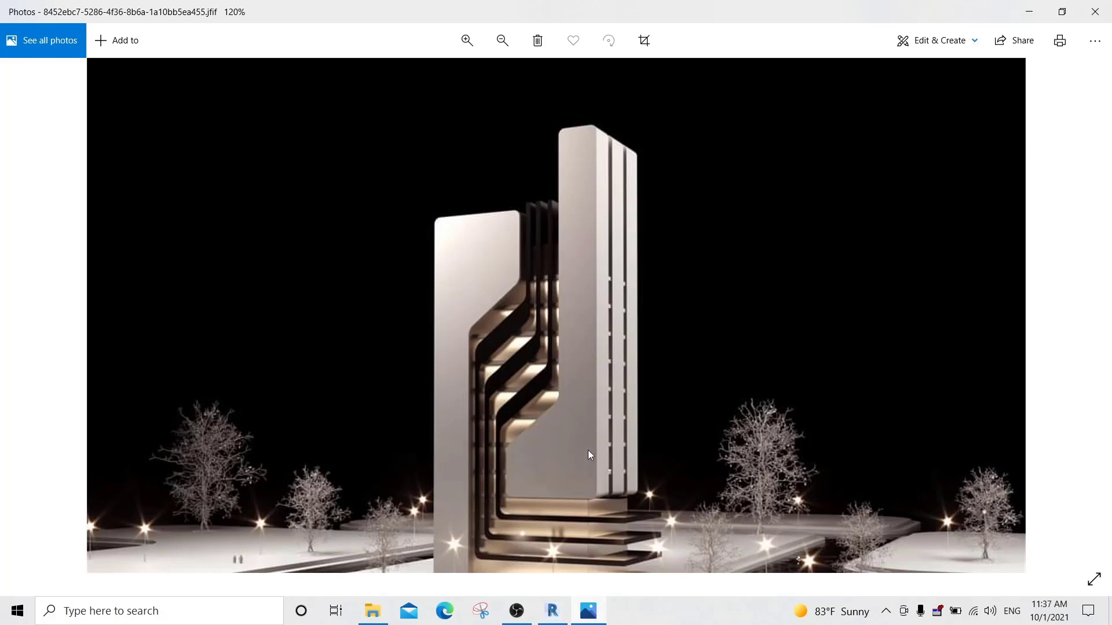
{"action": "left_click", "coordinate": [598, 614]}
Open the Level 6 floor plan at the thick wall's upper corner.
{"action": "double_click", "coordinate": [1034, 192]}
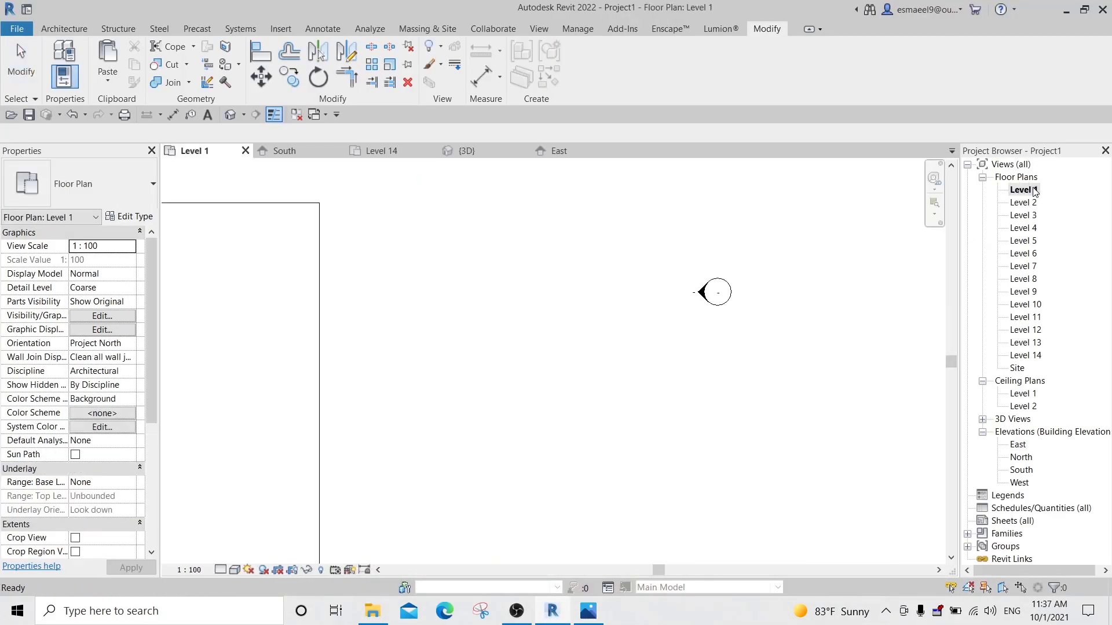
{"action": "double_click", "coordinate": [1029, 218]}
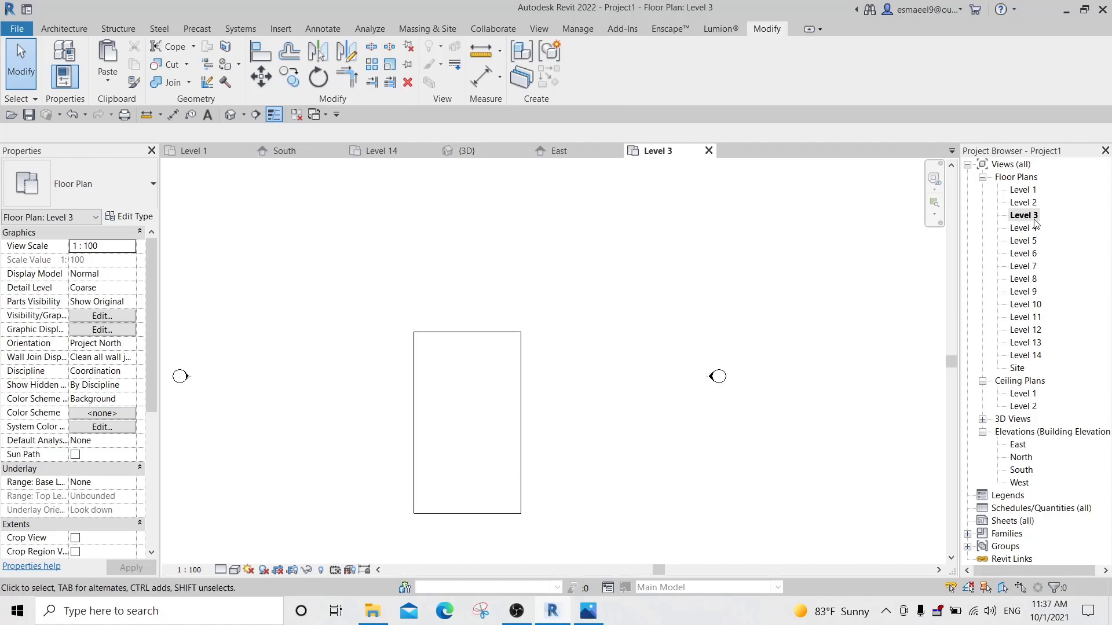
{"action": "double_click", "coordinate": [1024, 253]}
{"action": "scroll", "coordinate": [560, 324], "scroll_direction": "up", "scroll_amount": 3}
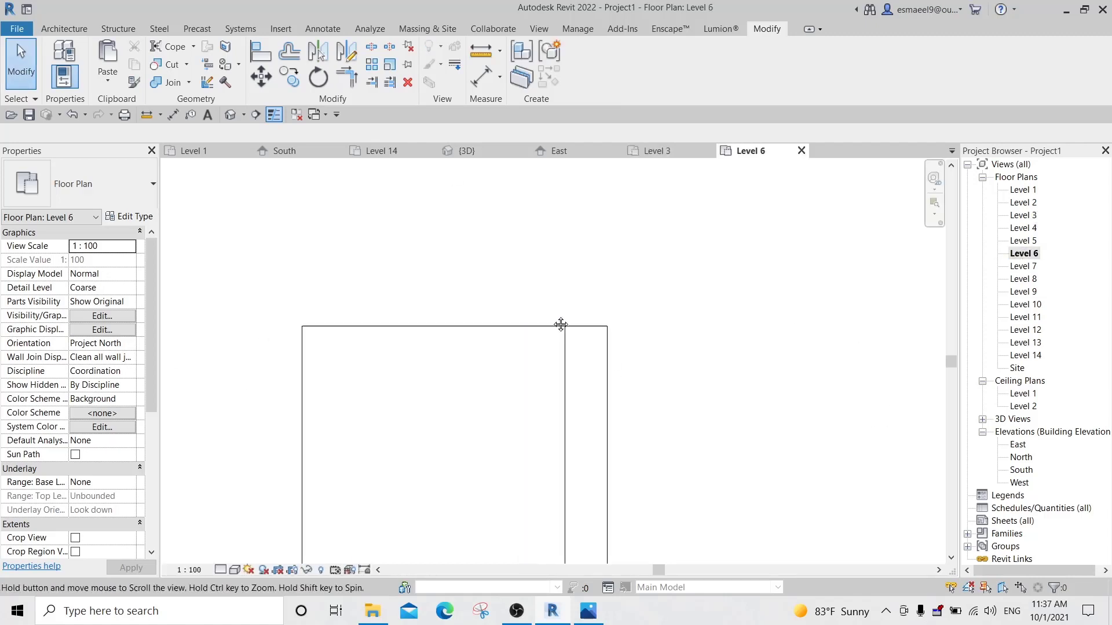
Temporarily hide the thick wall in the Level 6 plan to expose the floor slab's edge.
{"action": "middle_click_drag", "start_coordinate": [561, 324], "coordinate": [621, 327]}
{"action": "left_click", "coordinate": [674, 352]}
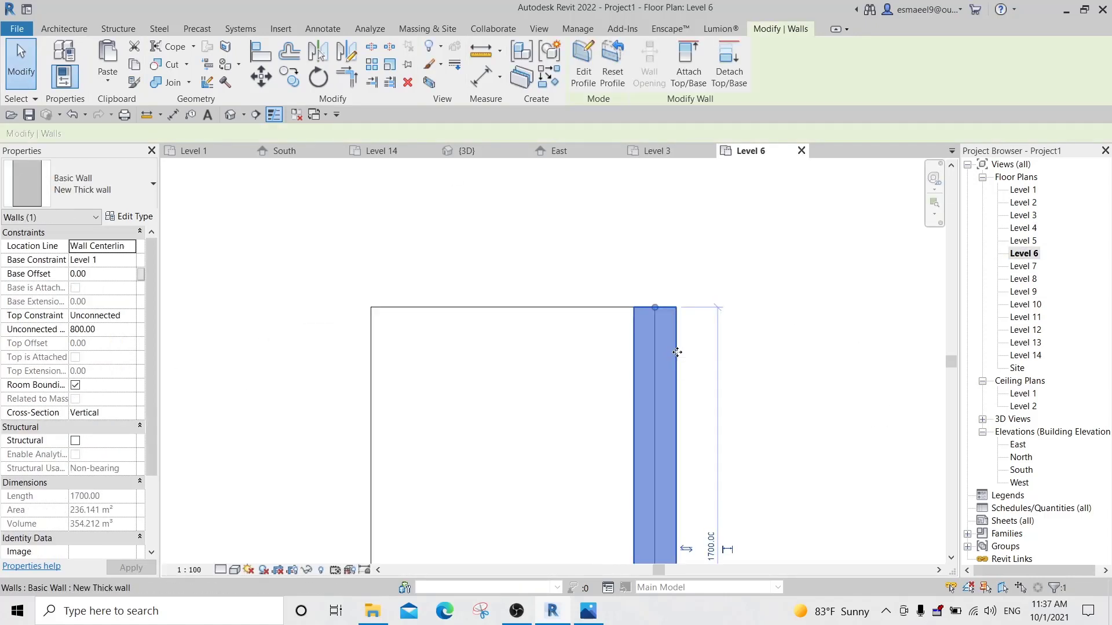
{"action": "key", "text": "h"}
{"action": "key", "text": "h"}
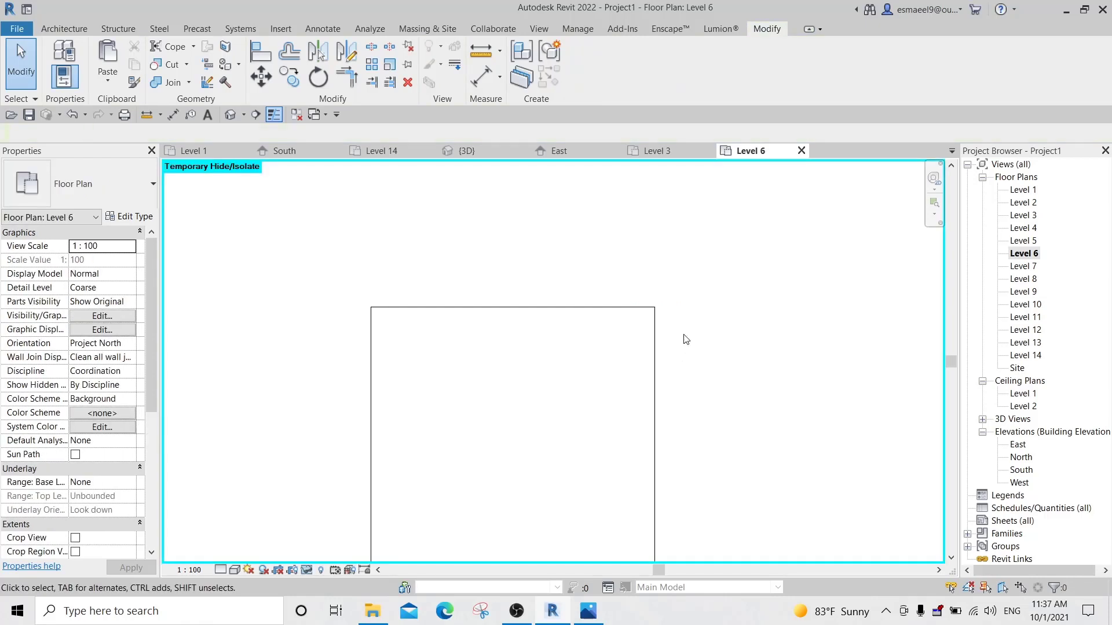
{"action": "middle_click_drag", "start_coordinate": [676, 336], "coordinate": [707, 300]}
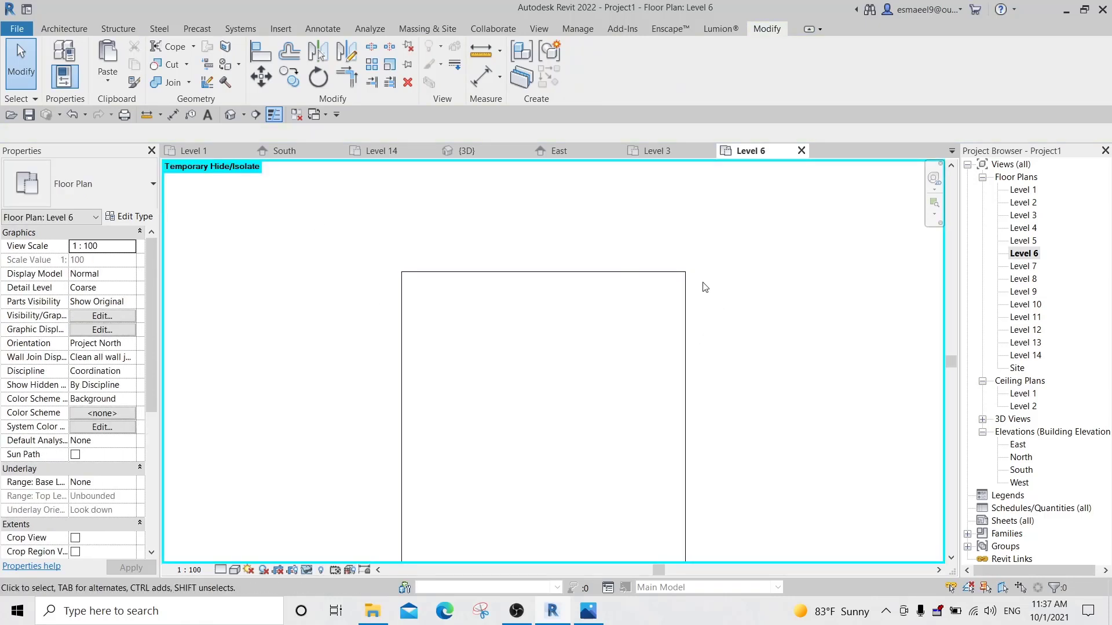
Place an aligned dimension across the floor slab's width between its two side edges, and restore the temporarily hidden wall.
{"action": "key", "text": "d"}
{"action": "key", "text": "i"}
{"action": "left_click", "coordinate": [685, 287]}
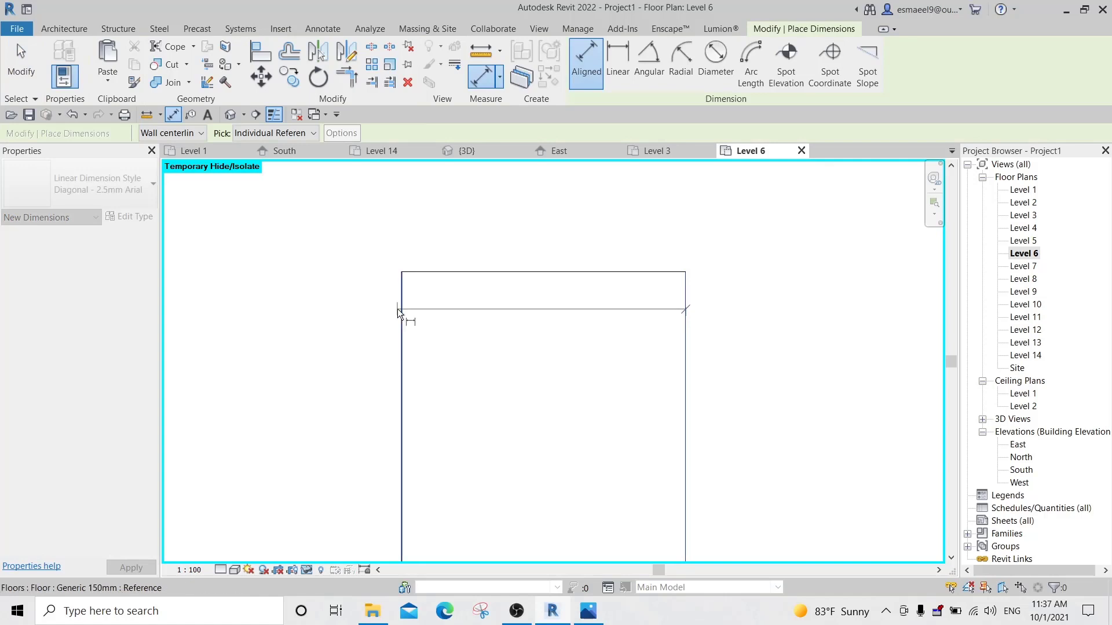
{"action": "left_click", "coordinate": [398, 313]}
{"action": "left_click", "coordinate": [457, 307]}
{"action": "scroll", "coordinate": [560, 293], "scroll_direction": "up", "scroll_amount": 2}
{"action": "scroll", "coordinate": [627, 286], "scroll_direction": "down", "scroll_amount": 1}
{"action": "key", "text": "Escape"}
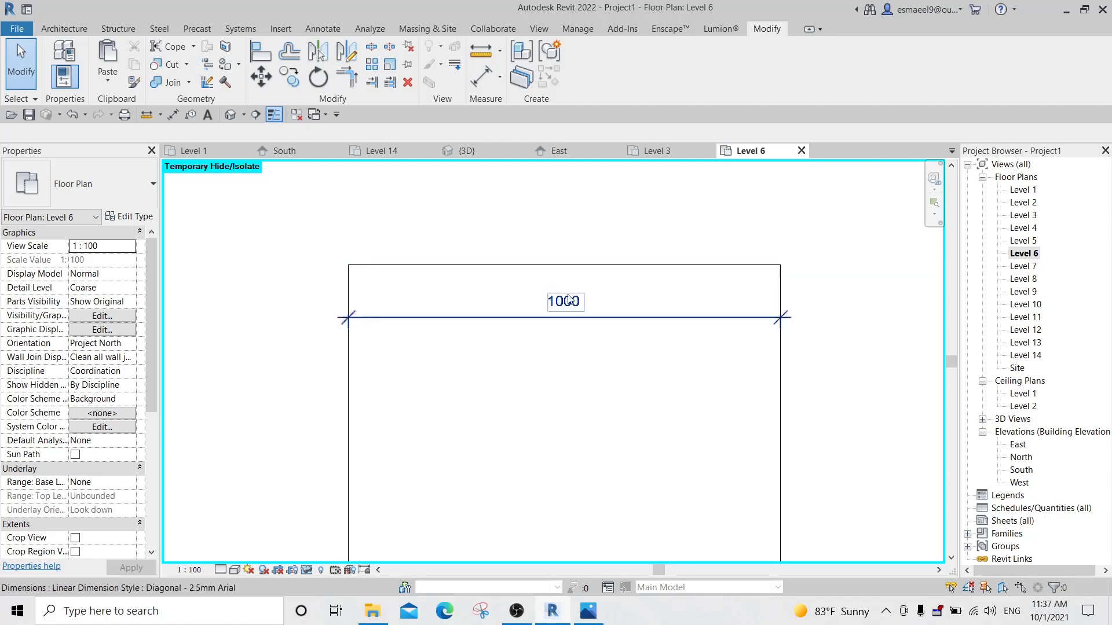
{"action": "key", "text": "h"}
{"action": "key", "text": "r"}
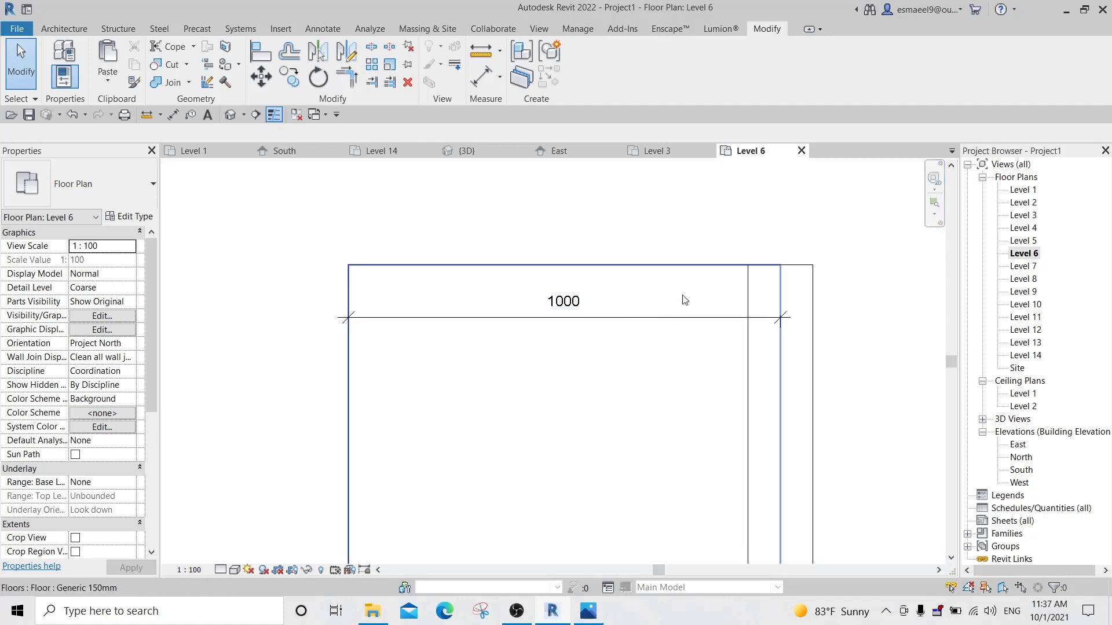
Copy the thick wall twice, centring one copy on the slab's opposite side edge and one at the midpoint of its upper edge.
{"action": "left_click", "coordinate": [794, 290]}
{"action": "scroll", "coordinate": [793, 290], "scroll_direction": "up", "scroll_amount": 3}
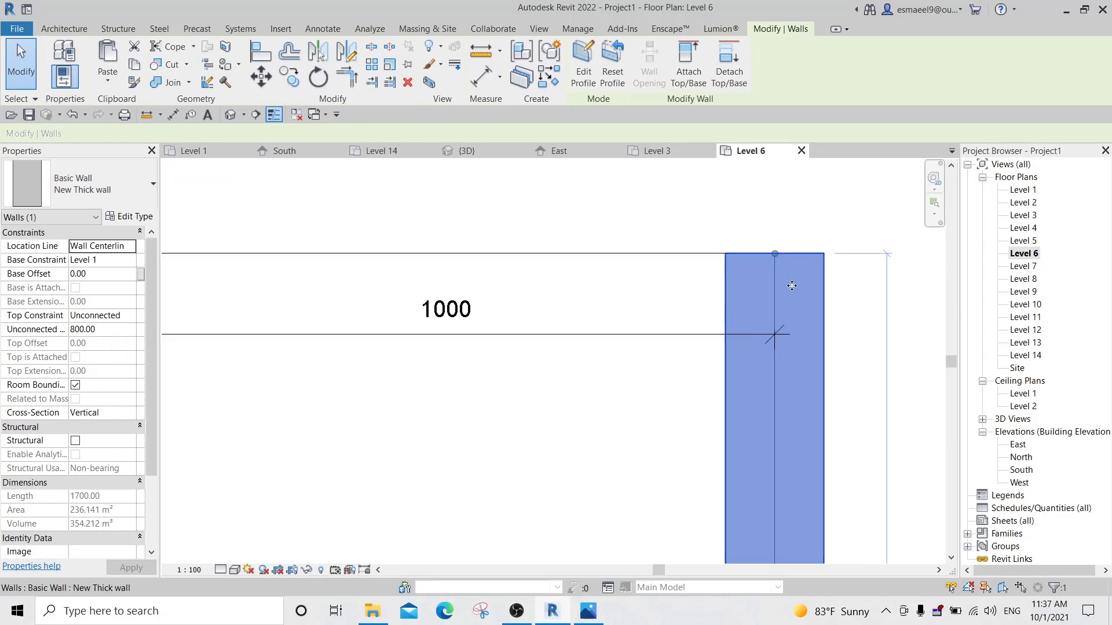
{"action": "scroll", "coordinate": [793, 289], "scroll_direction": "down", "scroll_amount": 3}
{"action": "middle_click_drag", "start_coordinate": [793, 285], "coordinate": [786, 214]}
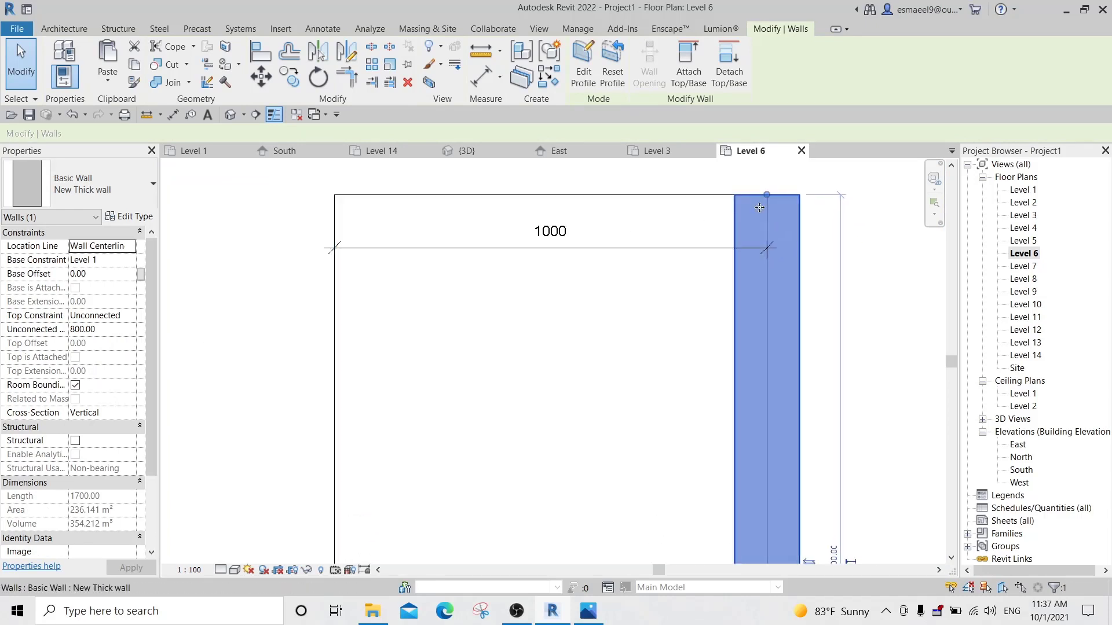
{"action": "key", "text": "c"}
{"action": "key", "text": "o"}
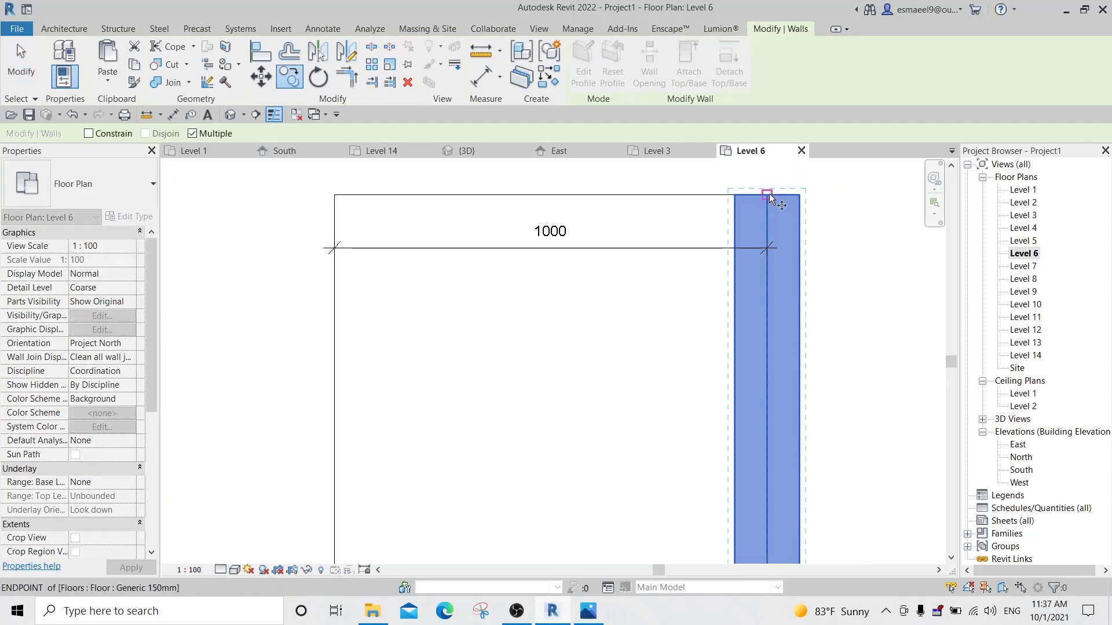
{"action": "left_click", "coordinate": [766, 195]}
{"action": "left_click", "coordinate": [345, 196]}
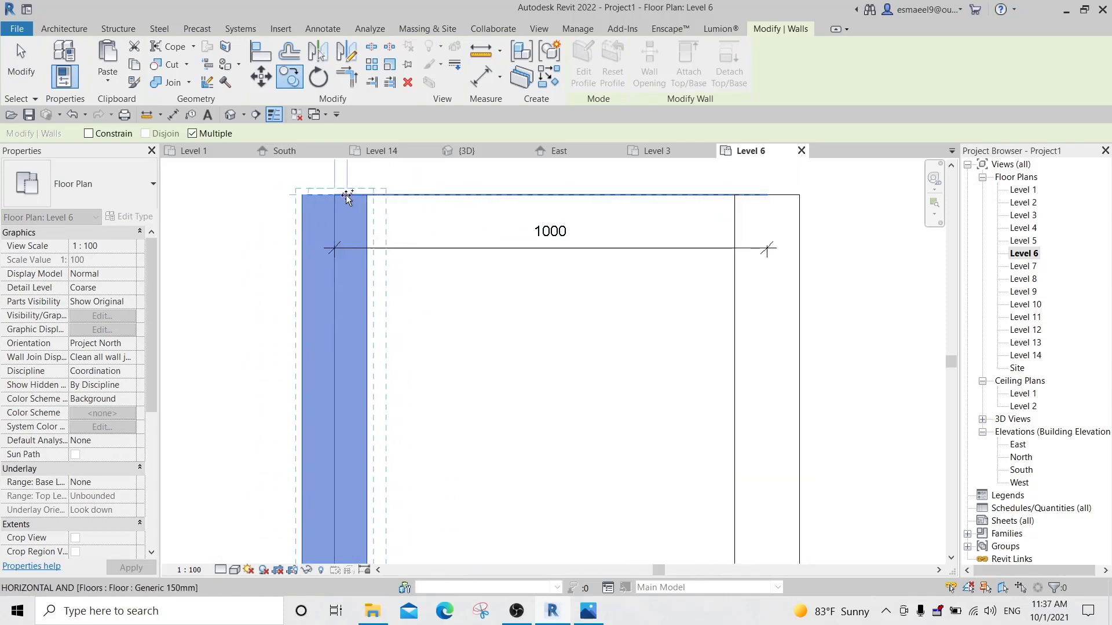
{"action": "left_click", "coordinate": [550, 195]}
{"action": "key", "text": "Escape"}
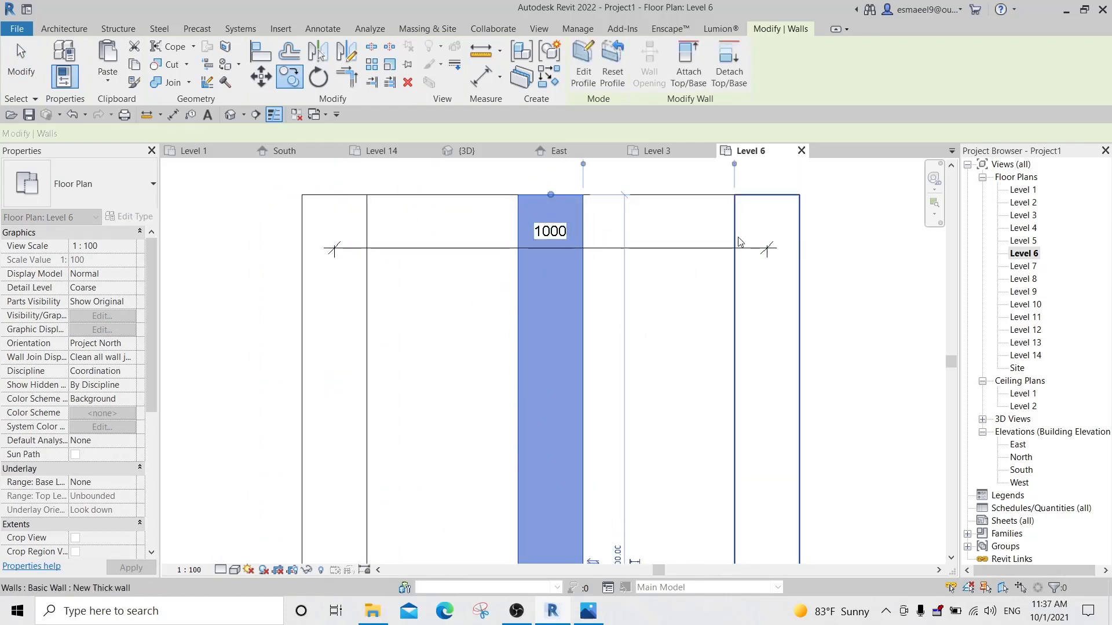
Set the structure layer thickness of the New Thick wall type to 300.
{"action": "left_click", "coordinate": [757, 230]}
{"action": "left_click", "coordinate": [129, 216]}
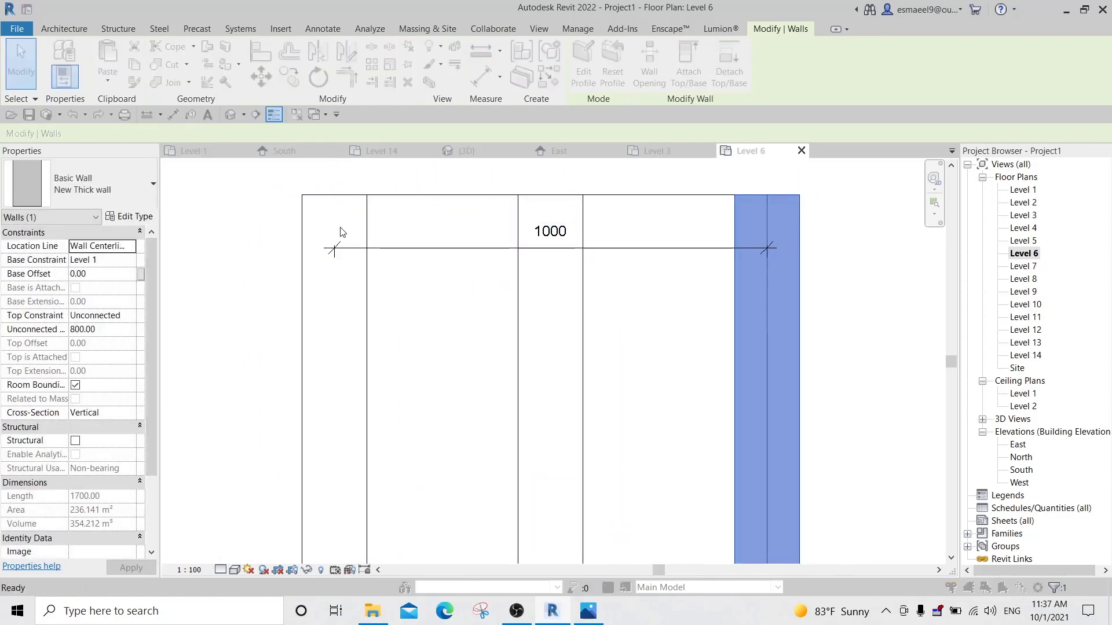
{"action": "left_click", "coordinate": [406, 205]}
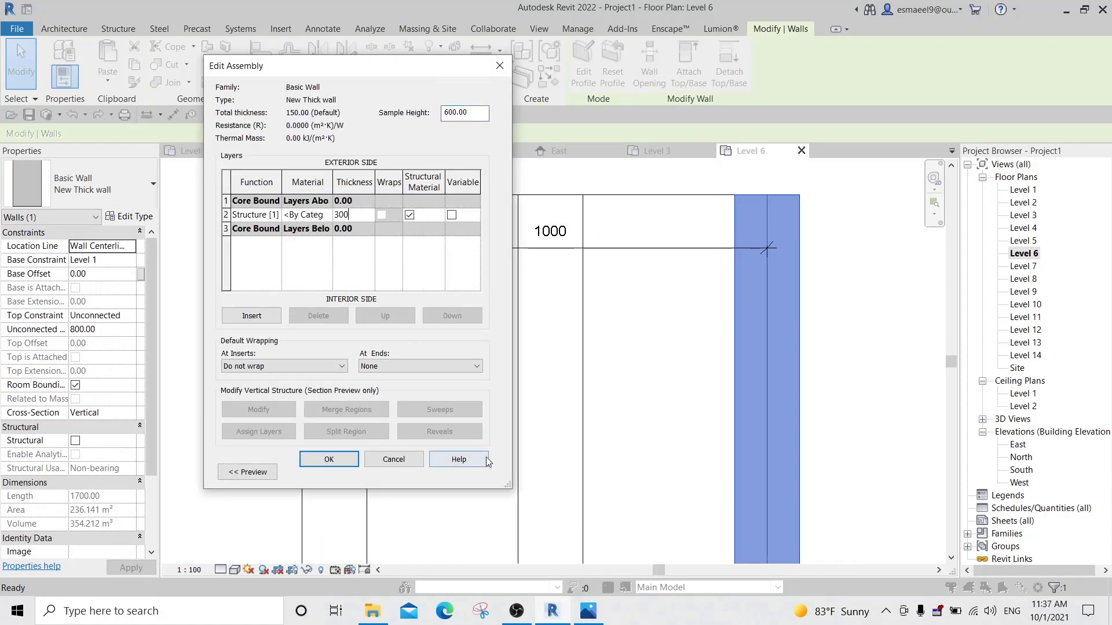
{"action": "left_click", "coordinate": [343, 463]}
{"action": "left_click", "coordinate": [473, 472]}
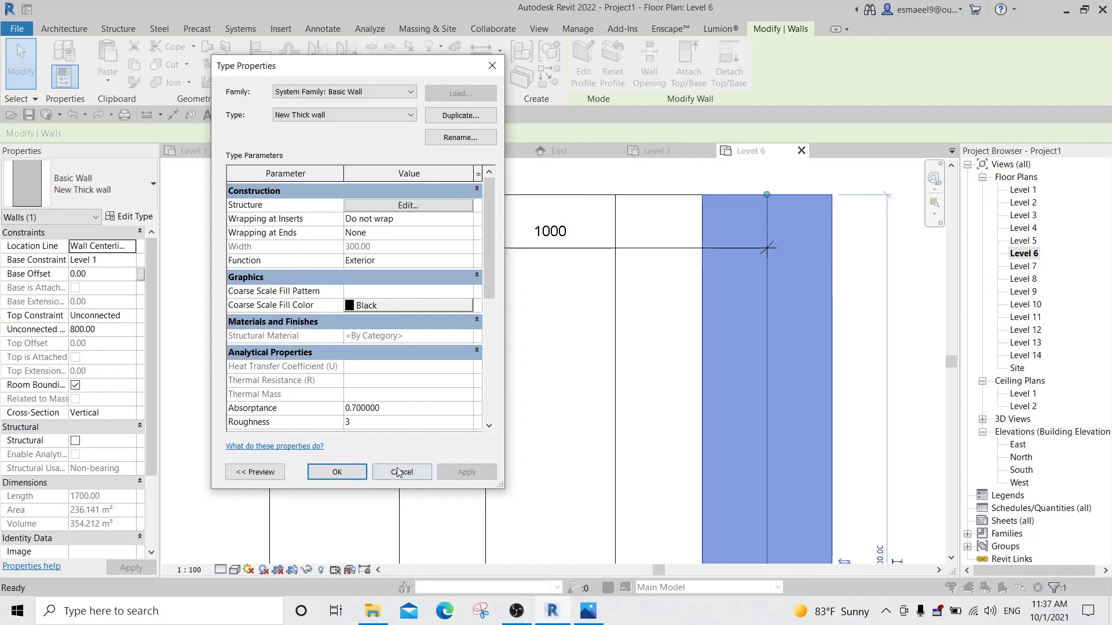
{"action": "left_click", "coordinate": [336, 472]}
{"action": "scroll", "coordinate": [662, 287], "scroll_direction": "down", "scroll_amount": 2}
{"action": "key", "text": "Escape"}
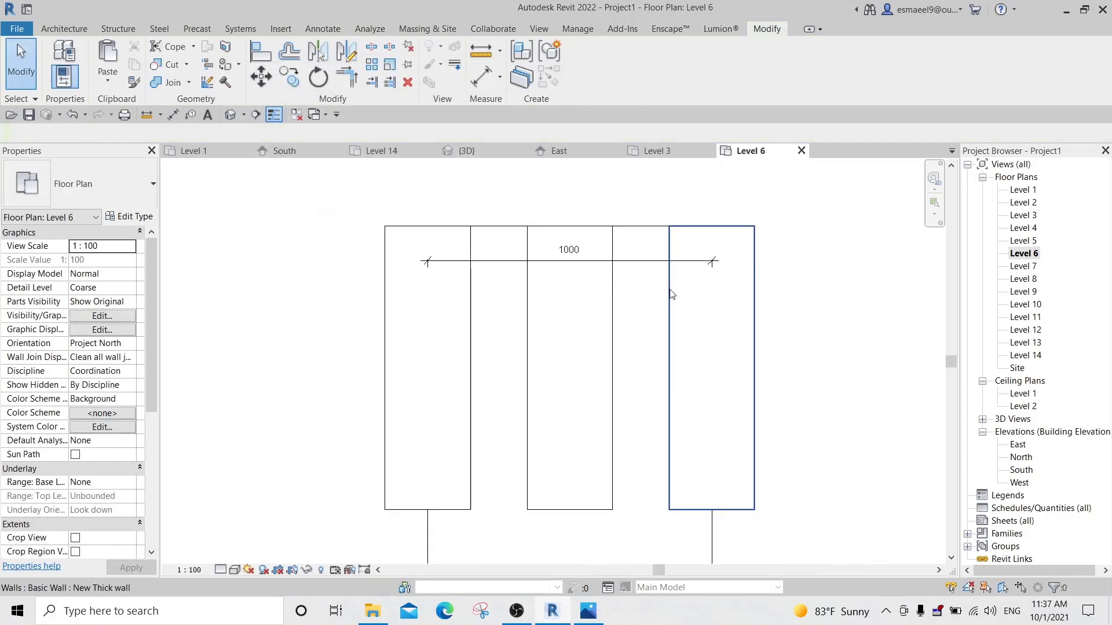
Examine the three thick walls and the gaps between them in the 3D view.
{"action": "key", "text": "d"}
{"action": "scroll", "coordinate": [722, 313], "scroll_direction": "down", "scroll_amount": 2}
{"action": "middle_click_drag", "start_coordinate": [722, 314], "coordinate": [751, 322], "text": "shift"}
{"action": "middle_click_drag", "start_coordinate": [750, 322], "coordinate": [640, 506]}
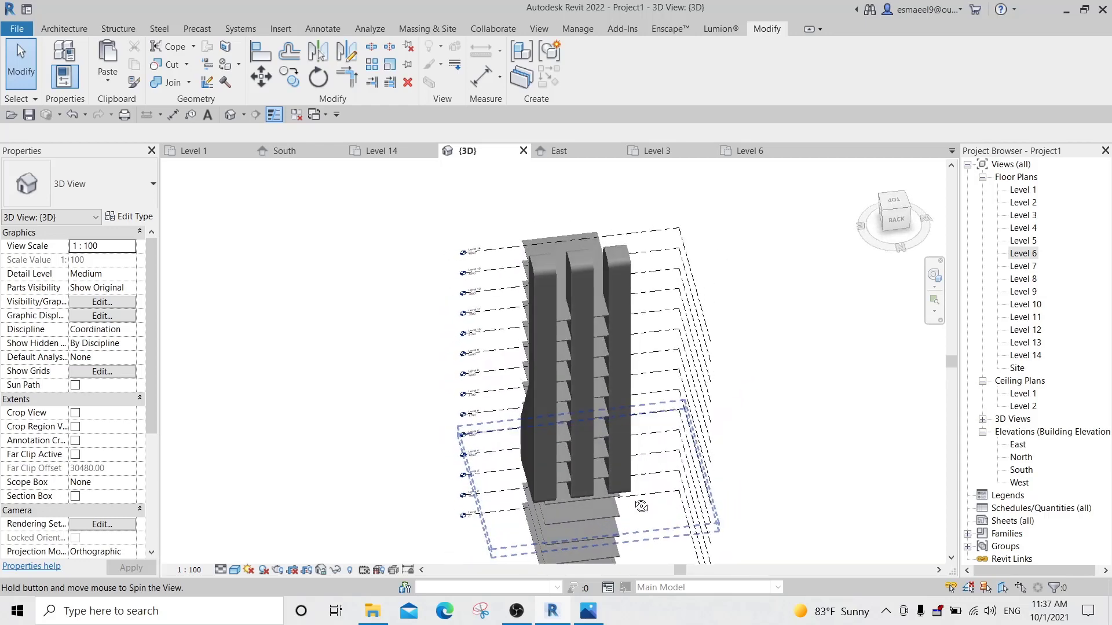
{"action": "scroll", "coordinate": [577, 432], "scroll_direction": "up", "scroll_amount": 2}
{"action": "middle_click_drag", "start_coordinate": [576, 429], "coordinate": [550, 334]}
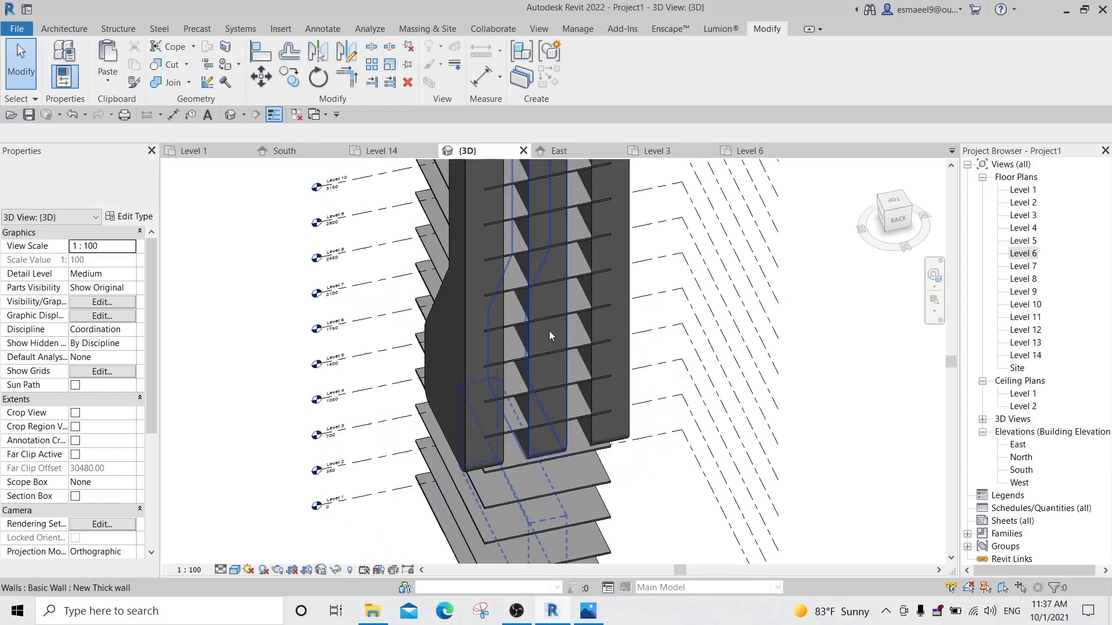
Move all three thick walls together in the Level 6 plan by 100, outward past the slab's upper edge.
{"action": "double_click", "coordinate": [1021, 254]}
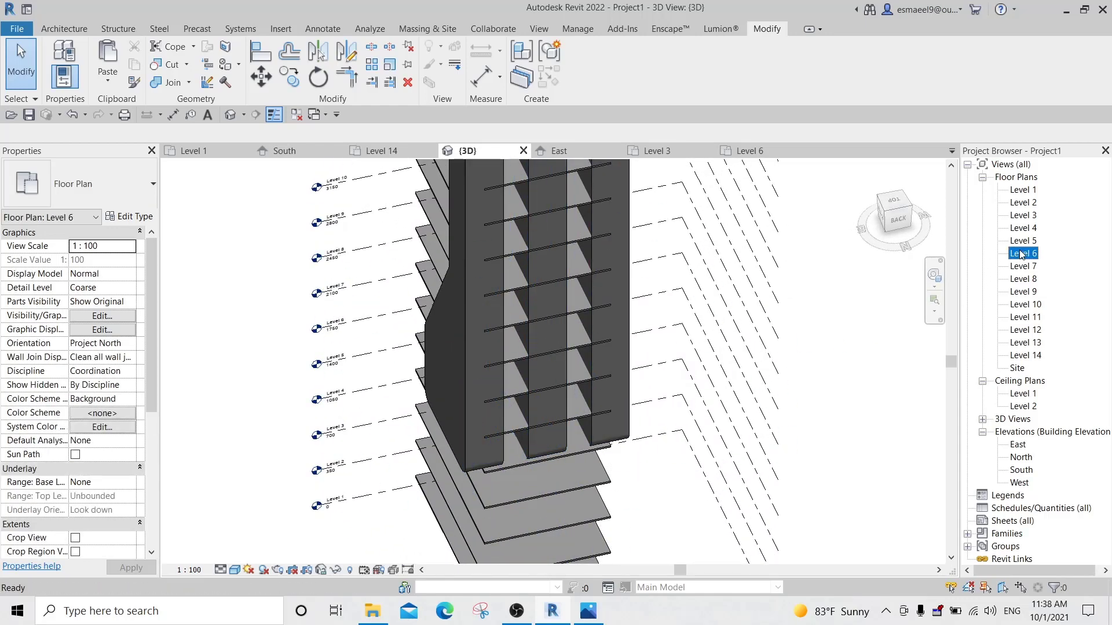
{"action": "left_click", "coordinate": [732, 253]}
{"action": "left_click", "coordinate": [573, 301], "text": "ctrl"}
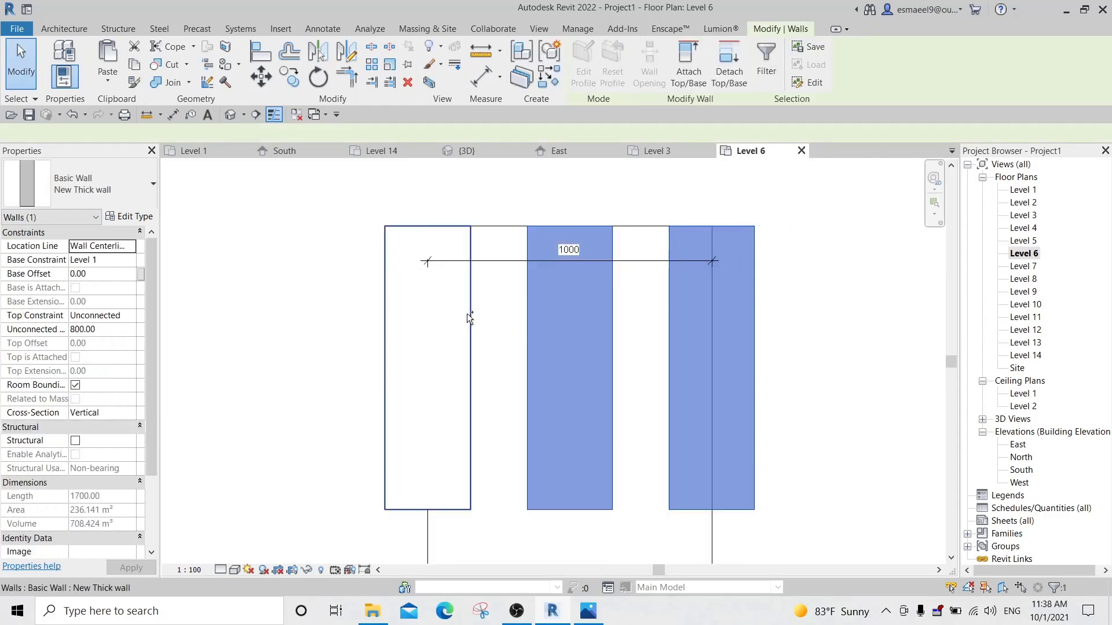
{"action": "left_click", "coordinate": [467, 315], "text": "ctrl"}
{"action": "key", "text": "m"}
{"action": "key", "text": "v"}
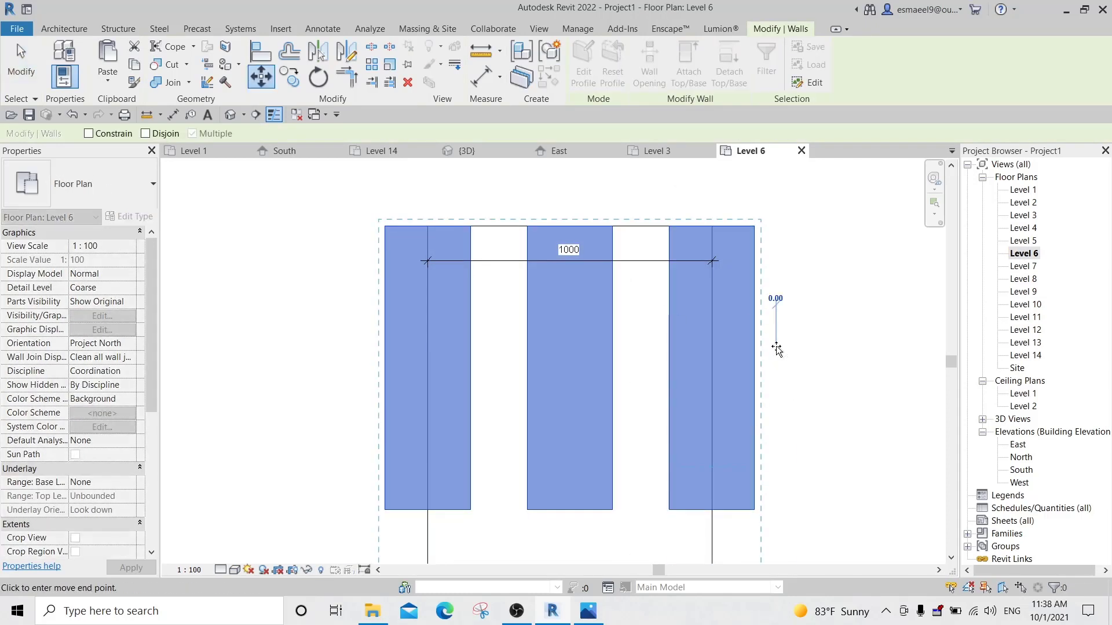
{"action": "left_click", "coordinate": [776, 347]}
{"action": "type", "text": "100"}
{"action": "key", "text": "Return"}
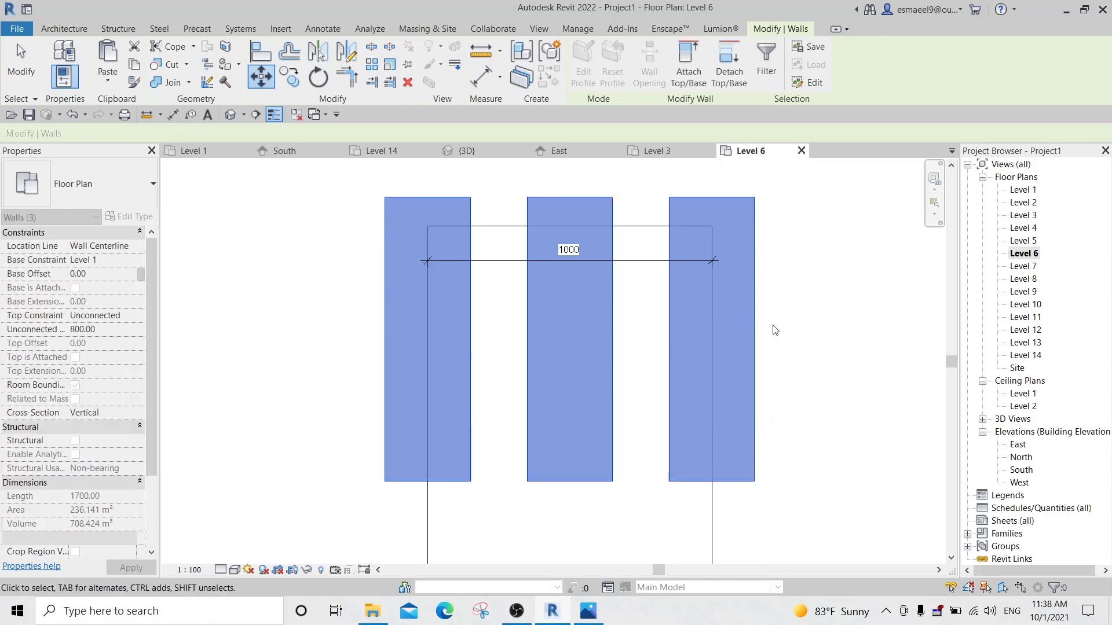
{"action": "key", "text": "Escape"}
Move the right-hand thick wall 50 toward the middle wall.
{"action": "left_click", "coordinate": [723, 229]}
{"action": "scroll", "coordinate": [787, 223], "scroll_direction": "up", "scroll_amount": 1}
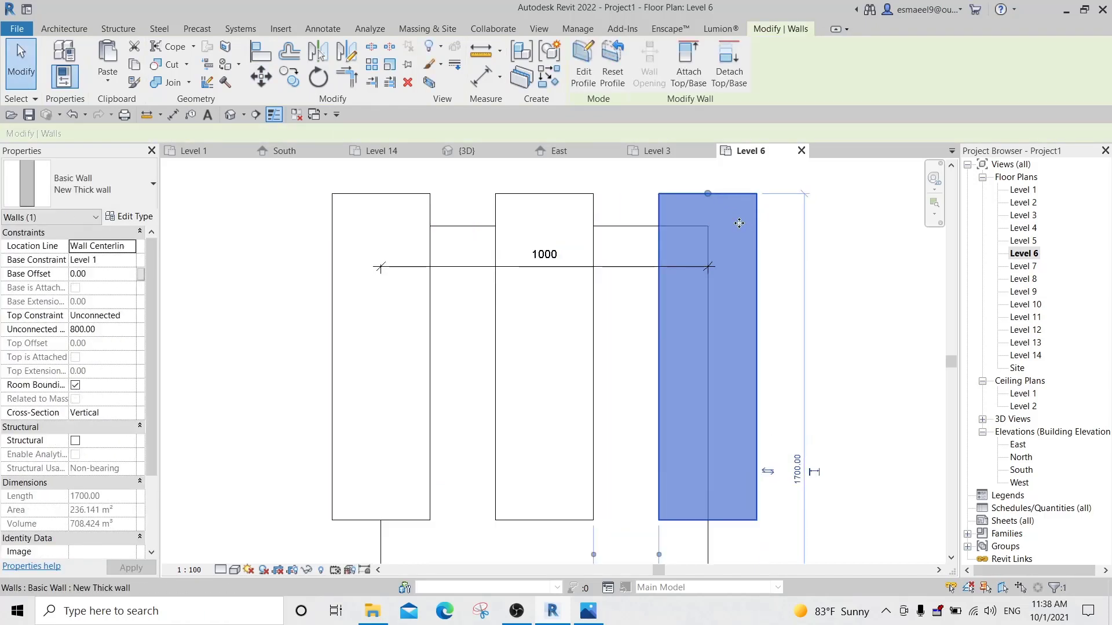
{"action": "middle_click_drag", "start_coordinate": [741, 345], "coordinate": [718, 216]}
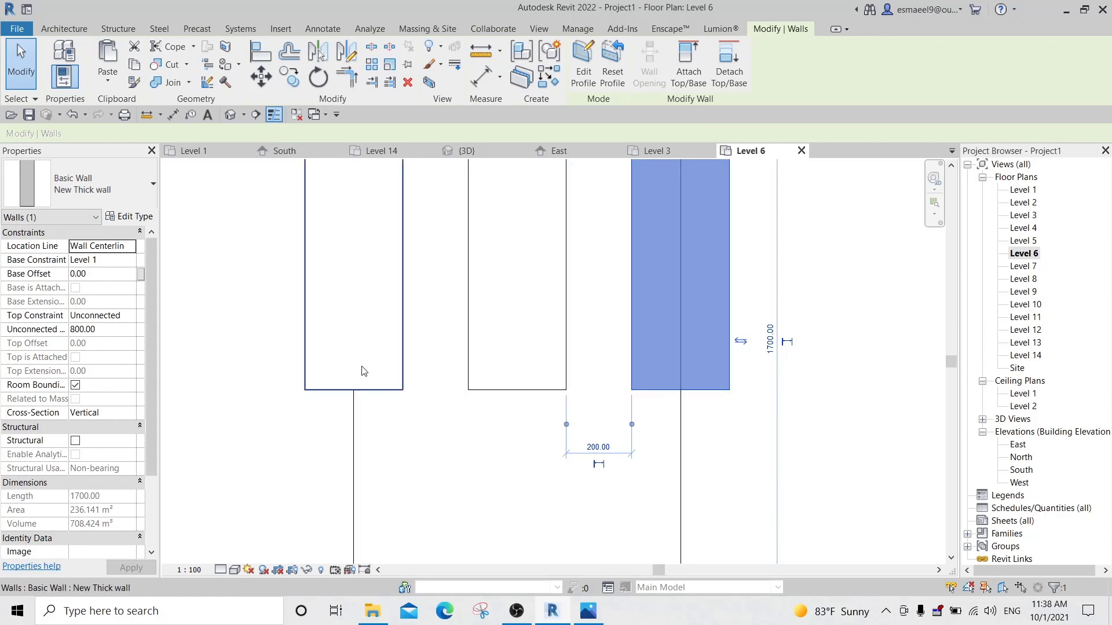
{"action": "type", "text": "mv"}
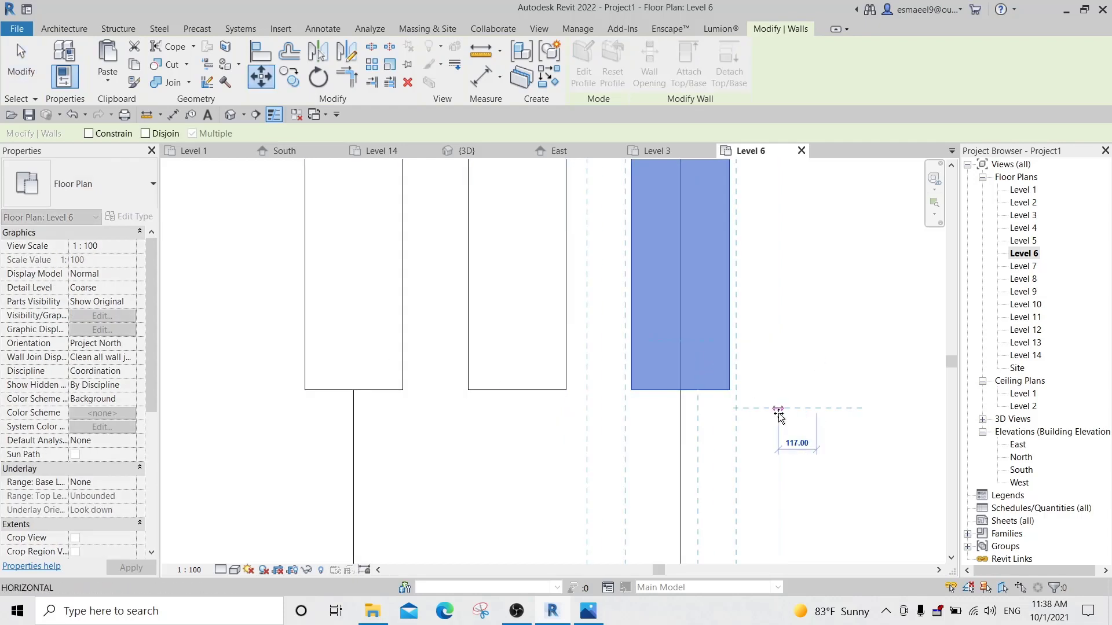
{"action": "type", "text": "50"}
{"action": "key", "text": "Return"}
Move the left-hand thick wall 50 toward the middle wall.
{"action": "left_click", "coordinate": [347, 351]}
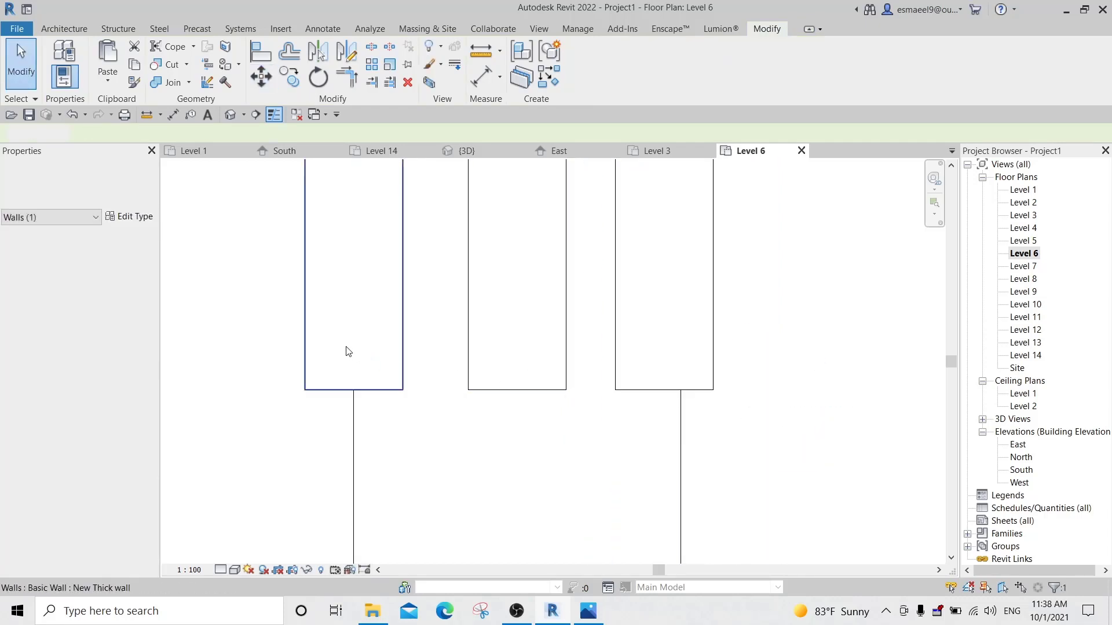
{"action": "key", "text": "m"}
{"action": "key", "text": "v"}
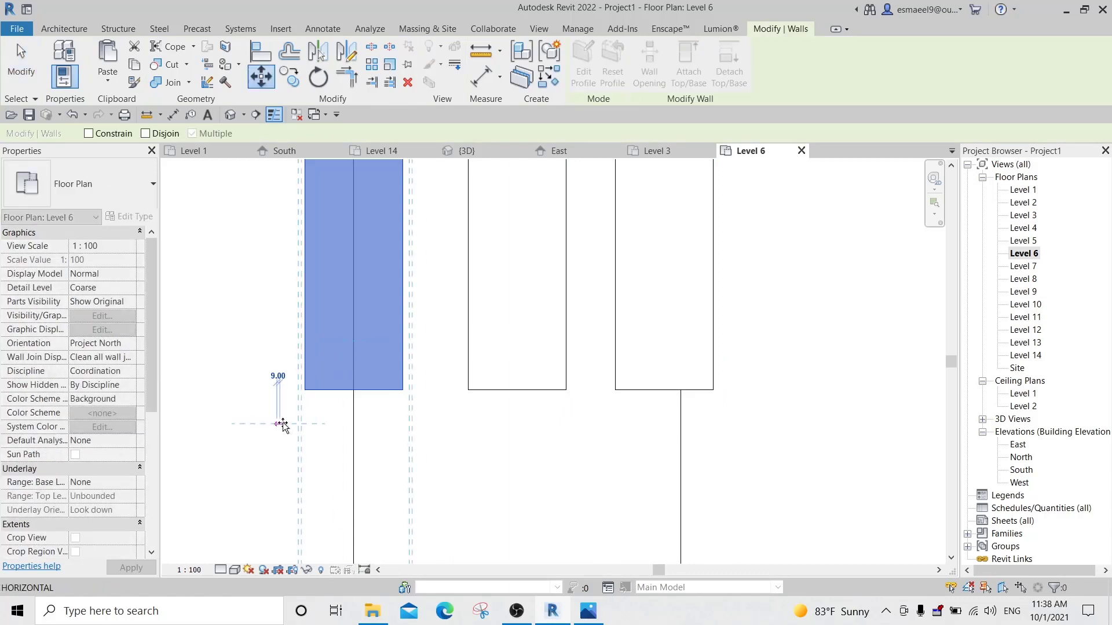
{"action": "left_click", "coordinate": [278, 424]}
{"action": "type", "text": "50"}
{"action": "key", "text": "Return"}
{"action": "key", "text": "Escape"}
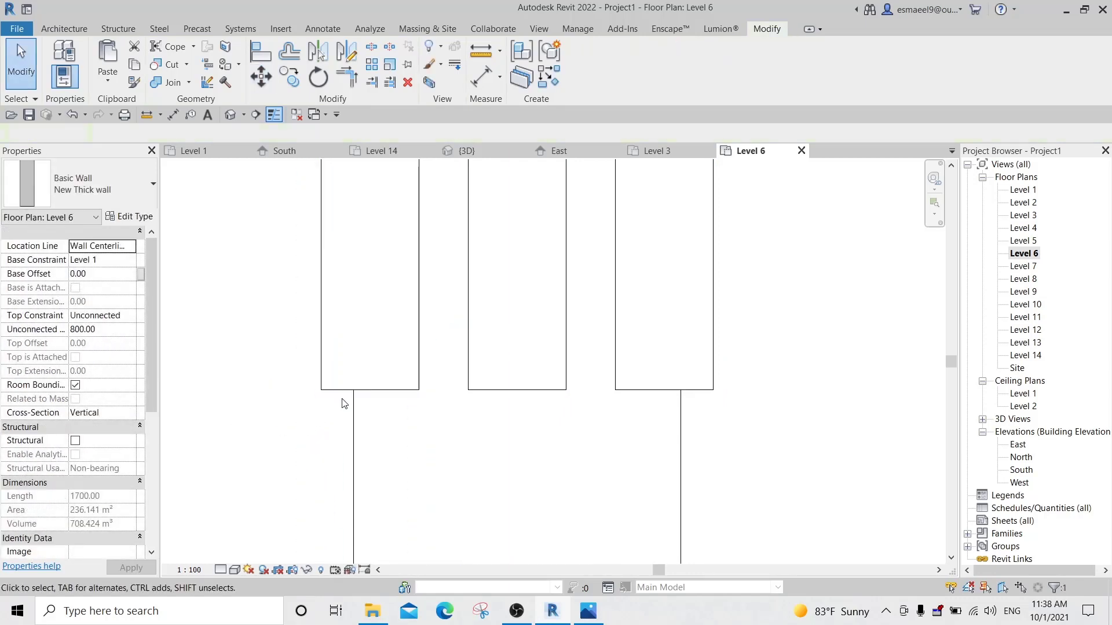
Check the wall spacing in 3D and set the New Thick wall type's structure layer thickness to 350 from the Level 6 plan.
{"action": "key", "text": "ctrl+Tab"}
{"action": "middle_click_drag", "start_coordinate": [603, 415], "coordinate": [539, 429], "text": "shift"}
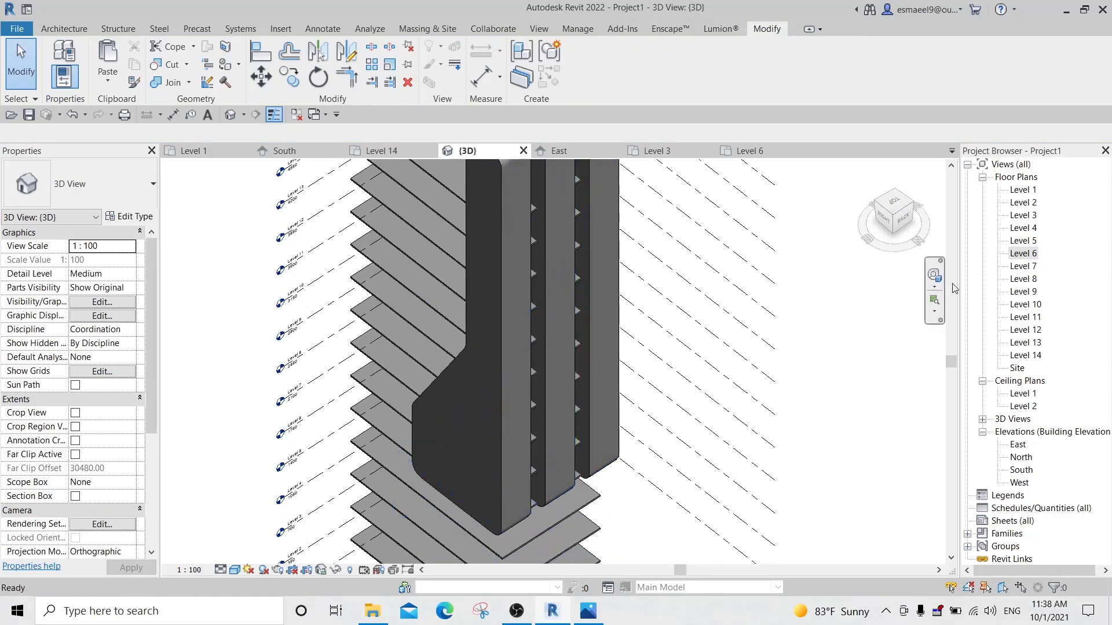
{"action": "double_click", "coordinate": [1014, 255]}
{"action": "left_click", "coordinate": [668, 336]}
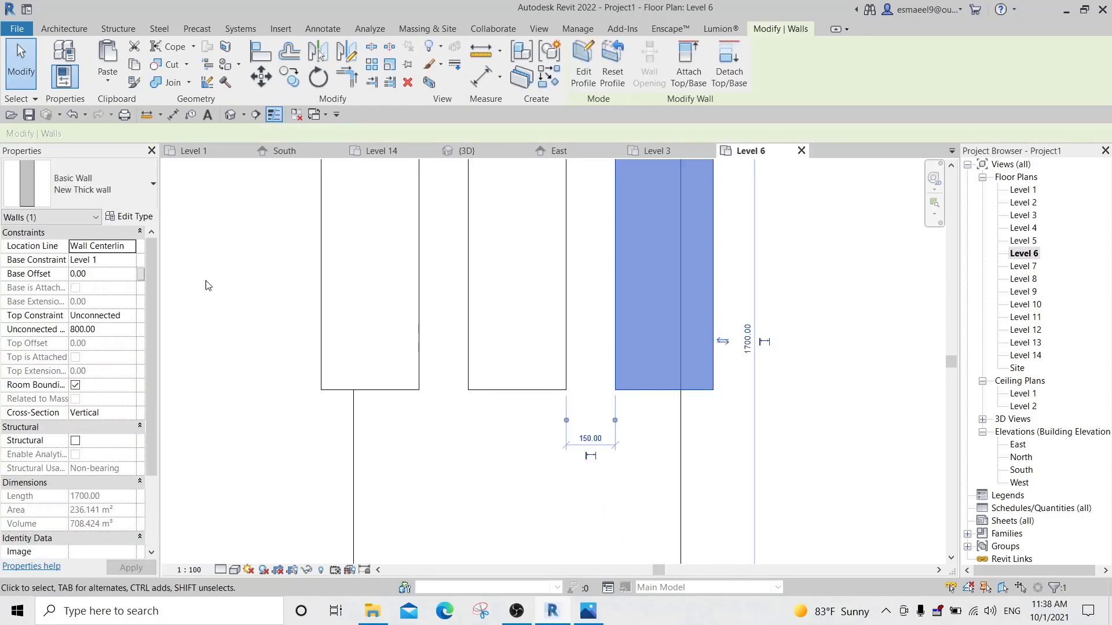
{"action": "left_click", "coordinate": [132, 216]}
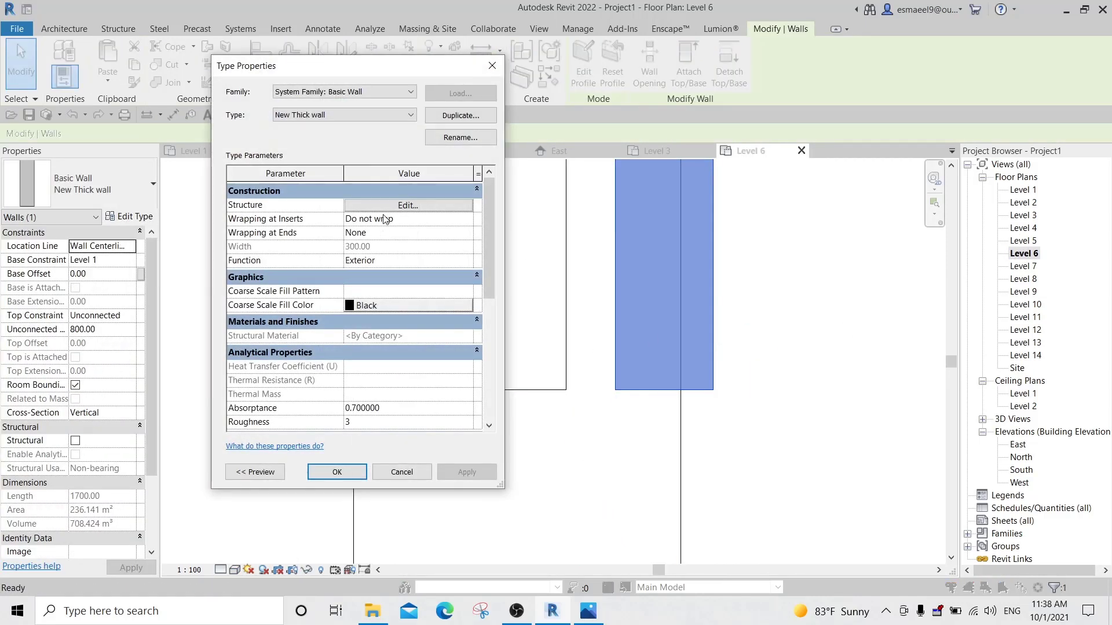
{"action": "left_click", "coordinate": [414, 222]}
{"action": "left_click", "coordinate": [366, 213]}
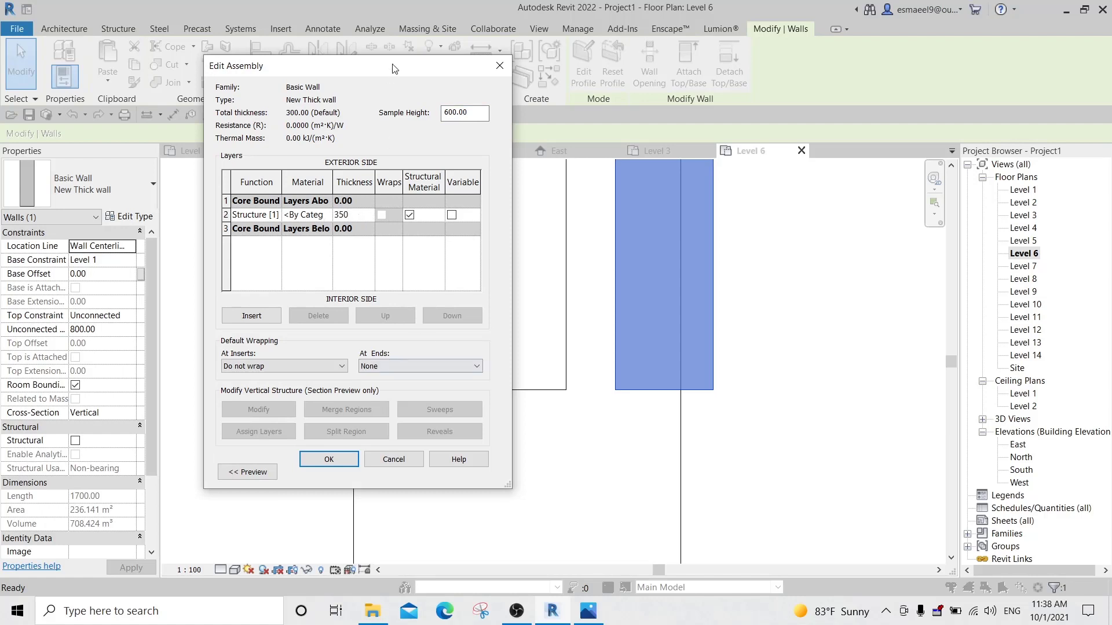
{"action": "left_click_drag", "start_coordinate": [393, 68], "coordinate": [173, 73]}
{"action": "left_click", "coordinate": [139, 464]}
{"action": "left_click", "coordinate": [243, 476]}
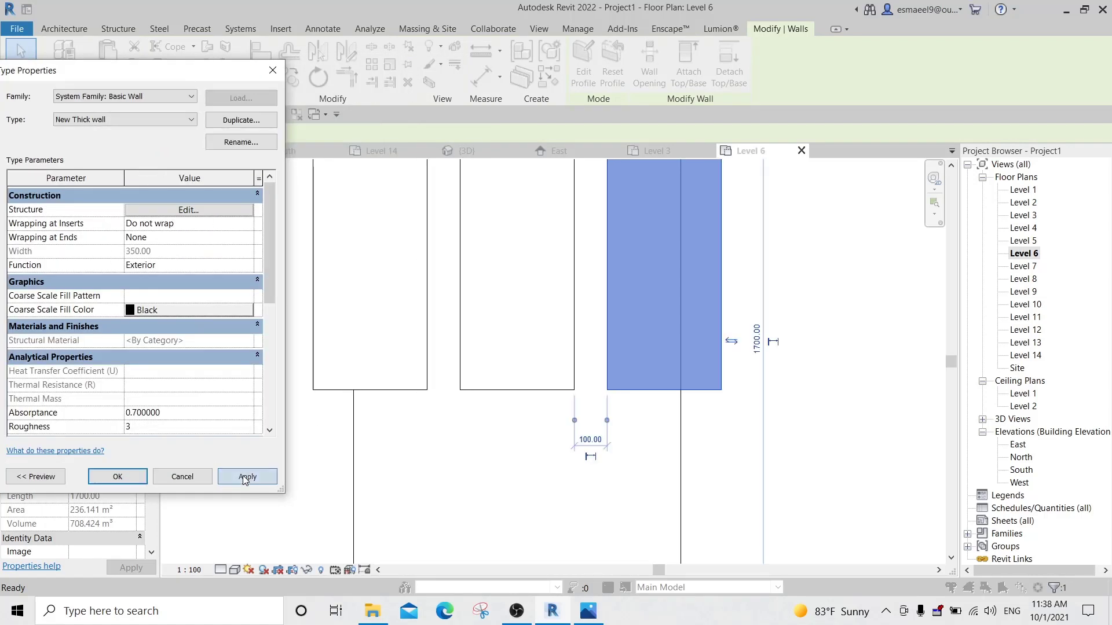
{"action": "left_click", "coordinate": [119, 479]}
Group the three thick side walls into one model group using the default group name in the 3D view.
{"action": "key", "text": "ctrl+Tab"}
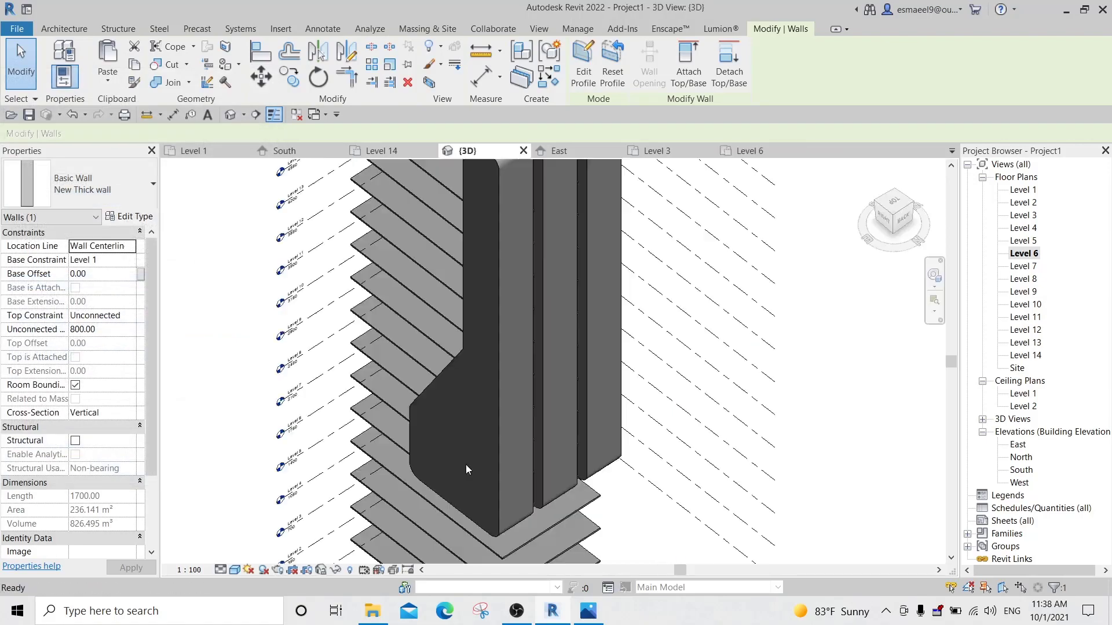
{"action": "middle_click_drag", "start_coordinate": [625, 402], "coordinate": [671, 412], "text": "shift"}
{"action": "scroll", "coordinate": [602, 287], "scroll_direction": "down", "scroll_amount": 3}
{"action": "scroll", "coordinate": [596, 226], "scroll_direction": "up", "scroll_amount": 2}
{"action": "middle_click_drag", "start_coordinate": [556, 405], "coordinate": [582, 400], "text": "shift"}
{"action": "middle_click_drag", "start_coordinate": [571, 220], "coordinate": [557, 297]}
{"action": "left_click", "coordinate": [560, 282]}
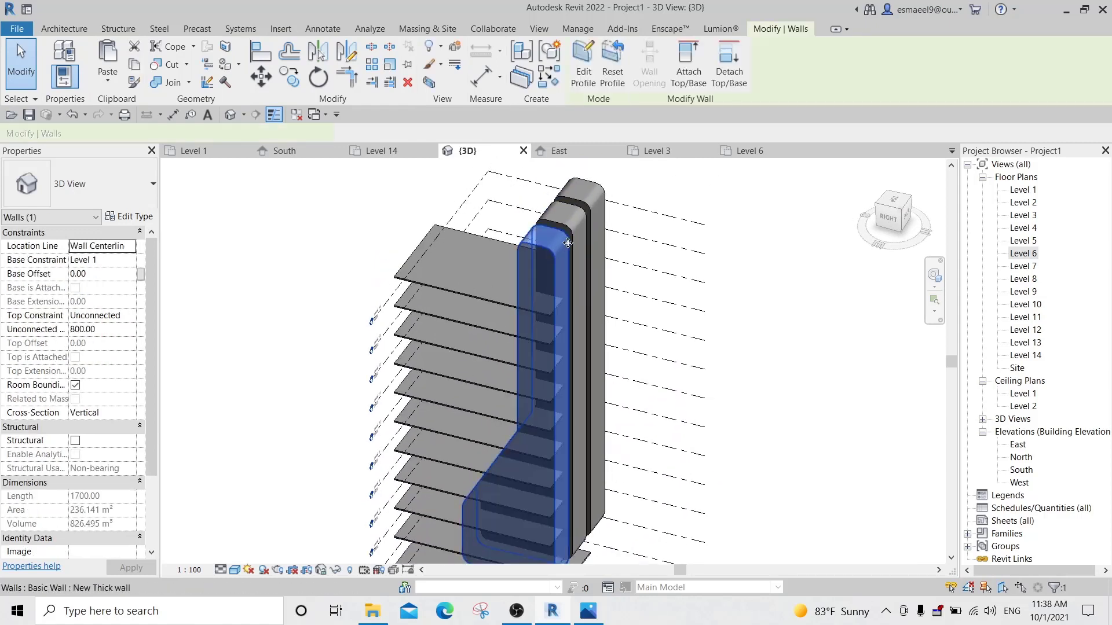
{"action": "left_click", "coordinate": [576, 227], "text": "ctrl"}
{"action": "left_click", "coordinate": [600, 201], "text": "ctrl"}
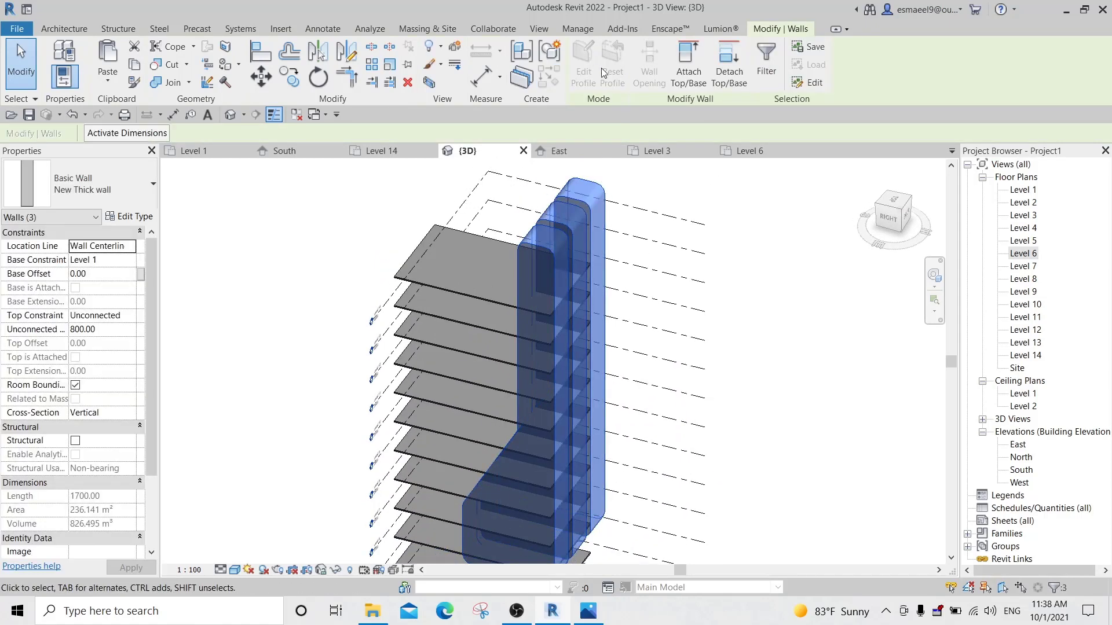
{"action": "left_click", "coordinate": [551, 51]}
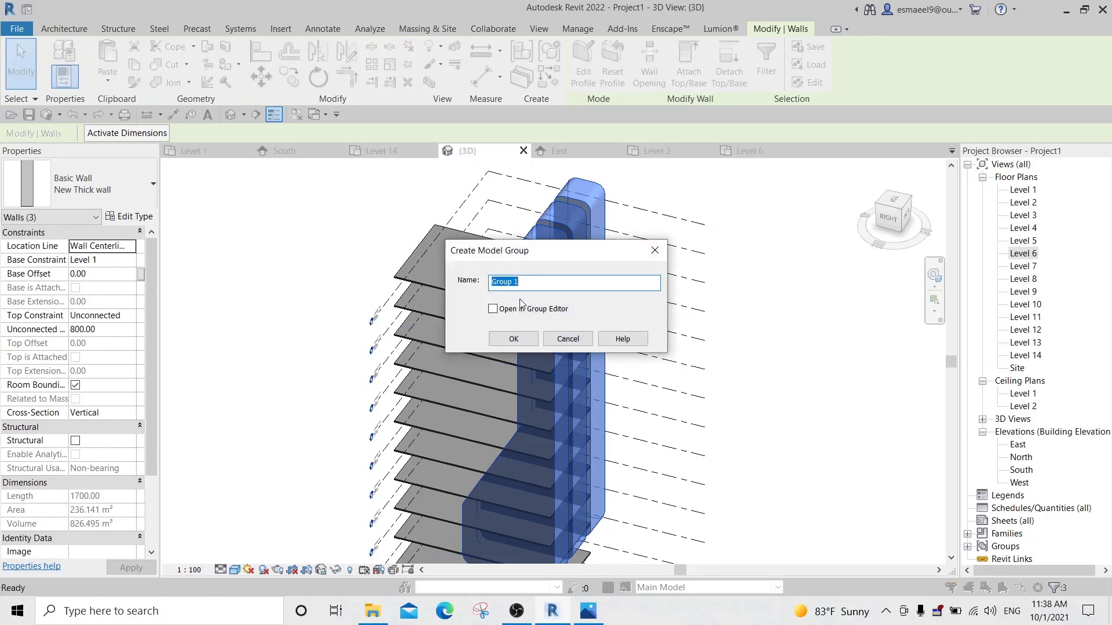
{"action": "left_click", "coordinate": [519, 337]}
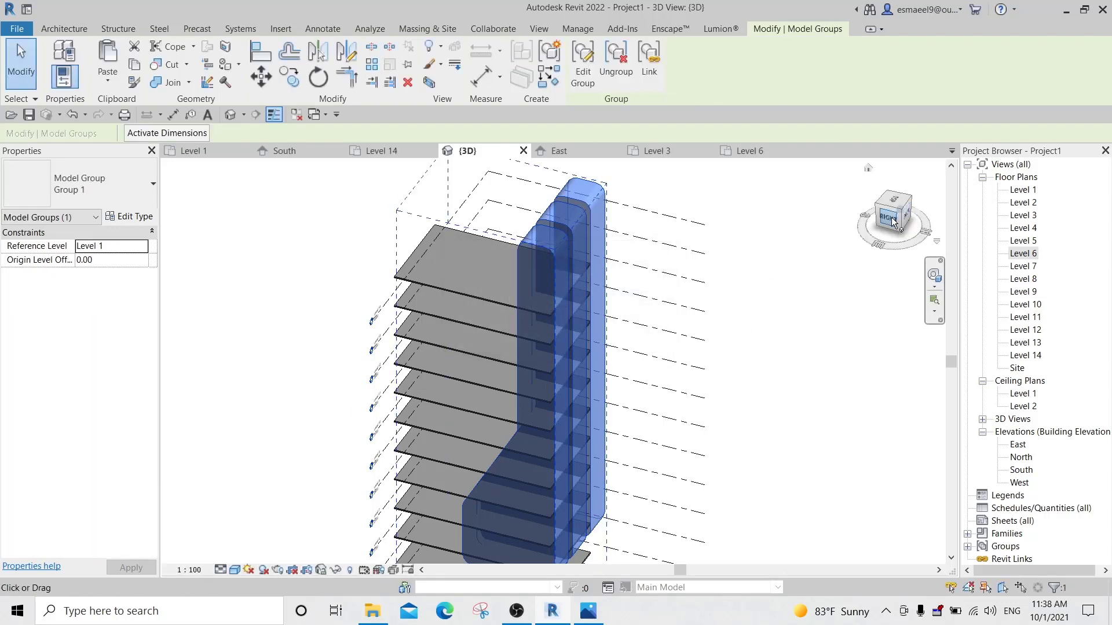
Compare the tower's right side with the reference image and ungroup the three thick walls.
{"action": "left_click", "coordinate": [892, 221]}
{"action": "left_click", "coordinate": [588, 609]}
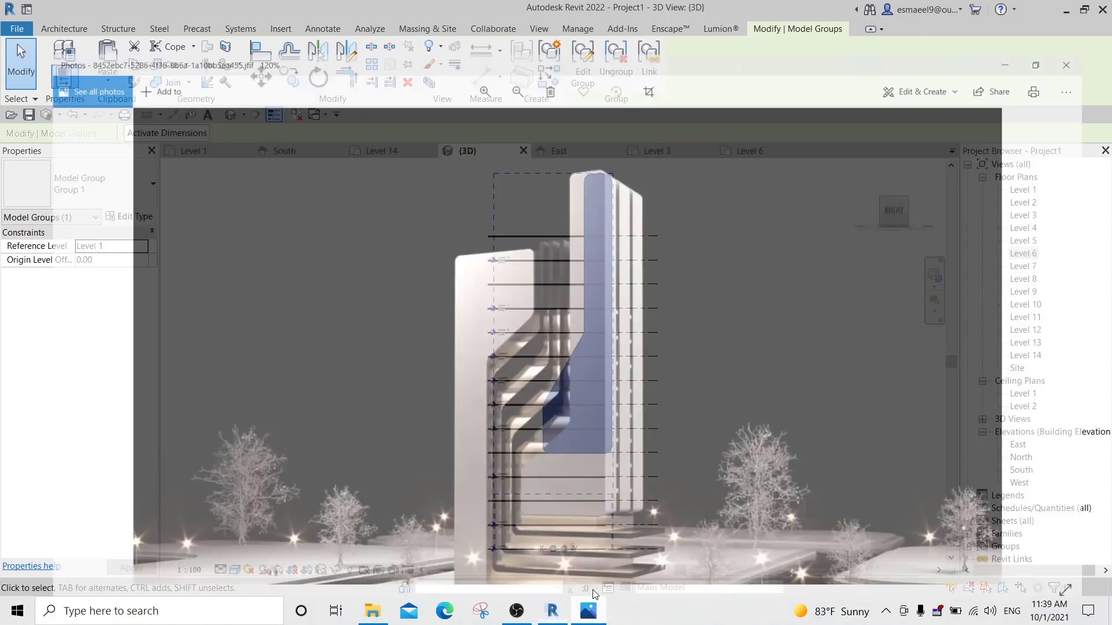
{"action": "scroll", "coordinate": [503, 259], "scroll_direction": "down", "scroll_amount": 1}
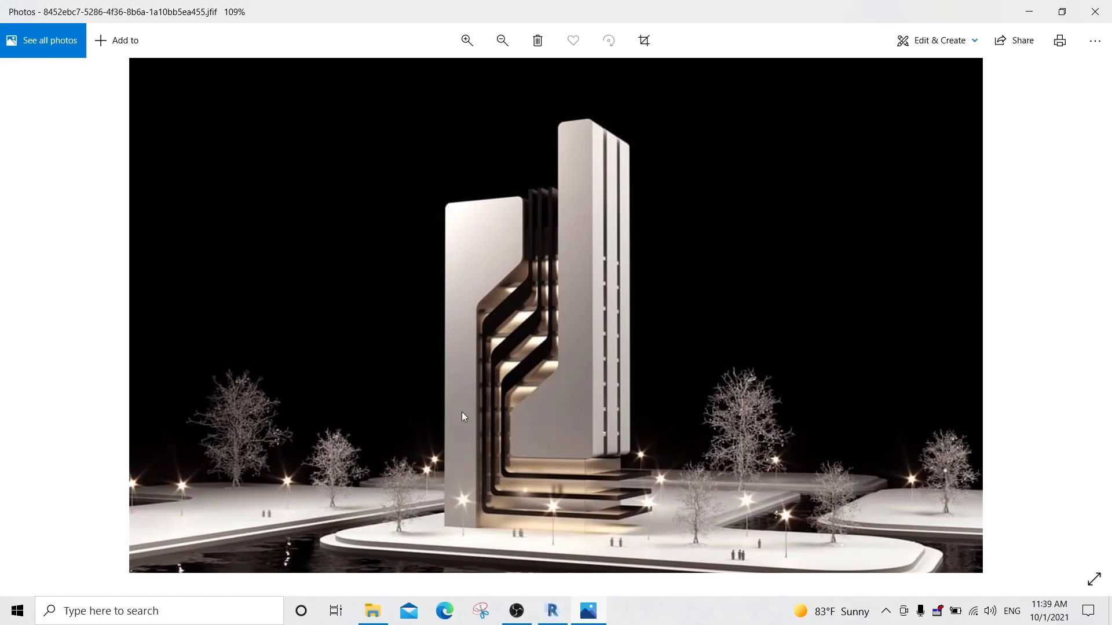
{"action": "left_click", "coordinate": [599, 617]}
{"action": "middle_click_drag", "start_coordinate": [695, 346], "coordinate": [585, 440], "text": "shift"}
{"action": "left_click", "coordinate": [616, 64]}
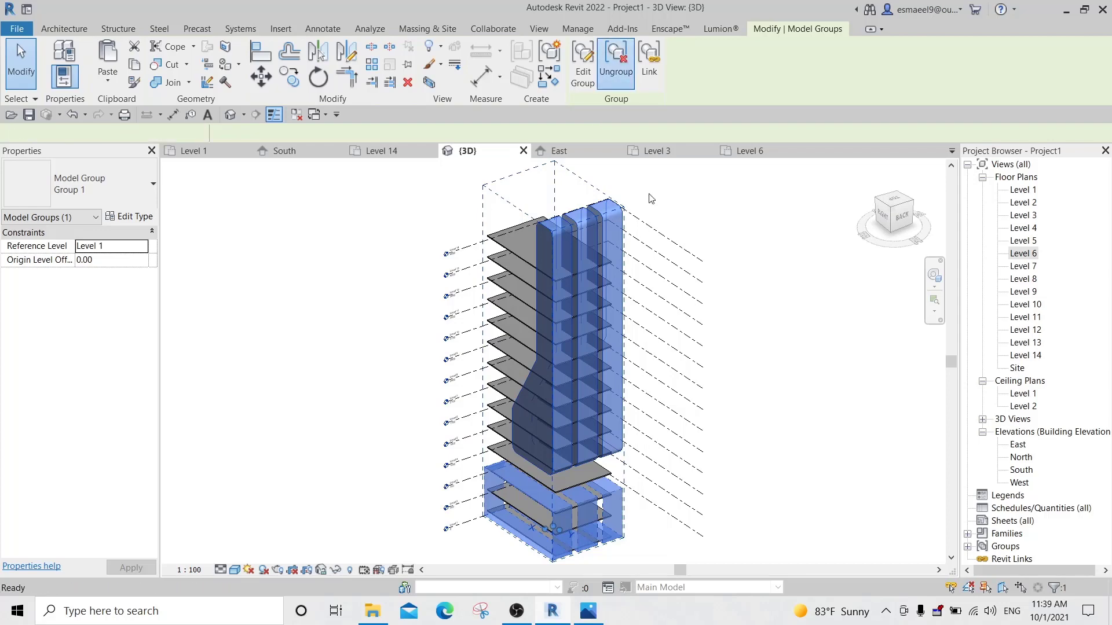
{"action": "left_click", "coordinate": [754, 281]}
Copy the outer thick wall in the top view, placing the copy about 2570 horizontally away, clear of the floor slabs.
{"action": "left_click", "coordinate": [550, 311]}
{"action": "middle_click_drag", "start_coordinate": [609, 398], "coordinate": [630, 302], "text": "shift"}
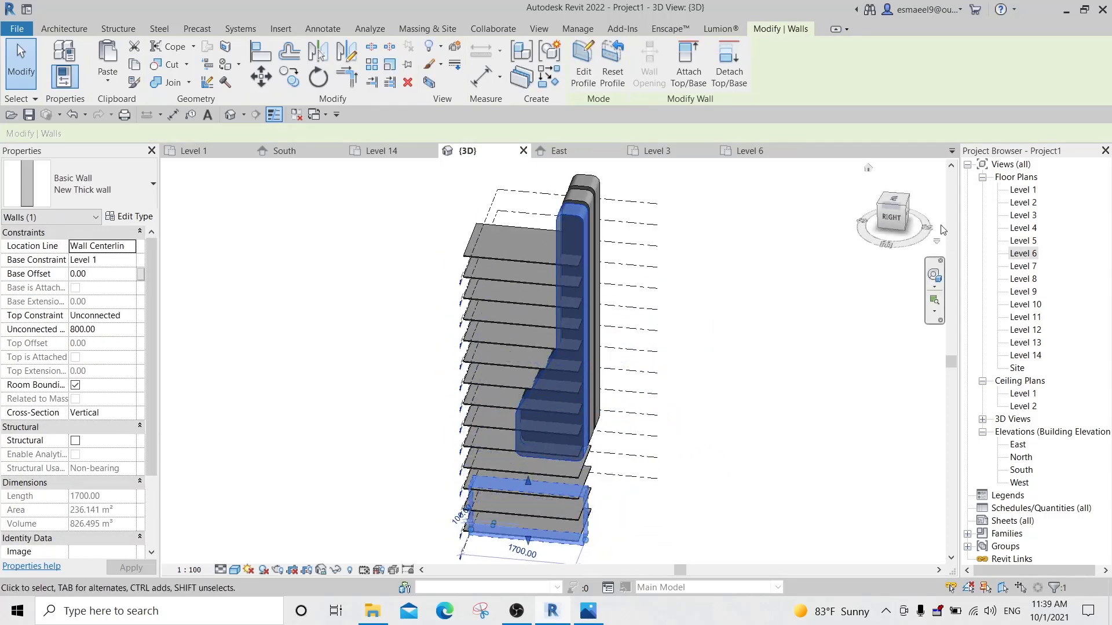
{"action": "left_click", "coordinate": [897, 202]}
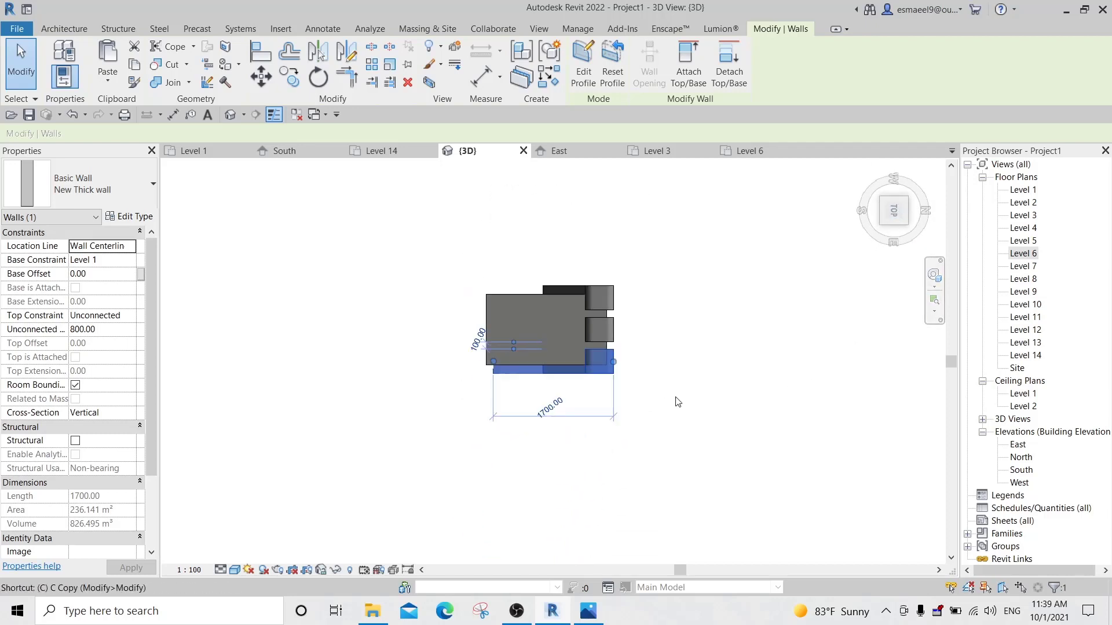
{"action": "key", "text": "c"}
{"action": "key", "text": "o"}
{"action": "left_click", "coordinate": [760, 430]}
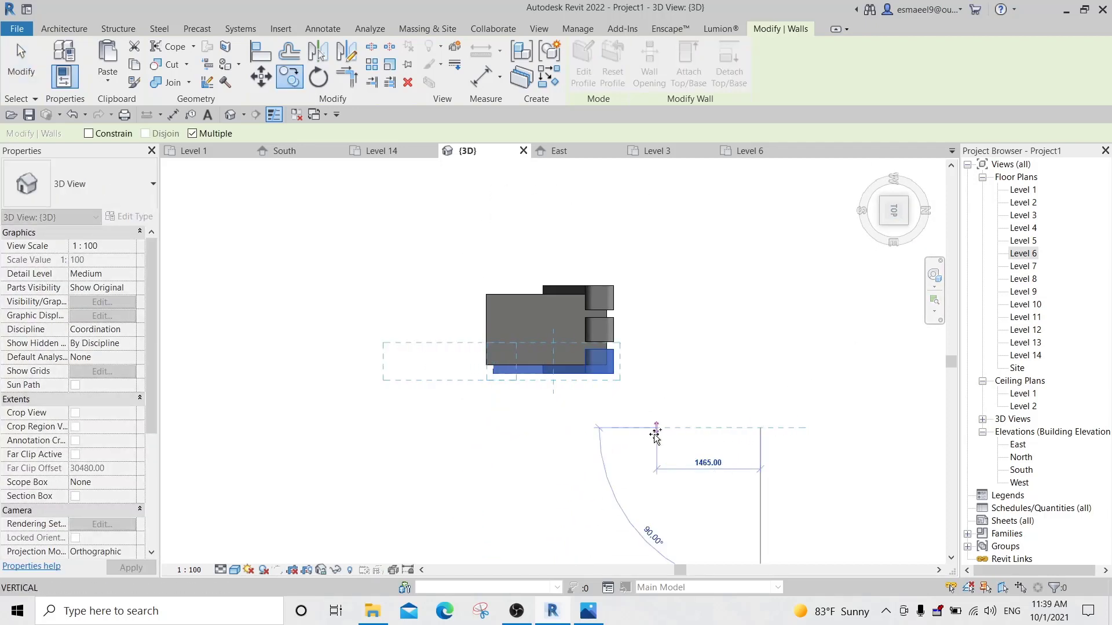
{"action": "left_click", "coordinate": [579, 431]}
{"action": "type", "text": "33"}
{"action": "middle_click_drag", "start_coordinate": [566, 474], "coordinate": [582, 434], "text": "shift"}
{"action": "key", "text": "Escape"}
{"action": "key", "text": "Escape"}
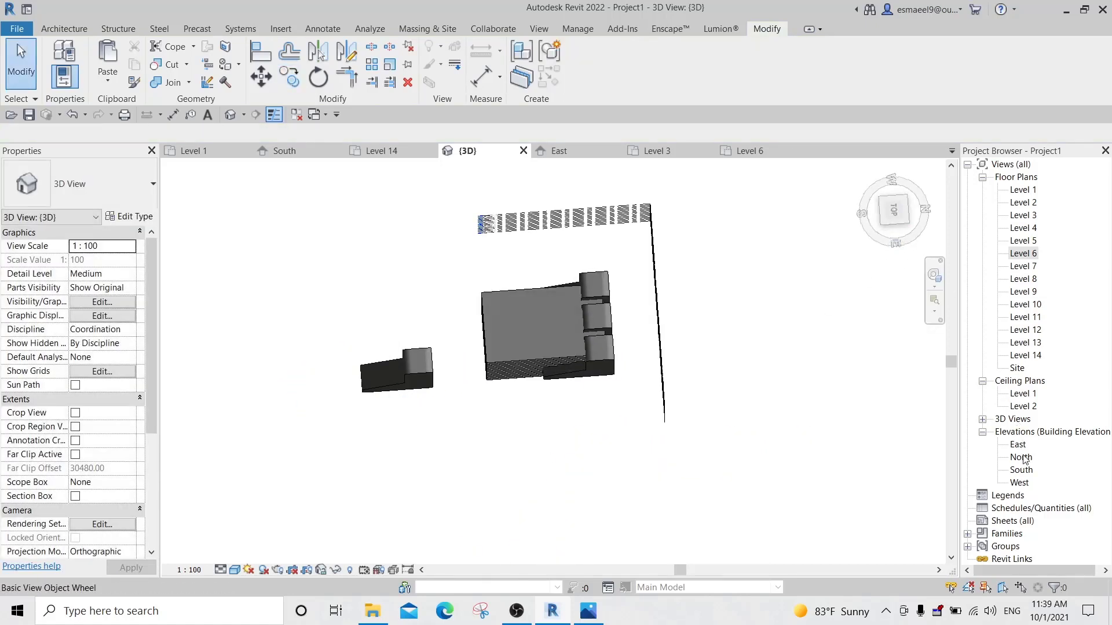
Try to rotate the detached wall copy 180 degrees in the East elevation.
{"action": "double_click", "coordinate": [1018, 444]}
{"action": "left_click", "coordinate": [382, 382]}
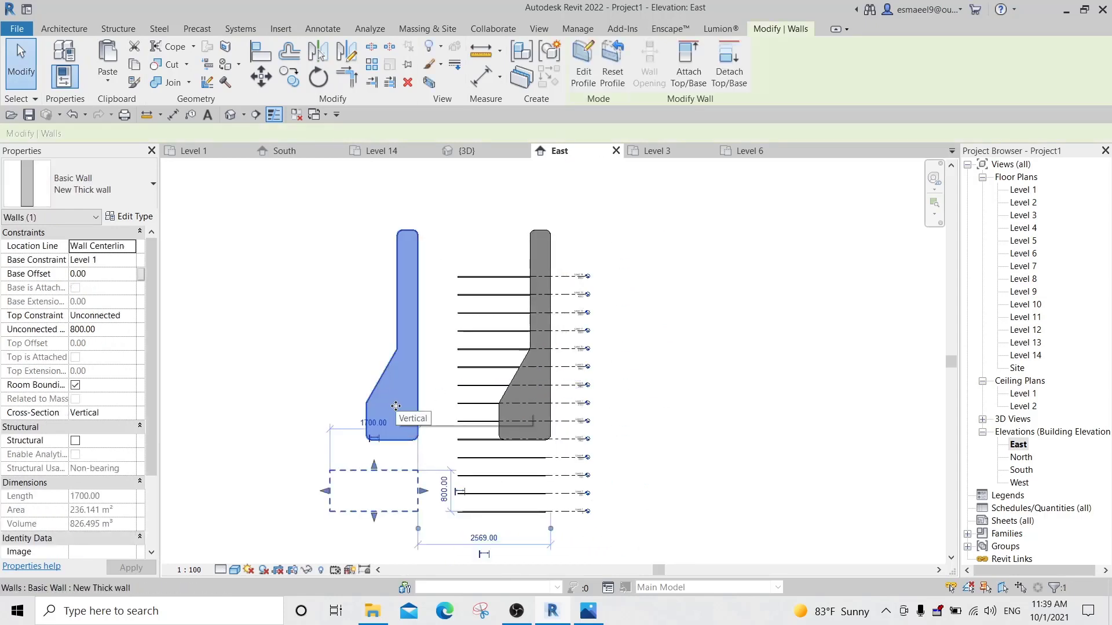
{"action": "key", "text": "r"}
{"action": "key", "text": "o"}
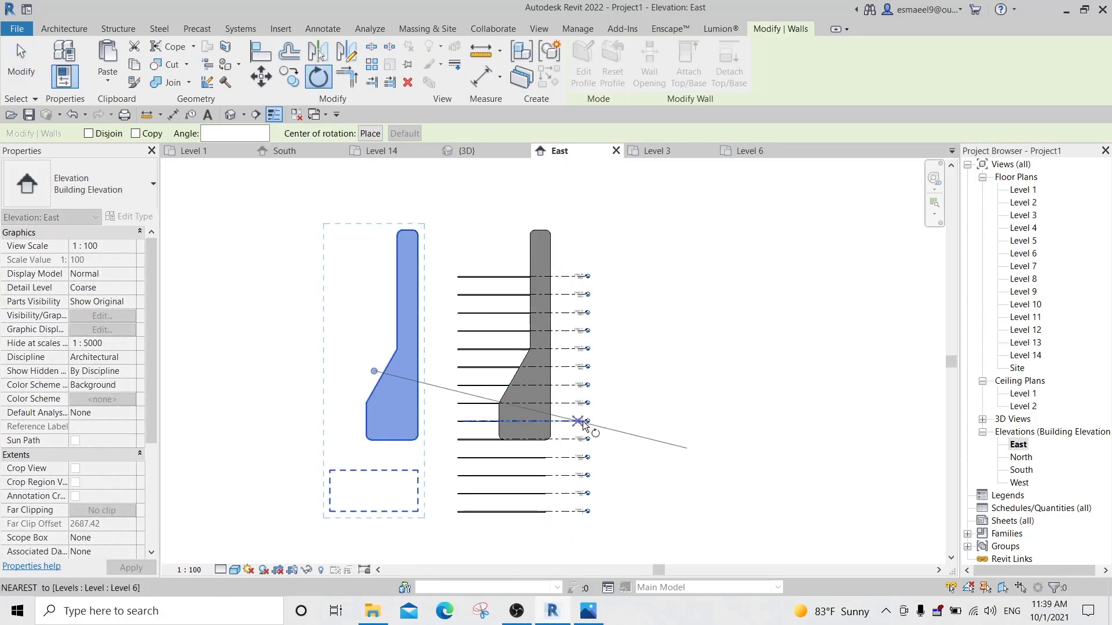
{"action": "left_click", "coordinate": [740, 385]}
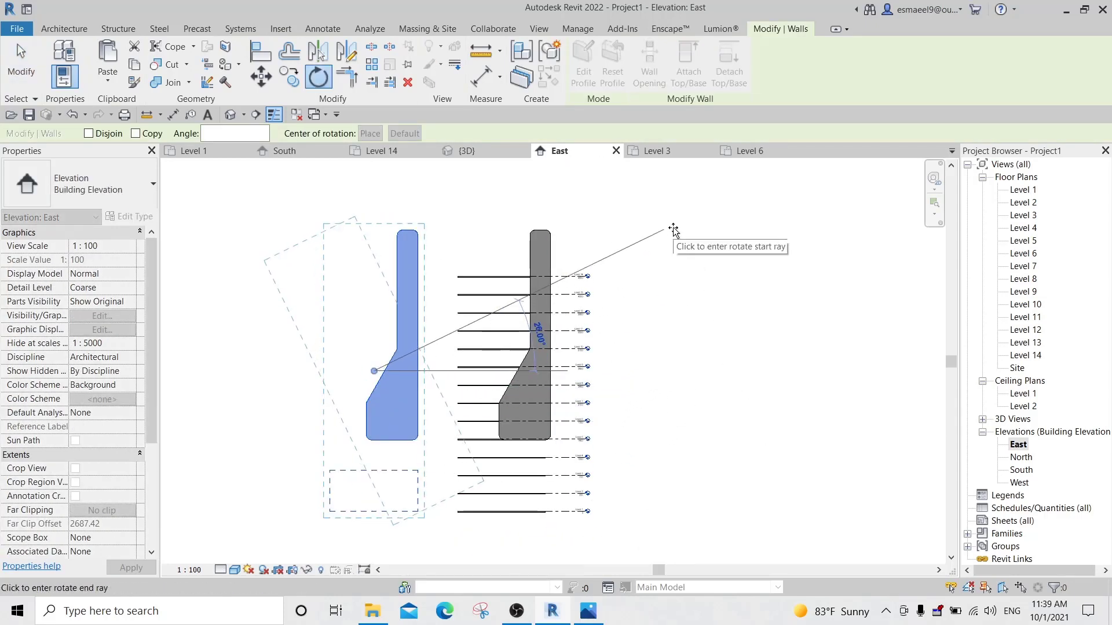
{"action": "type", "text": "180"}
{"action": "key", "text": "Return"}
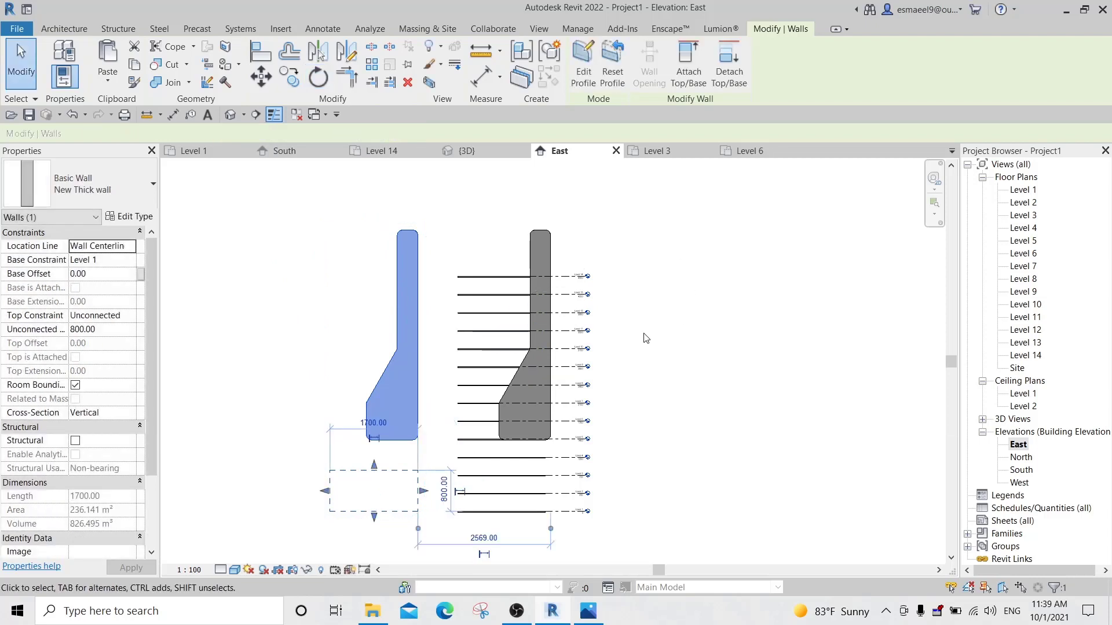
{"action": "middle_click_drag", "start_coordinate": [646, 338], "coordinate": [734, 286]}
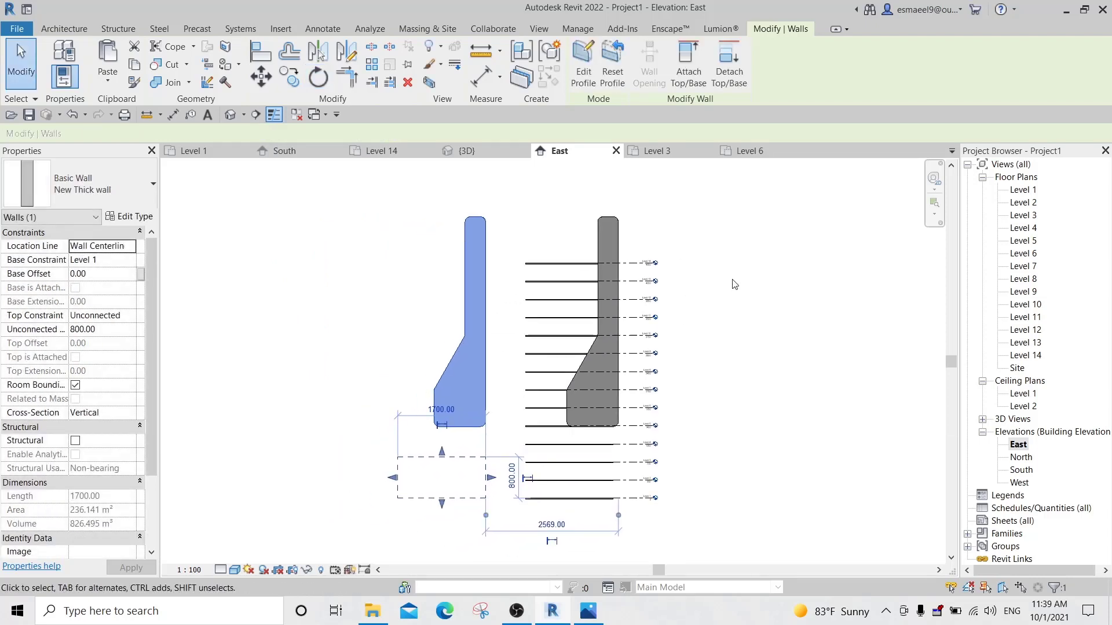
{"action": "mouse_move", "coordinate": [490, 366]}
{"action": "middle_mouse_down"}
{"action": "mouse_move", "coordinate": [553, 281]}
{"action": "mouse_move", "coordinate": [542, 293]}
{"action": "middle_mouse_up"}
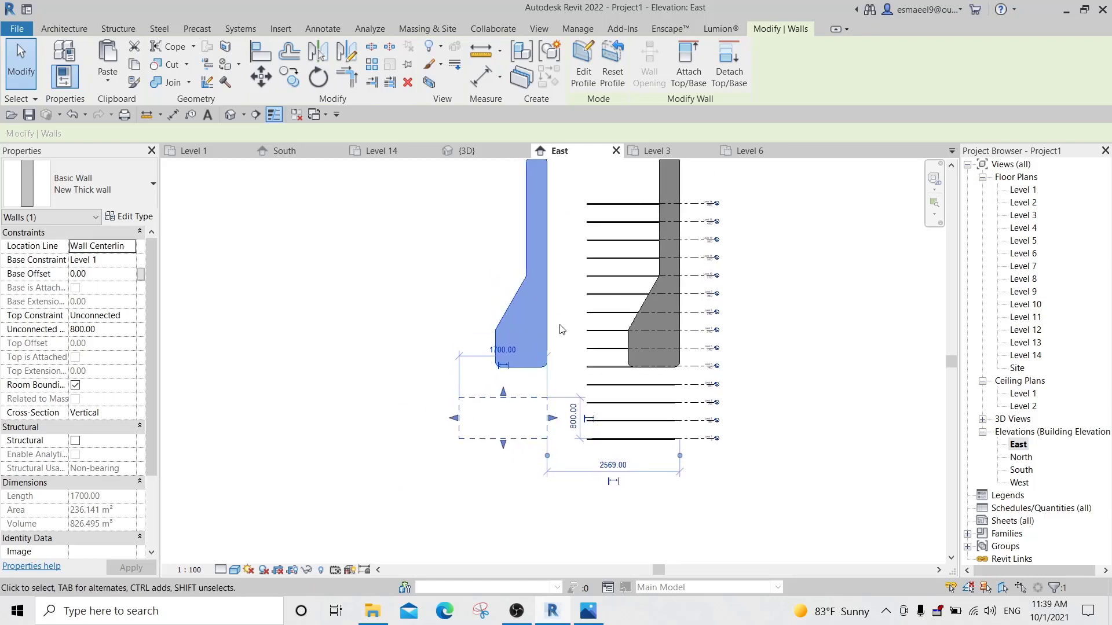
{"action": "key", "text": "Escape"}
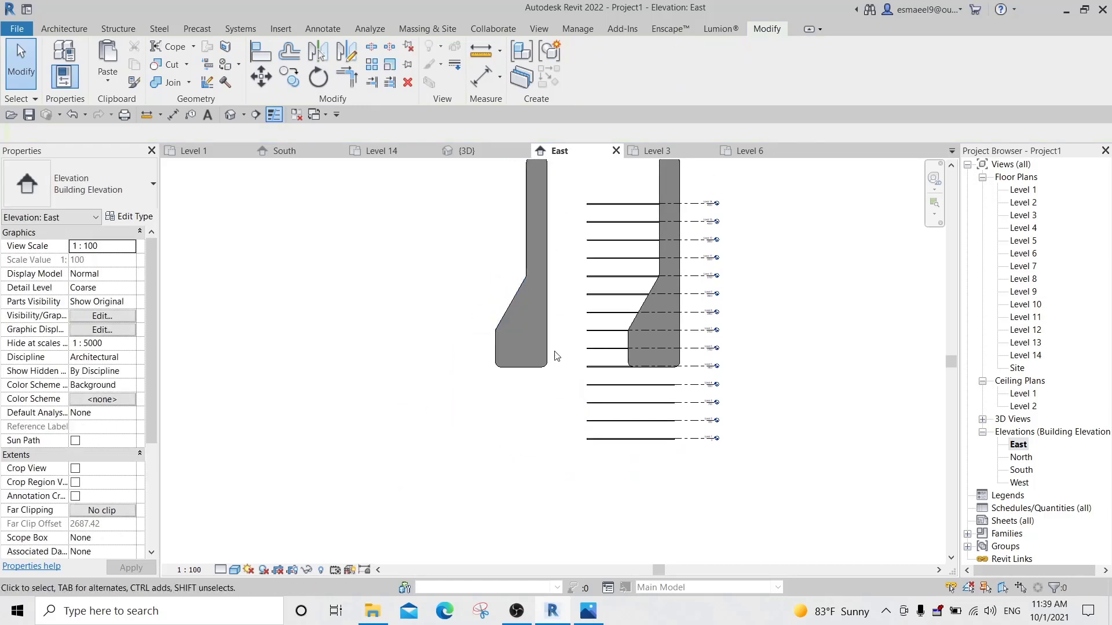
{"action": "middle_click_drag", "start_coordinate": [529, 272], "coordinate": [531, 307]}
{"action": "left_click", "coordinate": [537, 283]}
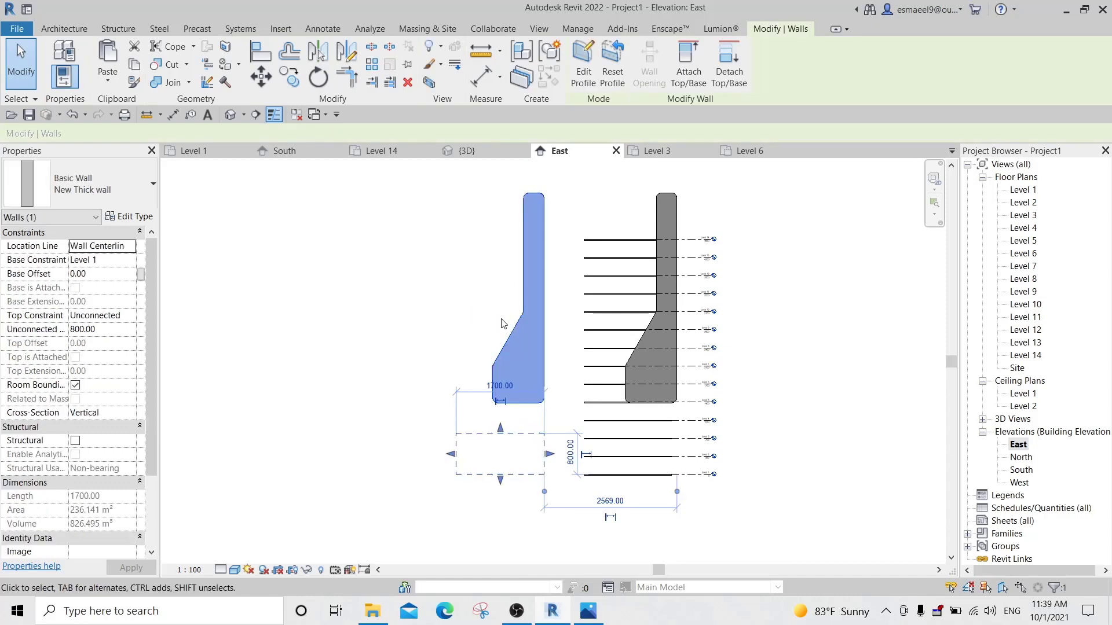
{"action": "scroll", "coordinate": [522, 338], "scroll_direction": "up", "scroll_amount": 2}
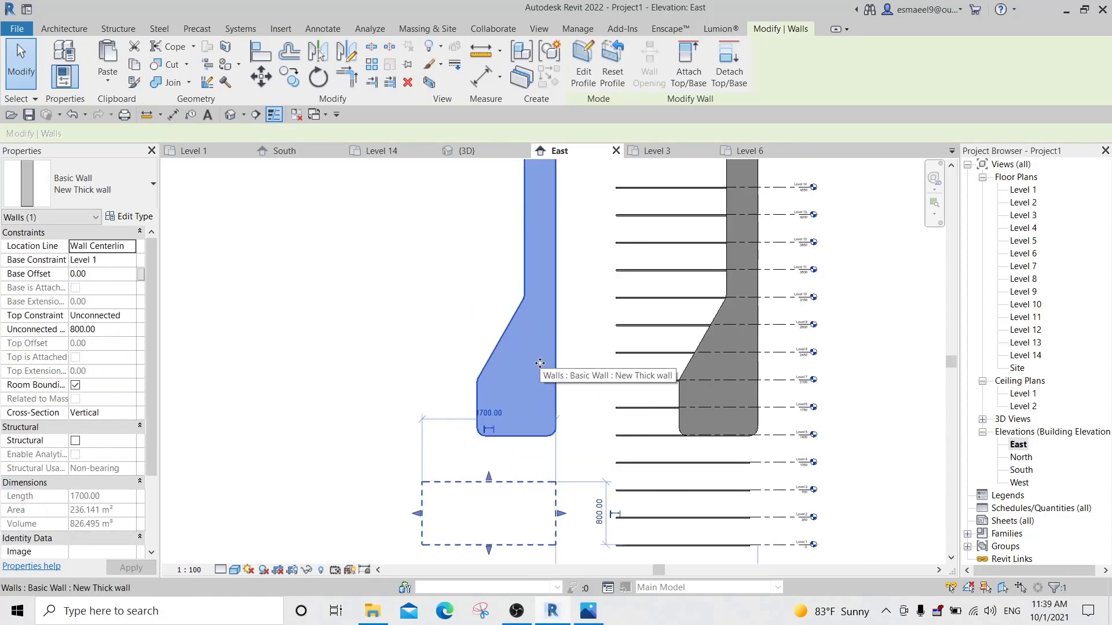
{"action": "scroll", "coordinate": [476, 273], "scroll_direction": "down", "scroll_amount": 3}
{"action": "left_click", "coordinate": [697, 330]}
{"action": "left_click", "coordinate": [512, 334]}
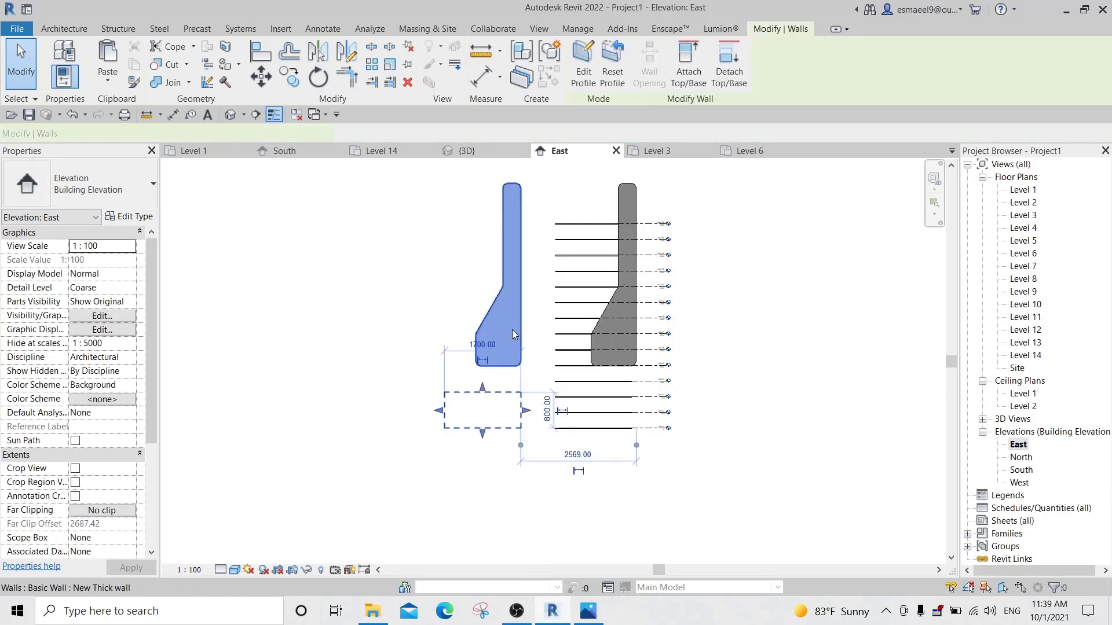
{"action": "left_click", "coordinate": [513, 335]}
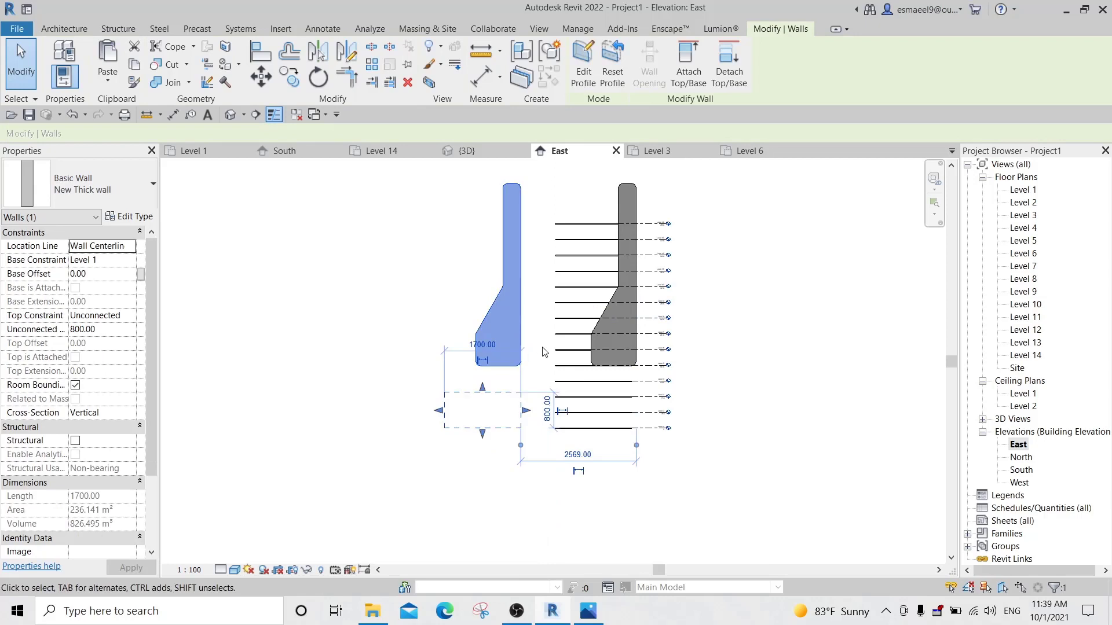
{"action": "key", "text": "r"}
{"action": "key", "text": "o"}
{"action": "left_click", "coordinate": [768, 347]}
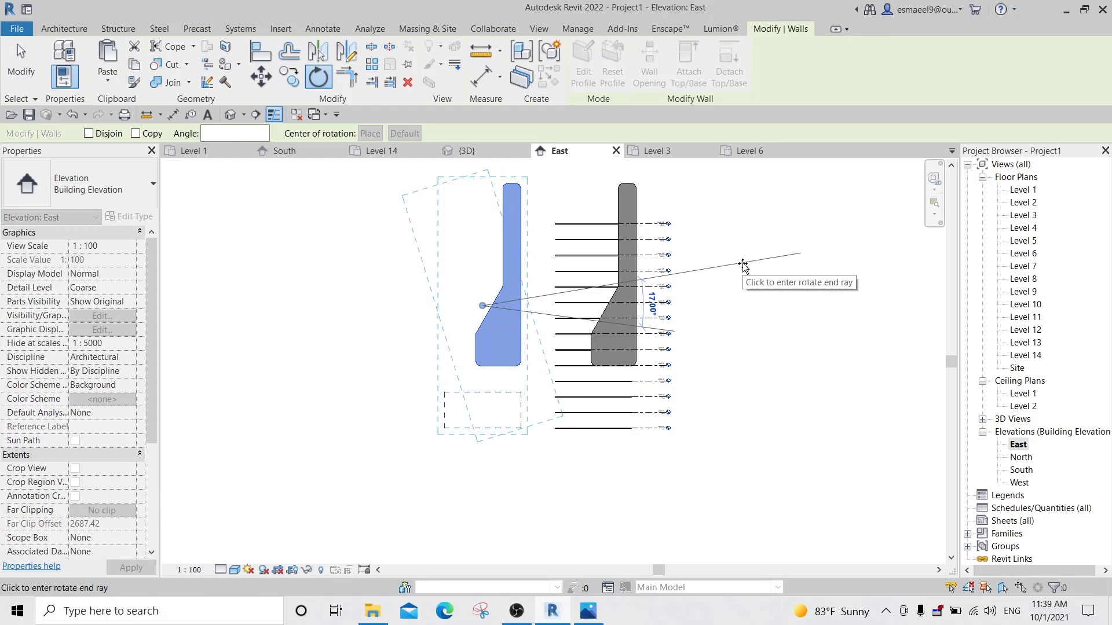
{"action": "key", "text": "Escape"}
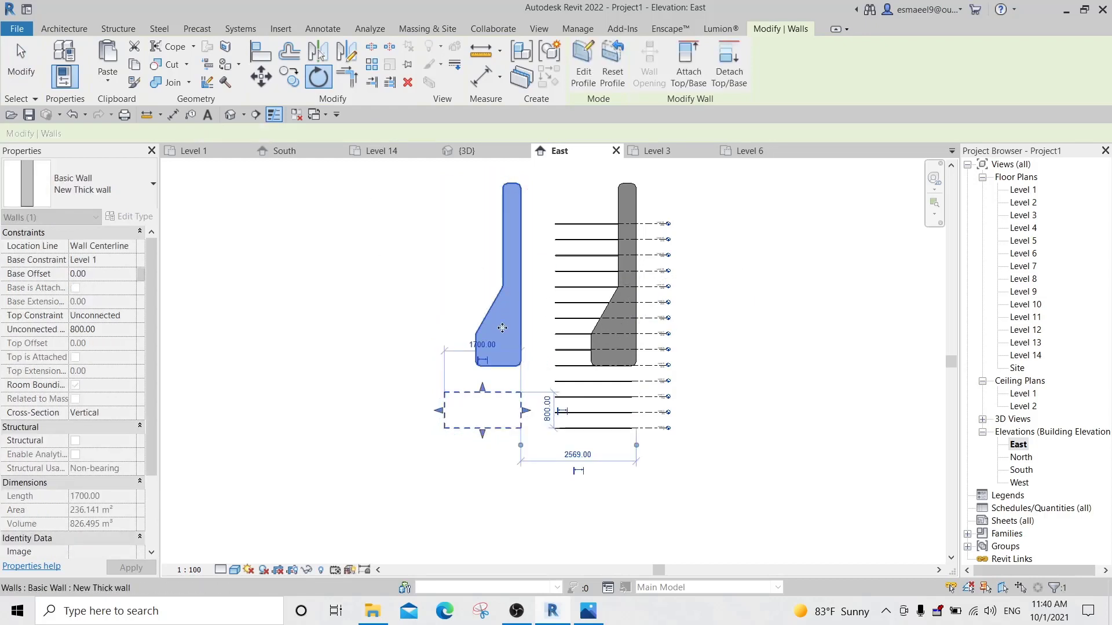
{"action": "key", "text": "Escape"}
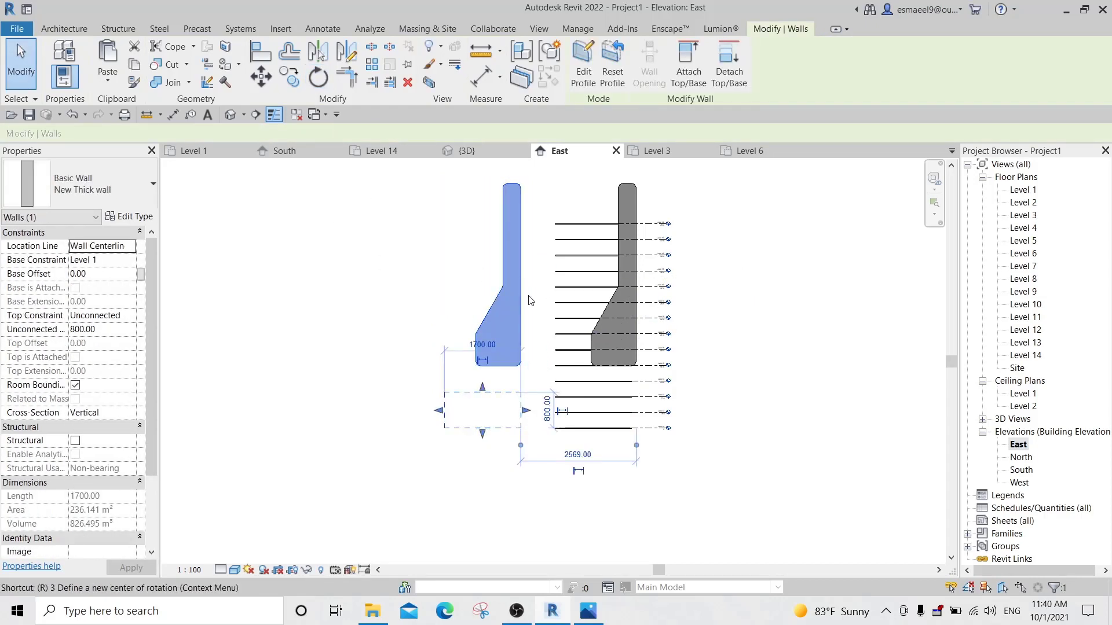
Try rotating the detached wall 180 degrees with the Copy option enabled, and undo the result.
{"action": "key", "text": "r"}
{"action": "key", "text": "o"}
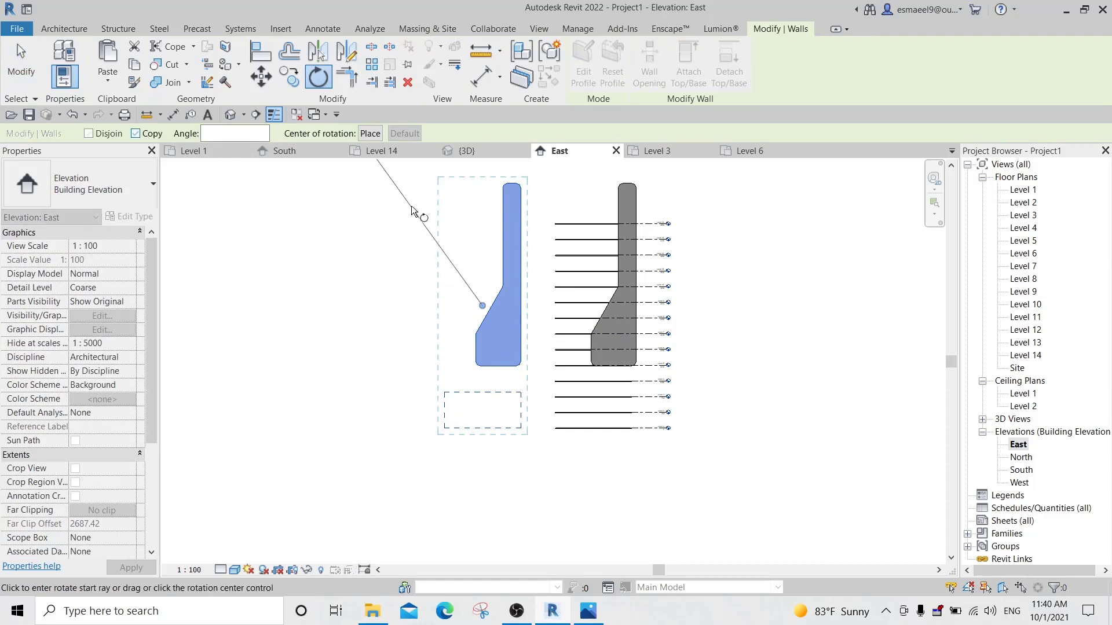
{"action": "left_click", "coordinate": [139, 134]}
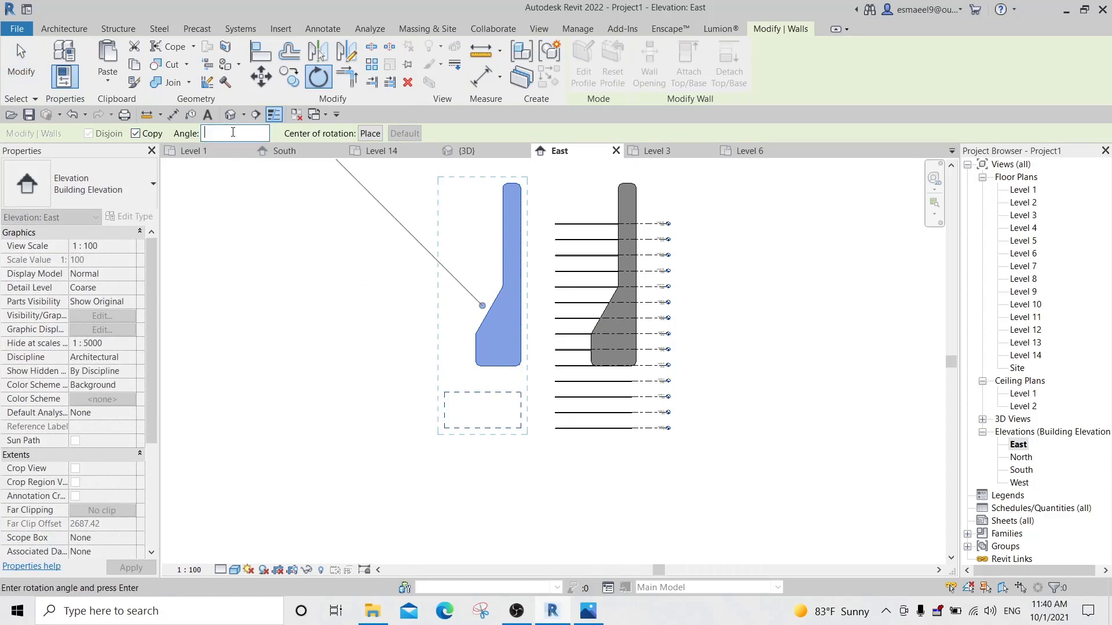
{"action": "type", "text": "180"}
{"action": "key", "text": "Return"}
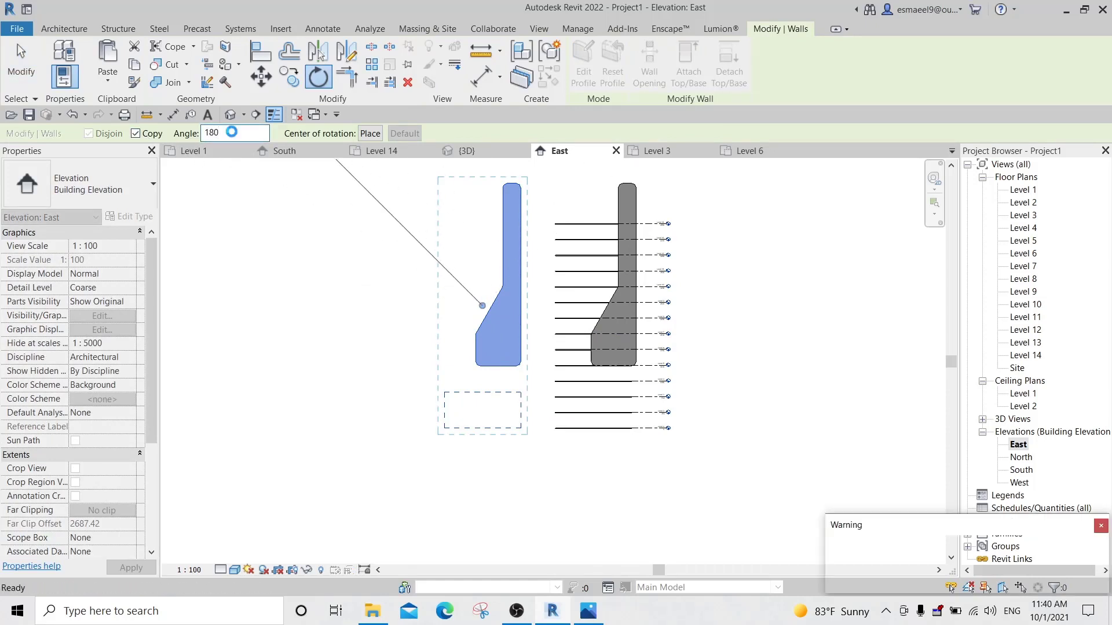
{"action": "left_click", "coordinate": [543, 374]}
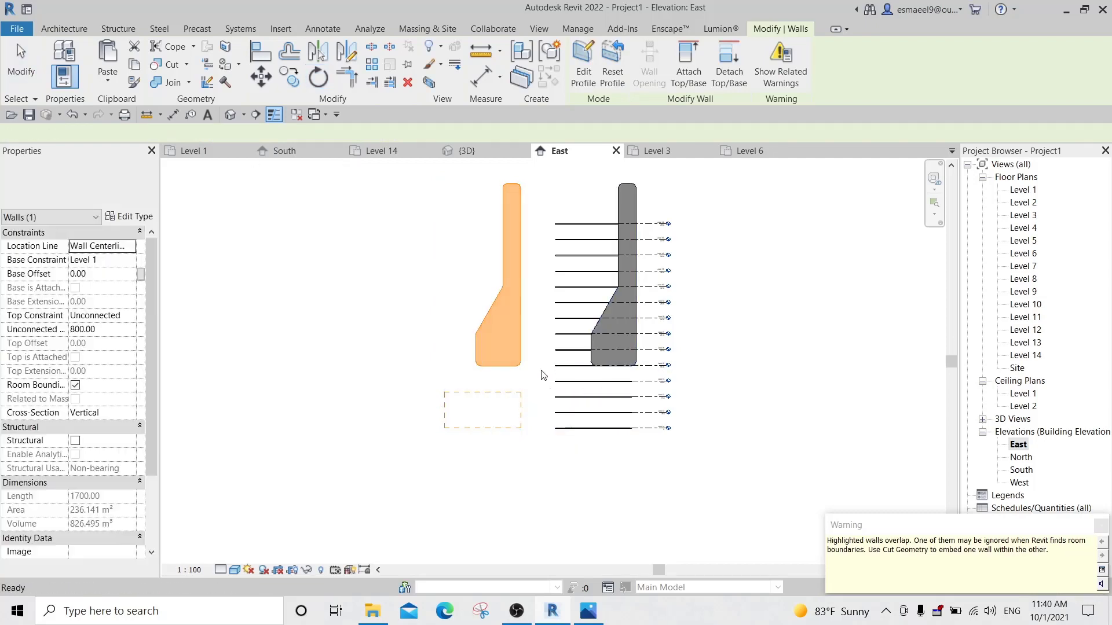
{"action": "key", "text": "ctrl+z"}
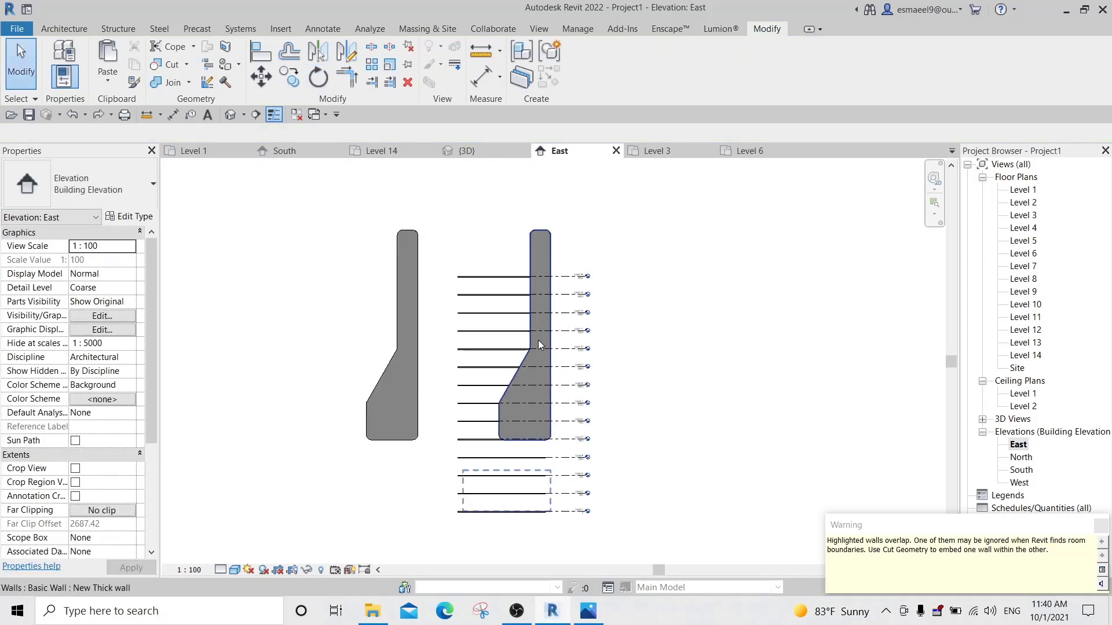
Start an in-place model in the Generic Models category with the default name from the East elevation.
{"action": "middle_click_drag", "start_coordinate": [468, 307], "coordinate": [571, 240]}
{"action": "scroll", "coordinate": [487, 193], "scroll_direction": "up", "scroll_amount": 2}
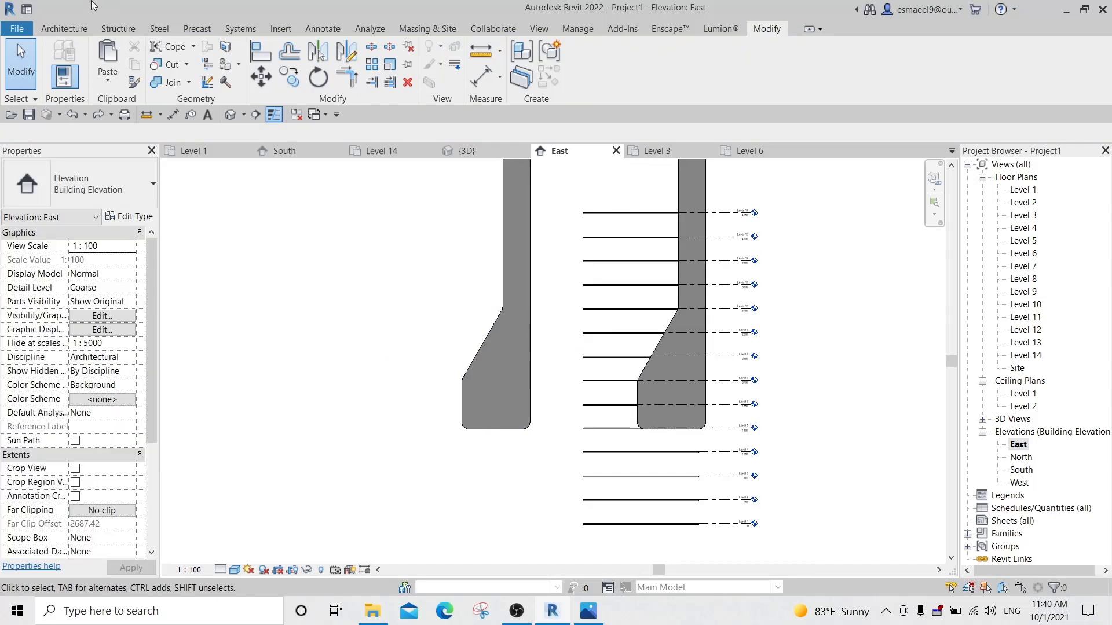
{"action": "left_click", "coordinate": [64, 29]}
{"action": "left_click", "coordinate": [170, 72]}
{"action": "left_click", "coordinate": [240, 139]}
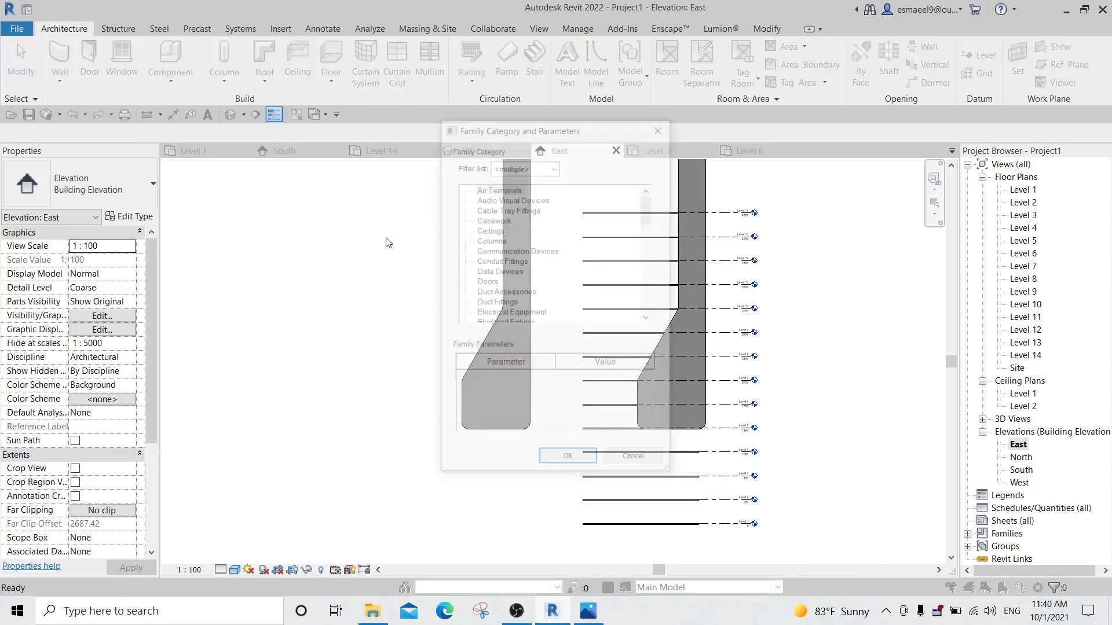
{"action": "left_click", "coordinate": [480, 272]}
{"action": "key", "text": "g"}
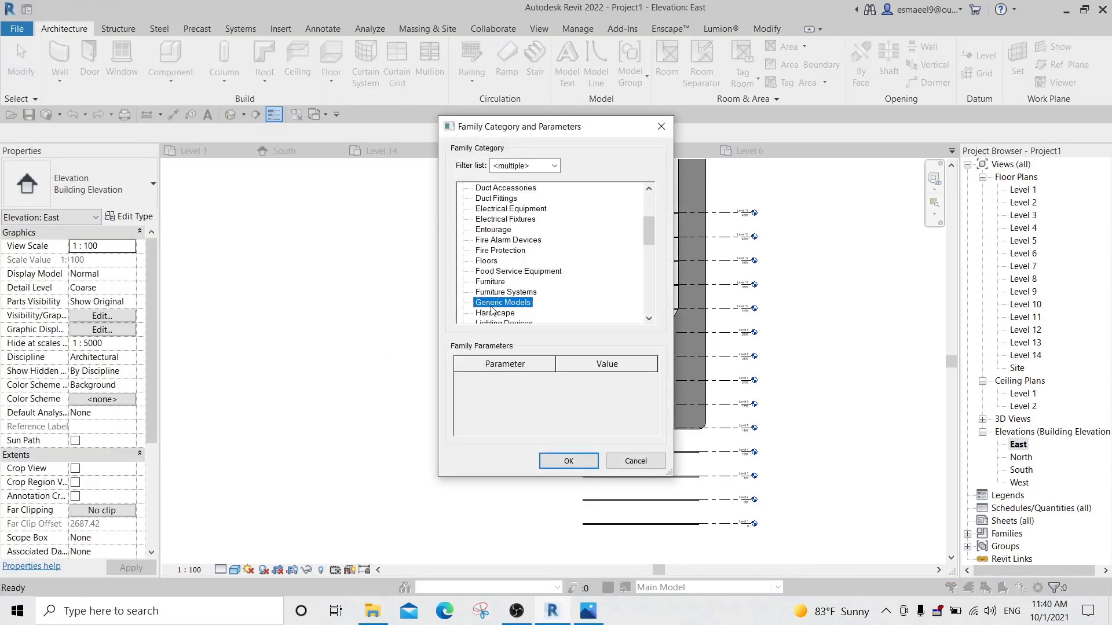
{"action": "key", "text": "Return"}
{"action": "key", "text": "Return"}
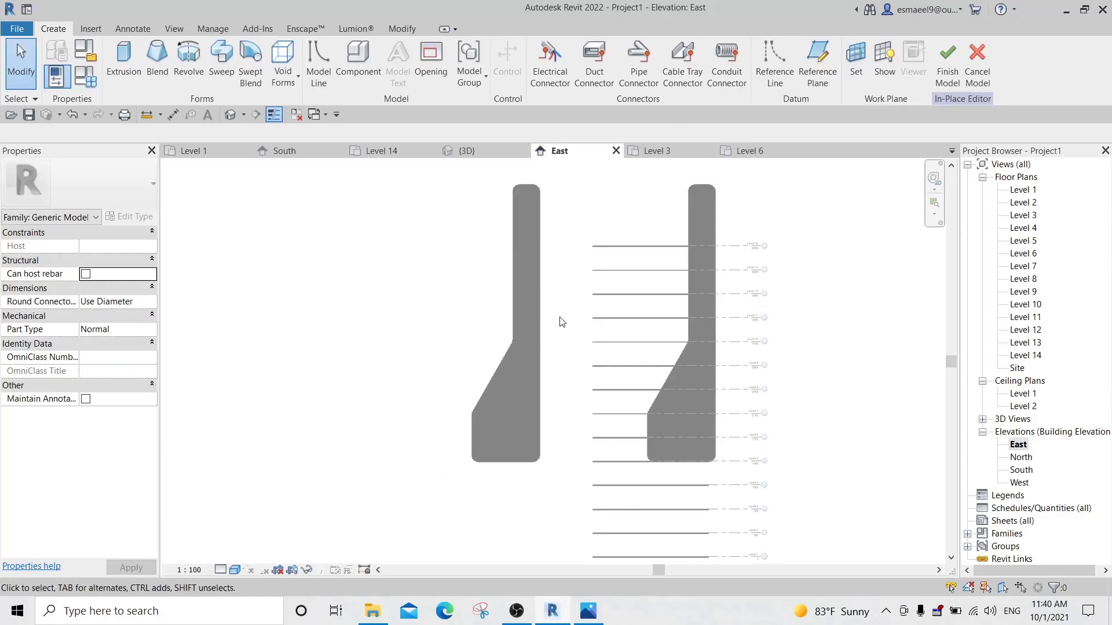
Create an extrusion with depth 25 on the detached wall's face, using the wall's complete outline as the picked profile.
{"action": "left_click", "coordinate": [123, 61]}
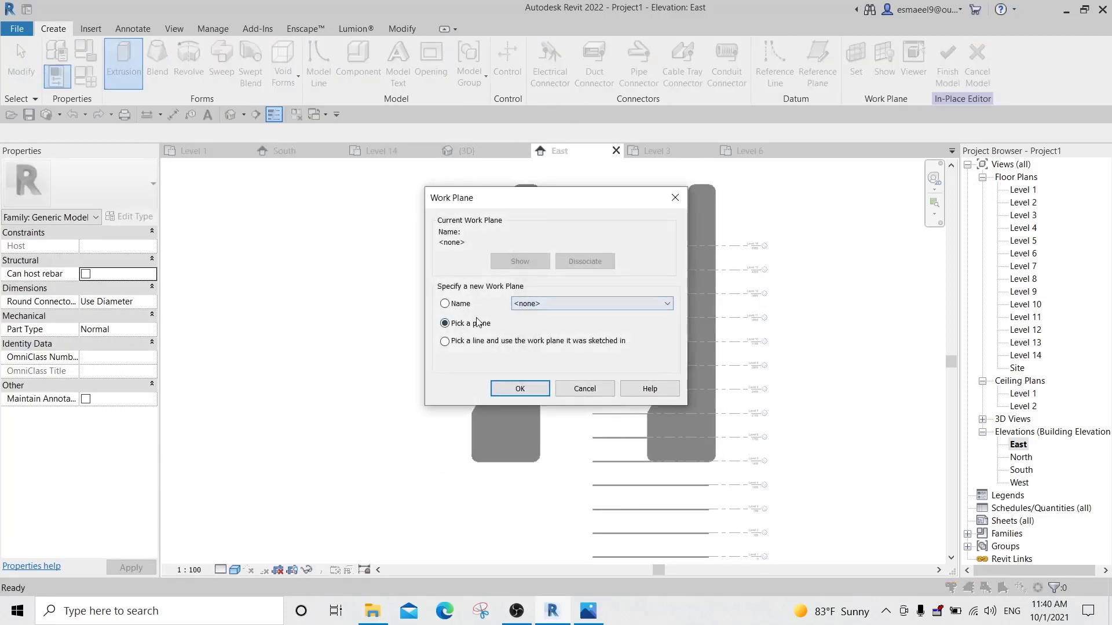
{"action": "left_click", "coordinate": [520, 389]}
{"action": "left_click", "coordinate": [539, 383]}
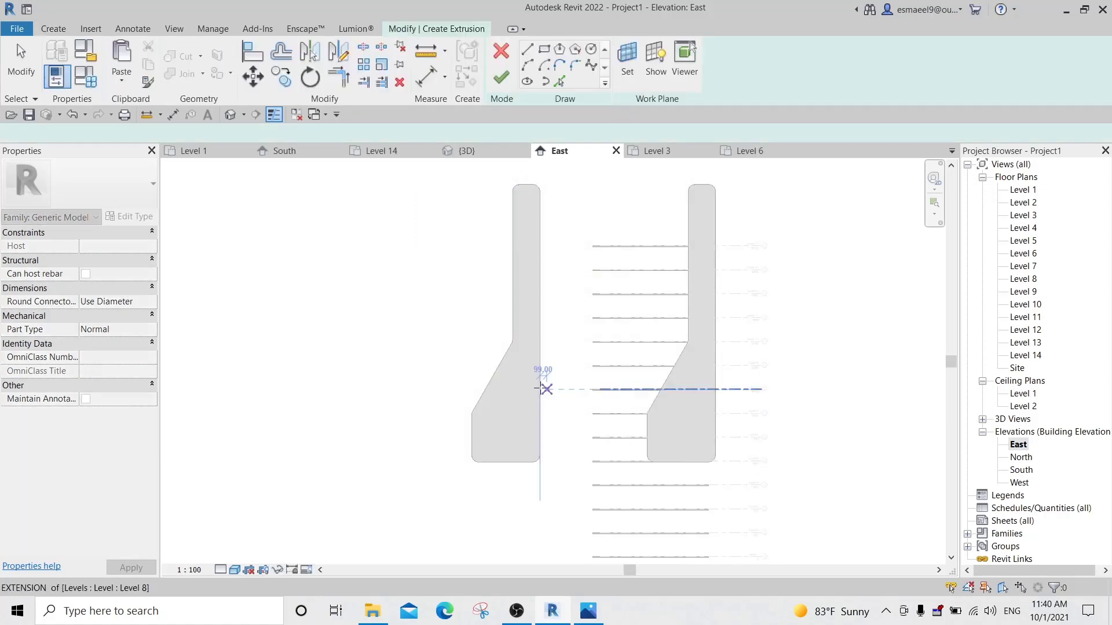
{"action": "left_click", "coordinate": [559, 81]}
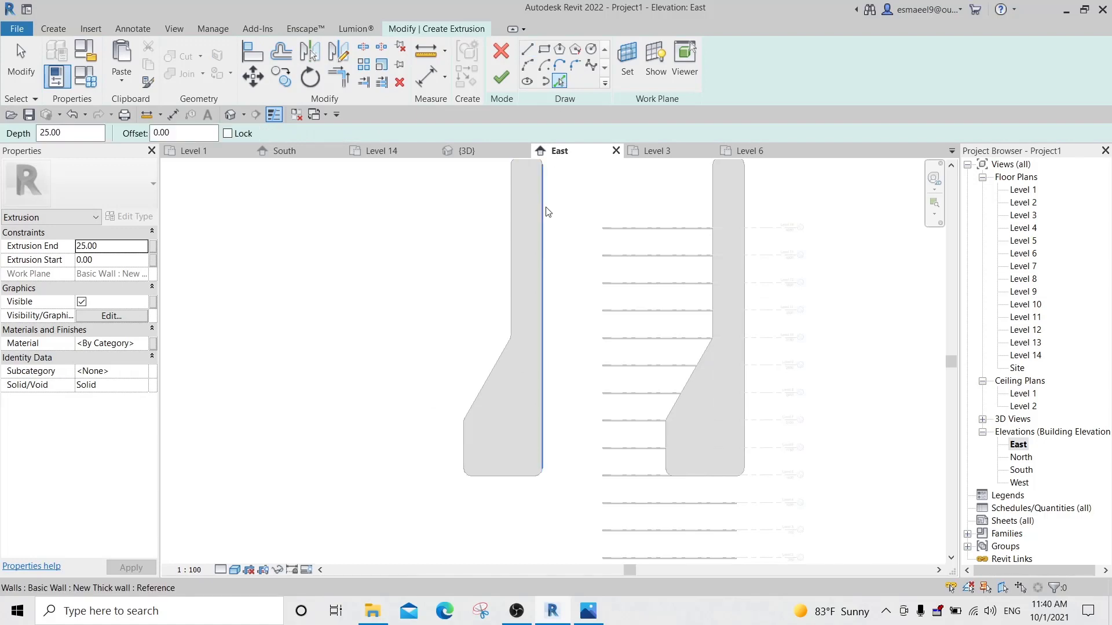
{"action": "key", "text": "Tab"}
{"action": "left_click", "coordinate": [547, 212]}
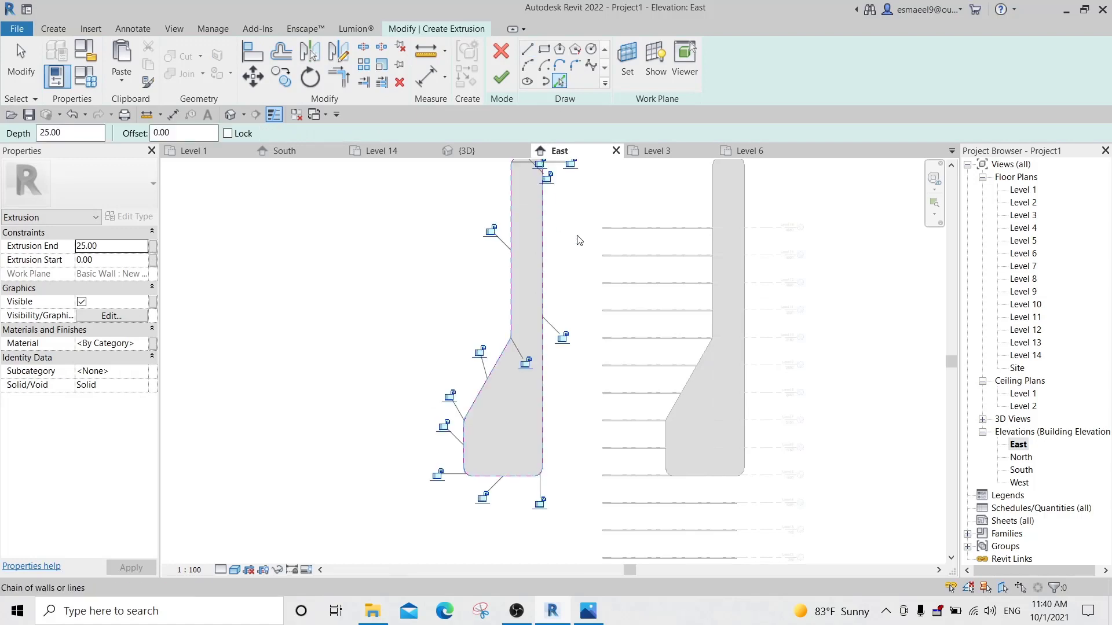
{"action": "left_click", "coordinate": [495, 80]}
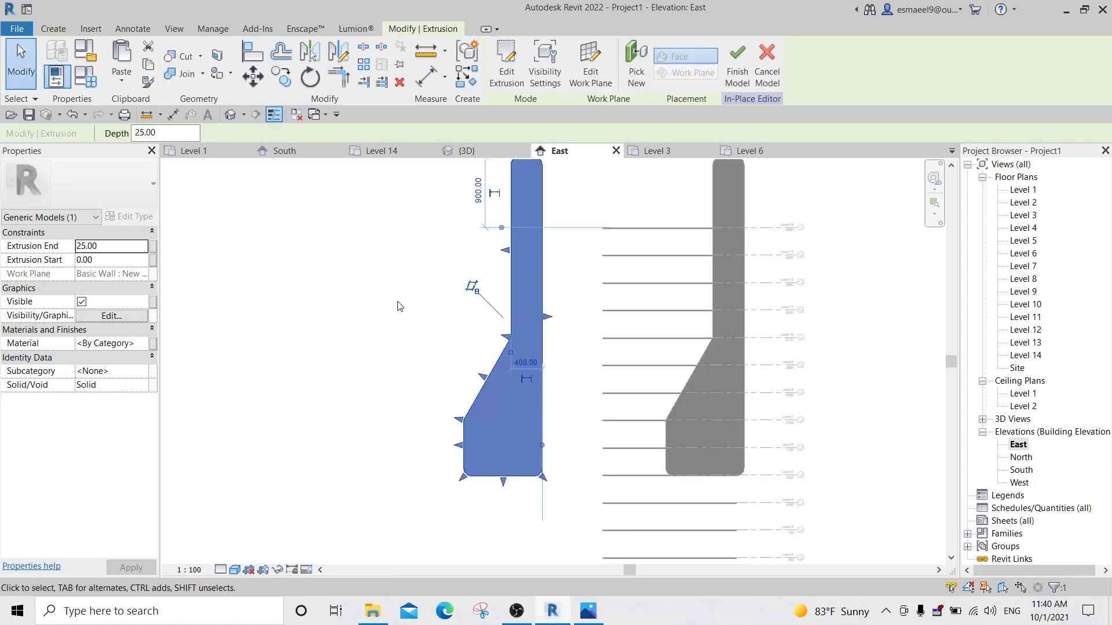
Stretch the extrusion through the wall's thickness, with start at -350 and end at 0, and finish the in-place model.
{"action": "key", "text": "ctrl+shift+Tab"}
{"action": "middle_click_drag", "start_coordinate": [438, 331], "coordinate": [565, 168], "text": "shift"}
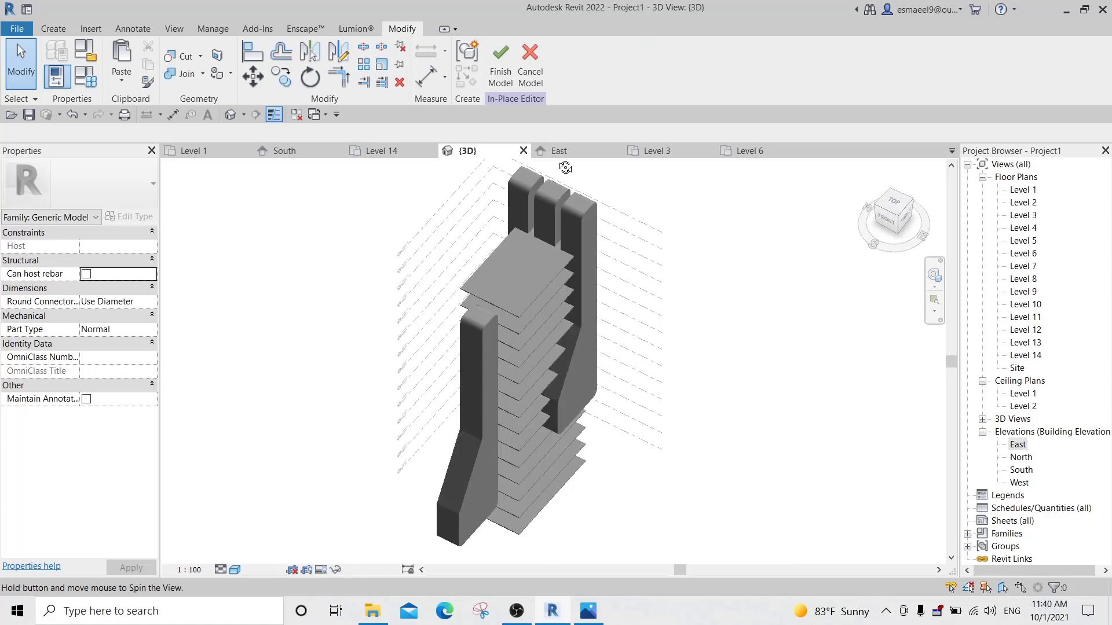
{"action": "scroll", "coordinate": [519, 313], "scroll_direction": "up", "scroll_amount": 5}
{"action": "left_click", "coordinate": [518, 315]}
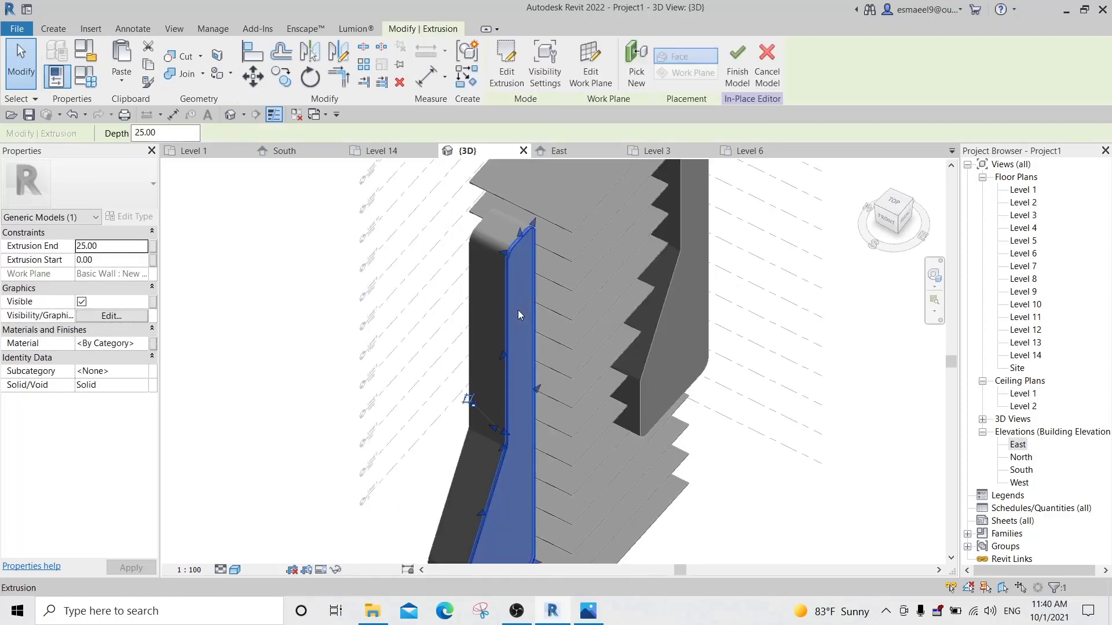
{"action": "middle_click_drag", "start_coordinate": [518, 311], "coordinate": [518, 339], "text": "shift"}
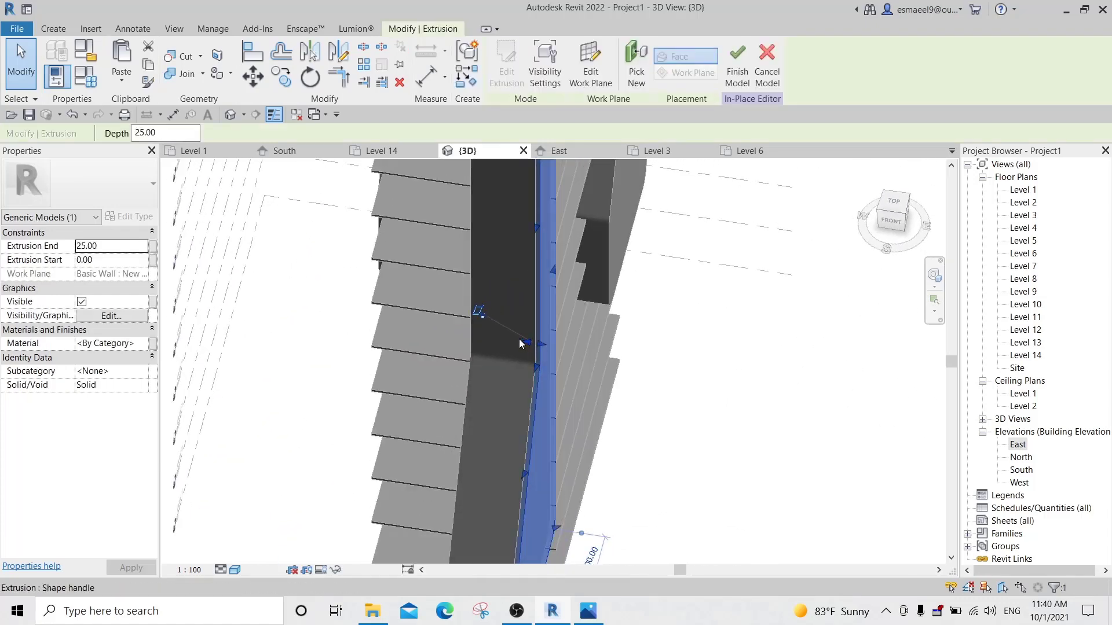
{"action": "left_click_drag", "start_coordinate": [519, 339], "coordinate": [467, 330]}
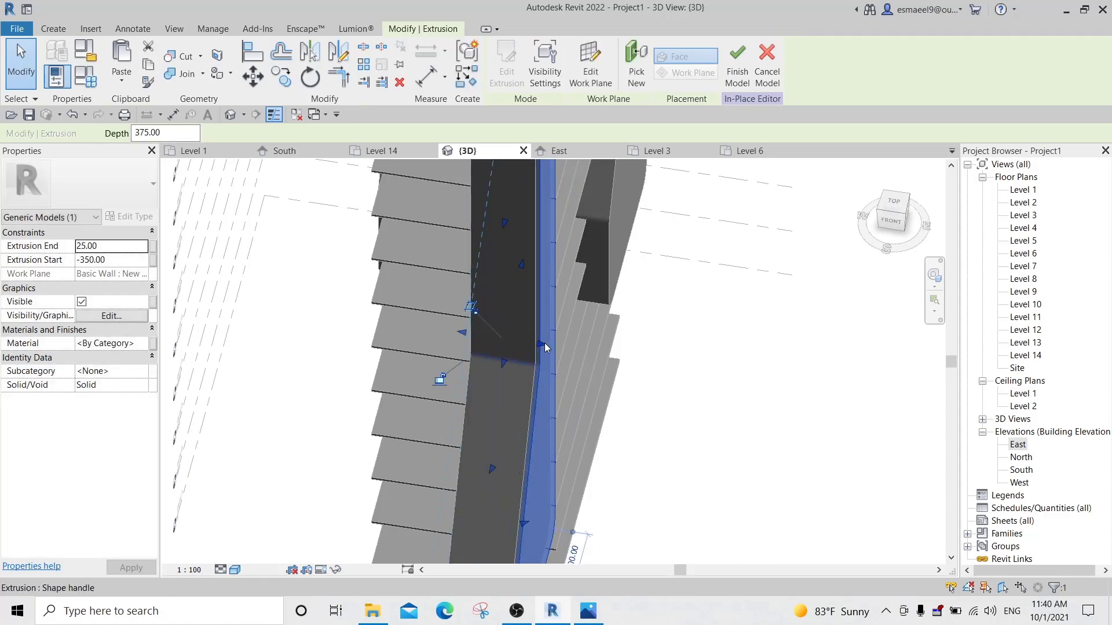
{"action": "left_click_drag", "start_coordinate": [544, 348], "coordinate": [532, 338]}
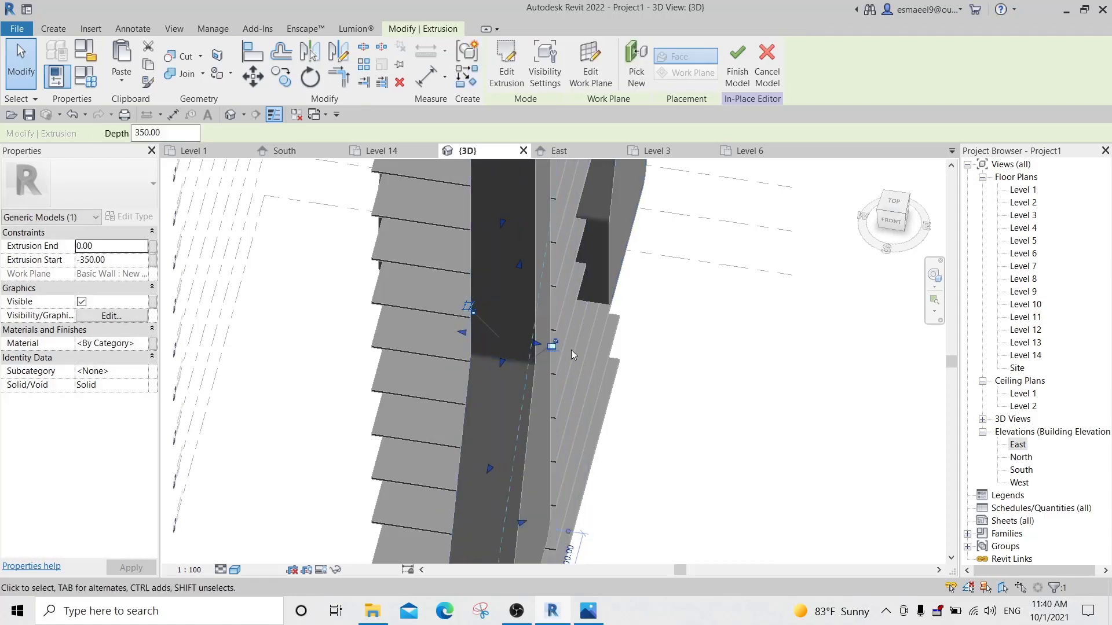
{"action": "scroll", "coordinate": [734, 382], "scroll_direction": "down", "scroll_amount": 3}
{"action": "middle_click_drag", "start_coordinate": [734, 382], "coordinate": [697, 411], "text": "shift"}
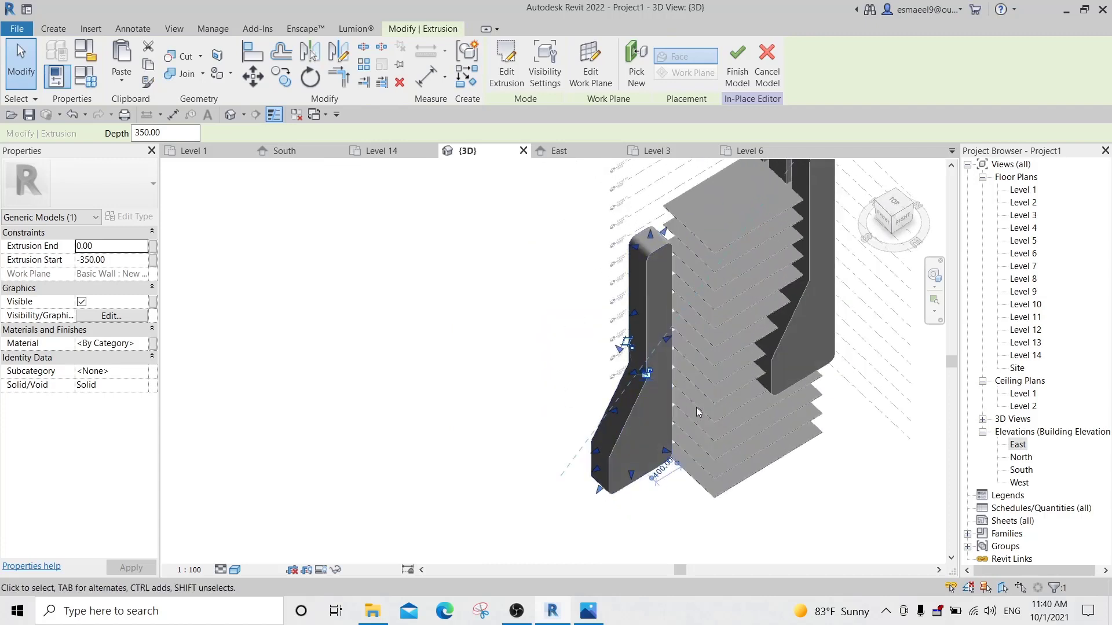
{"action": "left_click", "coordinate": [406, 376]}
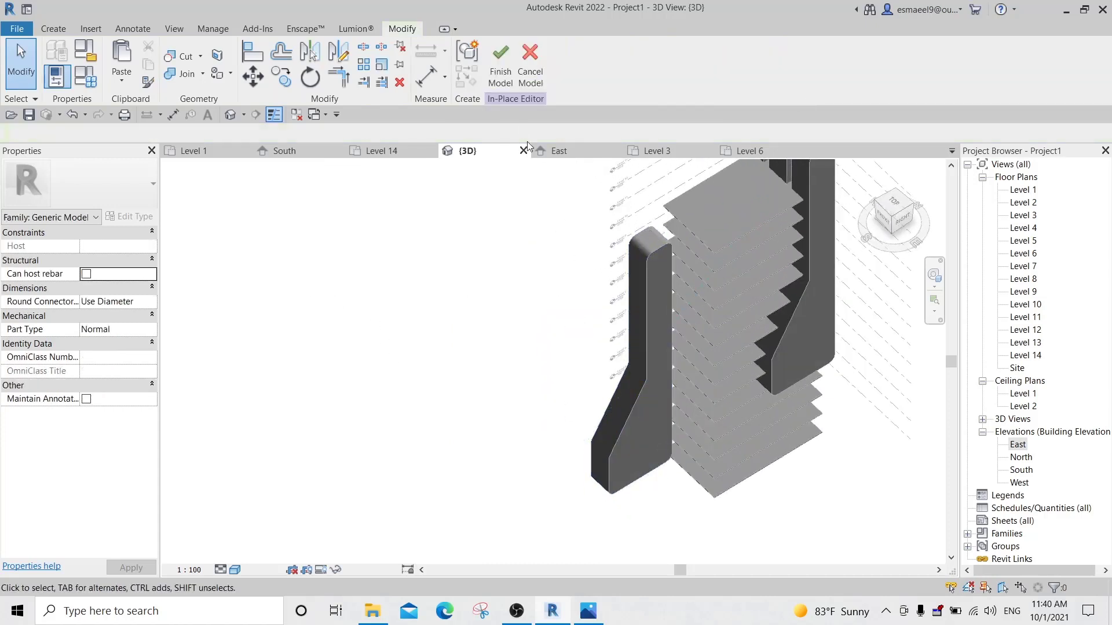
{"action": "left_click", "coordinate": [499, 65]}
Temporarily hide the new generic model and the overlapping thick wall in the 3D view, and restore both.
{"action": "left_click", "coordinate": [662, 329]}
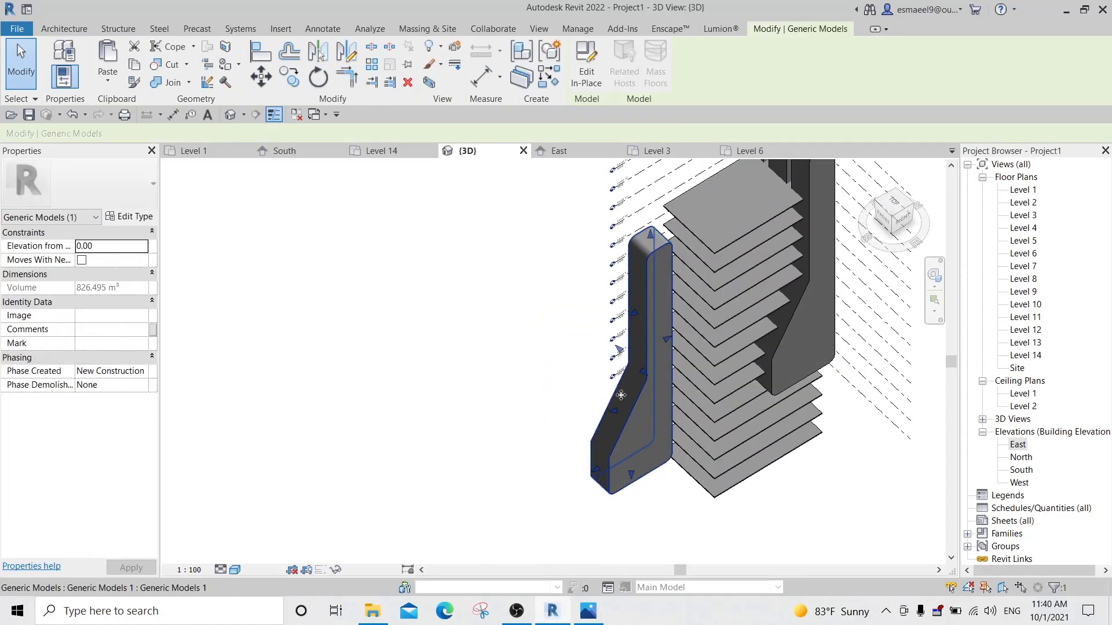
{"action": "key", "text": "h"}
{"action": "key", "text": "h"}
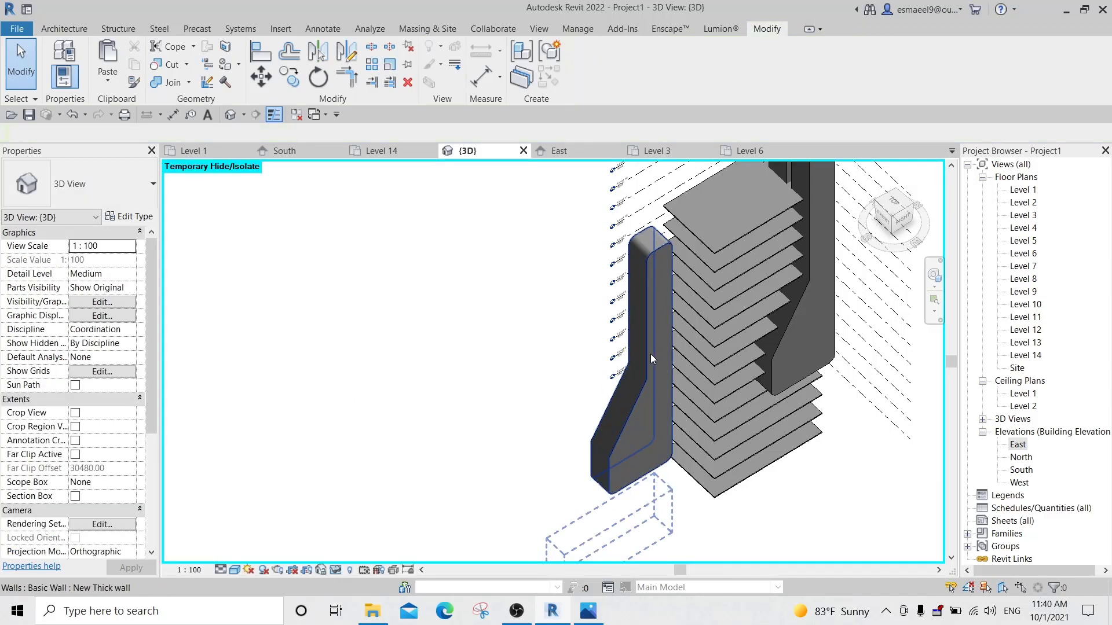
{"action": "left_click", "coordinate": [644, 343]}
{"action": "key", "text": "h"}
{"action": "key", "text": "h"}
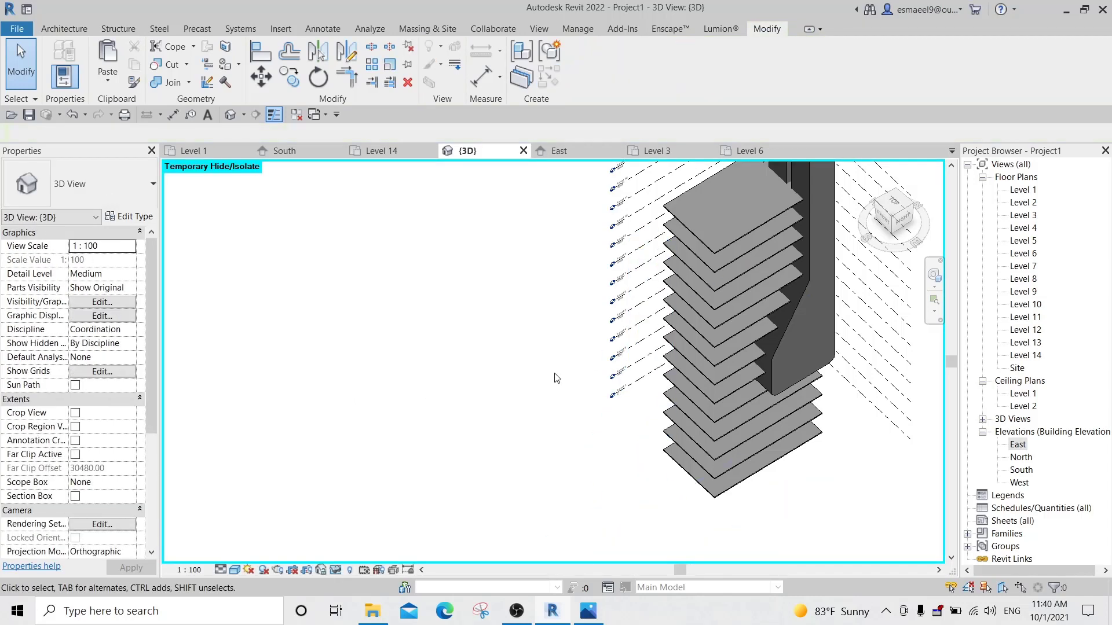
{"action": "key", "text": "h"}
{"action": "key", "text": "r"}
{"action": "middle_click_drag", "start_coordinate": [683, 467], "coordinate": [544, 392], "text": "shift"}
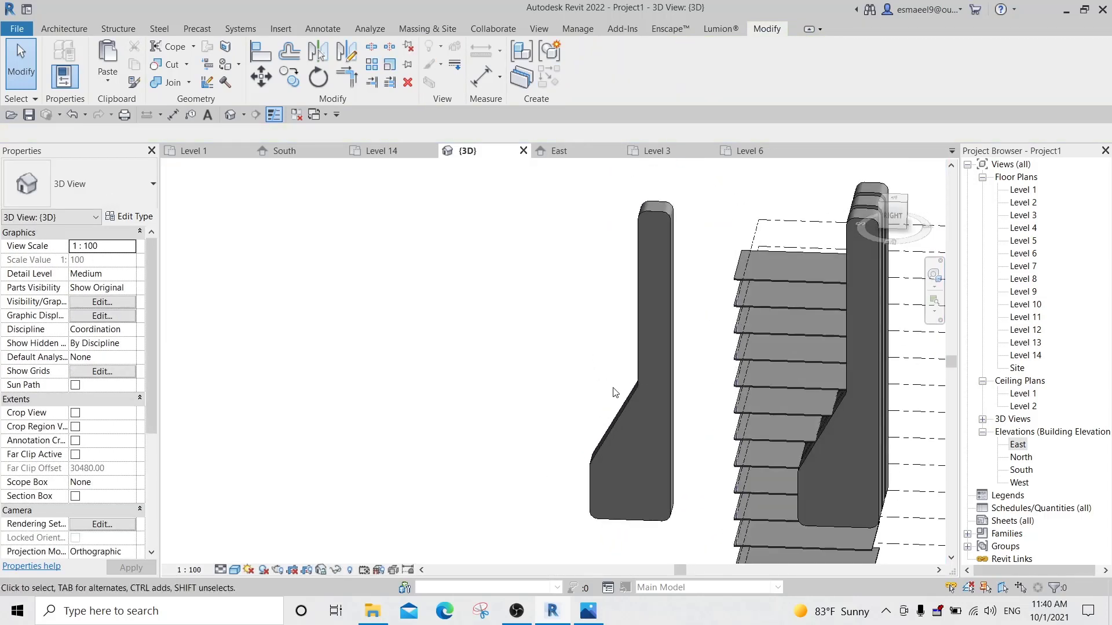
Try to rotate the in-place generic model 180 degrees with the Copy option enabled in the East elevation.
{"action": "left_click", "coordinate": [559, 150]}
{"action": "left_click", "coordinate": [505, 338]}
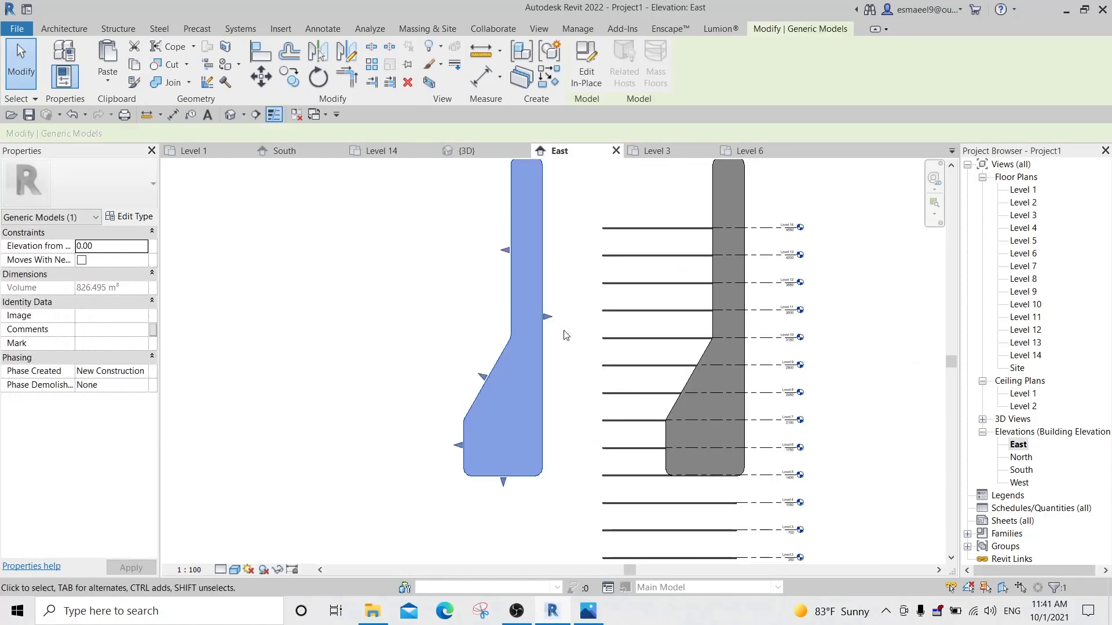
{"action": "key", "text": "r"}
{"action": "key", "text": "o"}
{"action": "left_click", "coordinate": [895, 294]}
{"action": "type", "text": "1"}
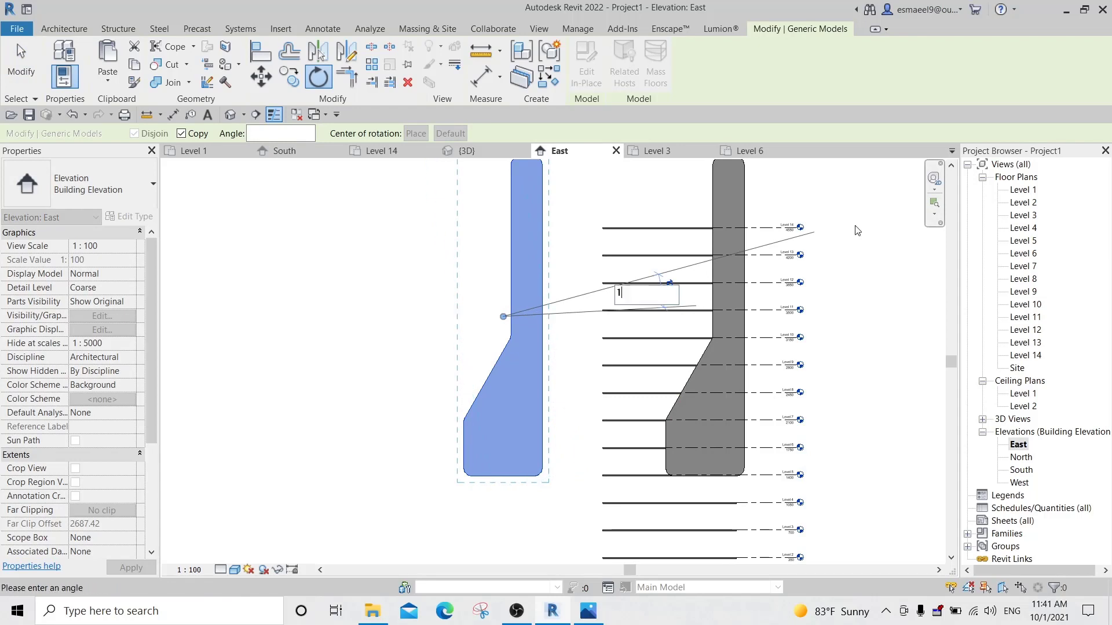
{"action": "type", "text": "80"}
{"action": "key", "text": "Return"}
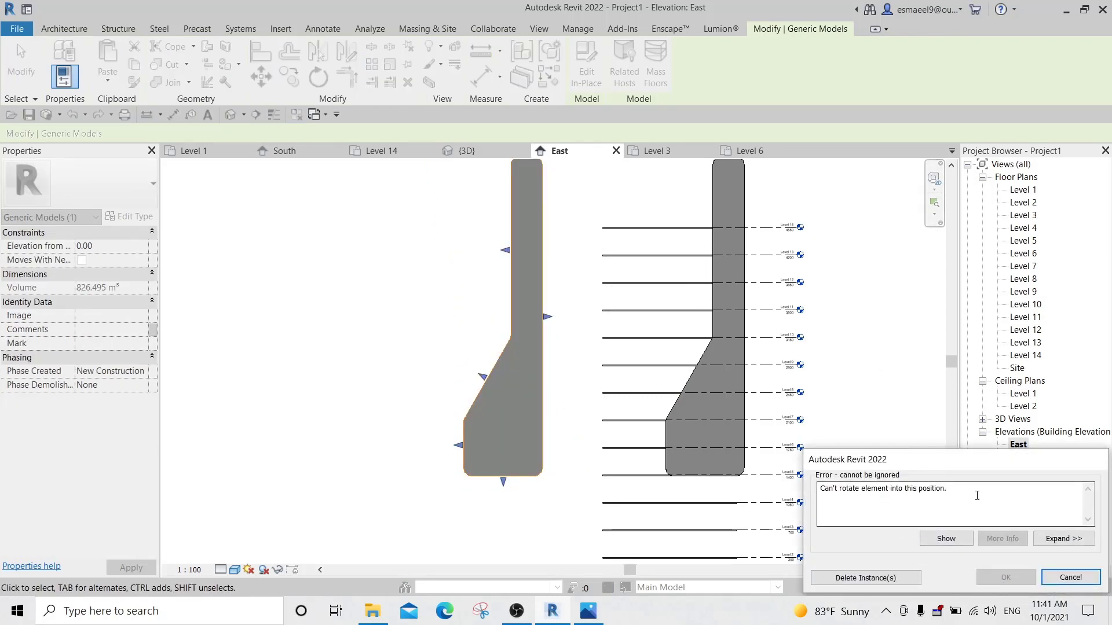
{"action": "left_click", "coordinate": [1070, 577]}
Copy the in-place generic model horizontally in the East elevation, placing the copy farther away from the floor slabs.
{"action": "scroll", "coordinate": [552, 249], "scroll_direction": "down", "scroll_amount": 3}
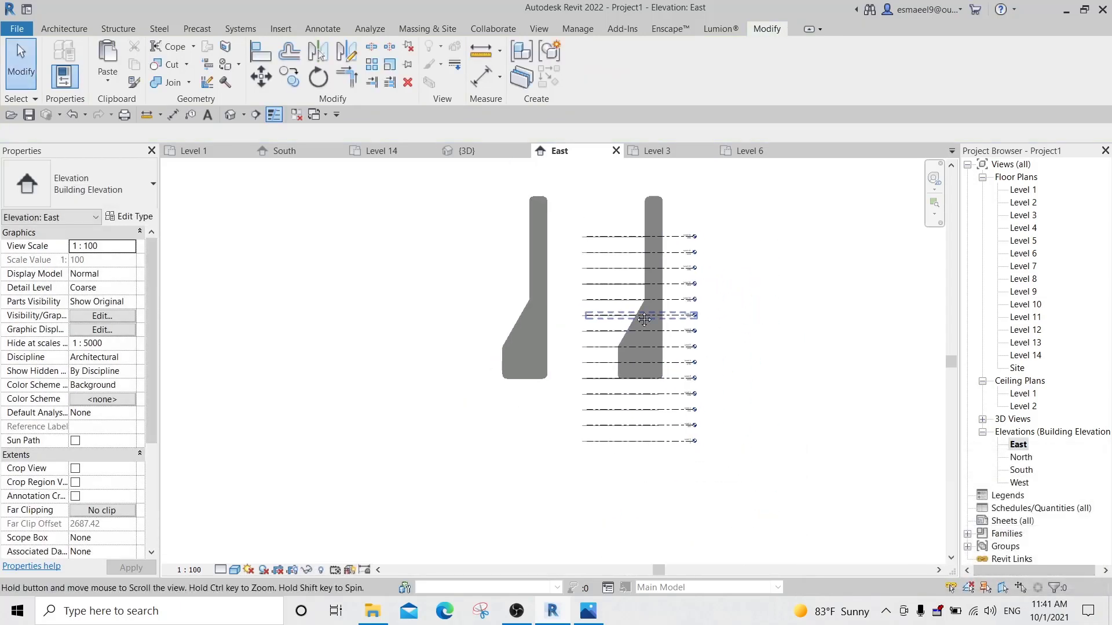
{"action": "left_click", "coordinate": [537, 343]}
{"action": "scroll", "coordinate": [536, 343], "scroll_direction": "up", "scroll_amount": 2}
{"action": "key", "text": "o"}
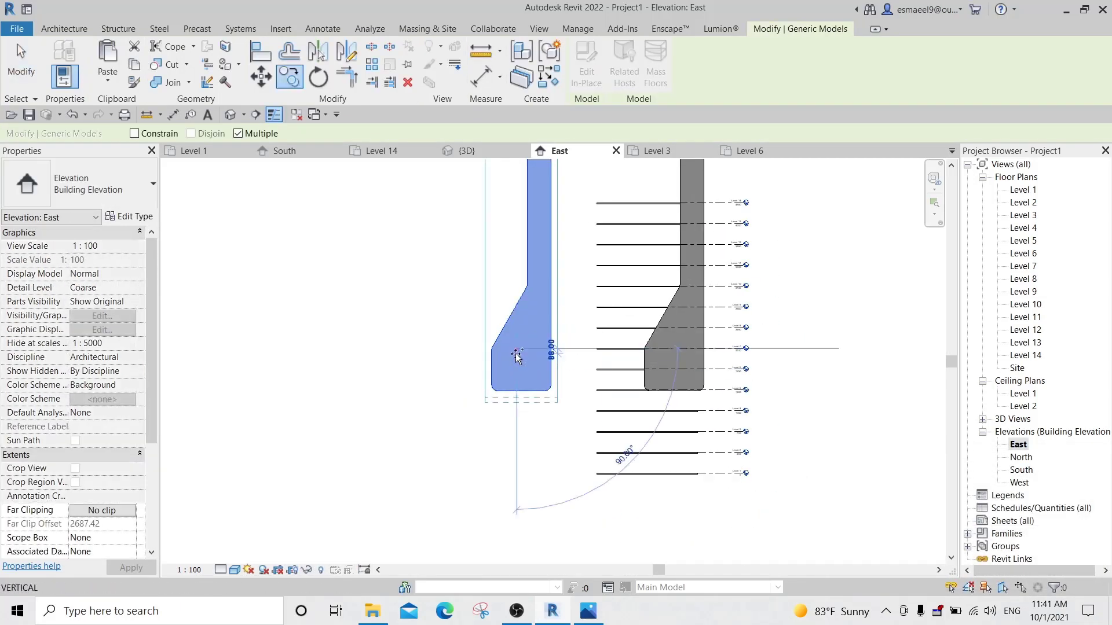
{"action": "left_click", "coordinate": [516, 348]}
{"action": "left_click", "coordinate": [353, 350]}
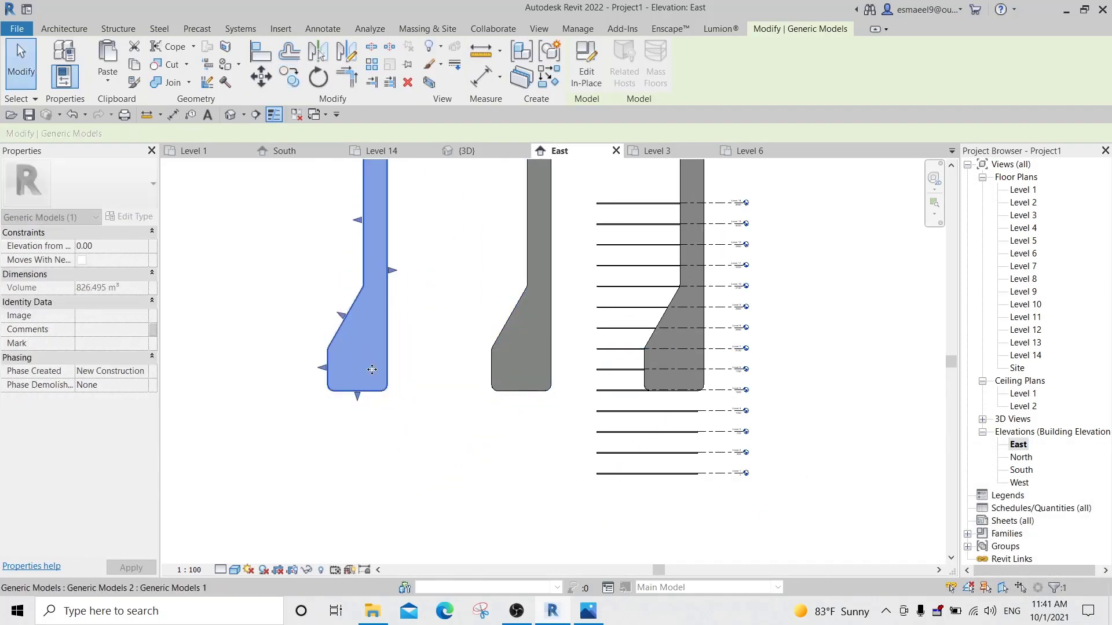
Try to rotate the newly placed copy of the generic model 180 degrees.
{"action": "key", "text": "r"}
{"action": "key", "text": "o"}
{"action": "left_click", "coordinate": [426, 340]}
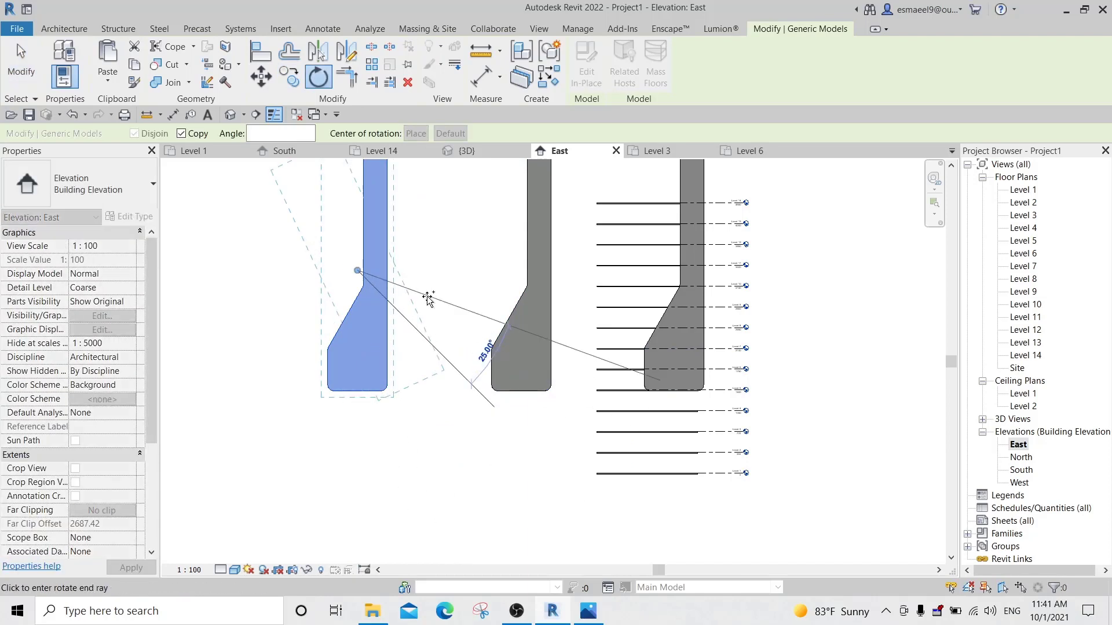
{"action": "type", "text": "180"}
{"action": "key", "text": "Return"}
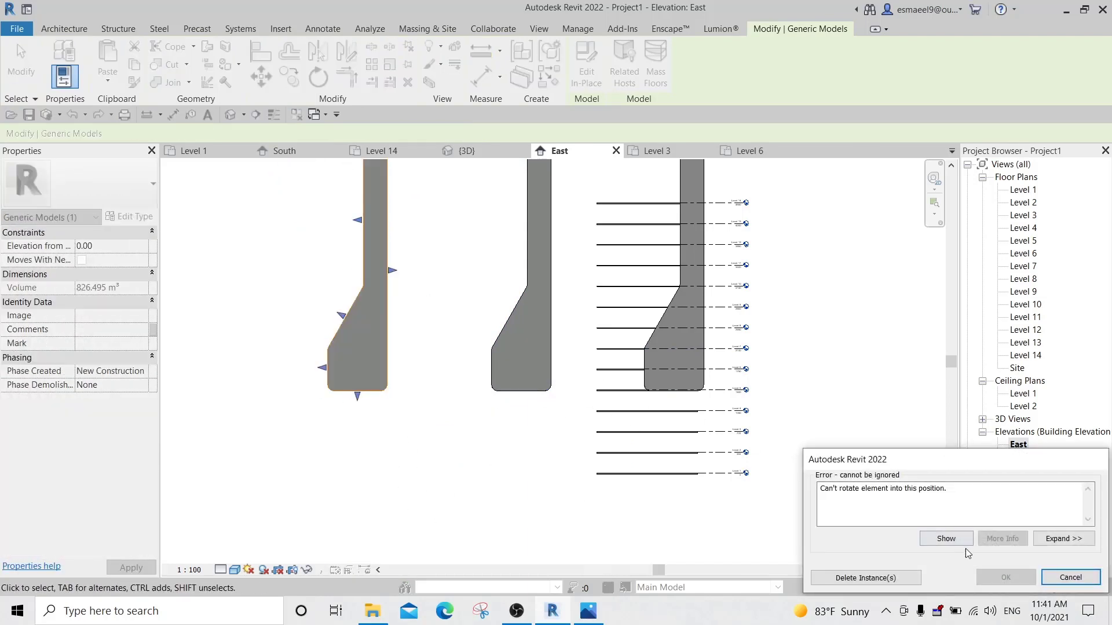
{"action": "left_click", "coordinate": [1070, 576]}
{"action": "key", "text": "Escape"}
Turn the copied generic model into a model group with the default name.
{"action": "scroll", "coordinate": [398, 265], "scroll_direction": "down", "scroll_amount": 2}
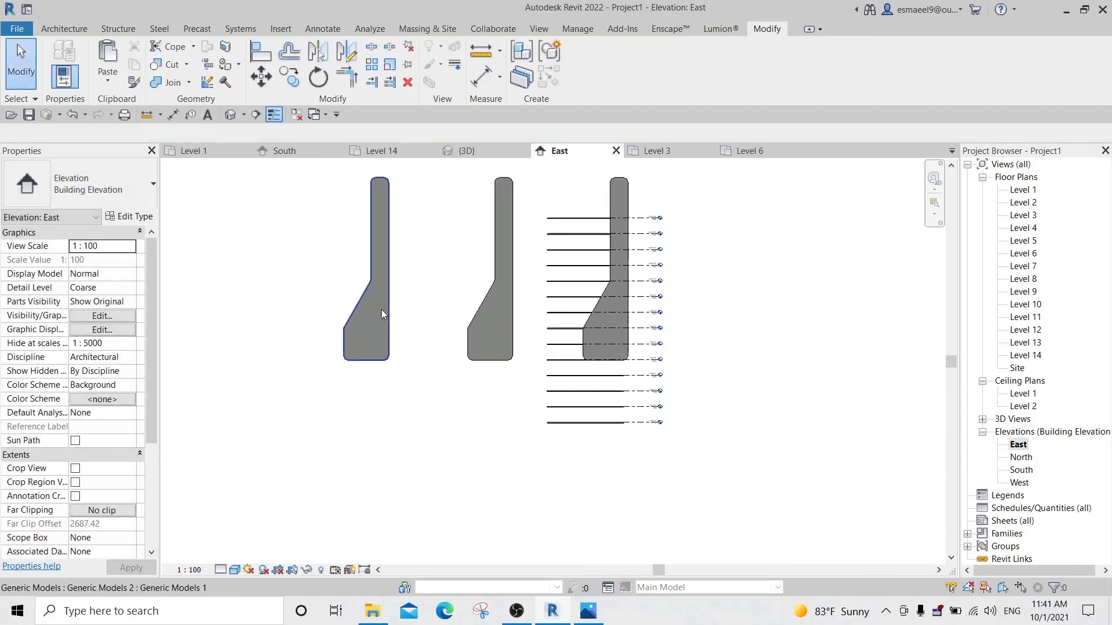
{"action": "left_click", "coordinate": [381, 309]}
{"action": "left_click", "coordinate": [553, 49]}
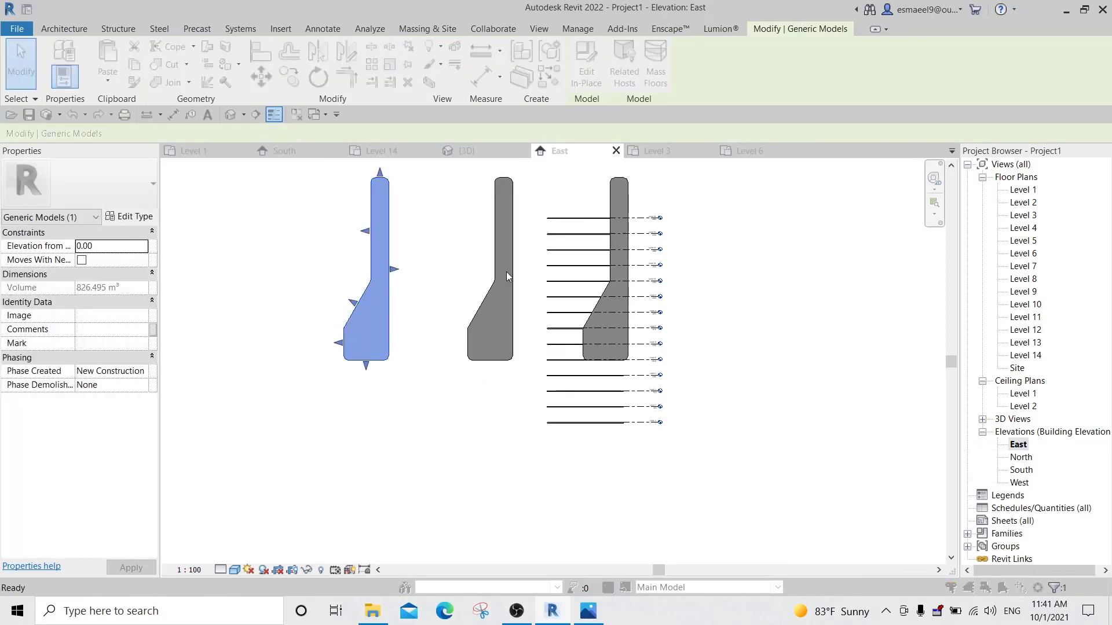
{"action": "left_click", "coordinate": [515, 338]}
Rotate the model group freehand about its base point and undo the rotation.
{"action": "key", "text": "r"}
{"action": "key", "text": "o"}
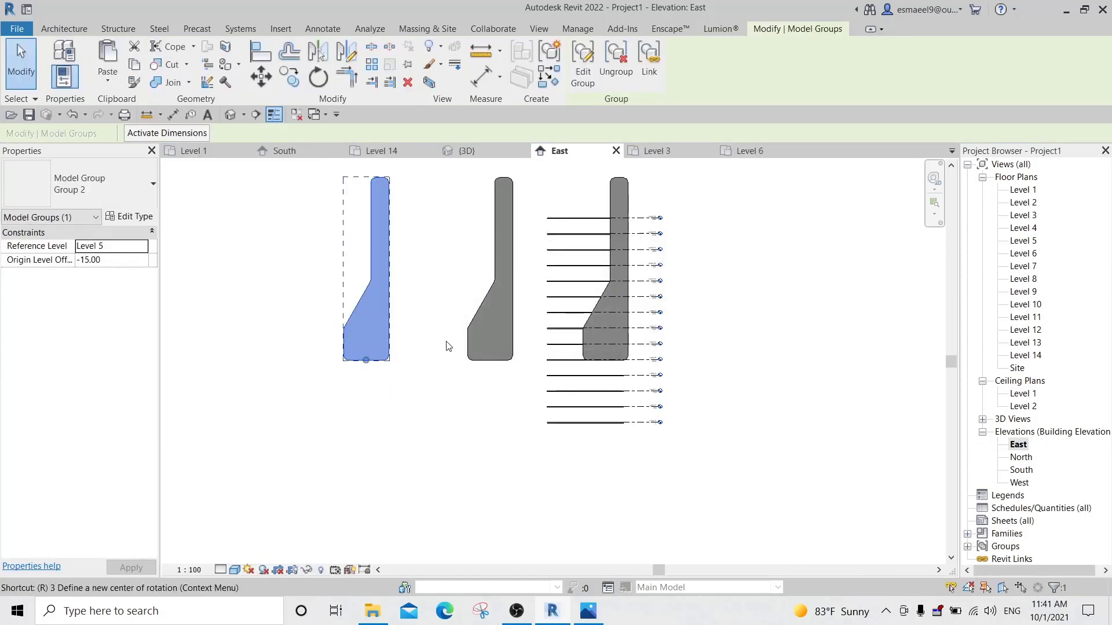
{"action": "left_click", "coordinate": [452, 318]}
{"action": "left_click", "coordinate": [440, 274]}
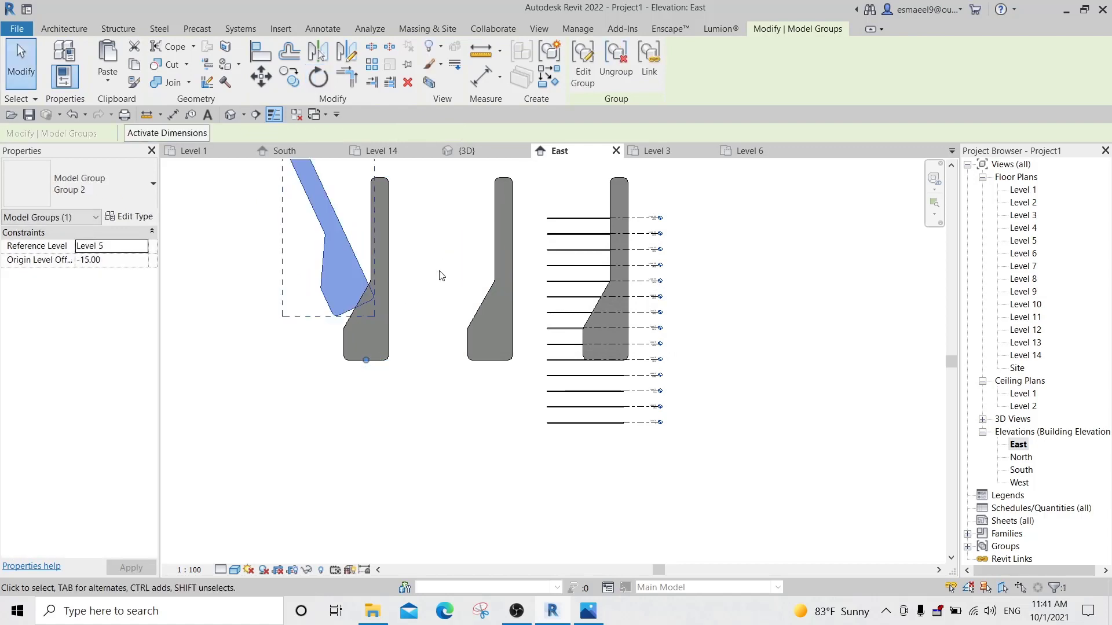
{"action": "key", "text": "ctrl+z"}
Rotate the model group 180 degrees about its base point so the wall shape is upside down.
{"action": "left_click", "coordinate": [374, 322]}
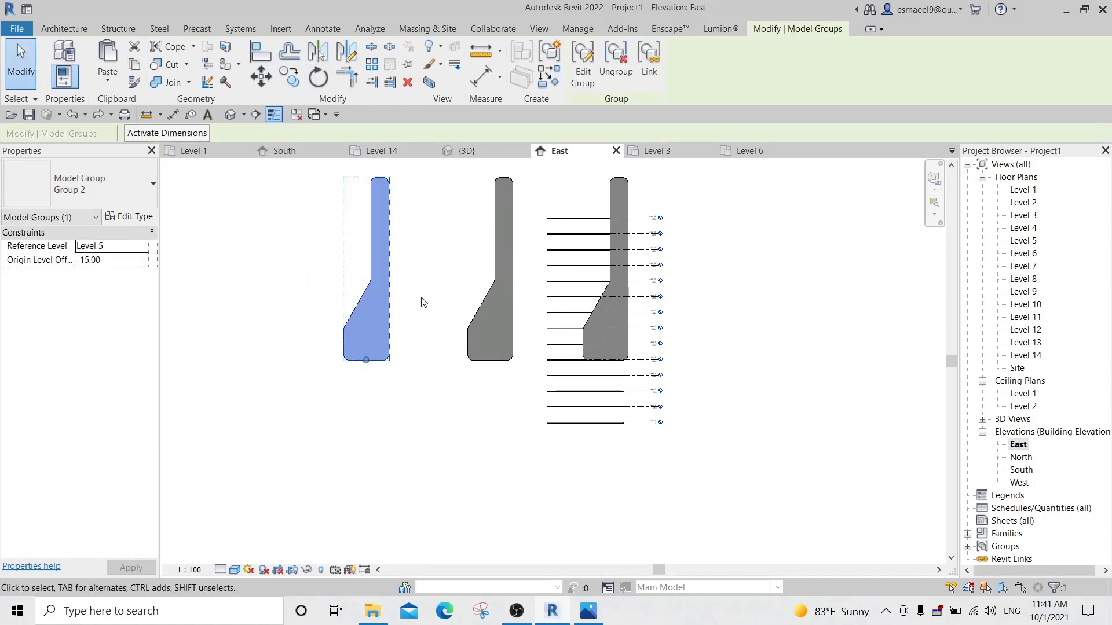
{"action": "key", "text": "r"}
{"action": "key", "text": "o"}
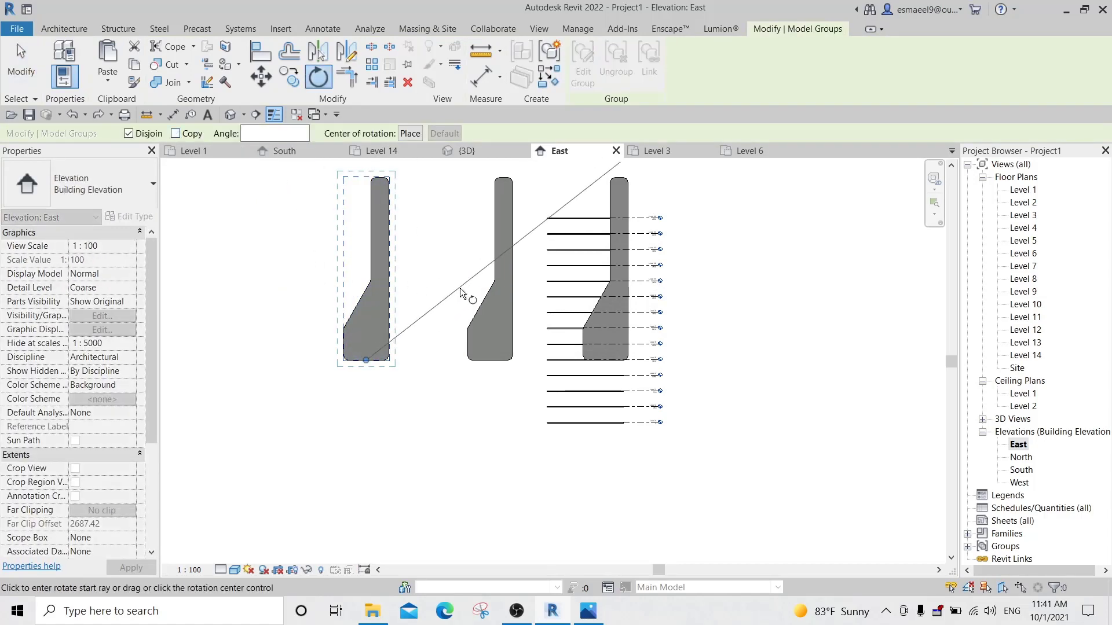
{"action": "left_click", "coordinate": [461, 289]}
{"action": "key", "text": "Return"}
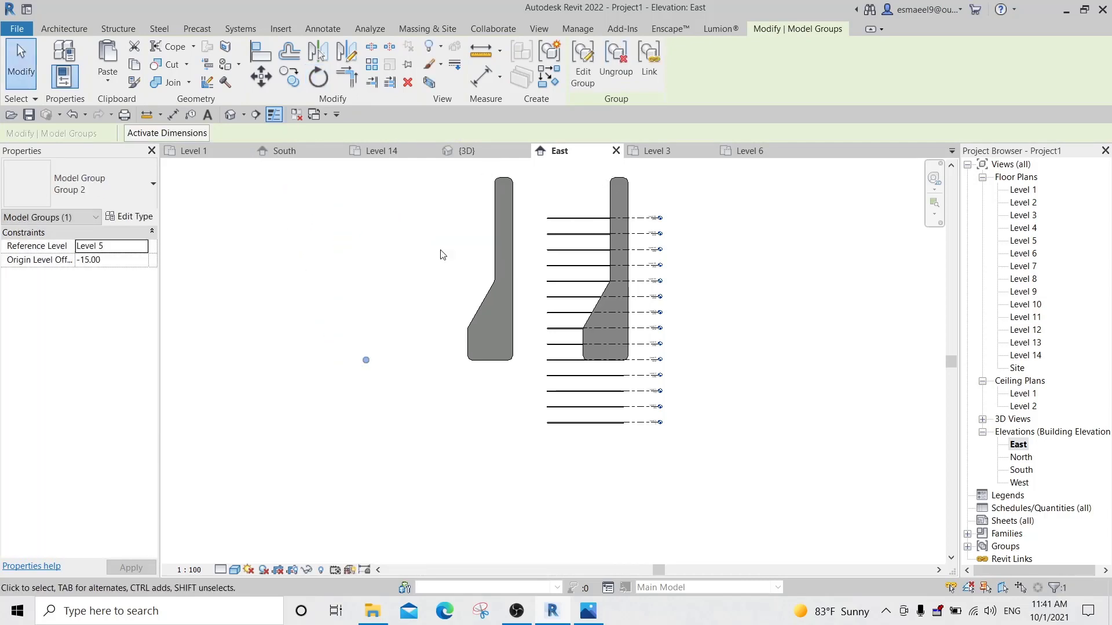
{"action": "scroll", "coordinate": [457, 294], "scroll_direction": "down", "scroll_amount": 5}
{"action": "middle_click_drag", "start_coordinate": [441, 390], "coordinate": [583, 289]}
{"action": "left_click", "coordinate": [475, 275]}
Try to rotate the ungrouped generic model beside the floor slabs in the East elevation.
{"action": "scroll", "coordinate": [462, 240], "scroll_direction": "down", "scroll_amount": 1}
{"action": "left_click", "coordinate": [556, 256]}
{"action": "scroll", "coordinate": [560, 256], "scroll_direction": "up", "scroll_amount": 2}
{"action": "scroll", "coordinate": [564, 282], "scroll_direction": "up", "scroll_amount": 2}
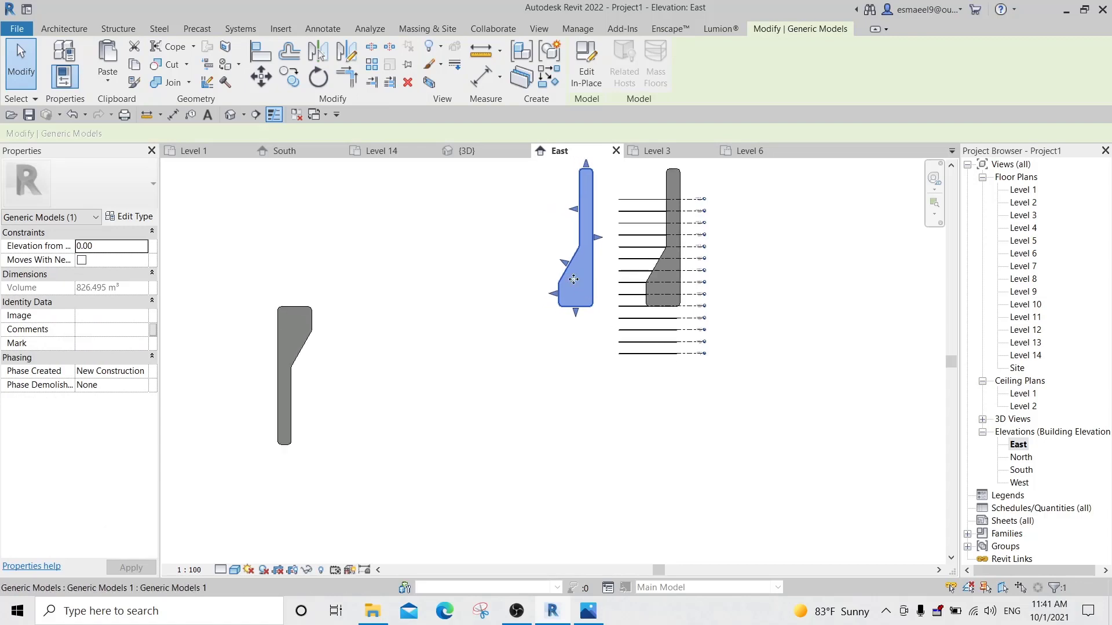
{"action": "key", "text": "r"}
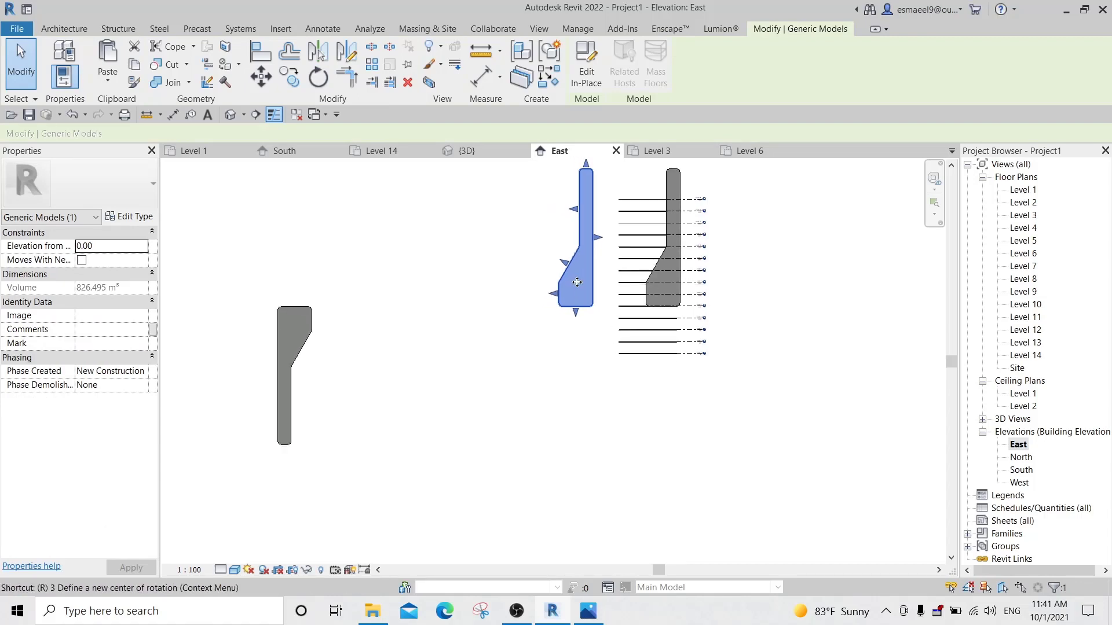
{"action": "key", "text": "o"}
{"action": "left_click", "coordinate": [551, 400]}
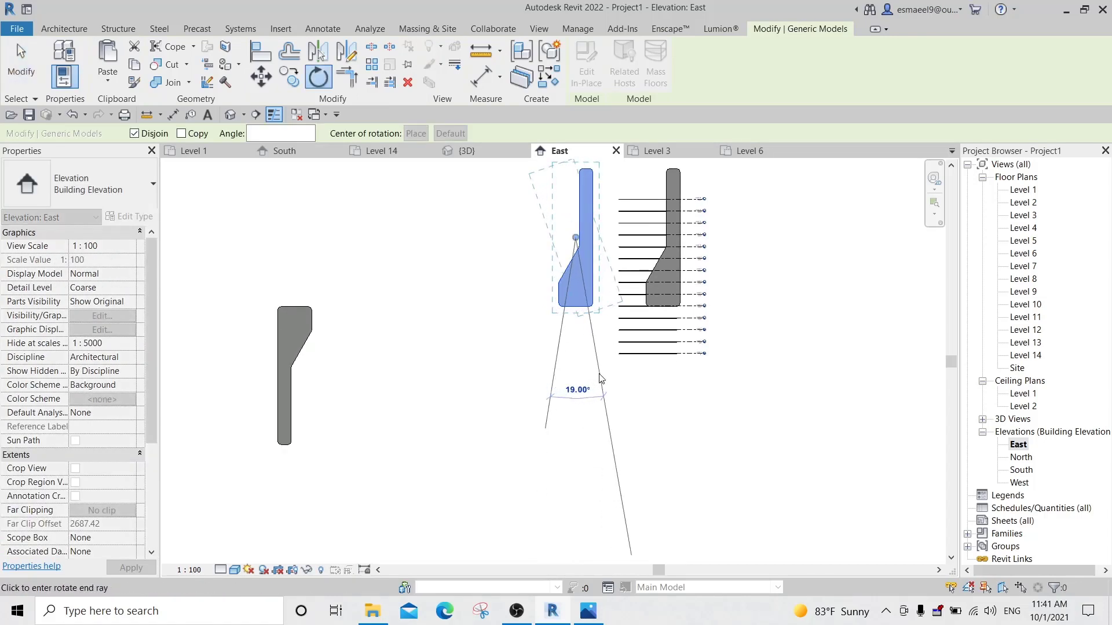
{"action": "key", "text": "Return"}
{"action": "key", "text": "Escape"}
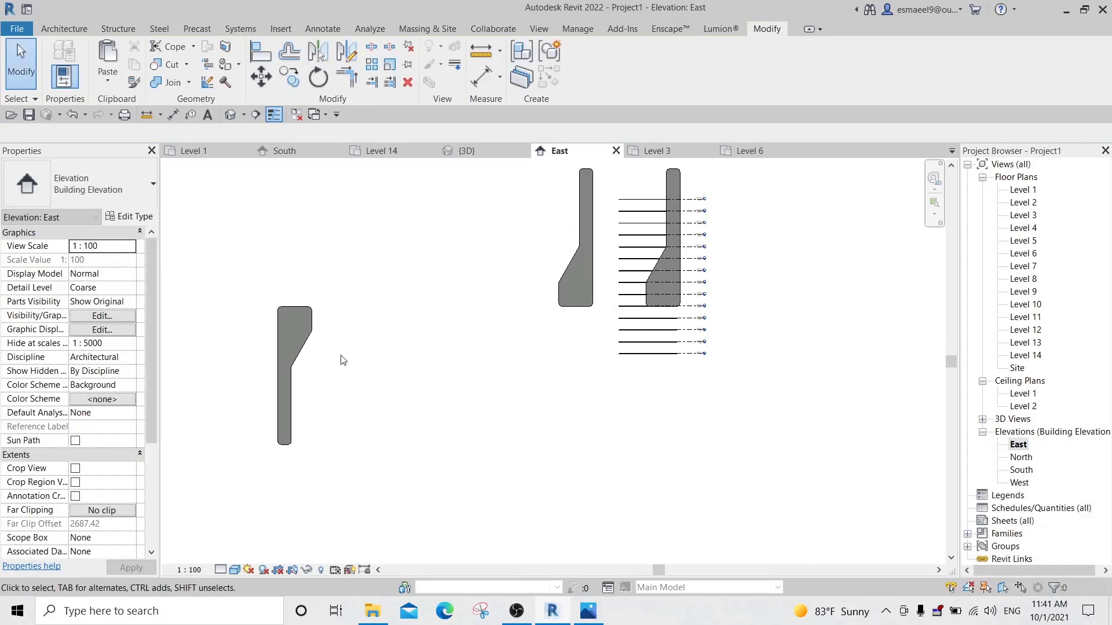
Delete the leftover upright generic model standing beside the floor slabs in the East elevation.
{"action": "left_click", "coordinate": [312, 326]}
{"action": "key", "text": "Escape"}
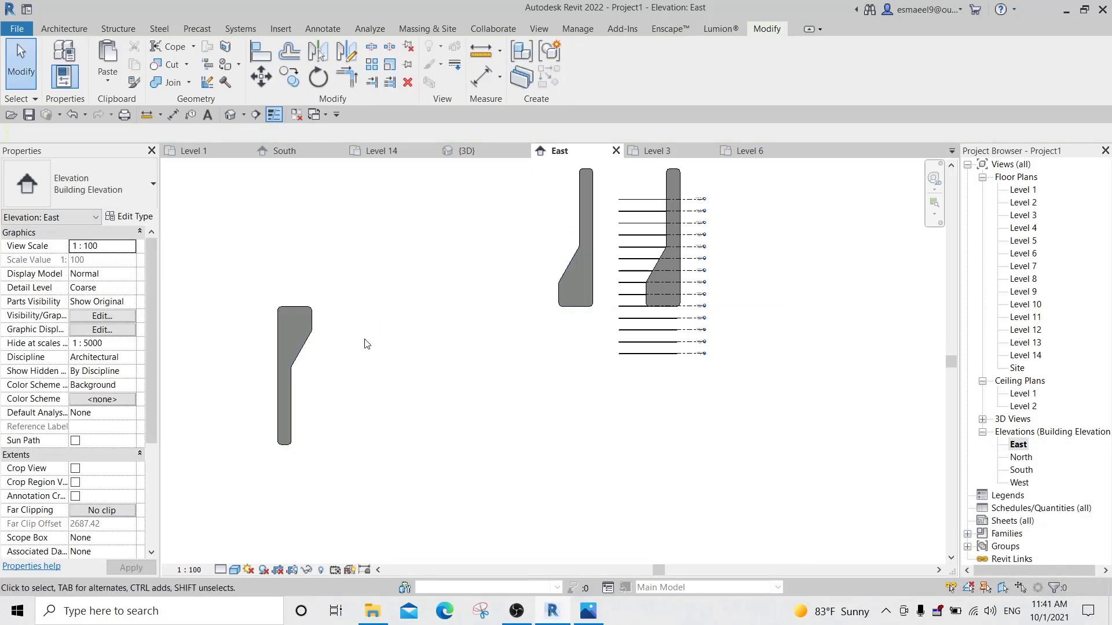
{"action": "left_click", "coordinate": [574, 286]}
{"action": "key", "text": "Delete"}
Move the inverted wall group from its bottom edge midpoint to the Level 1 base at the slabs' free end.
{"action": "left_click", "coordinate": [322, 347]}
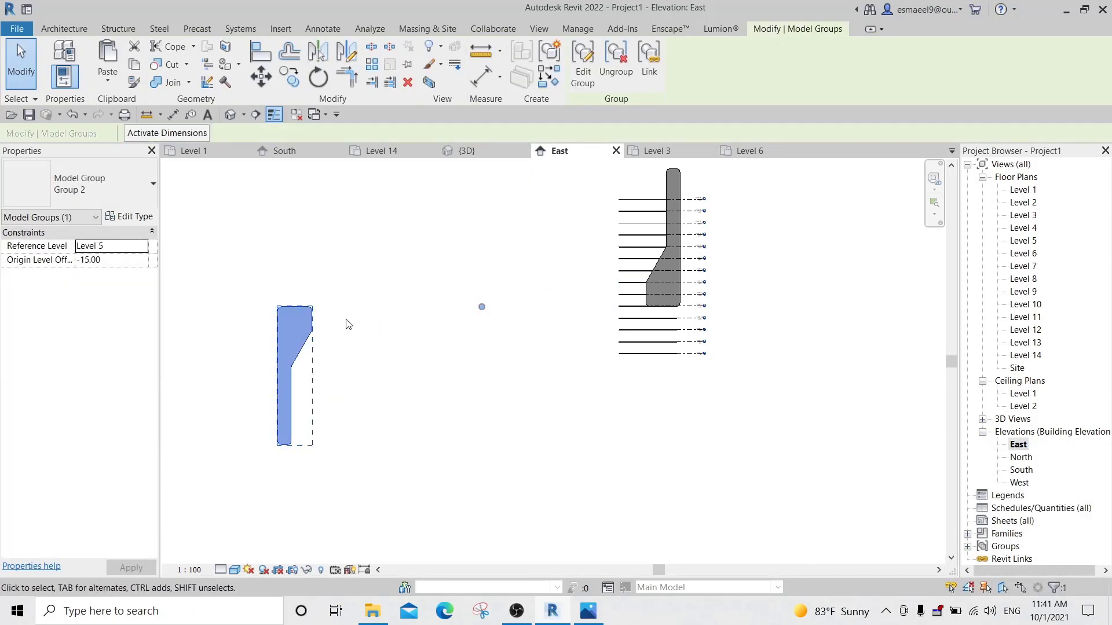
{"action": "scroll", "coordinate": [295, 443], "scroll_direction": "up", "scroll_amount": 4}
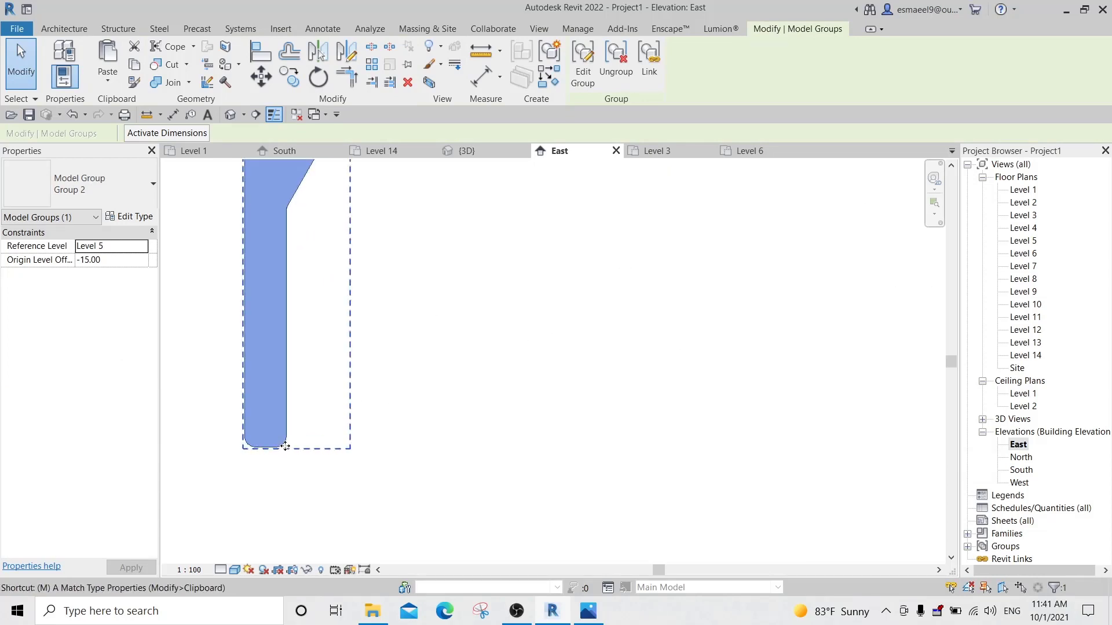
{"action": "key", "text": "m"}
{"action": "key", "text": "v"}
{"action": "left_click", "coordinate": [263, 448]}
{"action": "scroll", "coordinate": [604, 341], "scroll_direction": "down", "scroll_amount": 3}
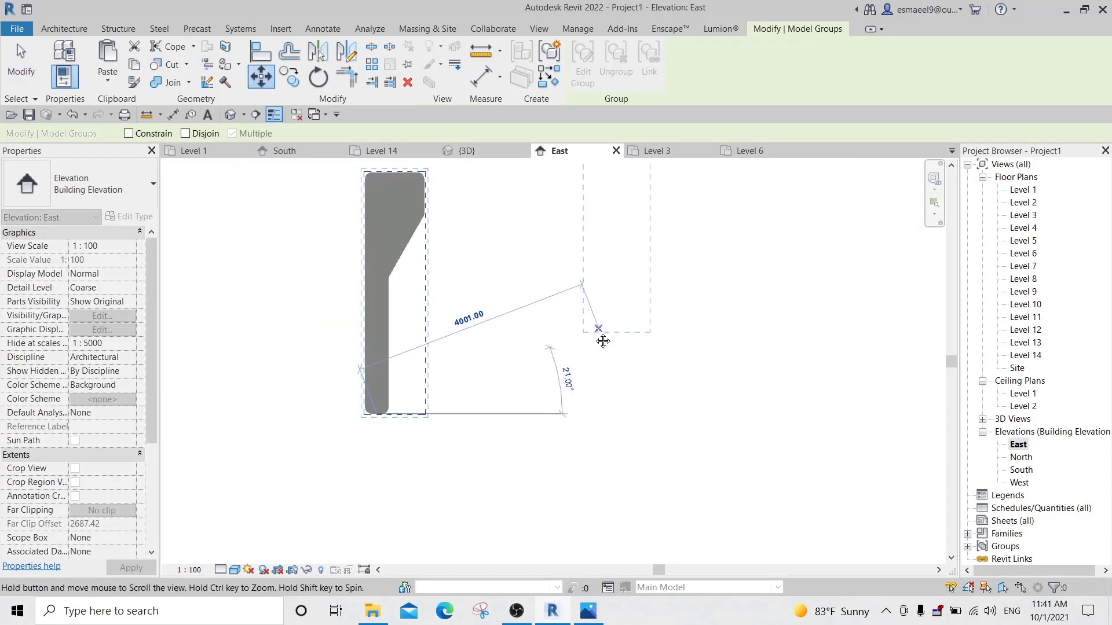
{"action": "left_click", "coordinate": [649, 360]}
{"action": "scroll", "coordinate": [650, 359], "scroll_direction": "up", "scroll_amount": 3}
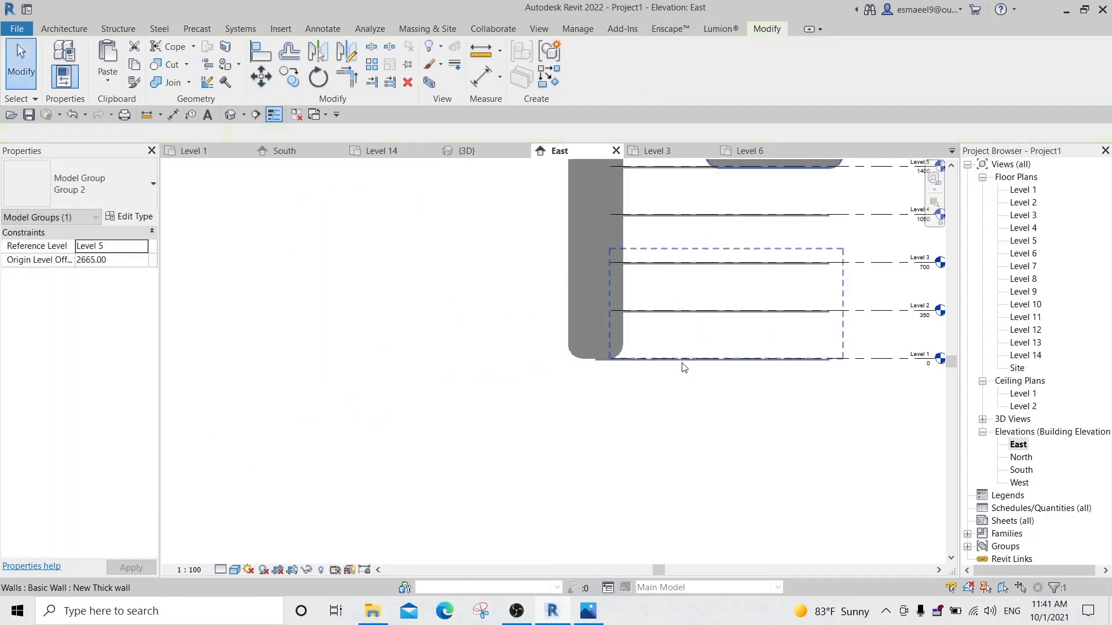
{"action": "left_click", "coordinate": [630, 379]}
Ungroup the inverted wall and open its extrusion sketch for editing.
{"action": "left_click", "coordinate": [592, 331]}
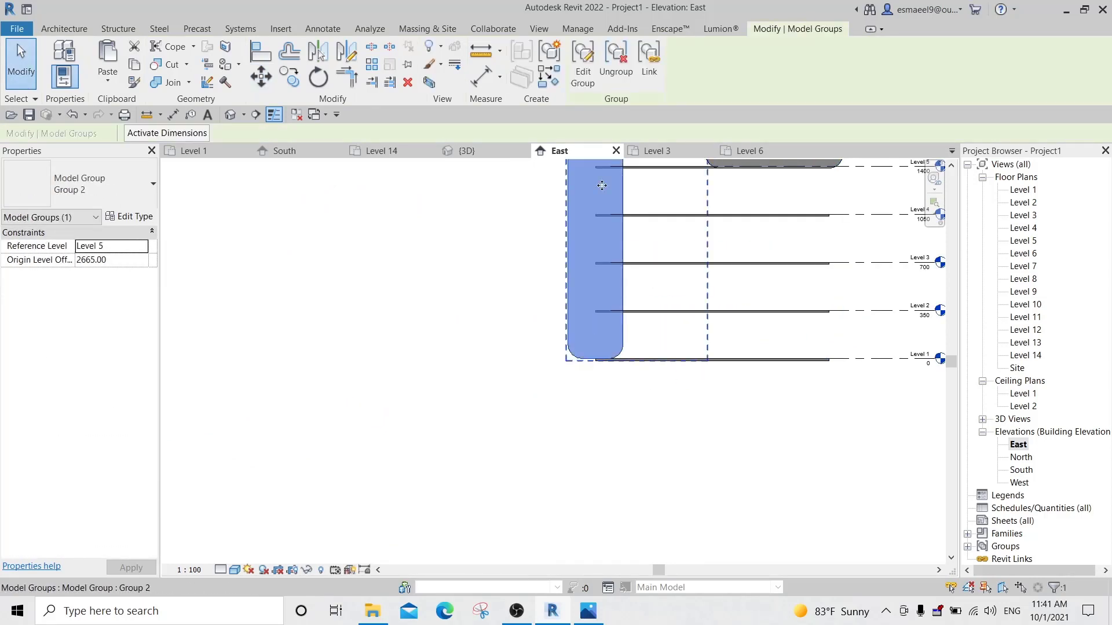
{"action": "left_click", "coordinate": [617, 64]}
{"action": "double_click", "coordinate": [606, 289]}
{"action": "double_click", "coordinate": [606, 290]}
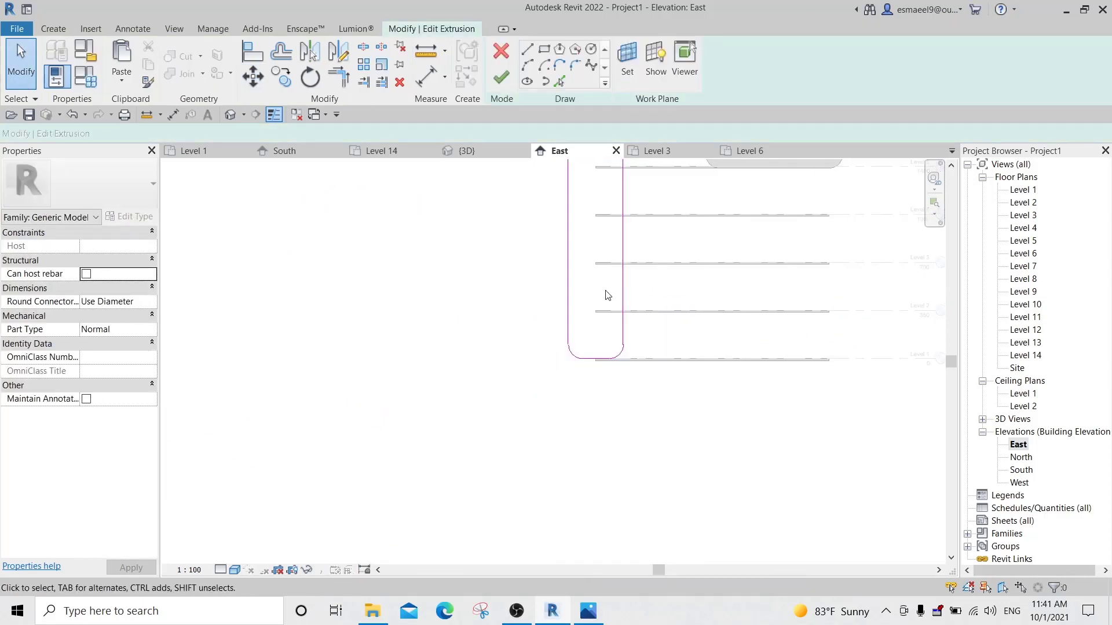
Delete the two rounded bottom corners of the wall sketch, trim the lines into square corners and finish the sketch.
{"action": "scroll", "coordinate": [608, 356], "scroll_direction": "up", "scroll_amount": 2}
{"action": "left_click", "coordinate": [626, 351]}
{"action": "left_click_drag", "start_coordinate": [626, 355], "coordinate": [623, 353]}
{"action": "key", "text": "Delete"}
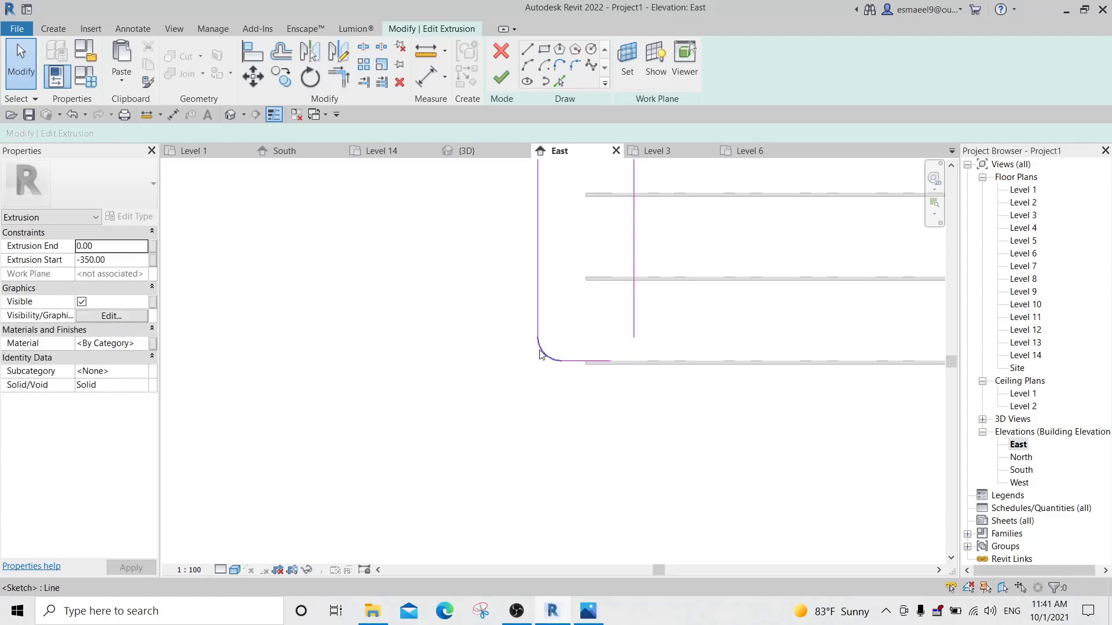
{"action": "key", "text": "t"}
{"action": "key", "text": "r"}
{"action": "left_click", "coordinate": [573, 361]}
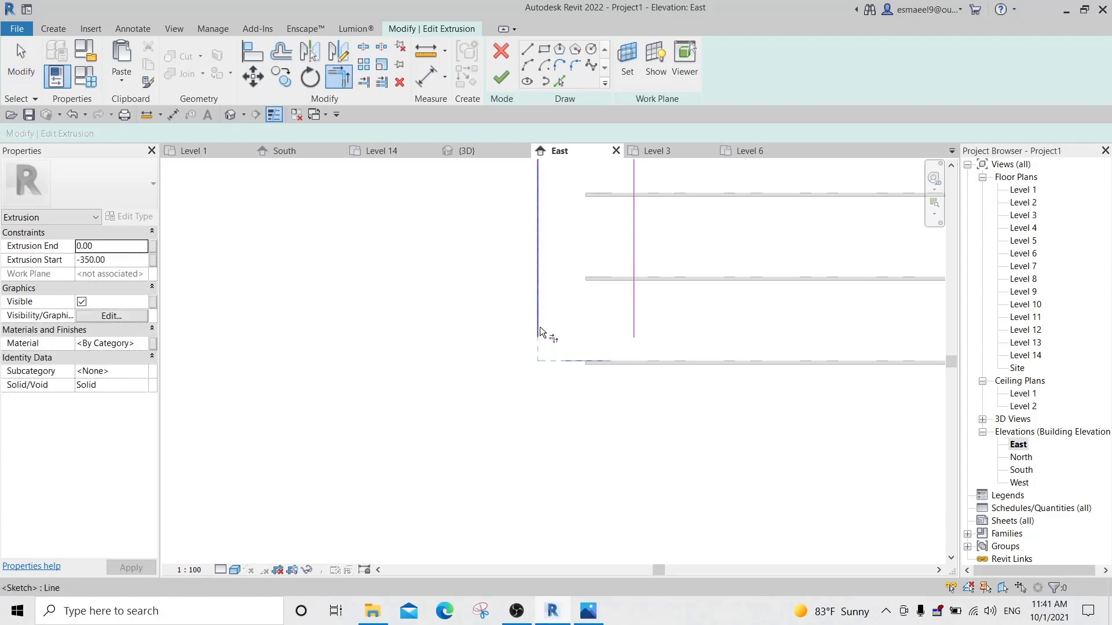
{"action": "left_click", "coordinate": [539, 327]}
{"action": "left_click", "coordinate": [631, 336]}
{"action": "left_click", "coordinate": [588, 359]}
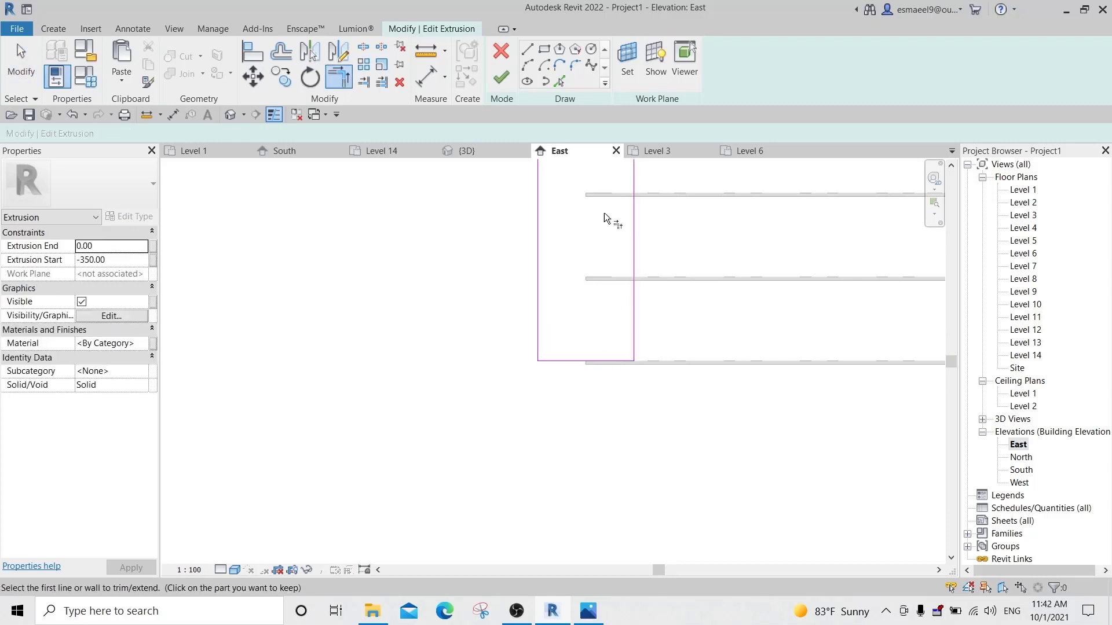
{"action": "left_click", "coordinate": [501, 78]}
Compare the inverted wall's height and slope in the 3D view with the tower reference image.
{"action": "left_click", "coordinate": [467, 150]}
{"action": "left_click", "coordinate": [645, 397]}
{"action": "left_click", "coordinate": [587, 610]}
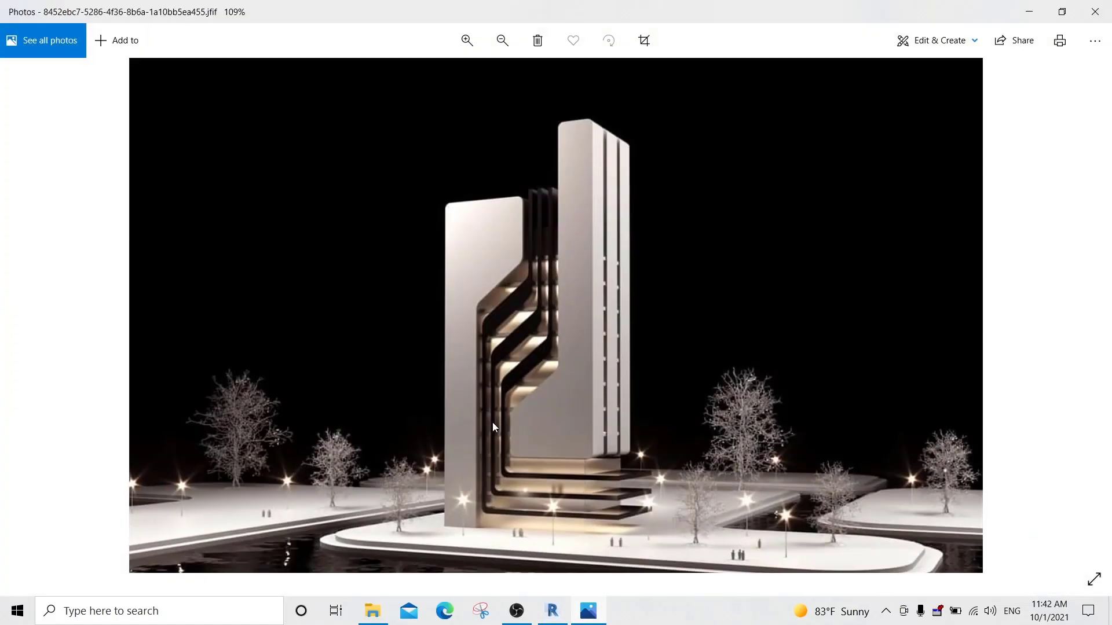
{"action": "left_click", "coordinate": [588, 605]}
{"action": "scroll", "coordinate": [593, 340], "scroll_direction": "down", "scroll_amount": 3}
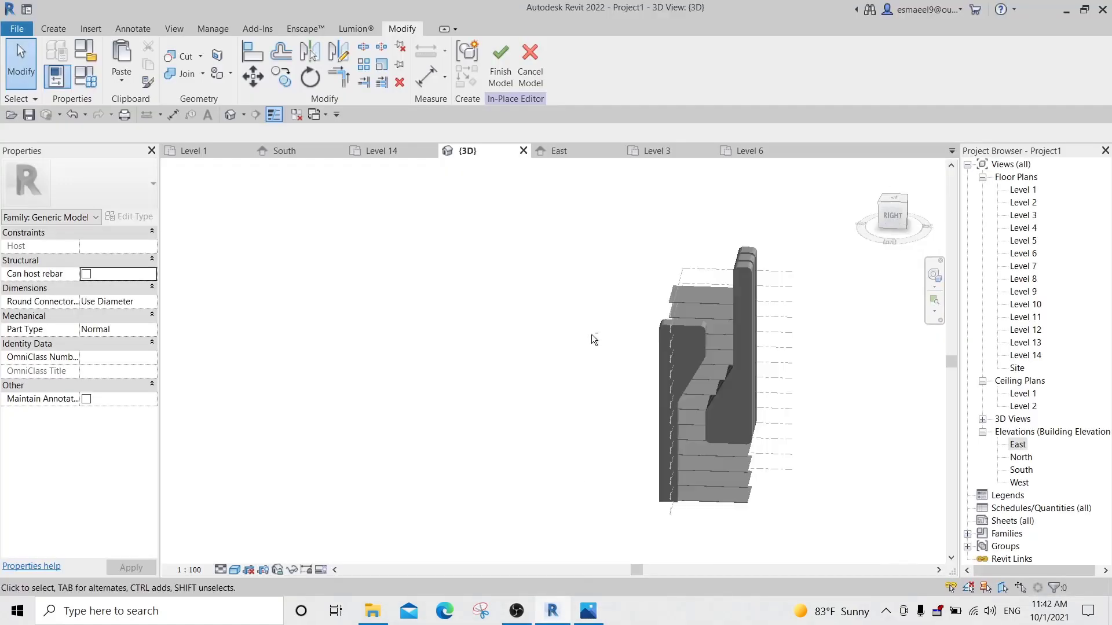
{"action": "middle_click_drag", "start_coordinate": [593, 340], "coordinate": [630, 351], "text": "shift"}
{"action": "scroll", "coordinate": [633, 350], "scroll_direction": "up", "scroll_amount": 3}
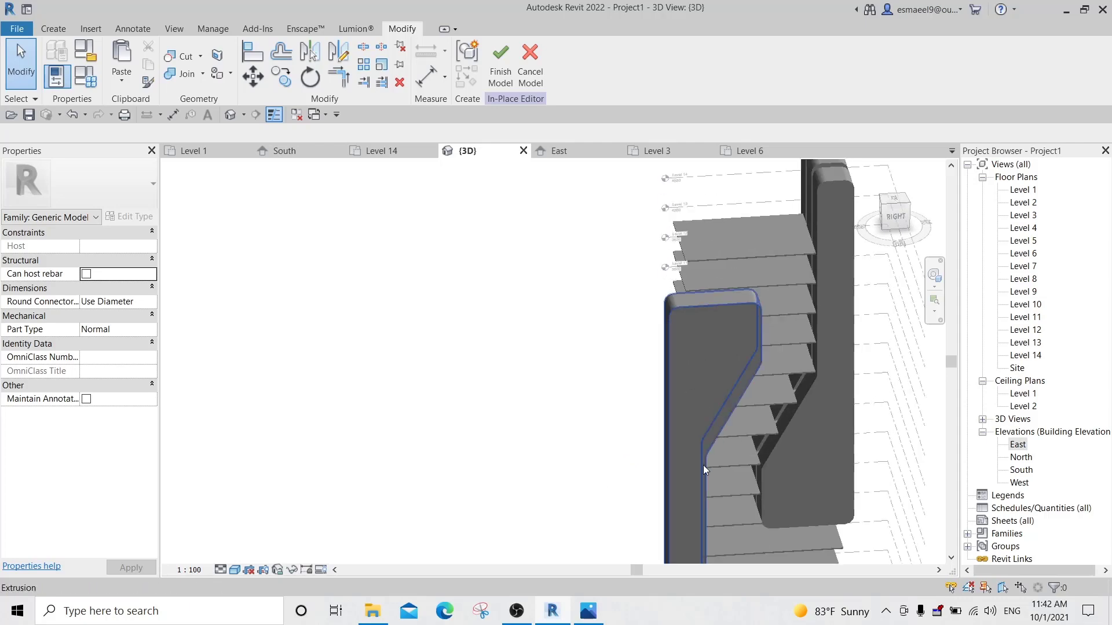
{"action": "left_click", "coordinate": [590, 613]}
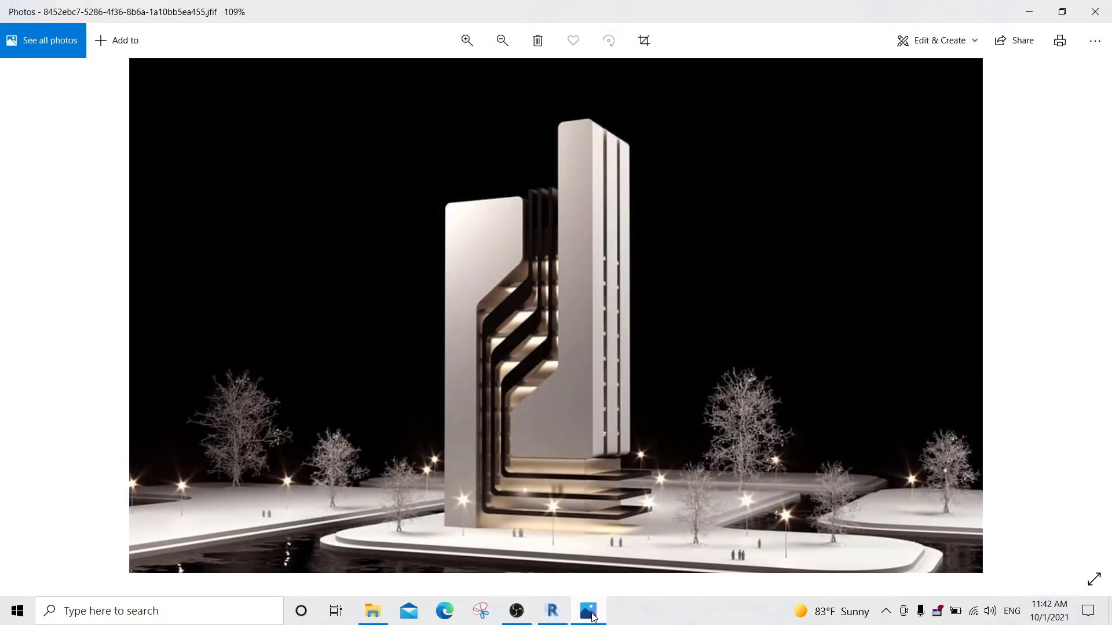
{"action": "left_click", "coordinate": [588, 611]}
{"action": "middle_click_drag", "start_coordinate": [761, 401], "coordinate": [724, 453], "text": "shift"}
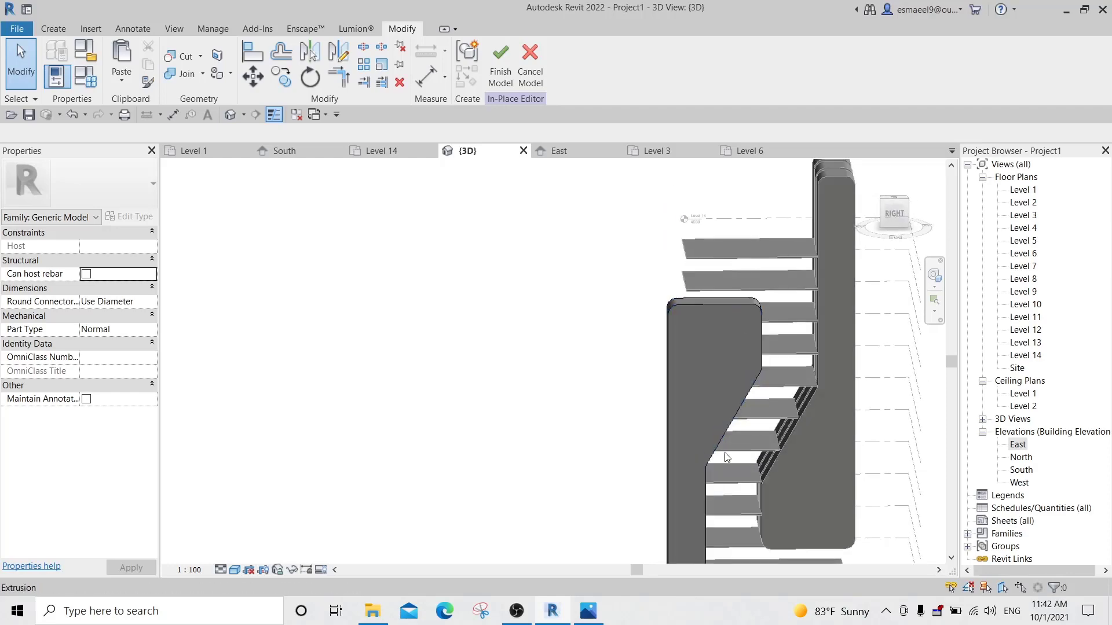
{"action": "left_click", "coordinate": [588, 611]}
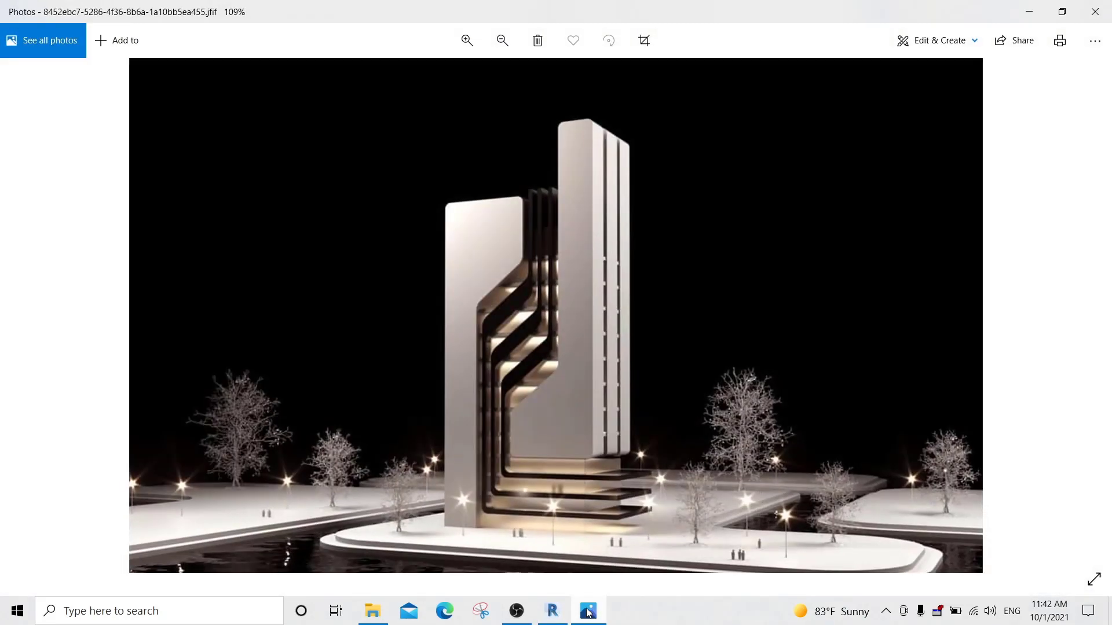
{"action": "left_click", "coordinate": [588, 611]}
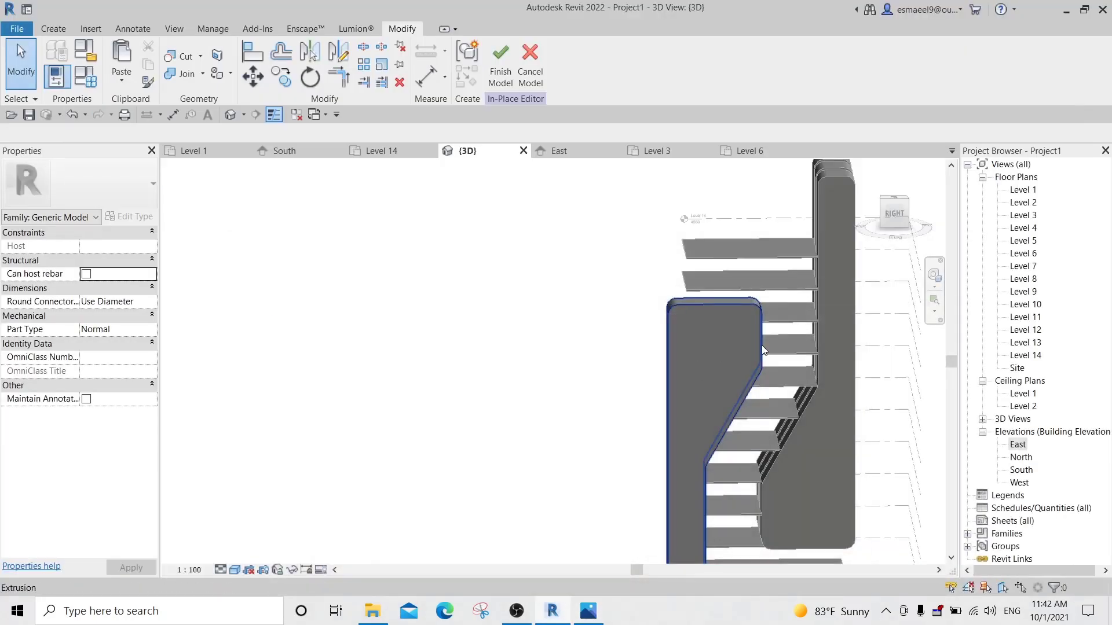
Reopen the inverted wall's extrusion sketch from the Right view and move its upper profile lines up to the topmost floor slab.
{"action": "double_click", "coordinate": [695, 294]}
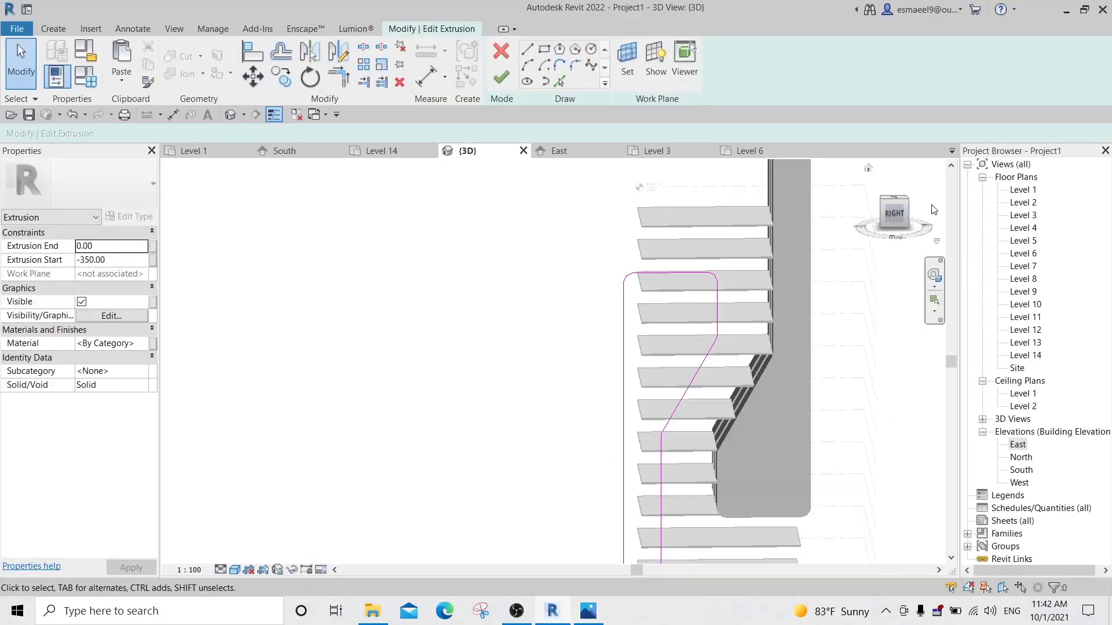
{"action": "left_click", "coordinate": [899, 214]}
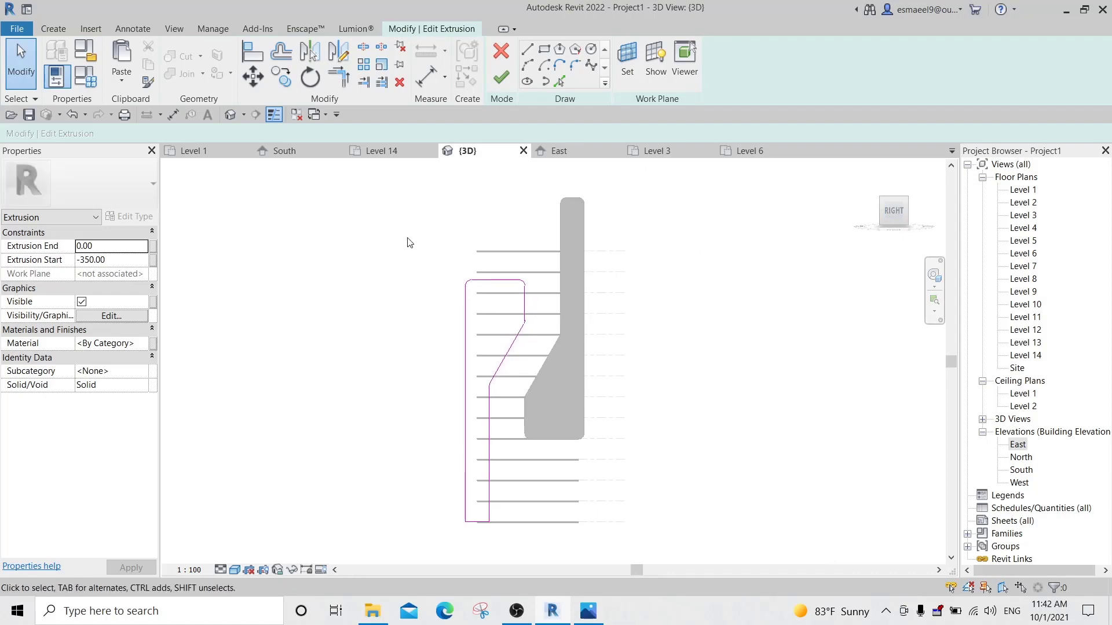
{"action": "left_click_drag", "start_coordinate": [404, 236], "coordinate": [603, 414]}
{"action": "key", "text": "m"}
{"action": "key", "text": "v"}
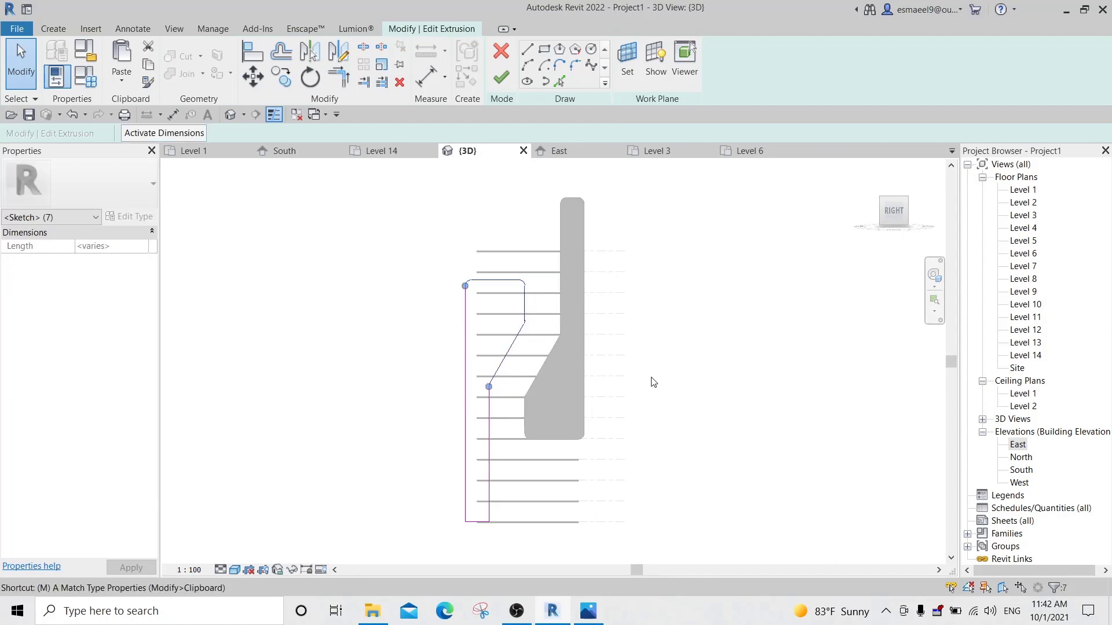
{"action": "key", "text": "Escape"}
{"action": "left_click", "coordinate": [588, 611]}
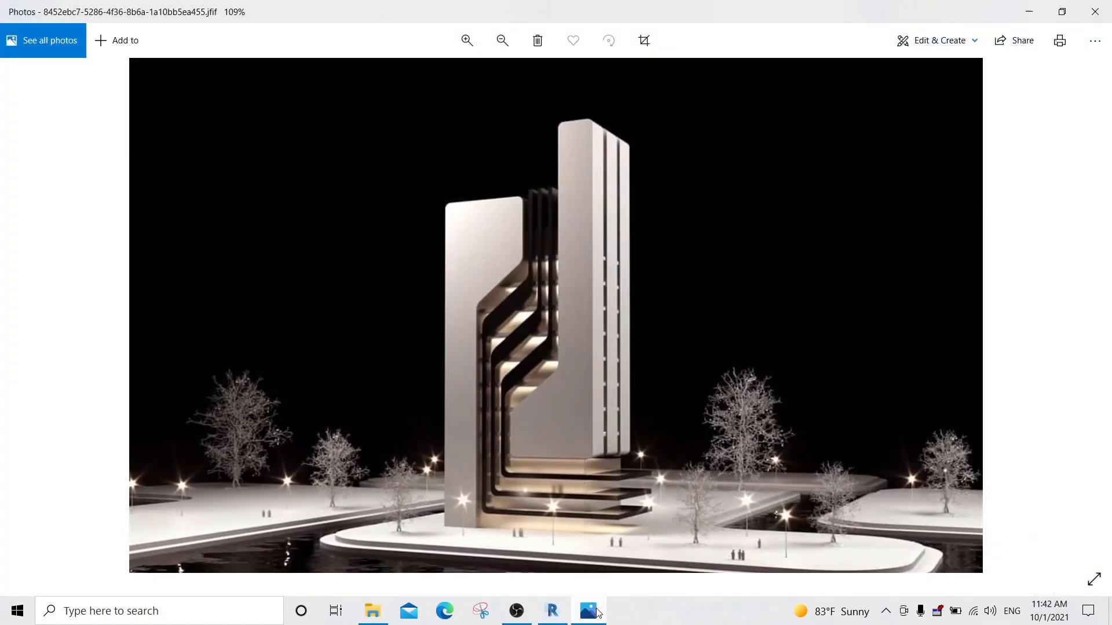
{"action": "left_click", "coordinate": [595, 608]}
{"action": "scroll", "coordinate": [491, 260], "scroll_direction": "up", "scroll_amount": 3}
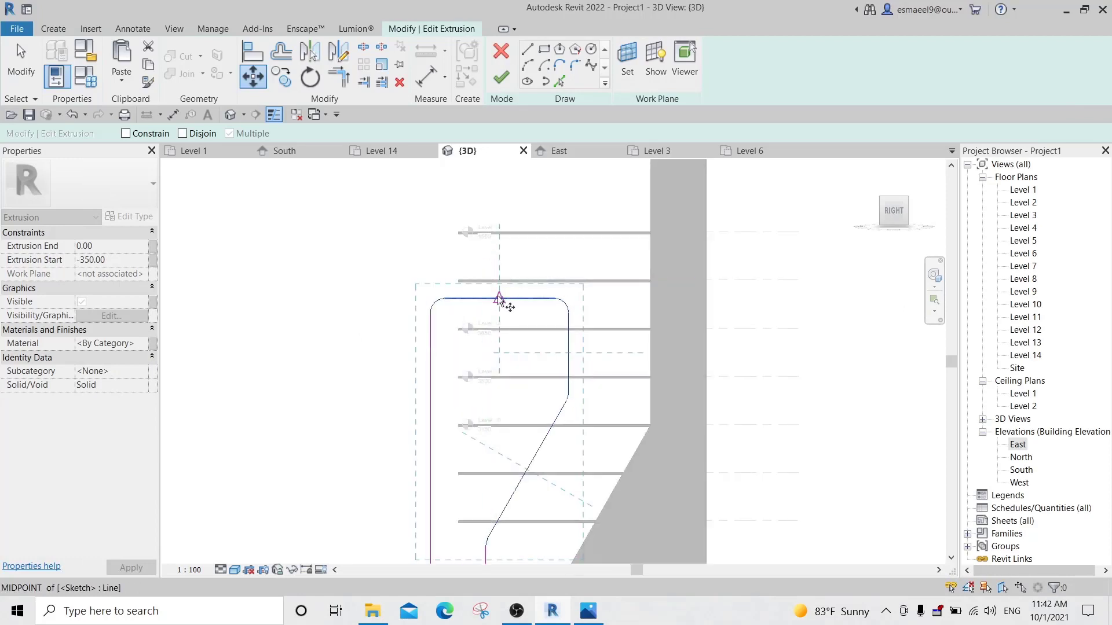
{"action": "left_click", "coordinate": [499, 298]}
{"action": "left_click", "coordinate": [499, 232]}
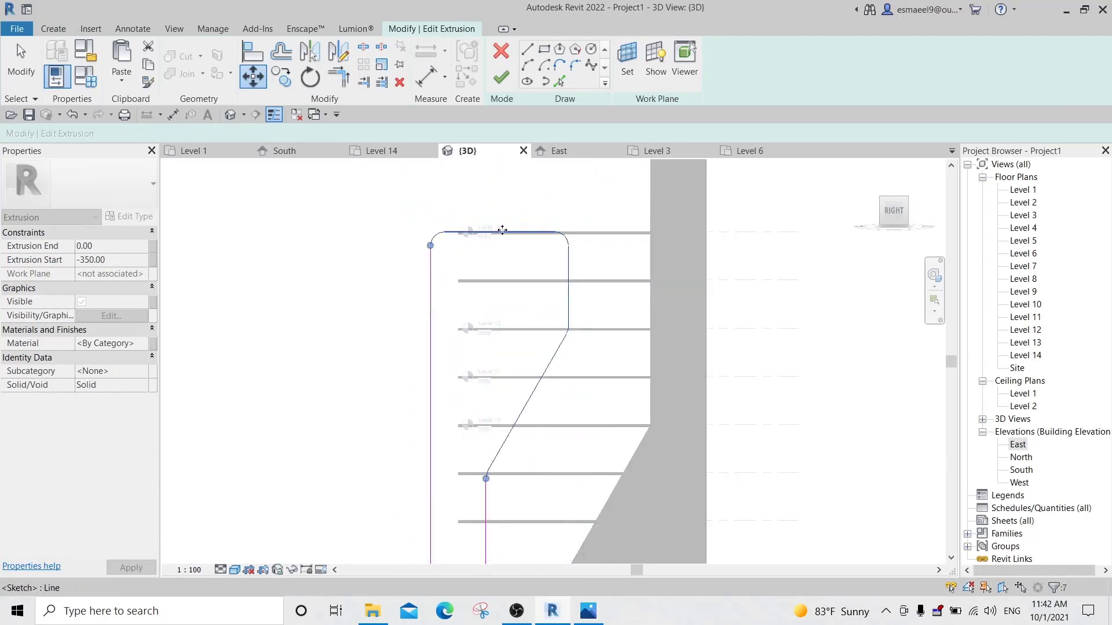
Move the upper profile lines of the wall sketch a further 200 upward above the topmost slab.
{"action": "key", "text": "m"}
{"action": "key", "text": "v"}
{"action": "left_click", "coordinate": [498, 232]}
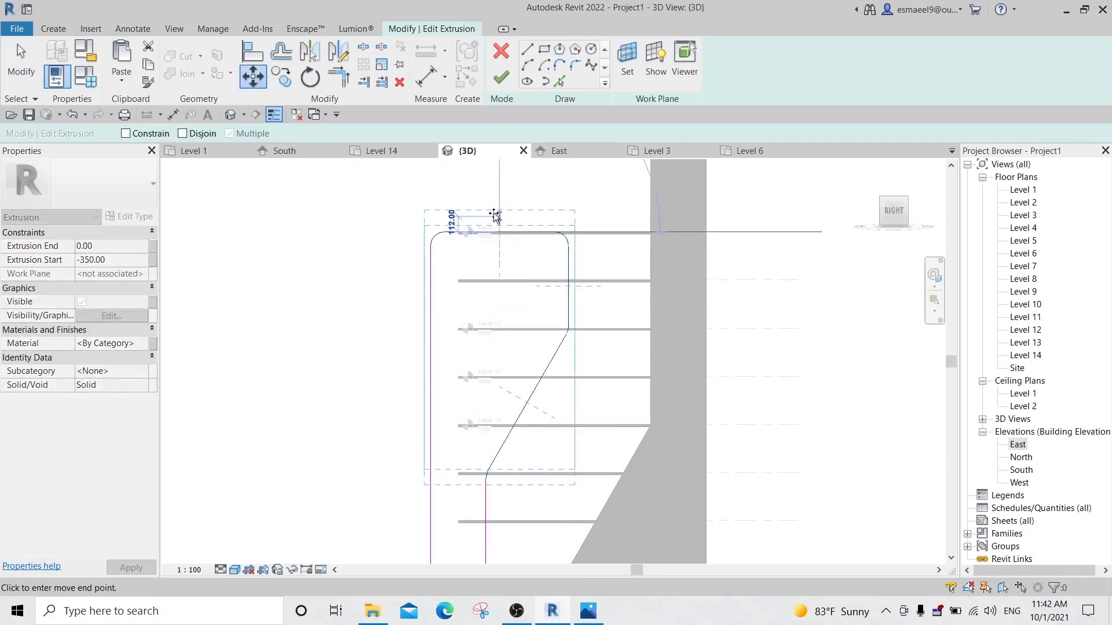
{"action": "type", "text": "200"}
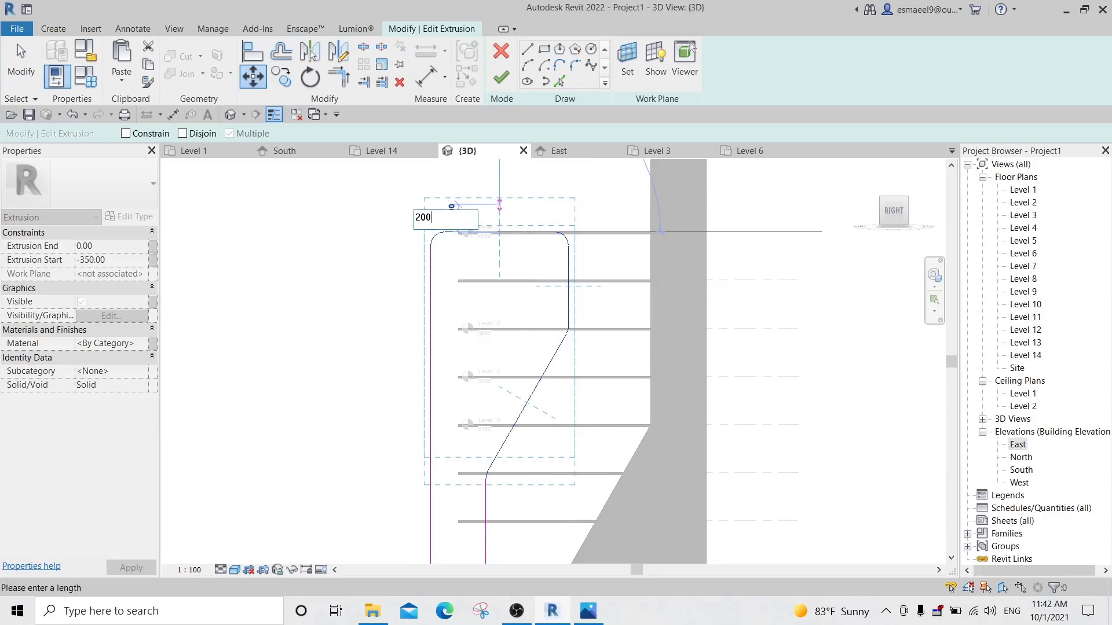
Move the selected top lines of the left tower's profile up by 200 and finish the extrusion sketch.
{"action": "key", "text": "Return"}
{"action": "scroll", "coordinate": [683, 283], "scroll_direction": "down", "scroll_amount": 2}
{"action": "left_click", "coordinate": [502, 77]}
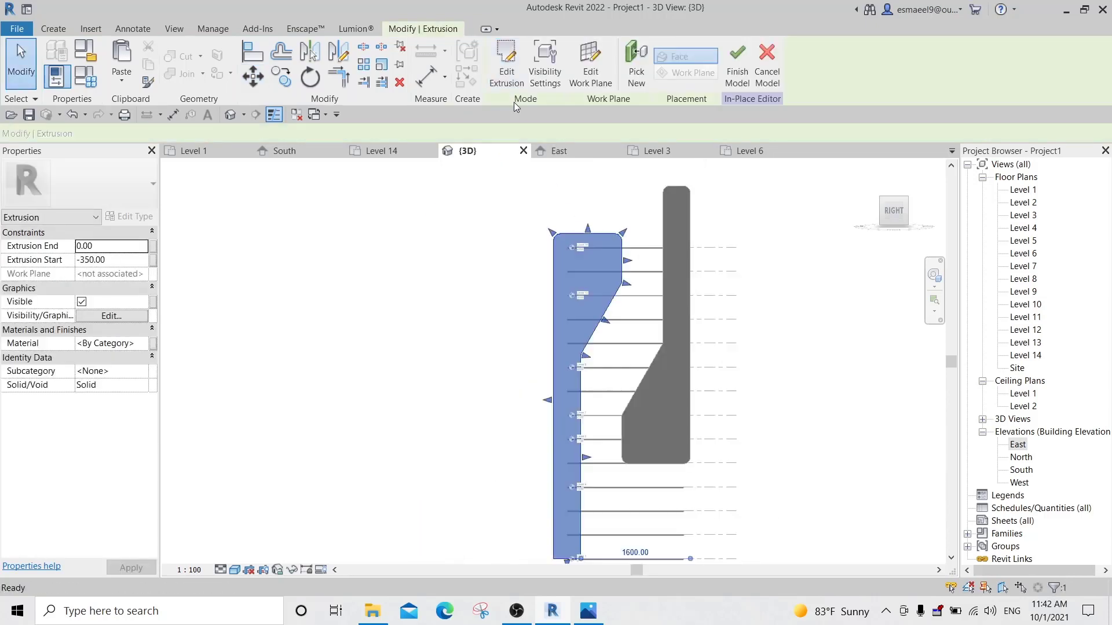
{"action": "scroll", "coordinate": [776, 284], "scroll_direction": "down", "scroll_amount": 2}
{"action": "left_click", "coordinate": [761, 420]}
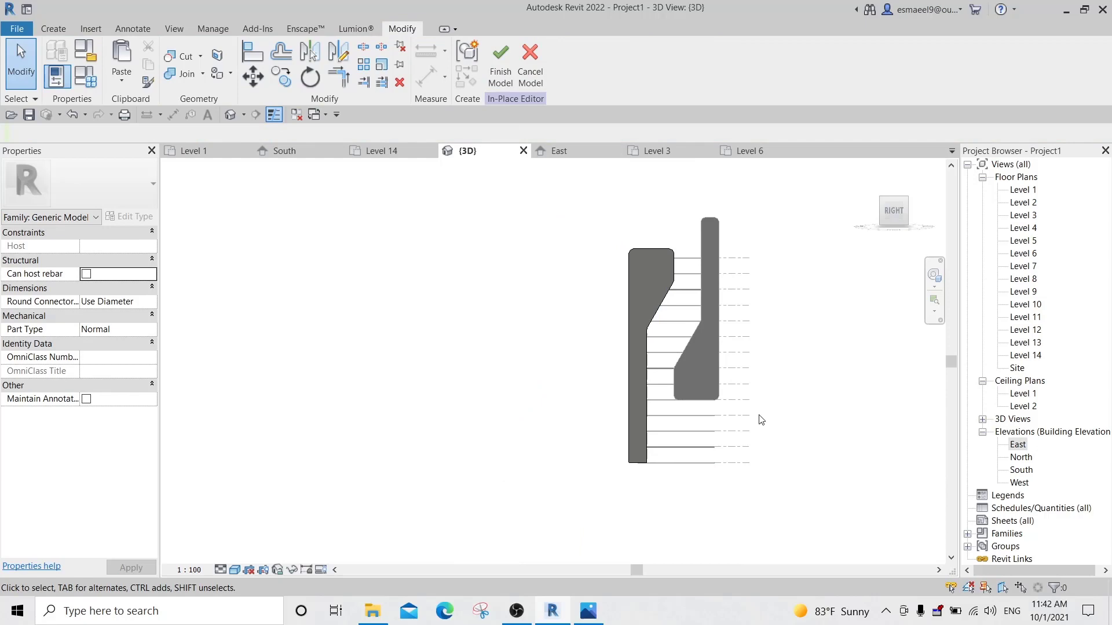
Compare the edited left tower with the reference image in Photos, and finish the in-place model in Revit.
{"action": "left_click", "coordinate": [586, 609]}
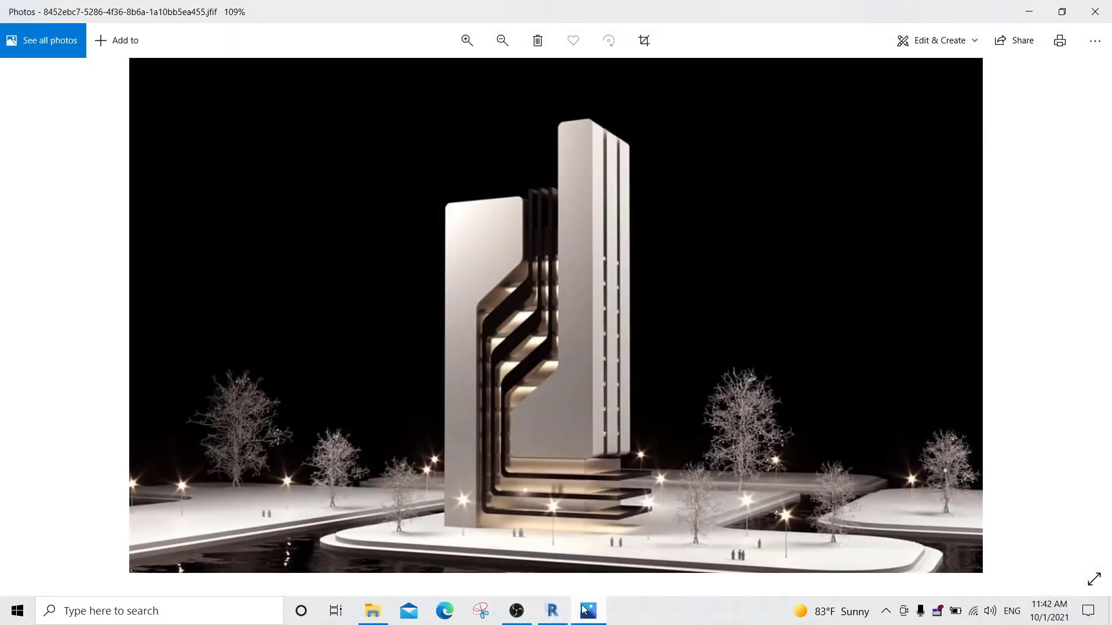
{"action": "left_click", "coordinate": [585, 609]}
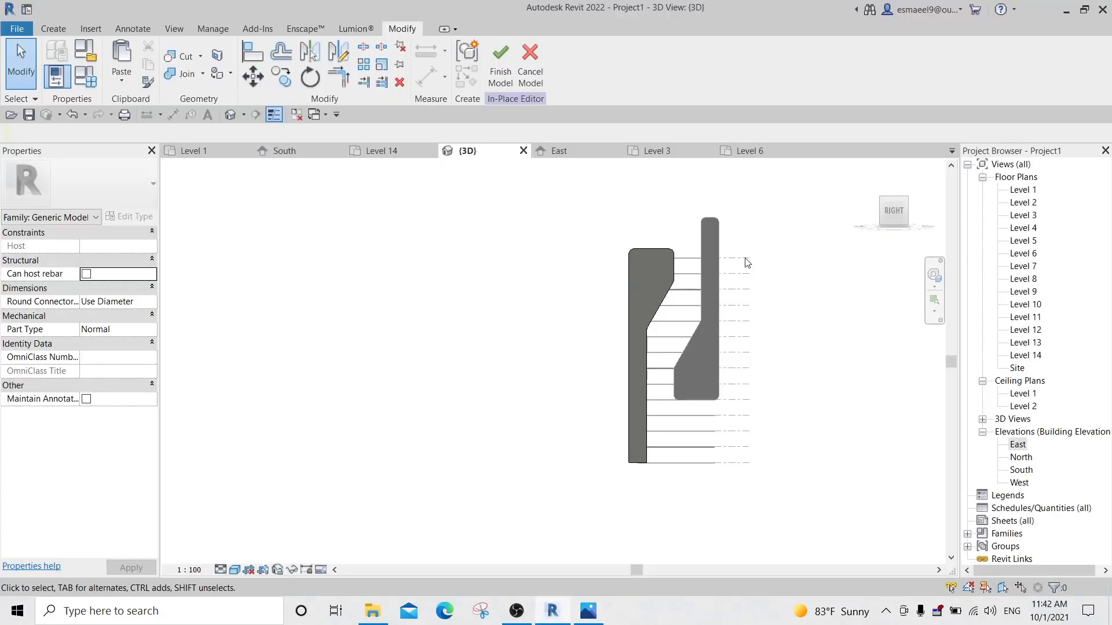
{"action": "middle_click_drag", "start_coordinate": [781, 322], "coordinate": [637, 249], "text": "shift"}
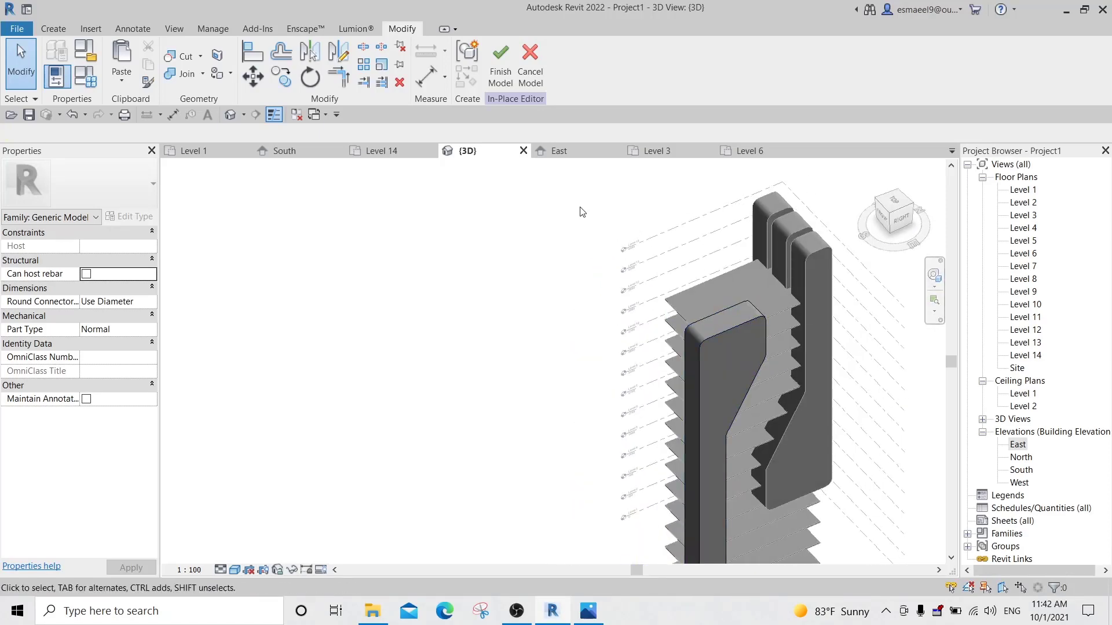
{"action": "left_click", "coordinate": [500, 72]}
In the Level 6 floor plan, copy the new tower solid twice, aligning the copies with the other tower's middle and far strips.
{"action": "left_click", "coordinate": [728, 349]}
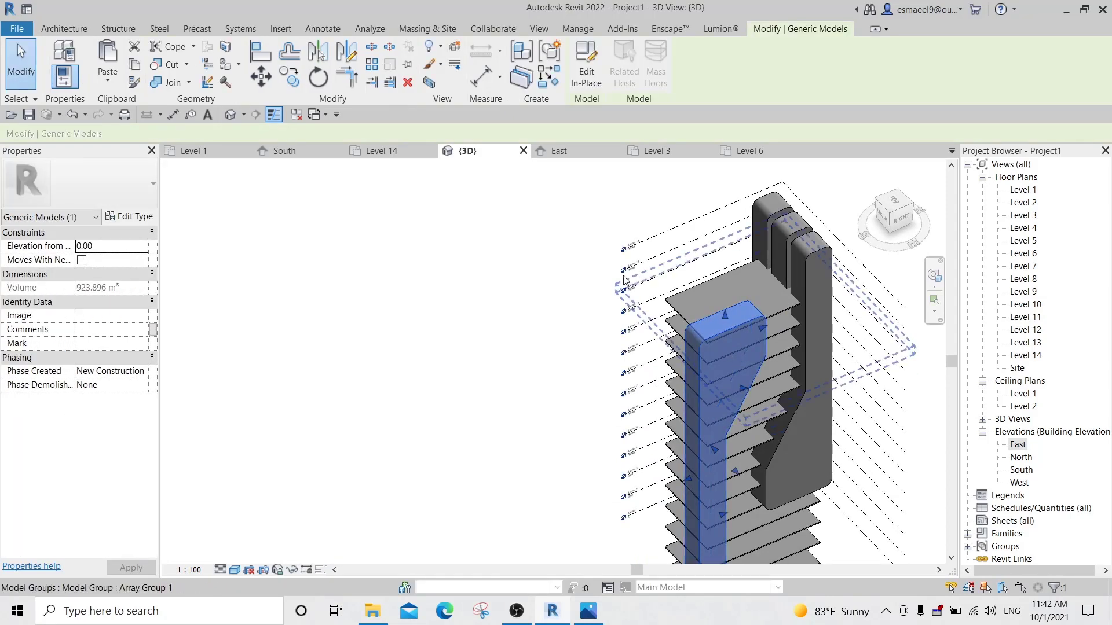
{"action": "double_click", "coordinate": [1023, 255]}
{"action": "scroll", "coordinate": [682, 325], "scroll_direction": "down", "scroll_amount": 3}
{"action": "scroll", "coordinate": [725, 380], "scroll_direction": "up", "scroll_amount": 4}
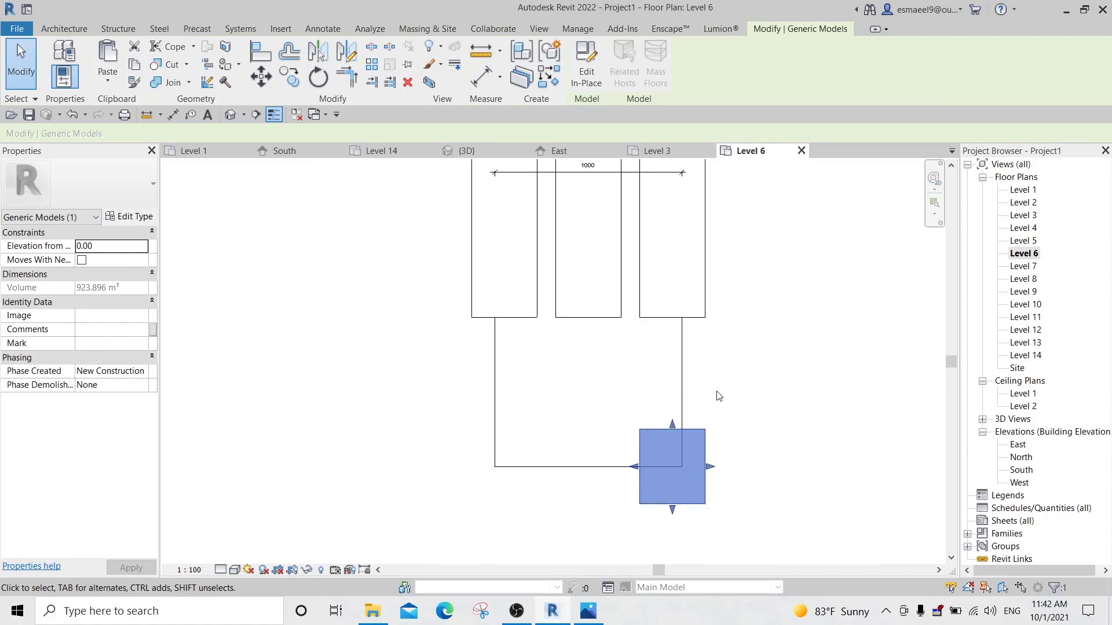
{"action": "key", "text": "c"}
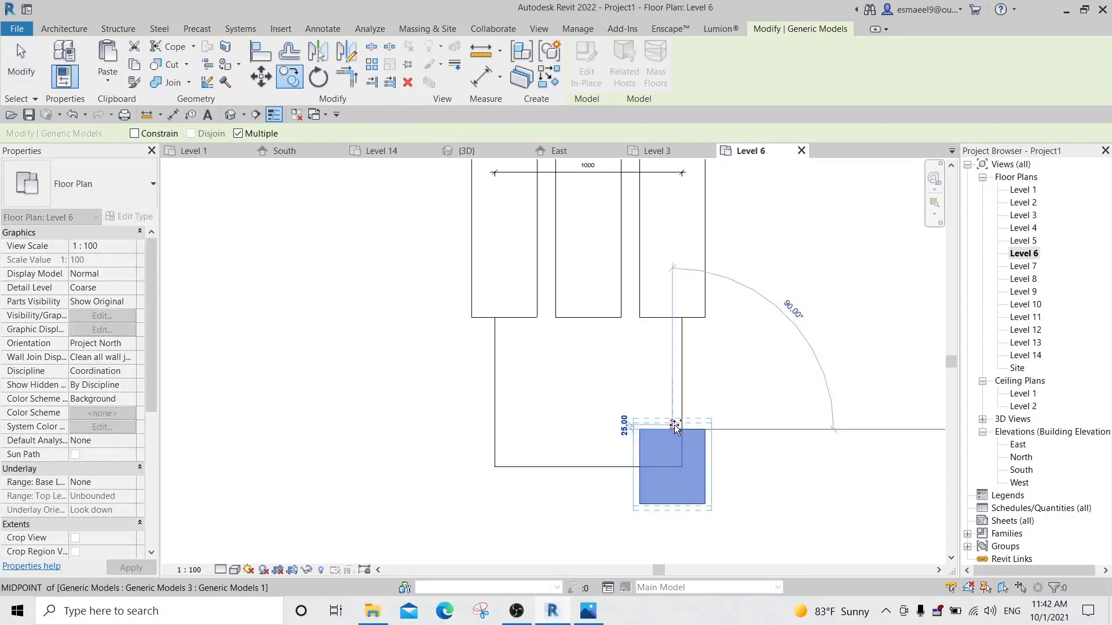
{"action": "key", "text": "Escape"}
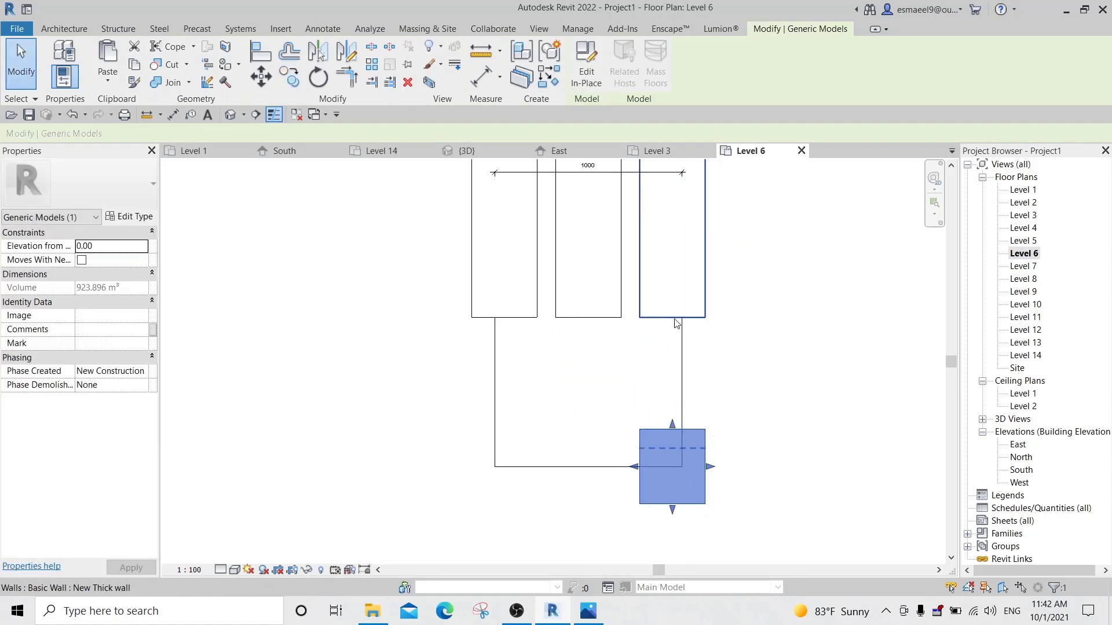
{"action": "key", "text": "c"}
{"action": "left_click", "coordinate": [671, 318]}
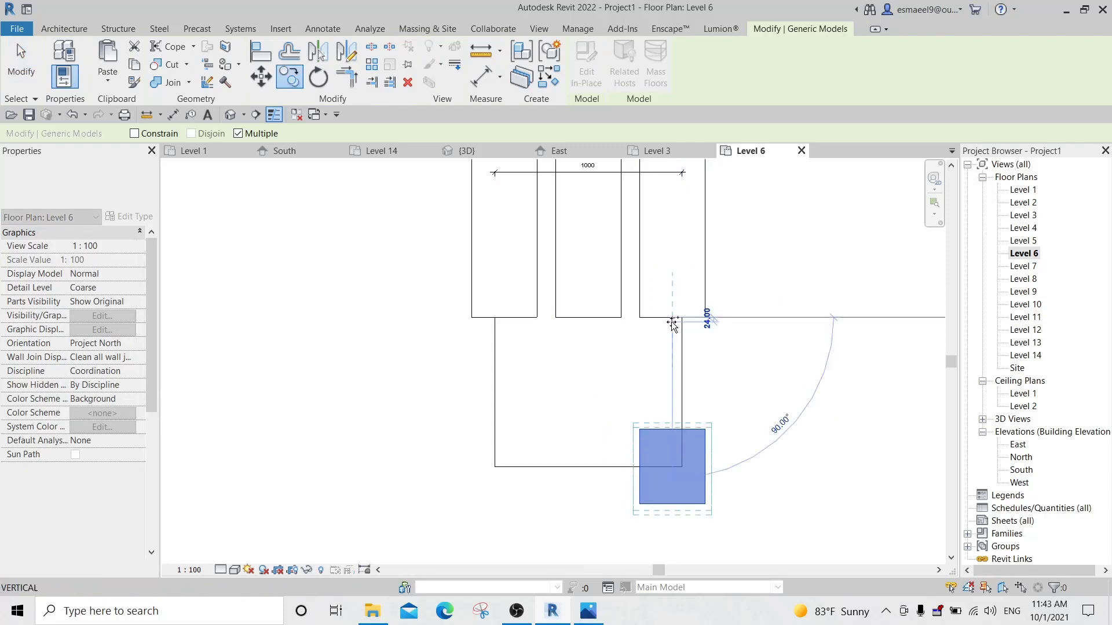
{"action": "left_click", "coordinate": [590, 318]}
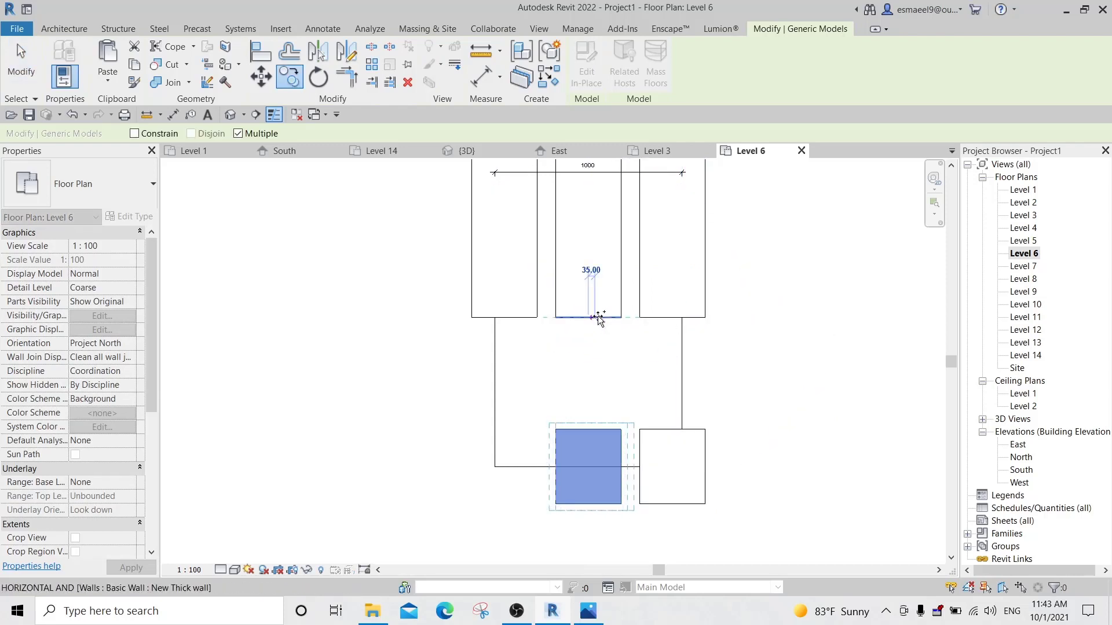
{"action": "left_click", "coordinate": [506, 318]}
{"action": "key", "text": "Escape"}
{"action": "key", "text": "Escape"}
Inspect the copied solids in 3D and compare the gap between the towers with the reference image in Photos.
{"action": "key", "text": "3"}
{"action": "key", "text": "d"}
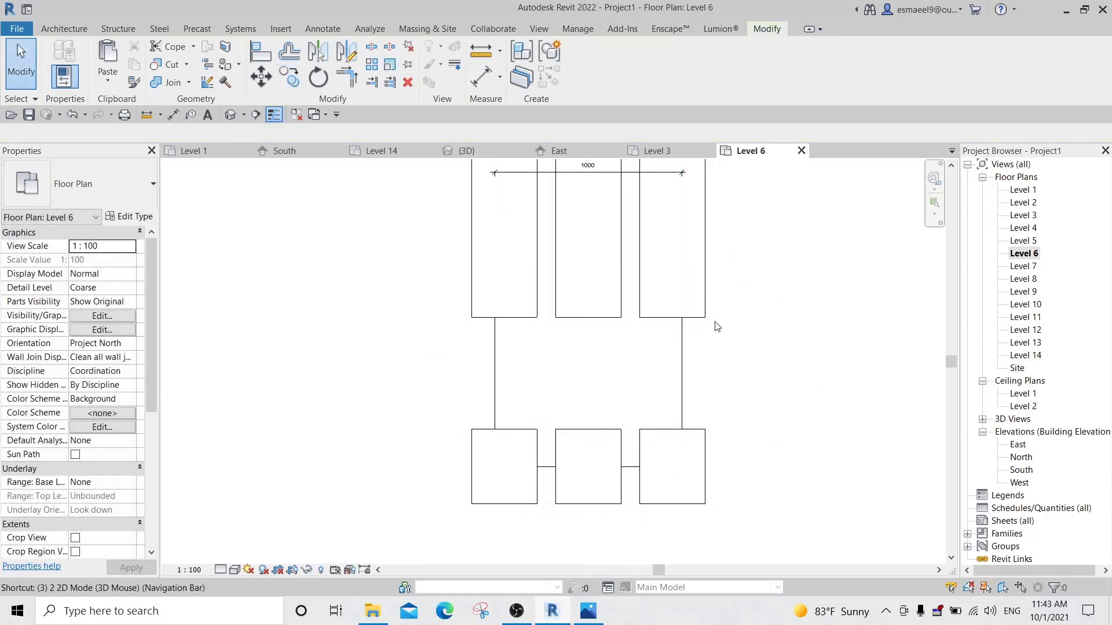
{"action": "middle_click_drag", "start_coordinate": [745, 378], "coordinate": [717, 349], "text": "shift"}
{"action": "scroll", "coordinate": [717, 348], "scroll_direction": "up", "scroll_amount": 2}
{"action": "middle_click_drag", "start_coordinate": [736, 434], "coordinate": [626, 383]}
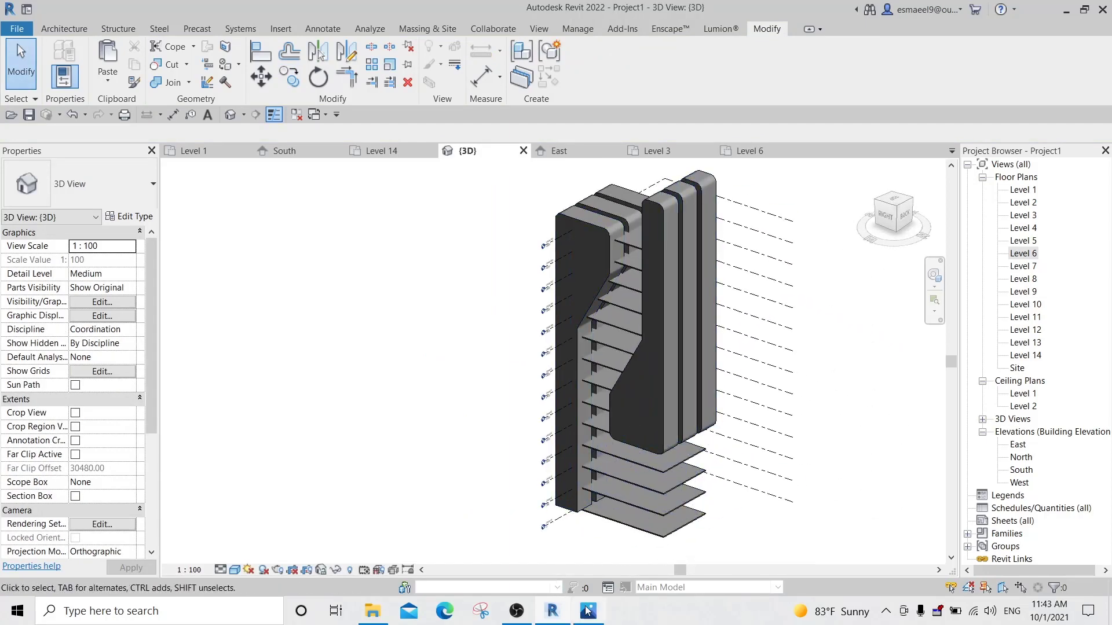
{"action": "left_click", "coordinate": [516, 611]}
{"action": "left_click", "coordinate": [597, 618]}
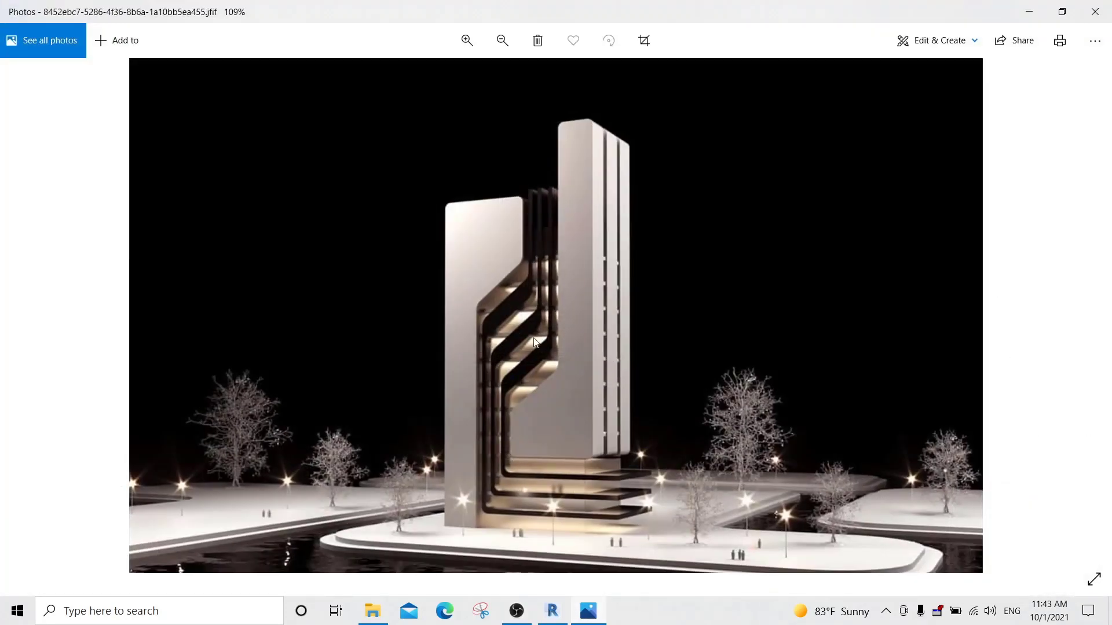
{"action": "left_click", "coordinate": [553, 612]}
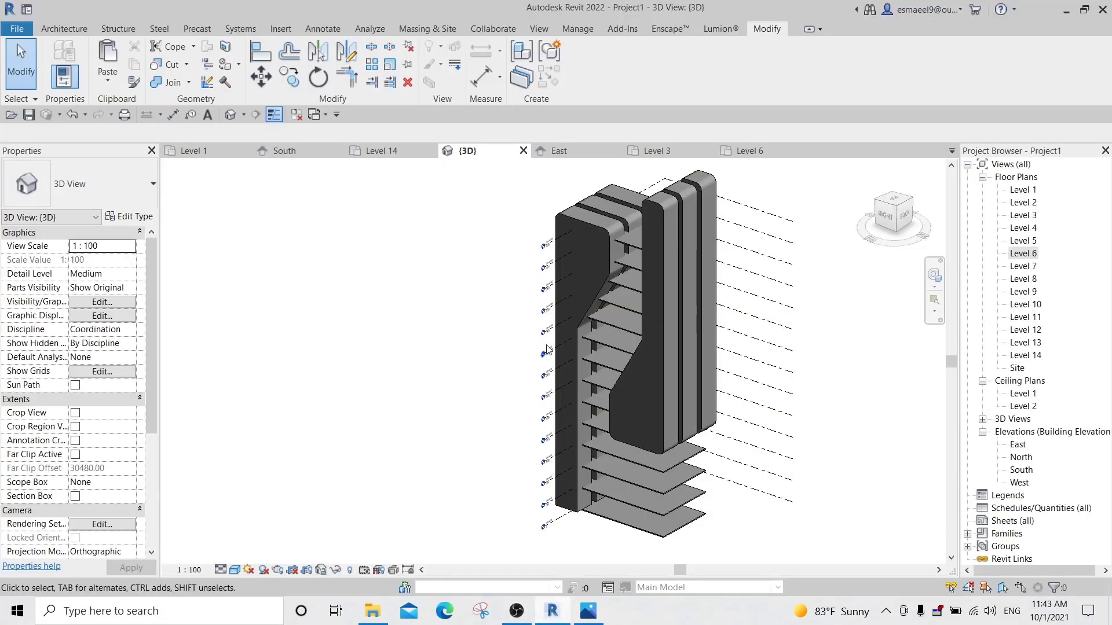
{"action": "left_click", "coordinate": [588, 612]}
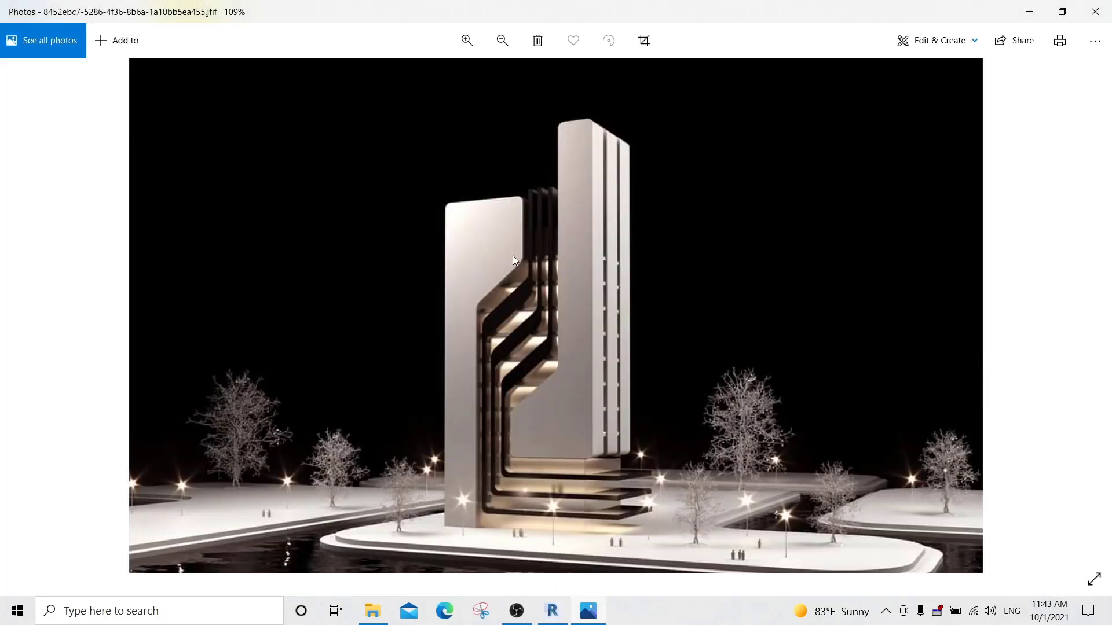
{"action": "left_click", "coordinate": [589, 618]}
{"action": "left_click", "coordinate": [553, 612]}
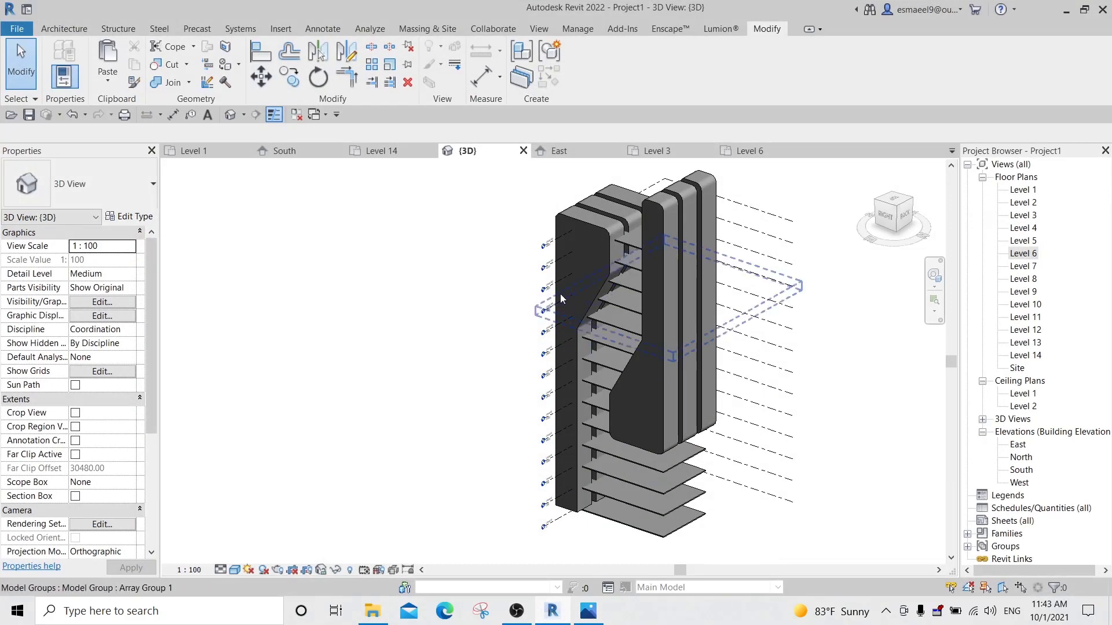
Open the left tower's outer solid for in-place editing and cancel out of its extrusion sketch.
{"action": "middle_click_drag", "start_coordinate": [612, 346], "coordinate": [584, 305], "text": "shift"}
{"action": "scroll", "coordinate": [615, 247], "scroll_direction": "up", "scroll_amount": 2}
{"action": "left_click", "coordinate": [625, 251]}
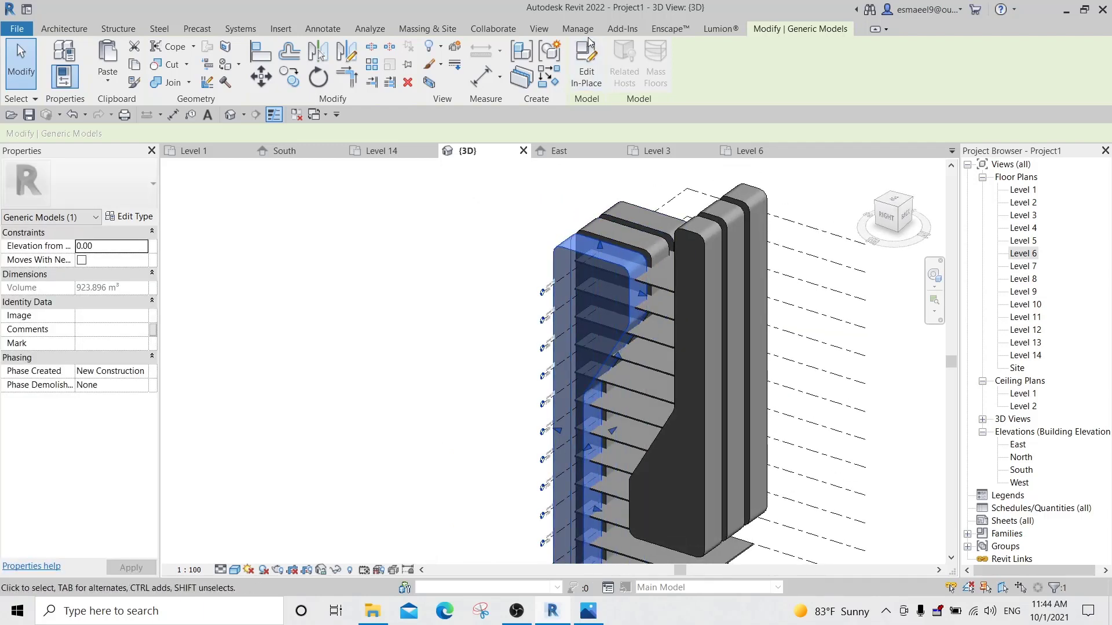
{"action": "double_click", "coordinate": [600, 303]}
{"action": "double_click", "coordinate": [600, 303]}
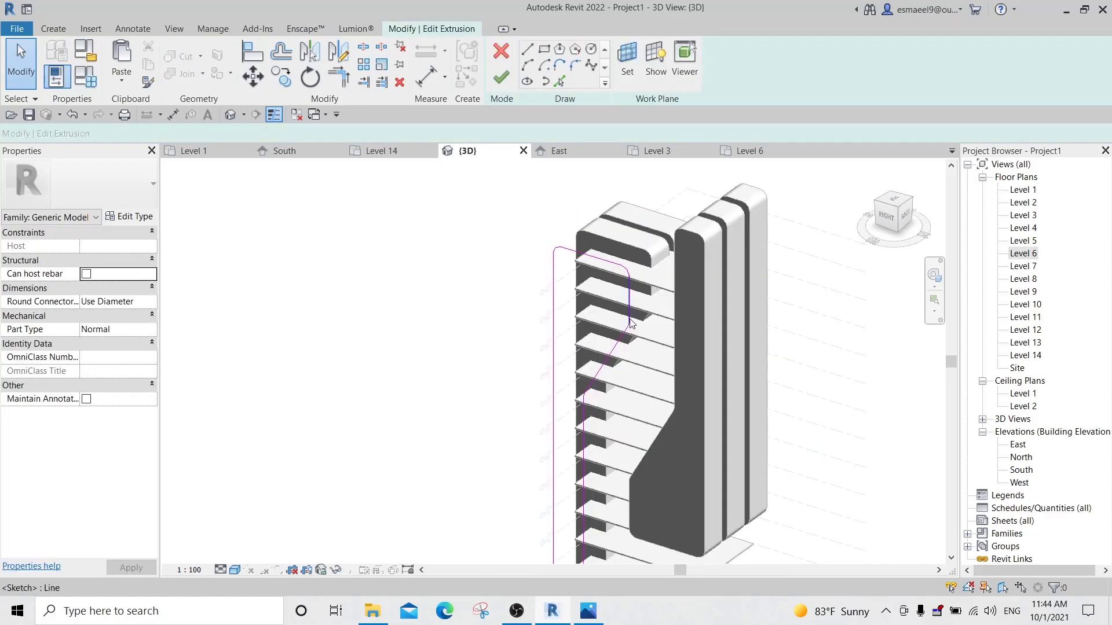
{"action": "left_click", "coordinate": [501, 51]}
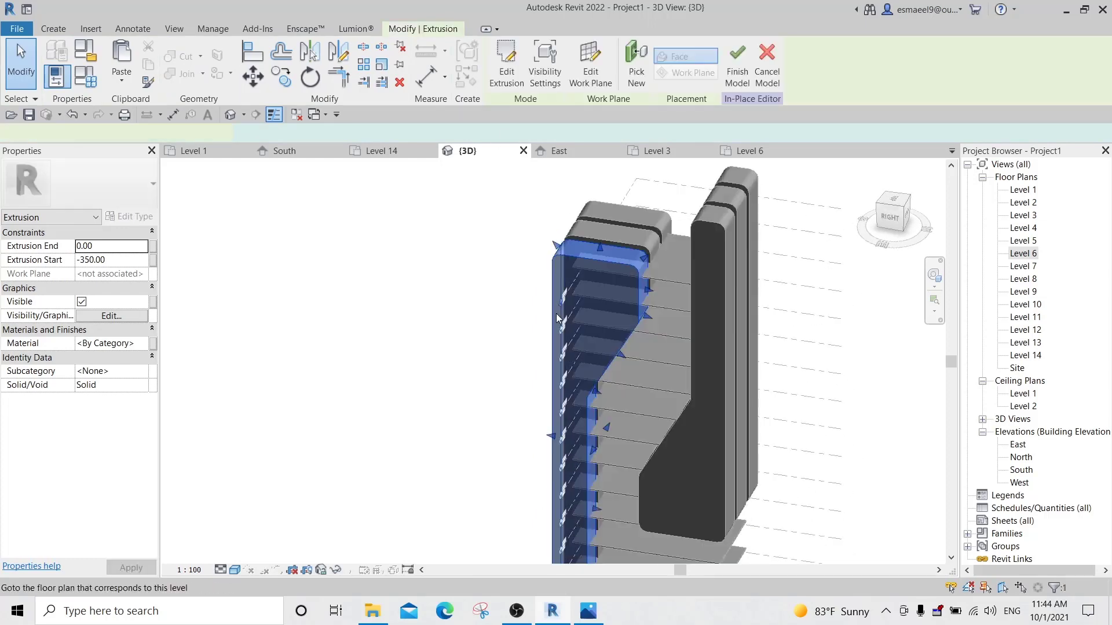
{"action": "left_click", "coordinate": [556, 314]}
Check the reference image for the bands between the towers and open the East elevation to view the whole building.
{"action": "mouse_move", "coordinate": [598, 372]}
{"action": "middle_mouse_down", "text": "shift"}
{"action": "mouse_move", "coordinate": [568, 389]}
{"action": "mouse_move", "coordinate": [579, 492]}
{"action": "middle_mouse_up", "text": "shift"}
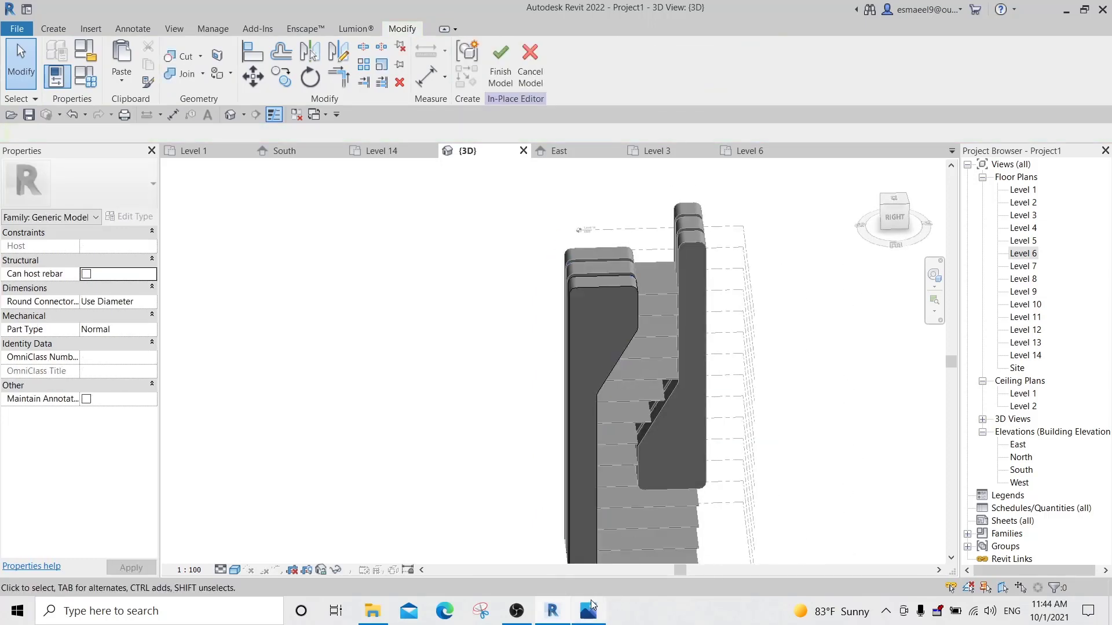
{"action": "left_click", "coordinate": [589, 611]}
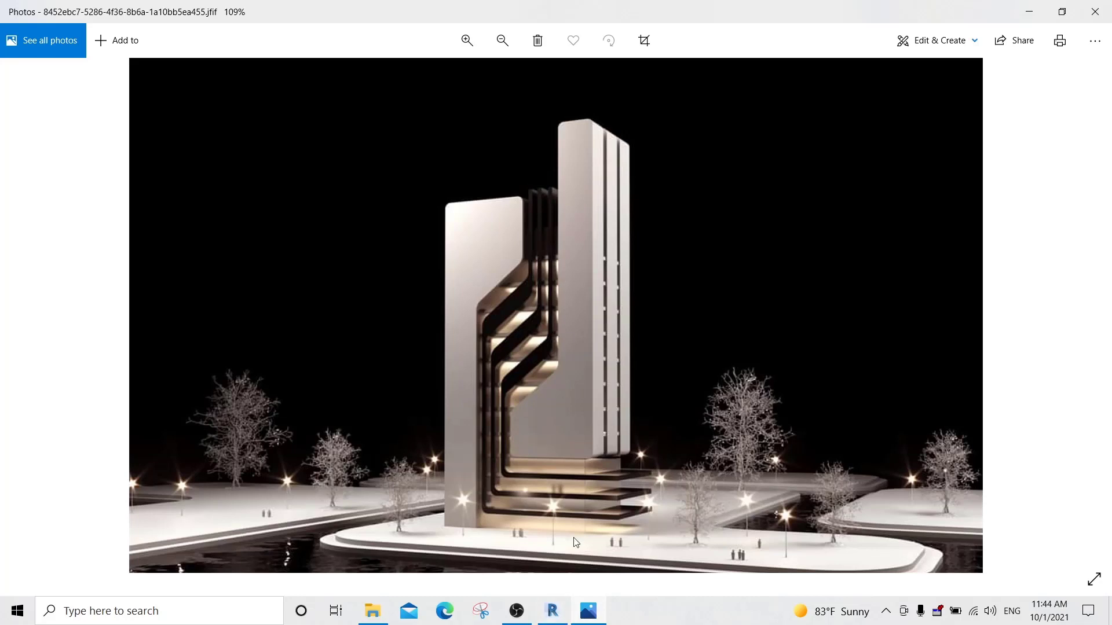
{"action": "left_click", "coordinate": [554, 608]}
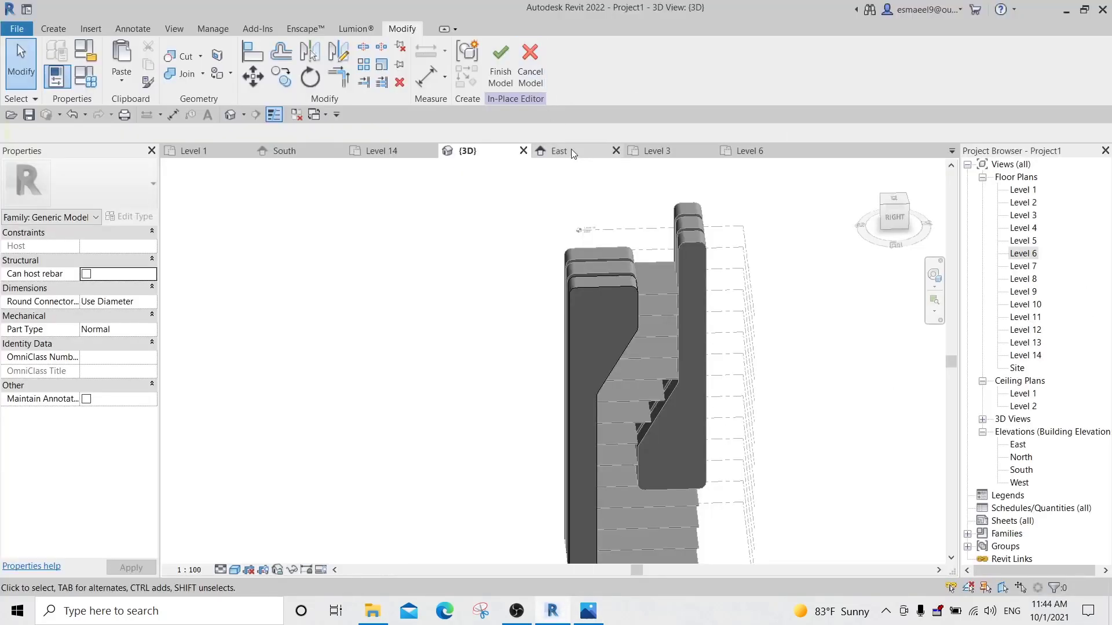
{"action": "left_click", "coordinate": [571, 153]}
{"action": "scroll", "coordinate": [647, 285], "scroll_direction": "down", "scroll_amount": 1}
{"action": "middle_click_drag", "start_coordinate": [649, 287], "coordinate": [627, 380]}
{"action": "scroll", "coordinate": [628, 353], "scroll_direction": "down", "scroll_amount": 2}
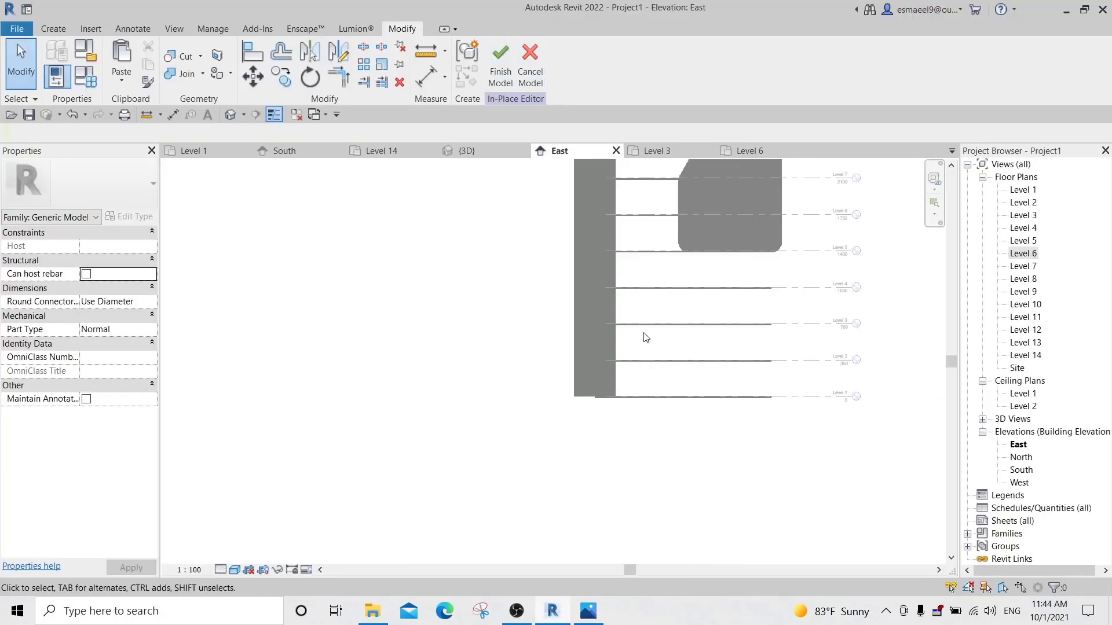
{"action": "scroll", "coordinate": [664, 336], "scroll_direction": "down", "scroll_amount": 2}
{"action": "middle_click_drag", "start_coordinate": [665, 336], "coordinate": [560, 467]}
{"action": "middle_click_drag", "start_coordinate": [594, 276], "coordinate": [564, 293]}
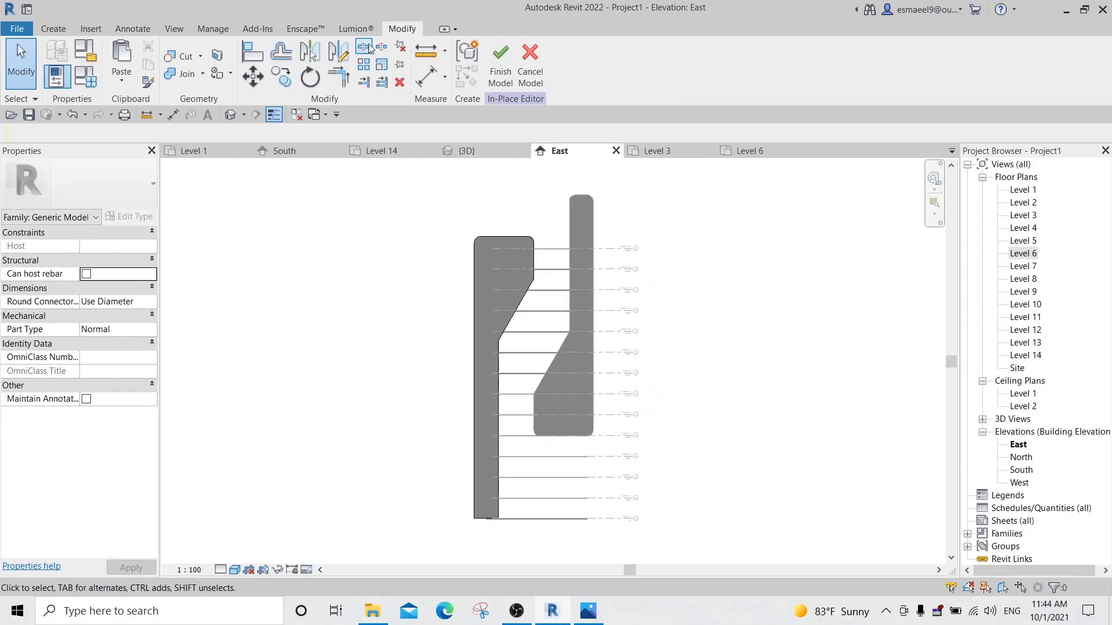
Start a new extrusion within the in-place model, picking the Level 10 floor as its work plane.
{"action": "left_click", "coordinate": [53, 29]}
{"action": "left_click", "coordinate": [123, 64]}
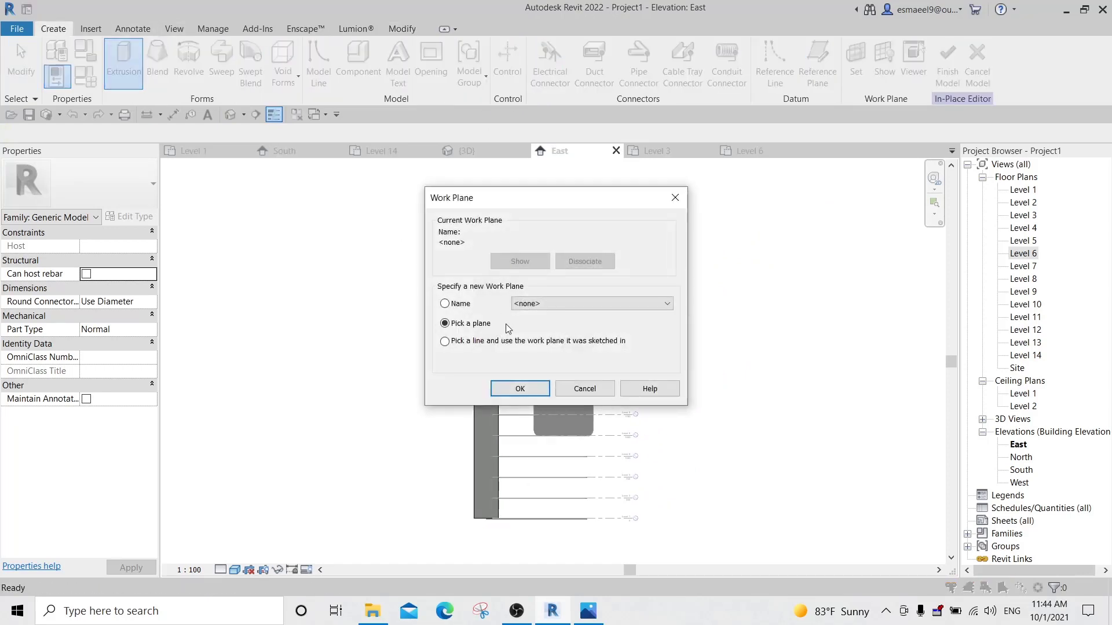
{"action": "left_click", "coordinate": [520, 389]}
{"action": "scroll", "coordinate": [531, 327], "scroll_direction": "up", "scroll_amount": 6}
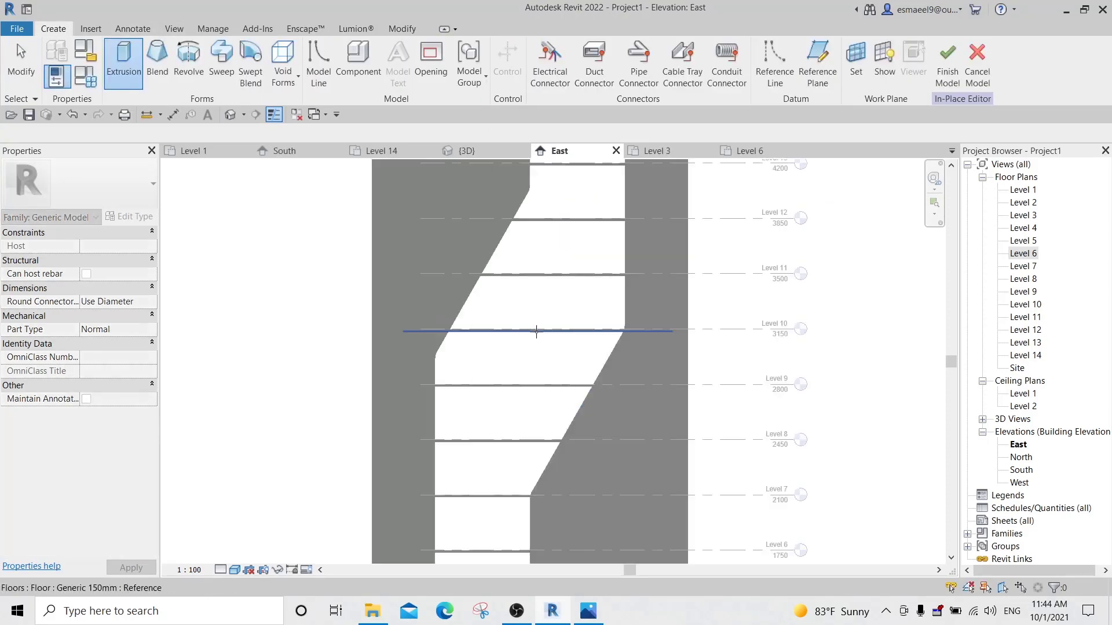
{"action": "left_click", "coordinate": [532, 327]}
{"action": "scroll", "coordinate": [541, 330], "scroll_direction": "down", "scroll_amount": 4}
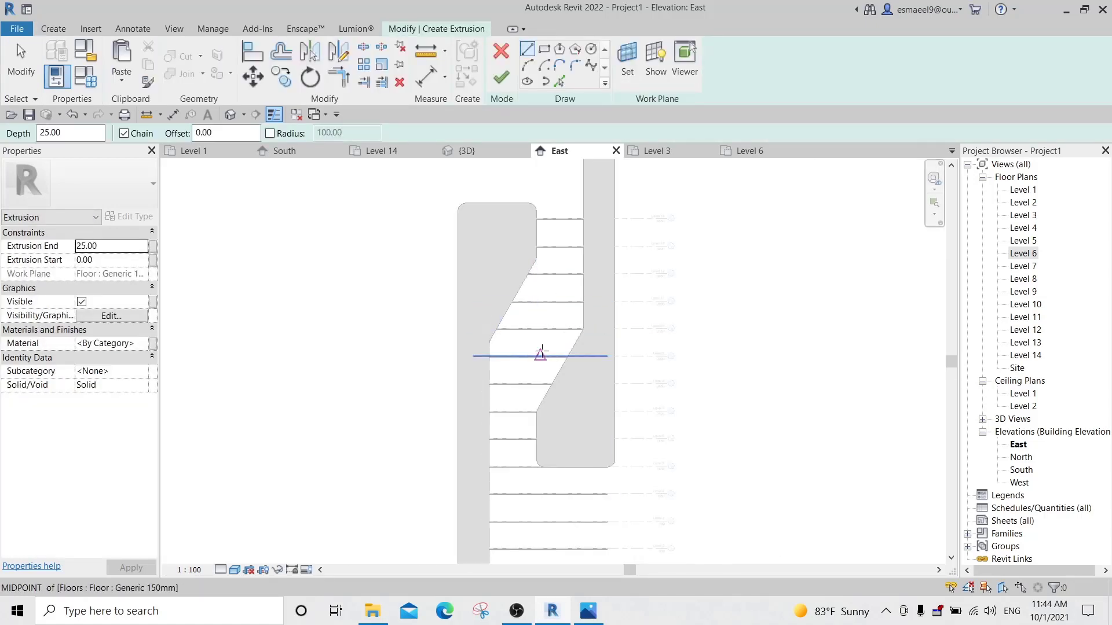
{"action": "mouse_move", "coordinate": [552, 332]}
{"action": "middle_mouse_down"}
{"action": "mouse_move", "coordinate": [539, 199]}
{"action": "mouse_move", "coordinate": [549, 342]}
{"action": "mouse_move", "coordinate": [534, 429]}
{"action": "middle_mouse_up"}
{"action": "scroll", "coordinate": [541, 397], "scroll_direction": "up", "scroll_amount": 3}
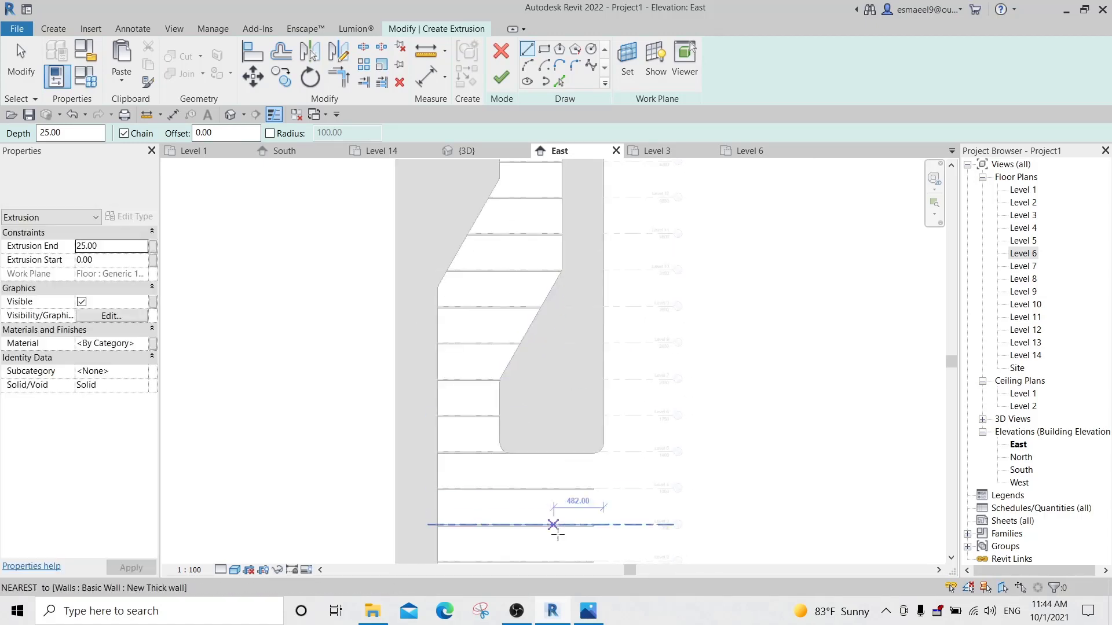
Following the reference image, create a Pick Lines sketch line offset 100 from the left tower's slanted edge.
{"action": "left_click", "coordinate": [589, 614]}
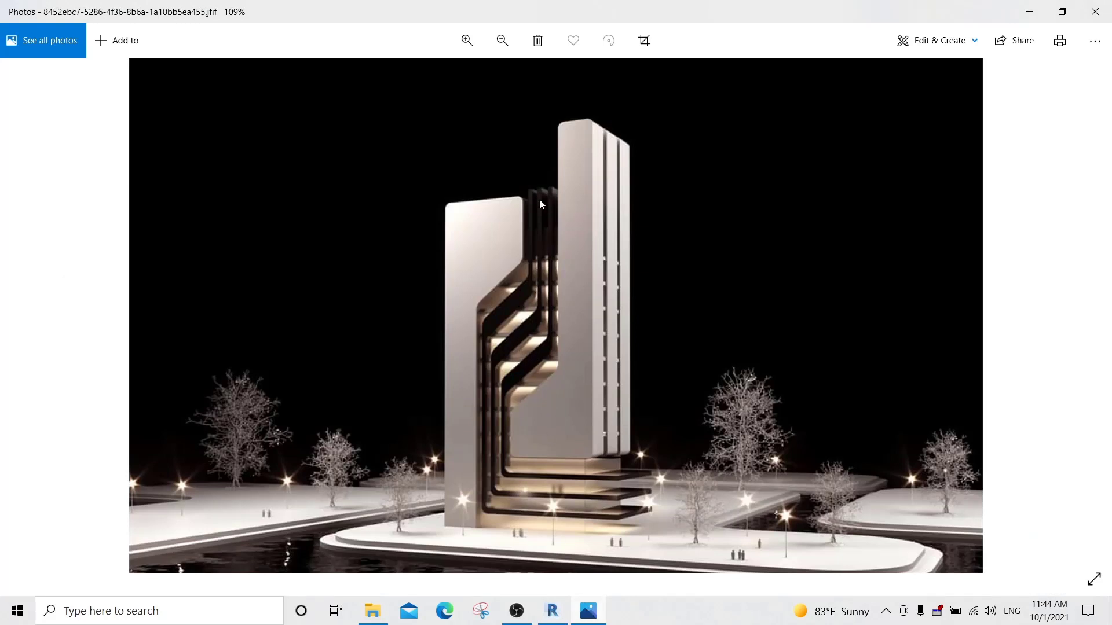
{"action": "mouse_move", "coordinate": [597, 609]}
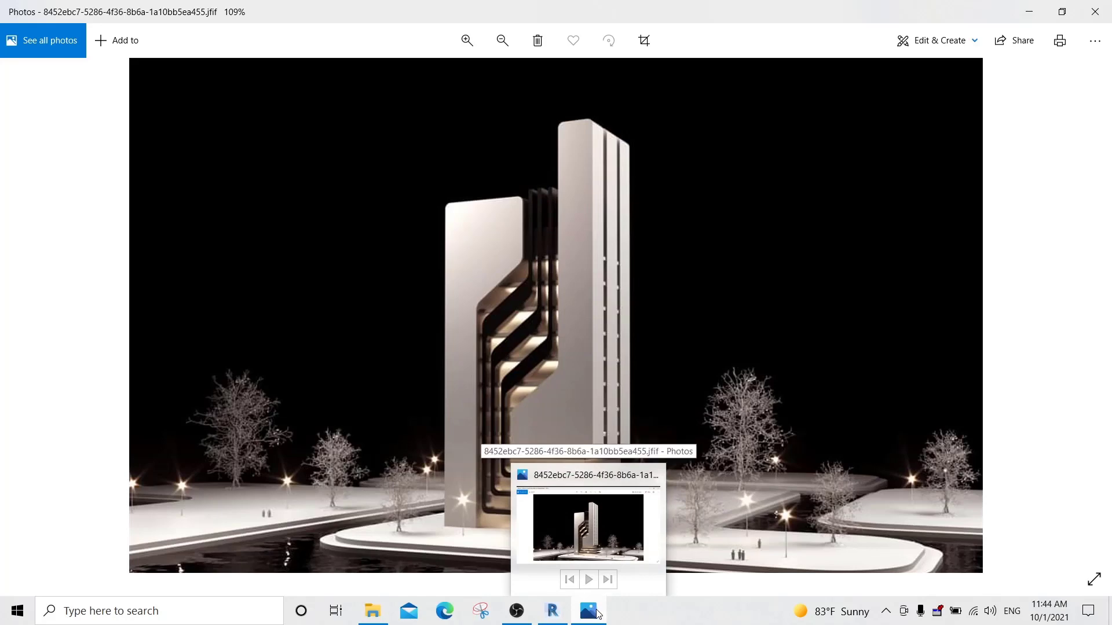
{"action": "left_click", "coordinate": [599, 614]}
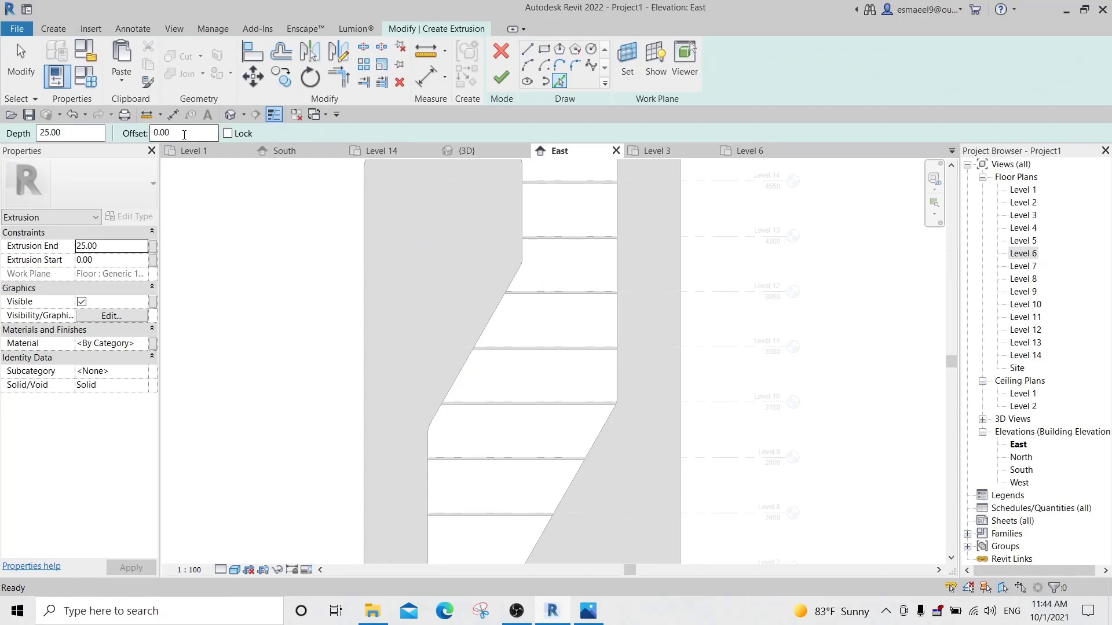
{"action": "left_click_drag", "start_coordinate": [183, 134], "coordinate": [152, 133]}
{"action": "type", "text": "100"}
{"action": "key", "text": "Return"}
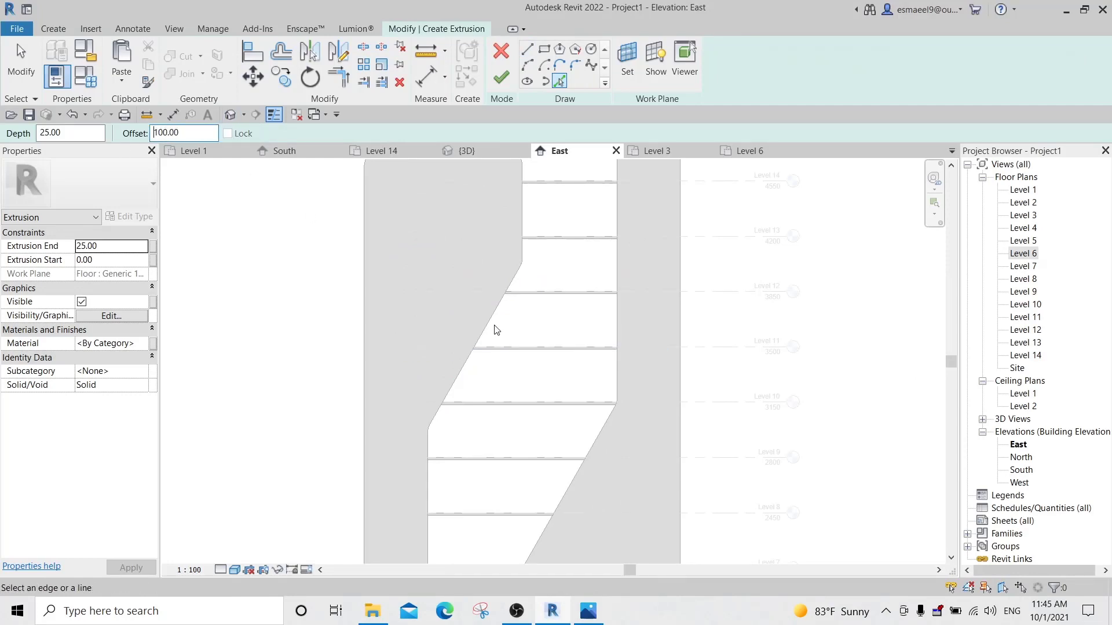
{"action": "left_click", "coordinate": [584, 463]}
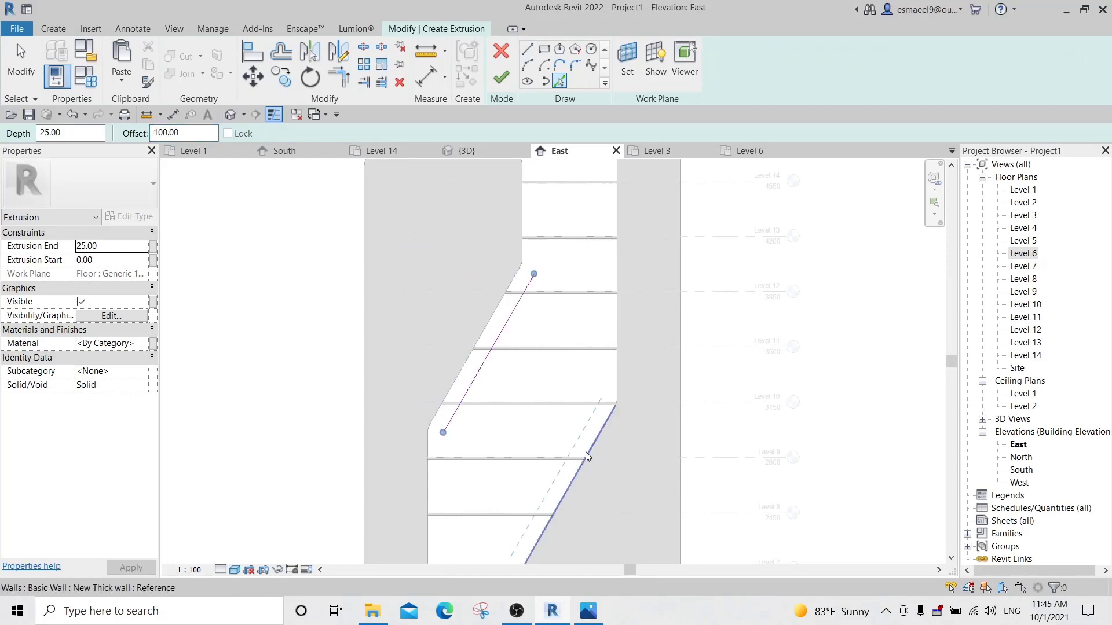
{"action": "left_click", "coordinate": [588, 613]}
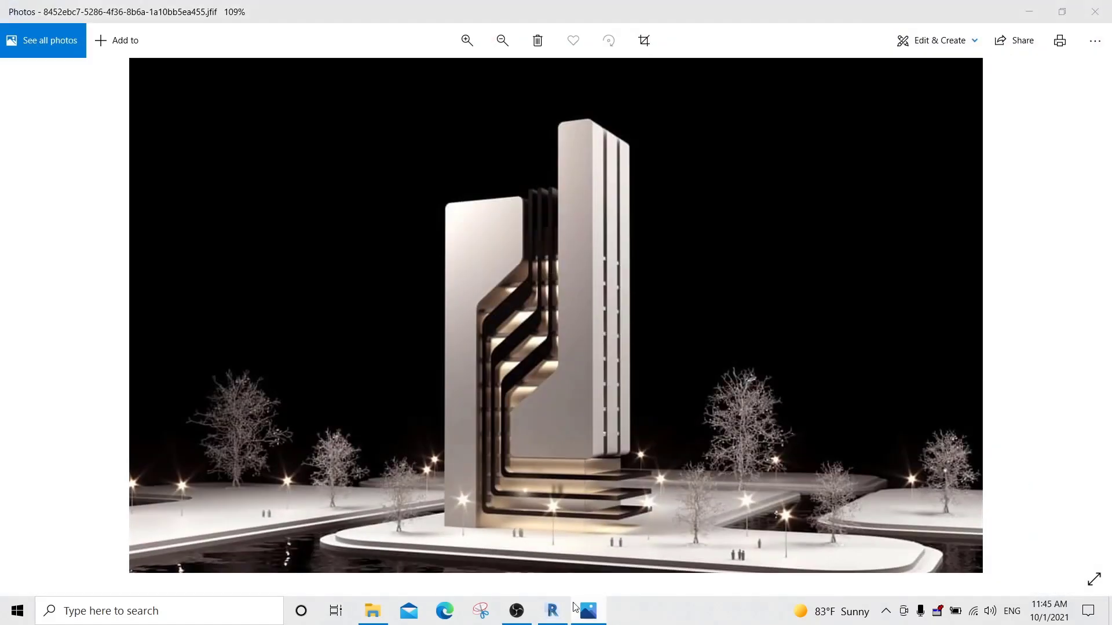
Create three more Pick Lines sketch lines parallel to the left slanted line, using offsets of 200 and 100.
{"action": "left_click", "coordinate": [574, 605]}
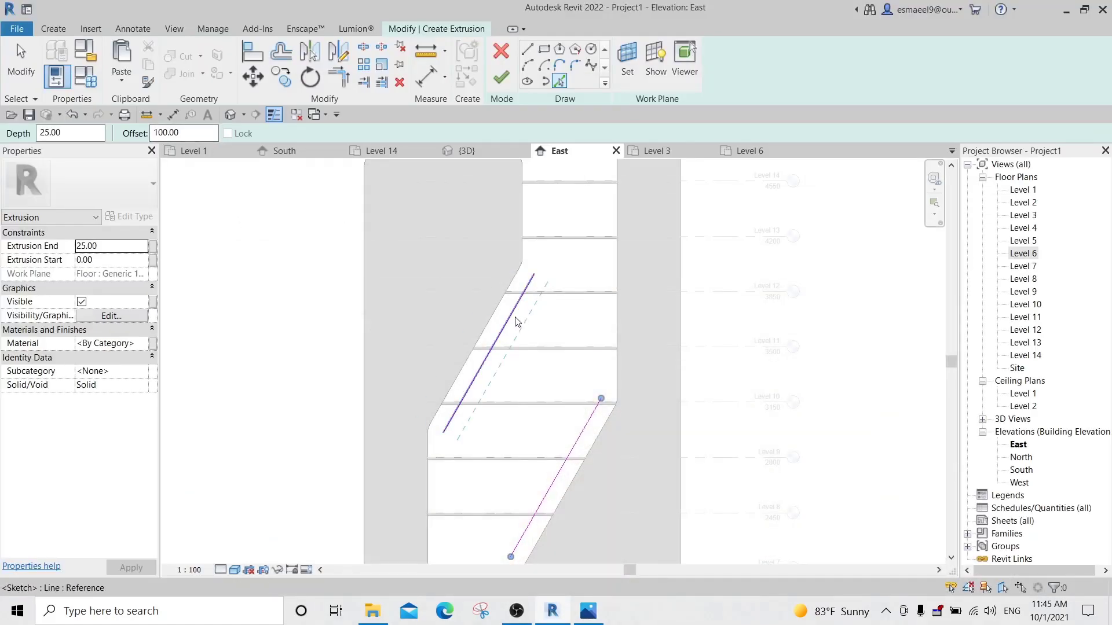
{"action": "double_click", "coordinate": [174, 132]}
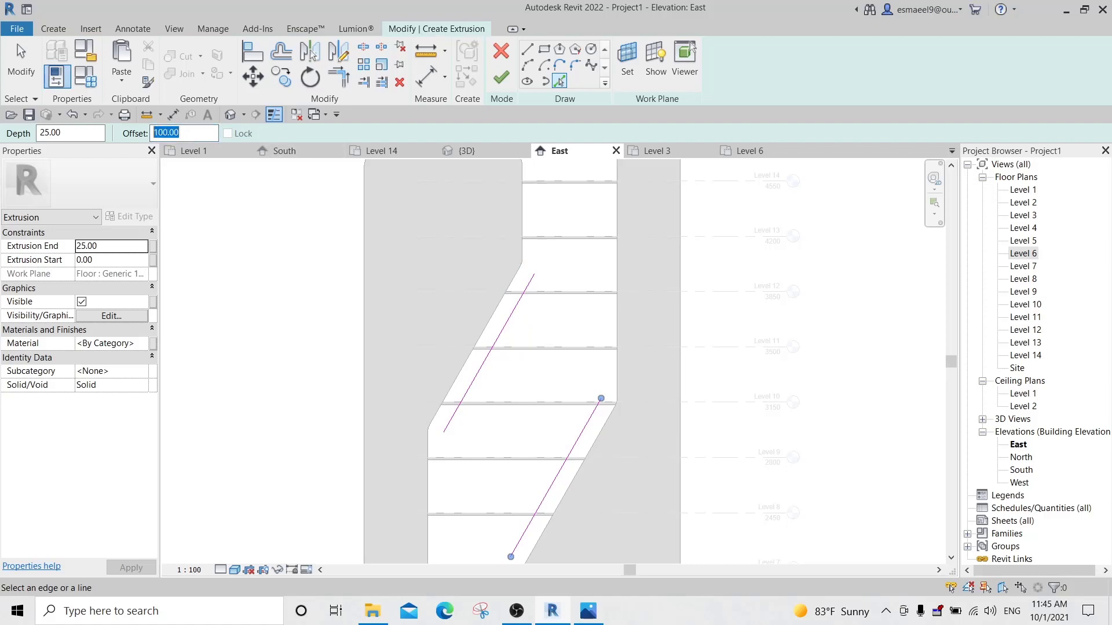
{"action": "type", "text": "200"}
{"action": "left_click", "coordinate": [515, 321]}
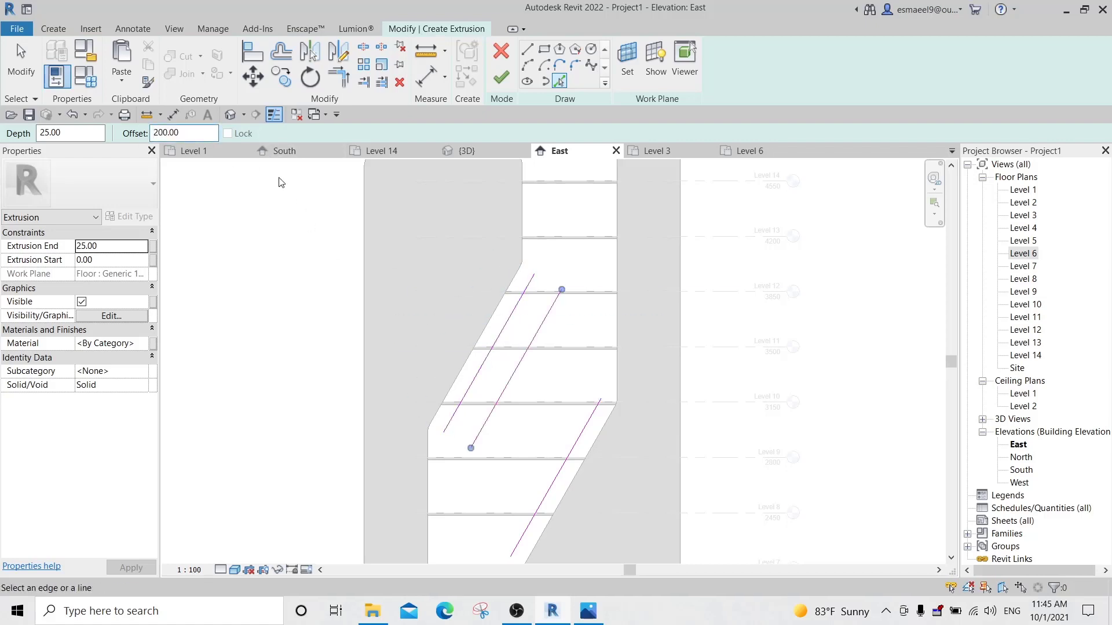
{"action": "double_click", "coordinate": [174, 132]}
{"action": "type", "text": "100"}
{"action": "left_click", "coordinate": [556, 326]}
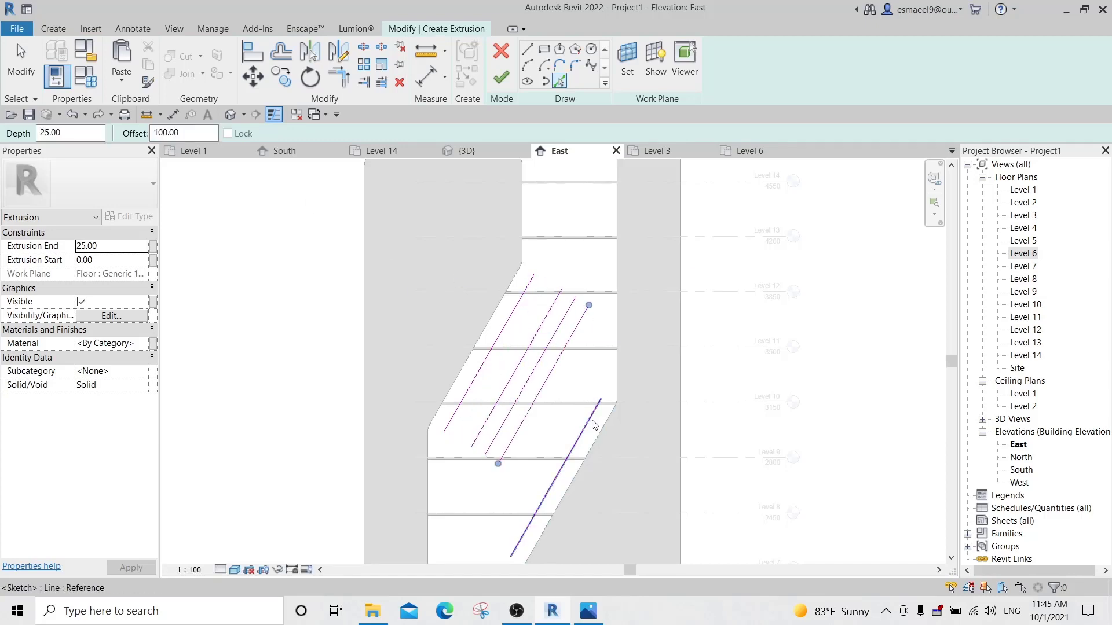
Create a Pick Lines sketch line offset 200 to the inner side of the slanted sketch line along the right tower.
{"action": "double_click", "coordinate": [174, 133]}
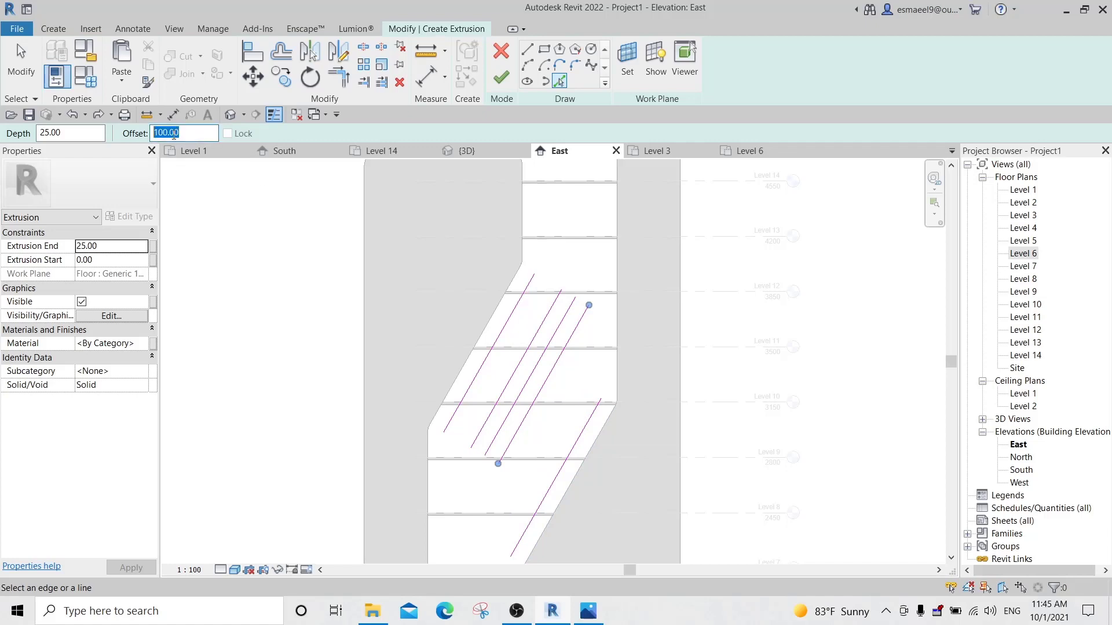
{"action": "type", "text": "200"}
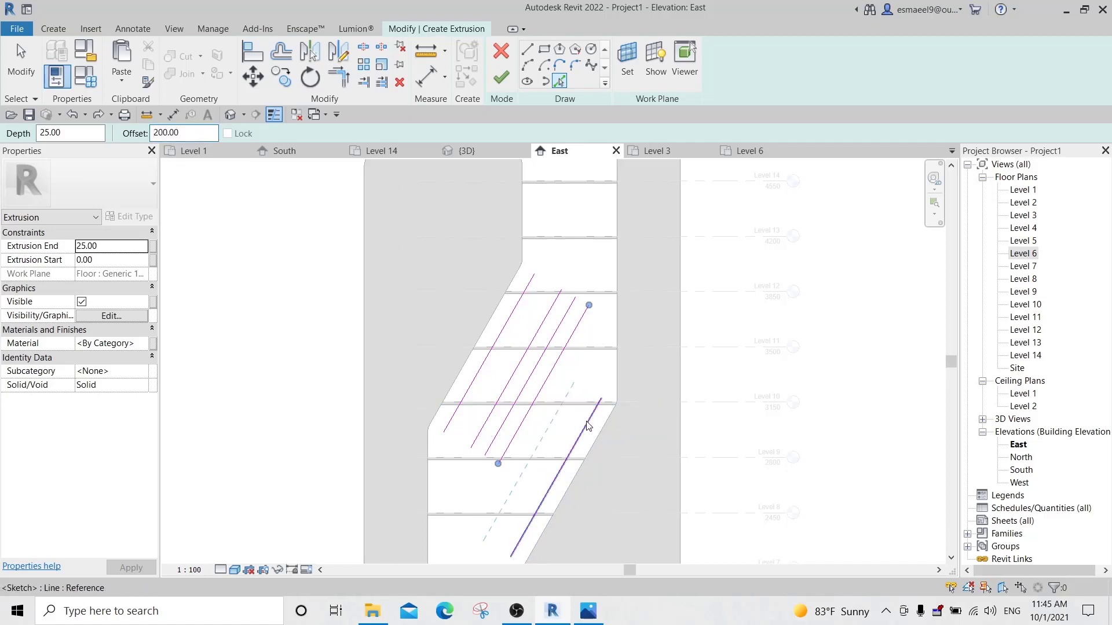
{"action": "left_click", "coordinate": [588, 427]}
{"action": "key", "text": "Escape"}
{"action": "middle_click_drag", "start_coordinate": [571, 378], "coordinate": [521, 298]}
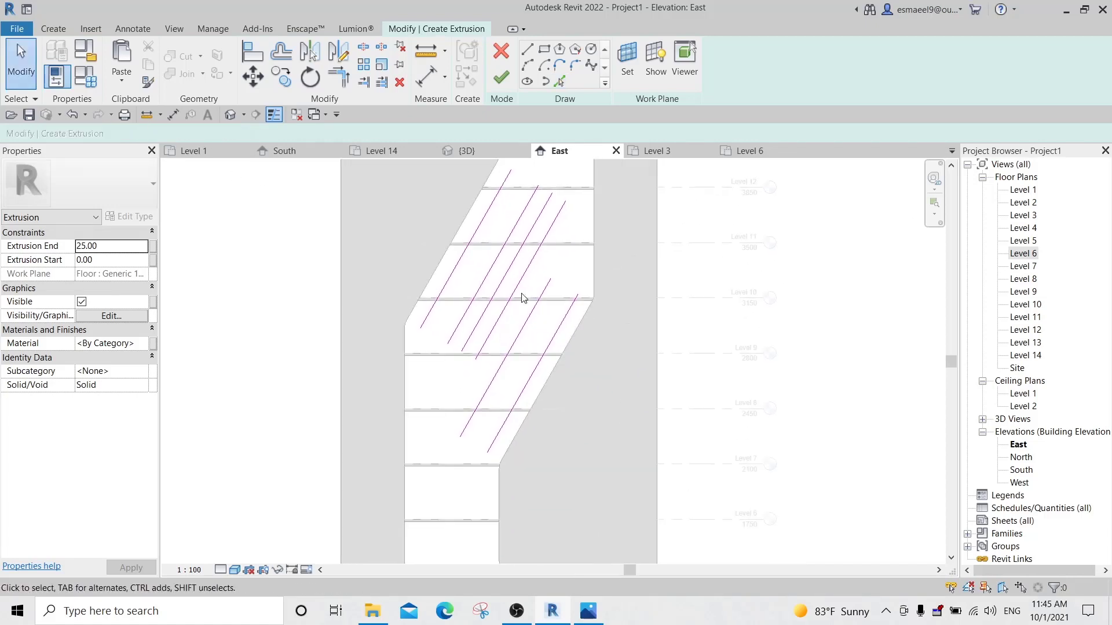
{"action": "middle_click_drag", "start_coordinate": [552, 223], "coordinate": [529, 309]}
{"action": "middle_click_drag", "start_coordinate": [483, 362], "coordinate": [472, 406]}
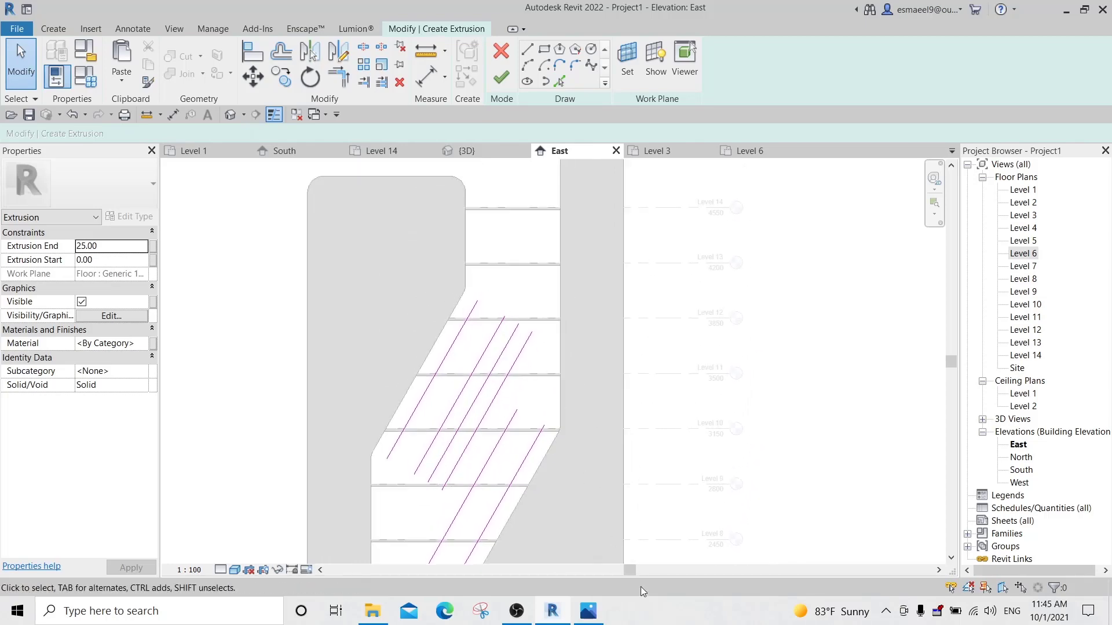
Check the spacing of the bands in the reference image and set the second slanted line 150 from the first.
{"action": "left_click", "coordinate": [597, 606]}
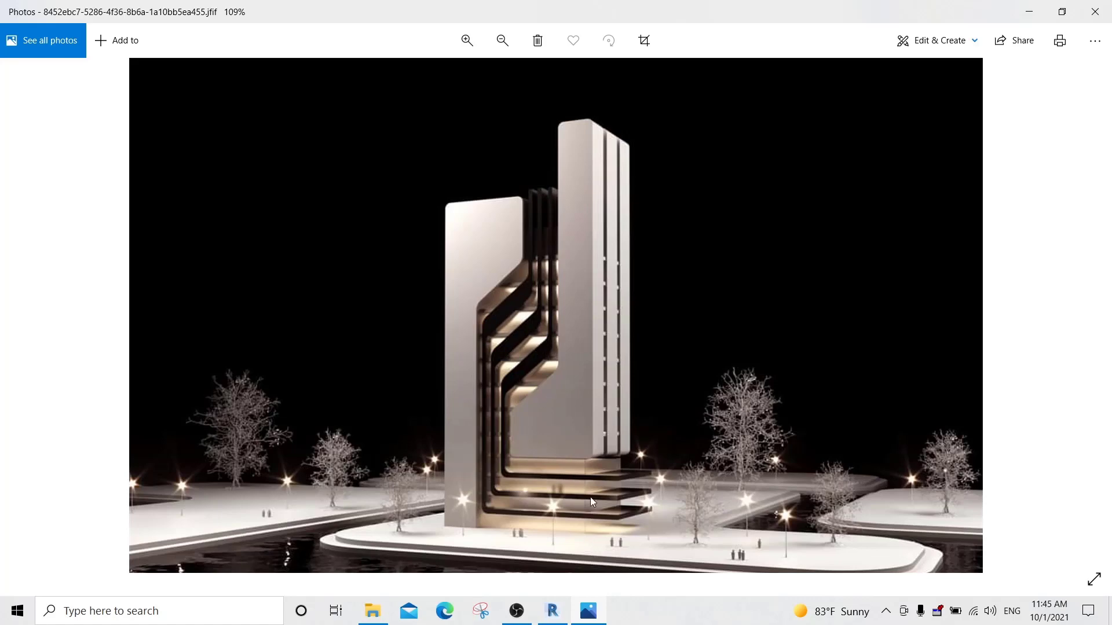
{"action": "left_click", "coordinate": [588, 609]}
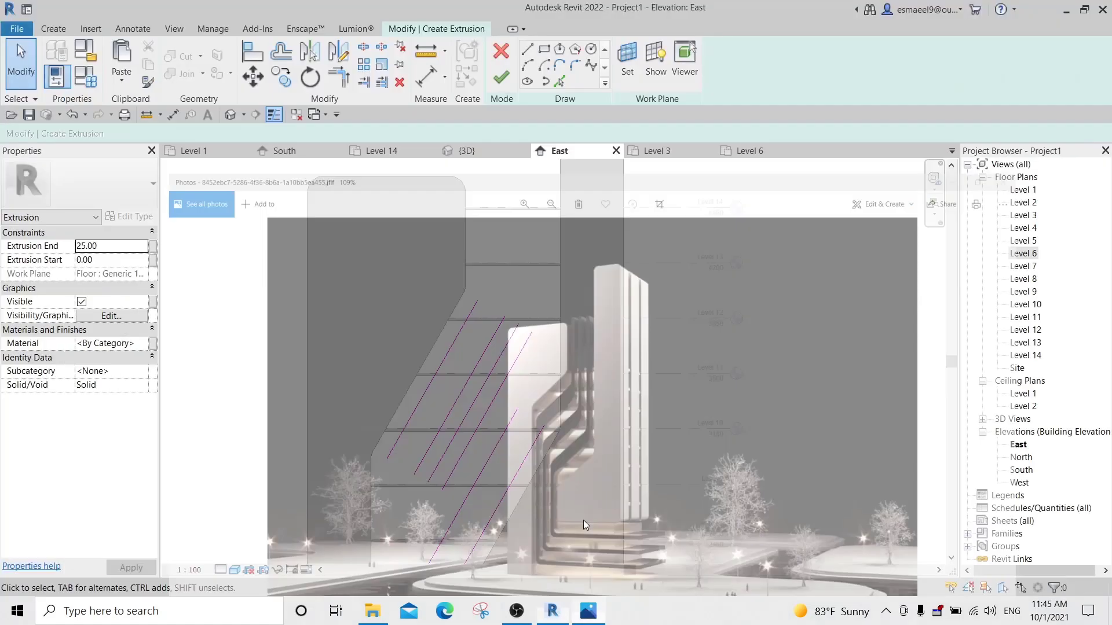
{"action": "middle_click_drag", "start_coordinate": [566, 435], "coordinate": [564, 262]}
{"action": "middle_click_drag", "start_coordinate": [511, 307], "coordinate": [525, 328]}
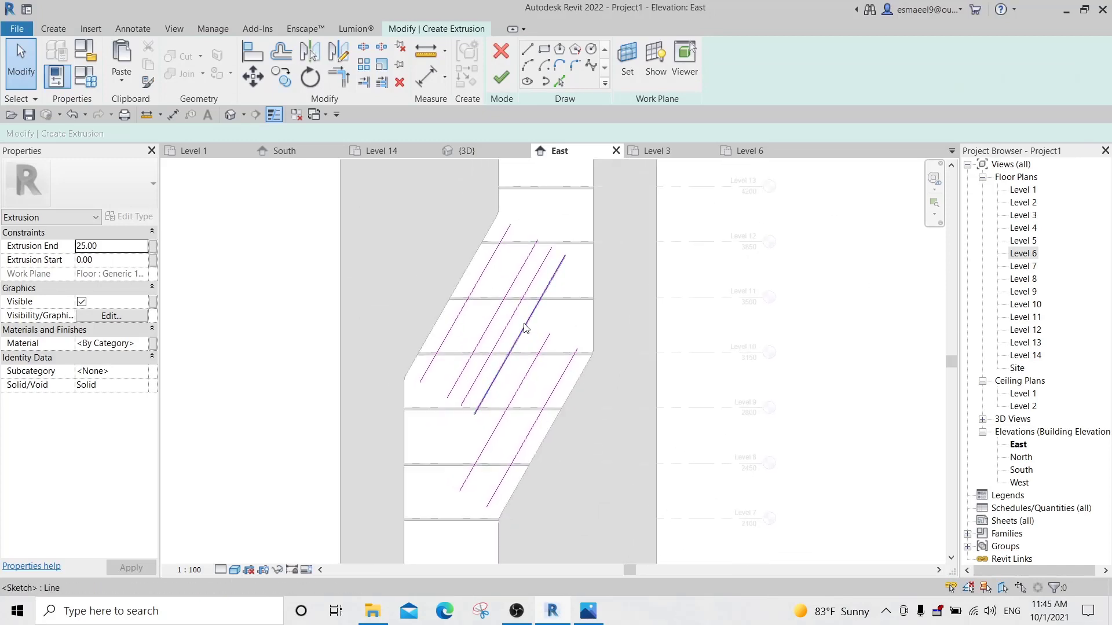
{"action": "left_click", "coordinate": [506, 297]}
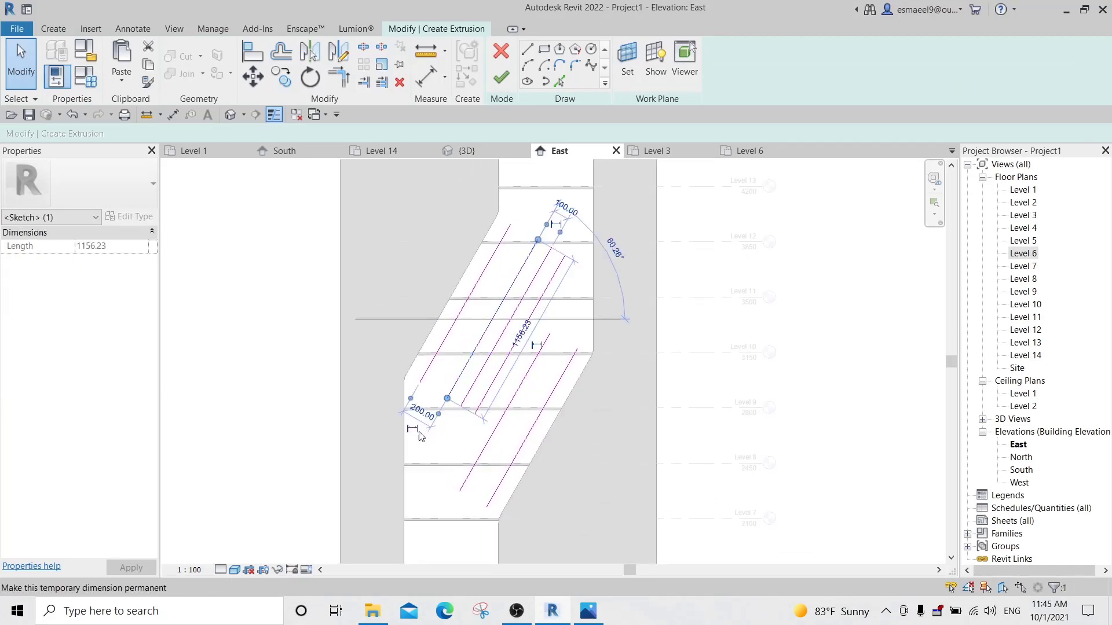
{"action": "left_click", "coordinate": [420, 413]}
{"action": "type", "text": "150"}
{"action": "key", "text": "Return"}
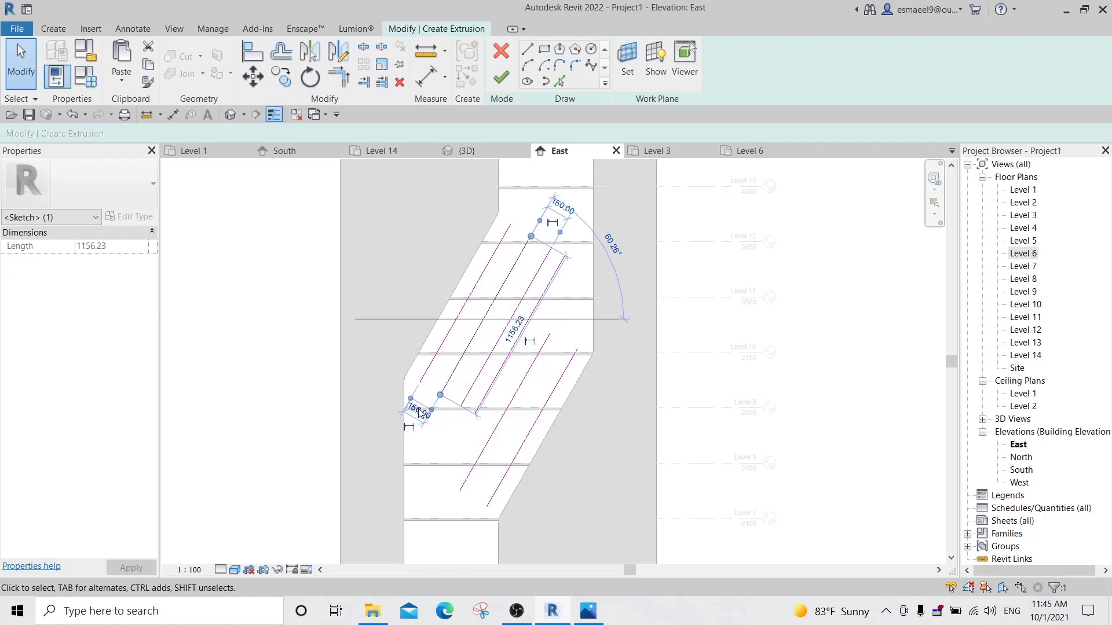
Set the fourth slanted line 150 from the third, and the inner line of the right tower's pair 150 from its outer line.
{"action": "left_click", "coordinate": [492, 399]}
{"action": "left_click", "coordinate": [505, 372]}
{"action": "left_click", "coordinate": [582, 212]}
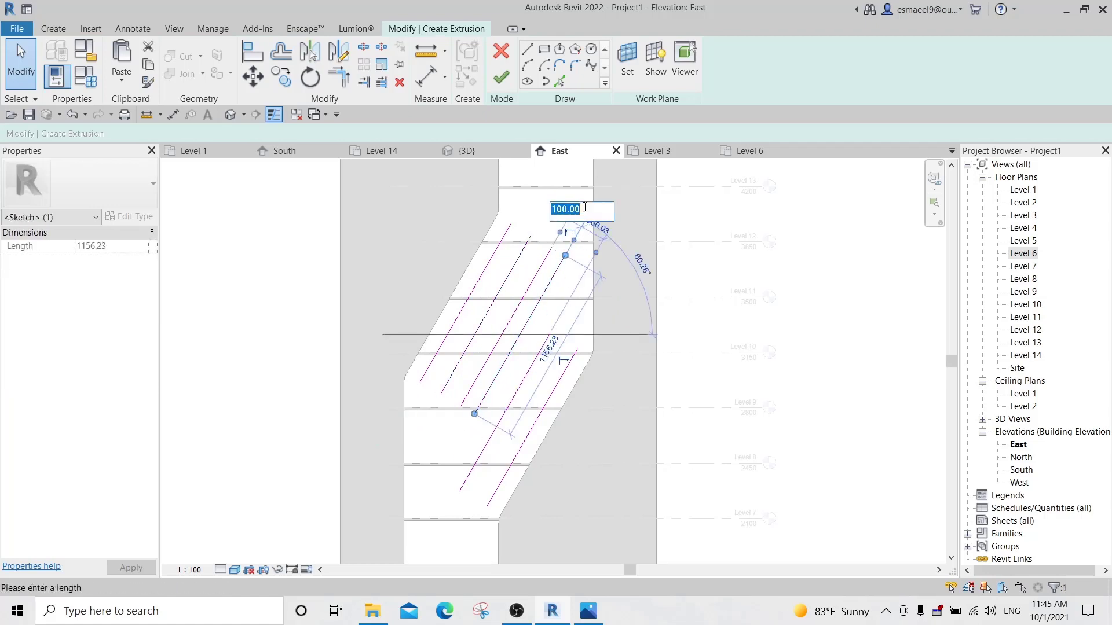
{"action": "key", "text": "Return"}
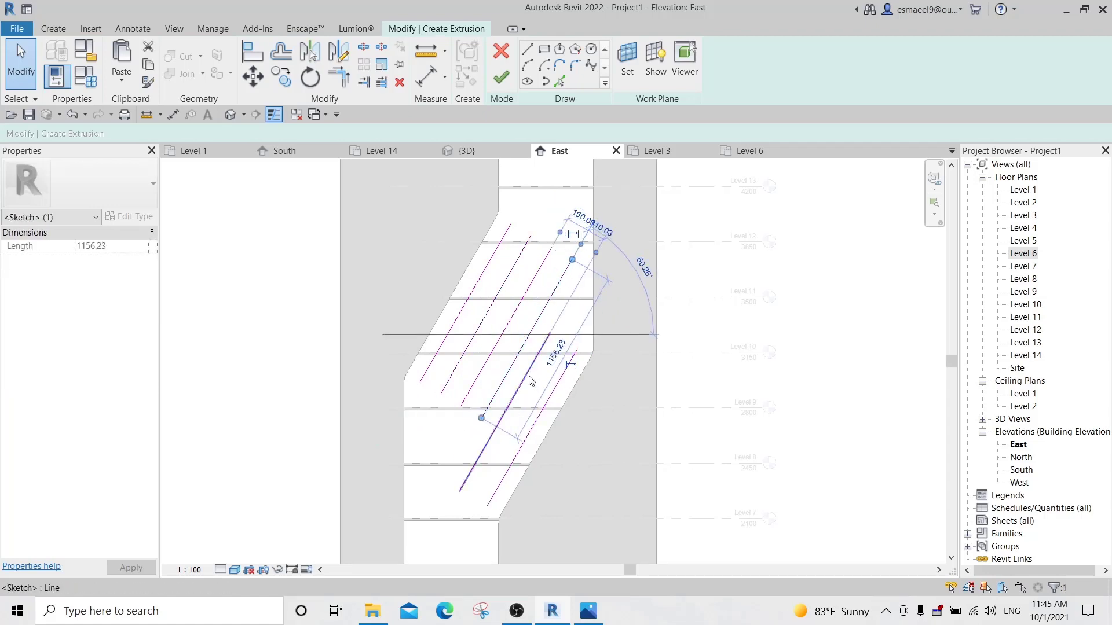
{"action": "left_click", "coordinate": [508, 483]}
{"action": "left_click", "coordinate": [465, 524]}
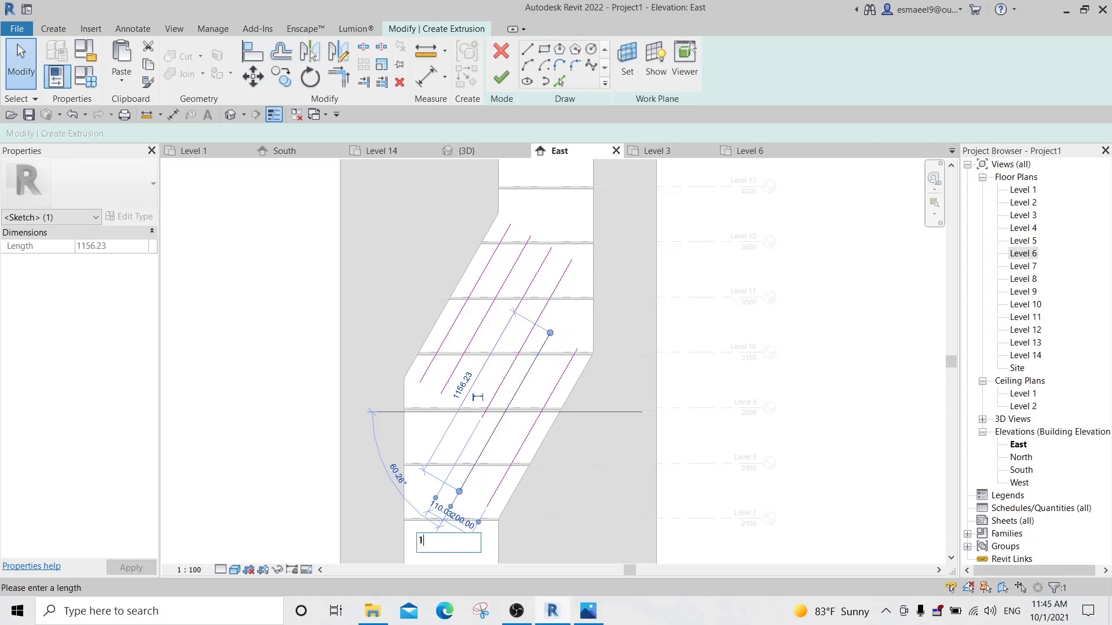
{"action": "key", "text": "Return"}
{"action": "key", "text": "Escape"}
Draw vertical sketch lines from the upper ends of the first two slanted lines to about the left tower's top.
{"action": "middle_click_drag", "start_coordinate": [549, 243], "coordinate": [533, 370]}
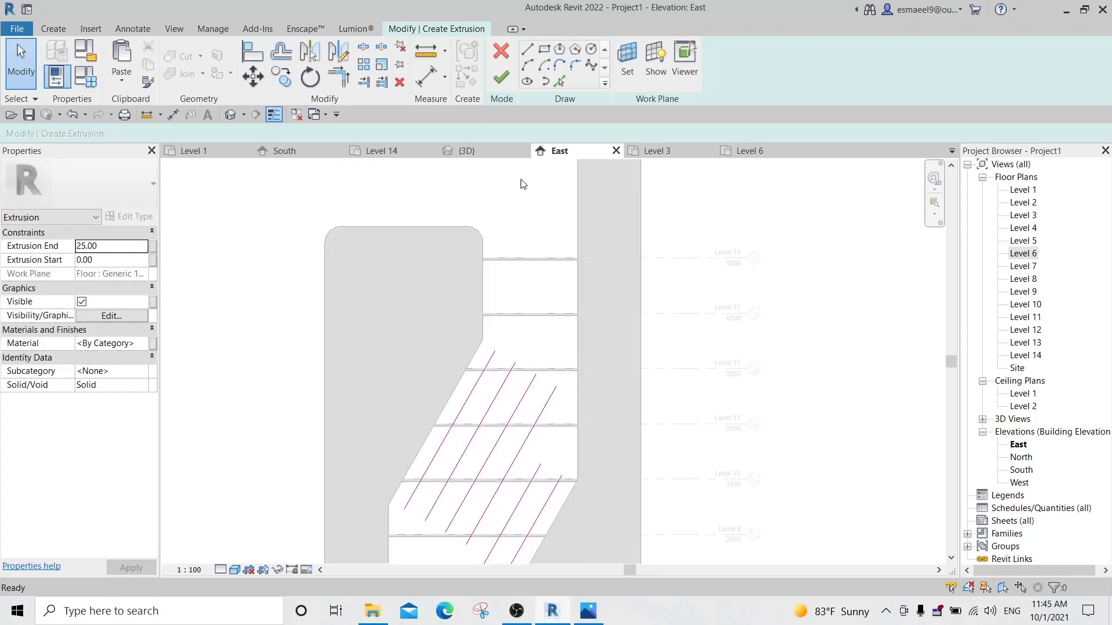
{"action": "key", "text": "l"}
{"action": "key", "text": "i"}
{"action": "left_click", "coordinate": [494, 352]}
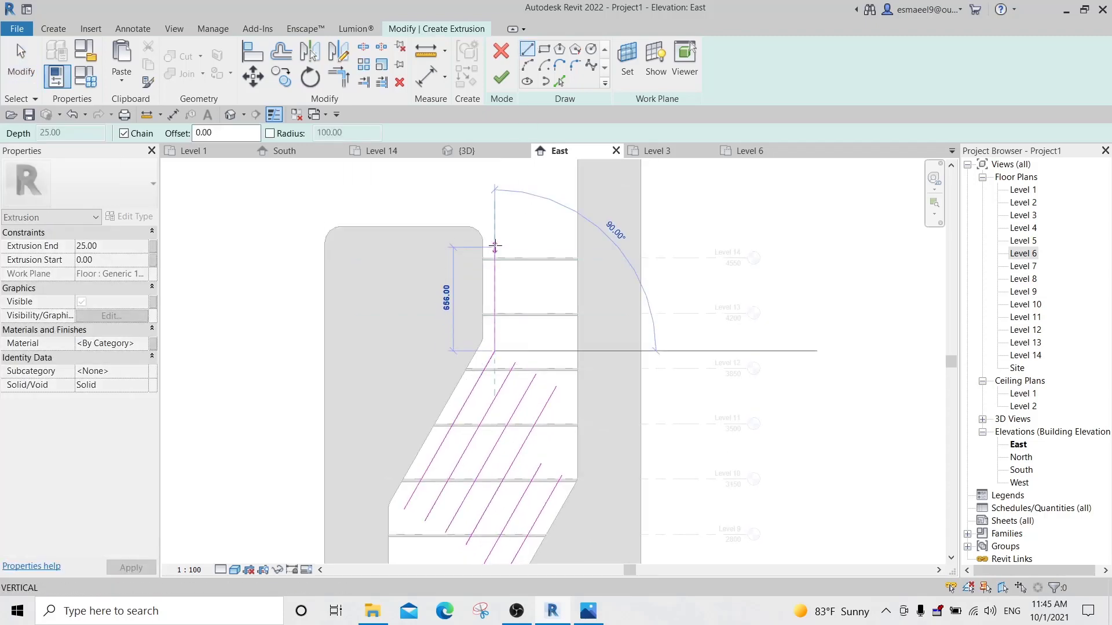
{"action": "left_click", "coordinate": [494, 239]}
{"action": "left_click", "coordinate": [515, 363]}
{"action": "left_click", "coordinate": [515, 218]}
{"action": "key", "text": "Escape"}
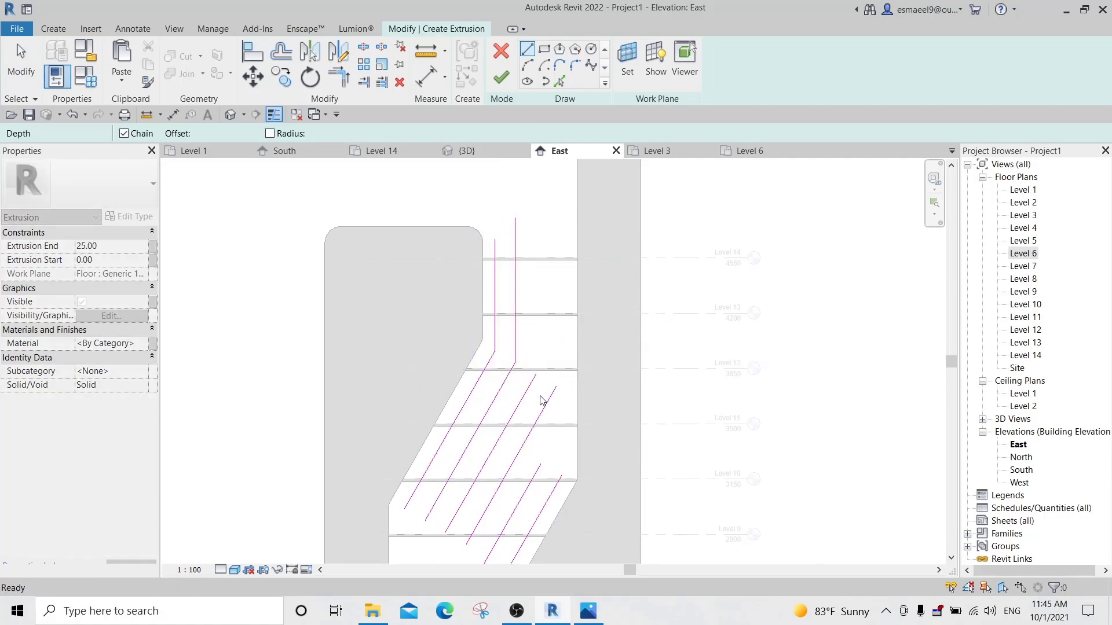
Draw vertical sketch lines upward from the third and fourth slanted lines past Level 14, the fourth about 907 long.
{"action": "left_click", "coordinate": [536, 374]}
{"action": "left_click", "coordinate": [536, 231]}
{"action": "key", "text": "Escape"}
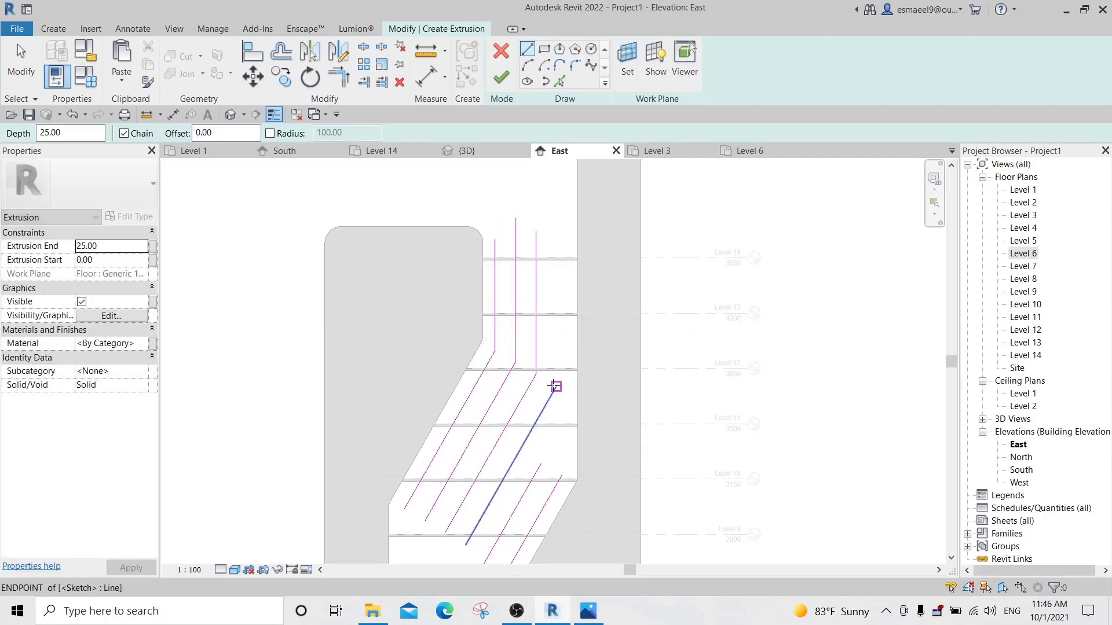
{"action": "left_click", "coordinate": [556, 387]}
{"action": "left_click", "coordinate": [556, 243]}
{"action": "left_click", "coordinate": [554, 244]}
{"action": "key", "text": "Escape"}
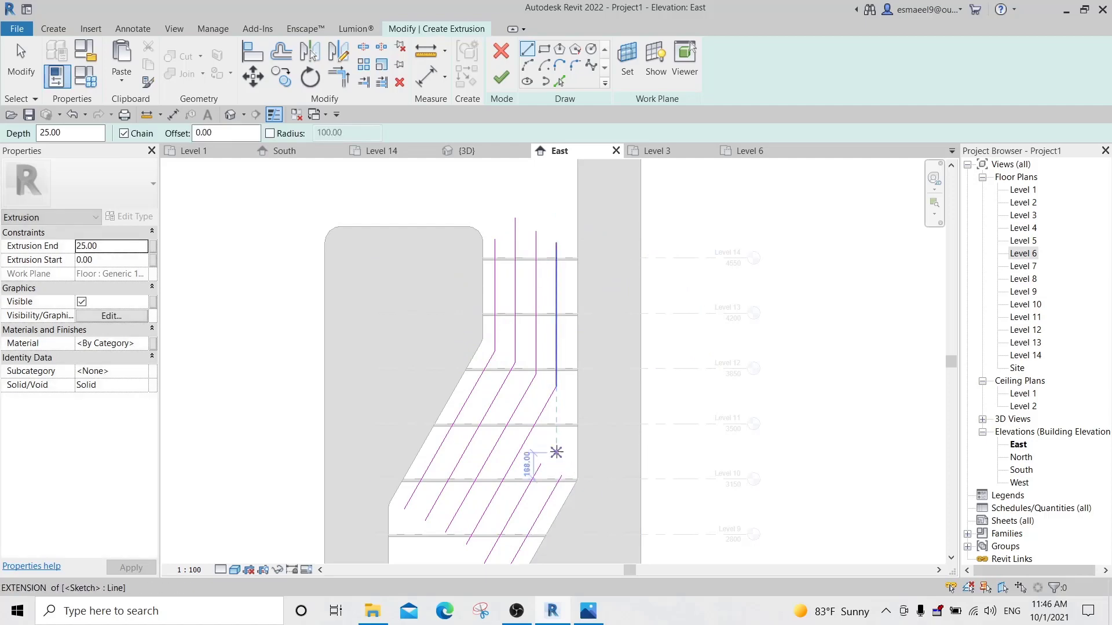
Check the reference image for the shape of the bends in the bands between the towers.
{"action": "left_click", "coordinate": [510, 563]}
{"action": "left_click", "coordinate": [562, 476]}
{"action": "key", "text": "Escape"}
{"action": "left_click", "coordinate": [596, 611]}
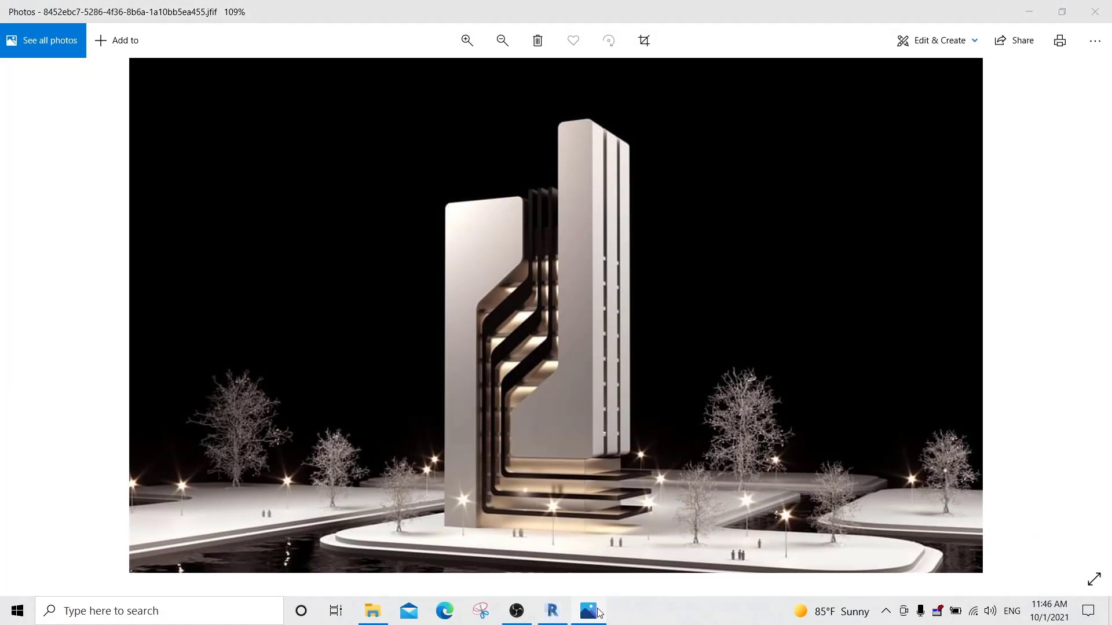
{"action": "left_click", "coordinate": [596, 611]}
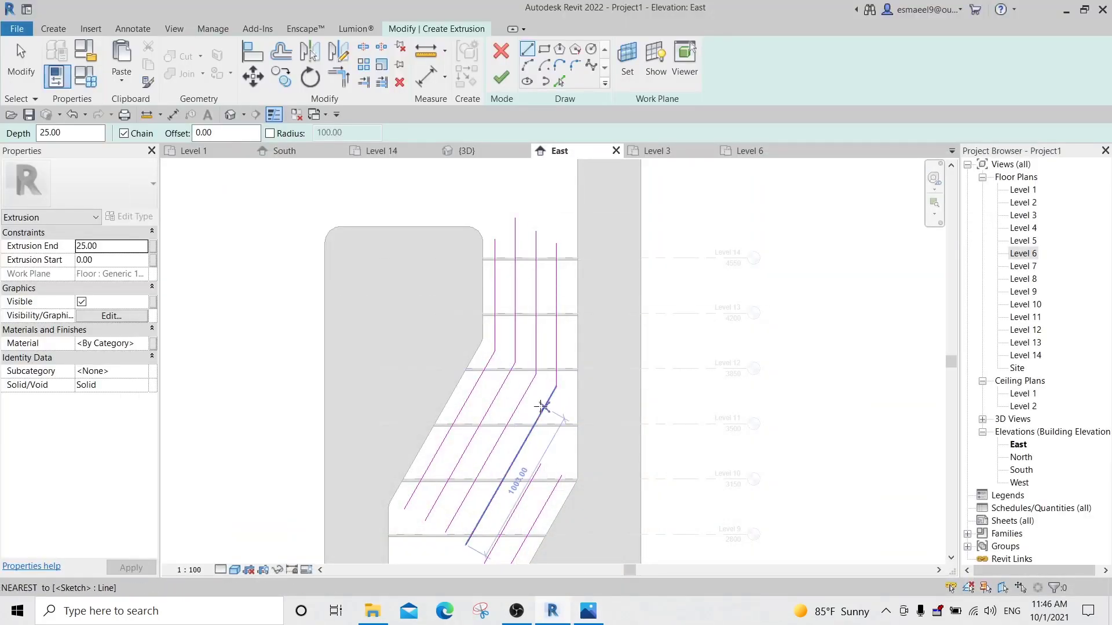
{"action": "left_click", "coordinate": [592, 611]}
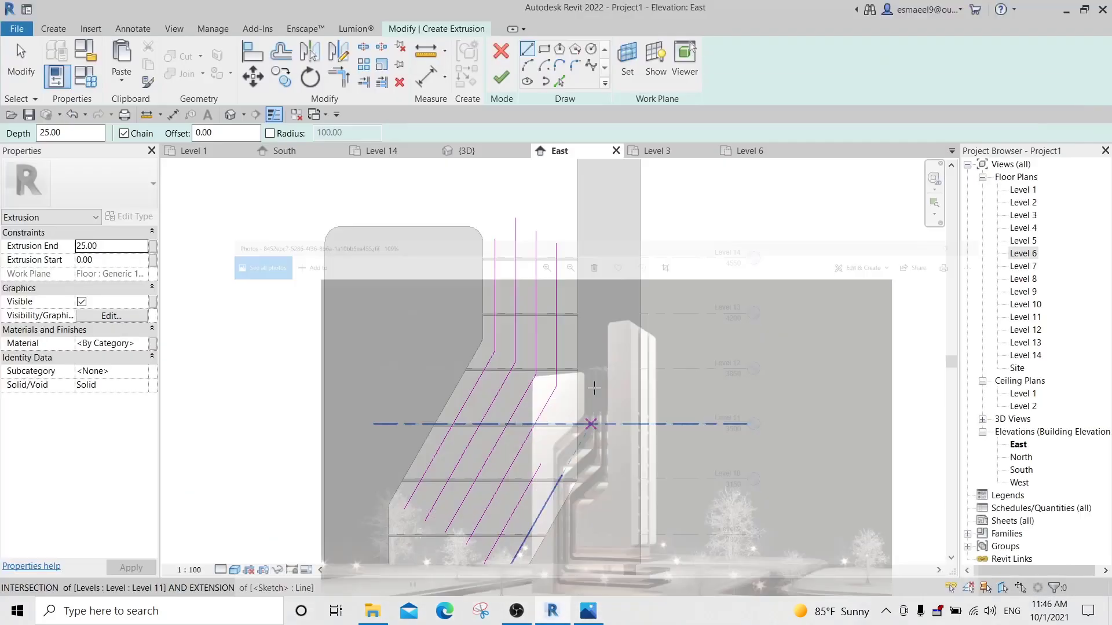
Try rounding the fourth line's bend with a fillet arc of radius 100.
{"action": "left_click", "coordinate": [575, 65]}
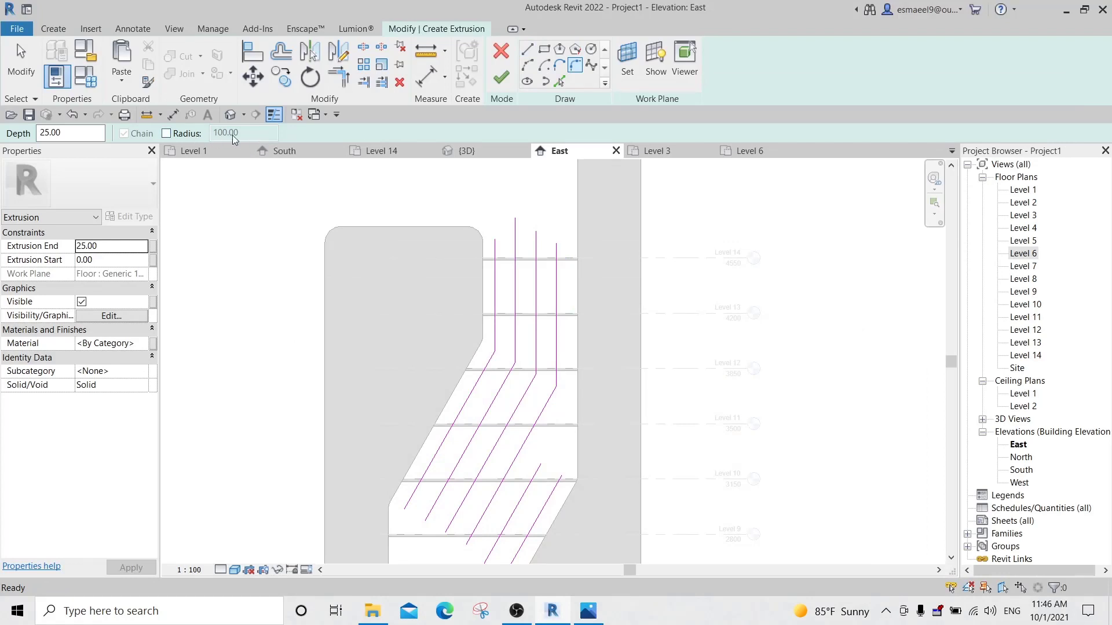
{"action": "left_click", "coordinate": [180, 133]}
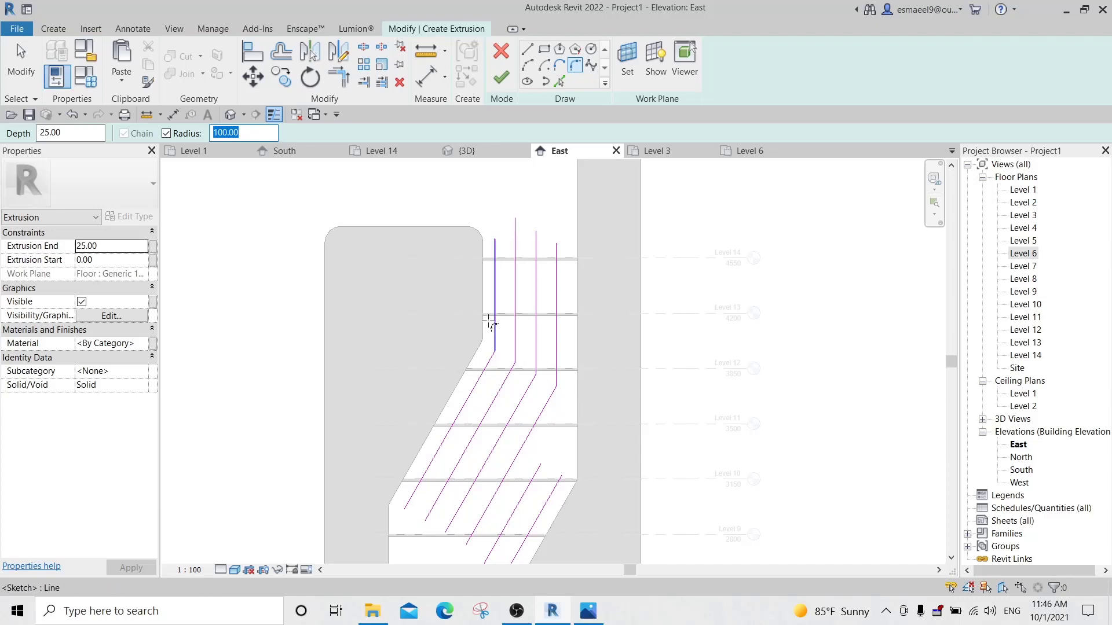
{"action": "left_click", "coordinate": [554, 371]}
{"action": "left_click", "coordinate": [551, 397]}
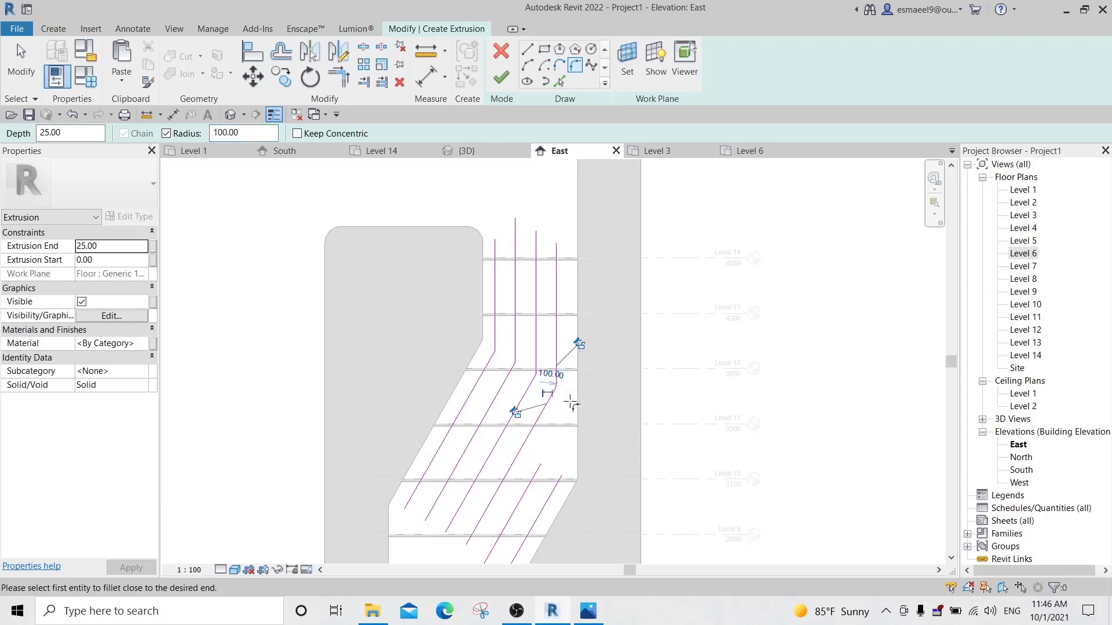
{"action": "scroll", "coordinate": [558, 389], "scroll_direction": "up", "scroll_amount": 5}
{"action": "key", "text": "ctrl+z"}
{"action": "scroll", "coordinate": [557, 388], "scroll_direction": "down", "scroll_amount": 5}
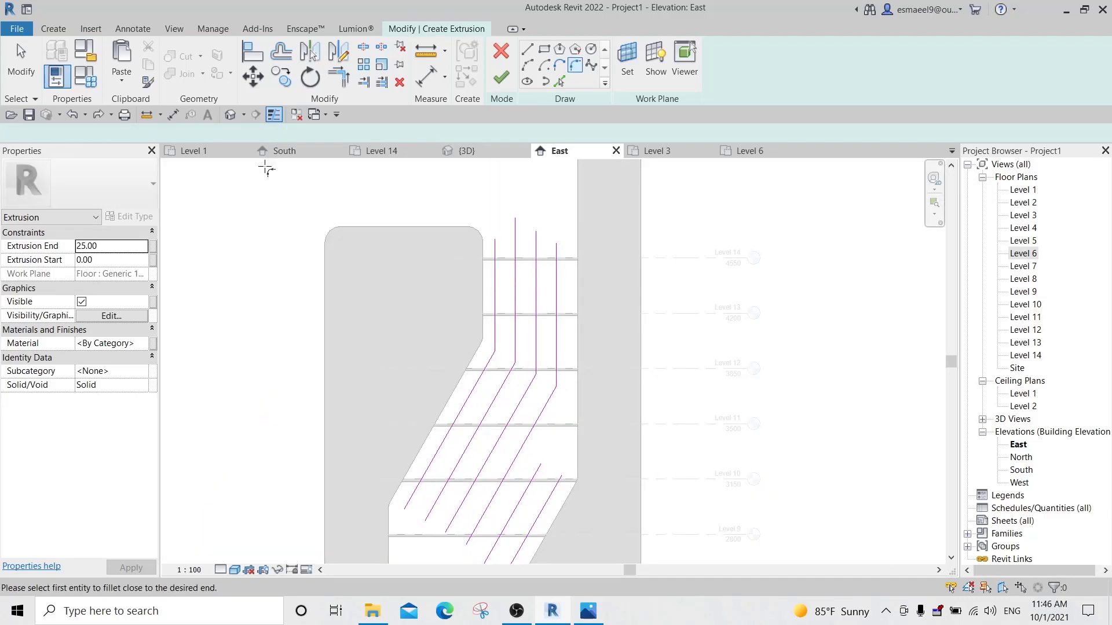
{"action": "scroll", "coordinate": [534, 314], "scroll_direction": "up", "scroll_amount": 3}
{"action": "left_click", "coordinate": [537, 383]}
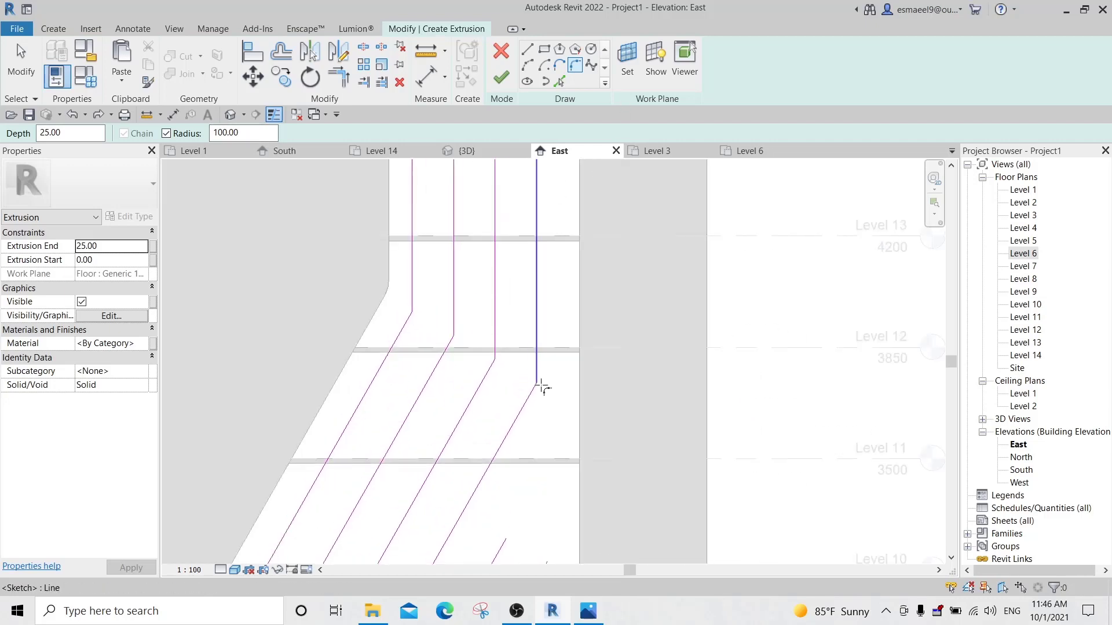
{"action": "left_click", "coordinate": [532, 388]}
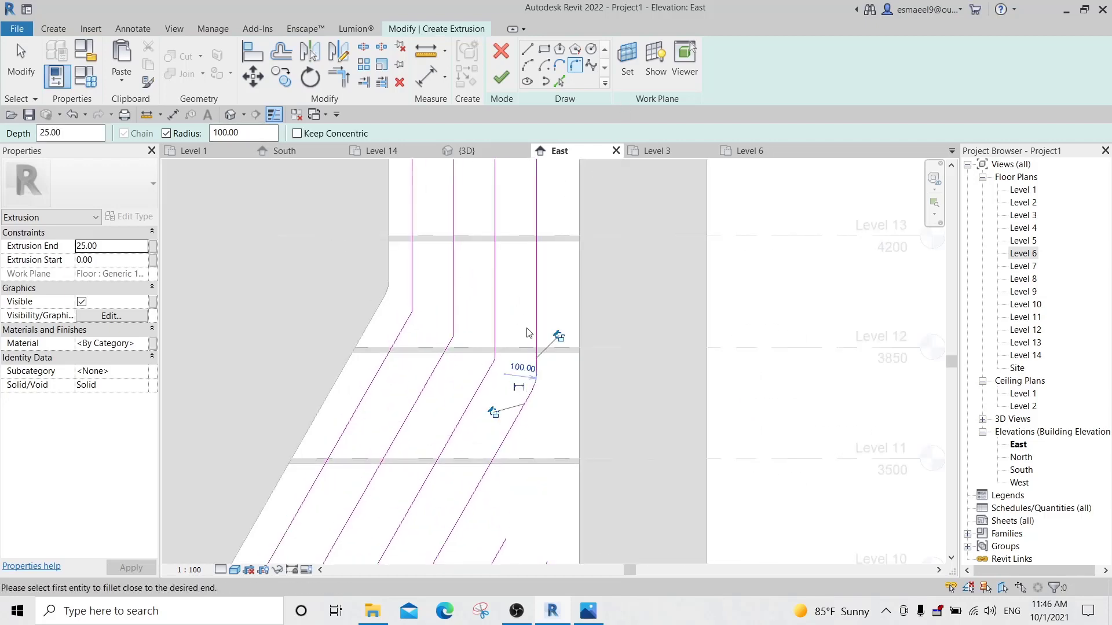
Try rounding the fourth line's bend with a freely sized fillet arc of radius about 1404.
{"action": "left_click", "coordinate": [178, 134]}
{"action": "scroll", "coordinate": [533, 384], "scroll_direction": "up", "scroll_amount": 2}
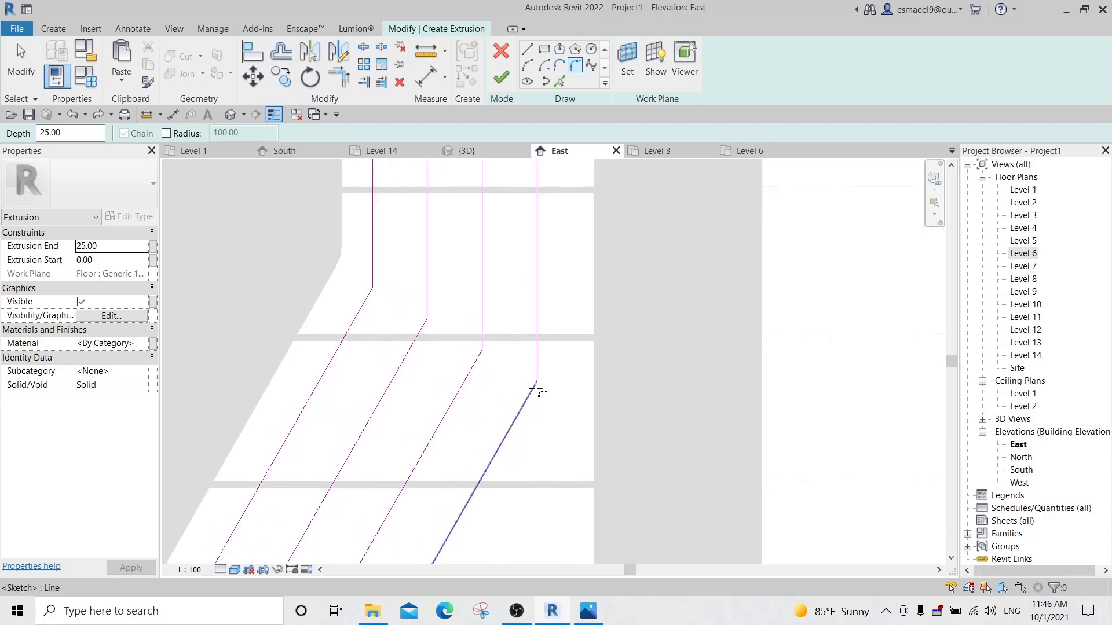
{"action": "left_click", "coordinate": [537, 368]}
{"action": "left_click", "coordinate": [527, 396]}
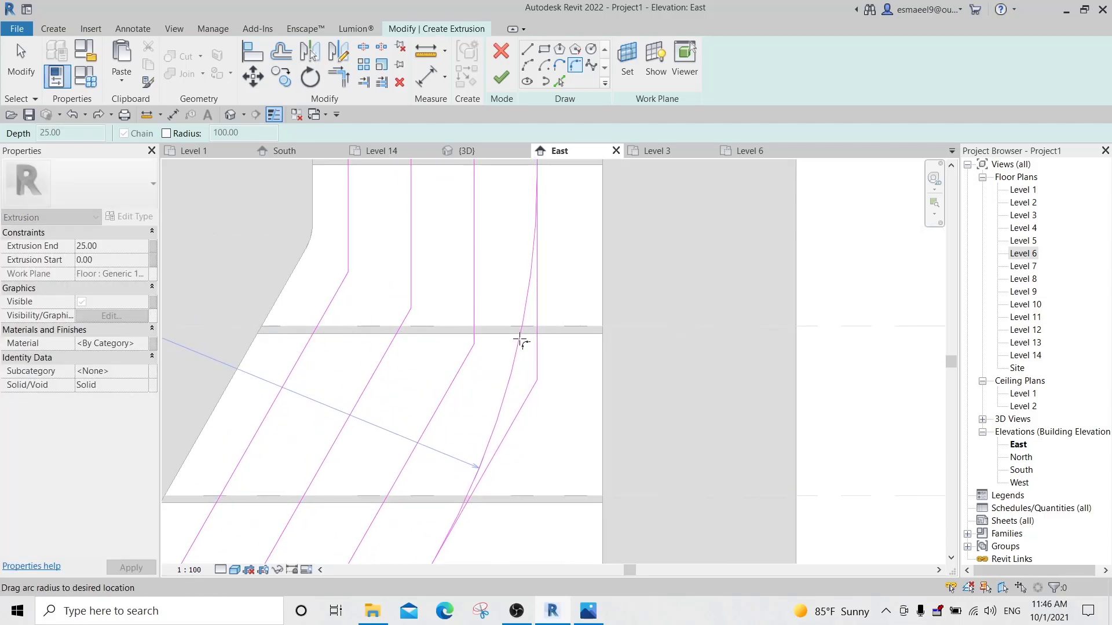
{"action": "left_click", "coordinate": [524, 333]}
{"action": "middle_click_drag", "start_coordinate": [539, 275], "coordinate": [541, 371]}
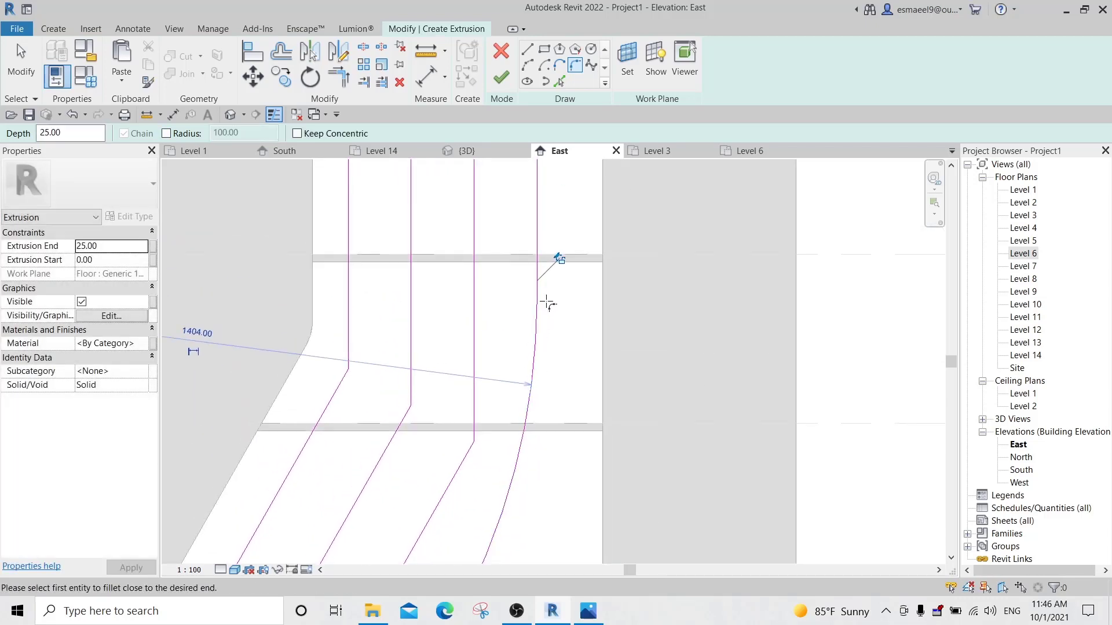
{"action": "scroll", "coordinate": [540, 305], "scroll_direction": "down", "scroll_amount": 1}
Try a freely sized fillet arc on the third line's bend, and undo the fillets on the third and fourth lines.
{"action": "left_click", "coordinate": [491, 387]}
{"action": "left_click", "coordinate": [486, 419]}
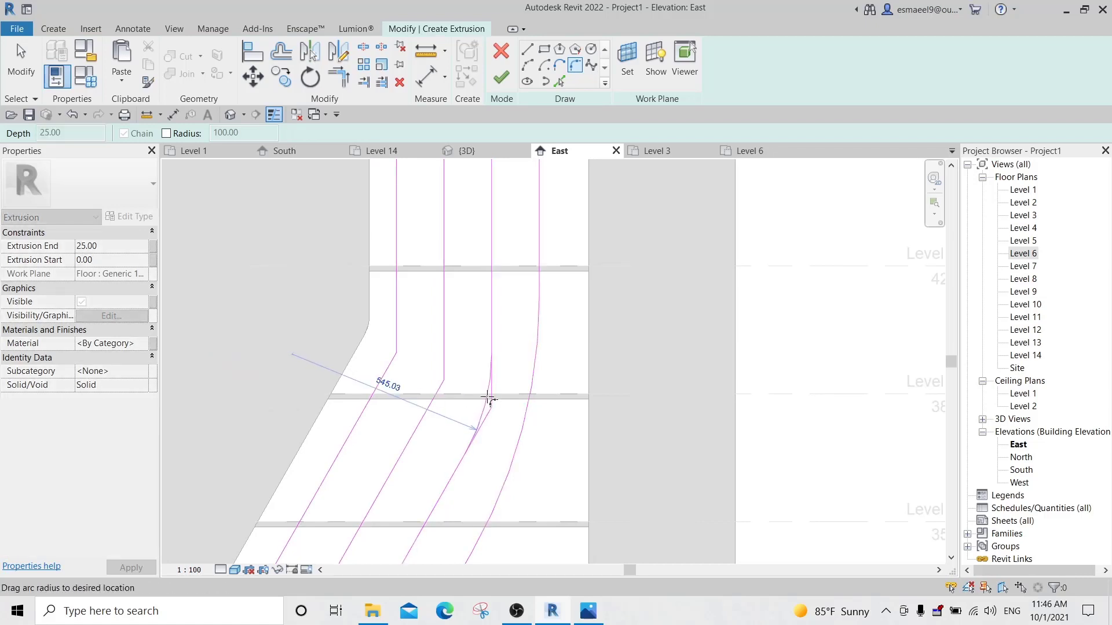
{"action": "left_click", "coordinate": [490, 374]}
{"action": "scroll", "coordinate": [560, 364], "scroll_direction": "down", "scroll_amount": 2}
{"action": "mouse_move", "coordinate": [560, 363]}
{"action": "middle_mouse_down"}
{"action": "mouse_move", "coordinate": [540, 329]}
{"action": "mouse_move", "coordinate": [524, 424]}
{"action": "middle_mouse_up"}
{"action": "key", "text": "ctrl+z"}
{"action": "key", "text": "ctrl+z"}
{"action": "scroll", "coordinate": [552, 334], "scroll_direction": "down", "scroll_amount": 1}
{"action": "key", "text": "Escape"}
Move the fourth band line's upper vertical segment toward the third in two moves, to about 65 from it.
{"action": "left_click", "coordinate": [521, 346]}
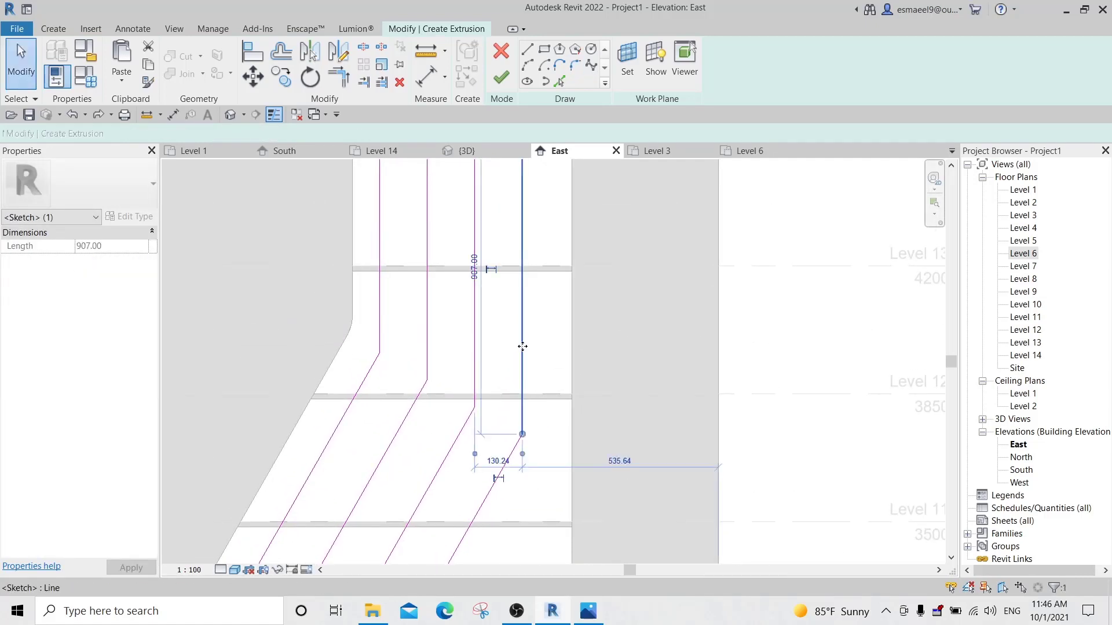
{"action": "key", "text": "m"}
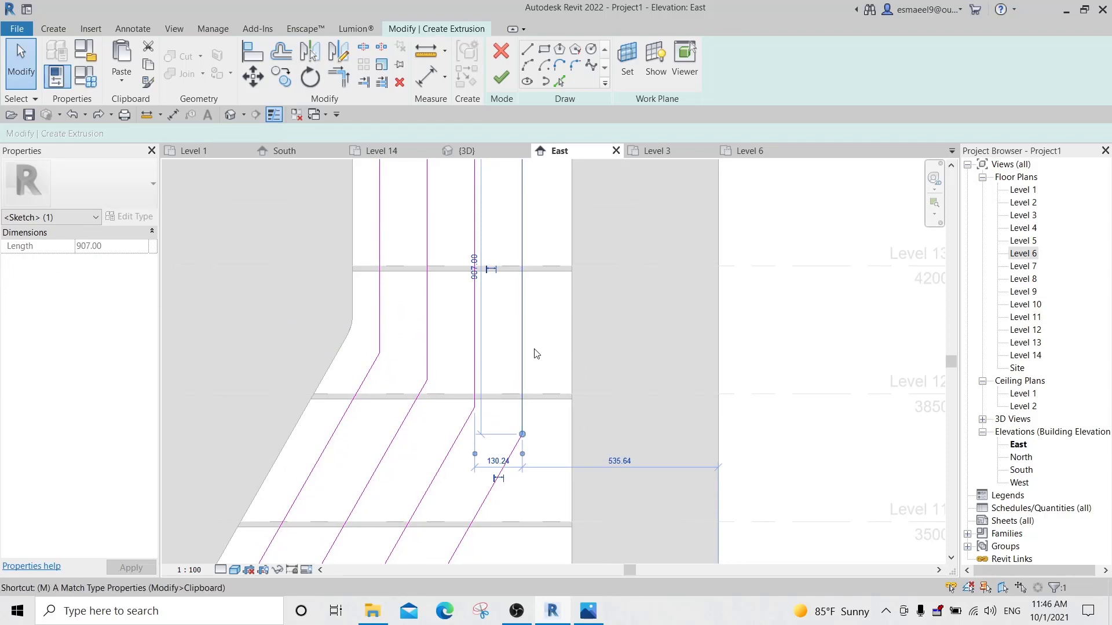
{"action": "key", "text": "v"}
{"action": "left_click", "coordinate": [546, 351]}
{"action": "left_click", "coordinate": [536, 351]}
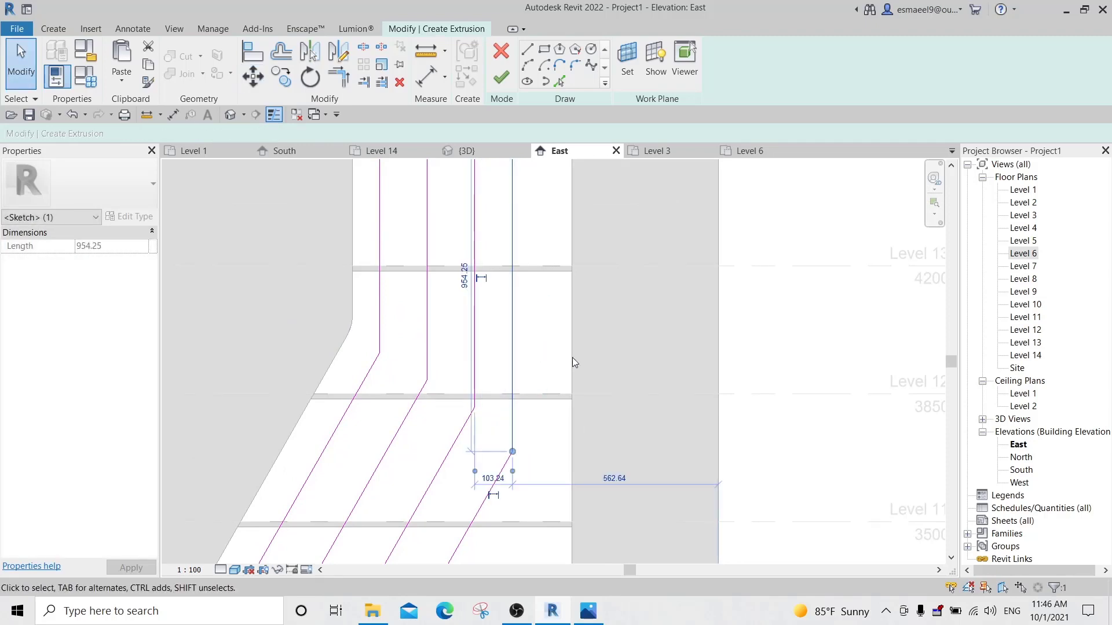
{"action": "key", "text": "m"}
{"action": "key", "text": "v"}
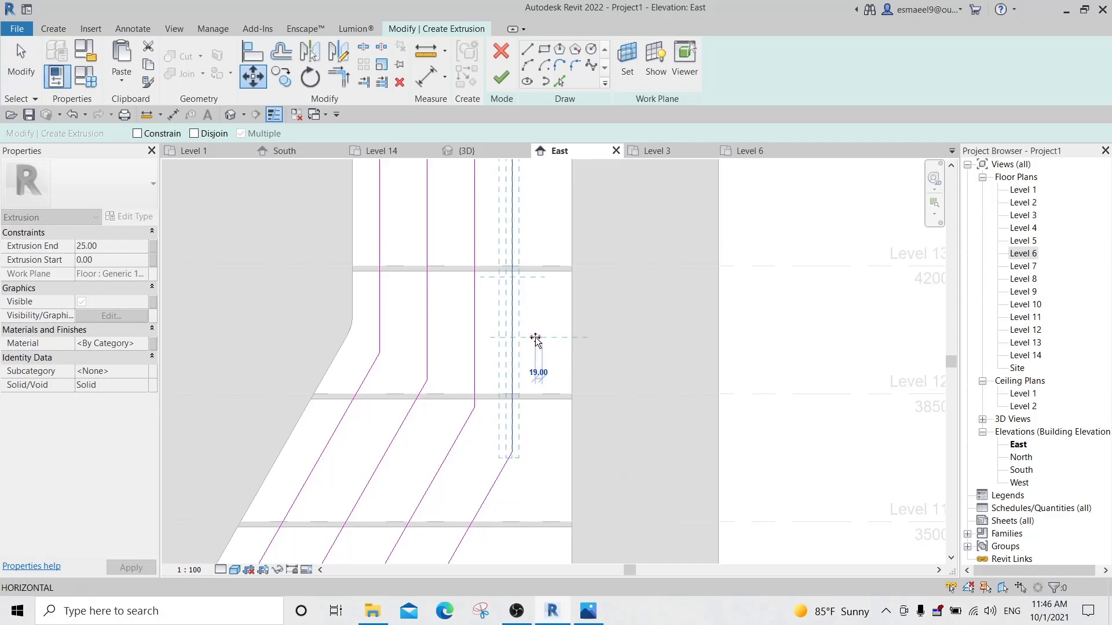
{"action": "left_click", "coordinate": [529, 339]}
{"action": "scroll", "coordinate": [504, 325], "scroll_direction": "down", "scroll_amount": 3}
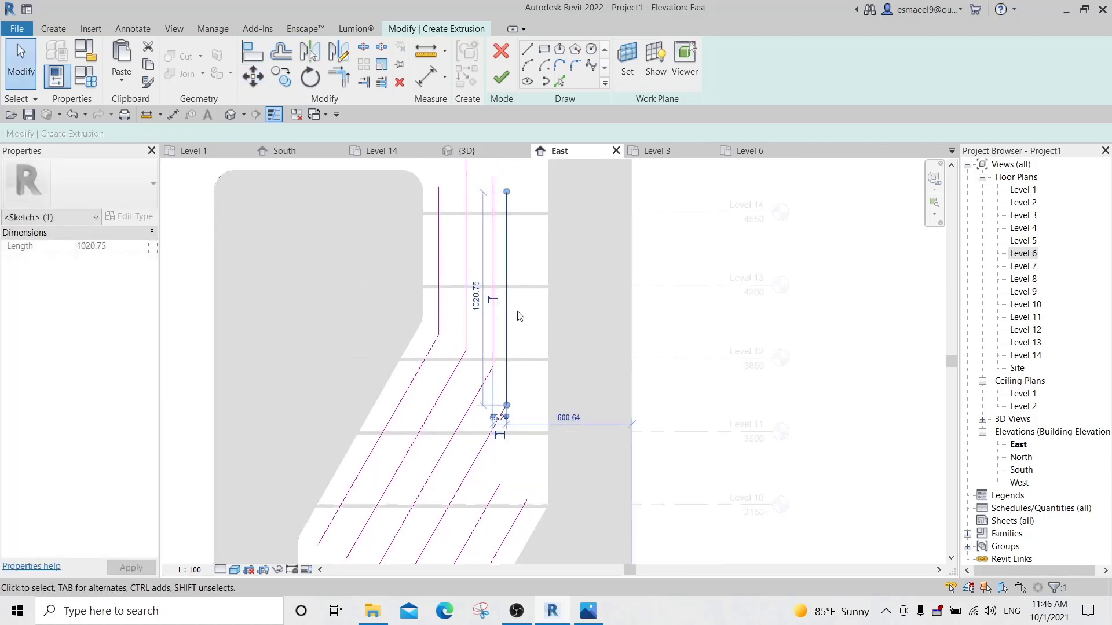
{"action": "key", "text": "Escape"}
{"action": "scroll", "coordinate": [507, 328], "scroll_direction": "up", "scroll_amount": 3}
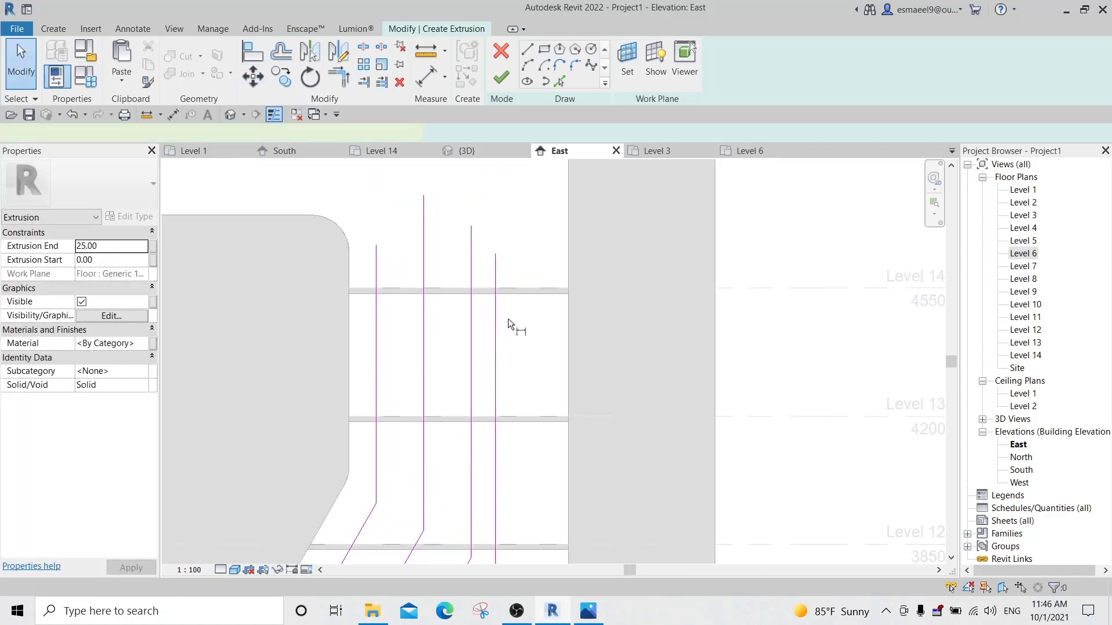
Dimension the gap between the third and fourth upper vertical lines and set it to 50.
{"action": "key", "text": "d"}
{"action": "key", "text": "i"}
{"action": "left_click", "coordinate": [471, 334]}
{"action": "left_click", "coordinate": [485, 340]}
{"action": "key", "text": "Escape"}
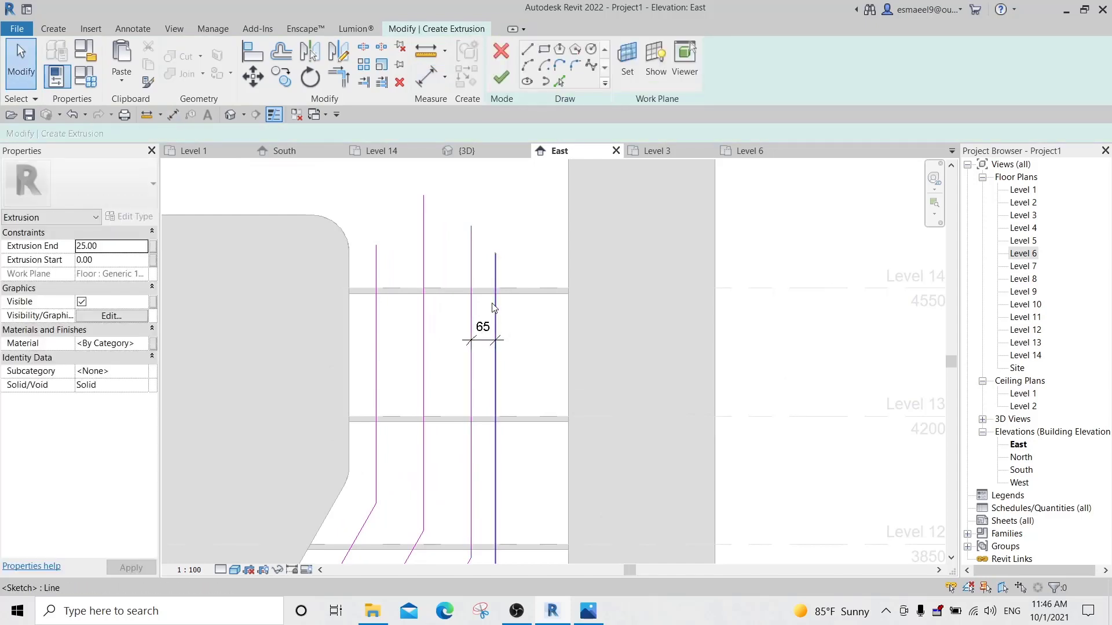
{"action": "left_click", "coordinate": [495, 308]}
{"action": "key", "text": "Return"}
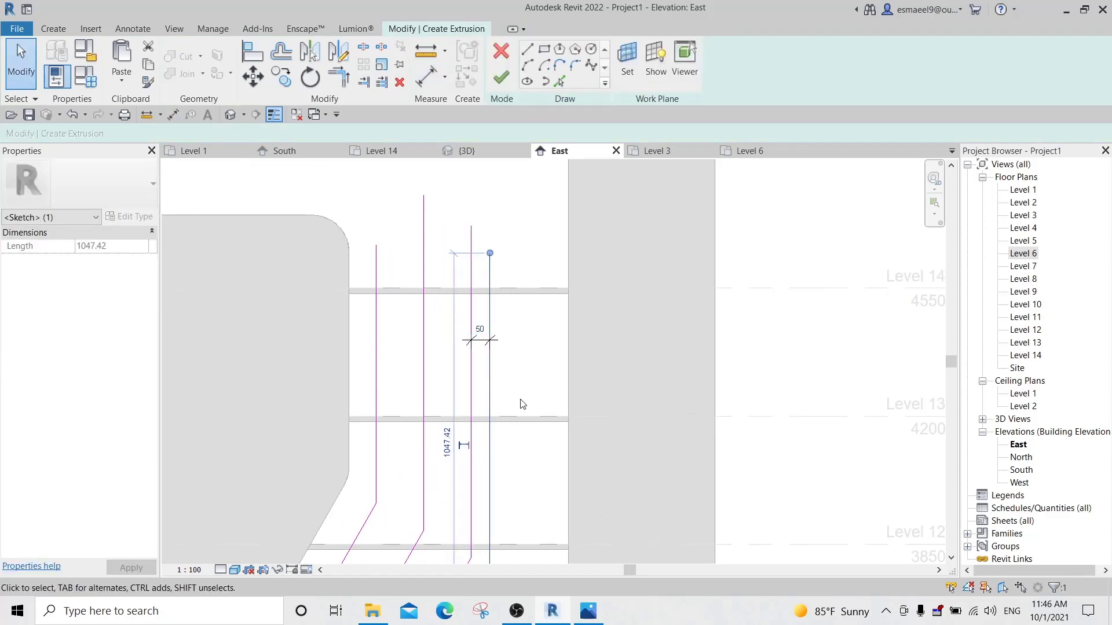
Set the gap between the first and second upper vertical lines to 50 by shifting the first line.
{"action": "mouse_move", "coordinate": [469, 474]}
{"action": "middle_mouse_down"}
{"action": "mouse_move", "coordinate": [472, 333]}
{"action": "mouse_move", "coordinate": [427, 373]}
{"action": "middle_mouse_up"}
{"action": "key", "text": "Escape"}
{"action": "left_click", "coordinate": [379, 292]}
{"action": "scroll", "coordinate": [418, 391], "scroll_direction": "down", "scroll_amount": 2}
{"action": "scroll", "coordinate": [402, 191], "scroll_direction": "up", "scroll_amount": 2}
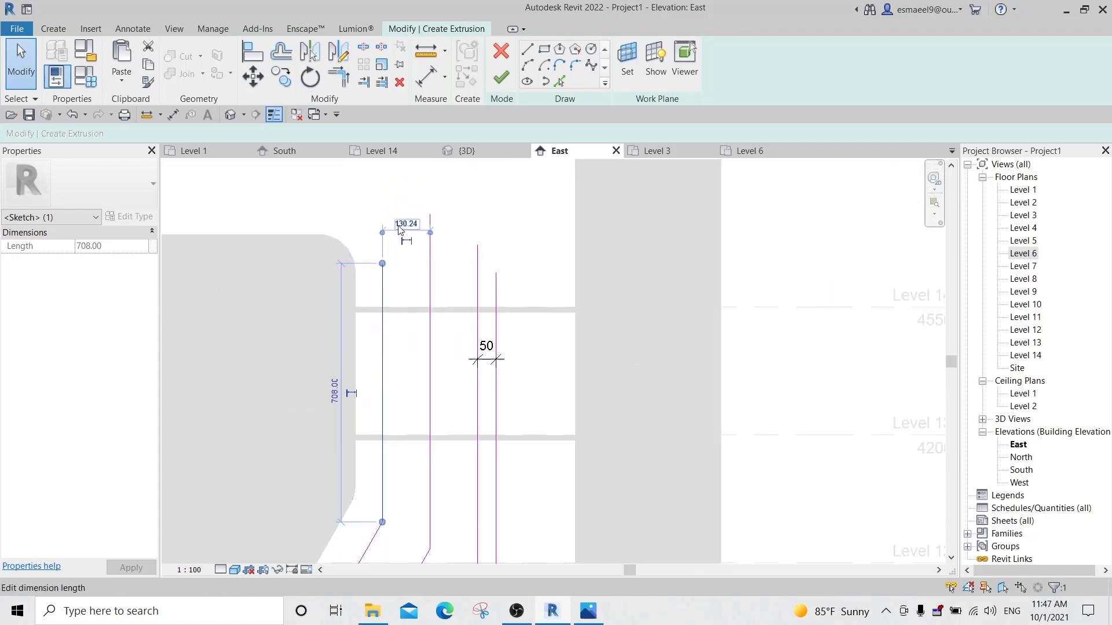
{"action": "left_click", "coordinate": [403, 223]}
{"action": "type", "text": "50"}
{"action": "key", "text": "Return"}
{"action": "middle_click_drag", "start_coordinate": [429, 355], "coordinate": [427, 216]}
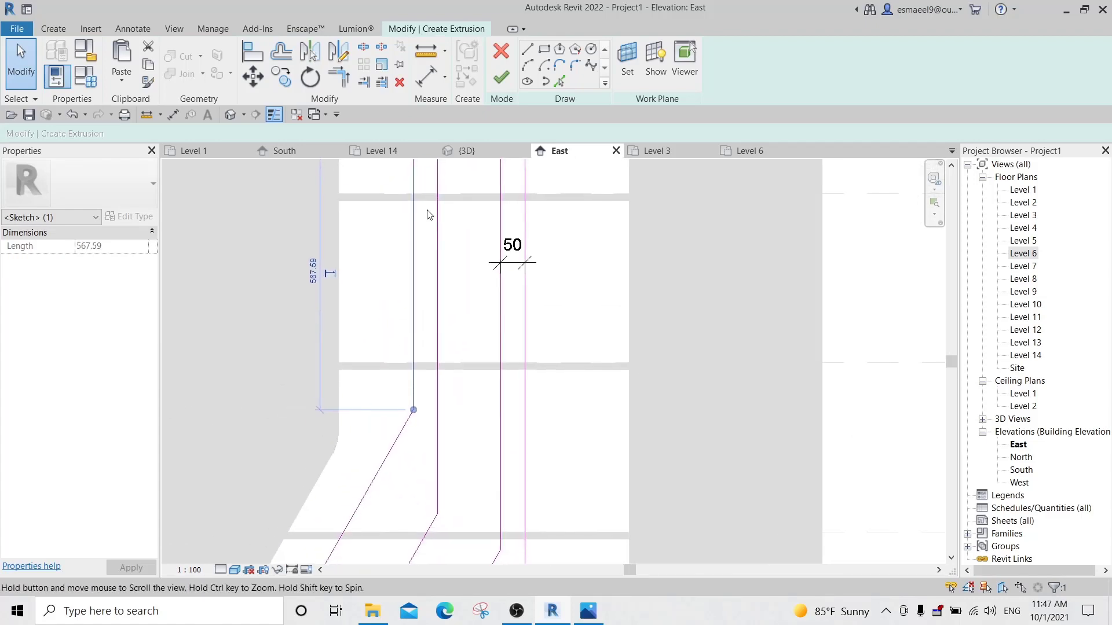
Extend the fifth and sixth diagonal lines upward along their own direction, the sixth by about 161.
{"action": "scroll", "coordinate": [427, 215], "scroll_direction": "down", "scroll_amount": 1}
{"action": "middle_click_drag", "start_coordinate": [458, 411], "coordinate": [463, 250]}
{"action": "left_click", "coordinate": [466, 250]}
{"action": "middle_click_drag", "start_coordinate": [553, 466], "coordinate": [523, 350]}
{"action": "scroll", "coordinate": [521, 339], "scroll_direction": "down", "scroll_amount": 1}
{"action": "key", "text": "l"}
{"action": "key", "text": "i"}
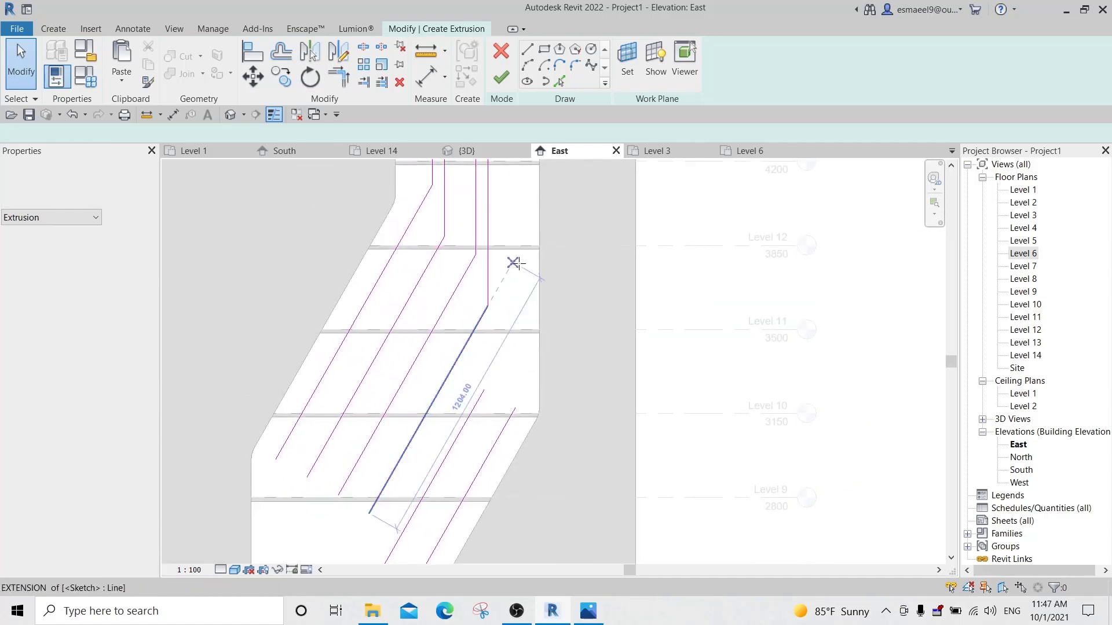
{"action": "left_click", "coordinate": [484, 389]}
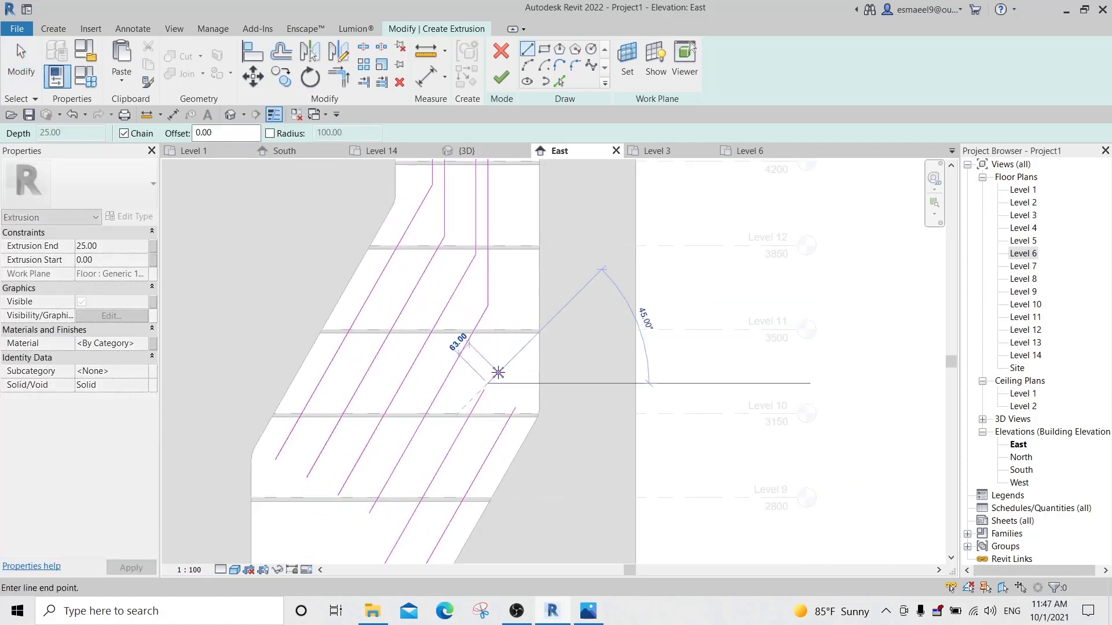
{"action": "left_click", "coordinate": [520, 322]}
{"action": "key", "text": "Escape"}
{"action": "left_click", "coordinate": [515, 407]}
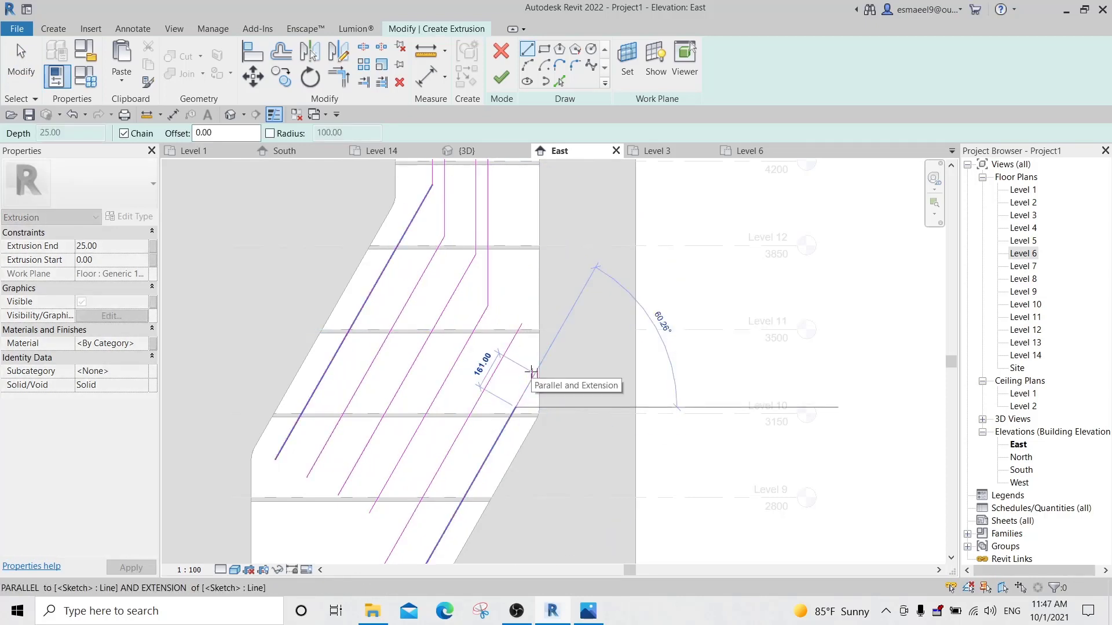
{"action": "left_click", "coordinate": [533, 373]}
{"action": "key", "text": "Escape"}
Draw vertical lines upward from the extended fifth and sixth diagonals, the sixth about 751 long.
{"action": "left_click", "coordinate": [511, 339]}
{"action": "middle_click_drag", "start_coordinate": [513, 193], "coordinate": [517, 337]}
{"action": "left_click", "coordinate": [510, 220]}
{"action": "key", "text": "Escape"}
{"action": "middle_click_drag", "start_coordinate": [535, 407], "coordinate": [527, 333]}
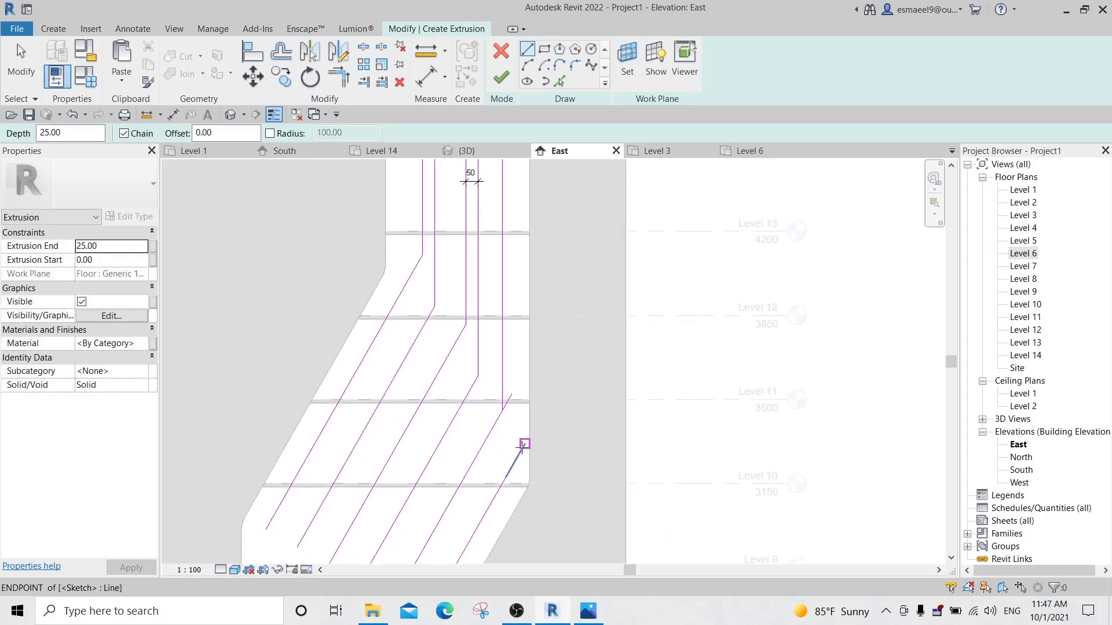
{"action": "left_click", "coordinate": [519, 455]}
{"action": "left_click", "coordinate": [518, 274]}
{"action": "key", "text": "Escape"}
{"action": "key", "text": "Escape"}
Set the gap between the fifth and sixth upper vertical lines to 50 by shifting the sixth line.
{"action": "scroll", "coordinate": [519, 307], "scroll_direction": "up", "scroll_amount": 2}
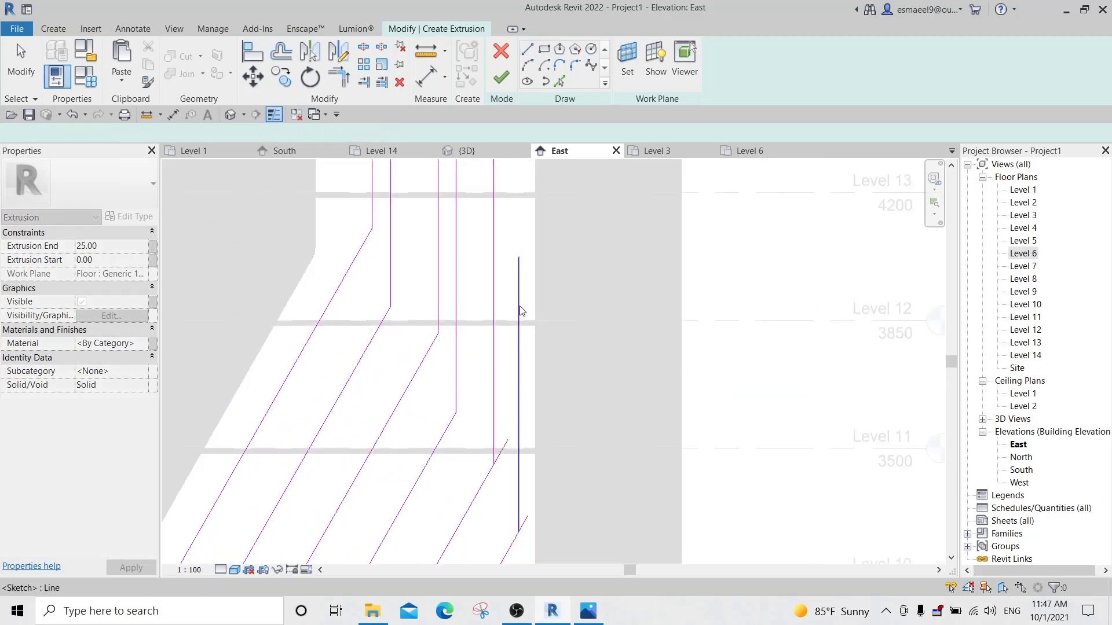
{"action": "scroll", "coordinate": [519, 306], "scroll_direction": "up", "scroll_amount": 1}
{"action": "left_click", "coordinate": [518, 303]}
{"action": "middle_click_drag", "start_coordinate": [517, 388], "coordinate": [519, 188]}
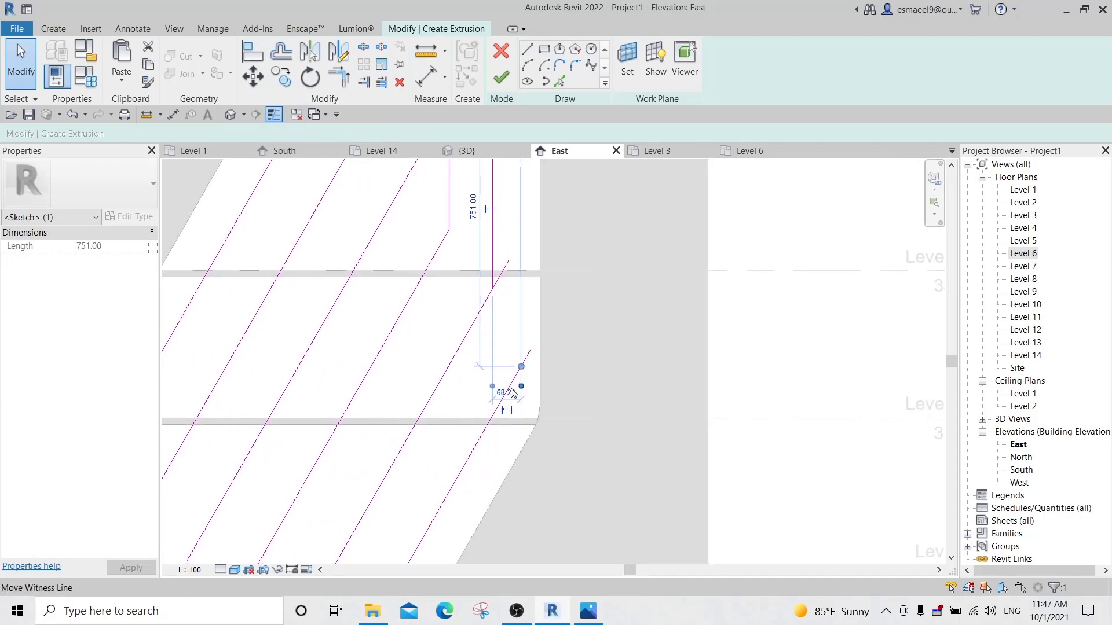
{"action": "key", "text": "Return"}
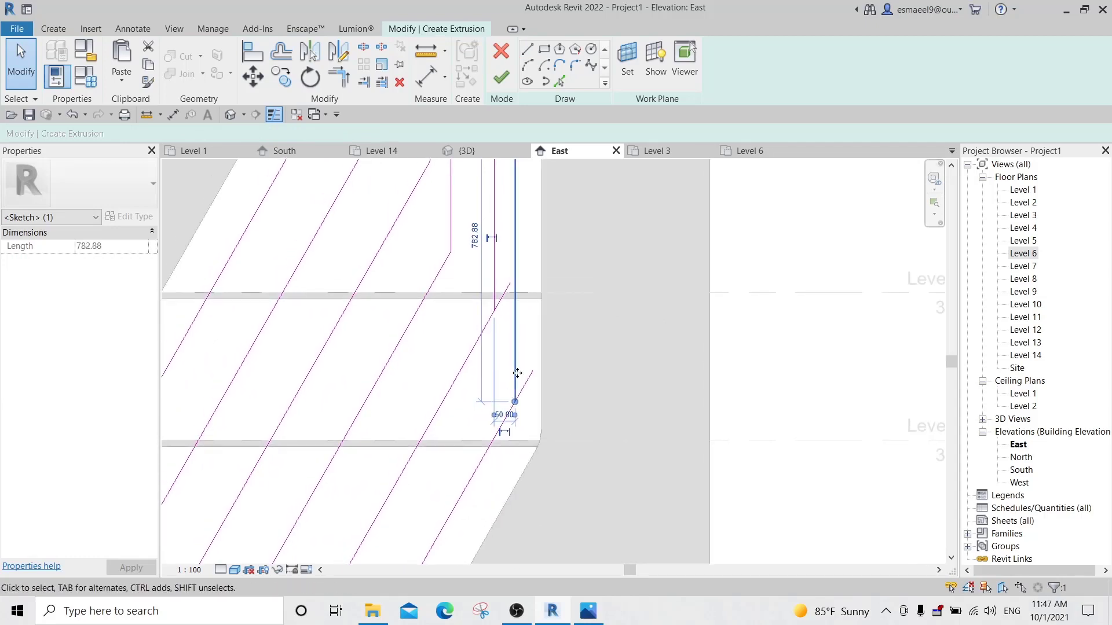
Trim the sixth and fifth diagonals to corners with their upper vertical lines.
{"action": "key", "text": "Escape"}
{"action": "key", "text": "t"}
{"action": "key", "text": "r"}
{"action": "left_click", "coordinate": [518, 337]}
{"action": "left_click", "coordinate": [510, 397]}
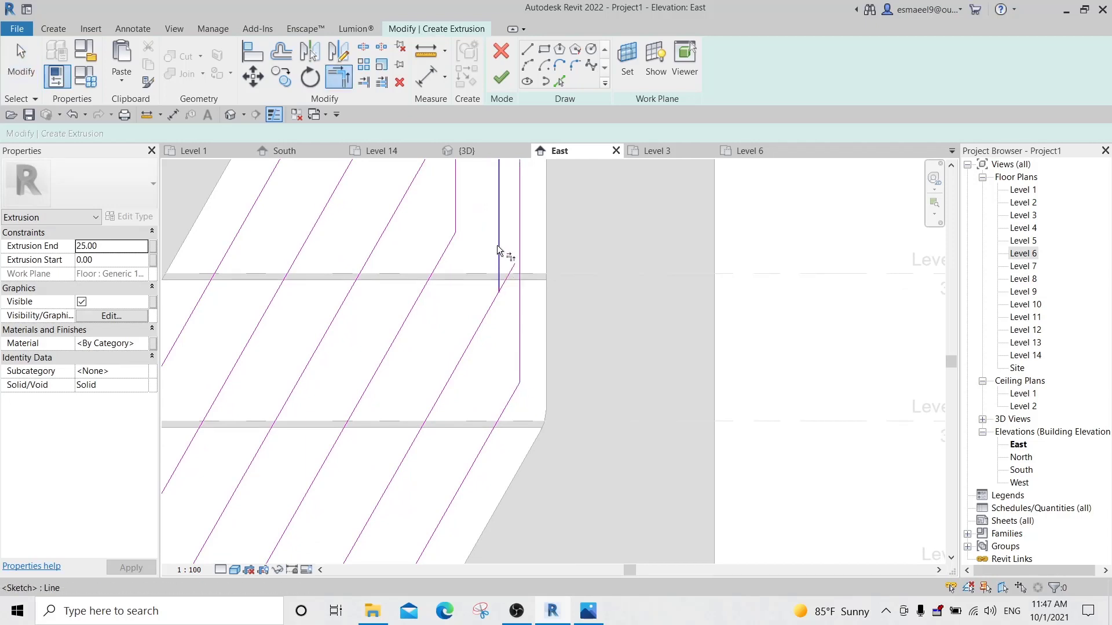
{"action": "left_click", "coordinate": [491, 313]}
{"action": "left_click", "coordinate": [498, 272]}
{"action": "middle_click_drag", "start_coordinate": [464, 186], "coordinate": [501, 388]}
{"action": "middle_click_drag", "start_coordinate": [422, 236], "coordinate": [426, 296]}
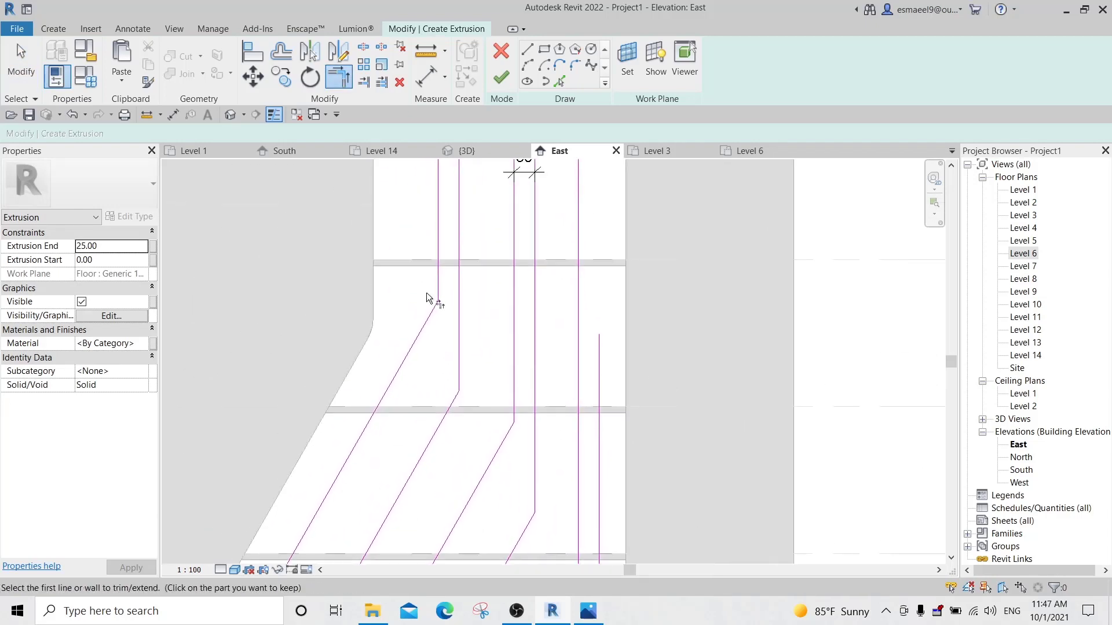
{"action": "scroll", "coordinate": [441, 295], "scroll_direction": "down", "scroll_amount": 2}
{"action": "mouse_move", "coordinate": [486, 427]}
{"action": "middle_mouse_down"}
{"action": "mouse_move", "coordinate": [486, 338]}
{"action": "mouse_move", "coordinate": [491, 426]}
{"action": "middle_mouse_up"}
{"action": "key", "text": "Escape"}
Check the reference image for how the bands continue below the diagonal stretch.
{"action": "left_click", "coordinate": [491, 223]}
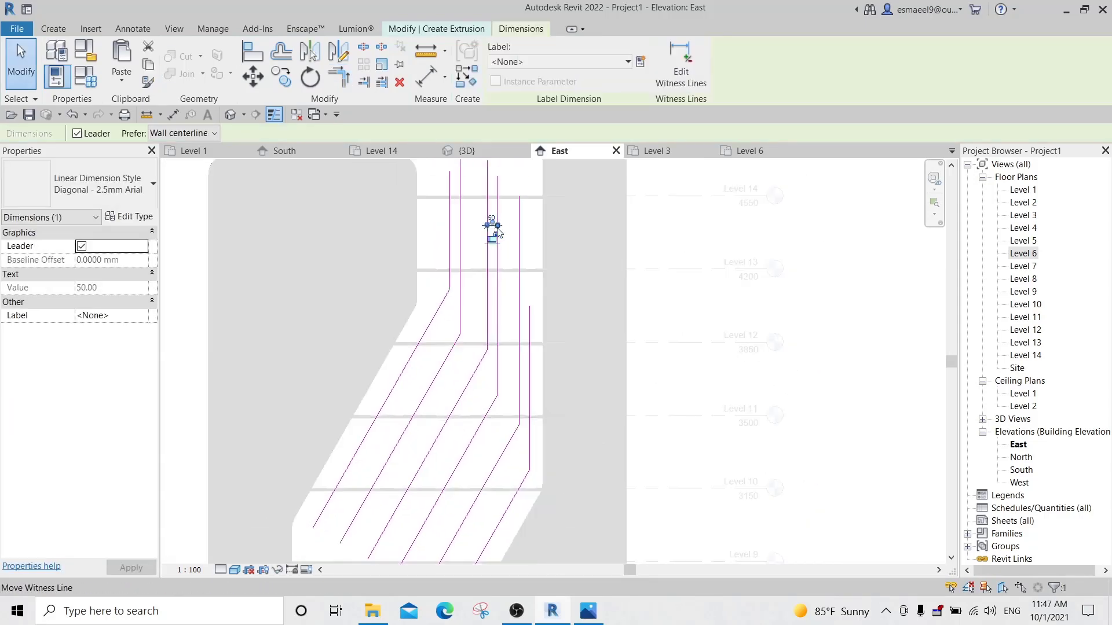
{"action": "key", "text": "Escape"}
{"action": "left_click", "coordinate": [588, 611]}
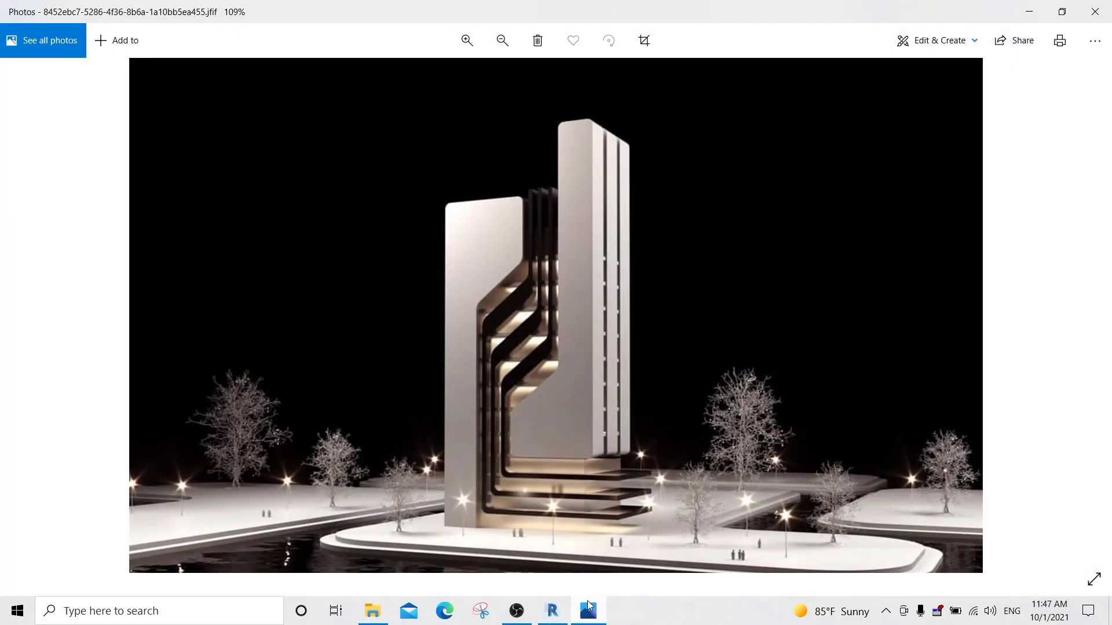
{"action": "left_click", "coordinate": [589, 613]}
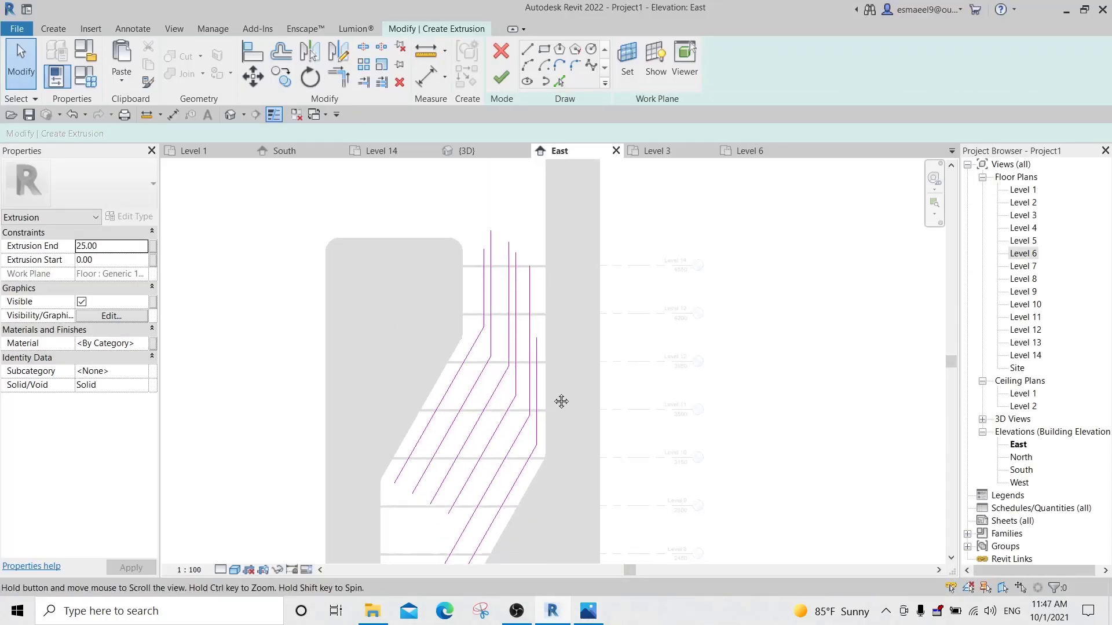
Draw vertical lines down from the lower ends of the first and second diagonals, the first about 1727 long.
{"action": "mouse_move", "coordinate": [560, 399]}
{"action": "middle_mouse_down"}
{"action": "mouse_move", "coordinate": [402, 298]}
{"action": "mouse_move", "coordinate": [440, 258]}
{"action": "middle_mouse_up"}
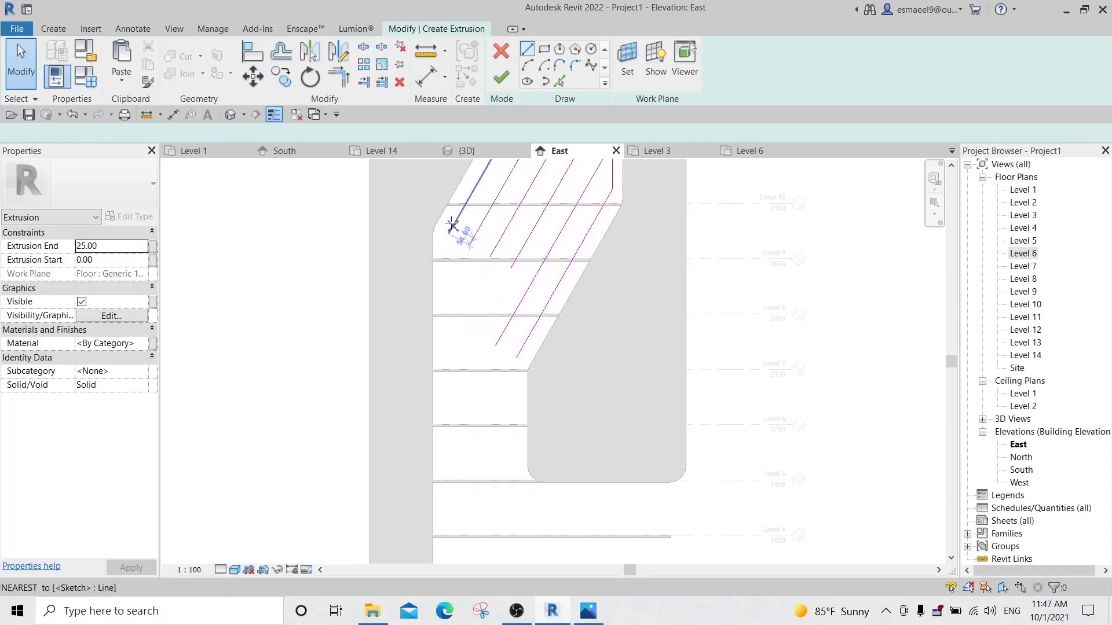
{"action": "key", "text": "l"}
{"action": "key", "text": "i"}
{"action": "left_click", "coordinate": [449, 233]}
{"action": "left_click", "coordinate": [449, 507]}
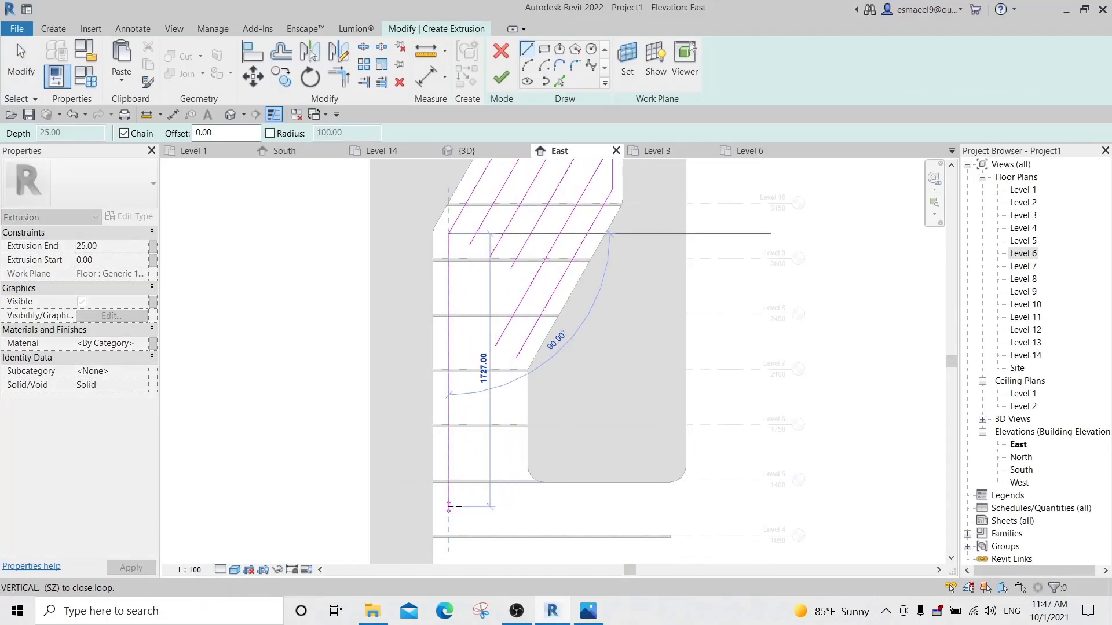
{"action": "key", "text": "Escape"}
{"action": "left_click", "coordinate": [469, 245]}
{"action": "left_click", "coordinate": [469, 480]}
{"action": "key", "text": "Escape"}
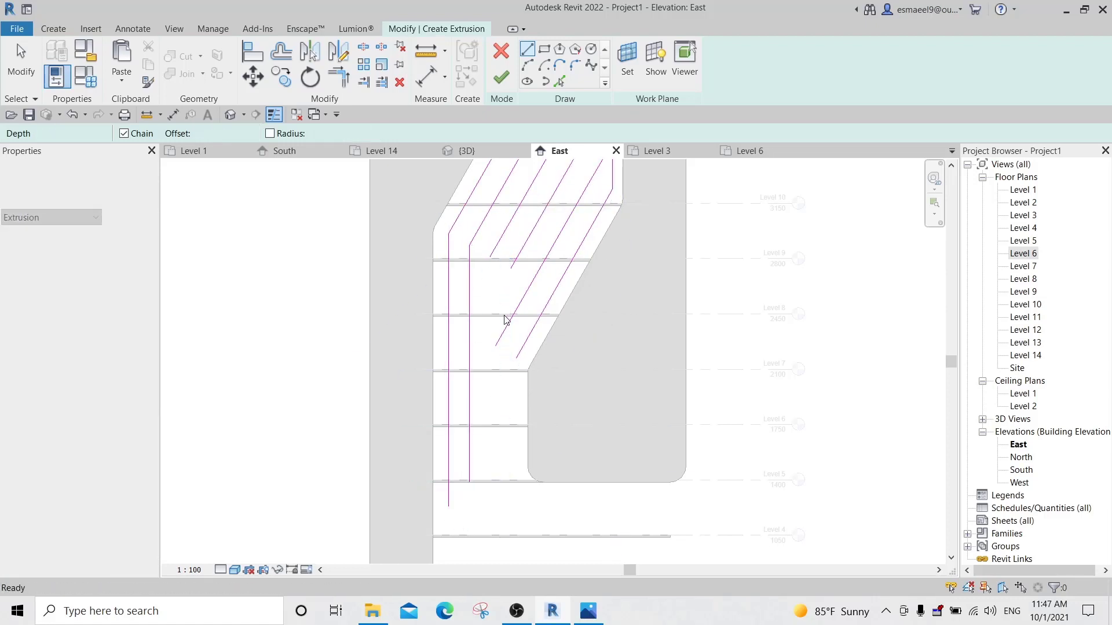
Draw vertical lines down from the lower ends of the third and fourth diagonals, ending around Level 5.
{"action": "left_click", "coordinate": [489, 259]}
{"action": "left_click", "coordinate": [490, 480]}
{"action": "key", "text": "Escape"}
{"action": "key", "text": "Escape"}
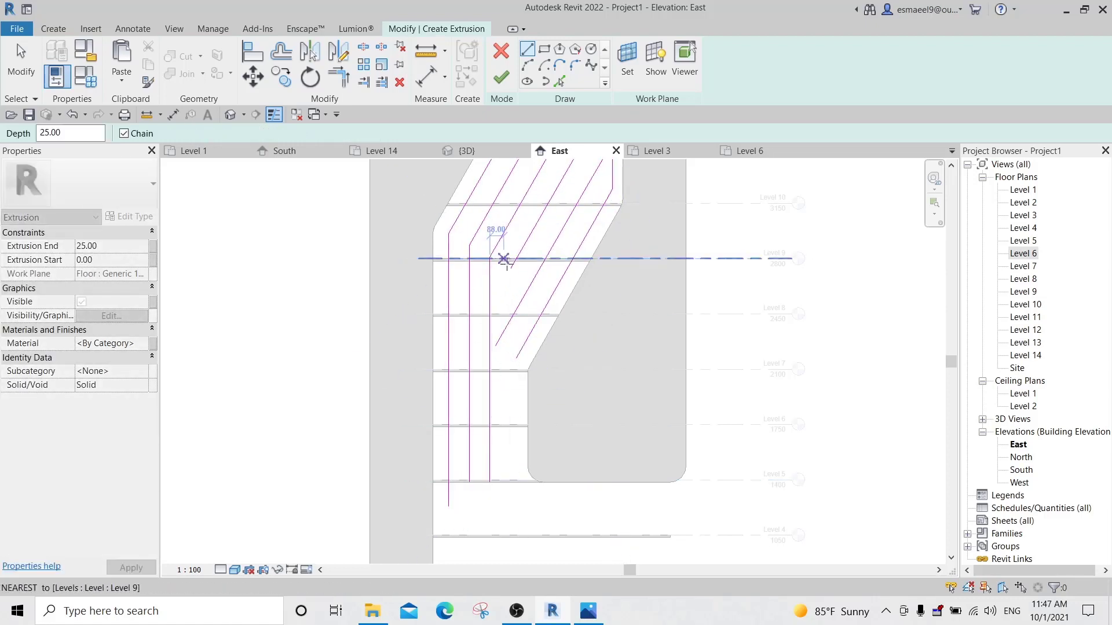
{"action": "left_click", "coordinate": [511, 268]}
{"action": "left_click", "coordinate": [510, 507]}
{"action": "key", "text": "Escape"}
{"action": "key", "text": "Escape"}
Draw vertical lines down from the lower ends of the fifth and sixth diagonals, the fifth about 1107 long.
{"action": "key", "text": "l"}
{"action": "key", "text": "i"}
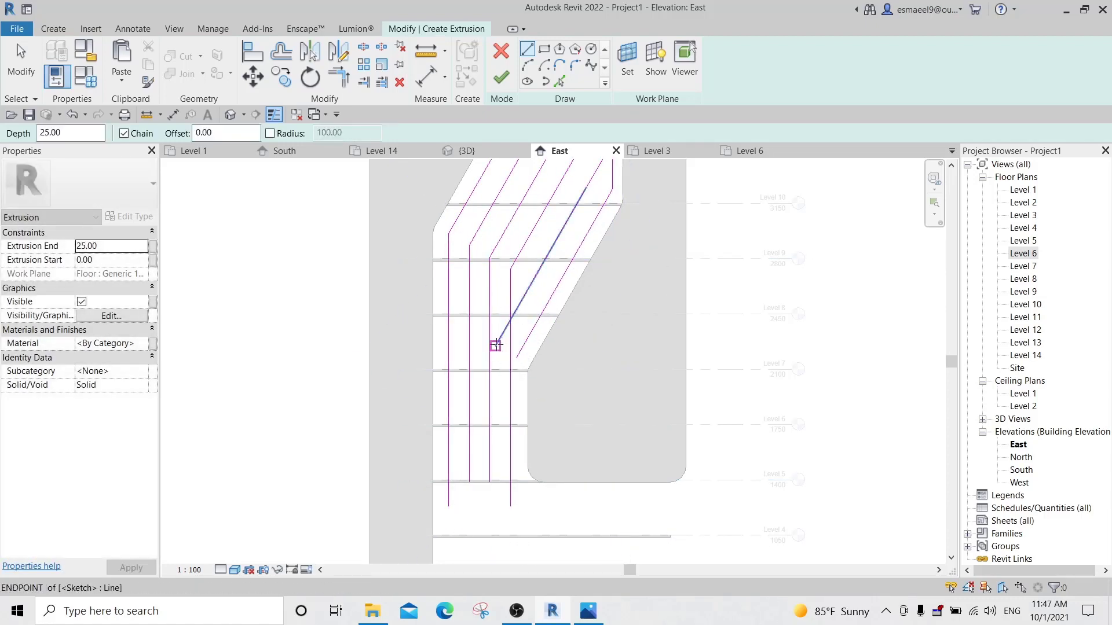
{"action": "left_click", "coordinate": [496, 345]}
{"action": "left_click", "coordinate": [496, 520]}
{"action": "key", "text": "Escape"}
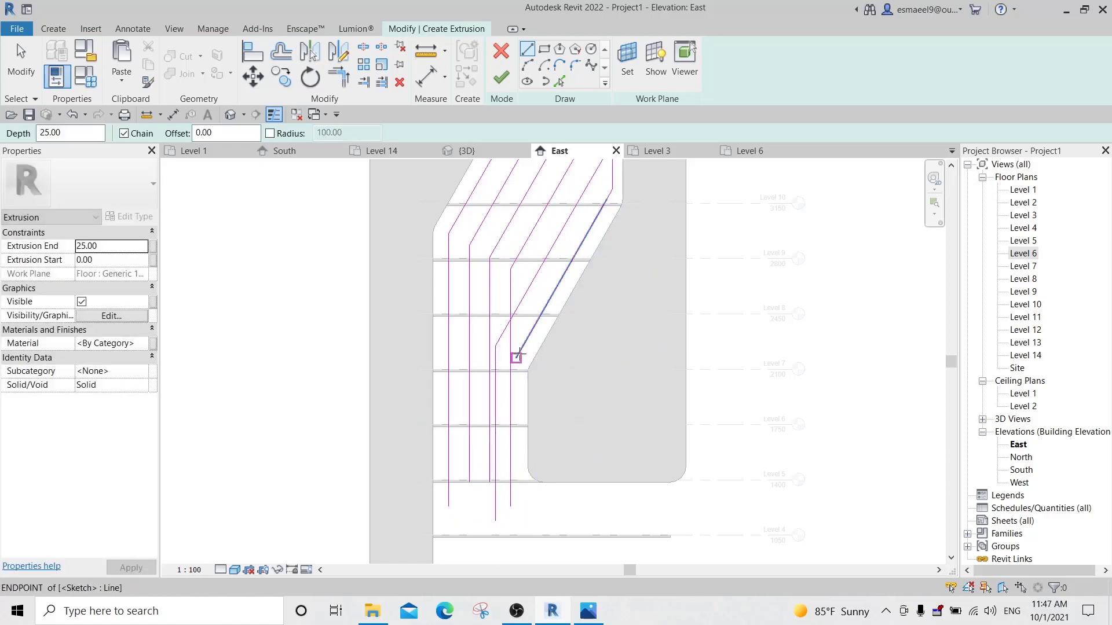
{"action": "left_click", "coordinate": [516, 358]}
{"action": "left_click", "coordinate": [516, 511]}
{"action": "key", "text": "Escape"}
{"action": "key", "text": "Escape"}
Set the gap between the fifth and sixth lower vertical lines to 50 by shifting the fifth line.
{"action": "scroll", "coordinate": [507, 394], "scroll_direction": "up", "scroll_amount": 3}
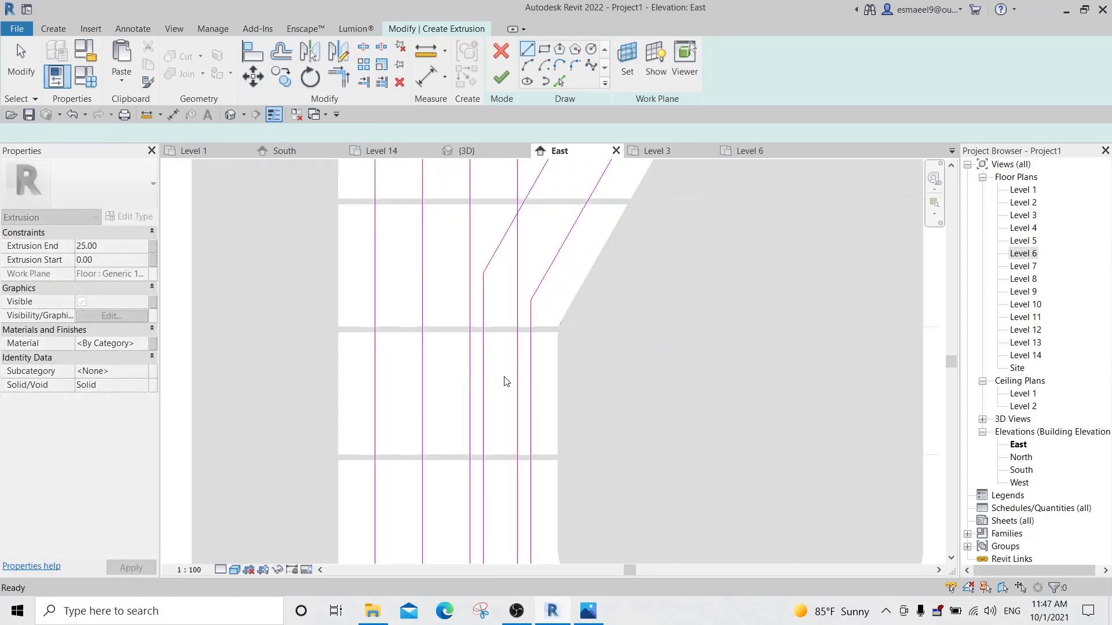
{"action": "left_click", "coordinate": [485, 328]}
{"action": "middle_click_drag", "start_coordinate": [505, 331], "coordinate": [510, 304]}
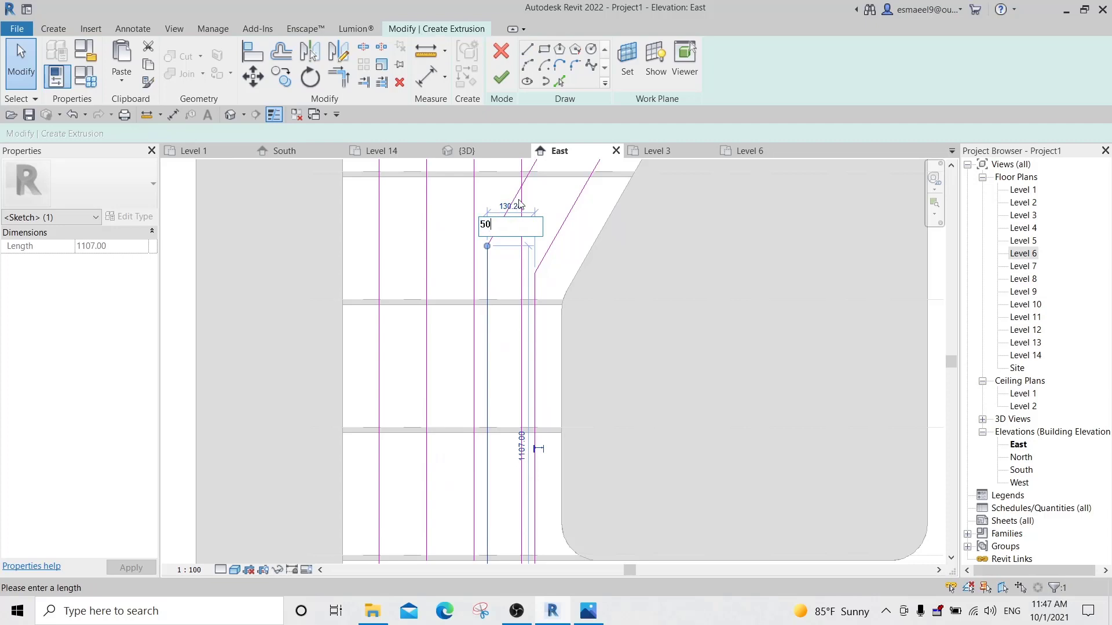
{"action": "type", "text": "50"}
{"action": "key", "text": "Return"}
{"action": "middle_click_drag", "start_coordinate": [512, 194], "coordinate": [523, 322]}
{"action": "left_click", "coordinate": [531, 229]}
{"action": "middle_click_drag", "start_coordinate": [556, 199], "coordinate": [536, 365]}
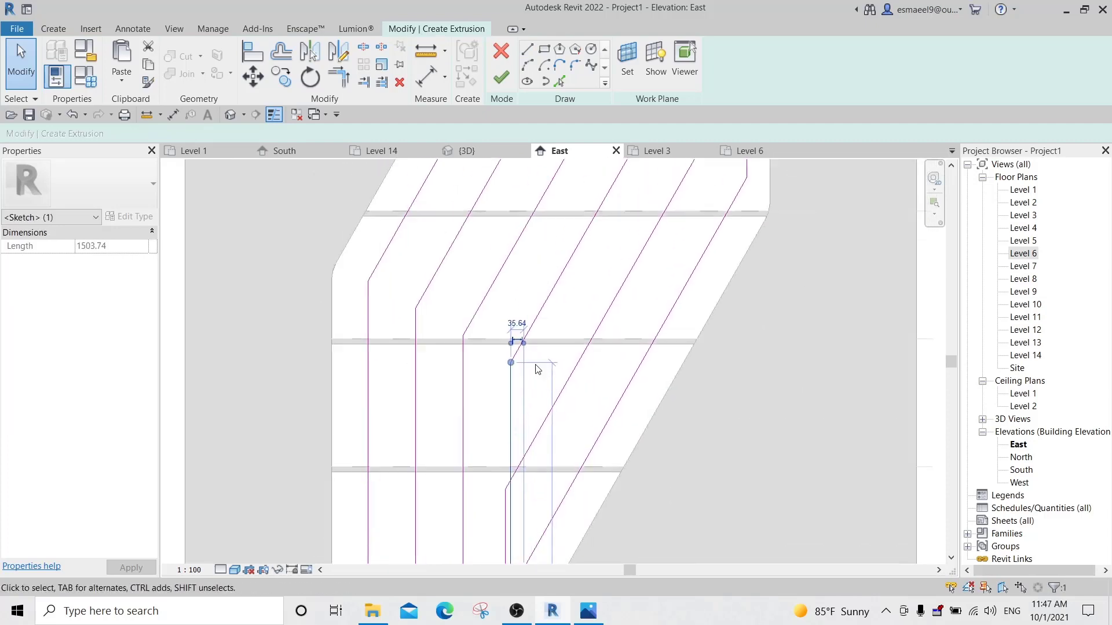
{"action": "left_click", "coordinate": [510, 350]}
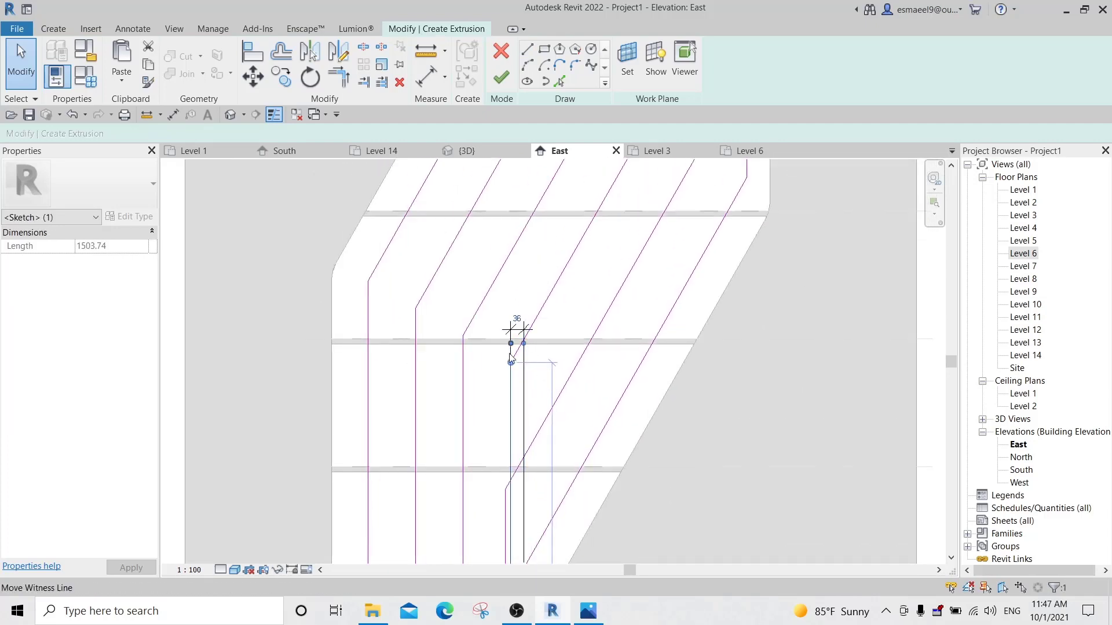
{"action": "left_click", "coordinate": [516, 323]}
{"action": "key", "text": "Delete"}
Set the gap between the third and fourth lower vertical lines to 50 by shifting the fourth line.
{"action": "left_click", "coordinate": [510, 374]}
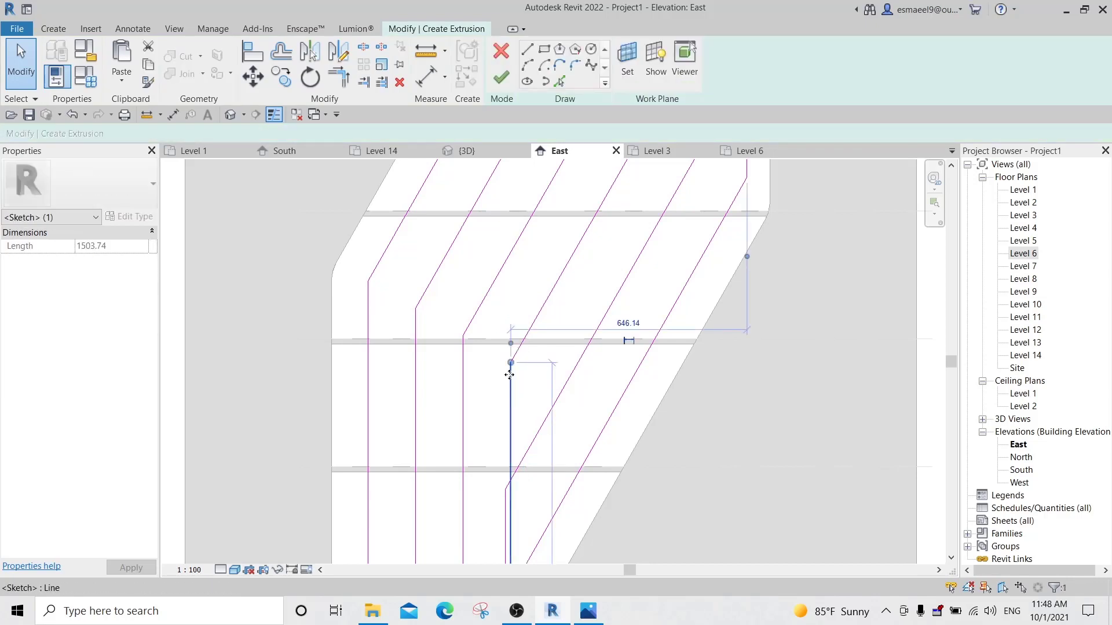
{"action": "scroll", "coordinate": [509, 375], "scroll_direction": "up", "scroll_amount": 4}
{"action": "scroll", "coordinate": [673, 320], "scroll_direction": "down", "scroll_amount": 5}
{"action": "middle_click_drag", "start_coordinate": [683, 320], "coordinate": [669, 347]}
{"action": "left_click_drag", "start_coordinate": [782, 271], "coordinate": [494, 447]}
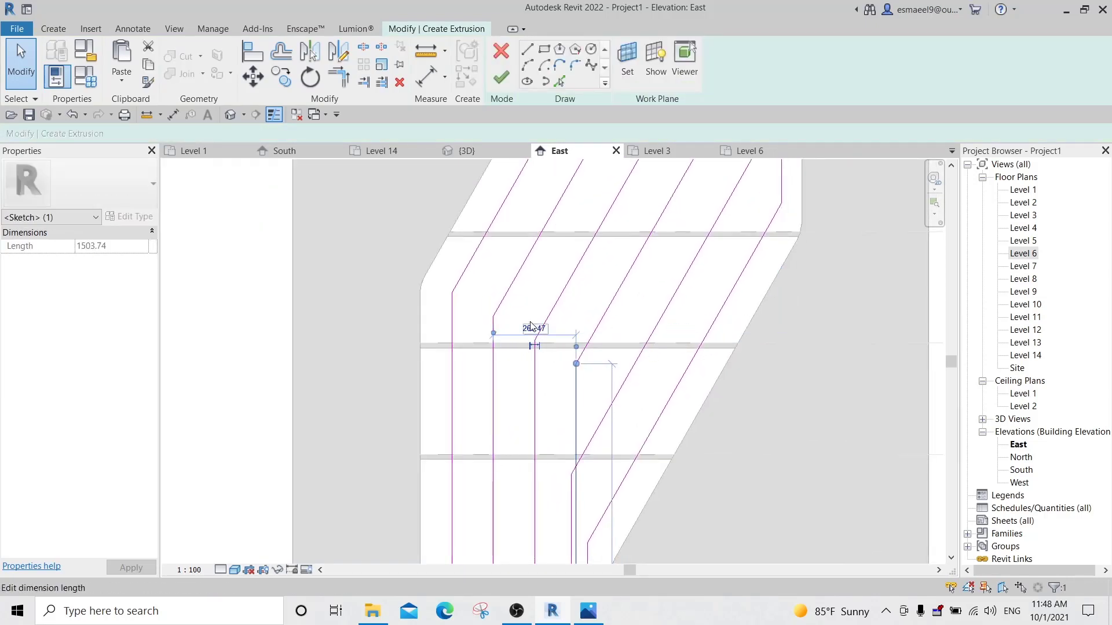
{"action": "left_click", "coordinate": [595, 320]}
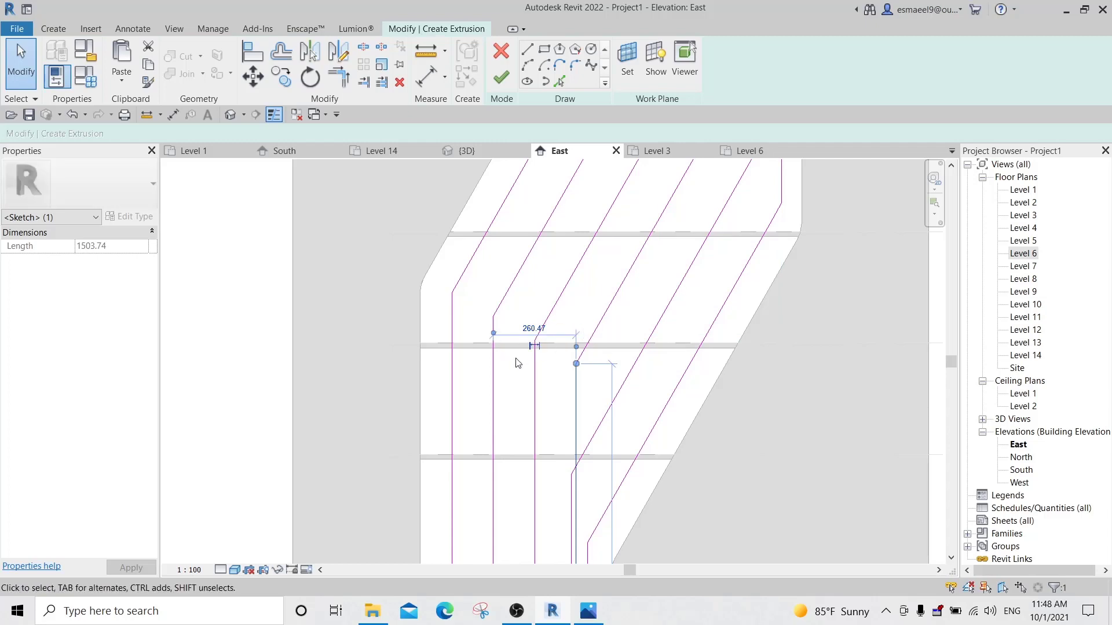
{"action": "left_click_drag", "start_coordinate": [525, 384], "coordinate": [534, 385]}
{"action": "left_click", "coordinate": [555, 328]}
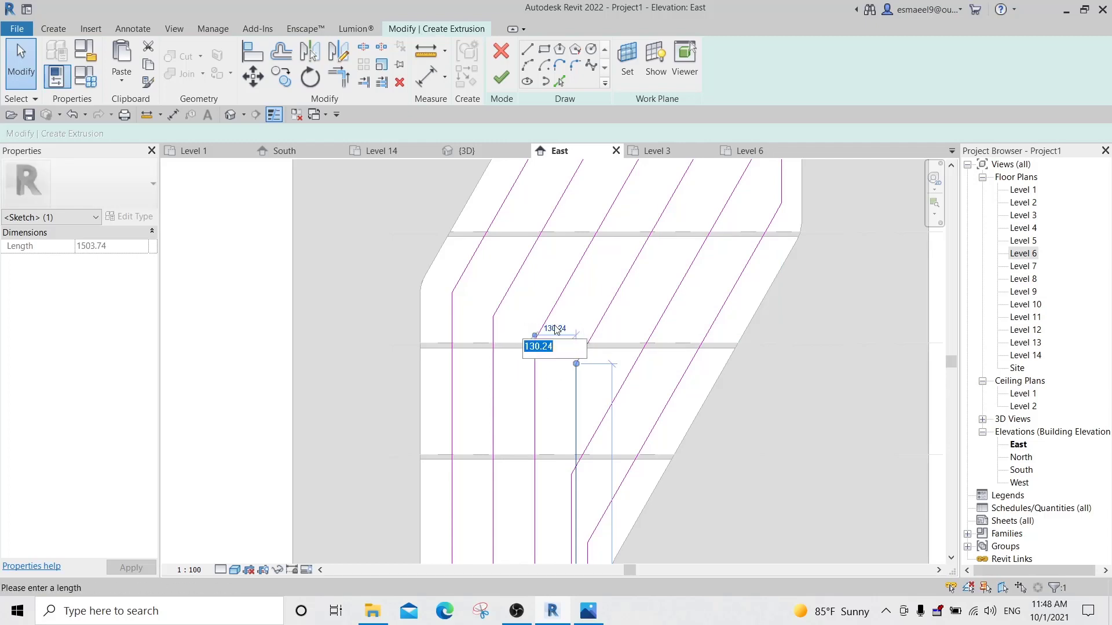
{"action": "type", "text": "50"}
{"action": "key", "text": "Return"}
{"action": "middle_click_drag", "start_coordinate": [597, 380], "coordinate": [616, 347]}
Set the gap between the first and second lower vertical lines to 50 by shifting the first line.
{"action": "left_click", "coordinate": [512, 321]}
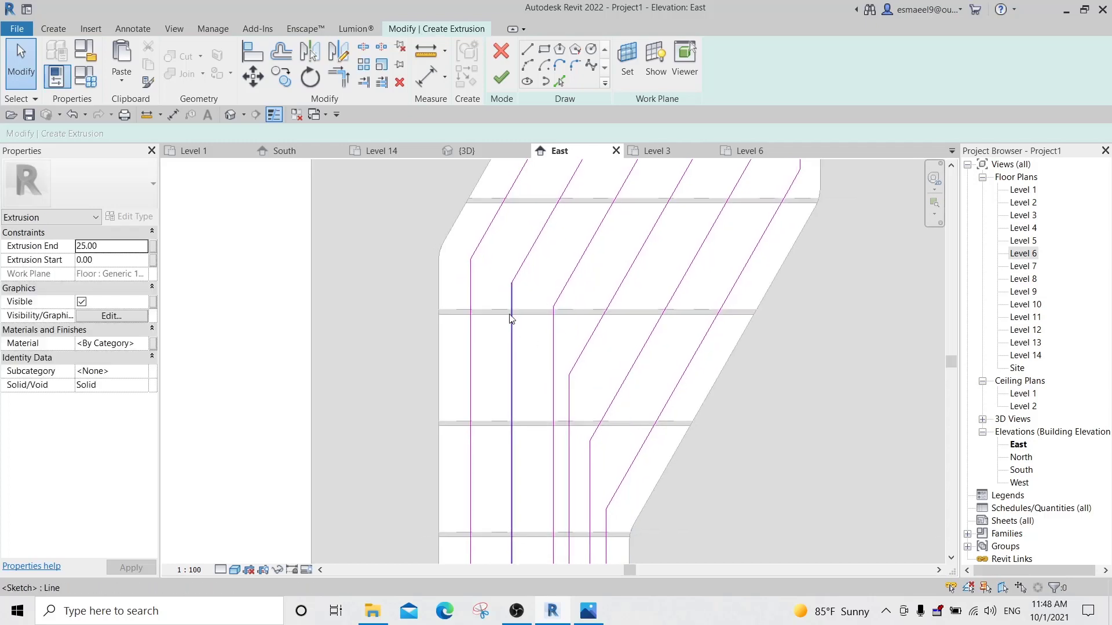
{"action": "key", "text": "Escape"}
{"action": "left_click", "coordinate": [471, 288]}
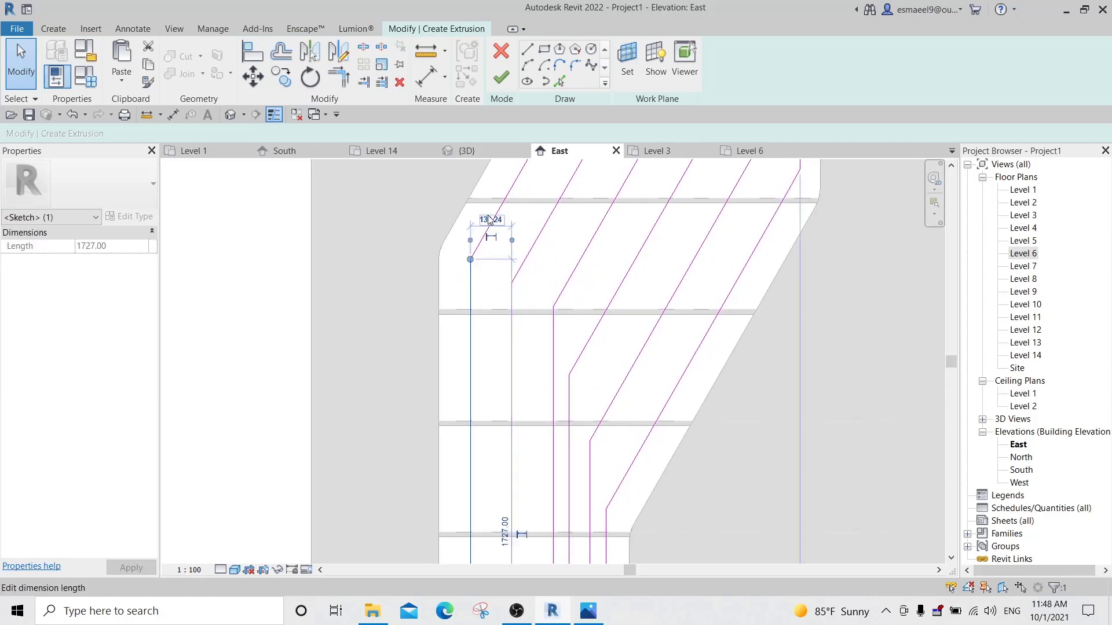
{"action": "left_click", "coordinate": [491, 220]}
{"action": "type", "text": "50"}
{"action": "key", "text": "Return"}
{"action": "middle_click_drag", "start_coordinate": [539, 314], "coordinate": [499, 386]}
{"action": "key", "text": "Escape"}
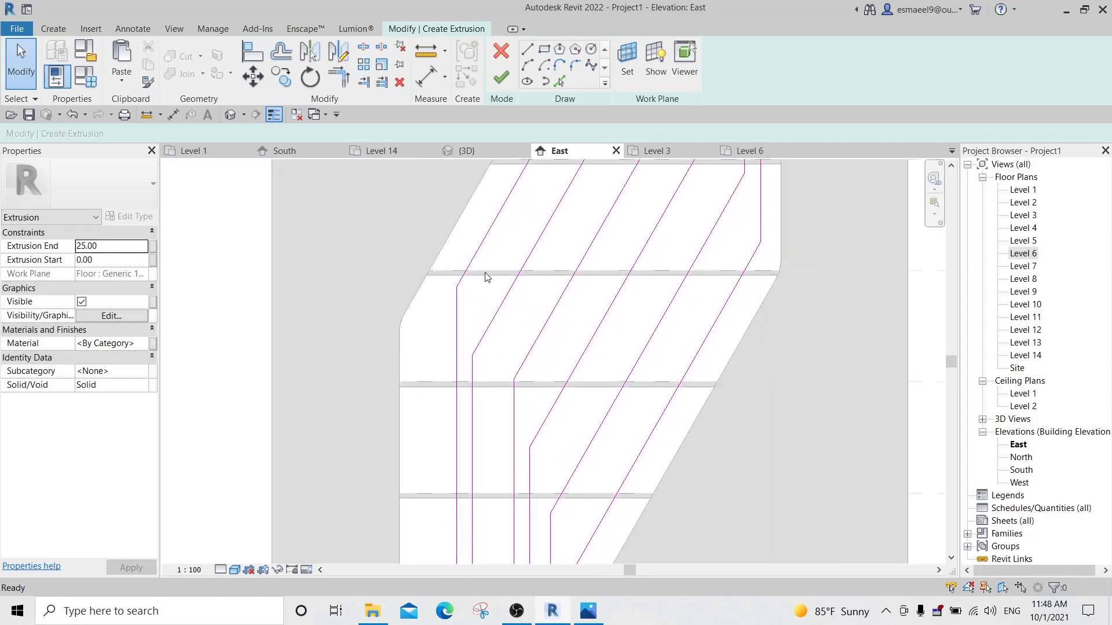
Round the lower bends of the first four lines with fillet arcs of fixed radius 150.
{"action": "left_click", "coordinate": [574, 67]}
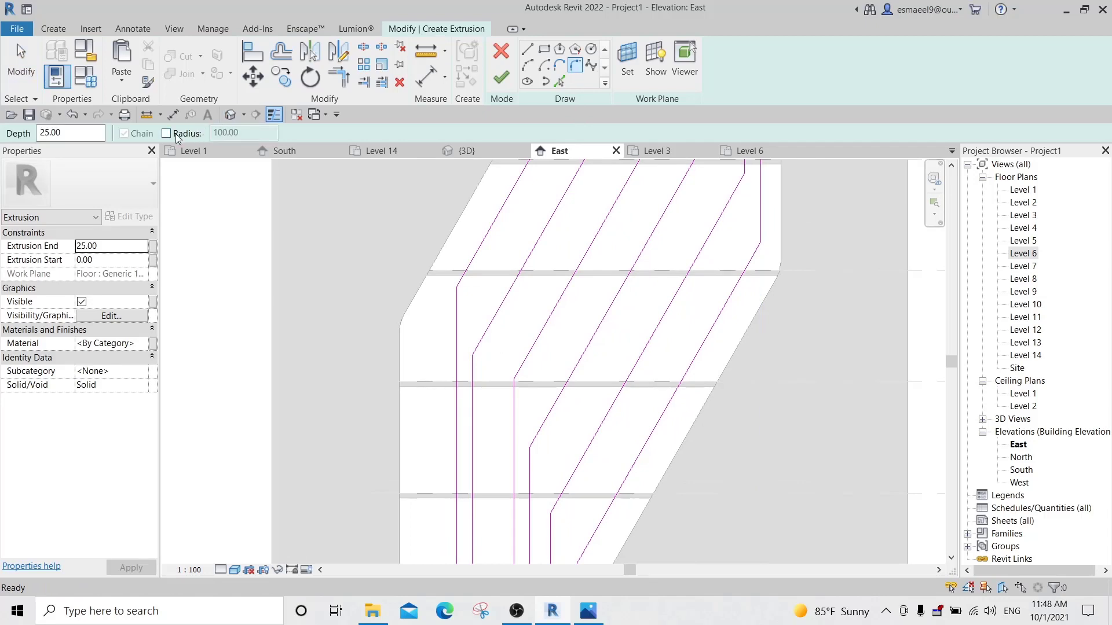
{"action": "left_click", "coordinate": [177, 134]}
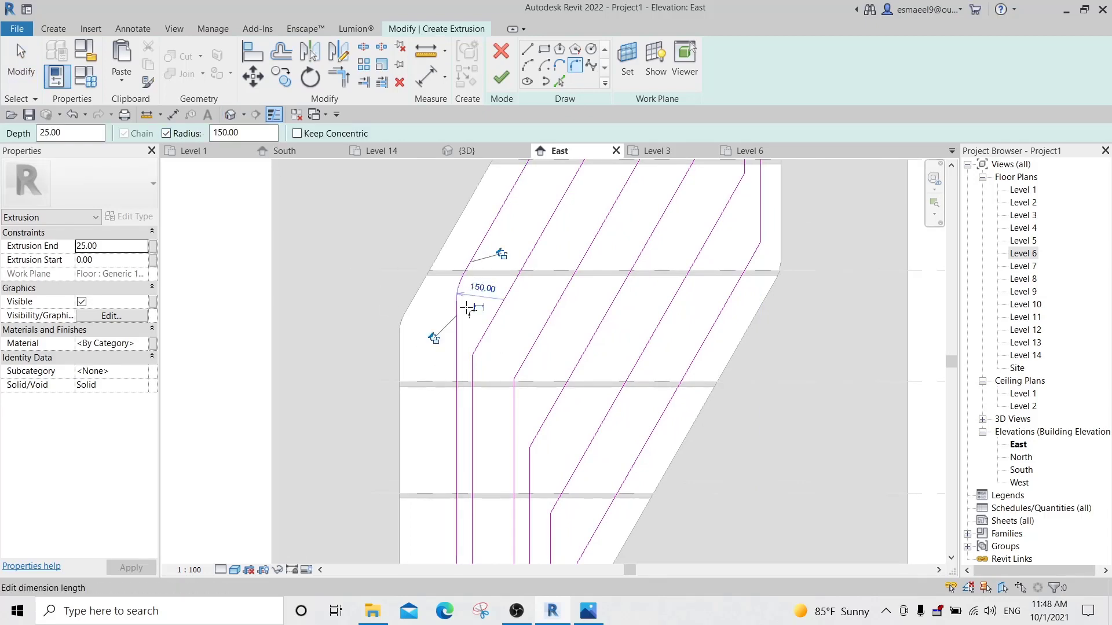
{"action": "left_click", "coordinate": [487, 342]}
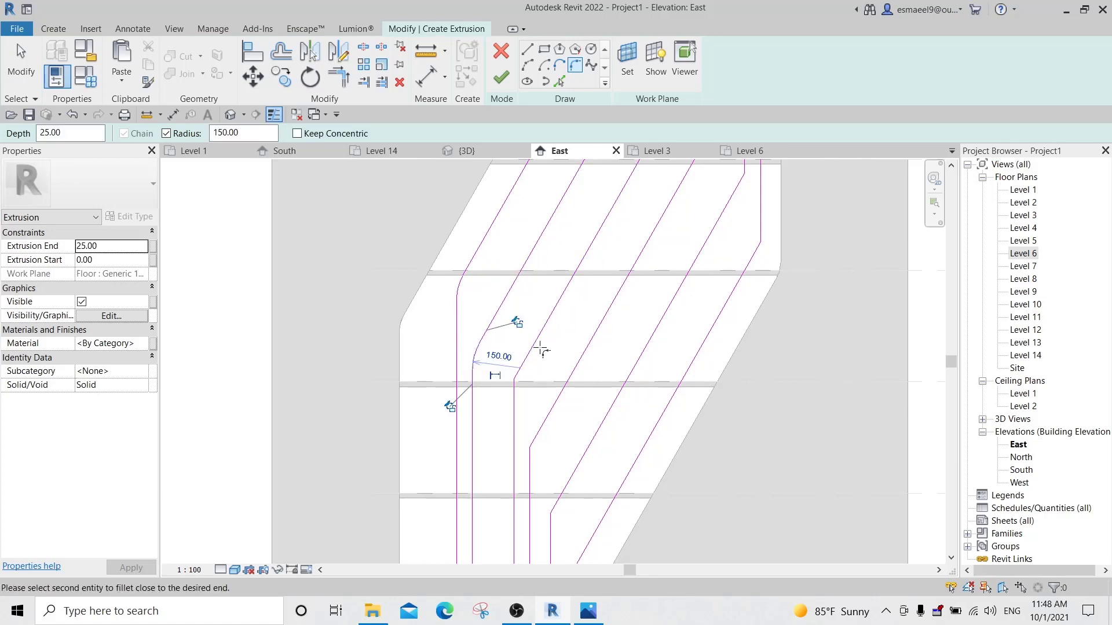
{"action": "left_click", "coordinate": [518, 394]}
{"action": "left_click", "coordinate": [529, 466]}
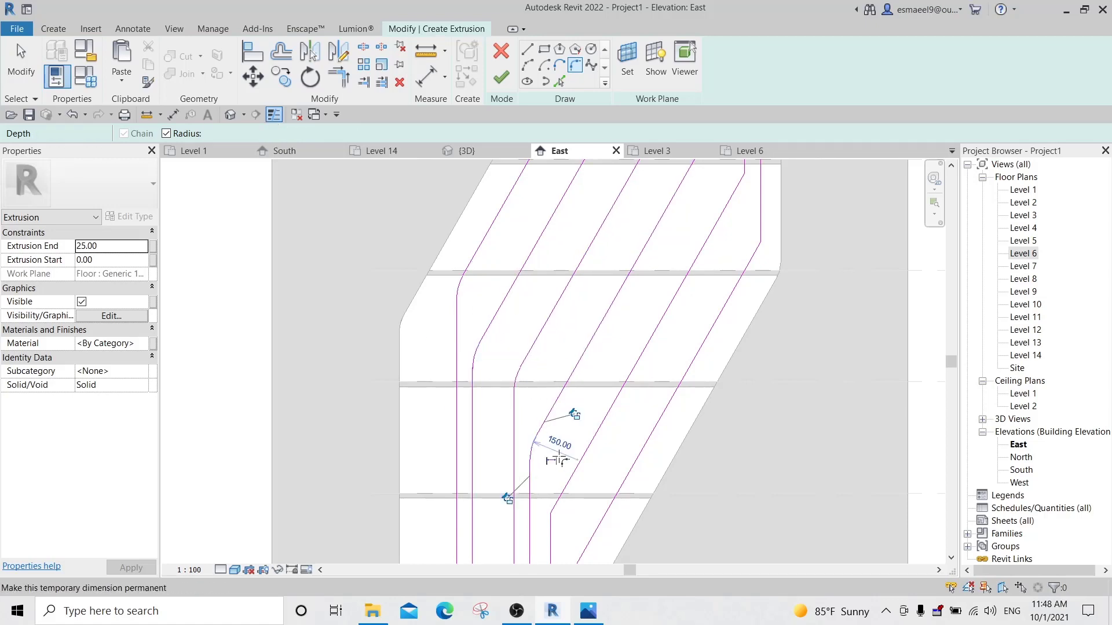
Round the lower bends of the fifth and sixth lines with 150-radius fillet arcs.
{"action": "middle_click_drag", "start_coordinate": [555, 505], "coordinate": [546, 324]}
{"action": "left_click", "coordinate": [548, 395]}
{"action": "left_click", "coordinate": [544, 430]}
{"action": "left_click", "coordinate": [575, 451]}
{"action": "left_click", "coordinate": [560, 503]}
Round the upper bends of the first three lines with 150-radius fillet arcs.
{"action": "scroll", "coordinate": [566, 371], "scroll_direction": "down", "scroll_amount": 2}
{"action": "middle_click_drag", "start_coordinate": [548, 282], "coordinate": [423, 551]}
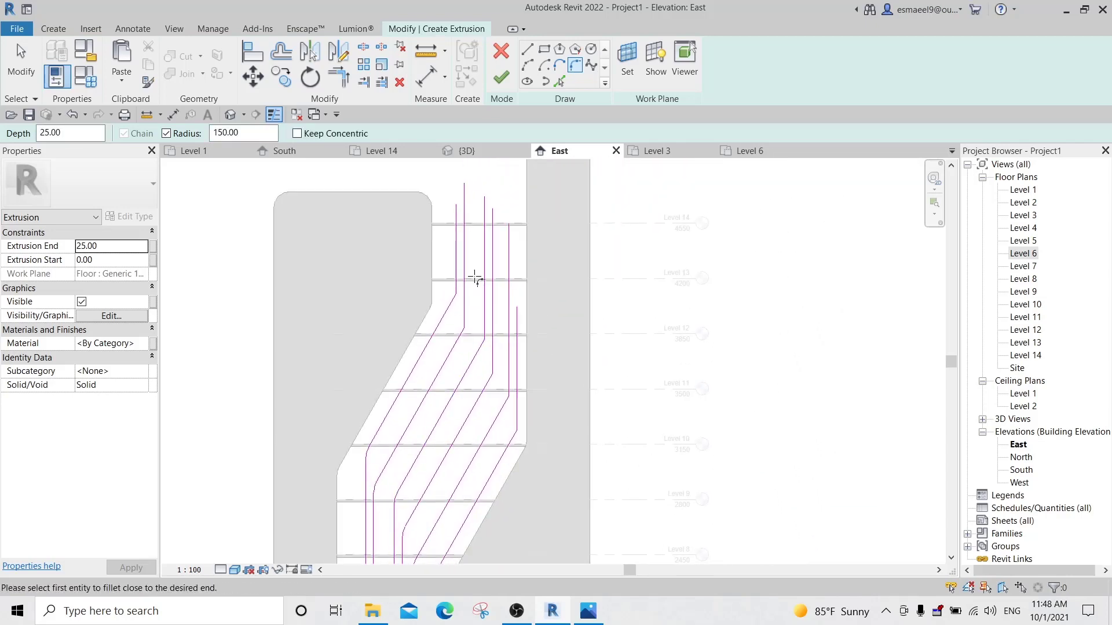
{"action": "scroll", "coordinate": [477, 278], "scroll_direction": "up", "scroll_amount": 2}
{"action": "left_click", "coordinate": [439, 287]}
{"action": "left_click", "coordinate": [429, 328]}
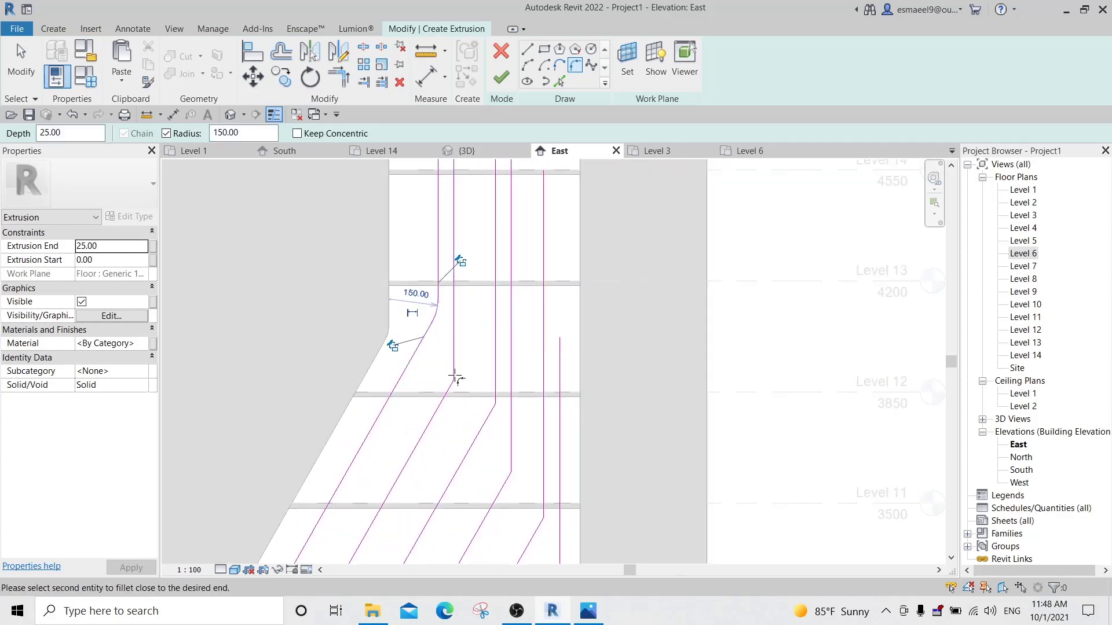
{"action": "left_click", "coordinate": [446, 393]}
{"action": "left_click", "coordinate": [496, 384]}
{"action": "left_click", "coordinate": [486, 420]}
Round the upper bends of the fourth, fifth and sixth lines with 150-radius fillet arcs.
{"action": "left_click", "coordinate": [511, 442]}
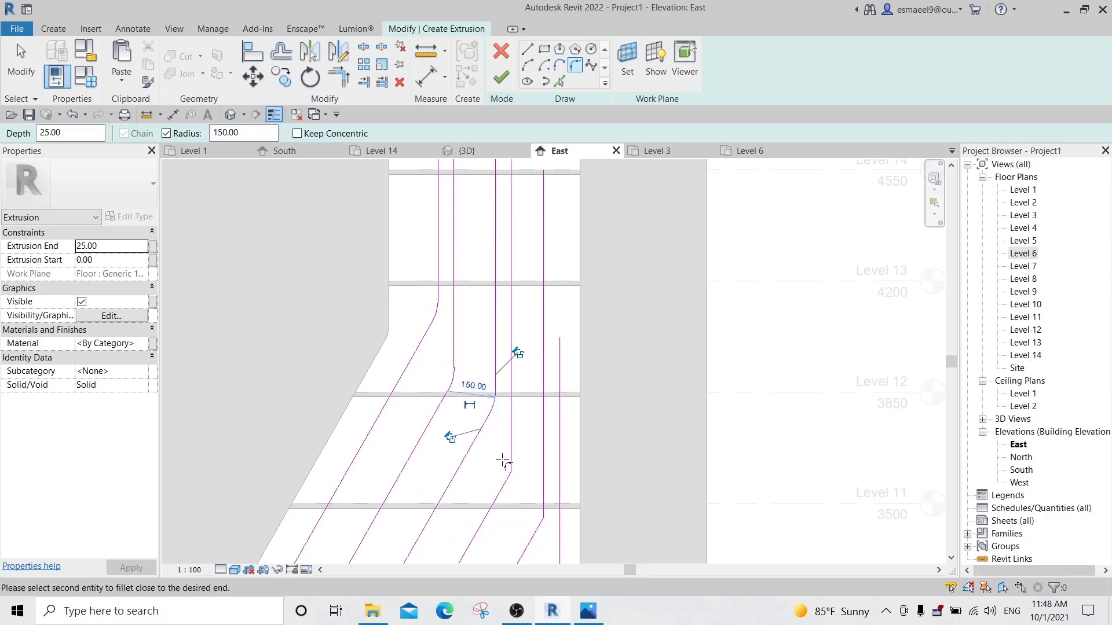
{"action": "left_click", "coordinate": [500, 490]}
{"action": "middle_click_drag", "start_coordinate": [540, 456], "coordinate": [511, 342]}
{"action": "left_click", "coordinate": [514, 363]}
{"action": "left_click", "coordinate": [502, 427]}
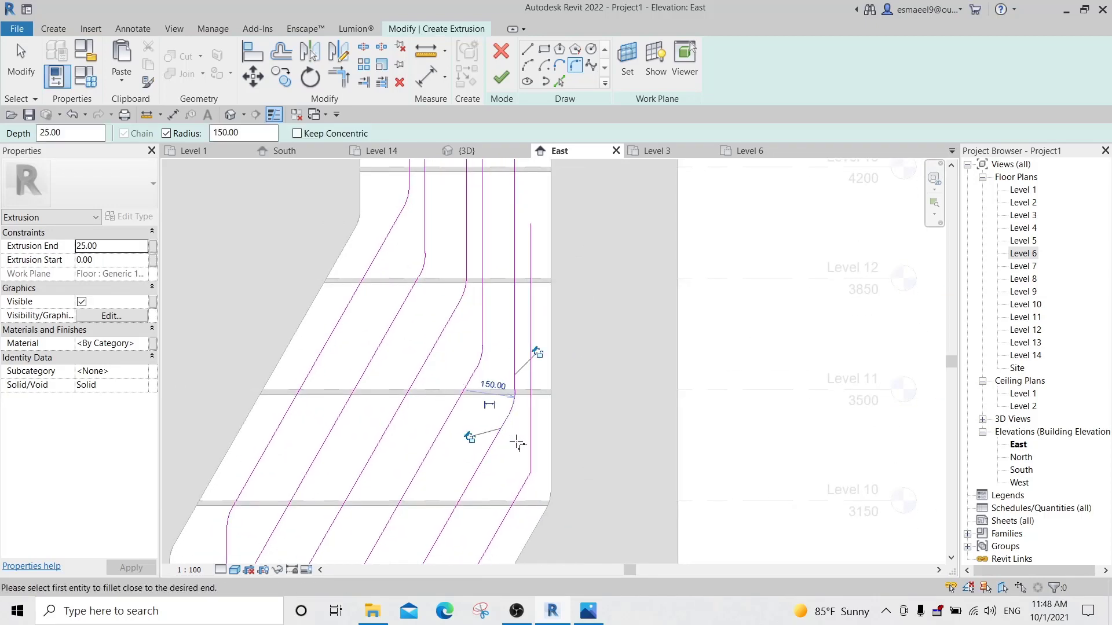
{"action": "left_click", "coordinate": [522, 489]}
Review the filleted lines and check in the reference image how the bands end at the top.
{"action": "scroll", "coordinate": [499, 377], "scroll_direction": "down", "scroll_amount": 2}
{"action": "middle_click_drag", "start_coordinate": [464, 442], "coordinate": [529, 139]}
{"action": "scroll", "coordinate": [504, 417], "scroll_direction": "up", "scroll_amount": 2}
{"action": "scroll", "coordinate": [509, 412], "scroll_direction": "down", "scroll_amount": 6}
{"action": "middle_click_drag", "start_coordinate": [524, 272], "coordinate": [484, 434]}
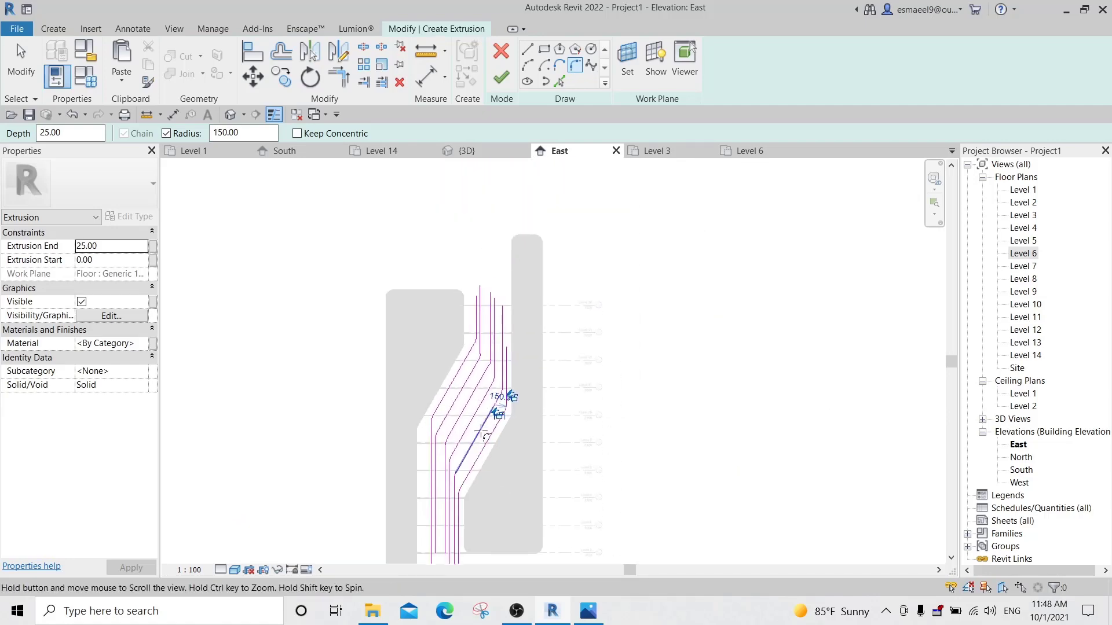
{"action": "scroll", "coordinate": [469, 304], "scroll_direction": "up", "scroll_amount": 1}
{"action": "scroll", "coordinate": [463, 302], "scroll_direction": "up", "scroll_amount": 2}
{"action": "left_click", "coordinate": [585, 614]}
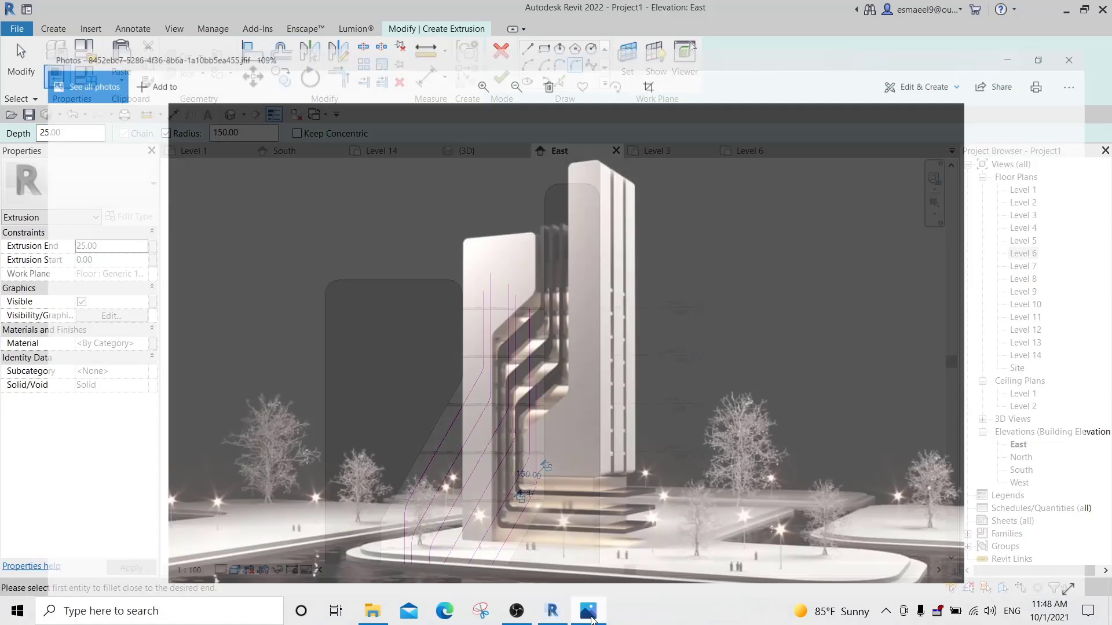
{"action": "left_click", "coordinate": [589, 614]}
{"action": "scroll", "coordinate": [498, 324], "scroll_direction": "up", "scroll_amount": 3}
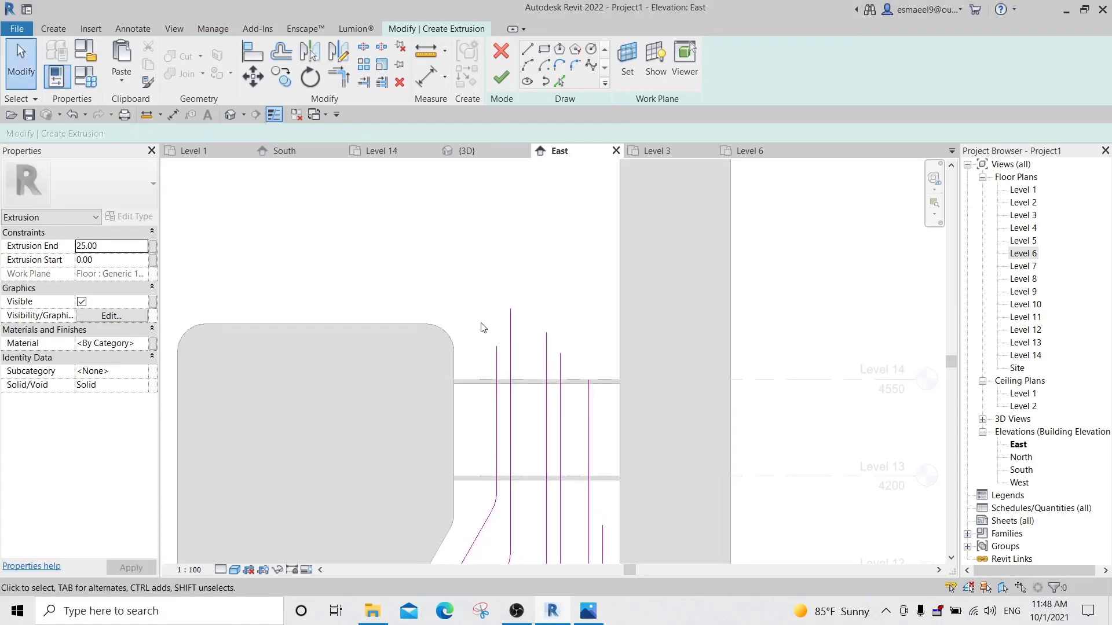
Draw a horizontal line from the shorter tower's top edge across to the taller tower's side.
{"action": "key", "text": "l"}
{"action": "key", "text": "i"}
{"action": "left_click", "coordinate": [426, 324]}
{"action": "left_click", "coordinate": [620, 324]}
{"action": "key", "text": "Escape"}
{"action": "key", "text": "Escape"}
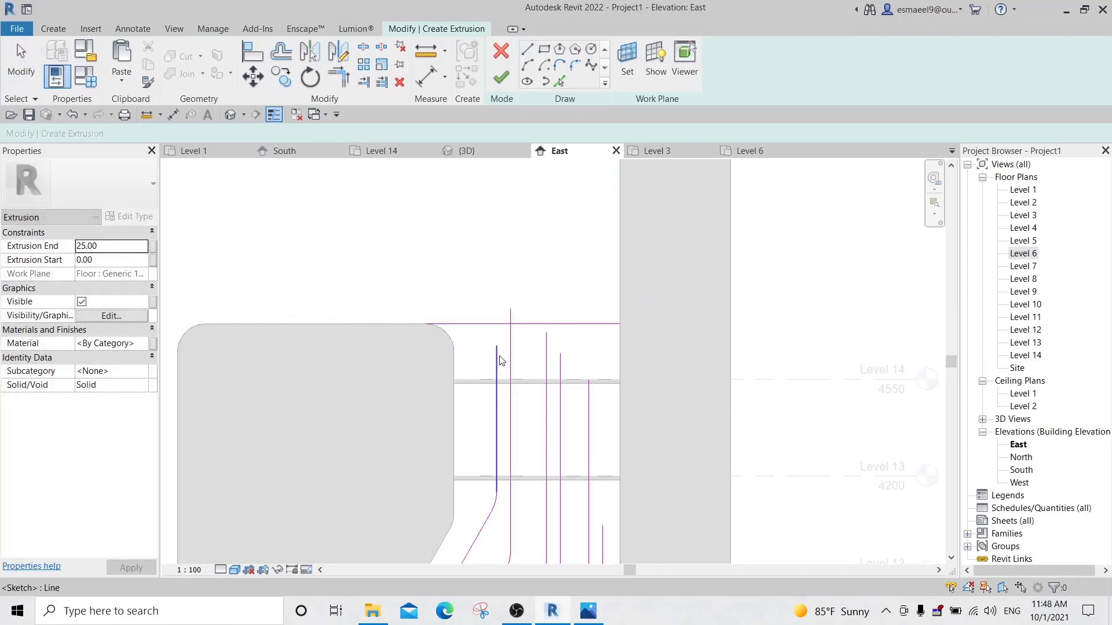
Extend the upper ends of the shorter vertical lines up to or past the horizontal top line.
{"action": "left_click", "coordinate": [497, 356]}
{"action": "left_click", "coordinate": [516, 352]}
{"action": "mouse_move", "coordinate": [497, 345]}
{"action": "left_mouse_down"}
{"action": "mouse_move", "coordinate": [497, 316]}
{"action": "mouse_move", "coordinate": [546, 323]}
{"action": "mouse_move", "coordinate": [560, 308]}
{"action": "left_mouse_up"}
{"action": "left_click", "coordinate": [547, 337]}
{"action": "left_click", "coordinate": [561, 369]}
{"action": "left_click", "coordinate": [590, 403]}
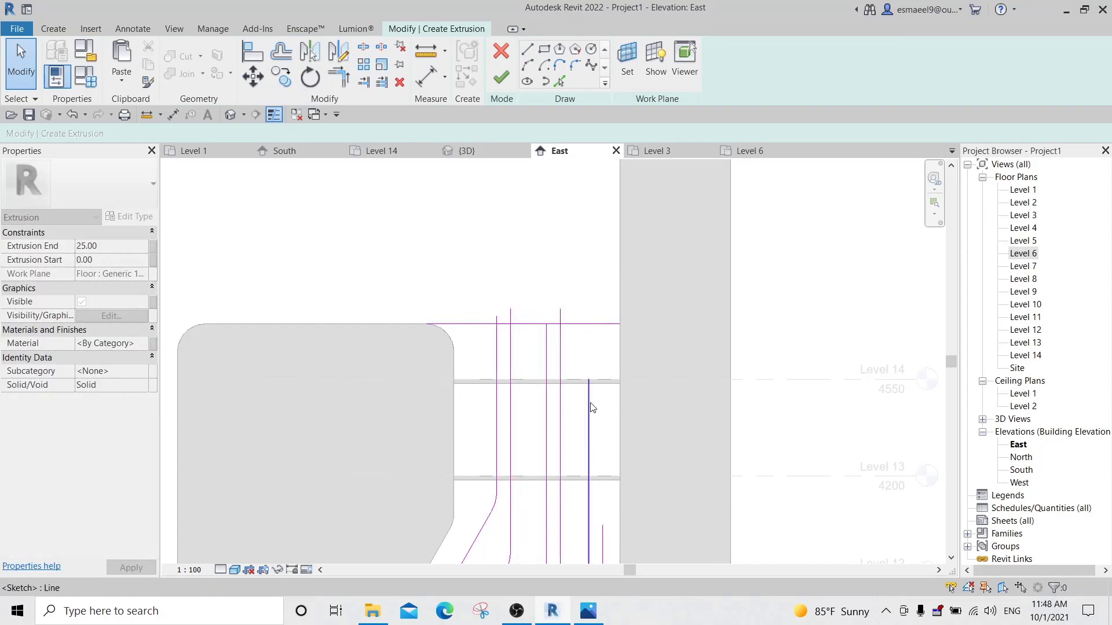
{"action": "left_click_drag", "start_coordinate": [588, 380], "coordinate": [588, 317]}
{"action": "left_click", "coordinate": [620, 480]}
{"action": "left_click", "coordinate": [602, 534]}
{"action": "left_click_drag", "start_coordinate": [603, 526], "coordinate": [601, 316]}
{"action": "scroll", "coordinate": [598, 324], "scroll_direction": "up", "scroll_amount": 3}
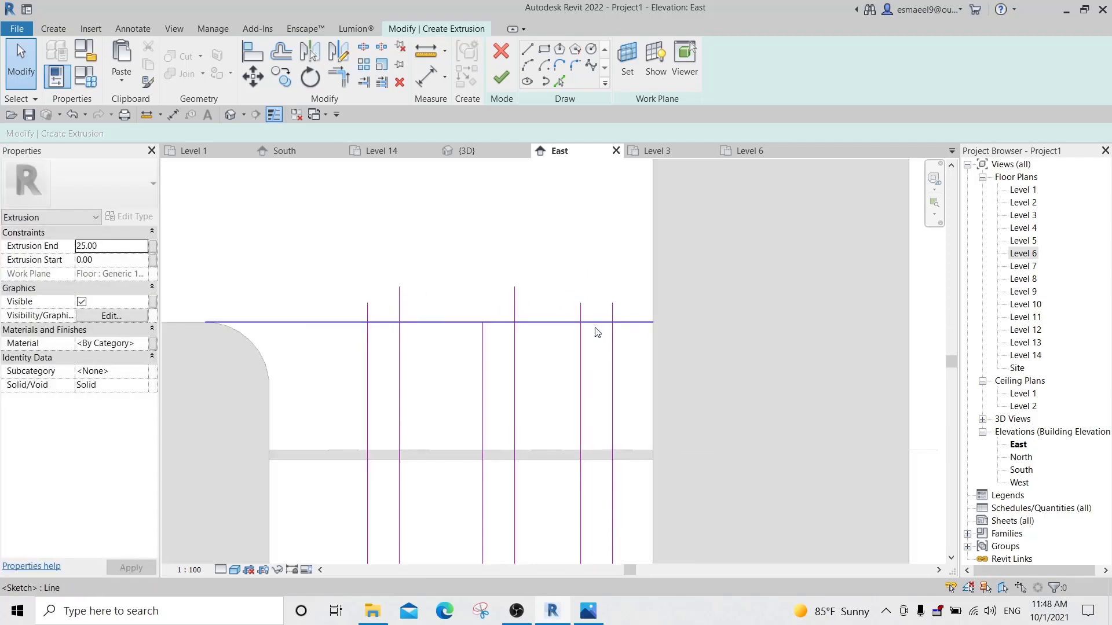
Split the horizontal top line between the line pairs and just outside the first pair.
{"action": "key", "text": "l"}
{"action": "left_click", "coordinate": [561, 322]}
{"action": "left_click", "coordinate": [430, 322]}
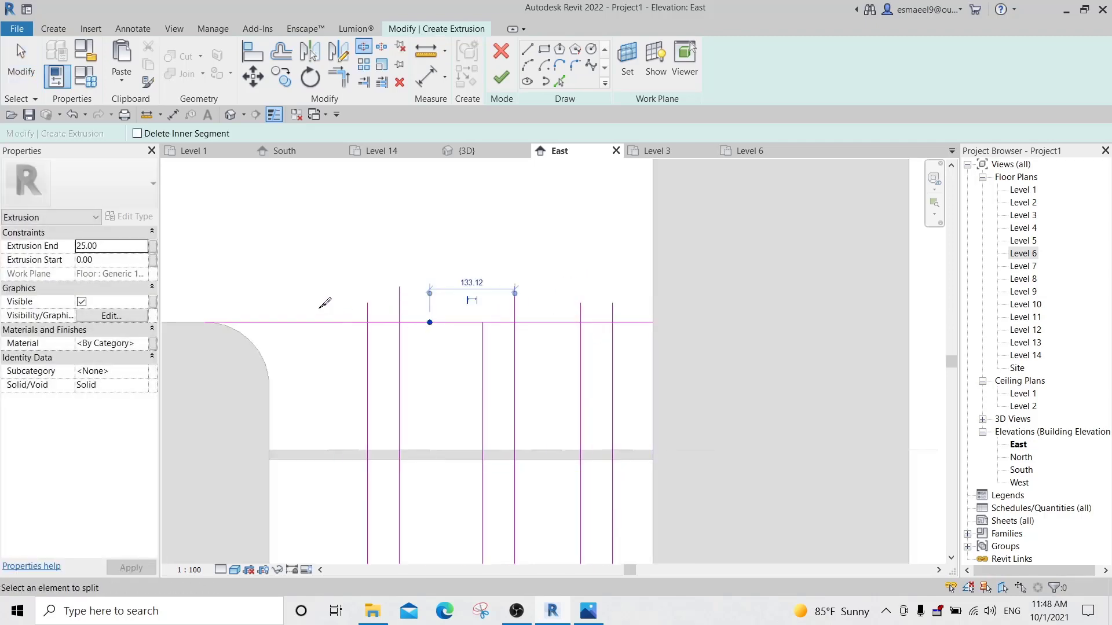
{"action": "key", "text": "Escape"}
{"action": "key", "text": "s"}
{"action": "key", "text": "l"}
{"action": "left_click", "coordinate": [347, 322]}
{"action": "key", "text": "Escape"}
Trim the top segments and vertical lines into corners that cap each of the three pairs, and delete the leftover segment over the shorter tower.
{"action": "key", "text": "t"}
{"action": "key", "text": "r"}
{"action": "left_click", "coordinate": [384, 322]}
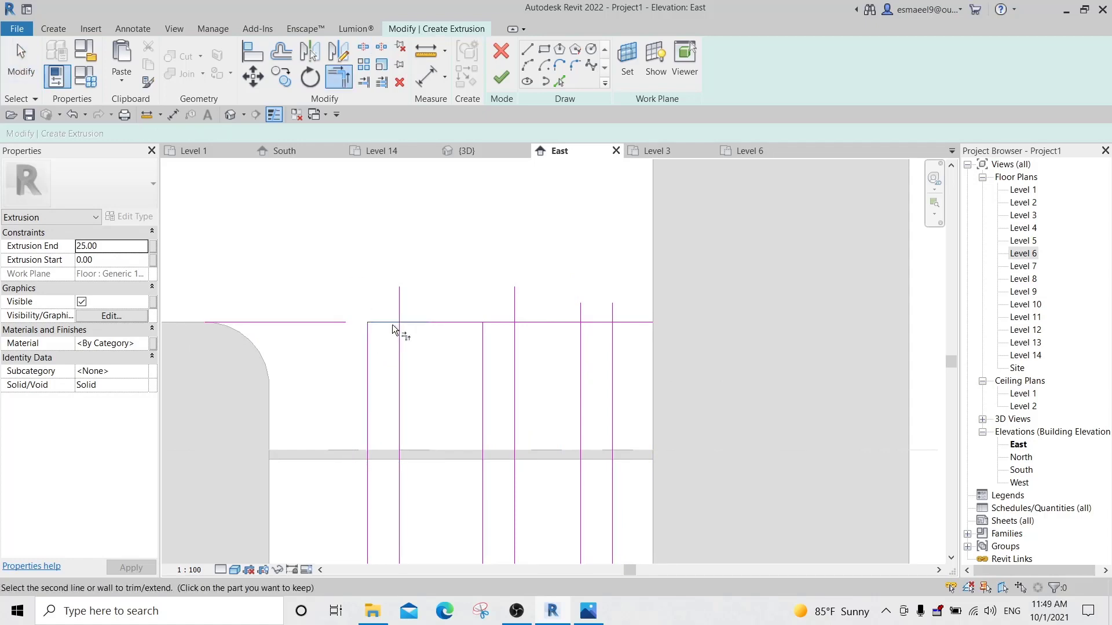
{"action": "left_click", "coordinate": [394, 336]}
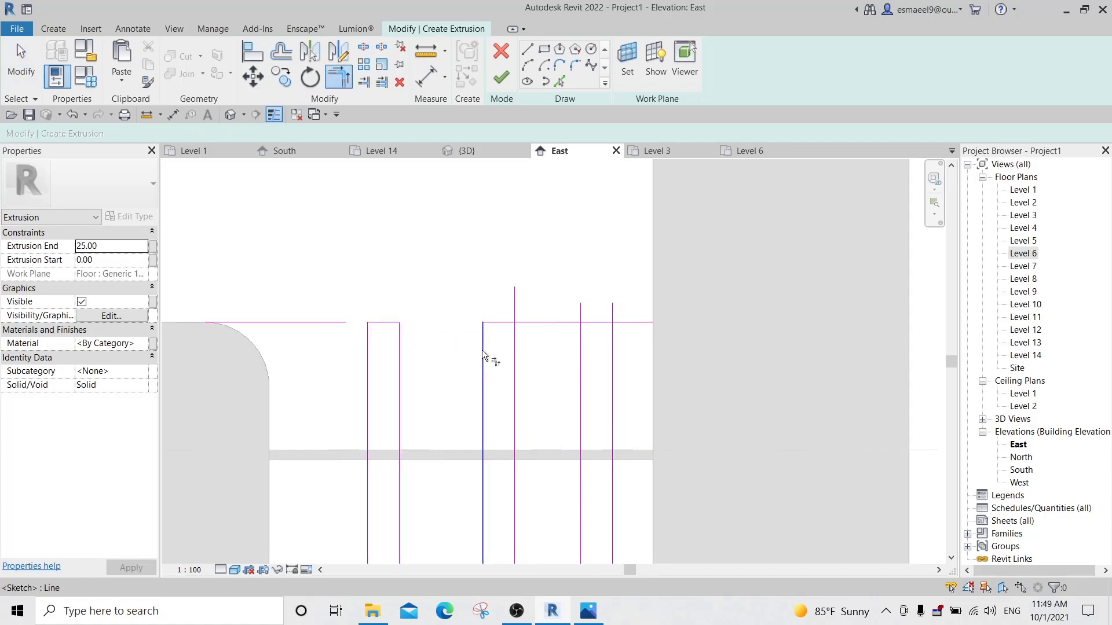
{"action": "left_click", "coordinate": [499, 323]}
{"action": "left_click", "coordinate": [510, 337]}
{"action": "left_click", "coordinate": [580, 356]}
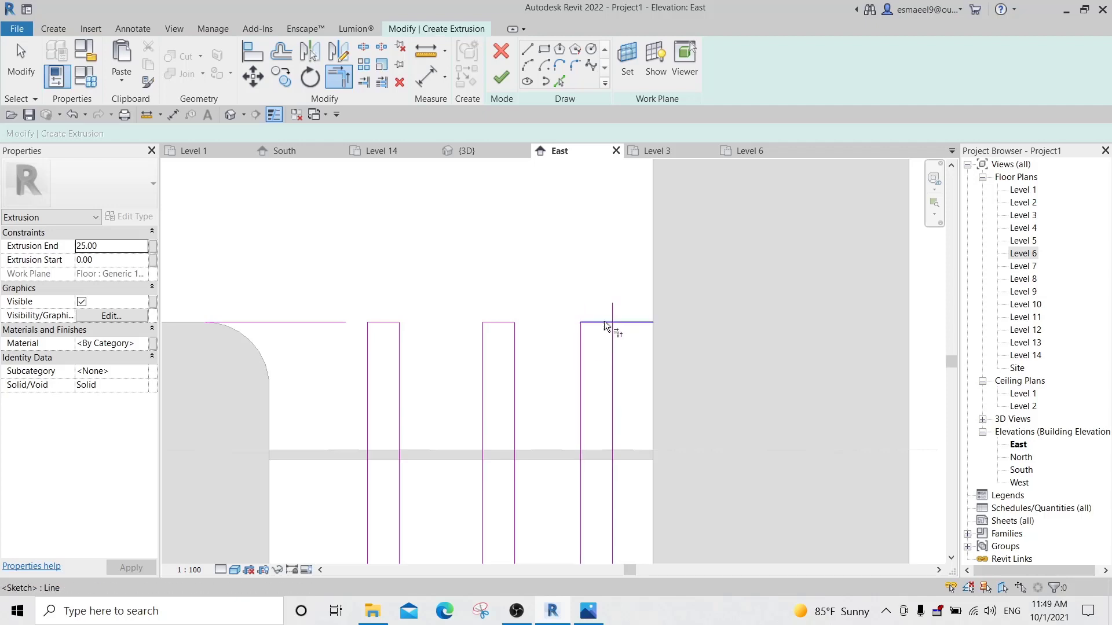
{"action": "left_click", "coordinate": [606, 323]}
{"action": "left_click", "coordinate": [612, 349]}
{"action": "key", "text": "Escape"}
{"action": "left_click", "coordinate": [329, 322]}
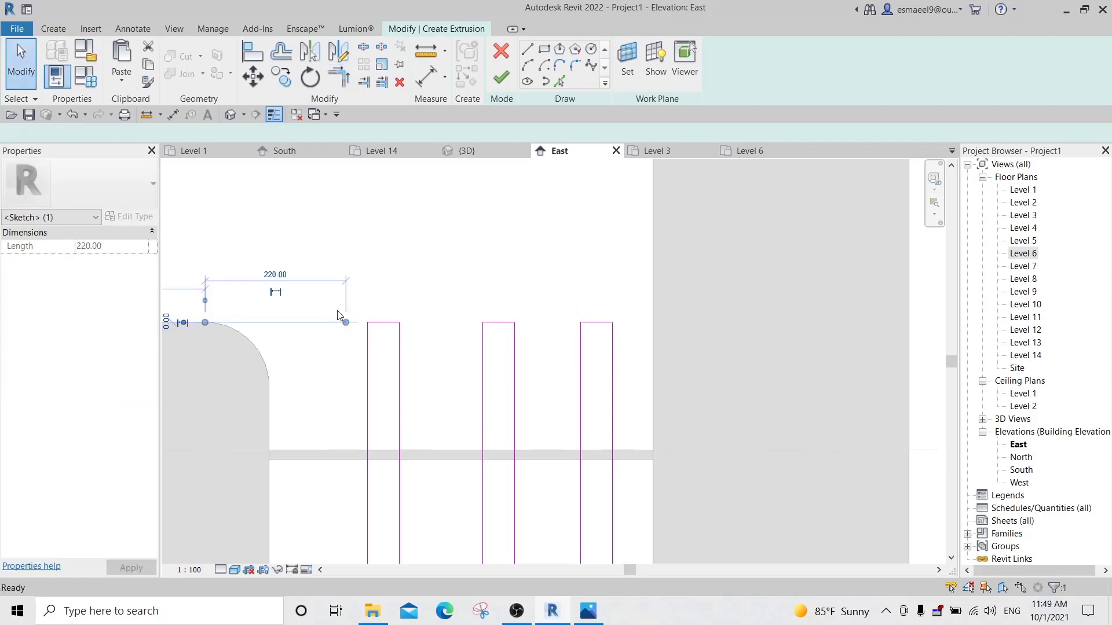
{"action": "key", "text": "Delete"}
Move the three capping lines at the top of the bands up by 100.
{"action": "left_click_drag", "start_coordinate": [318, 282], "coordinate": [677, 373]}
{"action": "key", "text": "m"}
{"action": "key", "text": "v"}
{"action": "left_click", "coordinate": [581, 273]}
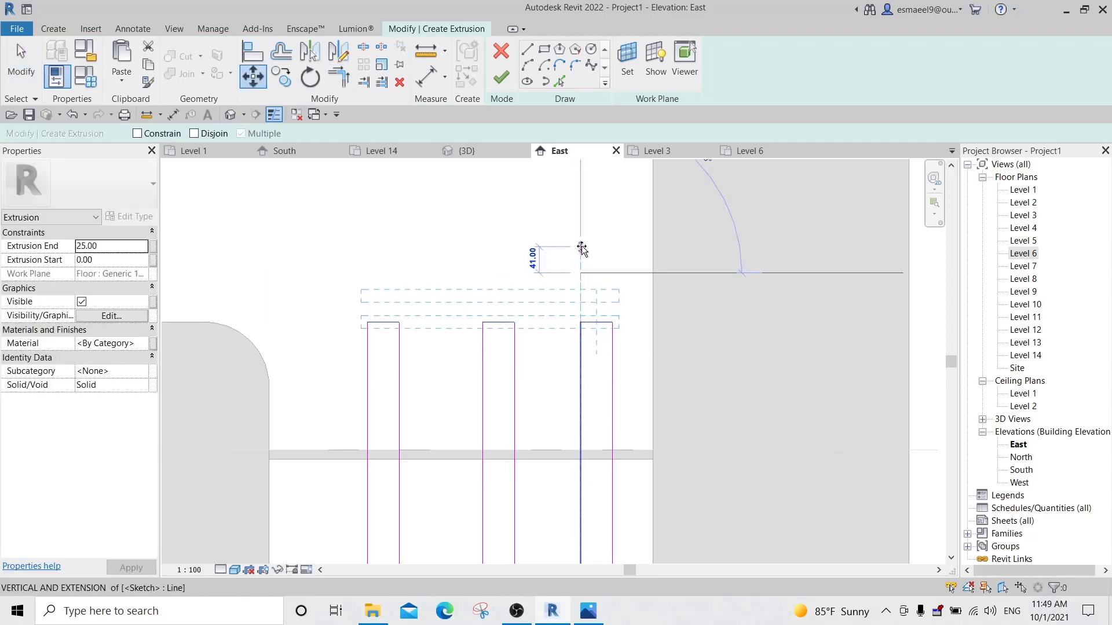
{"action": "type", "text": "100"}
{"action": "key", "text": "Return"}
Check in the reference image how the bands turn horizontal beneath the raised tower at the lower levels.
{"action": "scroll", "coordinate": [577, 270], "scroll_direction": "down", "scroll_amount": 3}
{"action": "scroll", "coordinate": [540, 382], "scroll_direction": "down", "scroll_amount": 2}
{"action": "mouse_move", "coordinate": [550, 425]}
{"action": "middle_mouse_down"}
{"action": "mouse_move", "coordinate": [471, 384]}
{"action": "mouse_move", "coordinate": [464, 360]}
{"action": "middle_mouse_up"}
{"action": "left_click", "coordinate": [568, 545]}
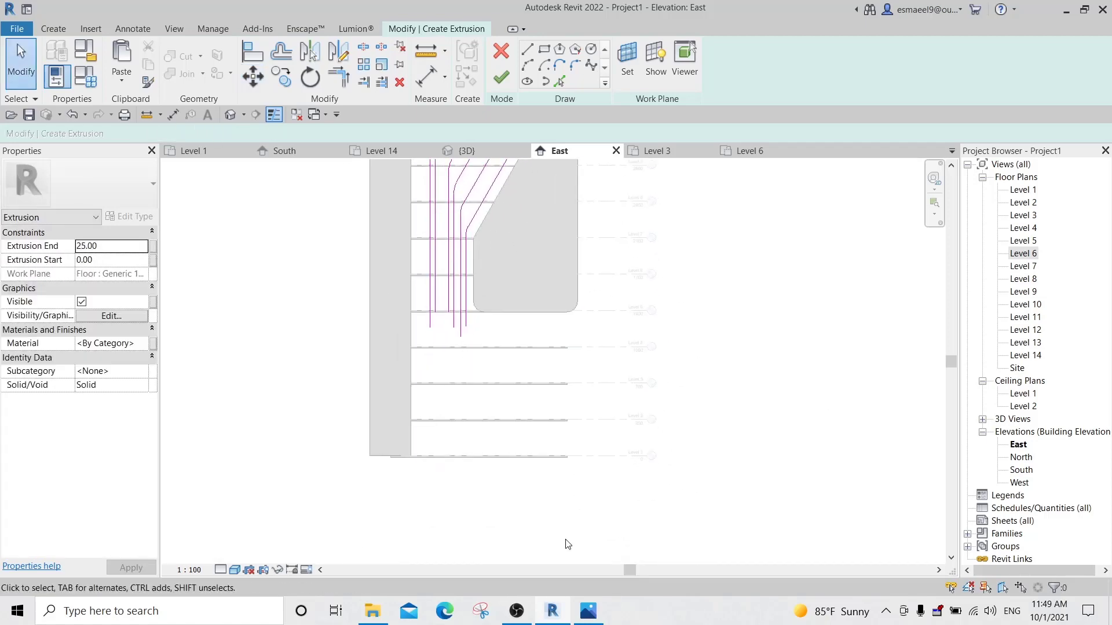
{"action": "left_click", "coordinate": [587, 618]}
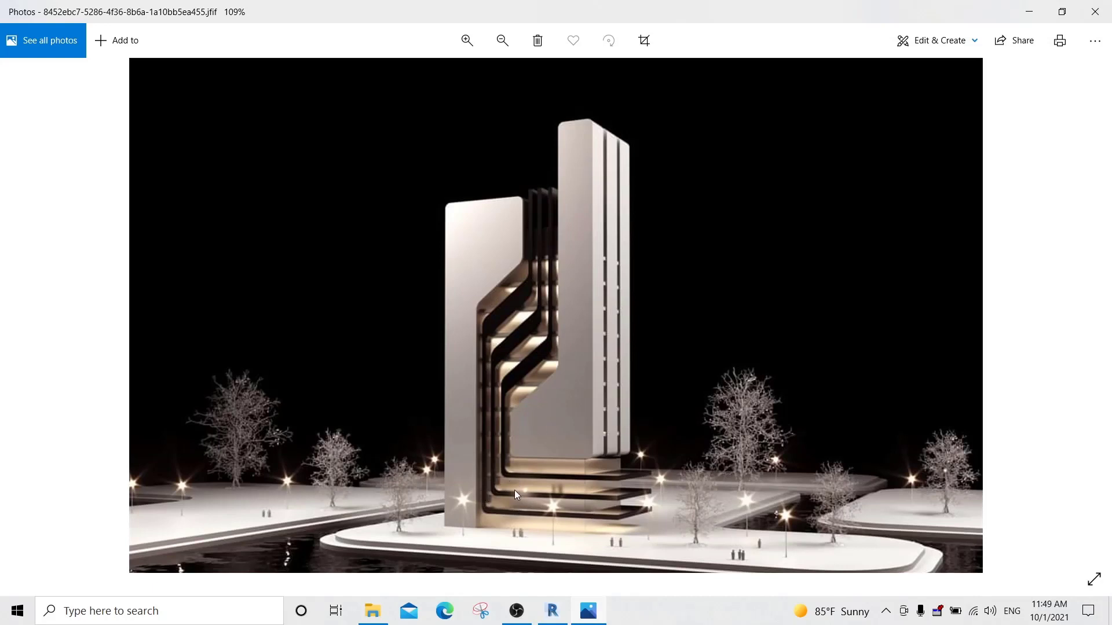
{"action": "left_click", "coordinate": [586, 610]}
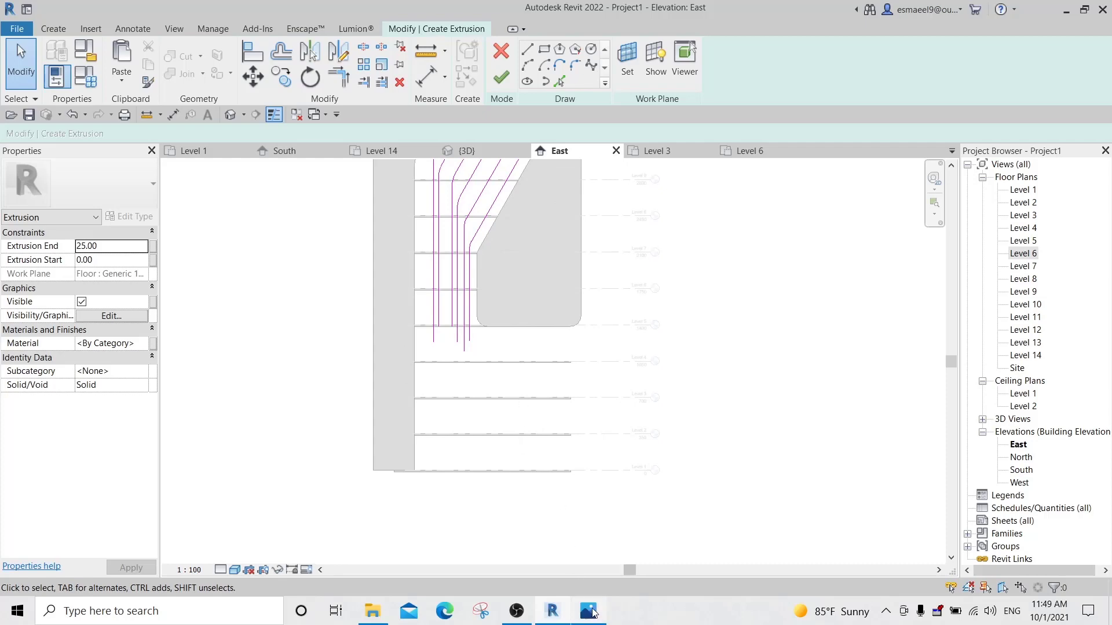
{"action": "left_click", "coordinate": [593, 614]}
{"action": "left_click", "coordinate": [594, 614]}
{"action": "scroll", "coordinate": [502, 368], "scroll_direction": "up", "scroll_amount": 2}
Draw a horizontal line 672 long along Level 4, ending just short of the sixth vertical line.
{"action": "key", "text": "l"}
{"action": "key", "text": "i"}
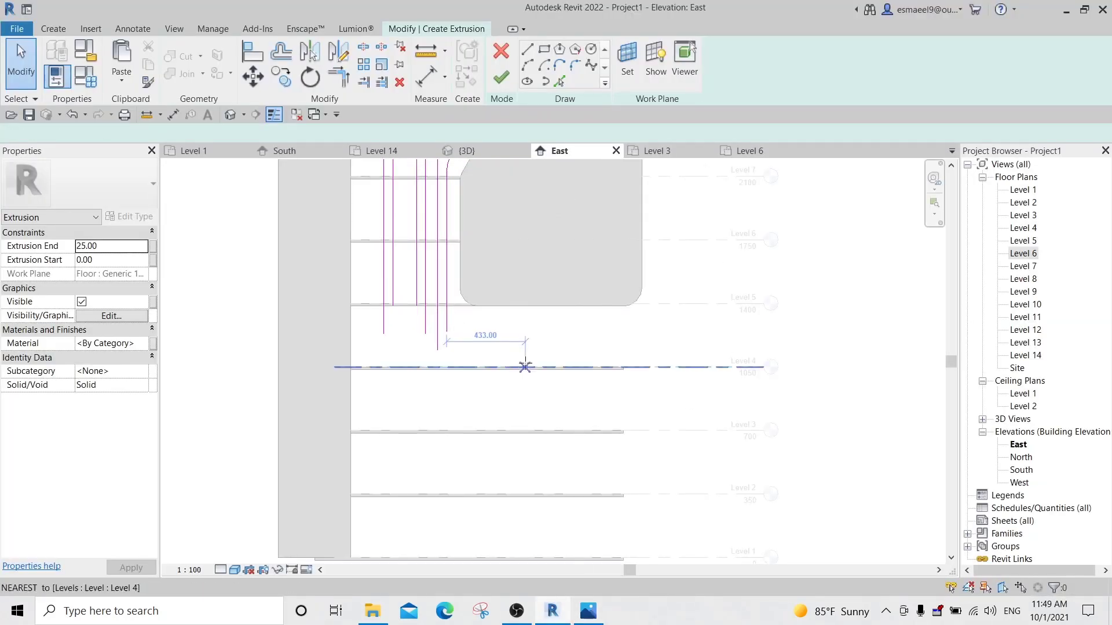
{"action": "left_click", "coordinate": [576, 368]}
{"action": "left_click", "coordinate": [454, 367]}
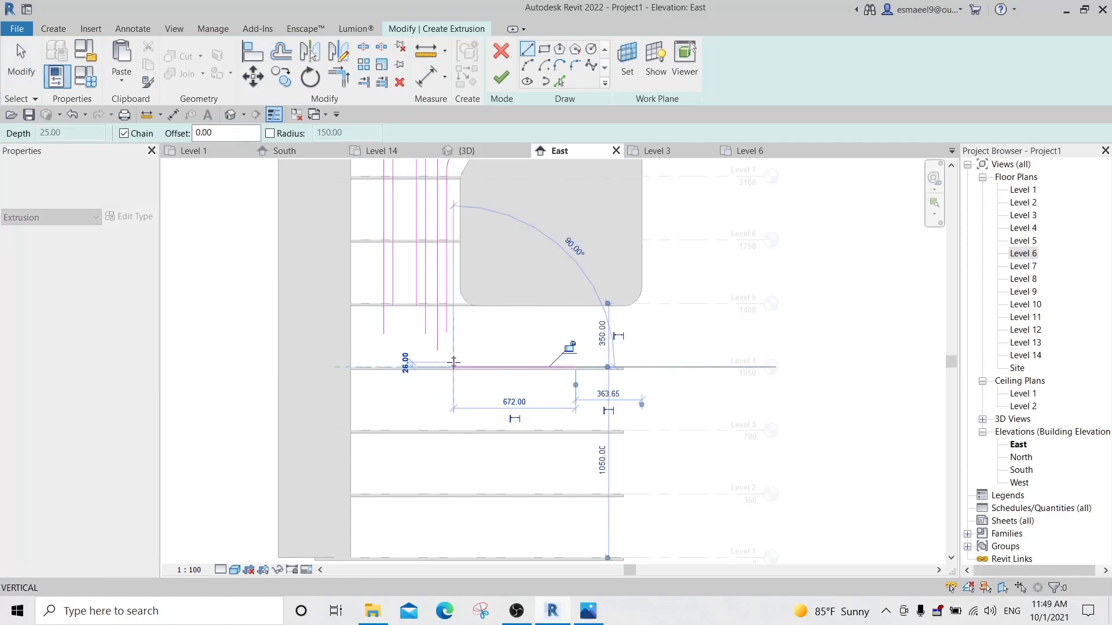
{"action": "key", "text": "Escape"}
{"action": "key", "text": "Escape"}
Copy the horizontal Level 4 line 50 downward.
{"action": "scroll", "coordinate": [556, 374], "scroll_direction": "up", "scroll_amount": 2}
{"action": "left_click", "coordinate": [559, 361]}
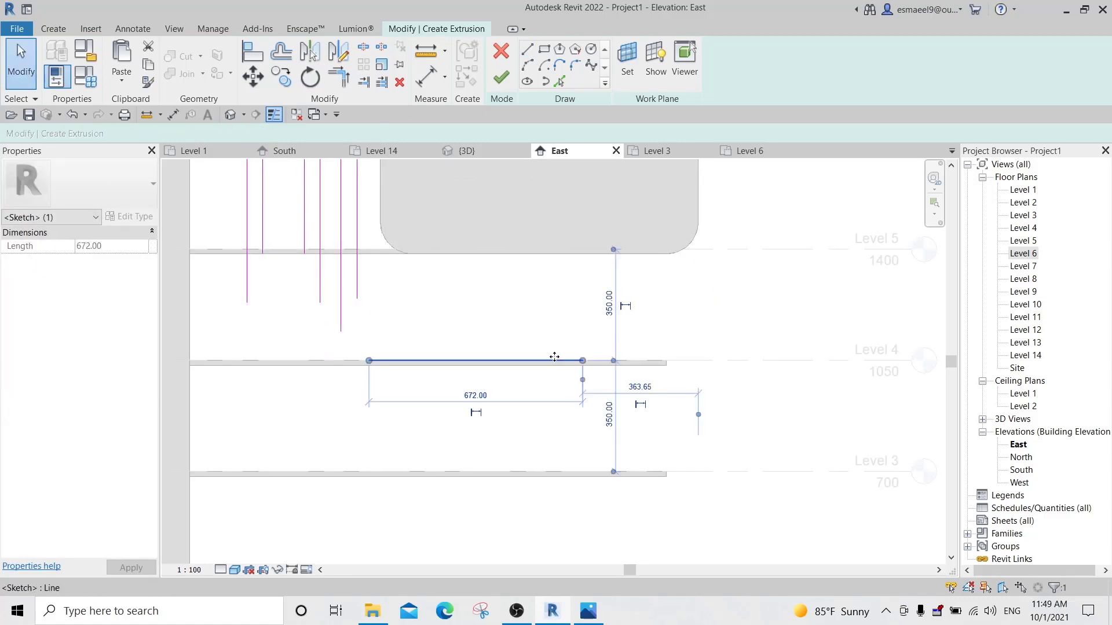
{"action": "key", "text": "c"}
{"action": "left_click", "coordinate": [559, 383]}
{"action": "type", "text": "5.0"}
{"action": "key", "text": "Return"}
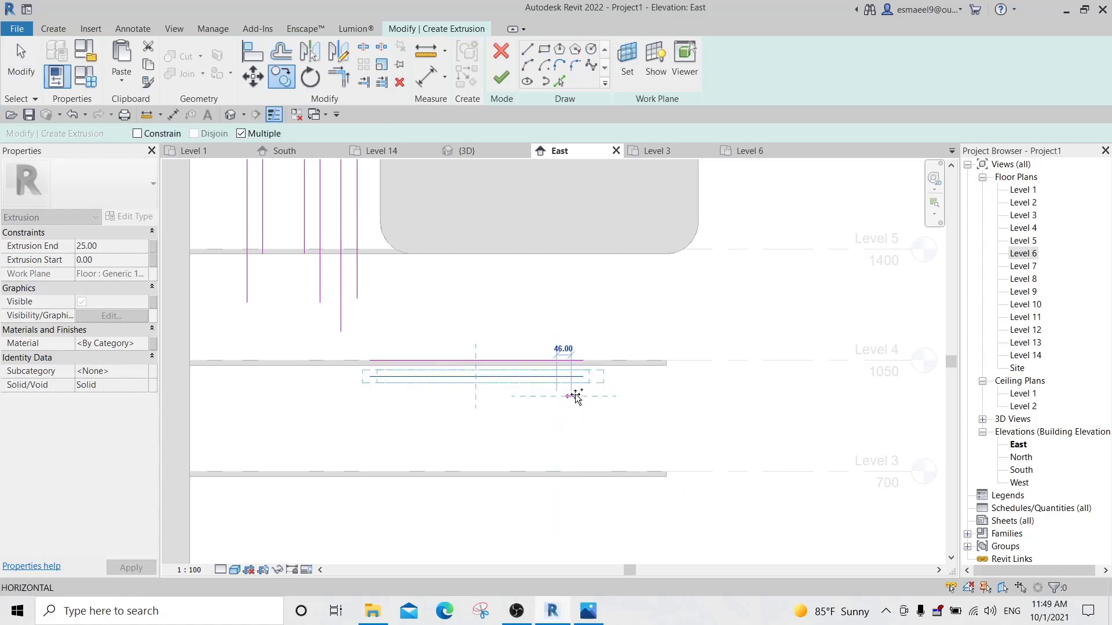
{"action": "key", "text": "Escape"}
Copy the pair of horizontal Level 4 lines down to Level 3 and Level 2, spaced 350 apart.
{"action": "key", "text": "c"}
{"action": "key", "text": "c"}
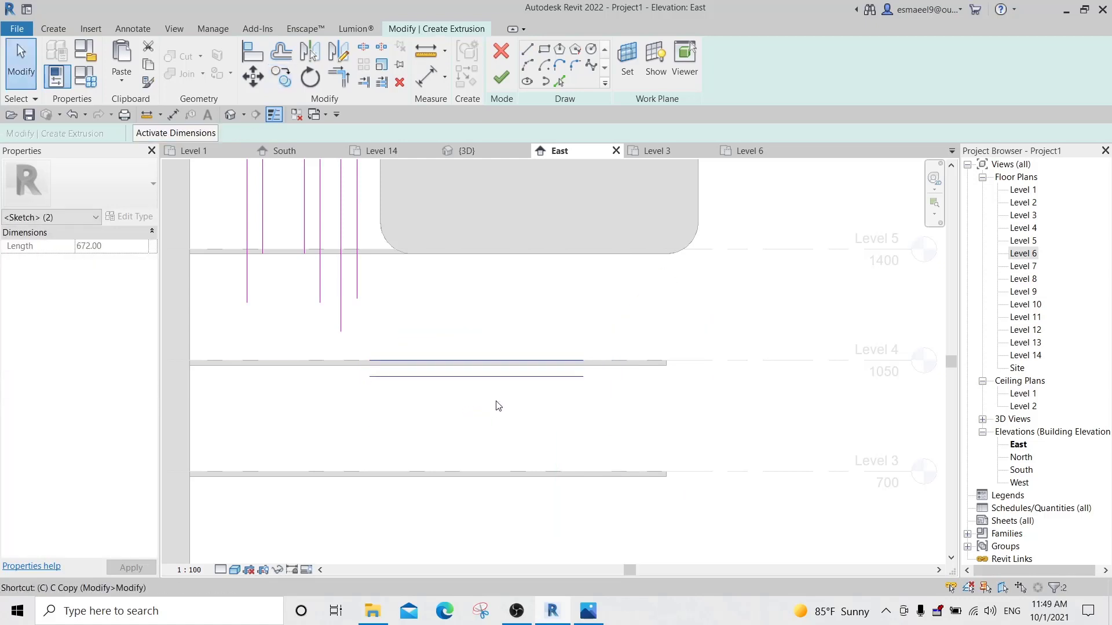
{"action": "left_click", "coordinate": [666, 360]}
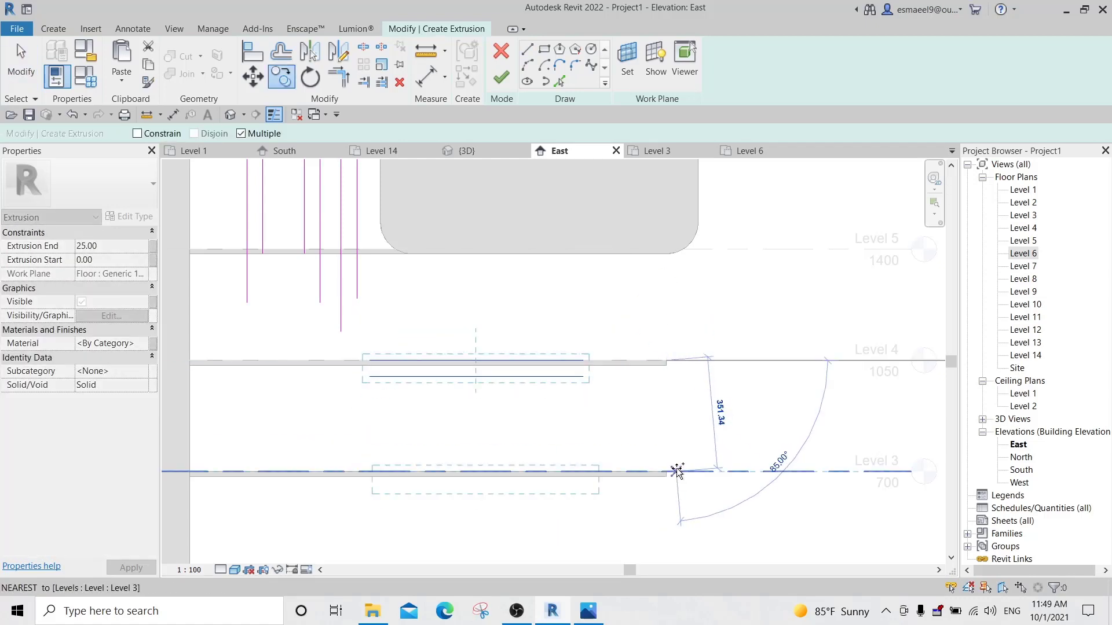
{"action": "middle_click_drag", "start_coordinate": [670, 466], "coordinate": [643, 257]}
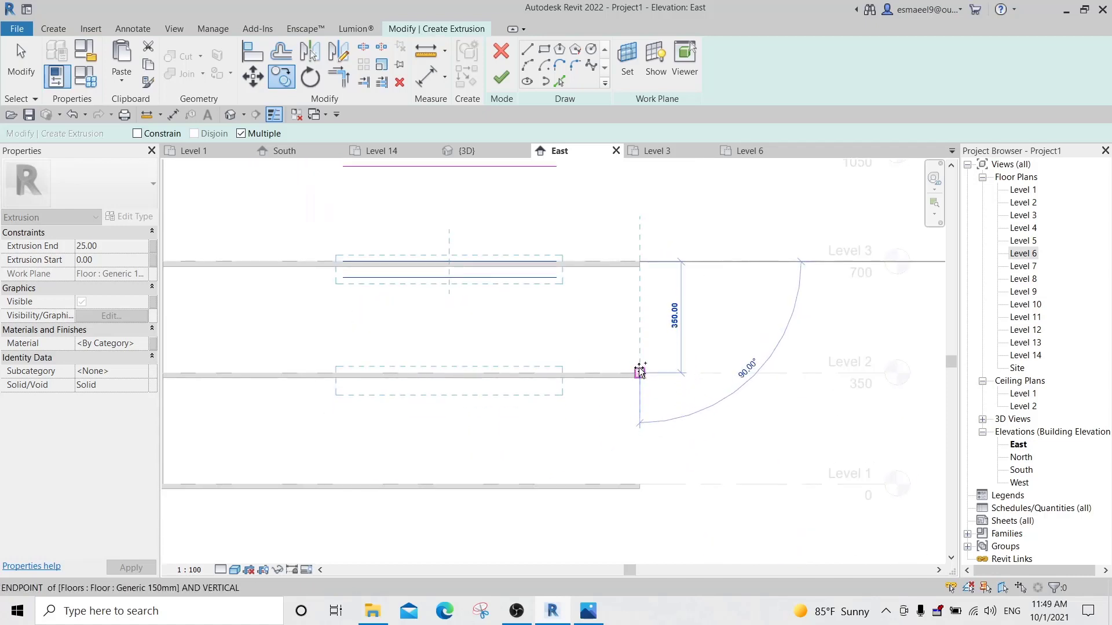
{"action": "left_click", "coordinate": [639, 374]}
{"action": "key", "text": "Escape"}
{"action": "key", "text": "Escape"}
Trim/extend the six vertical lines to corners with the paired horizontal lines at Levels 4, 3 and 2, nesting the bands.
{"action": "scroll", "coordinate": [523, 332], "scroll_direction": "down", "scroll_amount": 3}
{"action": "middle_click_drag", "start_coordinate": [456, 245], "coordinate": [515, 320]}
{"action": "scroll", "coordinate": [498, 313], "scroll_direction": "up", "scroll_amount": 2}
{"action": "key", "text": "t"}
{"action": "key", "text": "r"}
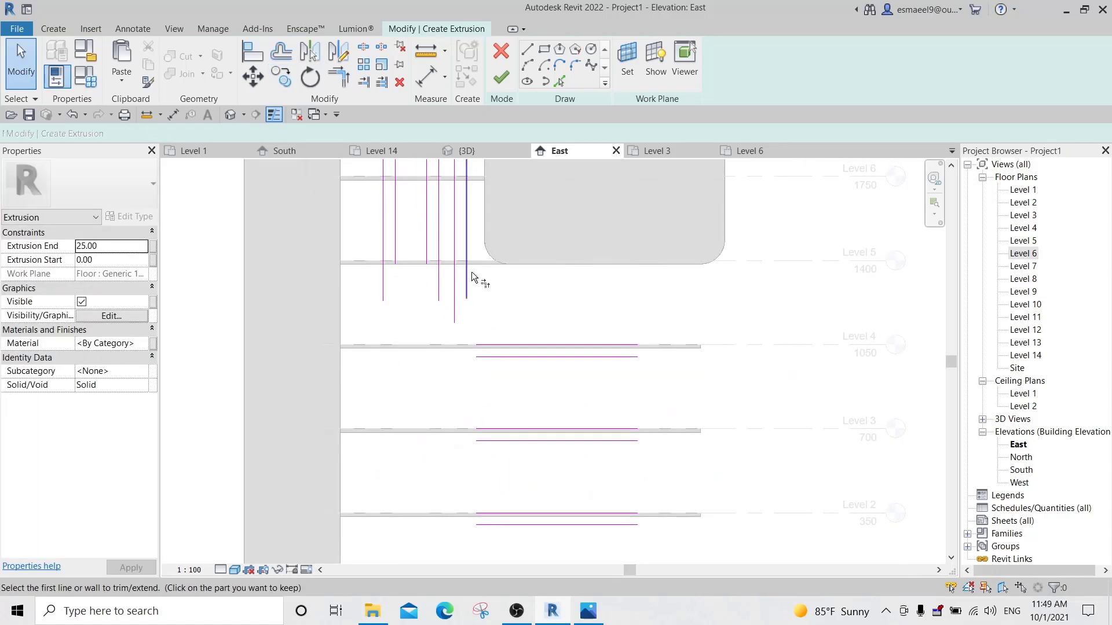
{"action": "left_click", "coordinate": [467, 273]}
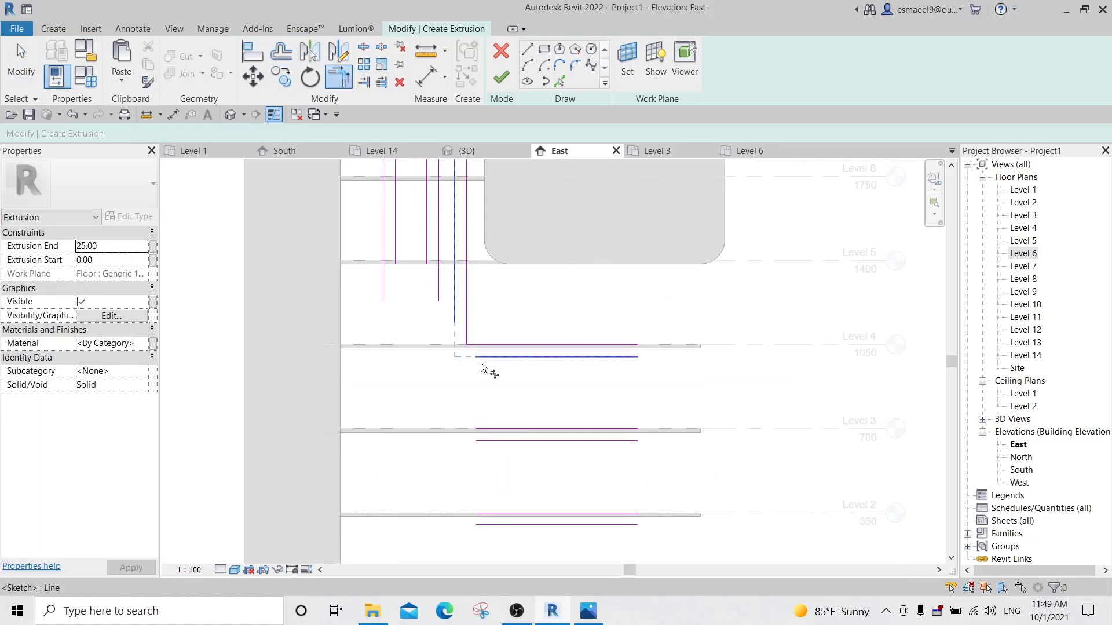
{"action": "key", "text": "Escape"}
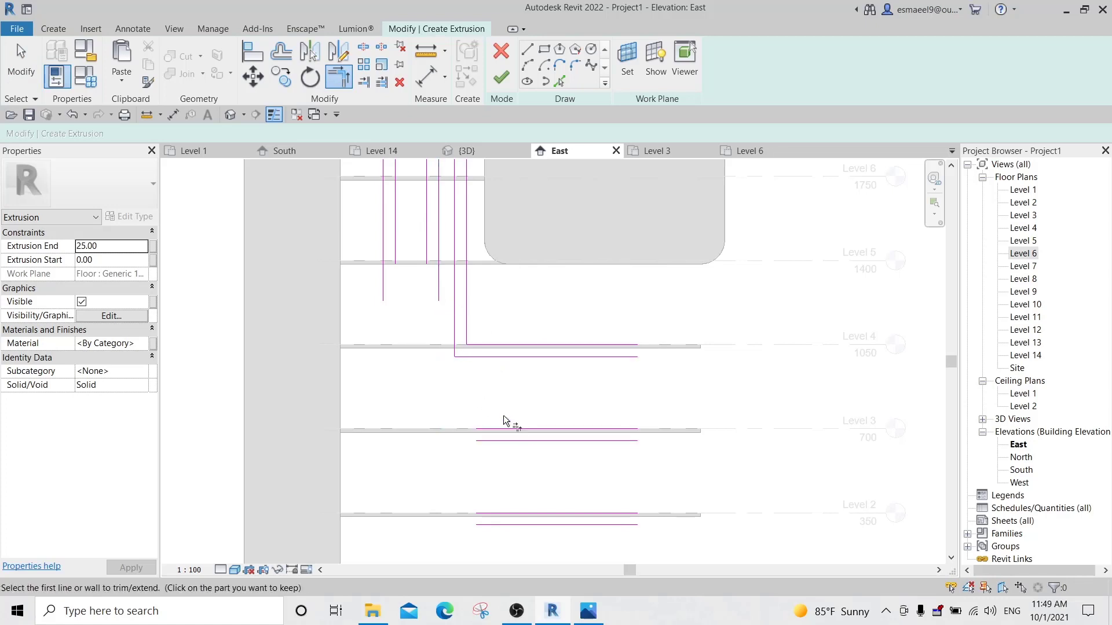
{"action": "left_click", "coordinate": [429, 249]}
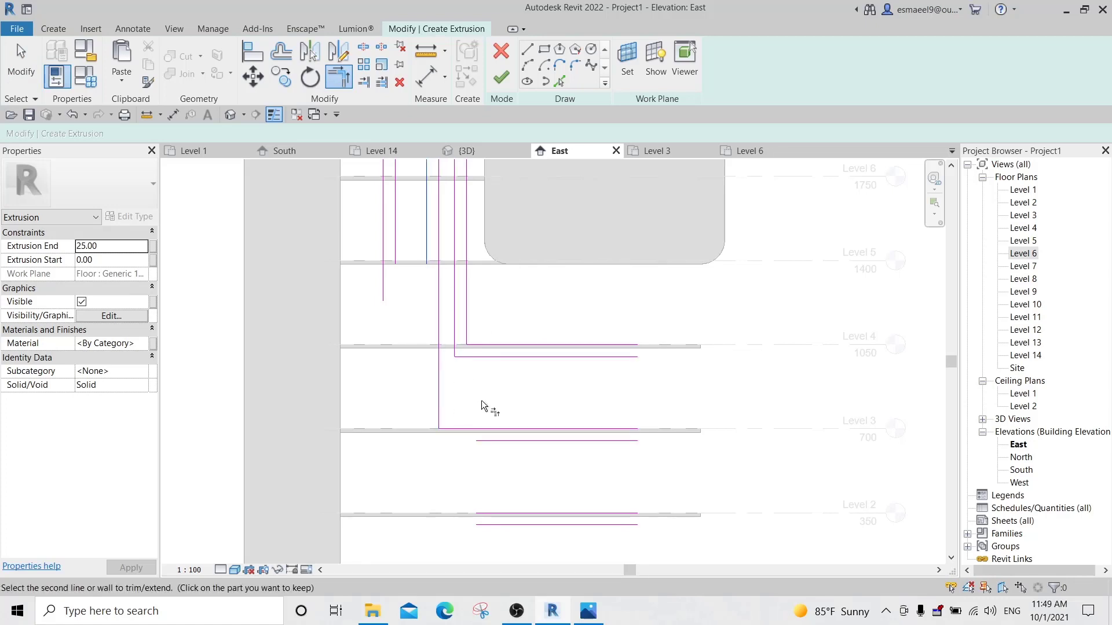
{"action": "left_click", "coordinate": [504, 441]}
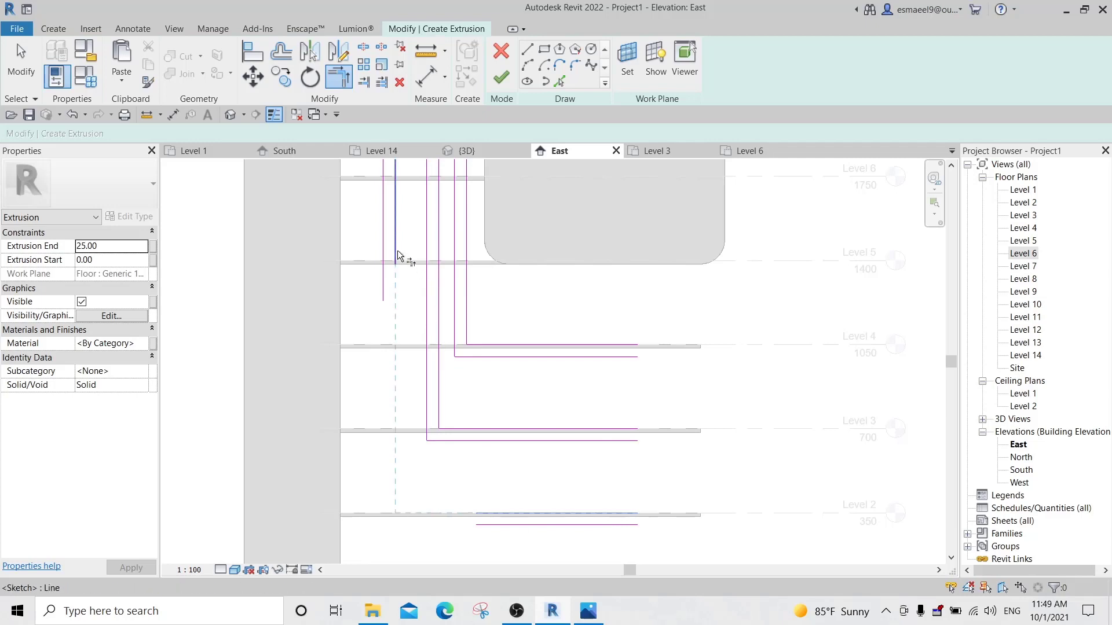
{"action": "left_click", "coordinate": [503, 528]}
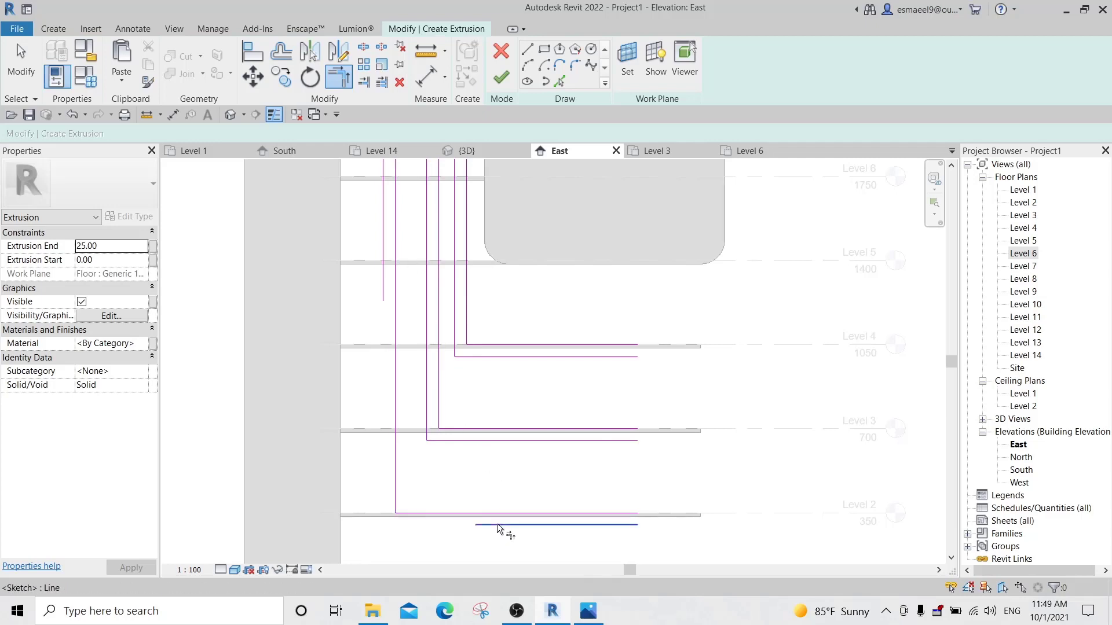
{"action": "left_click", "coordinate": [385, 284]}
{"action": "key", "text": "Escape"}
Fillet the inner and outer corners of the Level 4 band with a fixed radius of 150.
{"action": "left_click", "coordinate": [574, 65]}
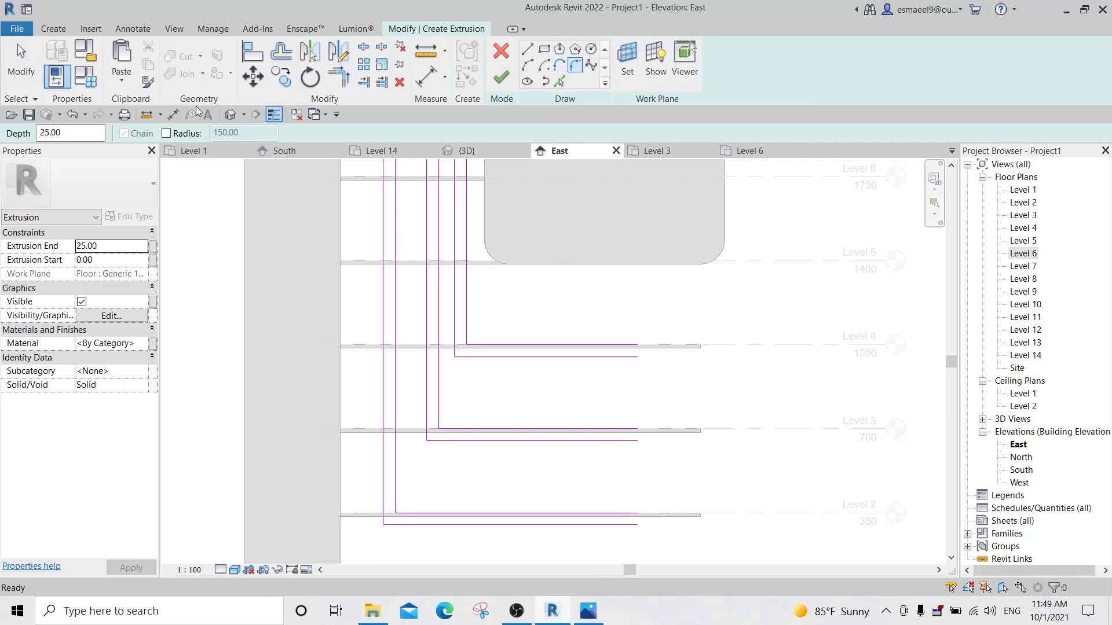
{"action": "left_click", "coordinate": [167, 133]}
{"action": "left_click", "coordinate": [468, 323]}
{"action": "left_click", "coordinate": [489, 345]}
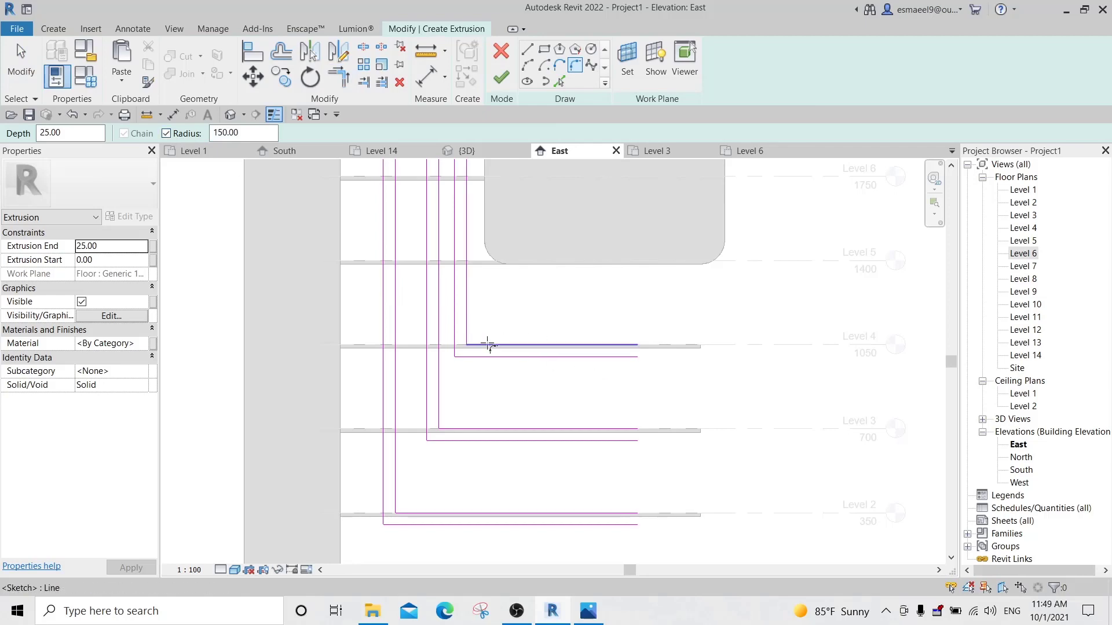
{"action": "left_click", "coordinate": [470, 358]}
{"action": "middle_click_drag", "start_coordinate": [450, 421], "coordinate": [459, 382]}
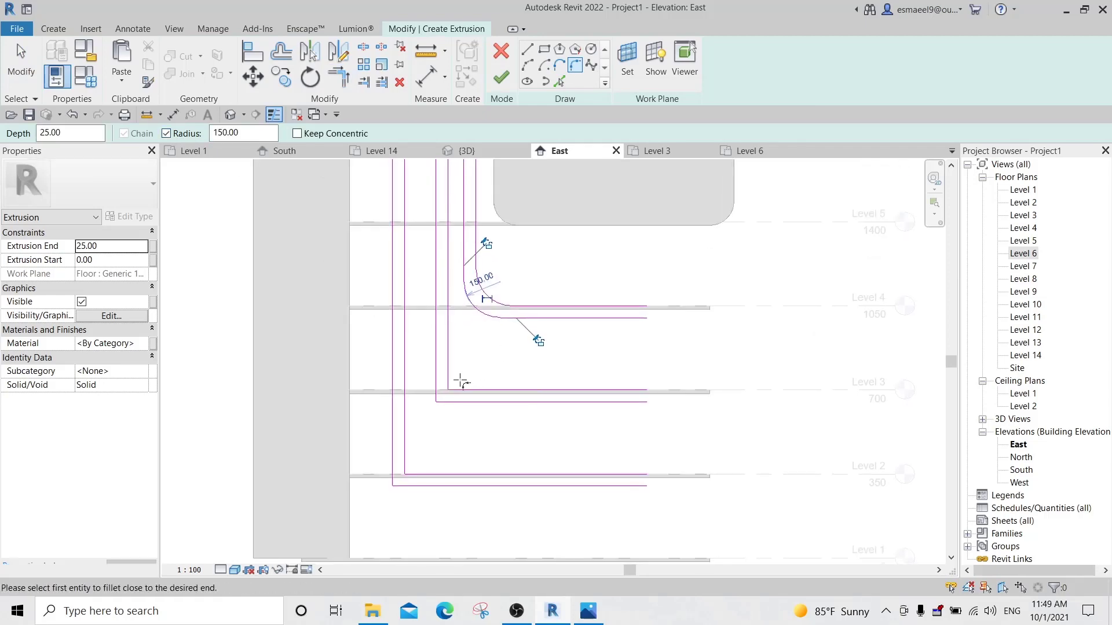
Check the base bends in the reference image and fillet the Level 3 and Level 2 band corners with radius 150.
{"action": "left_click", "coordinate": [589, 622]}
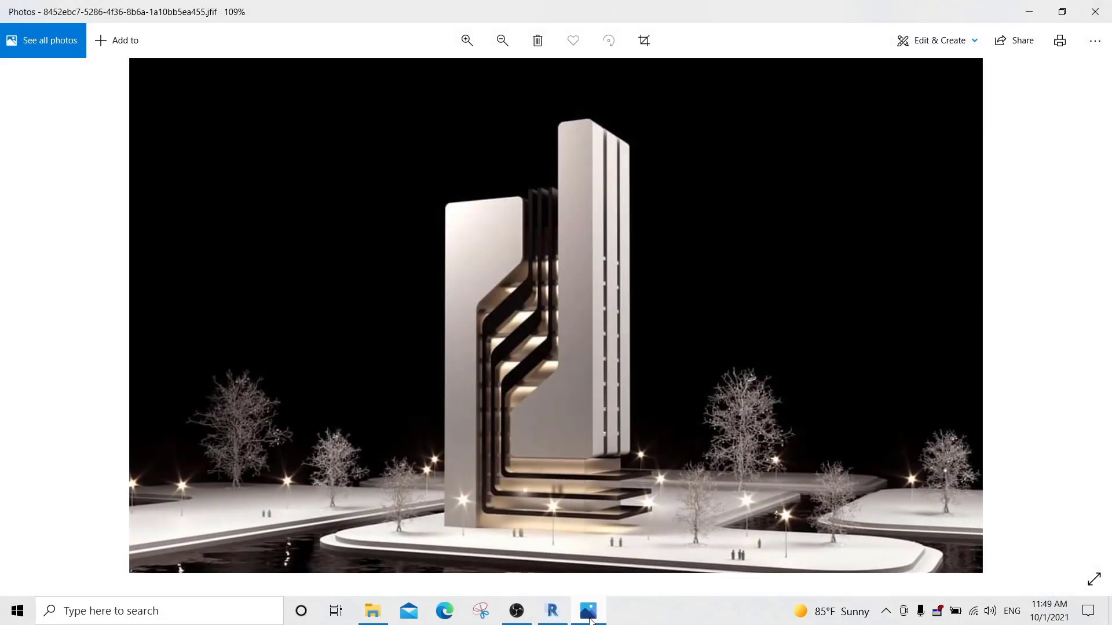
{"action": "scroll", "coordinate": [493, 332], "scroll_direction": "up", "scroll_amount": 2}
{"action": "right_click", "coordinate": [588, 611]}
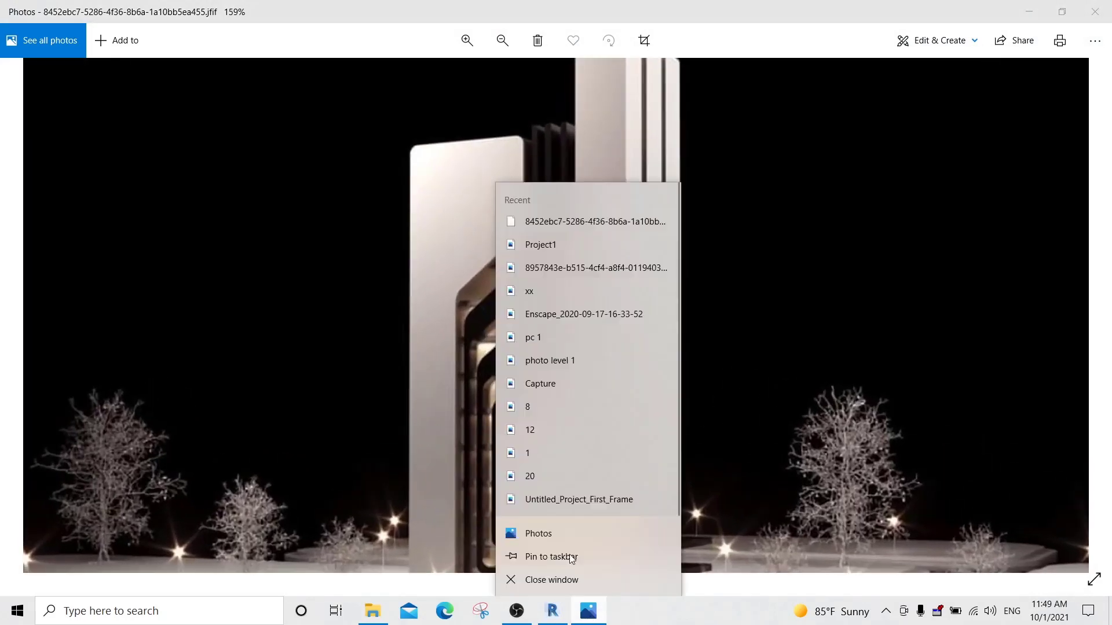
{"action": "left_click", "coordinate": [553, 613]}
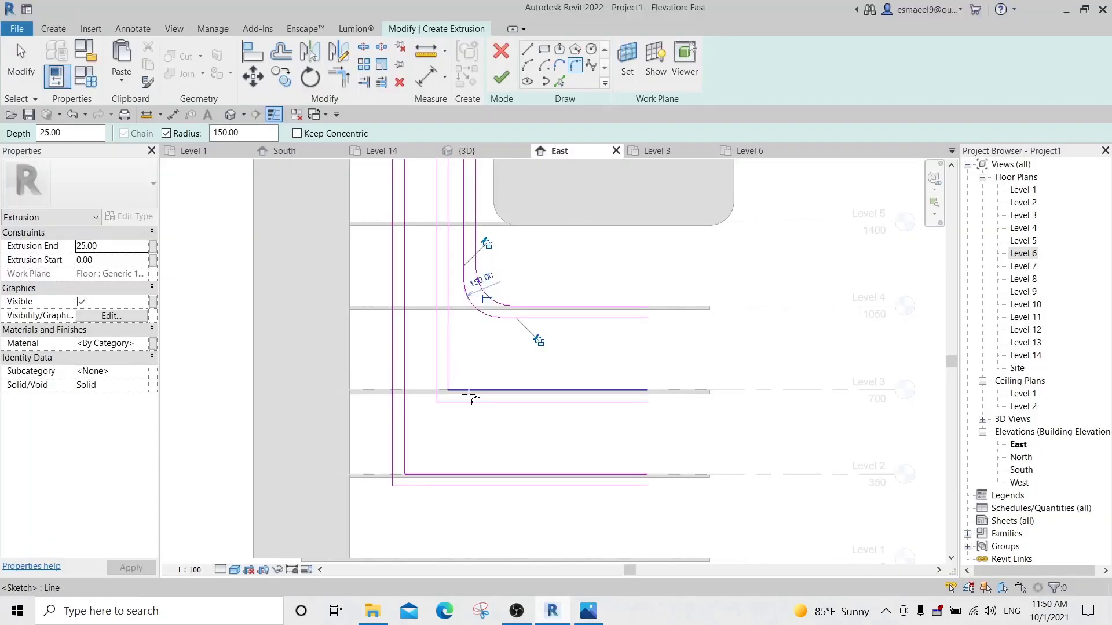
{"action": "left_click", "coordinate": [434, 394]}
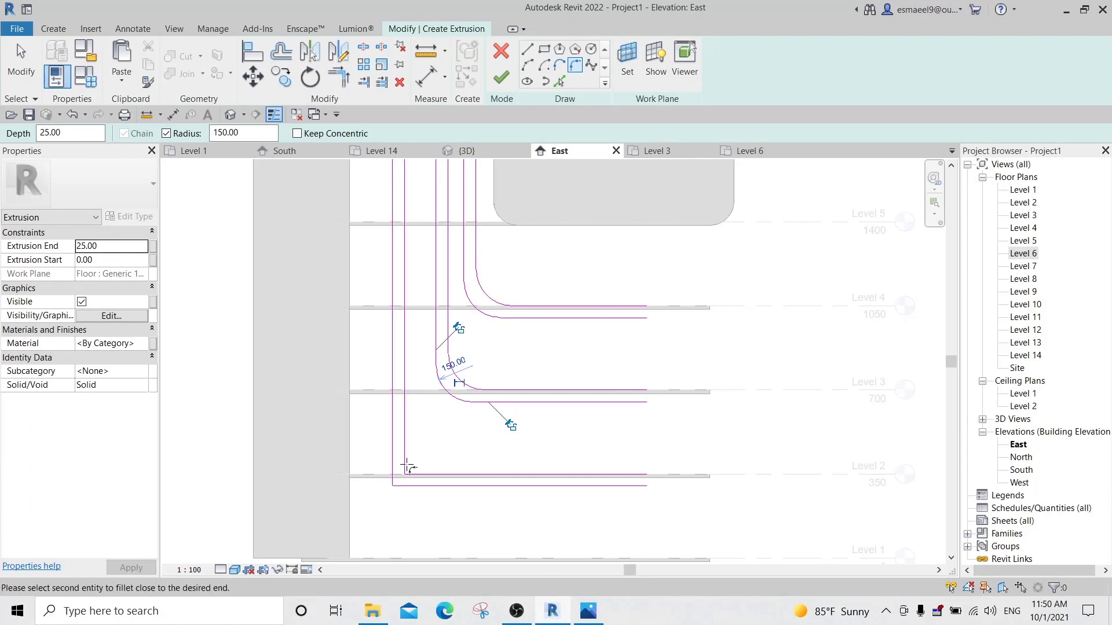
{"action": "left_click", "coordinate": [403, 475]}
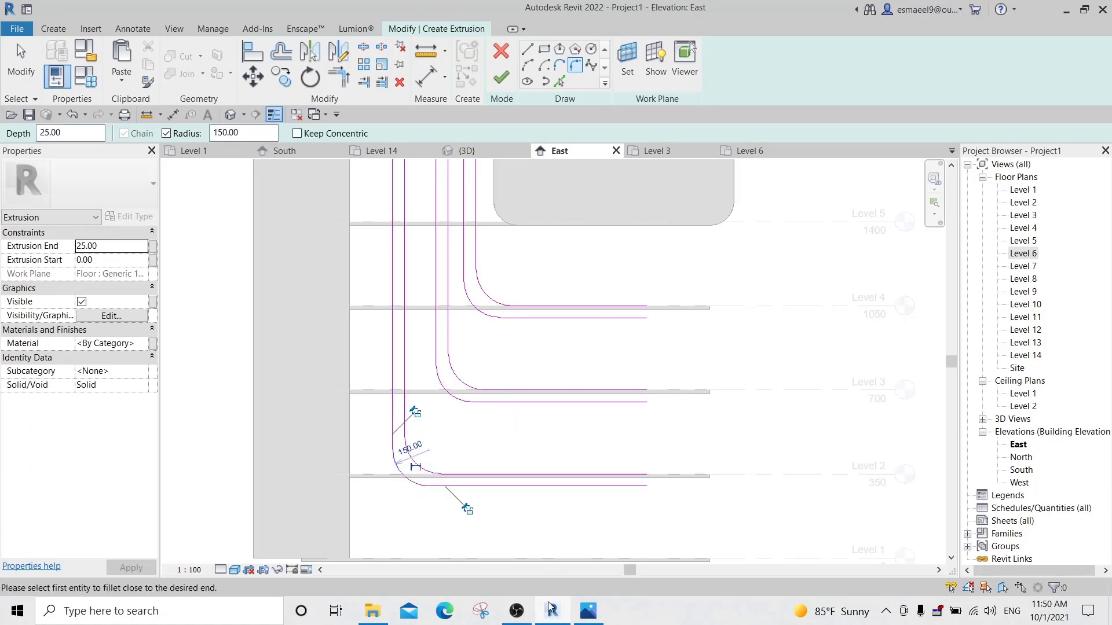
Check the band ends in the reference image and draw two chained 200 horizontal lines outward from the raised tower's outer edge.
{"action": "left_click", "coordinate": [588, 611]}
{"action": "scroll", "coordinate": [598, 449], "scroll_direction": "down", "scroll_amount": 2}
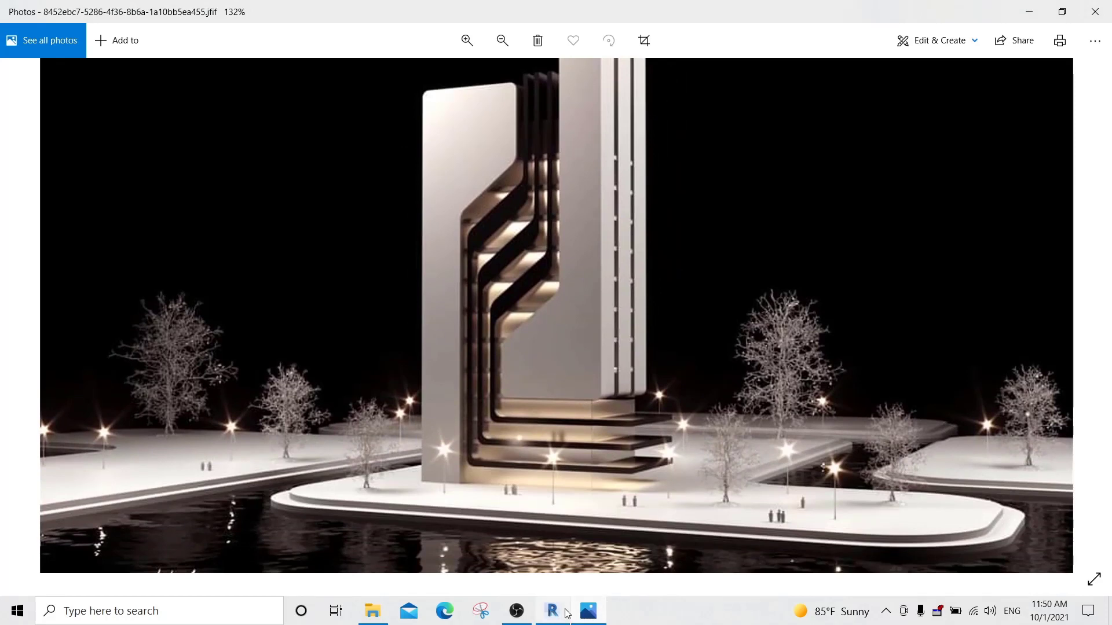
{"action": "left_click", "coordinate": [565, 609]}
{"action": "middle_click_drag", "start_coordinate": [732, 322], "coordinate": [643, 353]}
{"action": "key", "text": "Escape"}
{"action": "scroll", "coordinate": [611, 315], "scroll_direction": "down", "scroll_amount": 2}
{"action": "key", "text": "l"}
{"action": "key", "text": "i"}
{"action": "left_click", "coordinate": [602, 247]}
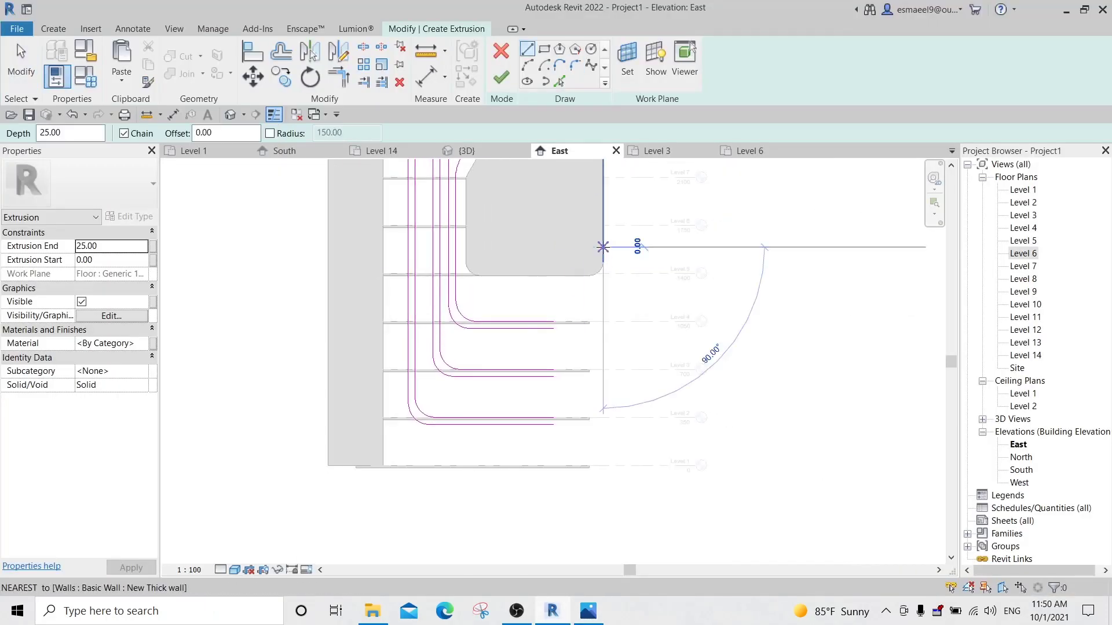
{"action": "type", "text": "200"}
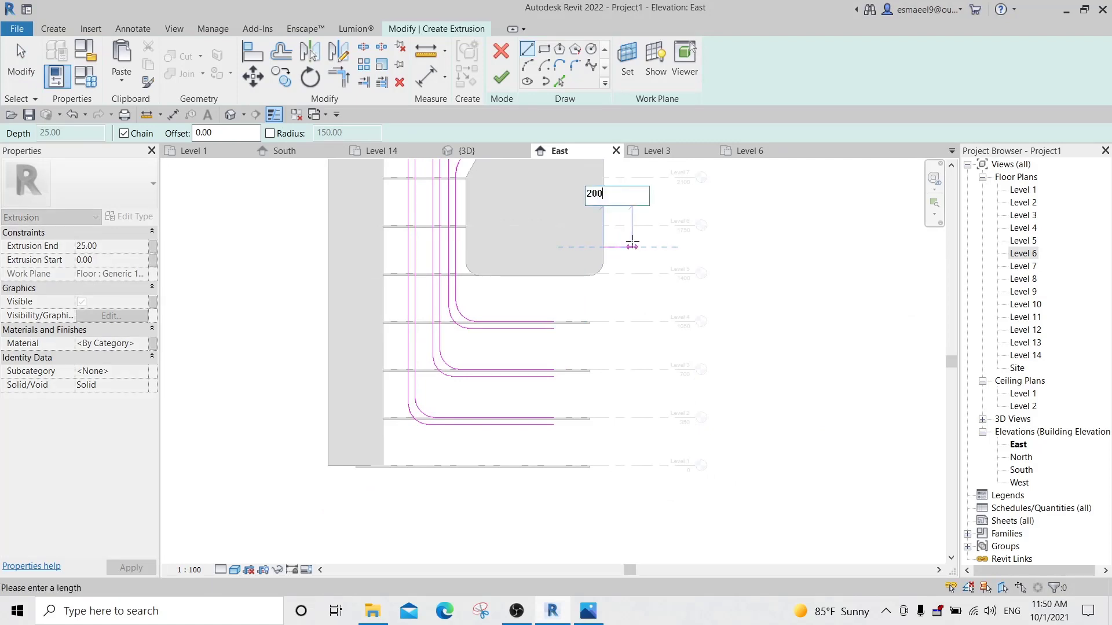
{"action": "key", "text": "Return"}
{"action": "type", "text": "200"}
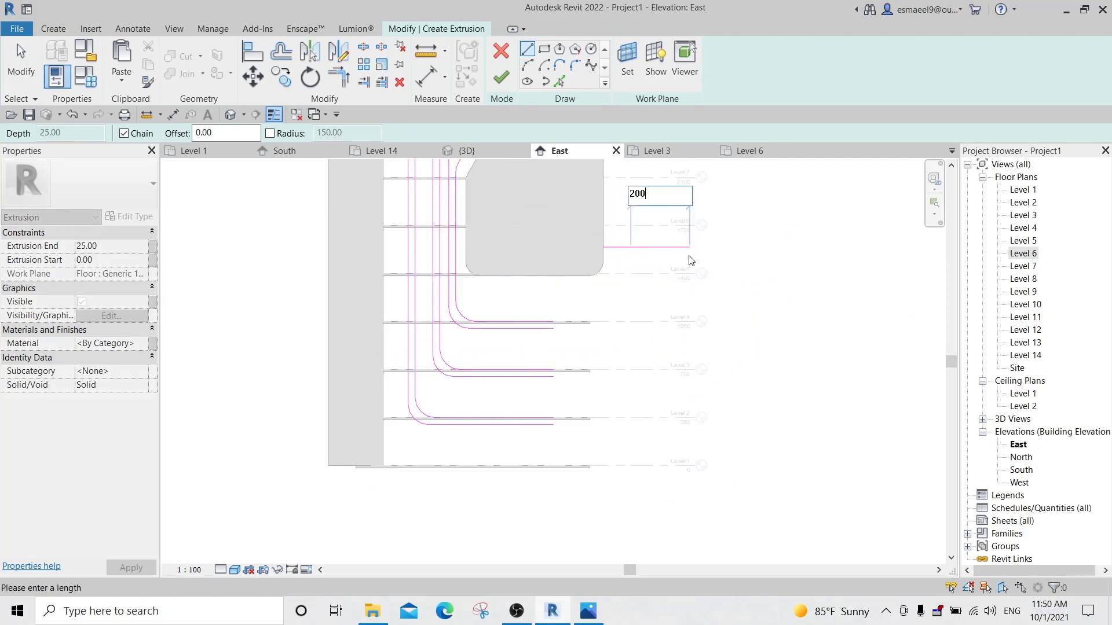
{"action": "key", "text": "Return"}
Continue the chain with a vertical guide line running down to just below Level 1.
{"action": "left_click", "coordinate": [658, 478]}
{"action": "key", "text": "Escape"}
{"action": "key", "text": "Escape"}
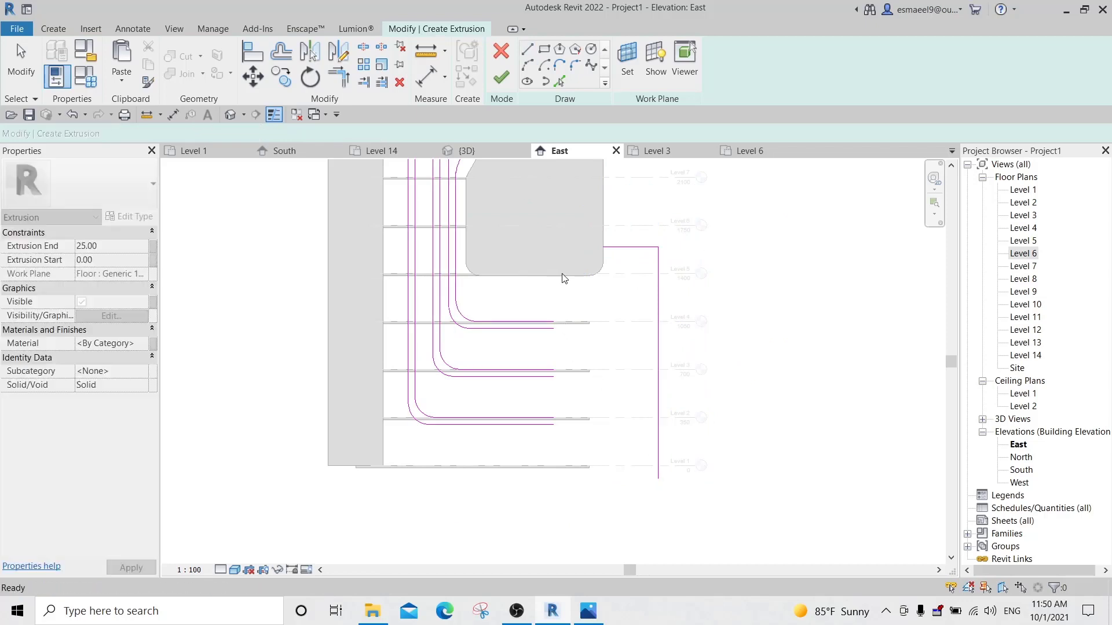
Align the free ends of the six horizontal band lines at Levels 4, 3 and 2 to the vertical guide line using multiple alignment.
{"action": "key", "text": "l"}
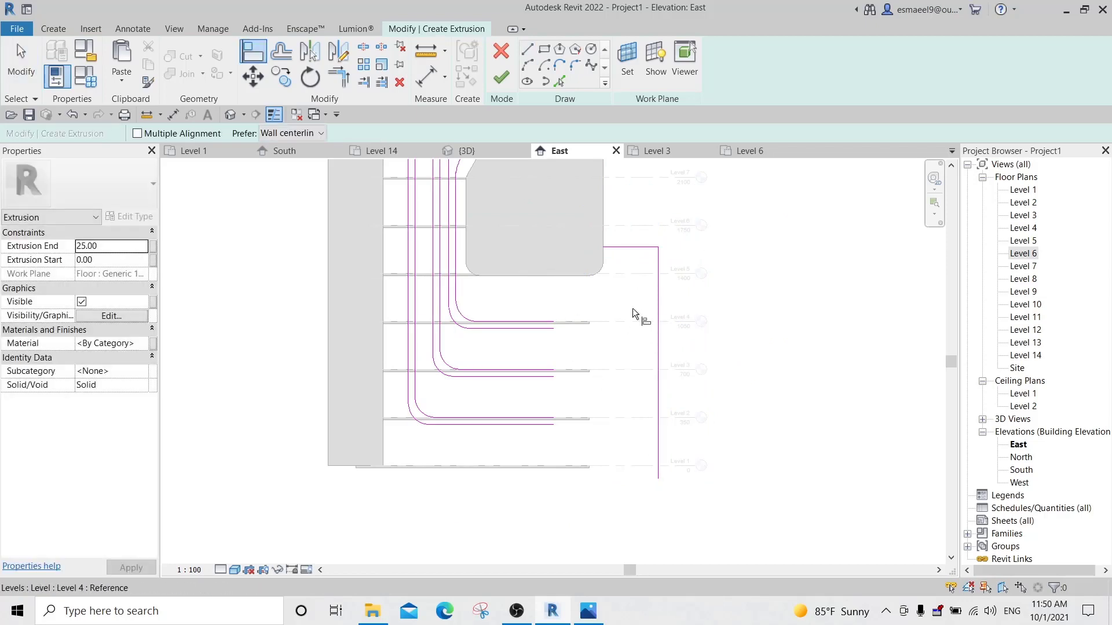
{"action": "left_click", "coordinate": [658, 346]}
{"action": "scroll", "coordinate": [537, 327], "scroll_direction": "up", "scroll_amount": 5}
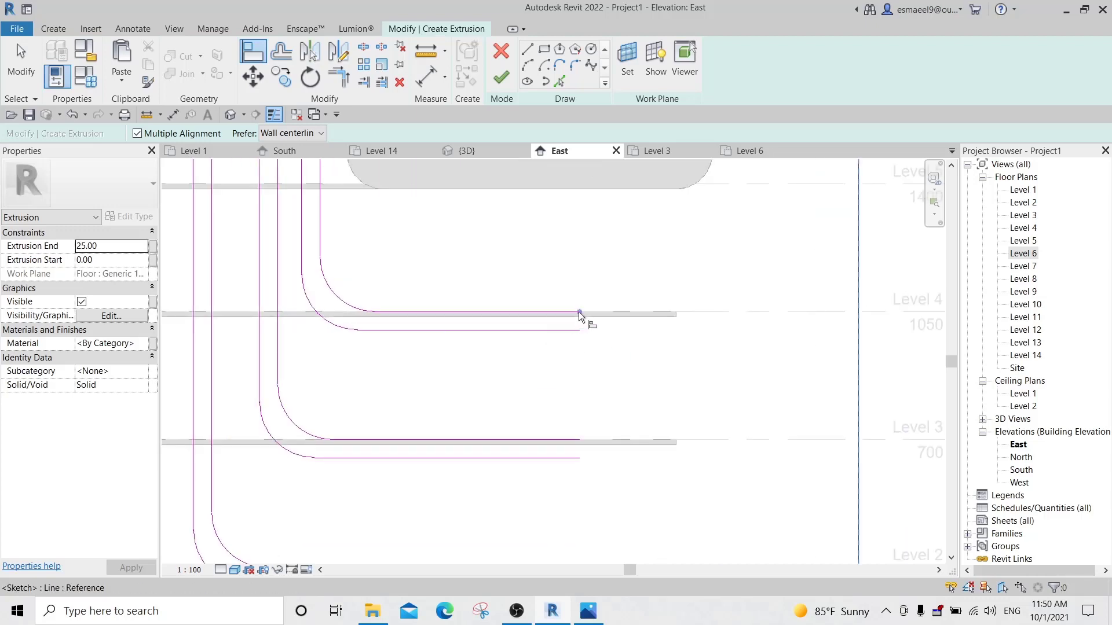
{"action": "left_click", "coordinate": [578, 312]}
{"action": "left_click", "coordinate": [578, 330]}
{"action": "left_click", "coordinate": [579, 440]}
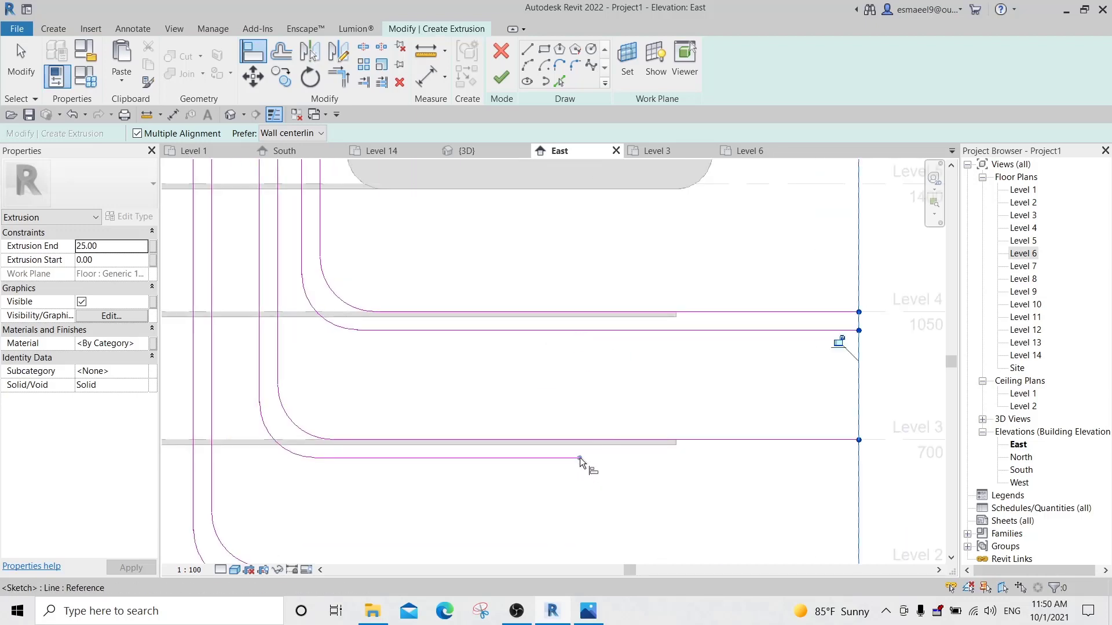
{"action": "left_click", "coordinate": [579, 458]}
{"action": "middle_click_drag", "start_coordinate": [621, 494], "coordinate": [624, 233]}
{"action": "left_click", "coordinate": [581, 308]}
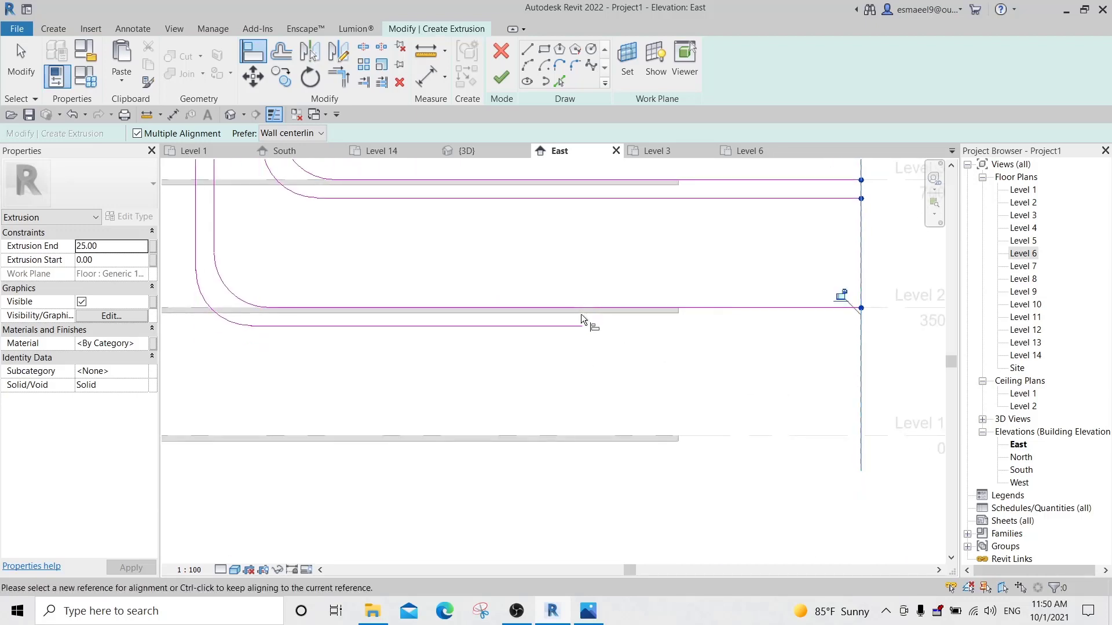
{"action": "left_click", "coordinate": [581, 326]}
Split the vertical guide line below Level 2, between Levels 2 and 3, between Levels 3 and 4, and above Level 4.
{"action": "scroll", "coordinate": [834, 362], "scroll_direction": "down", "scroll_amount": 1}
{"action": "middle_click_drag", "start_coordinate": [845, 357], "coordinate": [773, 390]}
{"action": "key", "text": "Escape"}
{"action": "key", "text": "Escape"}
{"action": "key", "text": "s"}
{"action": "key", "text": "l"}
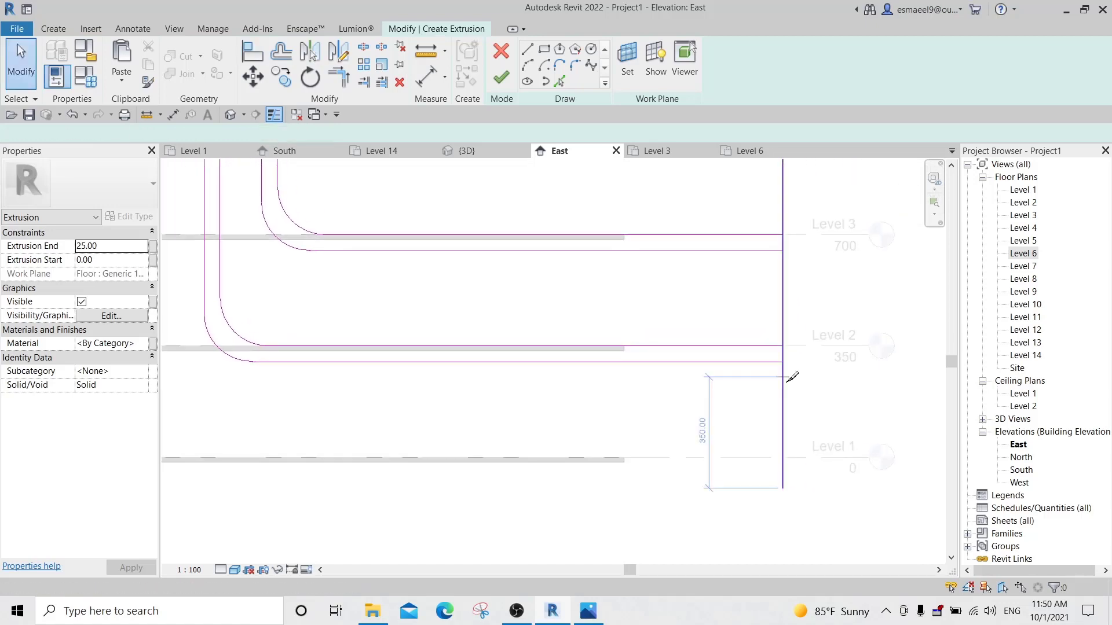
{"action": "key", "text": "Escape"}
{"action": "key", "text": "s"}
{"action": "key", "text": "l"}
{"action": "left_click", "coordinate": [783, 382]}
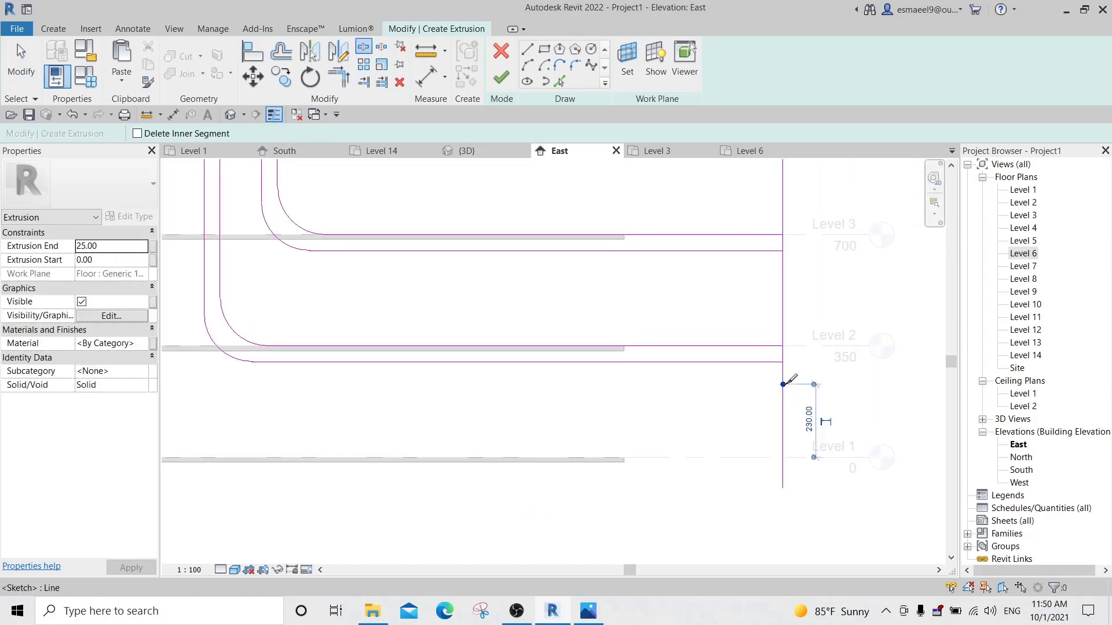
{"action": "left_click", "coordinate": [783, 308]}
{"action": "left_click", "coordinate": [783, 219]}
{"action": "middle_click_drag", "start_coordinate": [799, 191], "coordinate": [738, 385]}
{"action": "left_click", "coordinate": [722, 280]}
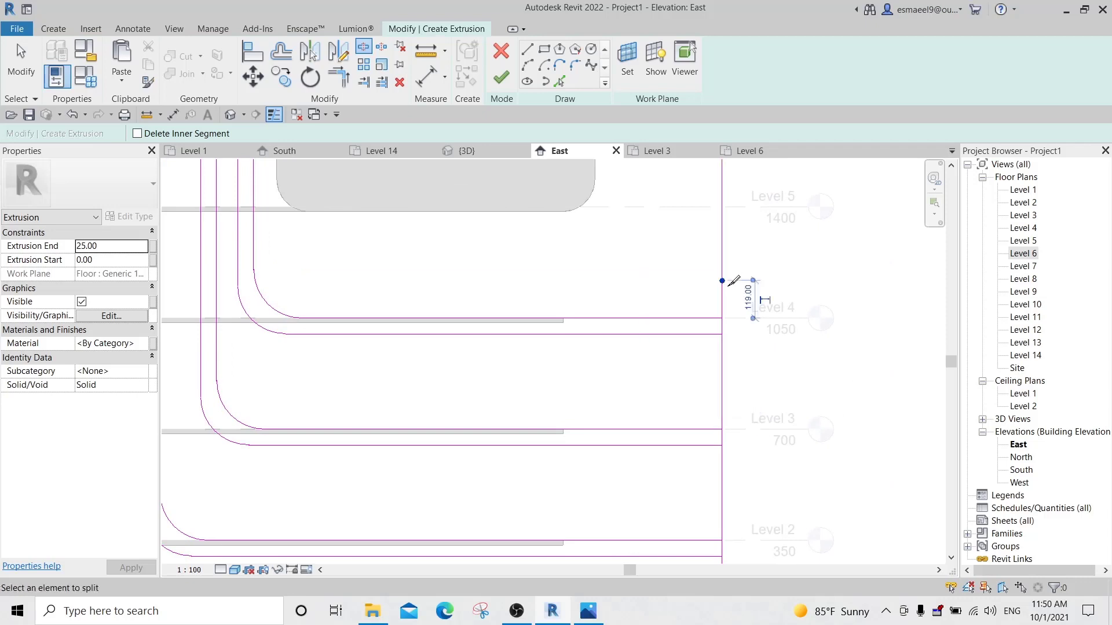
Trim the split vertical segments against the horizontal lines to close the band ends at Levels 4, 3 and 2.
{"action": "middle_click_drag", "start_coordinate": [753, 347], "coordinate": [759, 300]}
{"action": "scroll", "coordinate": [759, 300], "scroll_direction": "up", "scroll_amount": 1}
{"action": "key", "text": "t"}
{"action": "key", "text": "r"}
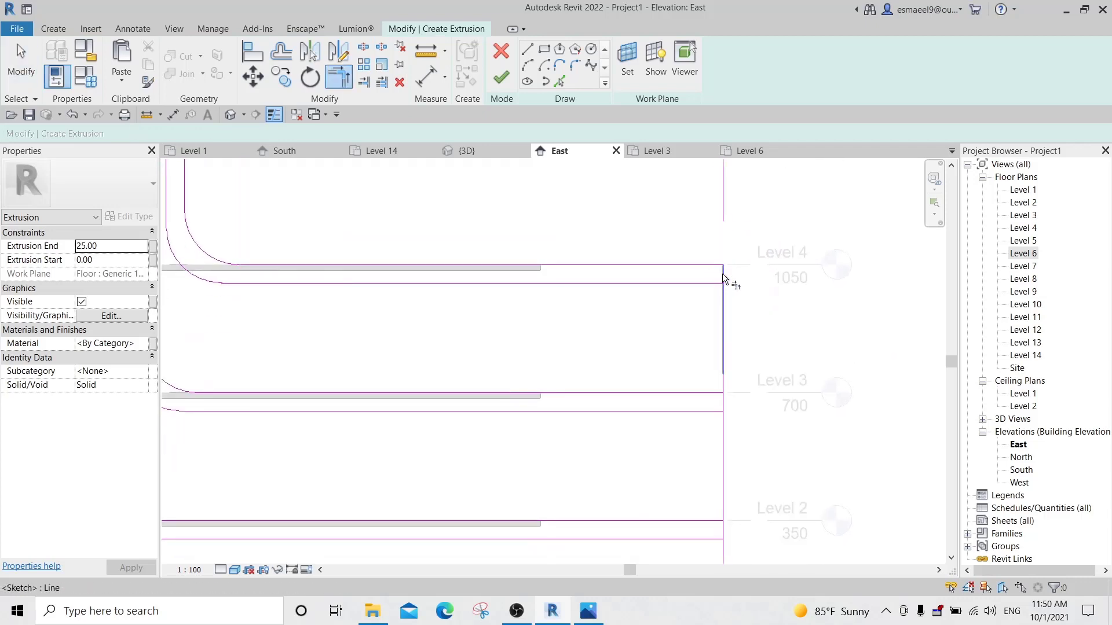
{"action": "left_click", "coordinate": [722, 371]}
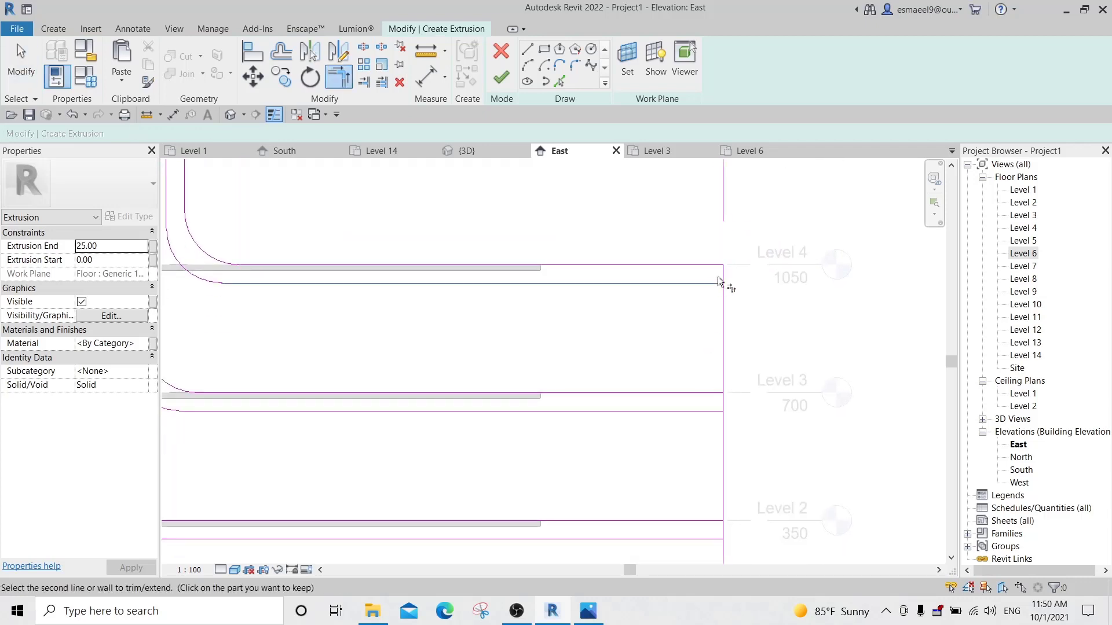
{"action": "left_click", "coordinate": [718, 283]}
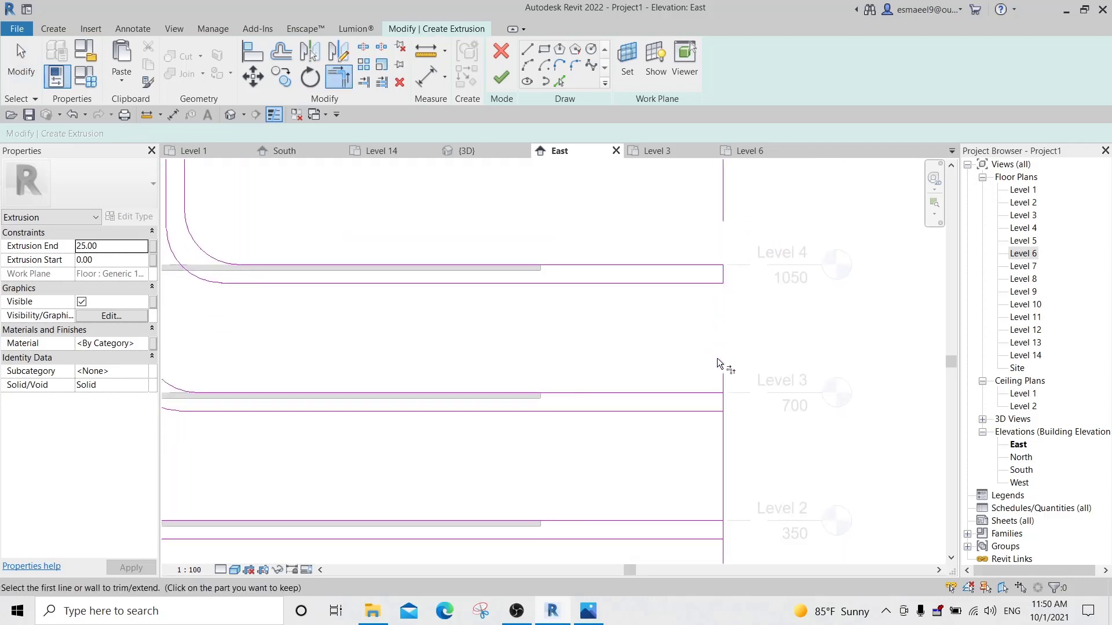
{"action": "left_click", "coordinate": [708, 409]}
{"action": "left_click", "coordinate": [723, 397]}
{"action": "middle_click_drag", "start_coordinate": [724, 395], "coordinate": [689, 216]}
{"action": "left_click", "coordinate": [665, 343]}
{"action": "left_click", "coordinate": [687, 351]}
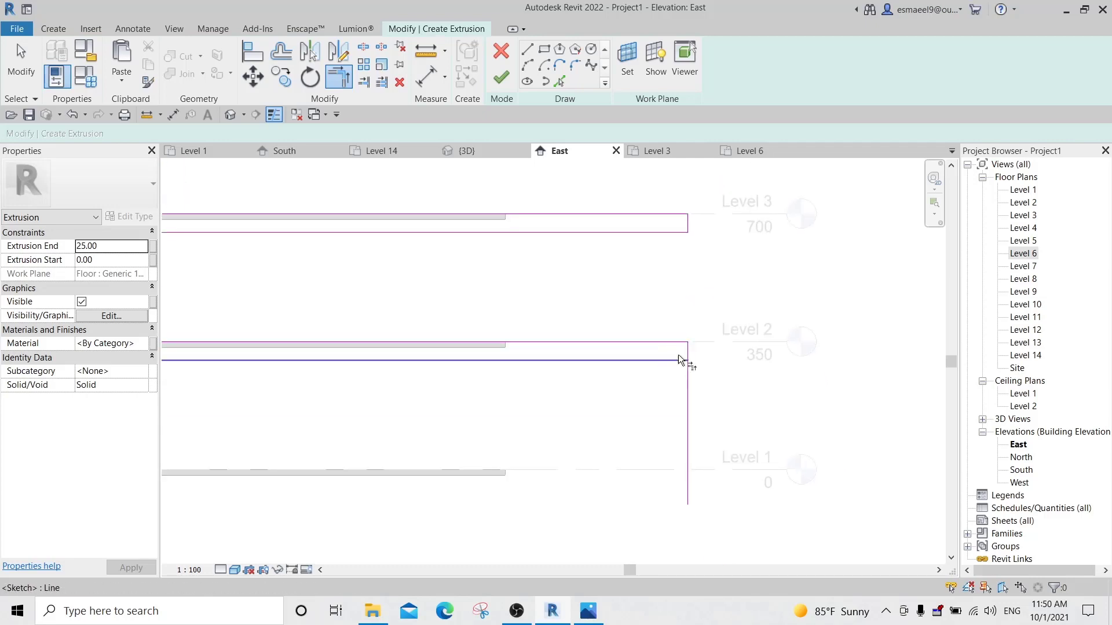
Delete the leftover guide lines below the Level 2 band and beside the raised tower.
{"action": "scroll", "coordinate": [689, 353], "scroll_direction": "down", "scroll_amount": 3}
{"action": "key", "text": "Escape"}
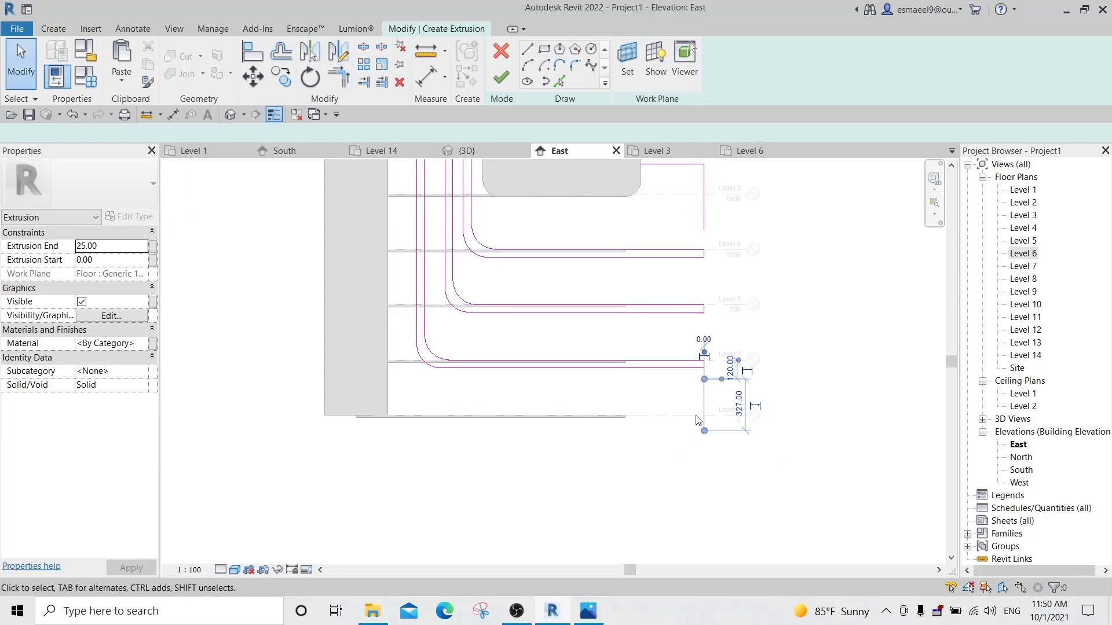
{"action": "middle_click_drag", "start_coordinate": [715, 386], "coordinate": [713, 413]}
{"action": "scroll", "coordinate": [666, 309], "scroll_direction": "down", "scroll_amount": 3}
{"action": "middle_click_drag", "start_coordinate": [618, 280], "coordinate": [472, 524]}
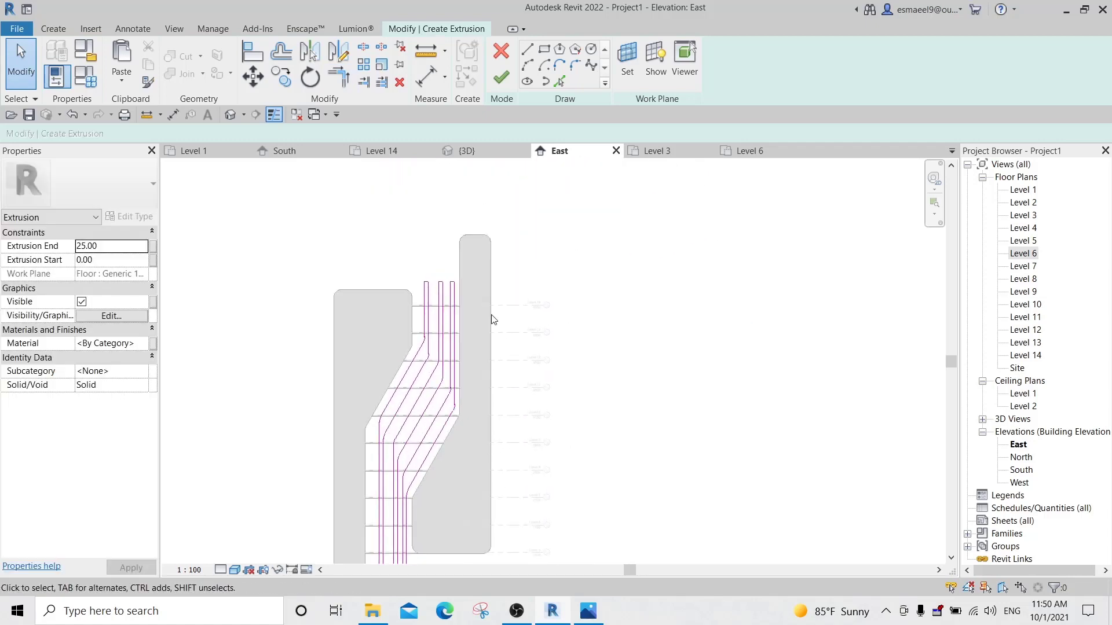
Finish the band extrusion sketch and show the three bands in the default 3D view.
{"action": "left_click", "coordinate": [505, 77]}
{"action": "key", "text": "3"}
{"action": "key", "text": "d"}
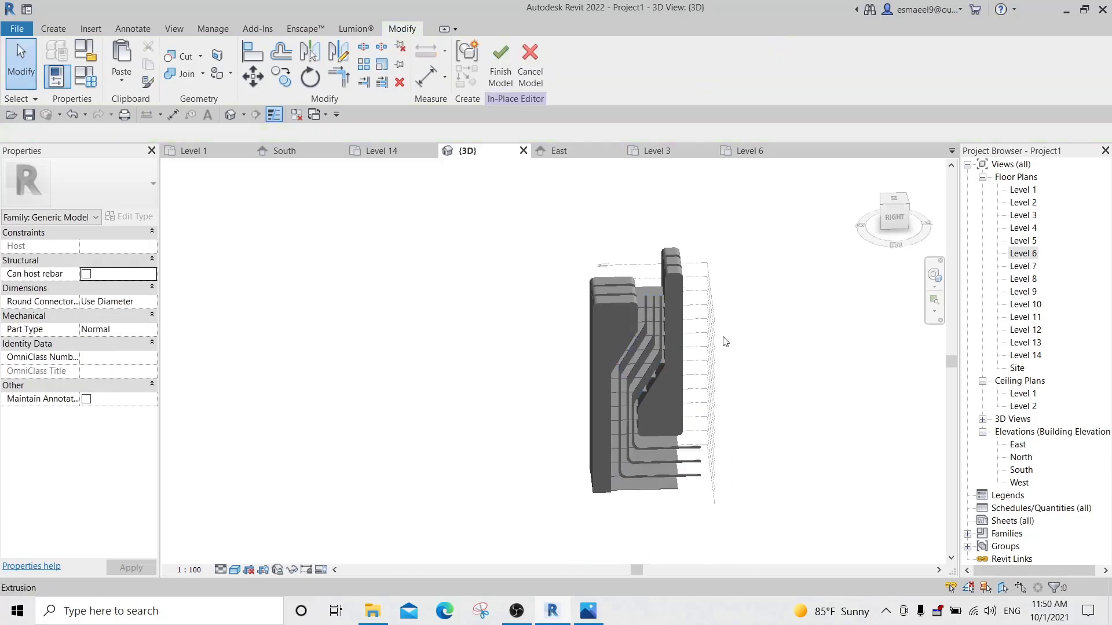
{"action": "middle_click_drag", "start_coordinate": [725, 341], "coordinate": [660, 275], "text": "shift"}
{"action": "scroll", "coordinate": [660, 275], "scroll_direction": "up", "scroll_amount": 5}
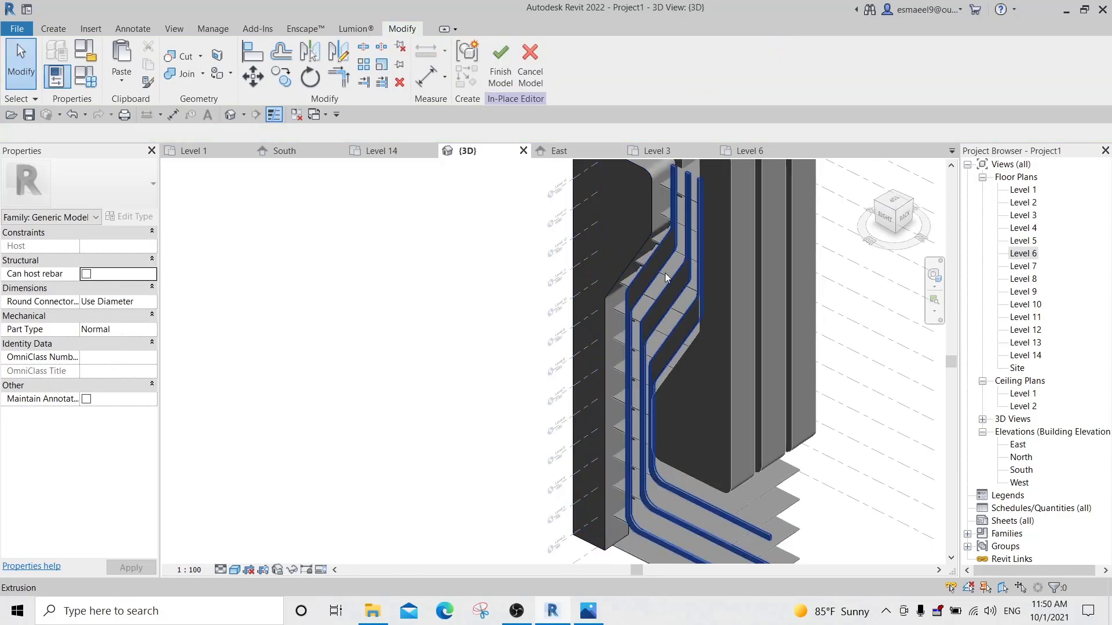
Create a new material with shading color RGB 62 62 62 and assign it to the band extrusion.
{"action": "left_click", "coordinate": [665, 273]}
{"action": "left_click", "coordinate": [141, 343]}
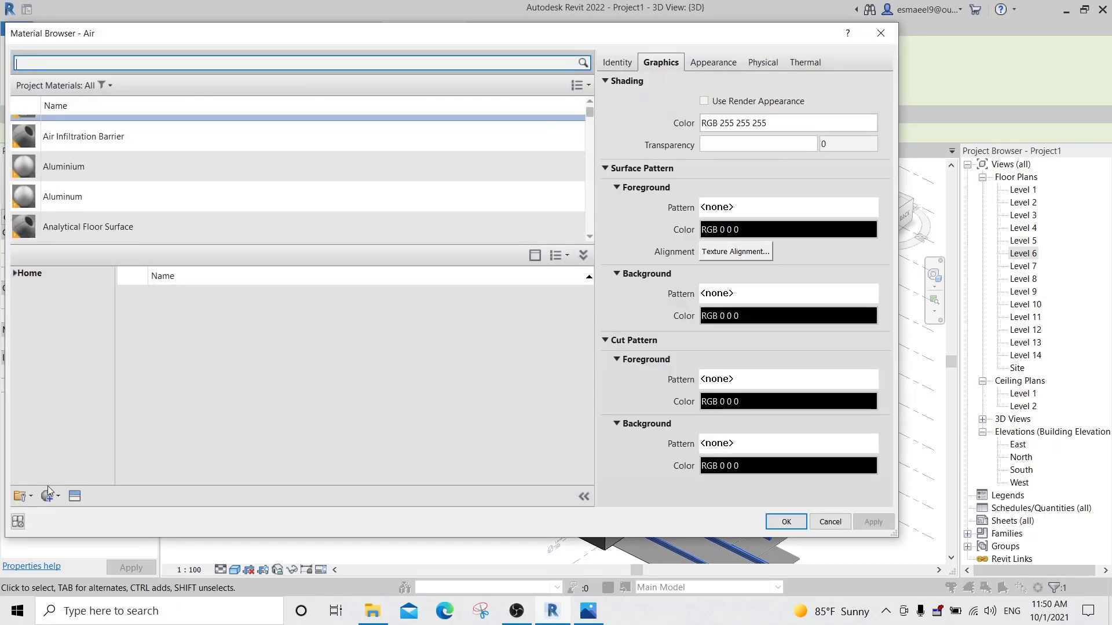
{"action": "left_click", "coordinate": [47, 493]}
{"action": "left_click", "coordinate": [82, 515]}
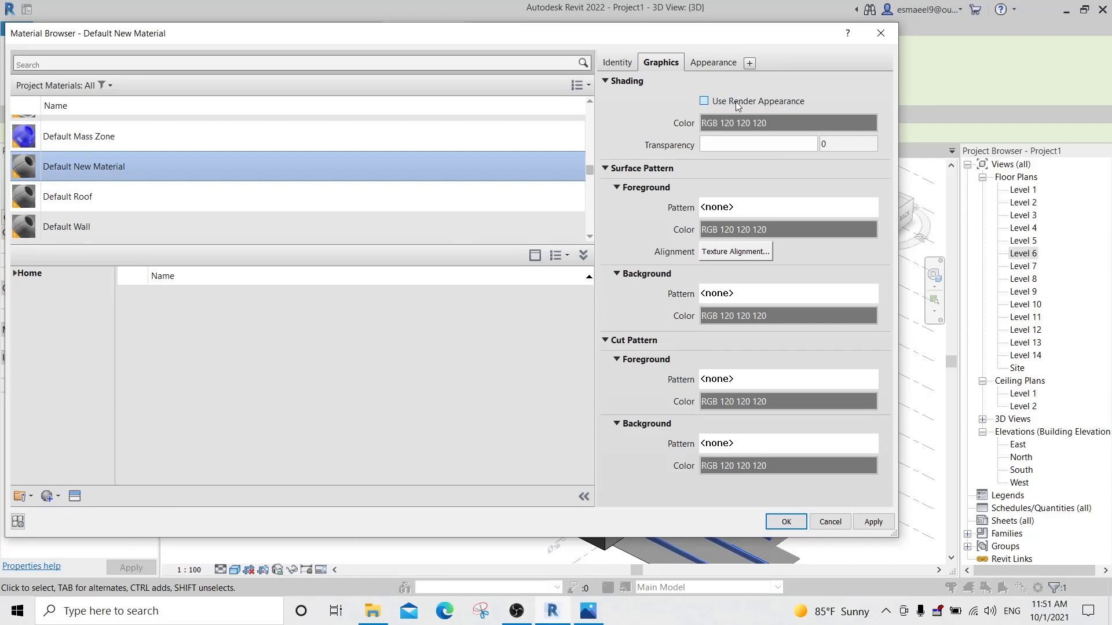
{"action": "left_click", "coordinate": [714, 121]}
{"action": "left_click", "coordinate": [603, 275]}
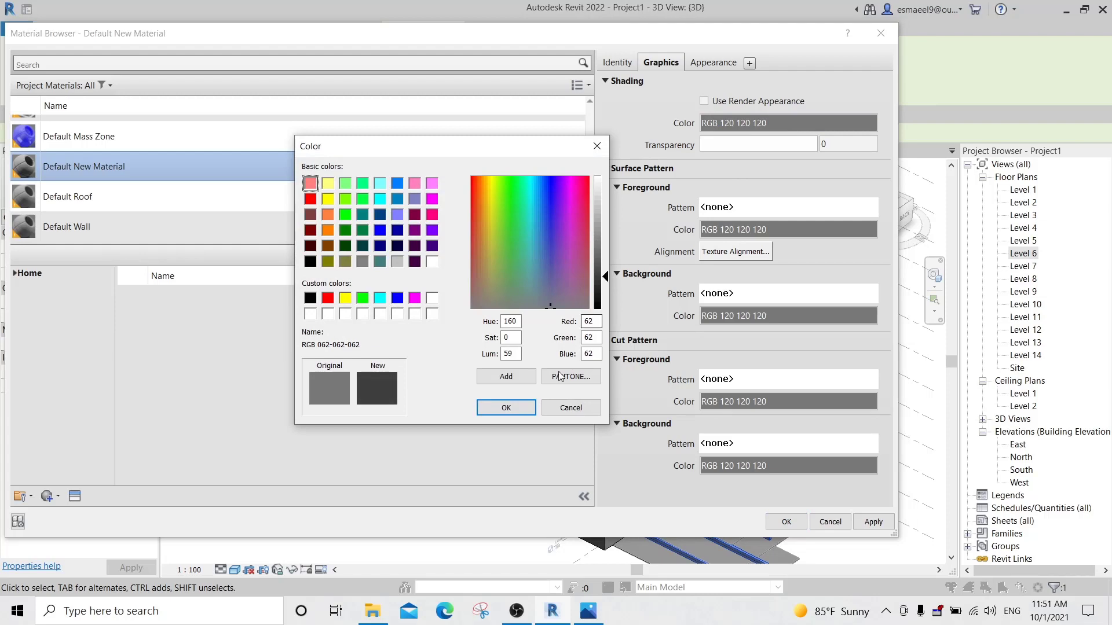
{"action": "left_click", "coordinate": [518, 412]}
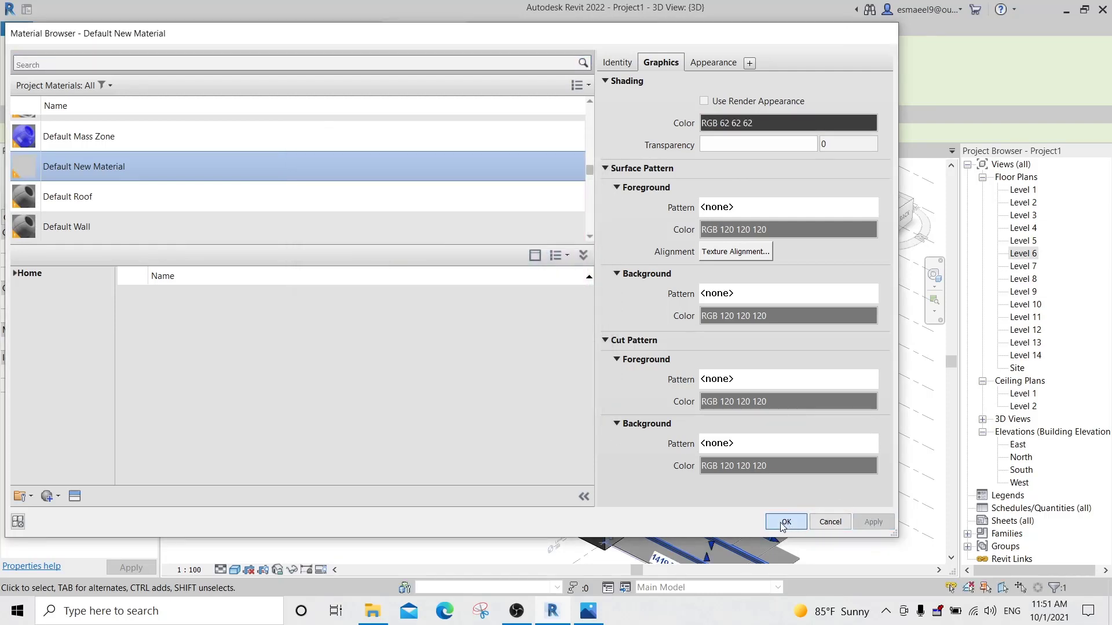
{"action": "left_click", "coordinate": [786, 521]}
{"action": "left_click", "coordinate": [541, 397]}
Create a second new material with shading color RGB 225 225 225 and assign it to the lower tower's front slab.
{"action": "scroll", "coordinate": [541, 397], "scroll_direction": "down", "scroll_amount": 3}
{"action": "middle_click_drag", "start_coordinate": [541, 398], "coordinate": [730, 382], "text": "shift"}
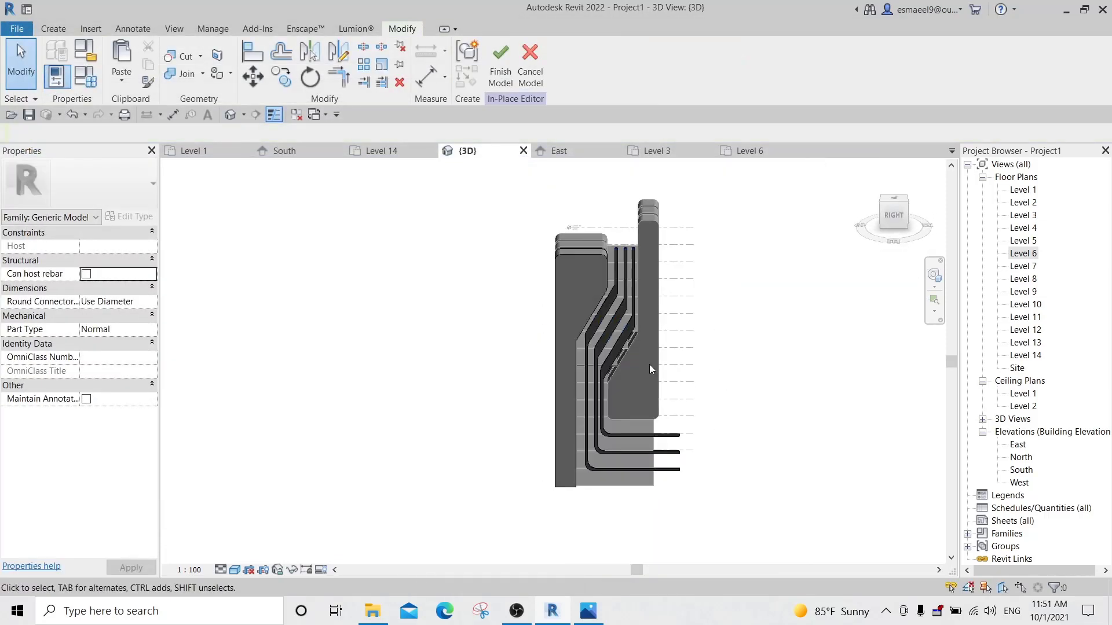
{"action": "left_click", "coordinate": [593, 260]}
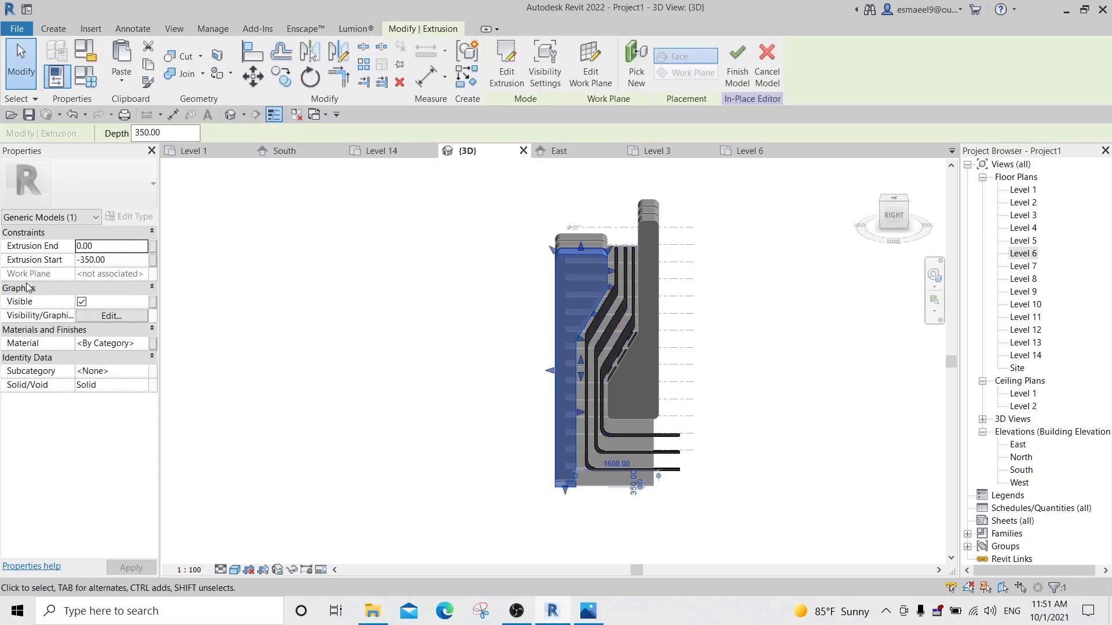
{"action": "left_click", "coordinate": [148, 346]}
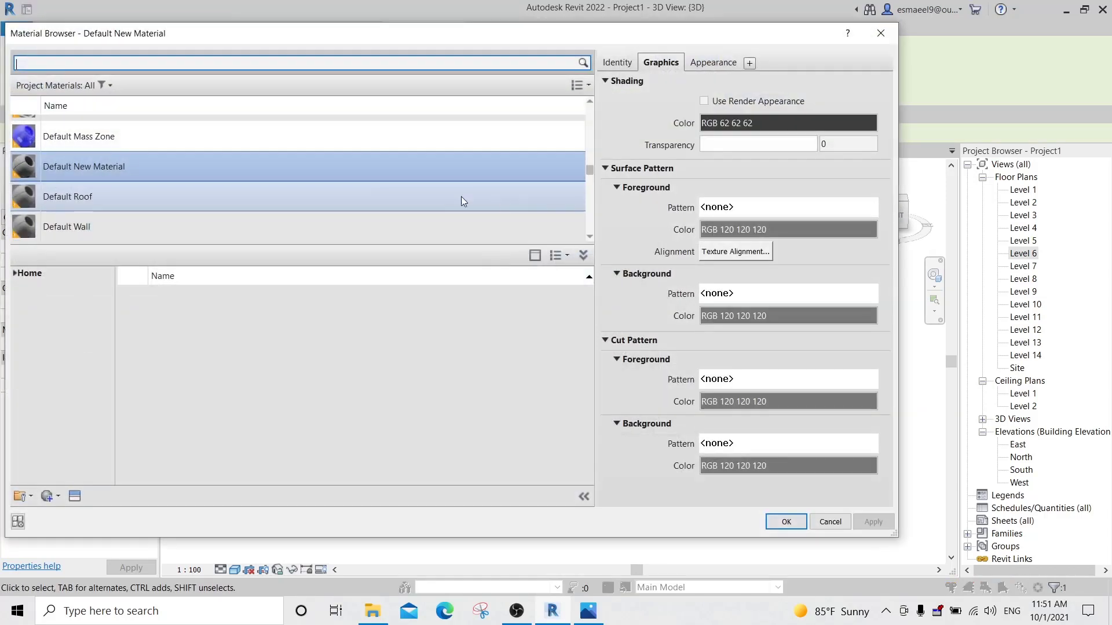
{"action": "left_click", "coordinate": [51, 497]}
{"action": "left_click", "coordinate": [87, 515]}
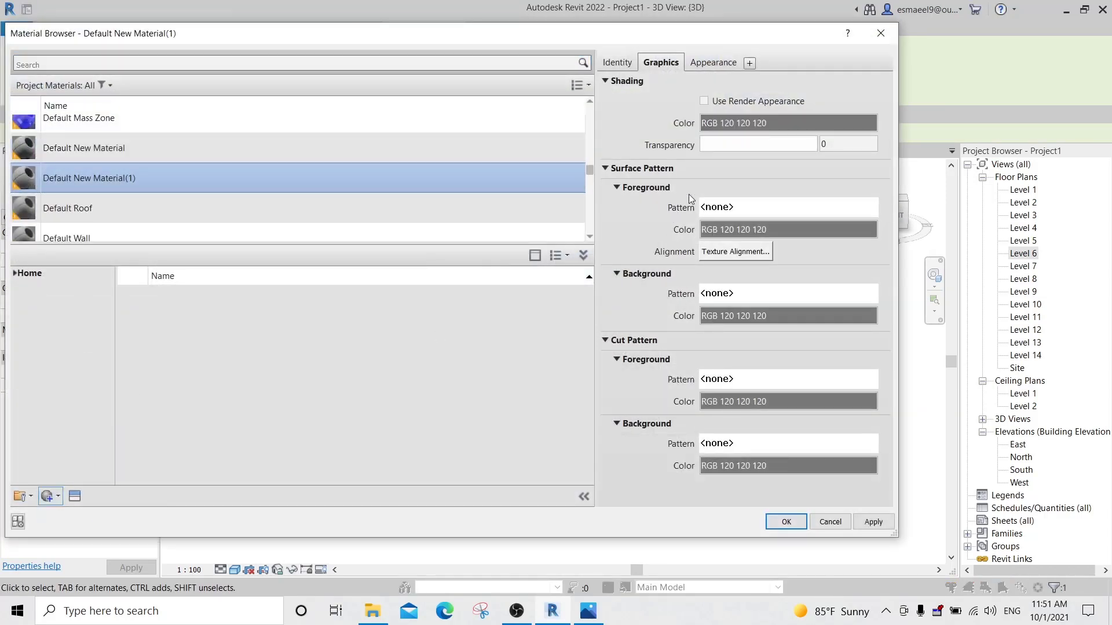
{"action": "left_click", "coordinate": [729, 124]}
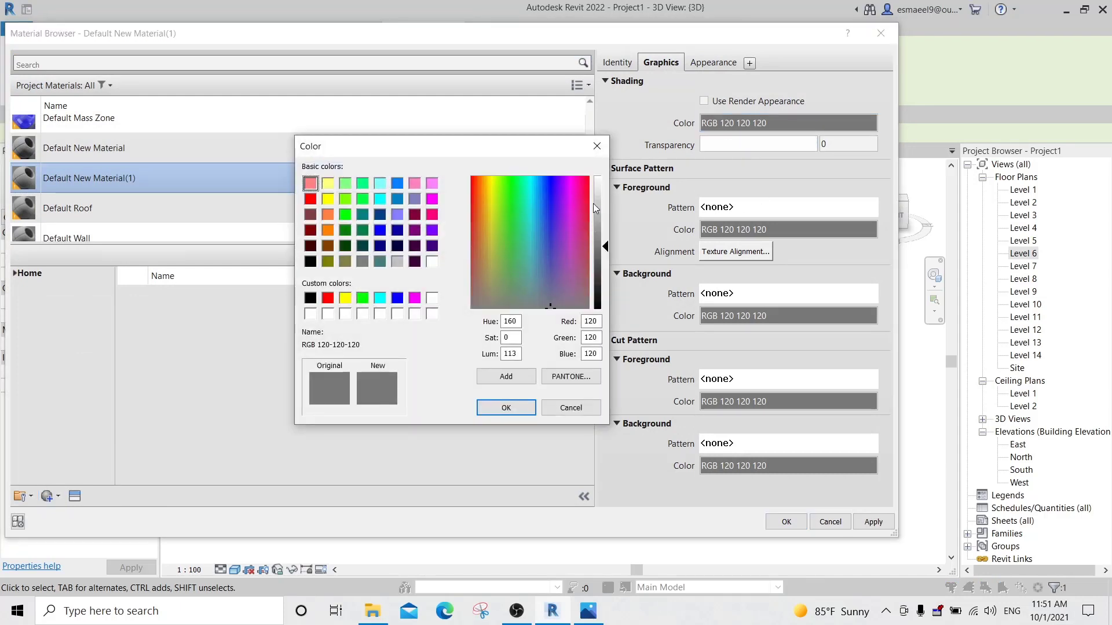
{"action": "left_click_drag", "start_coordinate": [604, 219], "coordinate": [604, 192]}
{"action": "left_click", "coordinate": [505, 408]}
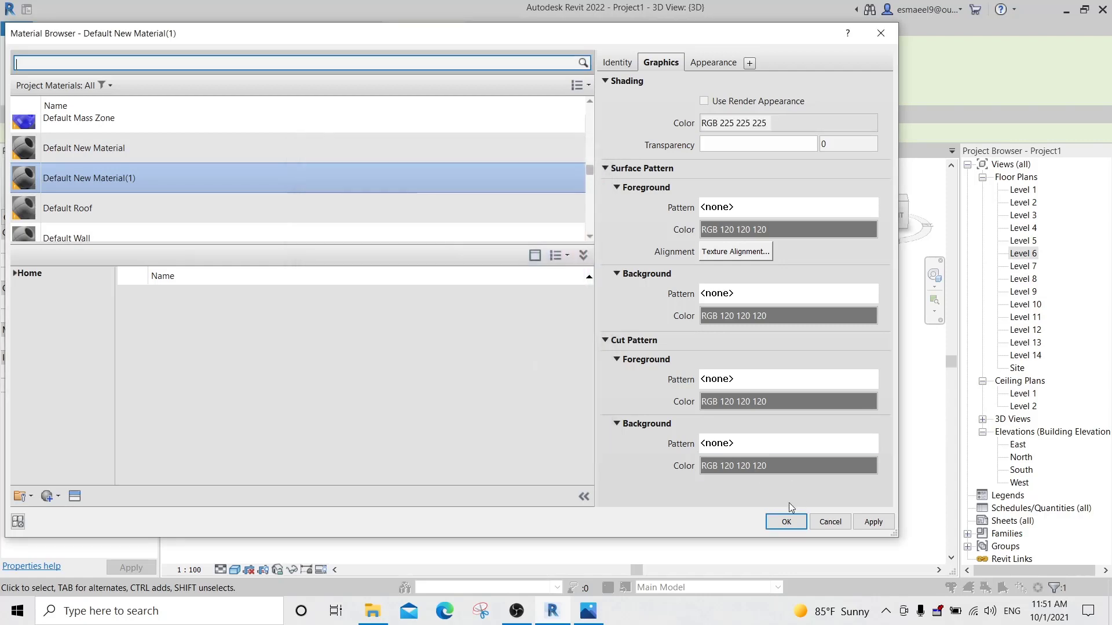
{"action": "left_click", "coordinate": [789, 518]}
Check the material assigned to the lower tower's front slab.
{"action": "middle_click_drag", "start_coordinate": [791, 463], "coordinate": [704, 480], "text": "shift"}
{"action": "left_click", "coordinate": [578, 279]}
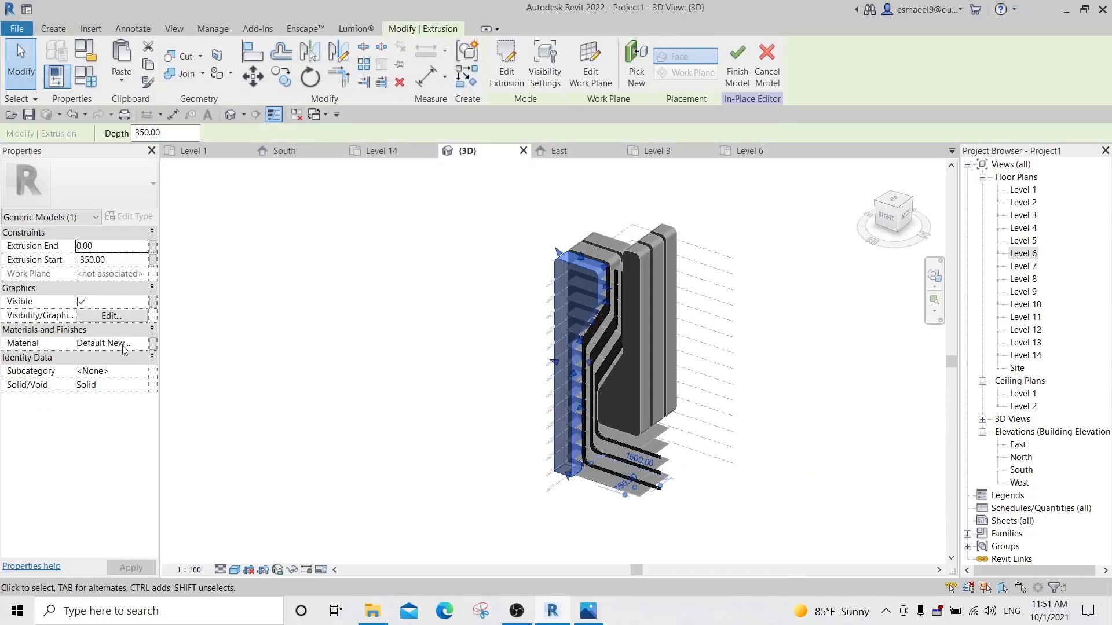
{"action": "left_click", "coordinate": [145, 346]}
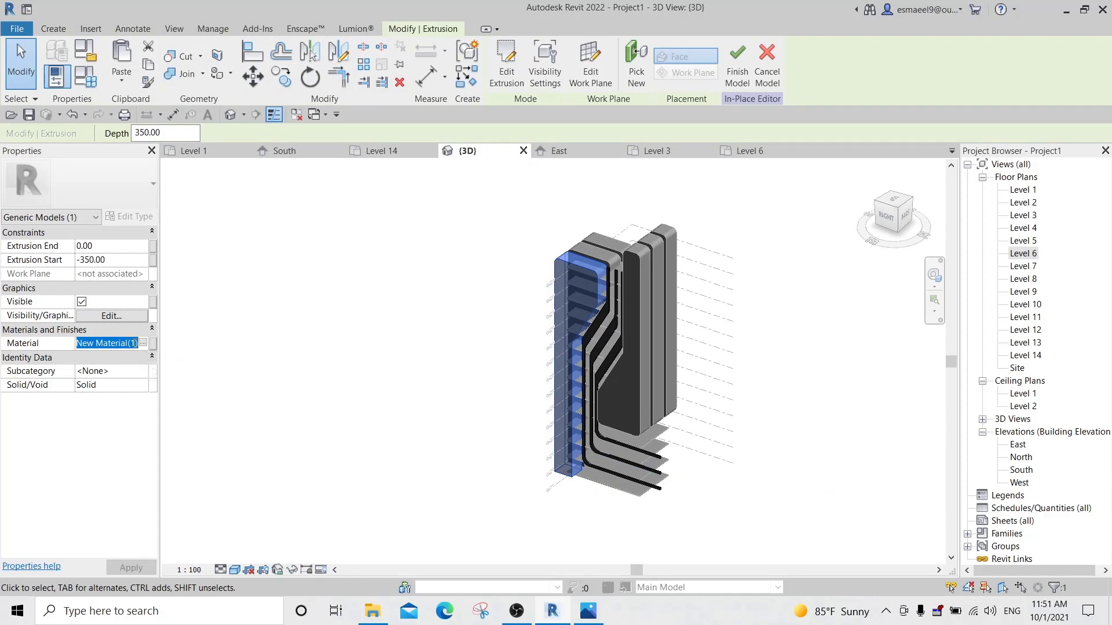
{"action": "left_click", "coordinate": [524, 319]}
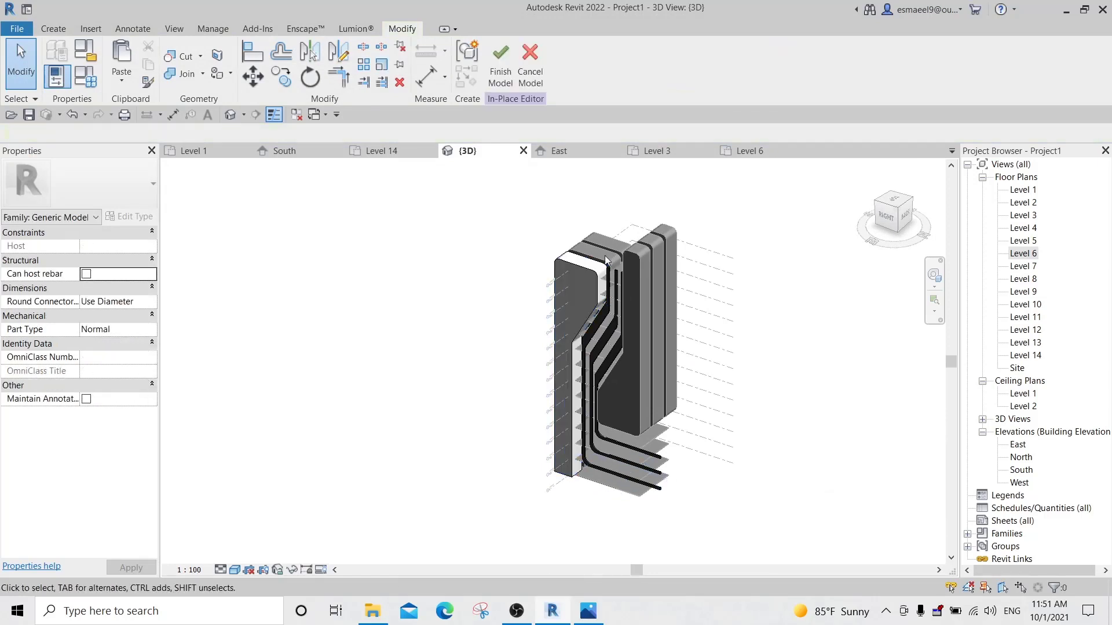
Finish the in-place model containing the bands and the lower tower's front slab.
{"action": "middle_click_drag", "start_coordinate": [565, 347], "coordinate": [535, 102], "text": "shift"}
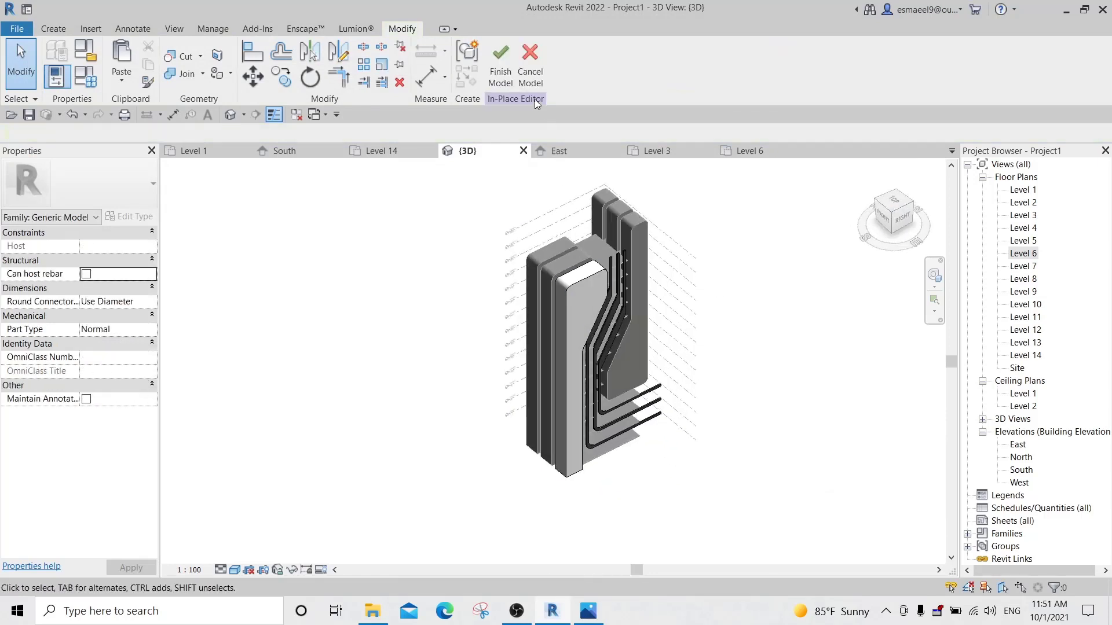
{"action": "left_click", "coordinate": [568, 275]}
{"action": "left_click", "coordinate": [735, 69]}
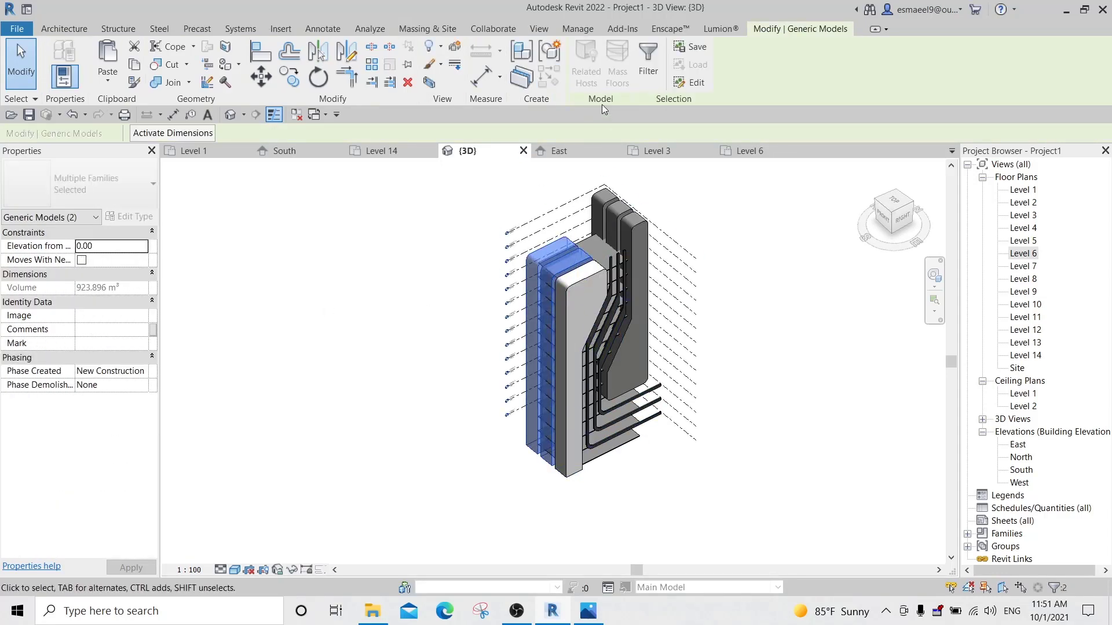
Edit the lower tower's middle slab in place, assign it Default New Material(1), and finish the model.
{"action": "key", "text": "Escape"}
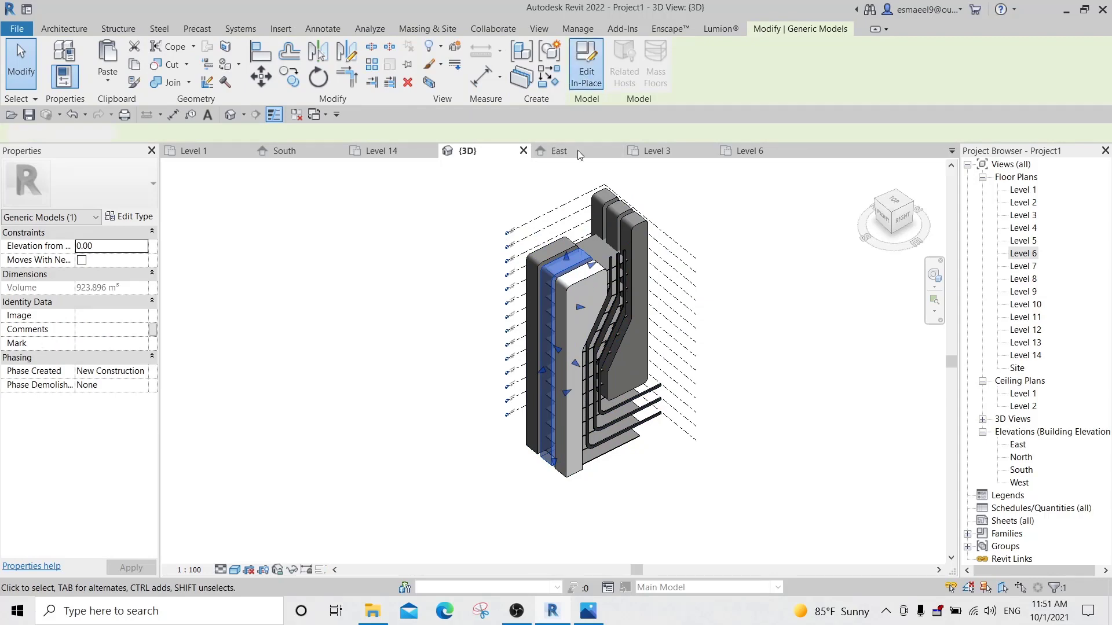
{"action": "left_click", "coordinate": [553, 279]}
{"action": "left_click", "coordinate": [141, 343]}
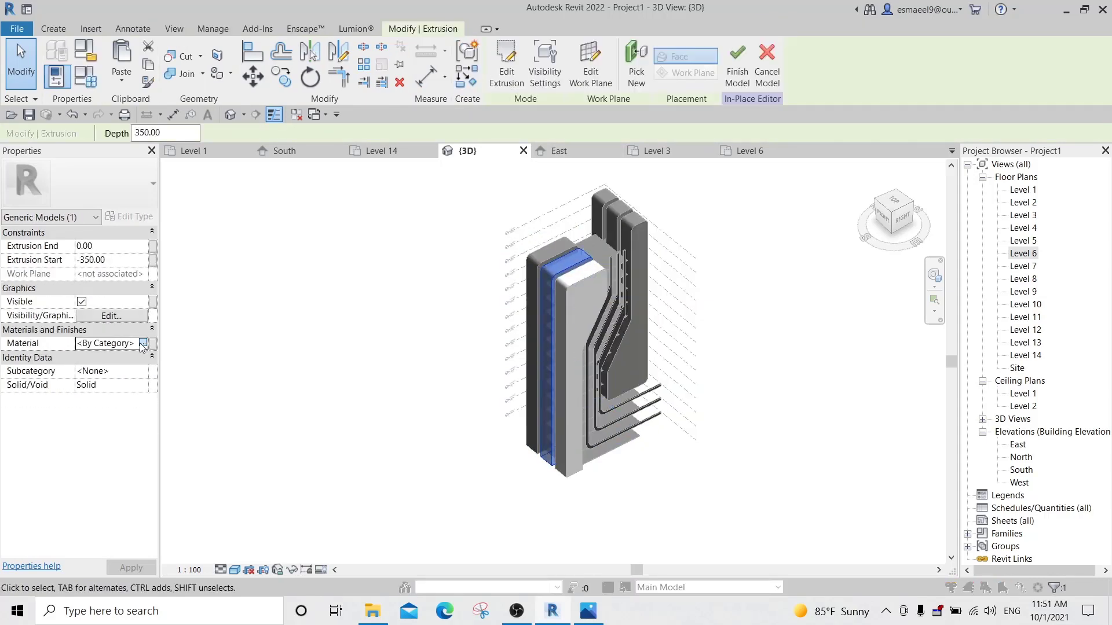
{"action": "left_click", "coordinate": [142, 344]}
{"action": "double_click", "coordinate": [129, 173]}
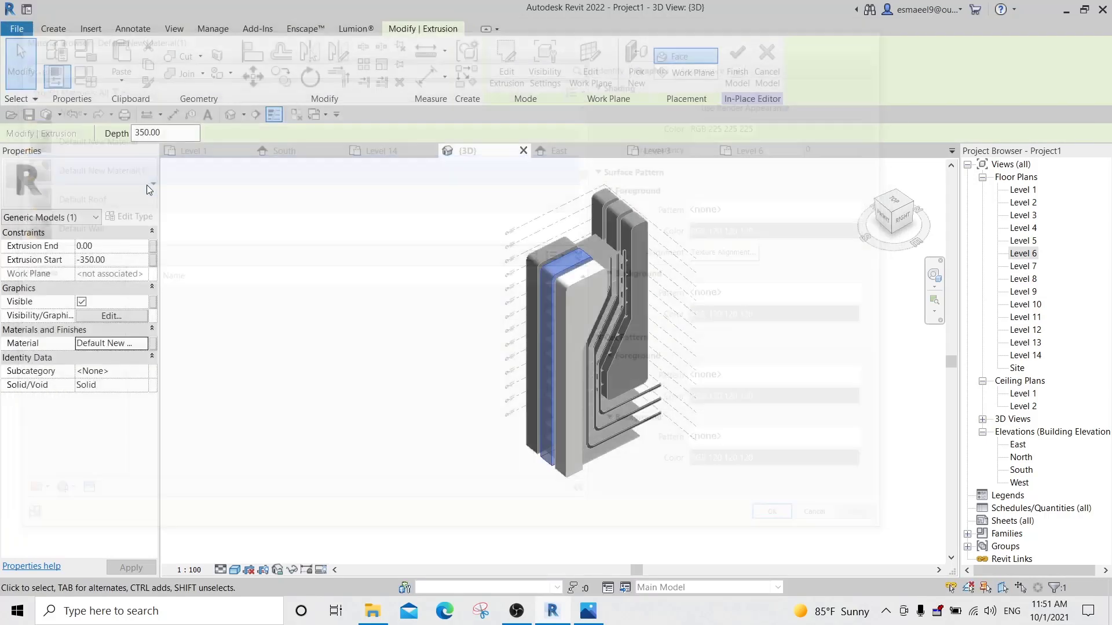
{"action": "left_click", "coordinate": [423, 436]}
{"action": "left_click", "coordinate": [501, 64]}
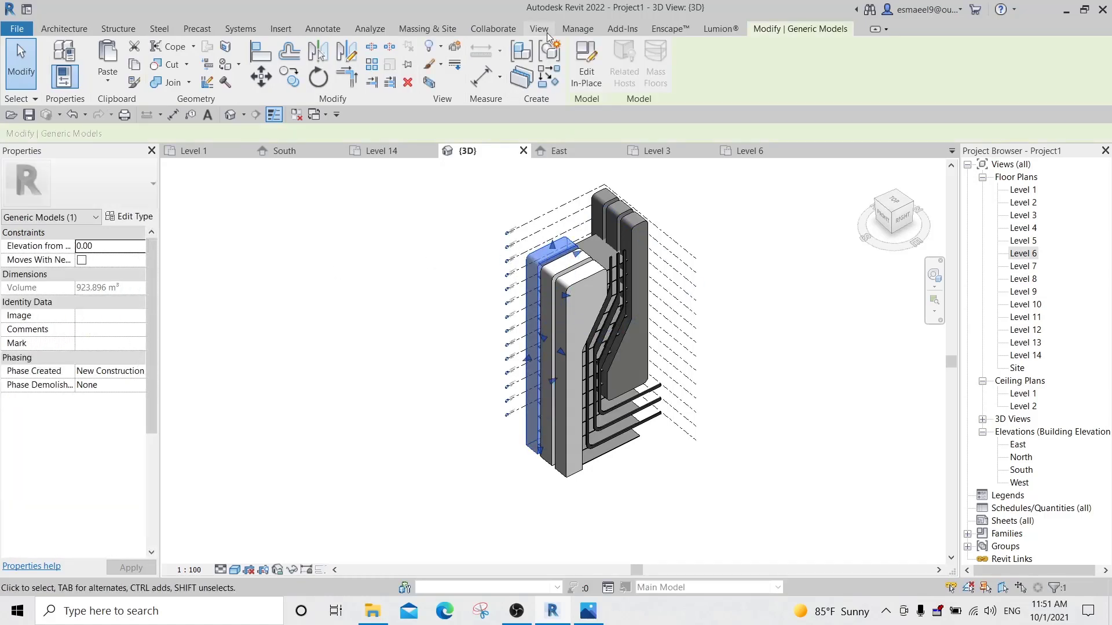
Edit the lower tower's rear slab in place, assign it Default New Material(1), and finish the model.
{"action": "left_click", "coordinate": [532, 263]}
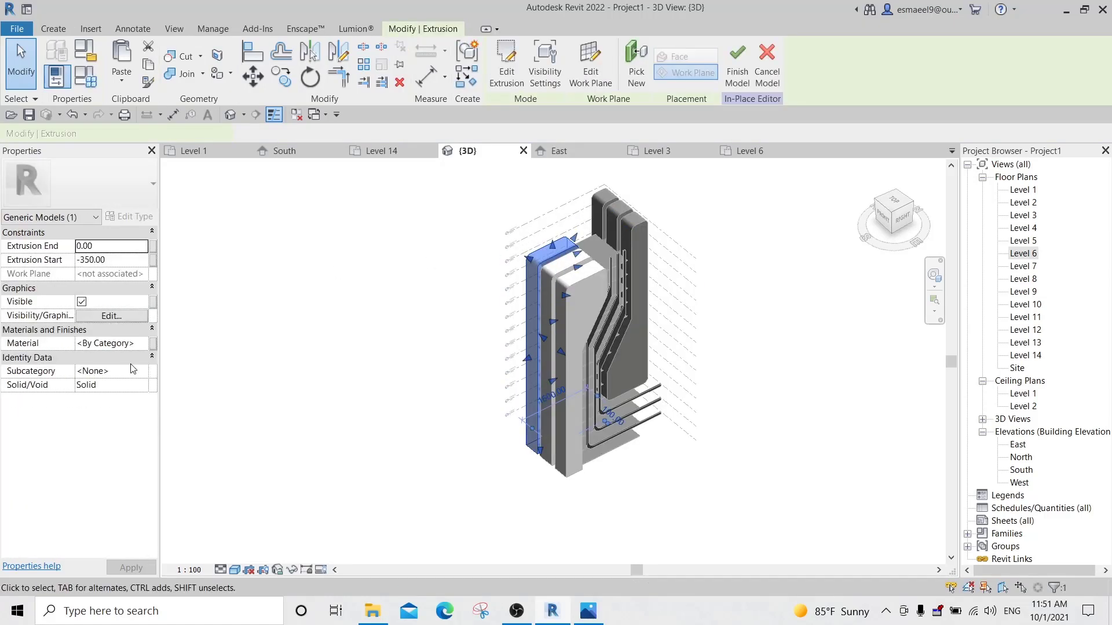
{"action": "left_click", "coordinate": [143, 343]}
{"action": "left_click", "coordinate": [143, 343]}
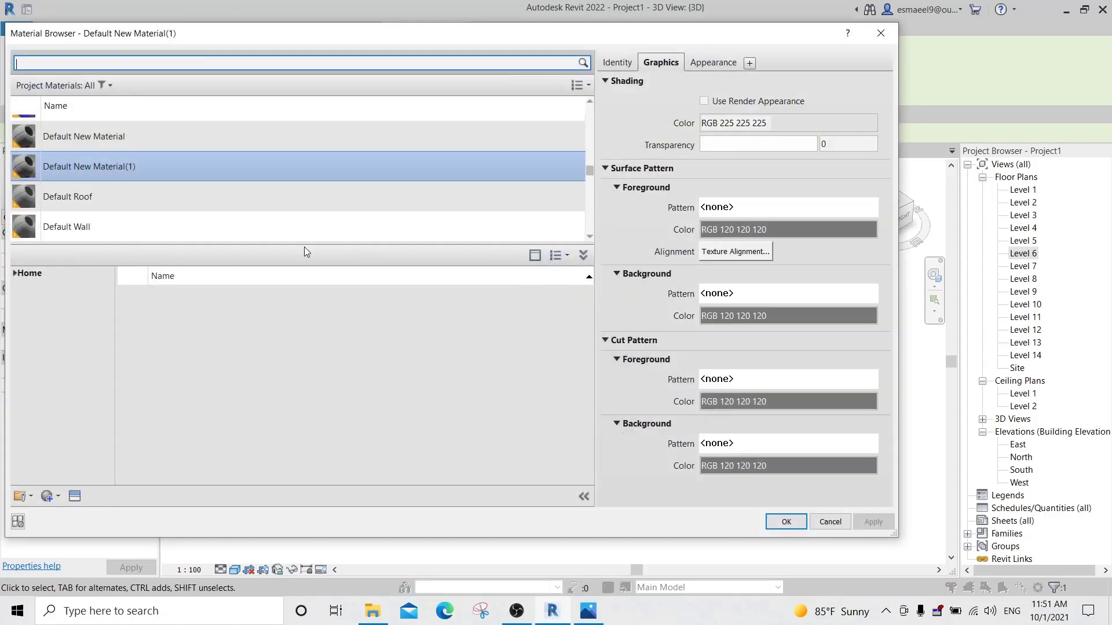
{"action": "double_click", "coordinate": [214, 175]}
{"action": "left_click", "coordinate": [485, 480]}
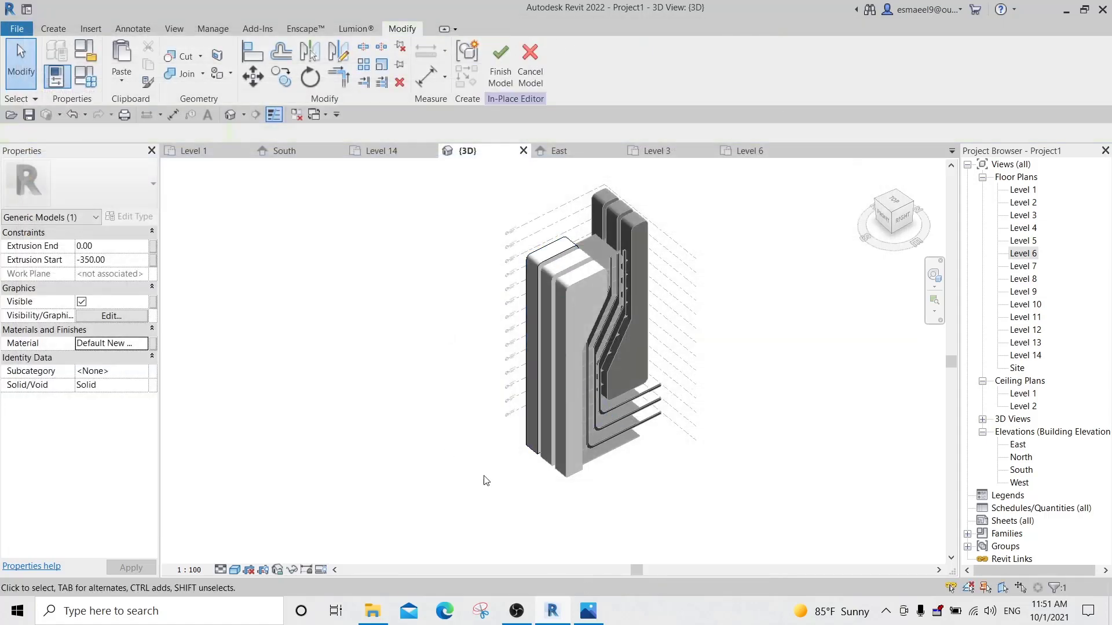
{"action": "left_click", "coordinate": [505, 74]}
Set the structure layer of the taller tower's New Thick wall type to Default New Material(1).
{"action": "left_click", "coordinate": [640, 229]}
{"action": "left_click", "coordinate": [121, 218]}
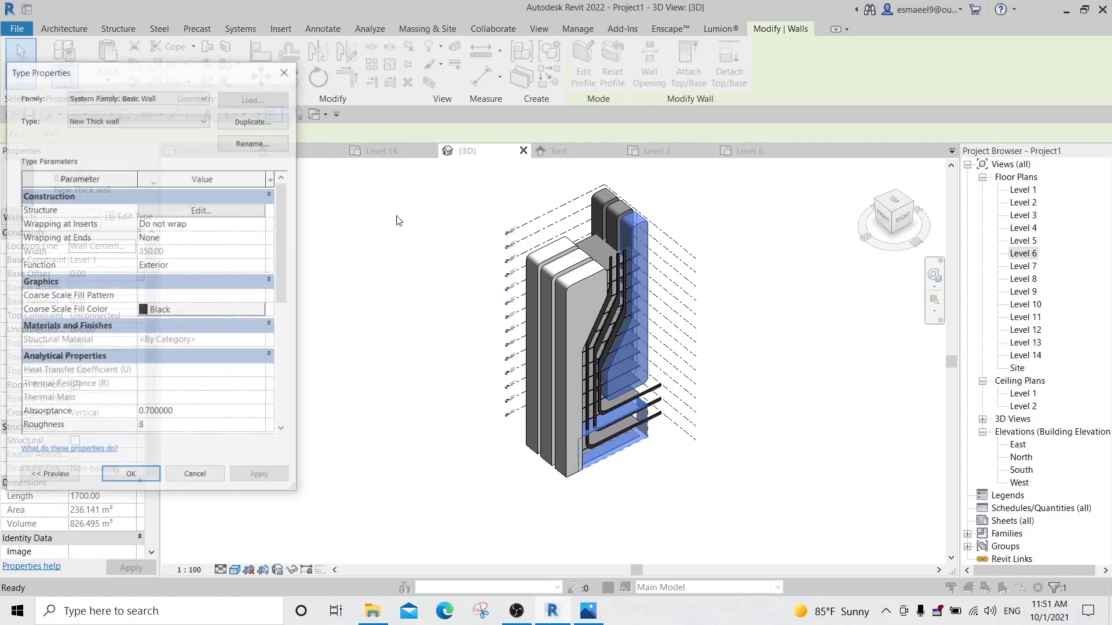
{"action": "left_click", "coordinate": [222, 212]}
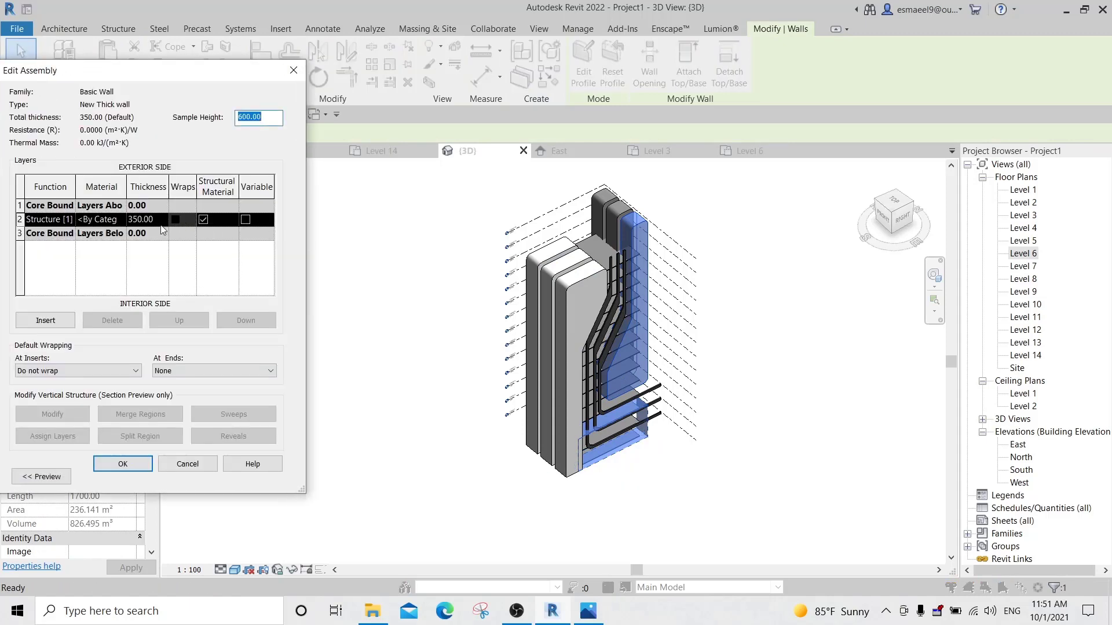
{"action": "double_click", "coordinate": [121, 223]}
{"action": "double_click", "coordinate": [111, 160]}
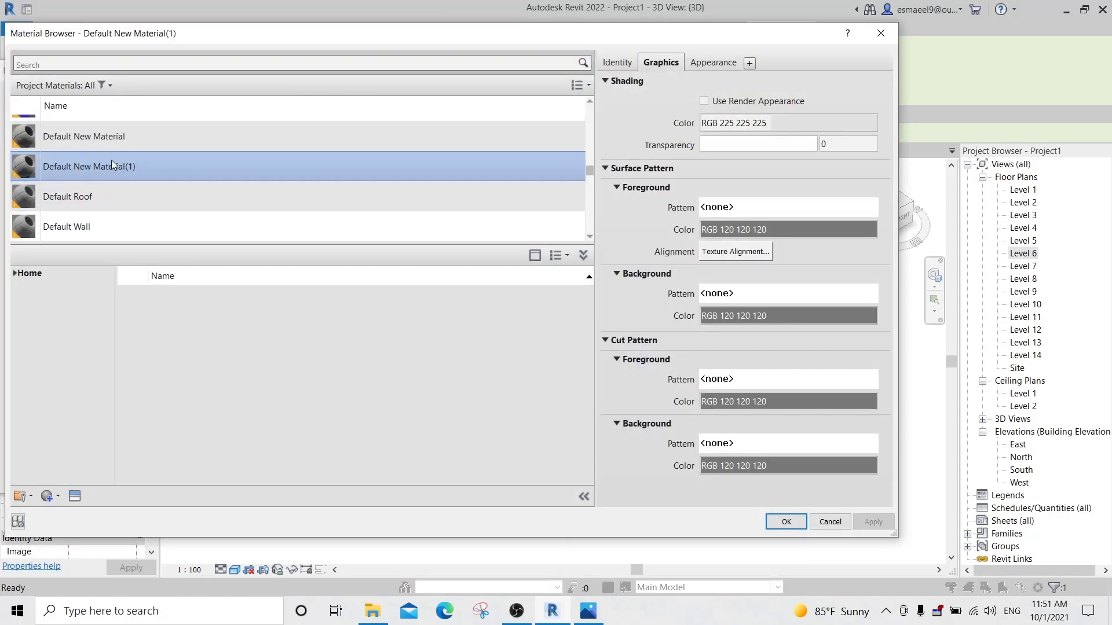
{"action": "left_click", "coordinate": [127, 465]}
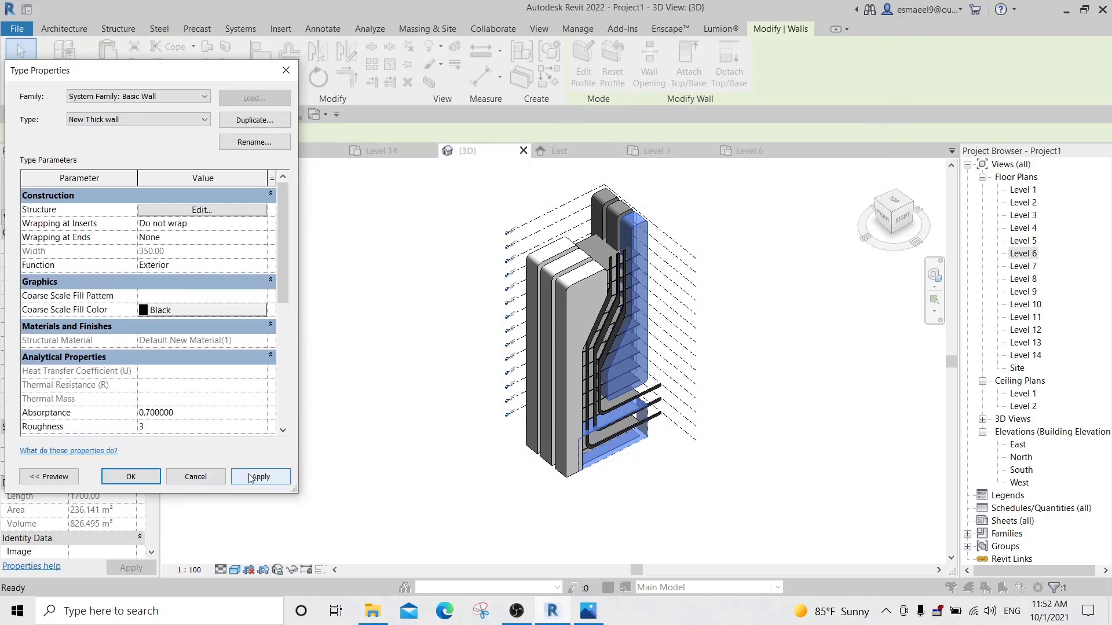
{"action": "left_click", "coordinate": [125, 475]}
{"action": "left_click", "coordinate": [733, 446]}
Edit the band model in place and set the bands' Extrusion End to 50.
{"action": "middle_click_drag", "start_coordinate": [733, 446], "coordinate": [553, 347], "text": "shift"}
{"action": "scroll", "coordinate": [717, 381], "scroll_direction": "up", "scroll_amount": 2}
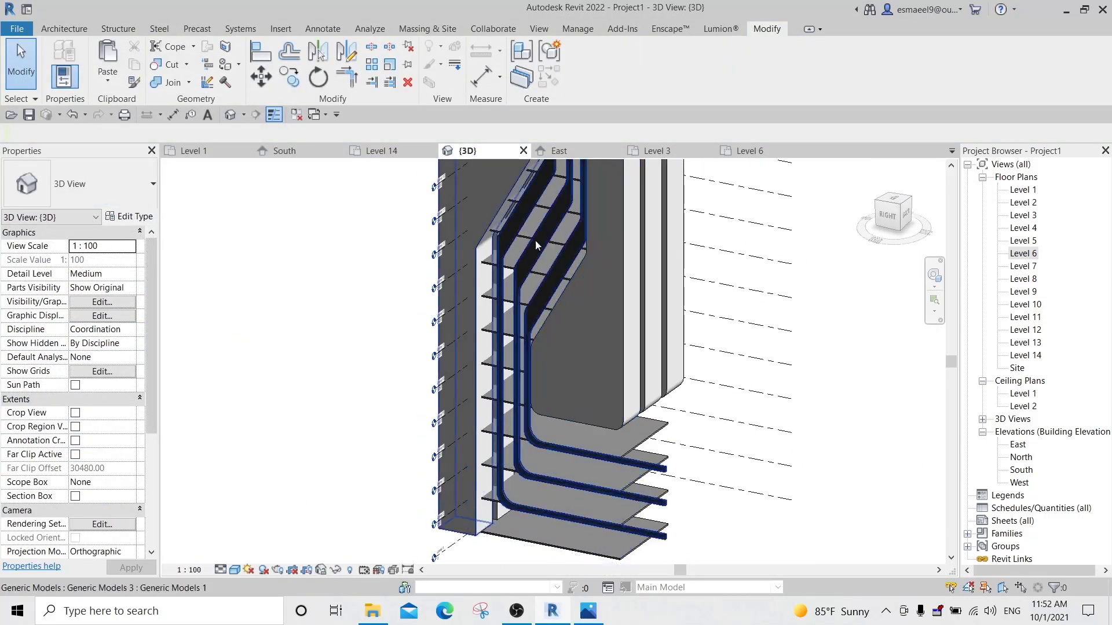
{"action": "scroll", "coordinate": [535, 249], "scroll_direction": "up", "scroll_amount": 2}
{"action": "left_click", "coordinate": [535, 249]}
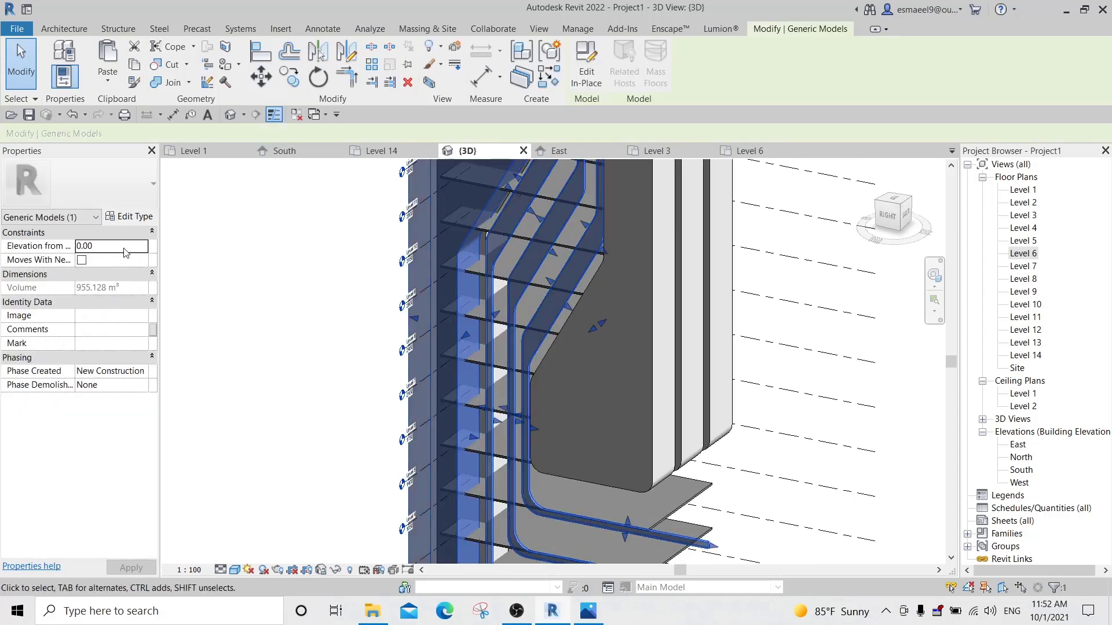
{"action": "left_click", "coordinate": [587, 63]}
{"action": "left_click", "coordinate": [568, 296]}
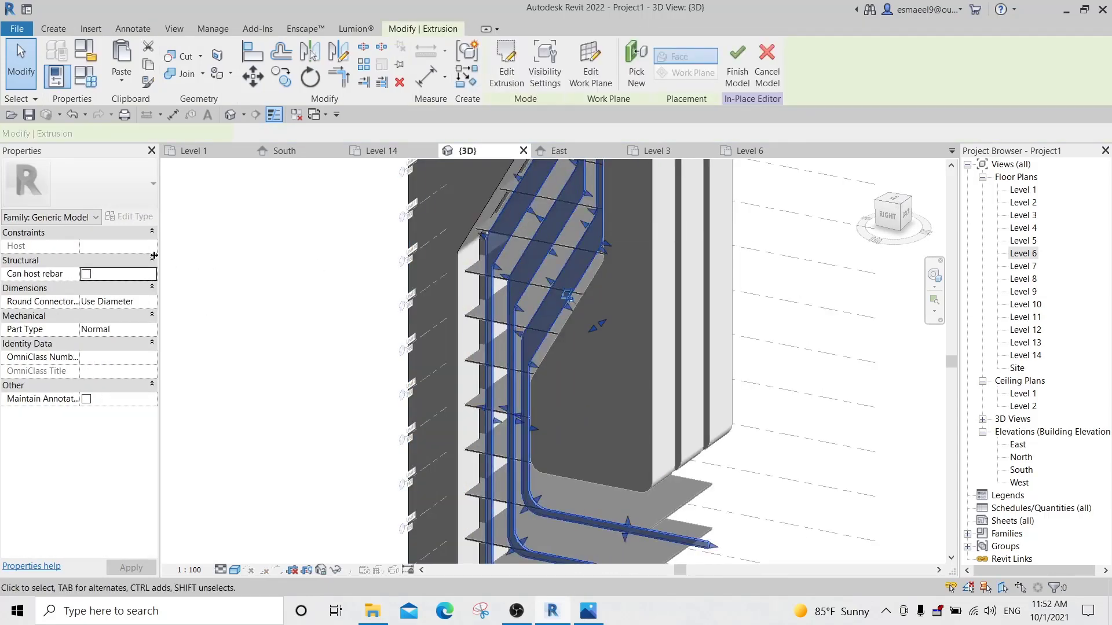
{"action": "left_click", "coordinate": [120, 245]}
{"action": "key", "text": "Return"}
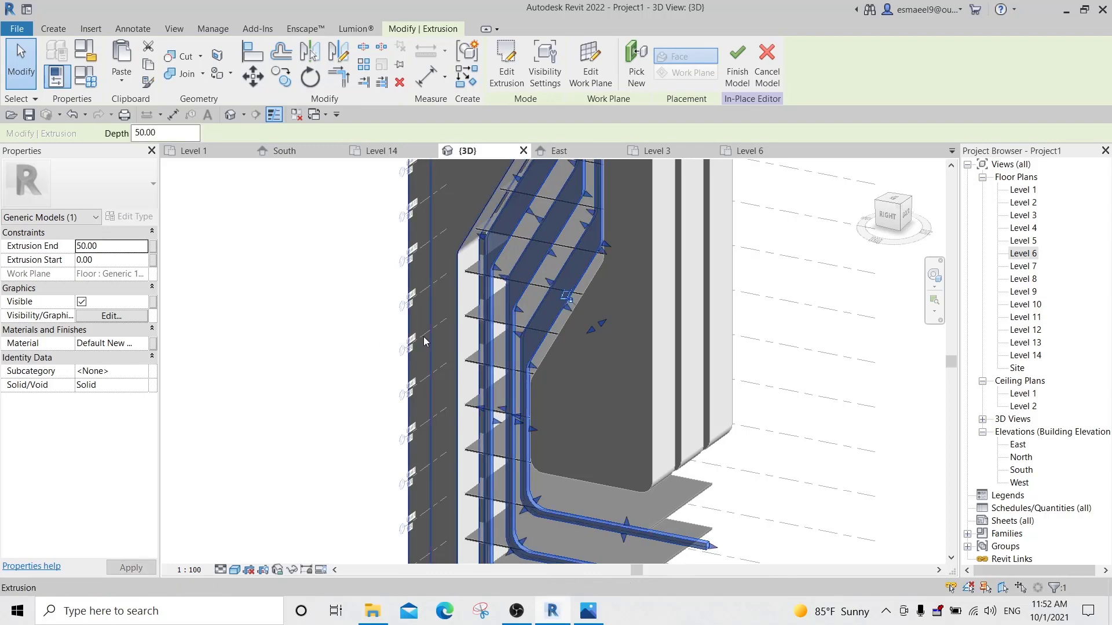
{"action": "left_click", "coordinate": [578, 363]}
Compare the horizontal band ends at the base with the reference image.
{"action": "scroll", "coordinate": [578, 363], "scroll_direction": "down", "scroll_amount": 2}
{"action": "mouse_move", "coordinate": [578, 362]}
{"action": "middle_mouse_down"}
{"action": "mouse_move", "coordinate": [526, 351]}
{"action": "mouse_move", "coordinate": [557, 345]}
{"action": "mouse_move", "coordinate": [560, 355]}
{"action": "middle_mouse_up"}
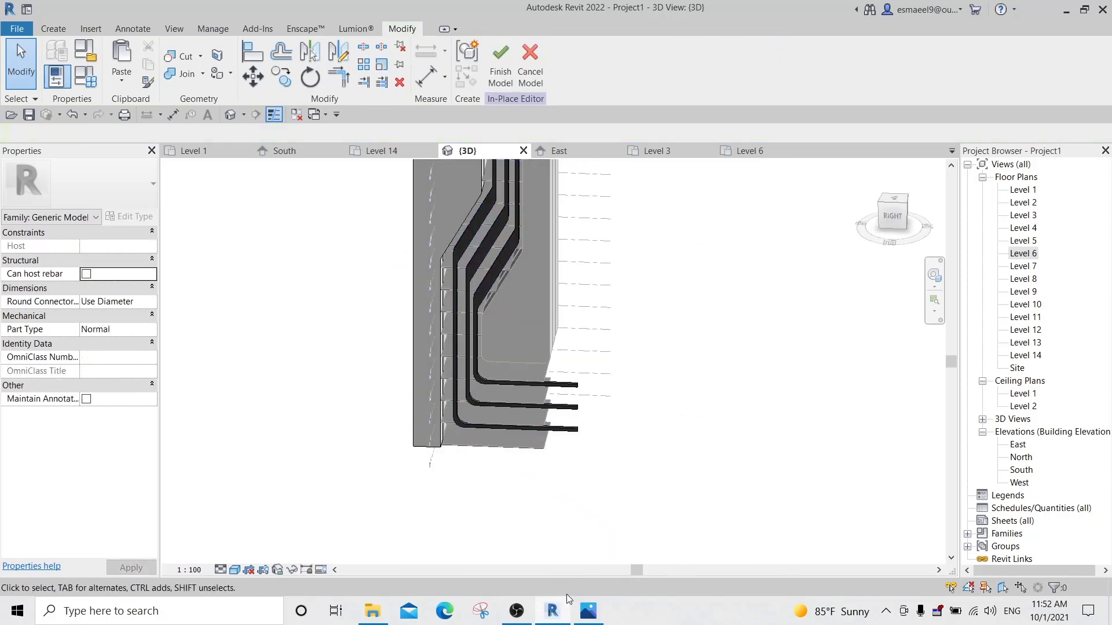
{"action": "left_click", "coordinate": [588, 611]}
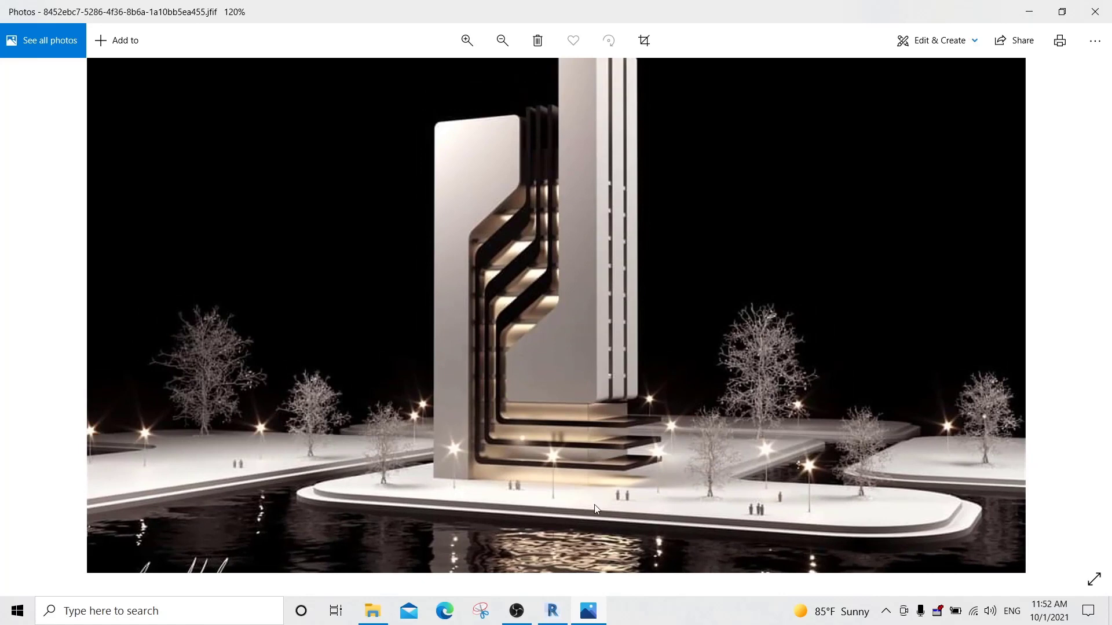
{"action": "left_click", "coordinate": [602, 604]}
{"action": "middle_click_drag", "start_coordinate": [655, 509], "coordinate": [397, 392], "text": "shift"}
{"action": "scroll", "coordinate": [353, 422], "scroll_direction": "up", "scroll_amount": 3}
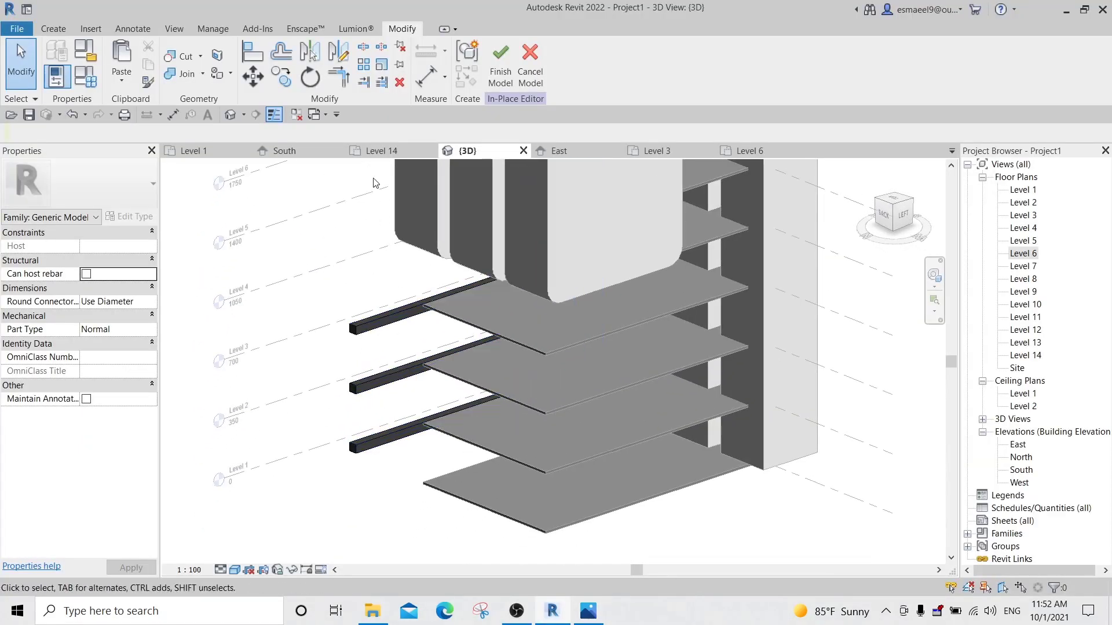
Start a new extrusion and set its work plane to the side face of the uppermost horizontal band at the base.
{"action": "left_click", "coordinate": [53, 28]}
{"action": "left_click", "coordinate": [120, 63]}
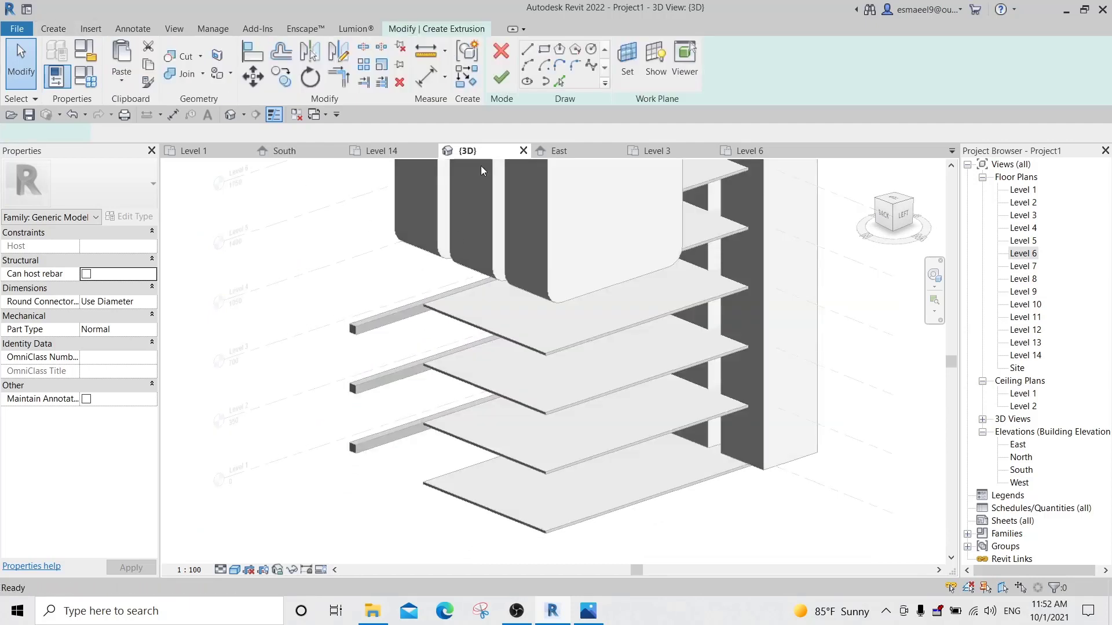
{"action": "left_click", "coordinate": [545, 50]}
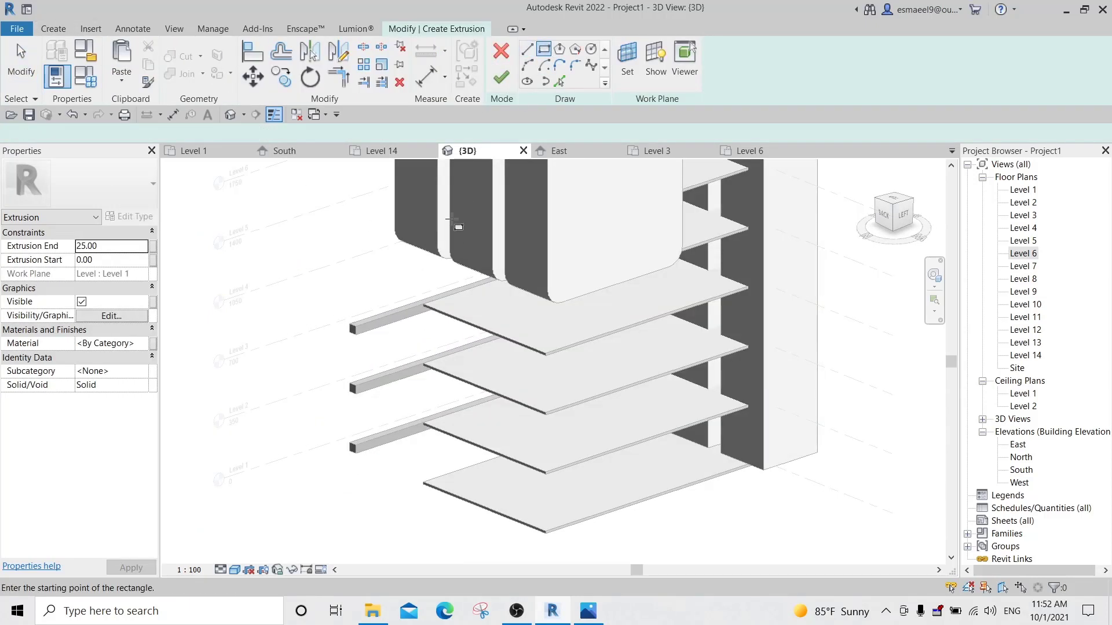
{"action": "left_click", "coordinate": [628, 58]}
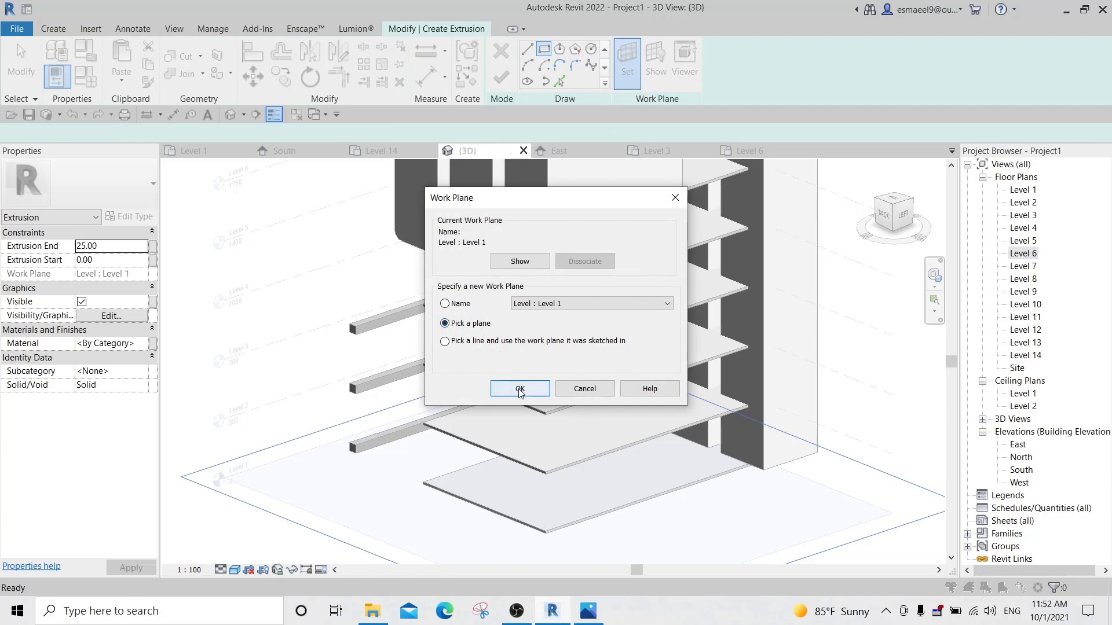
{"action": "left_click", "coordinate": [520, 391]}
{"action": "scroll", "coordinate": [368, 318], "scroll_direction": "up", "scroll_amount": 5}
{"action": "left_click", "coordinate": [305, 321]}
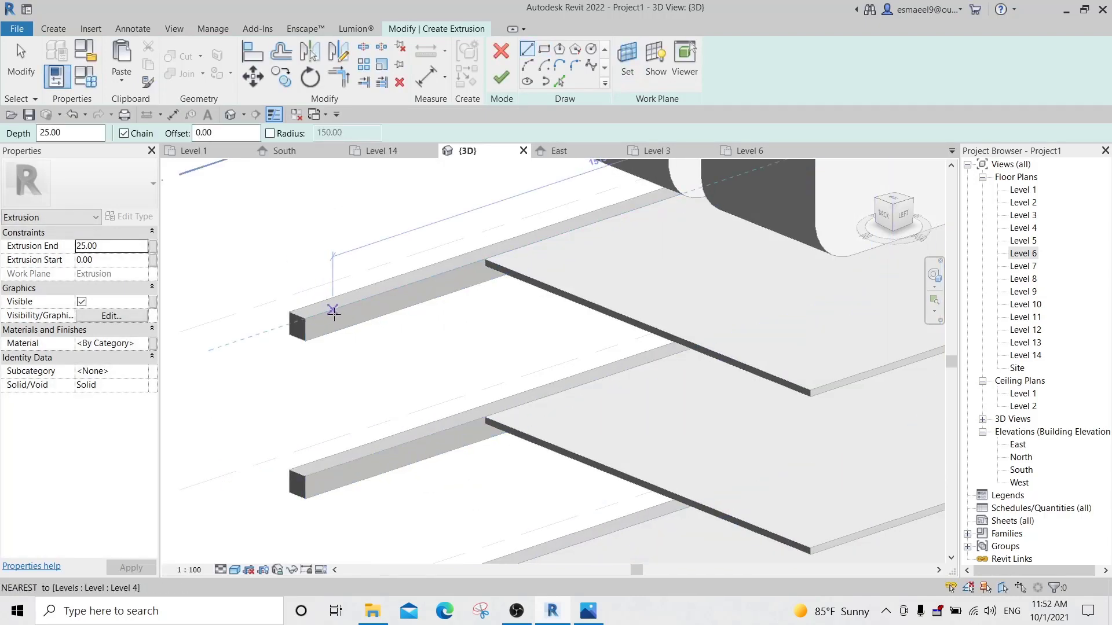
Sketch a rectangle over the end of the uppermost band's side face and narrow it to a 50 by 50 square.
{"action": "middle_click_drag", "start_coordinate": [330, 311], "coordinate": [475, 414]}
{"action": "scroll", "coordinate": [480, 418], "scroll_direction": "up", "scroll_amount": 3}
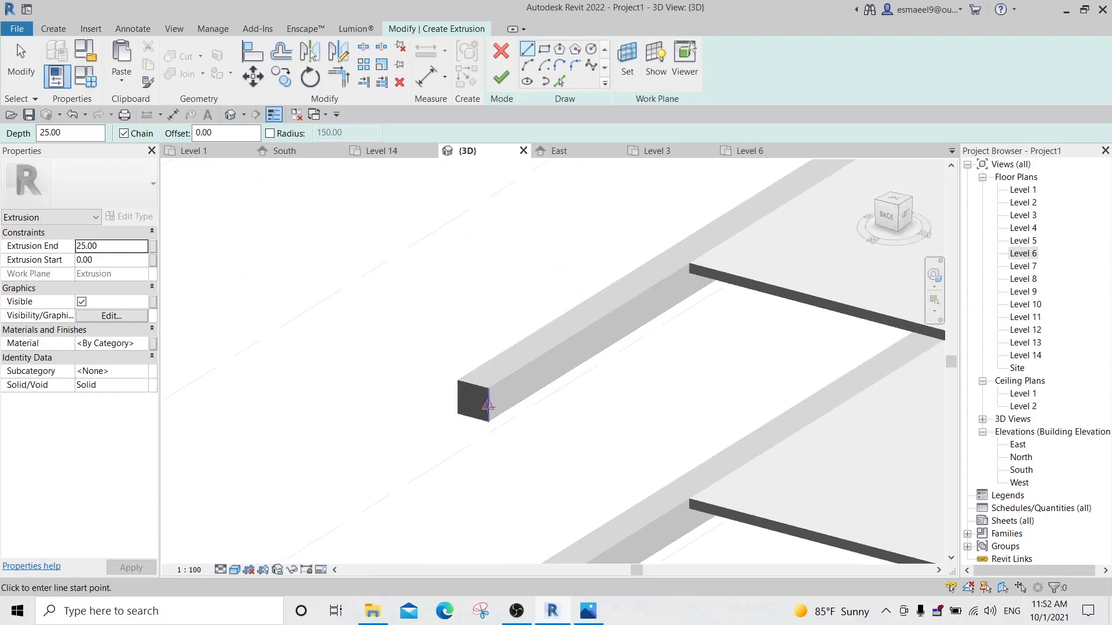
{"action": "left_click", "coordinate": [546, 51]}
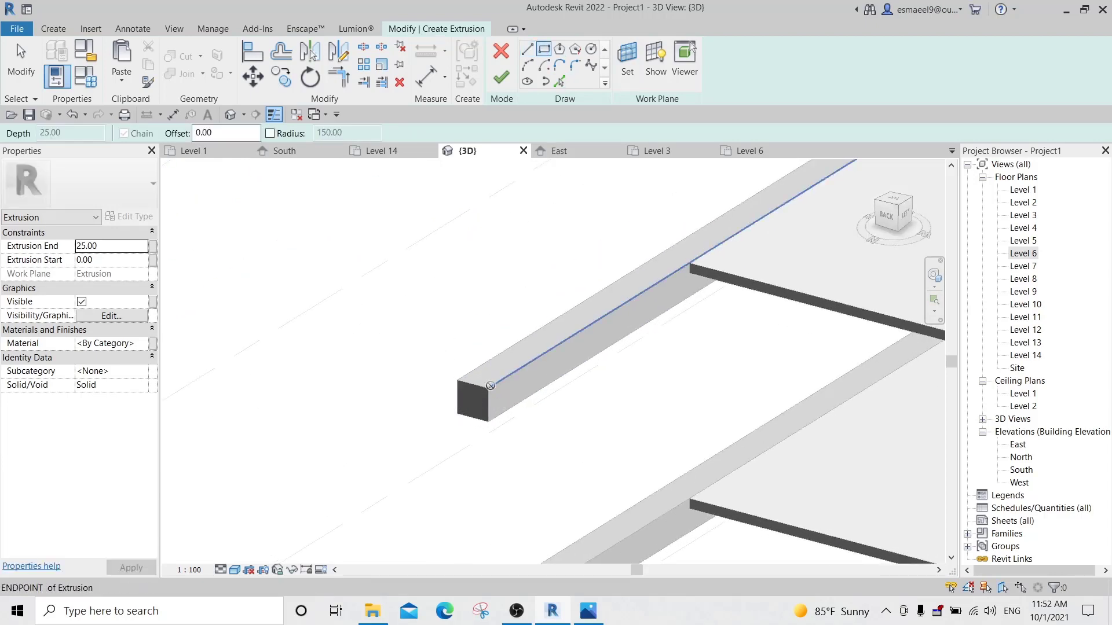
{"action": "left_click", "coordinate": [490, 386]}
{"action": "left_click", "coordinate": [526, 399]}
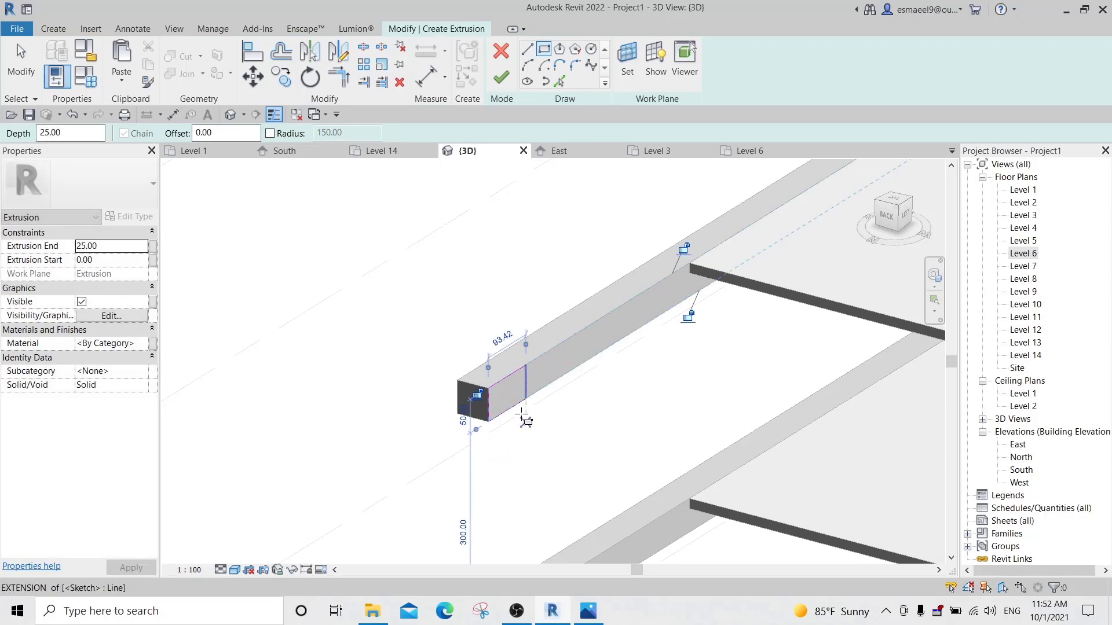
{"action": "key", "text": "Escape"}
{"action": "left_click", "coordinate": [526, 386]}
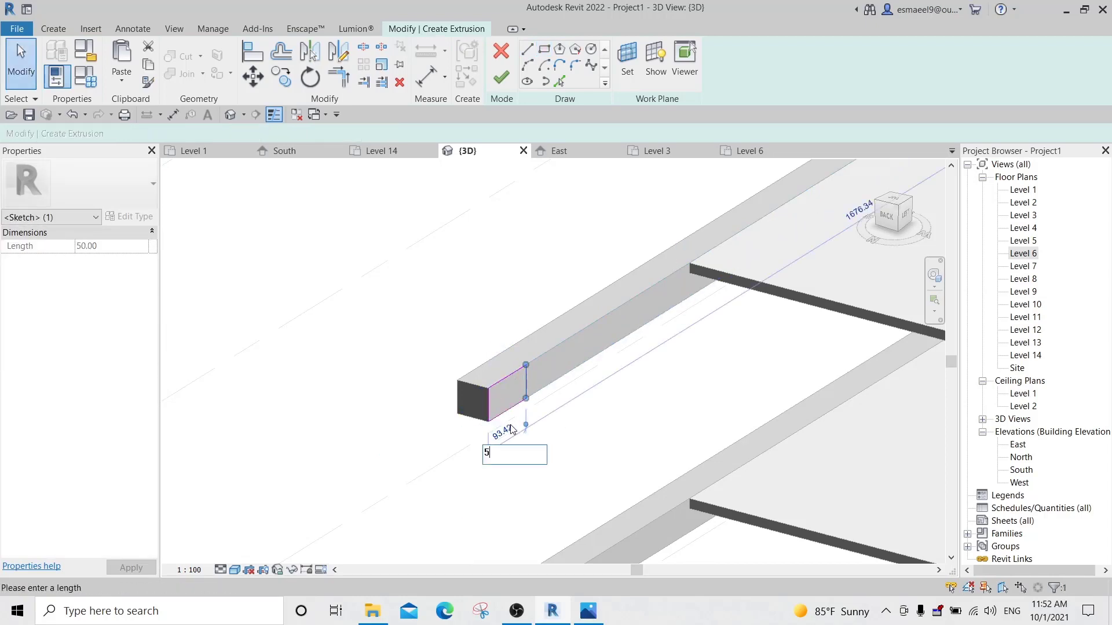
Copy the square profile to the matching end corners of the two lower bands.
{"action": "scroll", "coordinate": [560, 430], "scroll_direction": "down", "scroll_amount": 1}
{"action": "middle_click_drag", "start_coordinate": [560, 429], "coordinate": [523, 264]}
{"action": "scroll", "coordinate": [523, 264], "scroll_direction": "down", "scroll_amount": 1}
{"action": "left_click", "coordinate": [419, 216]}
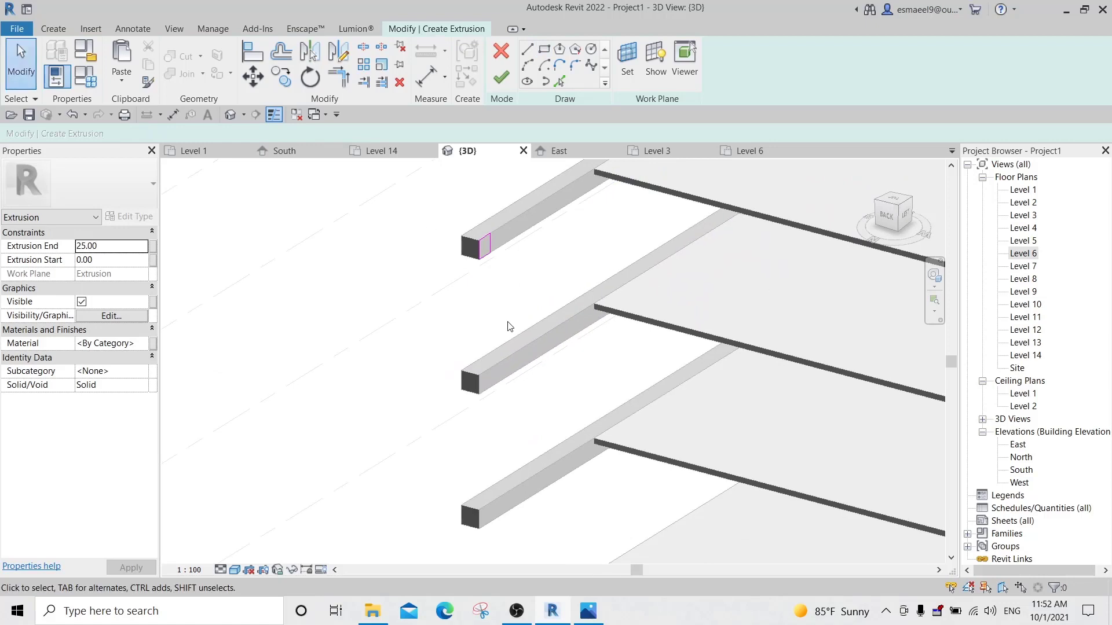
{"action": "left_click_drag", "start_coordinate": [517, 301], "coordinate": [518, 300]}
{"action": "key", "text": "c"}
{"action": "key", "text": "o"}
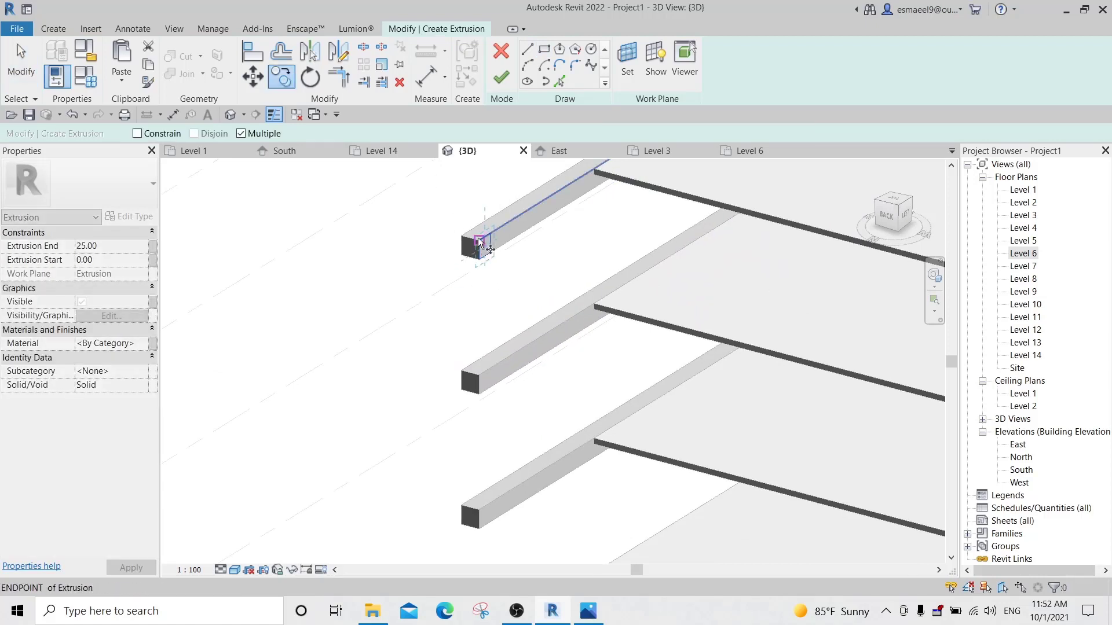
{"action": "left_click", "coordinate": [480, 375]}
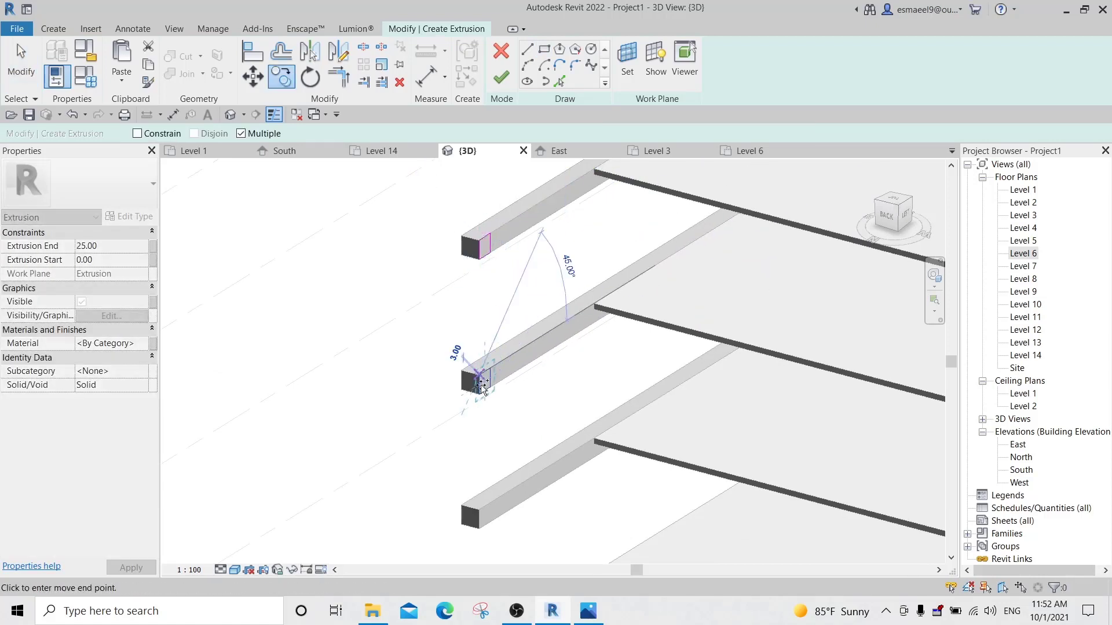
{"action": "left_click", "coordinate": [480, 511]}
{"action": "key", "text": "Escape"}
Finish the three-square extrusion and extend the crossbars across the base to an Extrusion End of 1000.
{"action": "scroll", "coordinate": [534, 447], "scroll_direction": "down", "scroll_amount": 3}
{"action": "middle_click_drag", "start_coordinate": [534, 448], "coordinate": [464, 360]}
{"action": "left_click_drag", "start_coordinate": [347, 187], "coordinate": [490, 461]}
{"action": "left_click", "coordinate": [501, 78]}
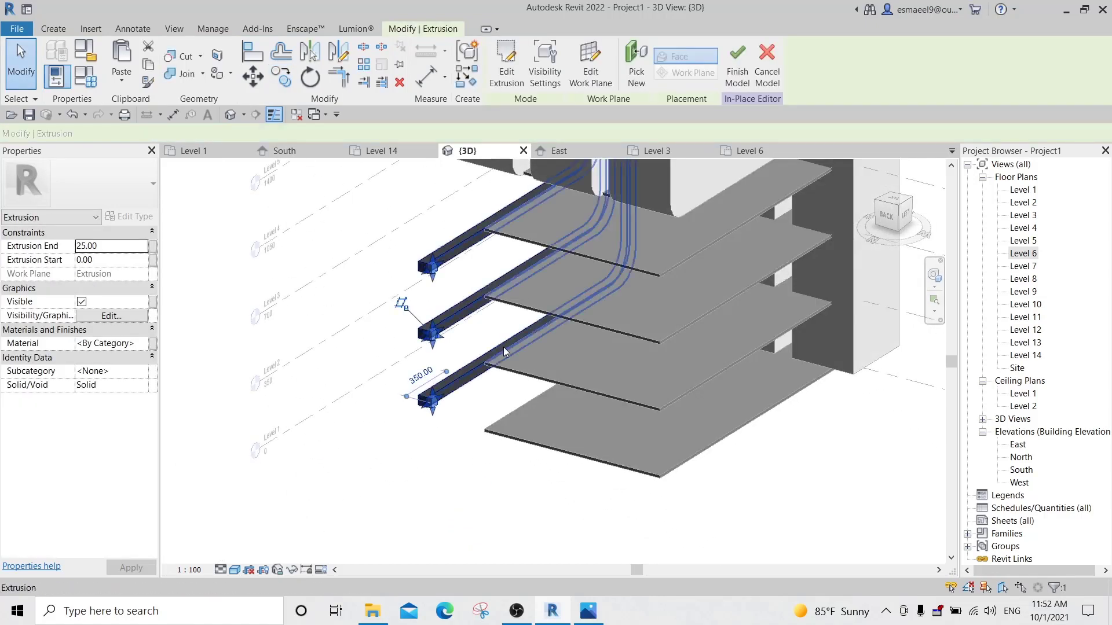
{"action": "left_click", "coordinate": [132, 243]}
{"action": "type", "text": "200"}
{"action": "middle_click_drag", "start_coordinate": [516, 387], "coordinate": [652, 470], "text": "shift"}
{"action": "left_click_drag", "start_coordinate": [471, 342], "coordinate": [634, 335]}
{"action": "left_click", "coordinate": [644, 363]}
Try to mirror the side band extrusion from the top view of the 3D model.
{"action": "left_click", "coordinate": [416, 248]}
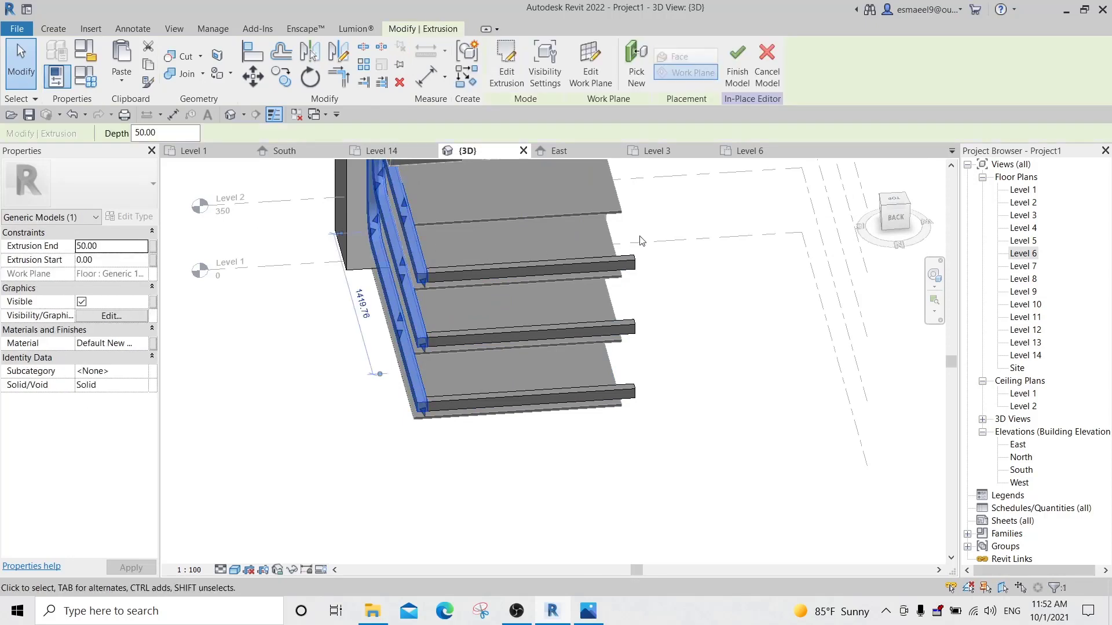
{"action": "left_click", "coordinate": [901, 200]}
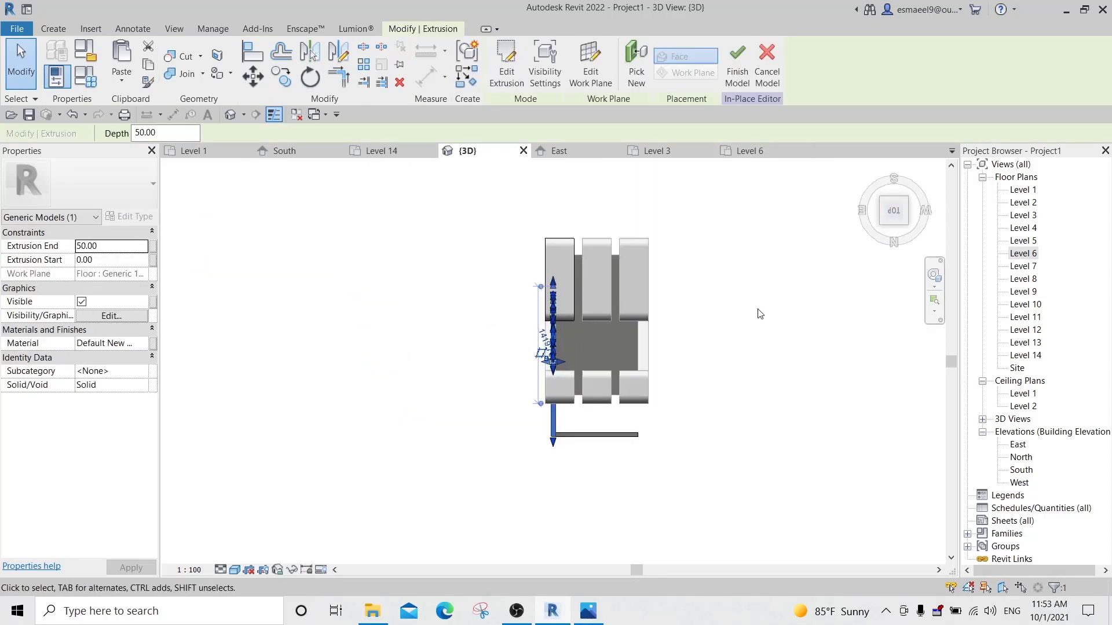
{"action": "key", "text": "d"}
{"action": "key", "text": "m"}
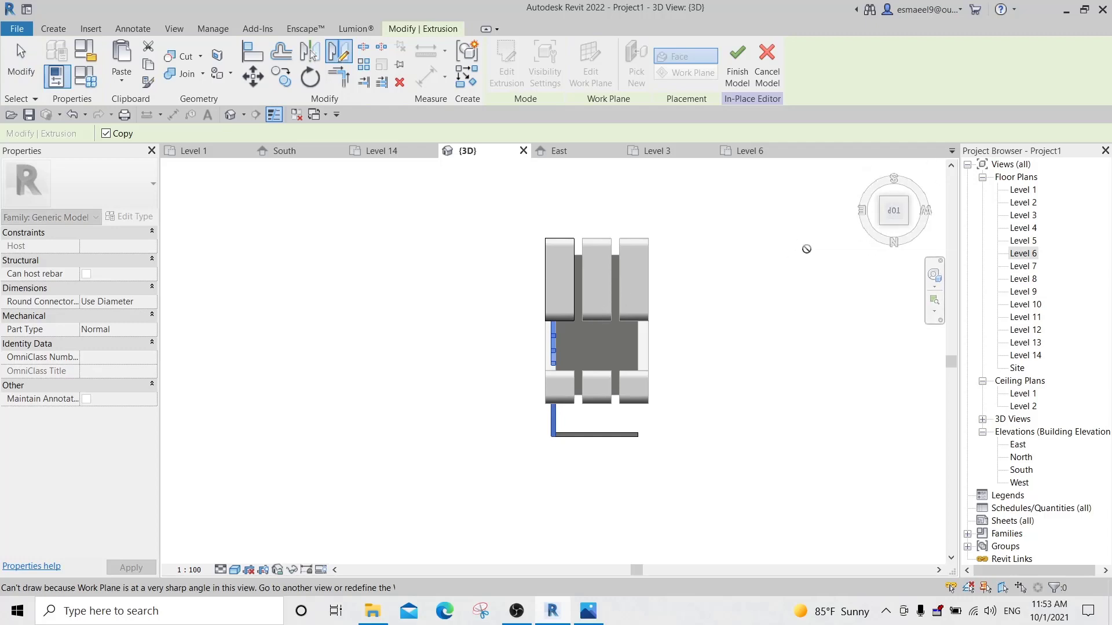
Mirror a copy of the side bands in the Site plan about a vertical axis through the building's centre, and return to 3D.
{"action": "double_click", "coordinate": [1018, 369]}
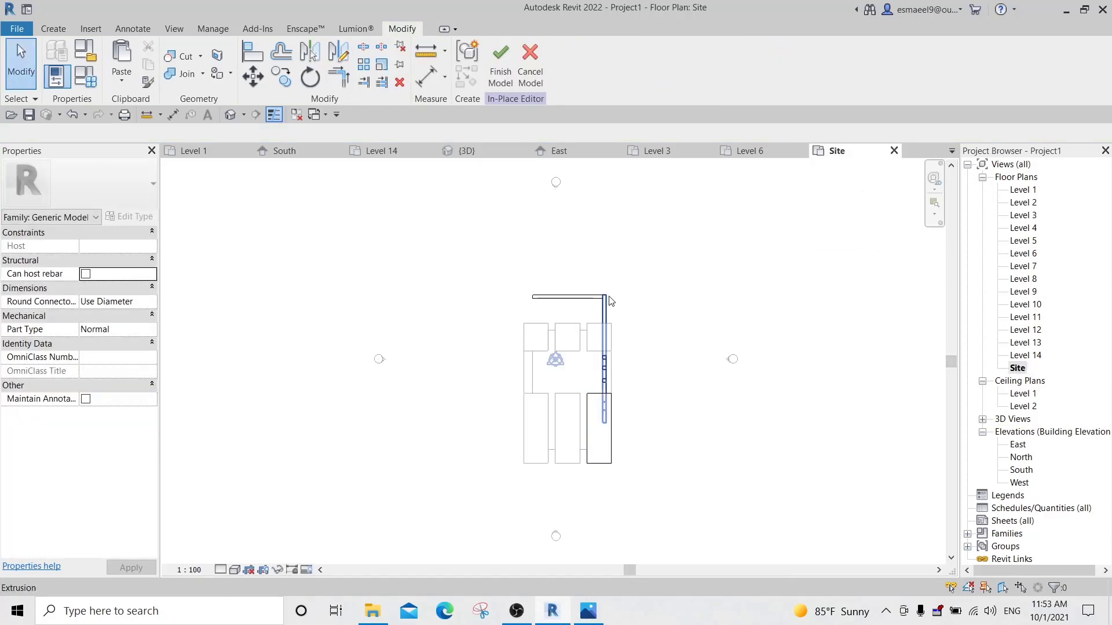
{"action": "left_click", "coordinate": [608, 301]}
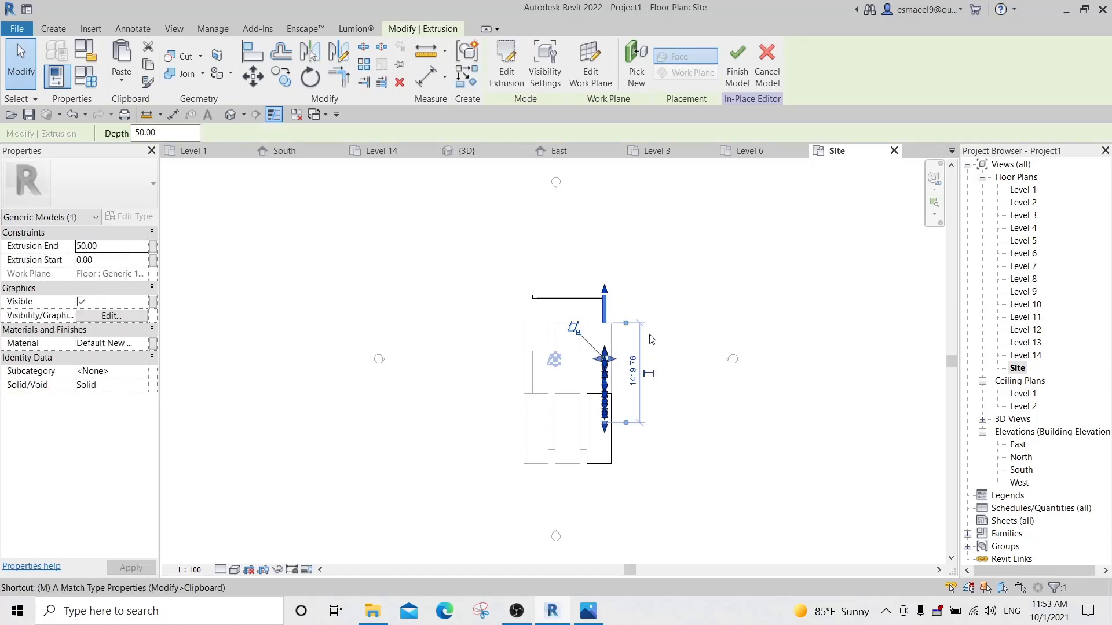
{"action": "left_click", "coordinate": [591, 297]}
{"action": "left_click", "coordinate": [606, 304]}
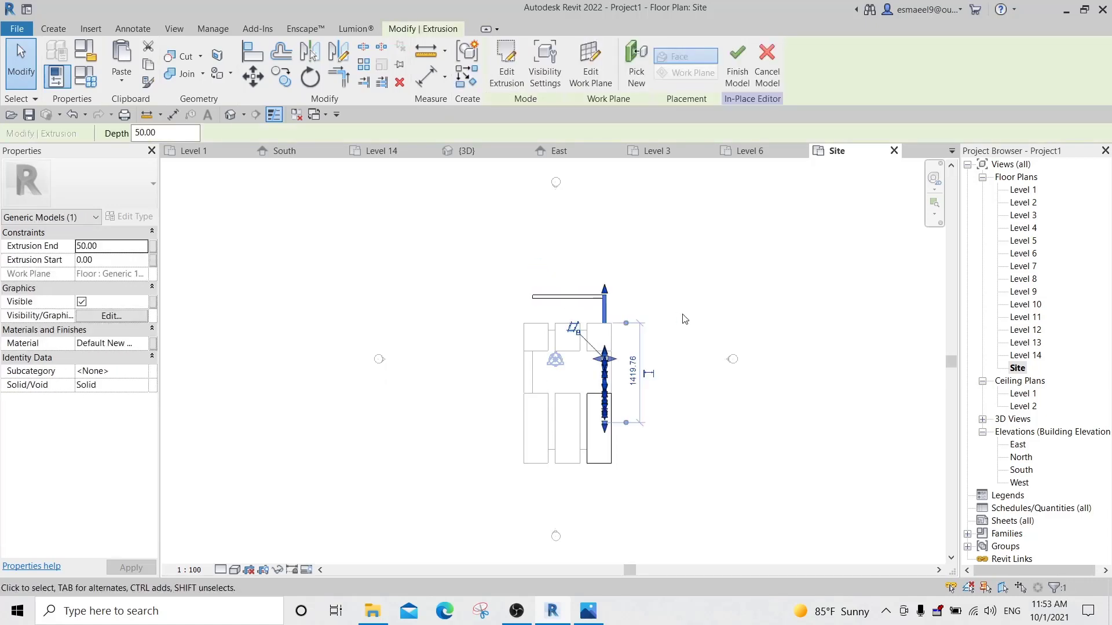
{"action": "key", "text": "d"}
{"action": "key", "text": "m"}
{"action": "left_click", "coordinate": [568, 323]}
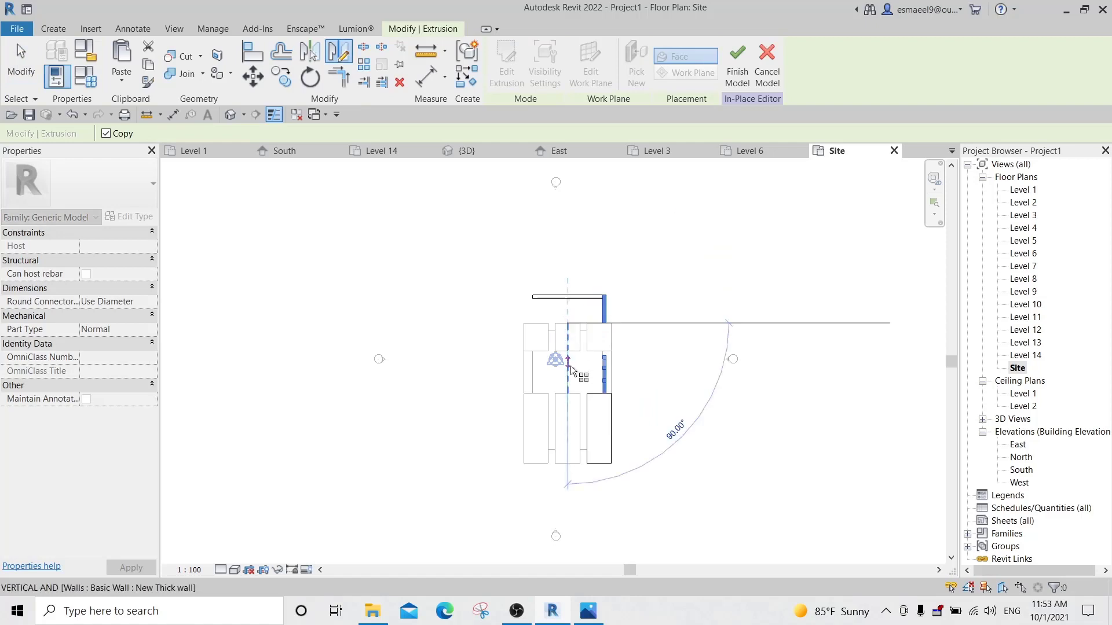
{"action": "key", "text": "Escape"}
{"action": "key", "text": "3"}
{"action": "key", "text": "d"}
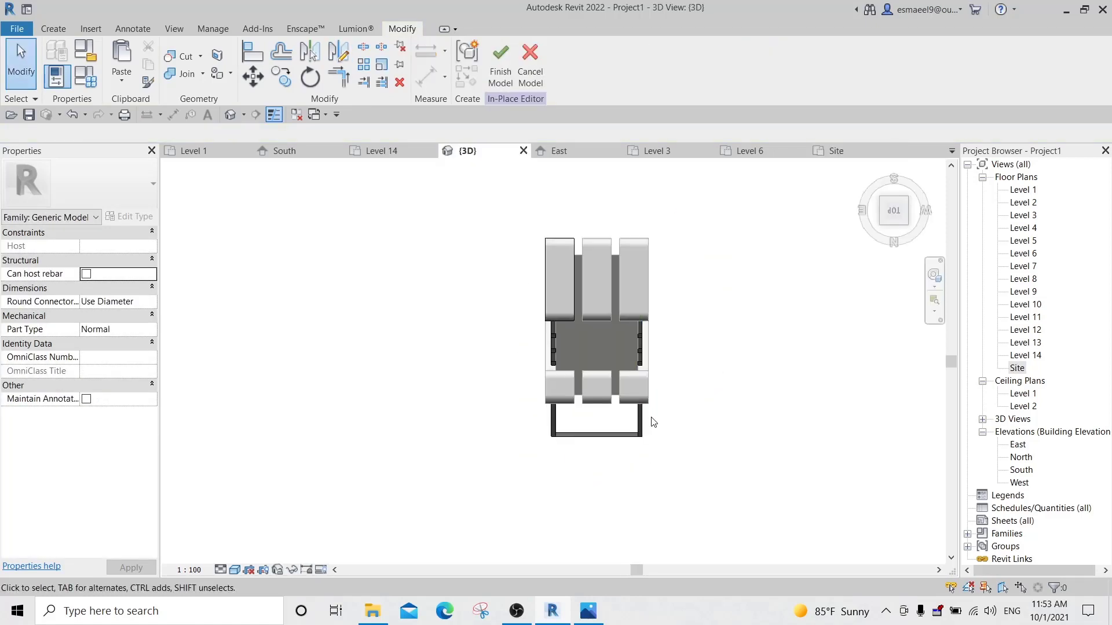
Assign Default New Material to the three crossbars between the side bands.
{"action": "middle_click_drag", "start_coordinate": [651, 421], "coordinate": [654, 270], "text": "shift"}
{"action": "left_click", "coordinate": [644, 460]}
{"action": "scroll", "coordinate": [660, 468], "scroll_direction": "up", "scroll_amount": 6}
{"action": "scroll", "coordinate": [654, 271], "scroll_direction": "down", "scroll_amount": 2}
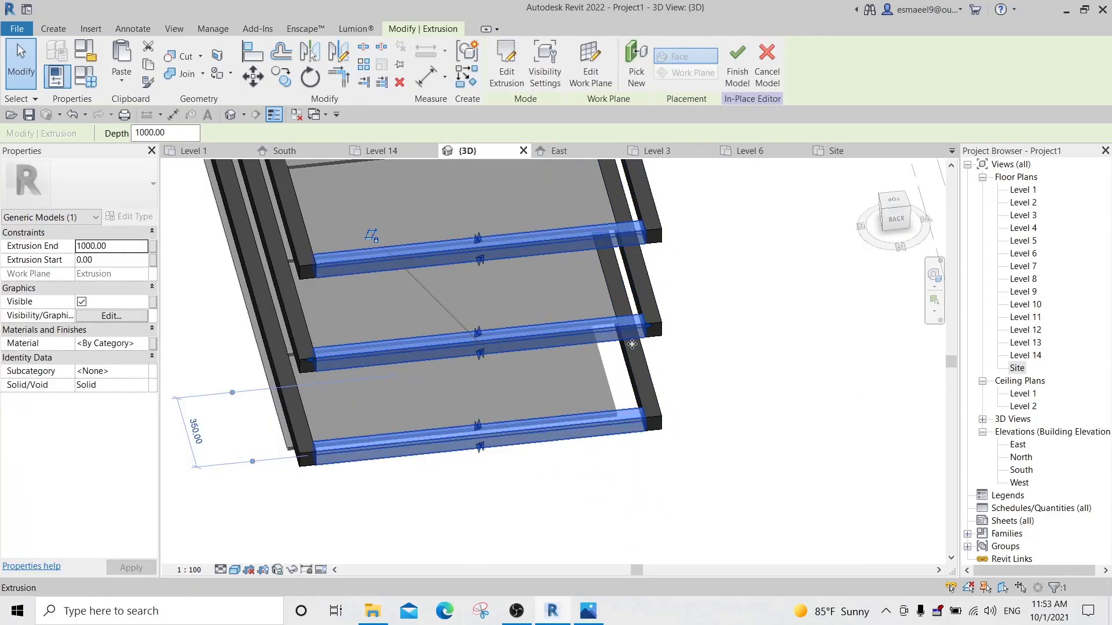
{"action": "left_click_drag", "start_coordinate": [650, 332], "coordinate": [646, 333]}
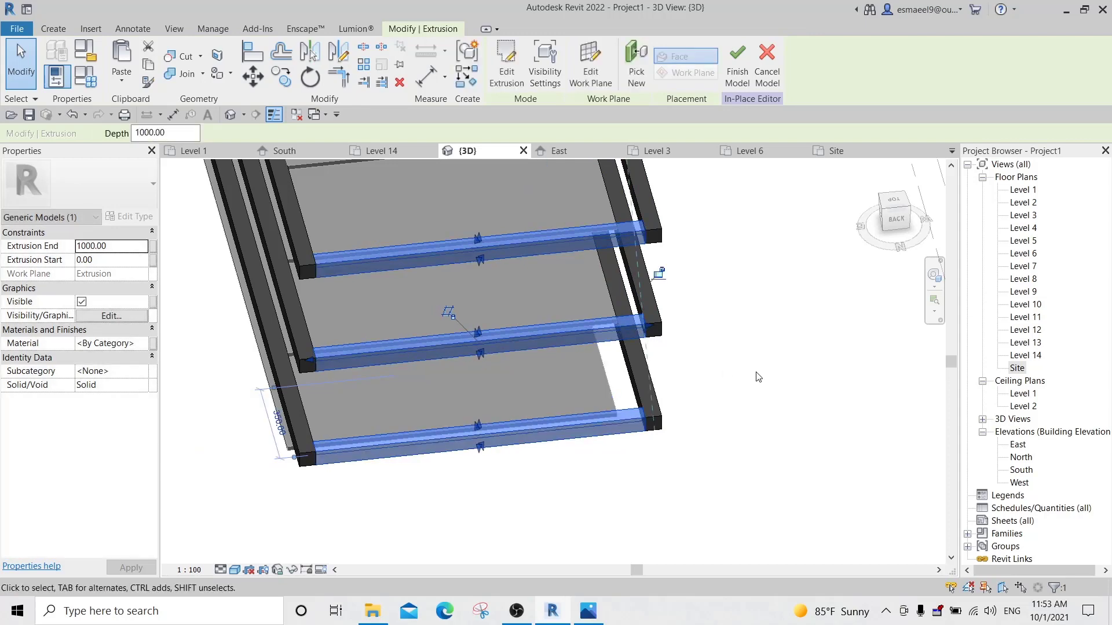
{"action": "left_click", "coordinate": [153, 344]}
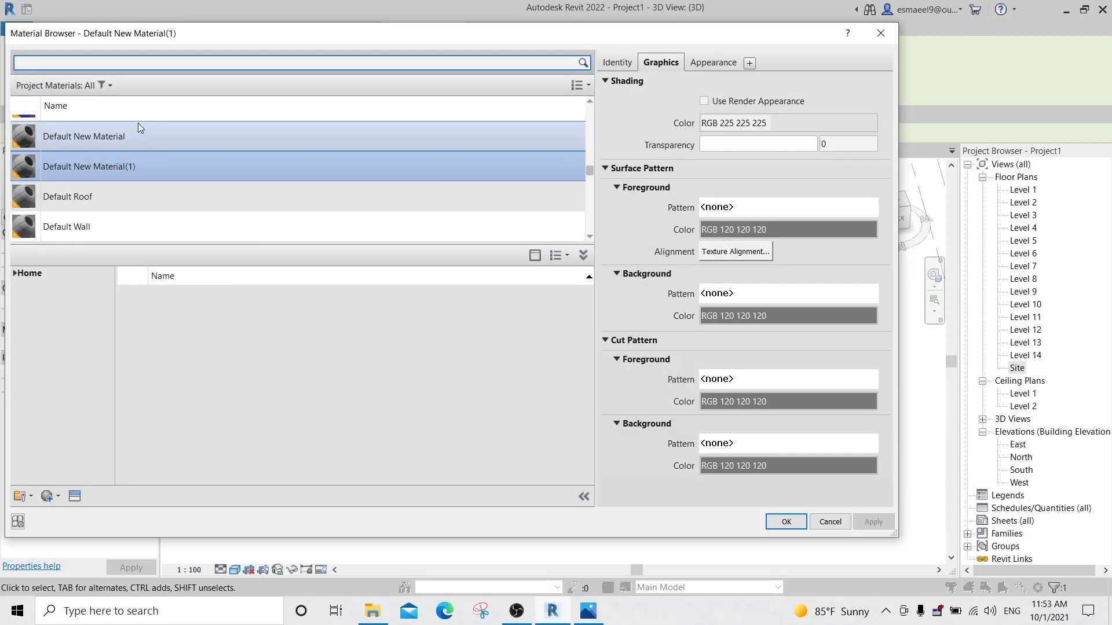
{"action": "double_click", "coordinate": [141, 138]}
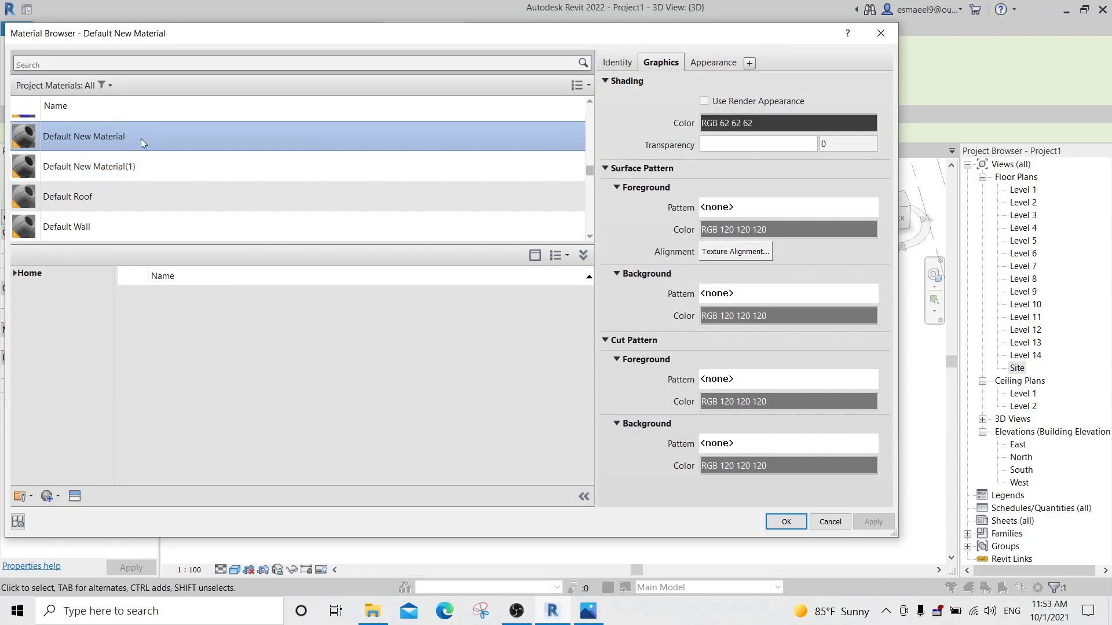
{"action": "left_click", "coordinate": [712, 484]}
Join the geometry of the crossbars with the side bands at the base corners.
{"action": "scroll", "coordinate": [433, 367], "scroll_direction": "down", "scroll_amount": 3}
{"action": "middle_click_drag", "start_coordinate": [402, 440], "coordinate": [525, 417], "text": "shift"}
{"action": "scroll", "coordinate": [498, 325], "scroll_direction": "down", "scroll_amount": 3}
{"action": "scroll", "coordinate": [489, 323], "scroll_direction": "up", "scroll_amount": 3}
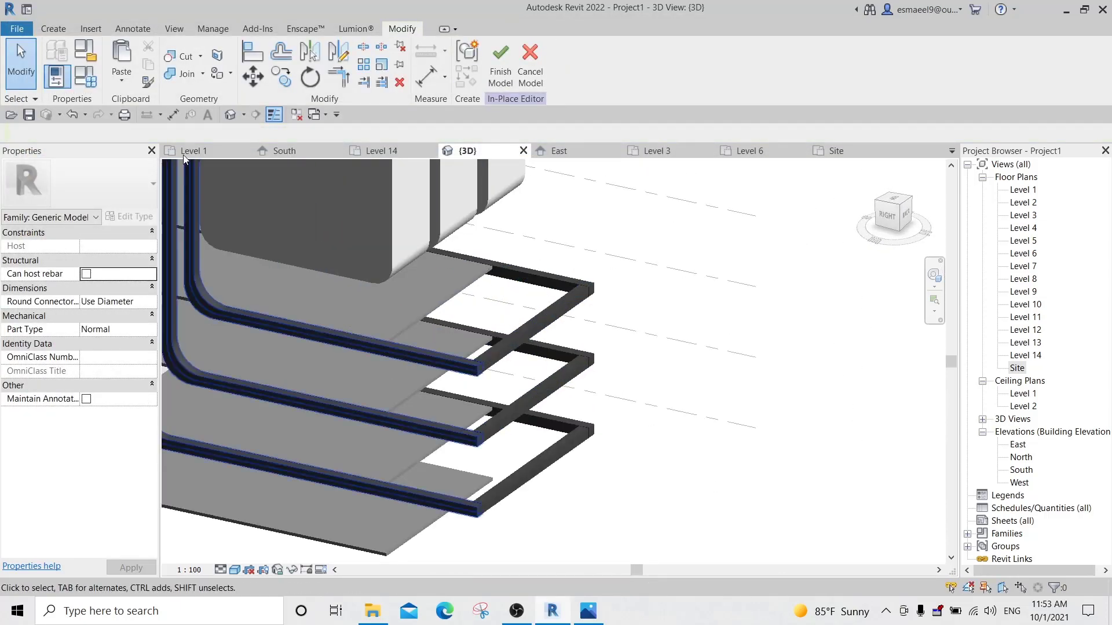
{"action": "left_click", "coordinate": [174, 74]}
{"action": "left_click", "coordinate": [545, 287]}
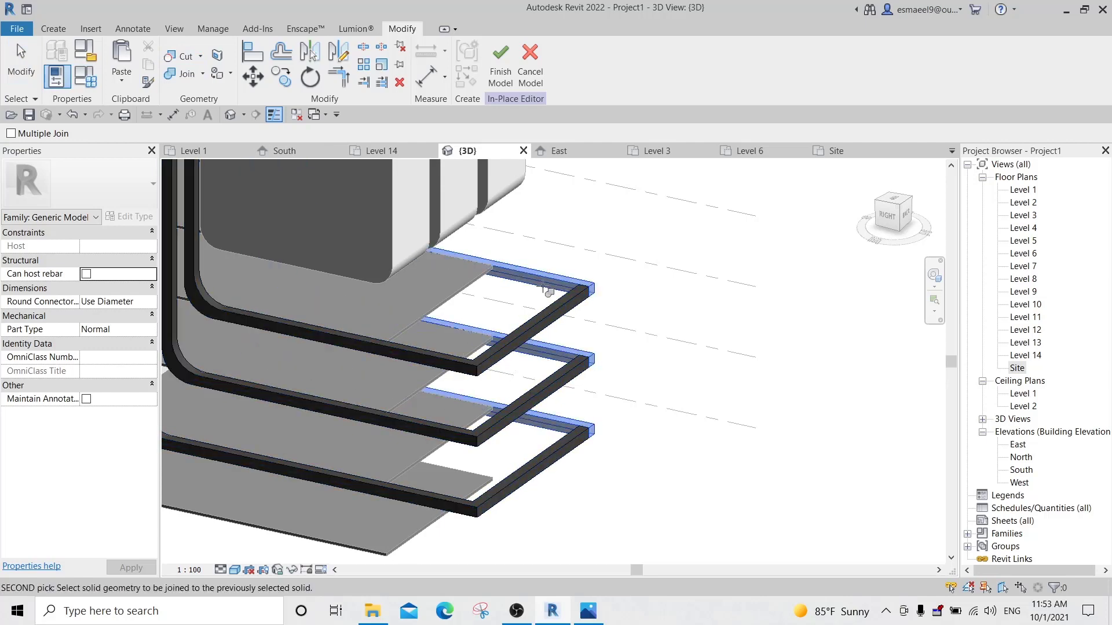
{"action": "left_click", "coordinate": [547, 278]}
Examine the upper ends of the vertical bands between the towers and compare them with the reference image.
{"action": "scroll", "coordinate": [579, 434], "scroll_direction": "down", "scroll_amount": 5}
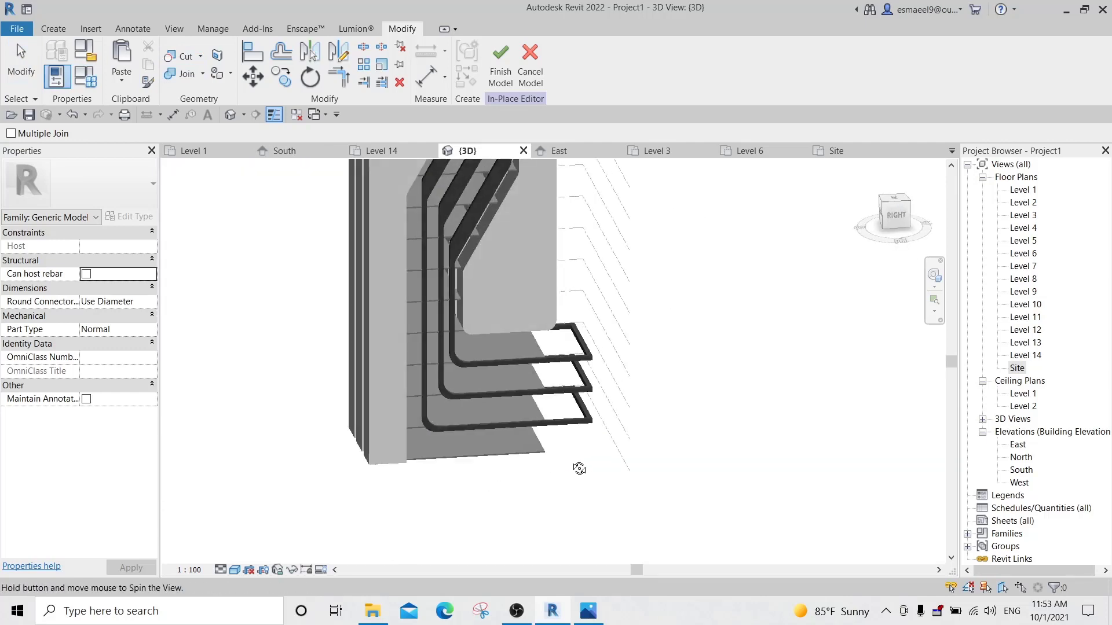
{"action": "middle_click_drag", "start_coordinate": [638, 368], "coordinate": [654, 455], "text": "shift"}
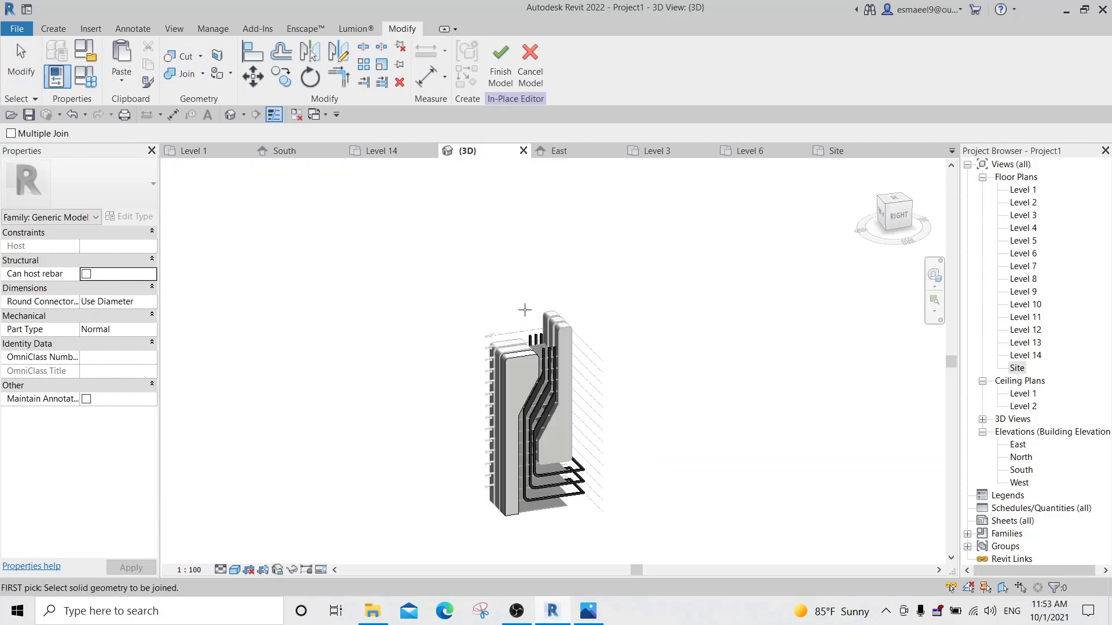
{"action": "scroll", "coordinate": [525, 311], "scroll_direction": "up", "scroll_amount": 5}
{"action": "middle_click_drag", "start_coordinate": [554, 387], "coordinate": [591, 417], "text": "shift"}
{"action": "scroll", "coordinate": [571, 530], "scroll_direction": "up", "scroll_amount": 3}
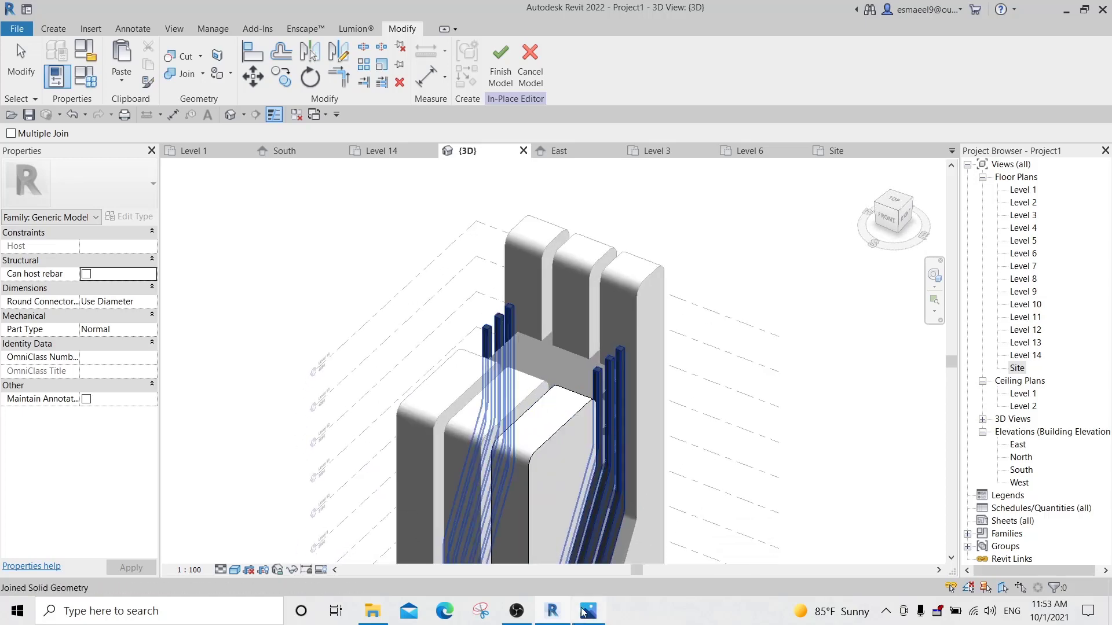
{"action": "left_click", "coordinate": [588, 611]}
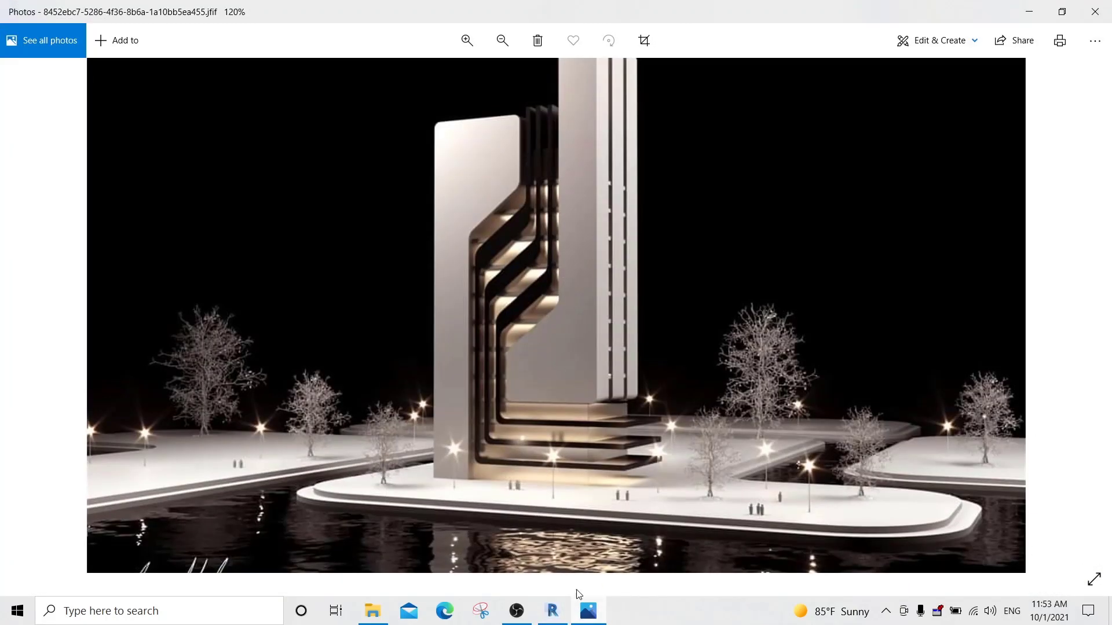
{"action": "left_click", "coordinate": [588, 611]}
{"action": "middle_click_drag", "start_coordinate": [579, 406], "coordinate": [747, 434], "text": "shift"}
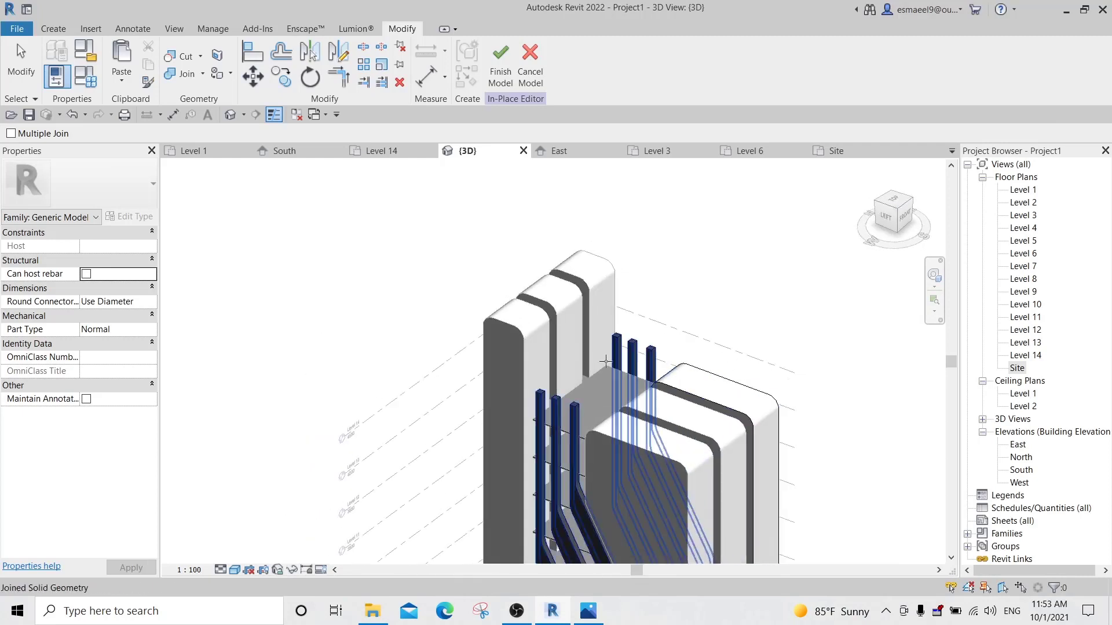
{"action": "scroll", "coordinate": [585, 347], "scroll_direction": "up", "scroll_amount": 4}
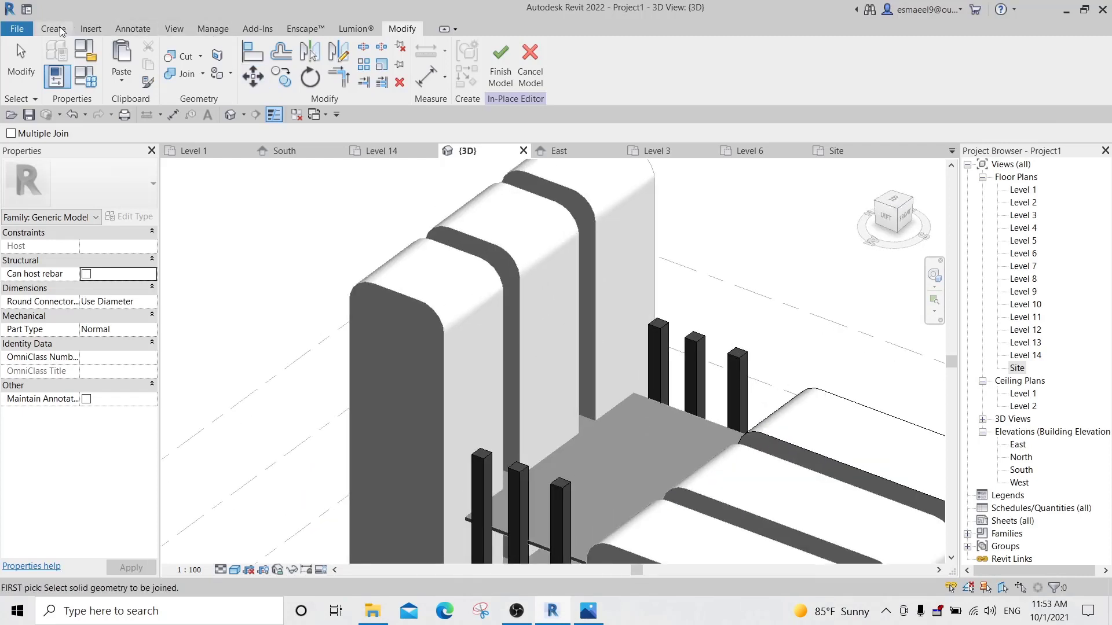
Start an extrusion on the inner face of the upper vertical bands and sketch a rectangle 50 wide and about 222 high on the first band.
{"action": "left_click", "coordinate": [54, 28]}
{"action": "left_click", "coordinate": [124, 64]}
{"action": "left_click", "coordinate": [627, 64]}
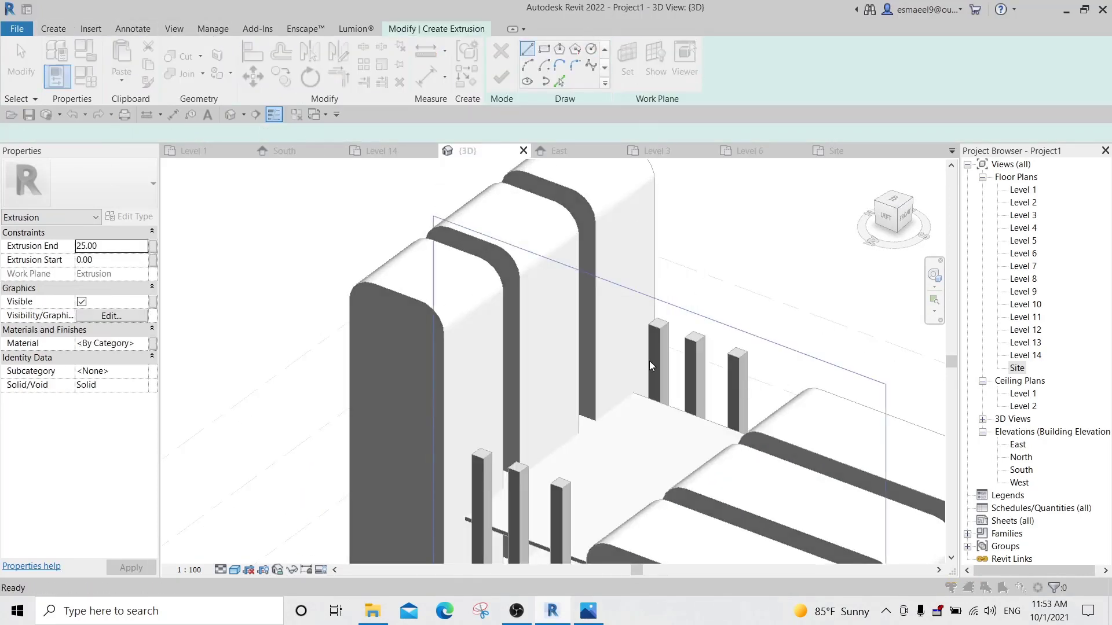
{"action": "left_click", "coordinate": [526, 396]}
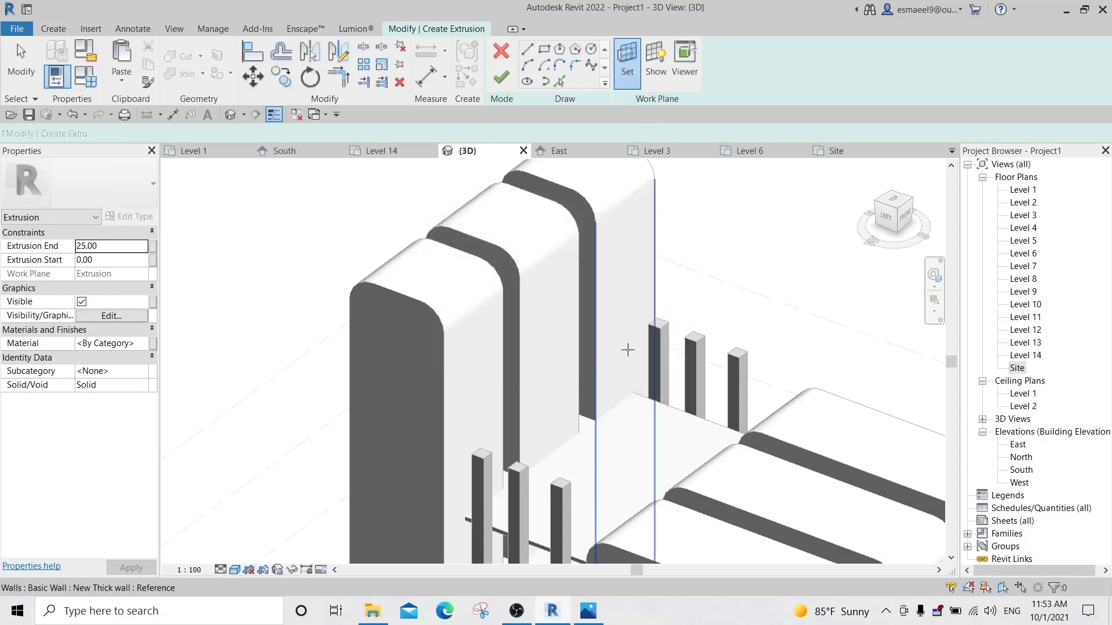
{"action": "scroll", "coordinate": [627, 350], "scroll_direction": "up", "scroll_amount": 3}
{"action": "left_click", "coordinate": [690, 349]}
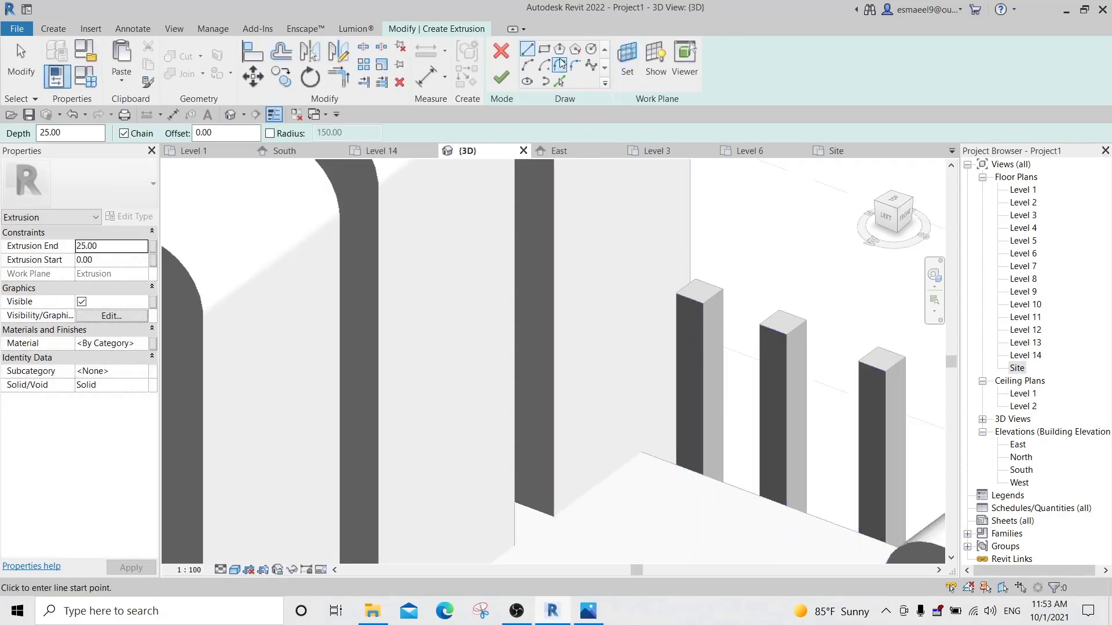
{"action": "left_click", "coordinate": [544, 51]}
{"action": "left_click", "coordinate": [676, 294]}
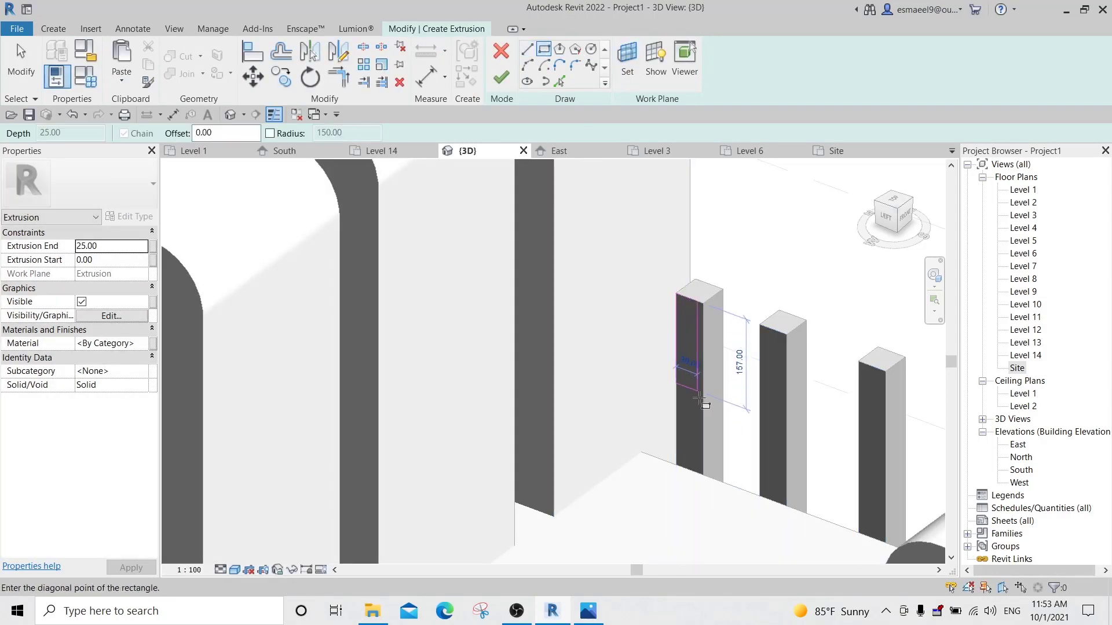
{"action": "left_click", "coordinate": [703, 429]}
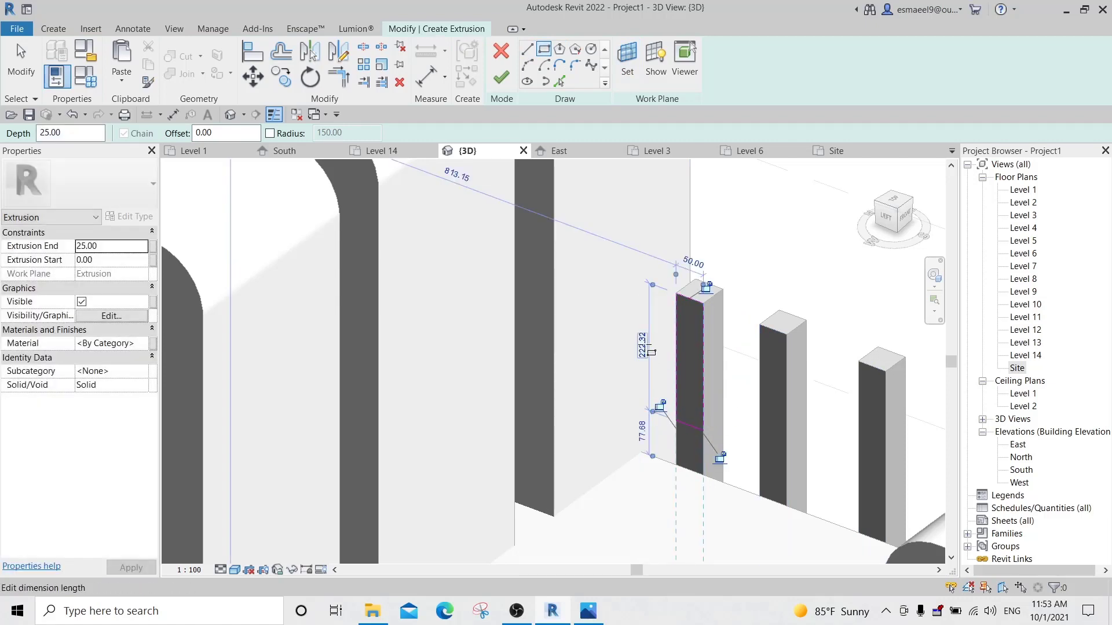
{"action": "middle_click_drag", "start_coordinate": [715, 386], "coordinate": [707, 305]}
{"action": "key", "text": "Escape"}
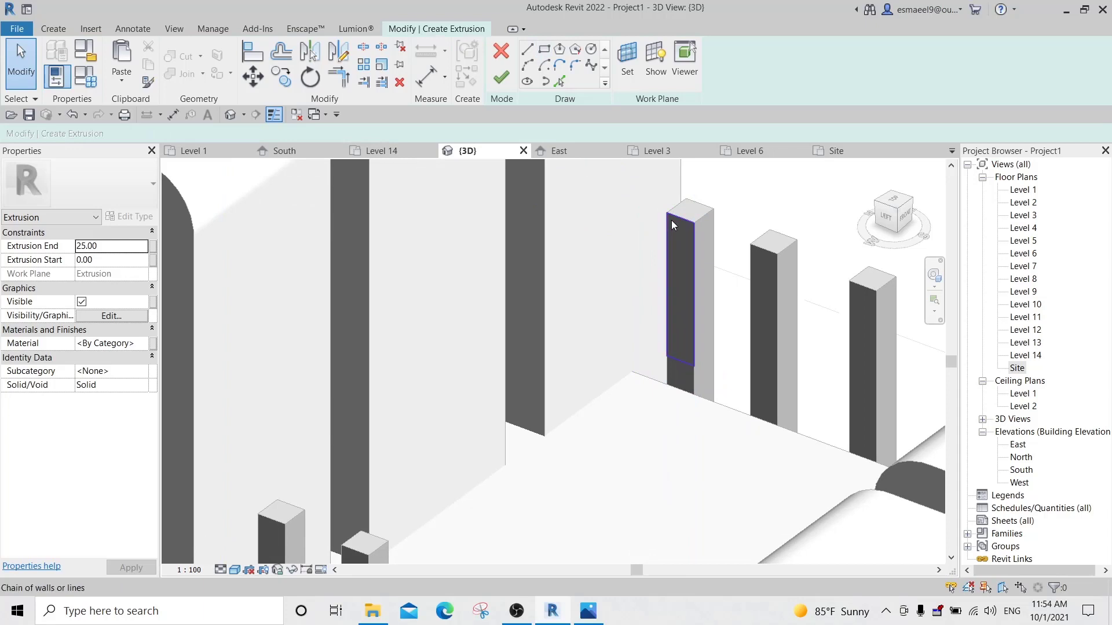
Copy the rectangle to the tops of the other two bands on that side and finish the extrusion sketch.
{"action": "left_click", "coordinate": [672, 221]}
{"action": "key", "text": "c"}
{"action": "key", "text": "o"}
{"action": "left_click", "coordinate": [667, 213]}
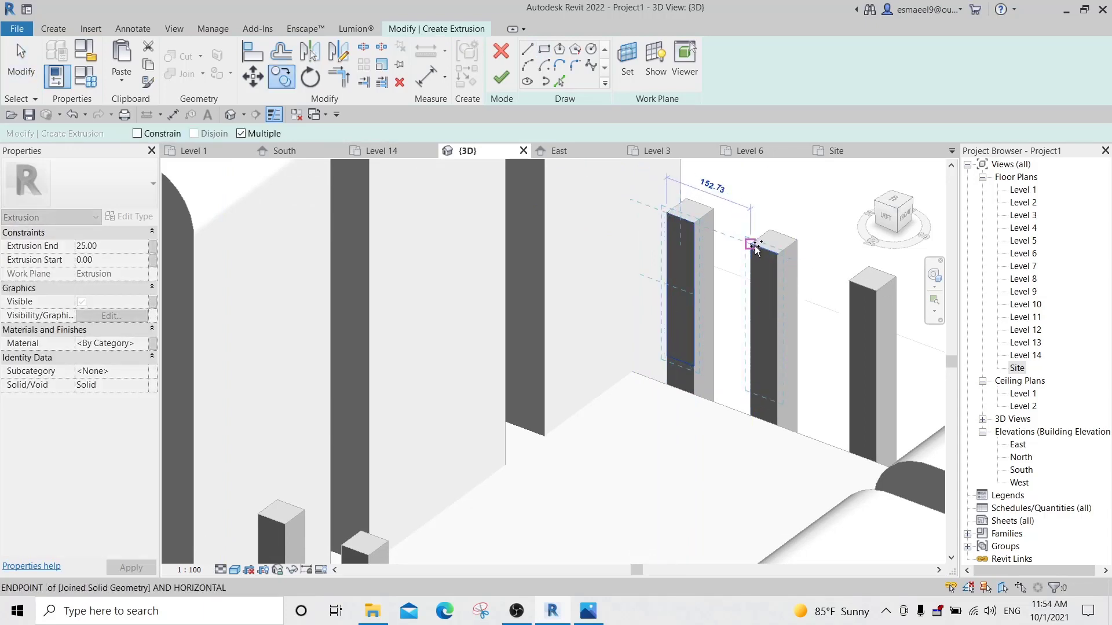
{"action": "left_click", "coordinate": [752, 245]}
{"action": "left_click", "coordinate": [849, 282]}
{"action": "key", "text": "Escape"}
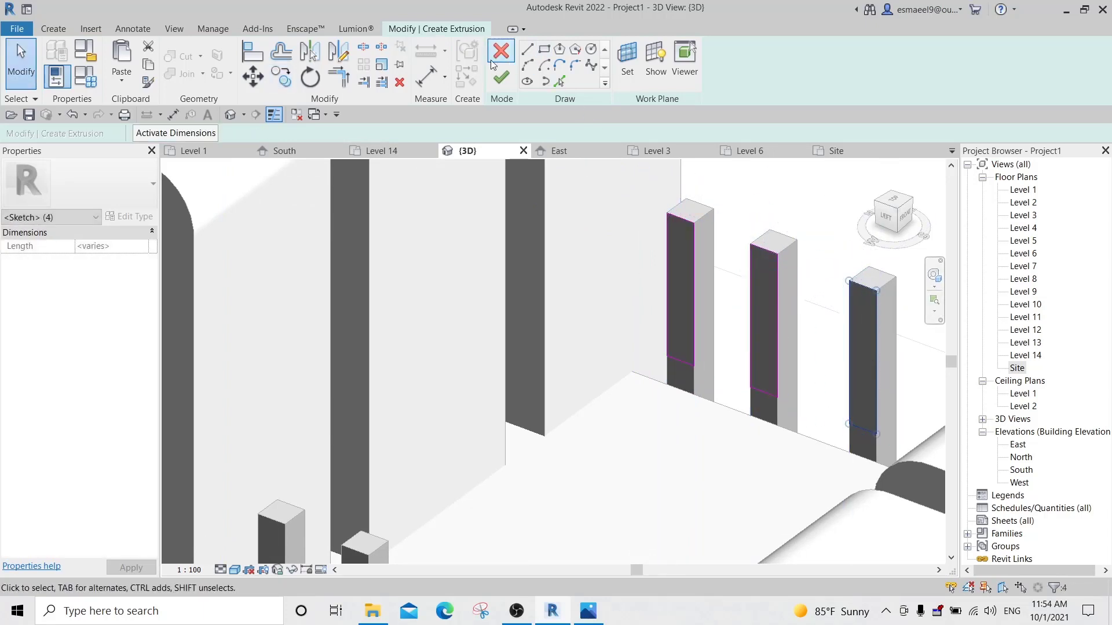
{"action": "left_click", "coordinate": [499, 78]}
Stretch the extrusion to 1000 to reach the opposite bands and join its geometry with the side bands.
{"action": "scroll", "coordinate": [746, 238], "scroll_direction": "down", "scroll_amount": 4}
{"action": "middle_click_drag", "start_coordinate": [788, 332], "coordinate": [711, 322], "text": "shift"}
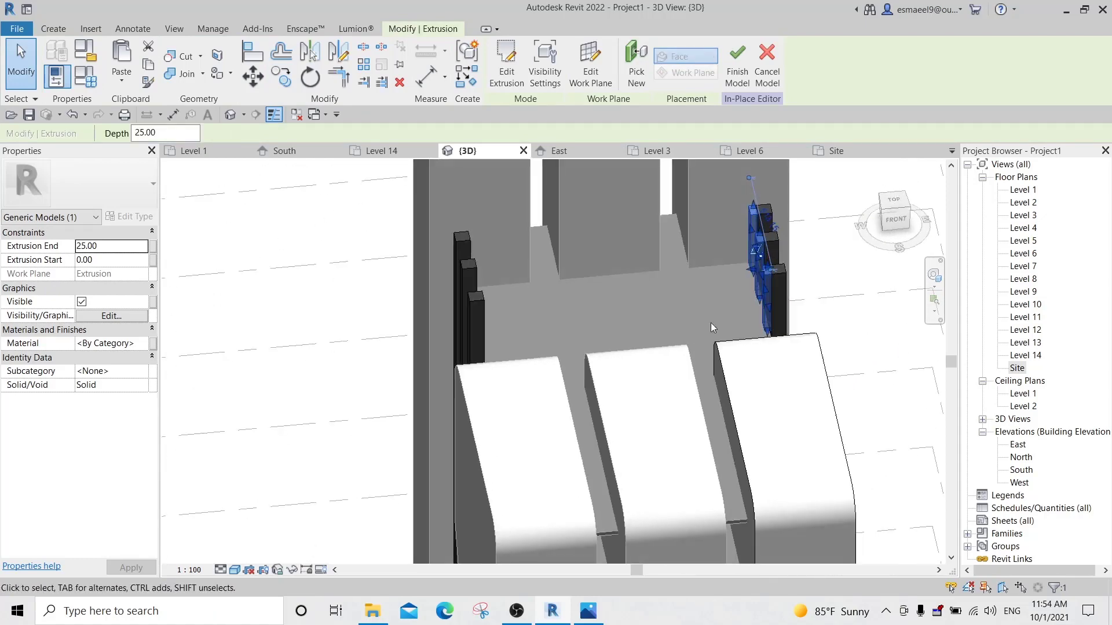
{"action": "left_click_drag", "start_coordinate": [746, 269], "coordinate": [476, 295]}
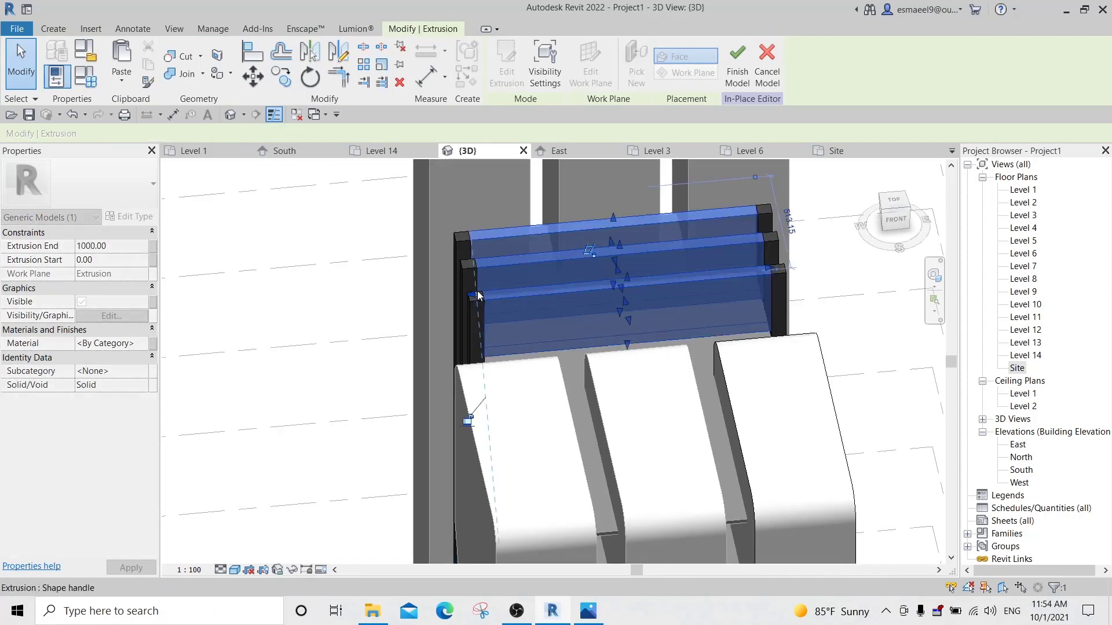
{"action": "left_click", "coordinate": [185, 77]}
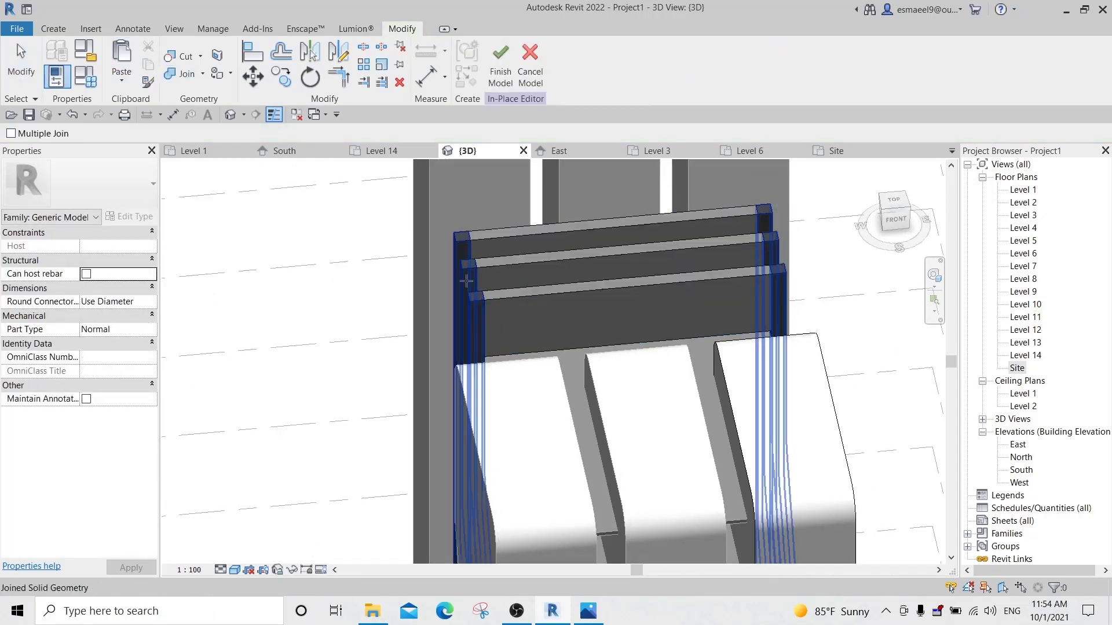
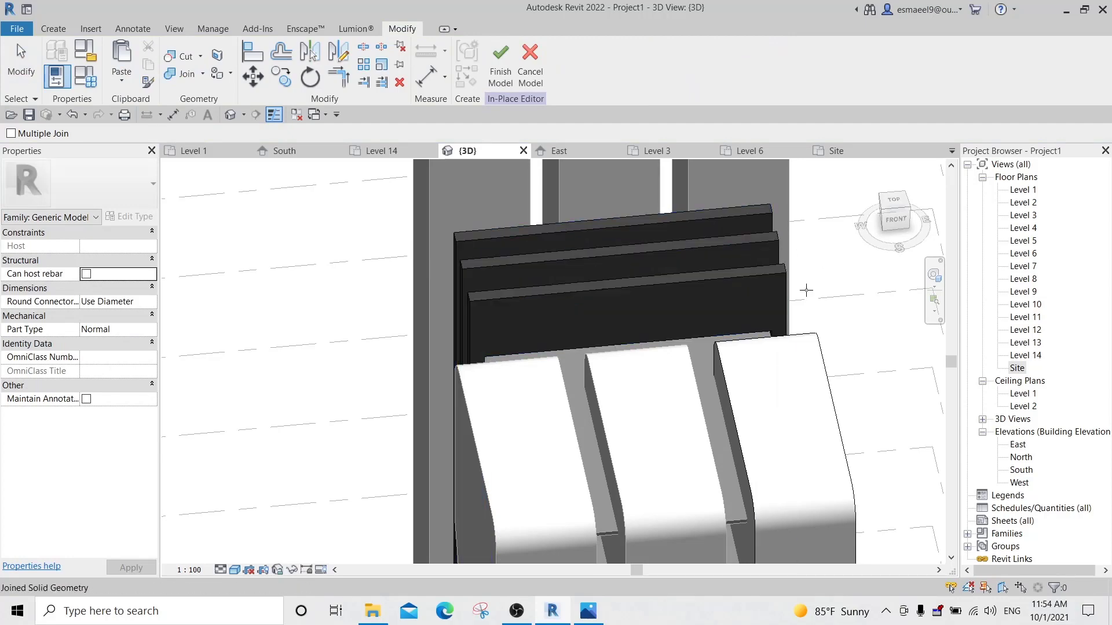
{"action": "middle_click_drag", "start_coordinate": [829, 259], "coordinate": [675, 348], "text": "shift"}
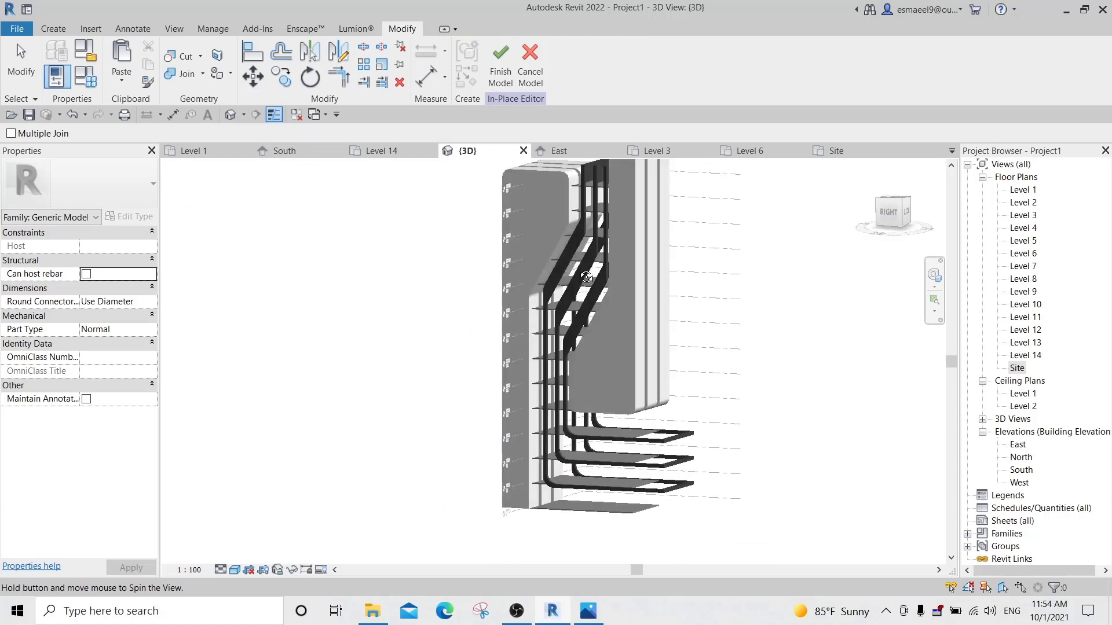
Compare the bands and open space at the building's base with the reference image in Photos.
{"action": "left_click", "coordinate": [589, 612]}
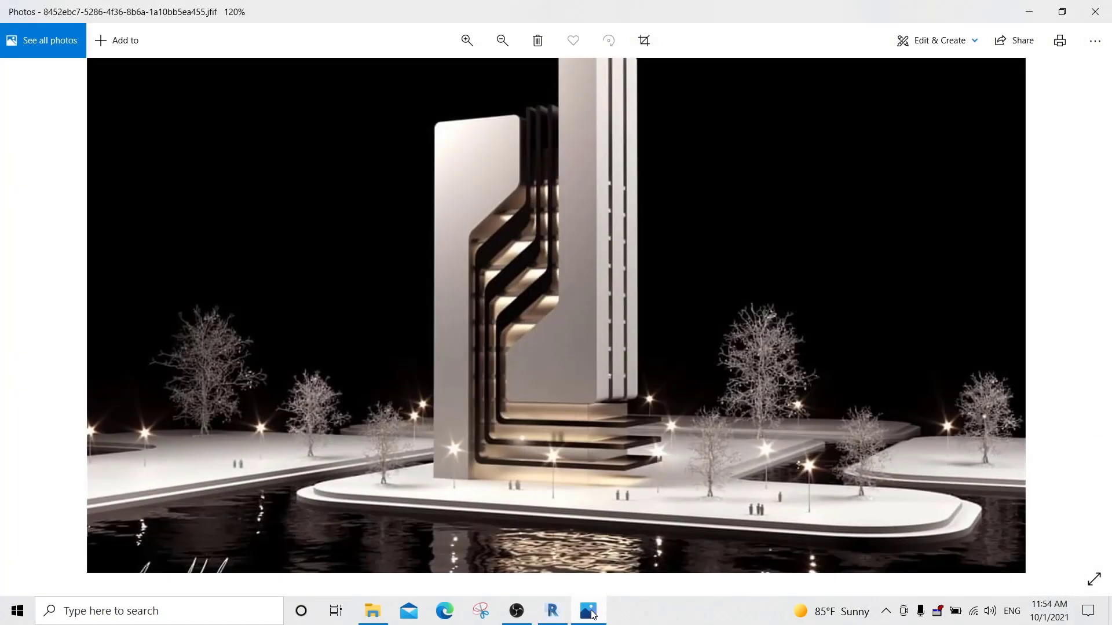
{"action": "left_click", "coordinate": [591, 615]}
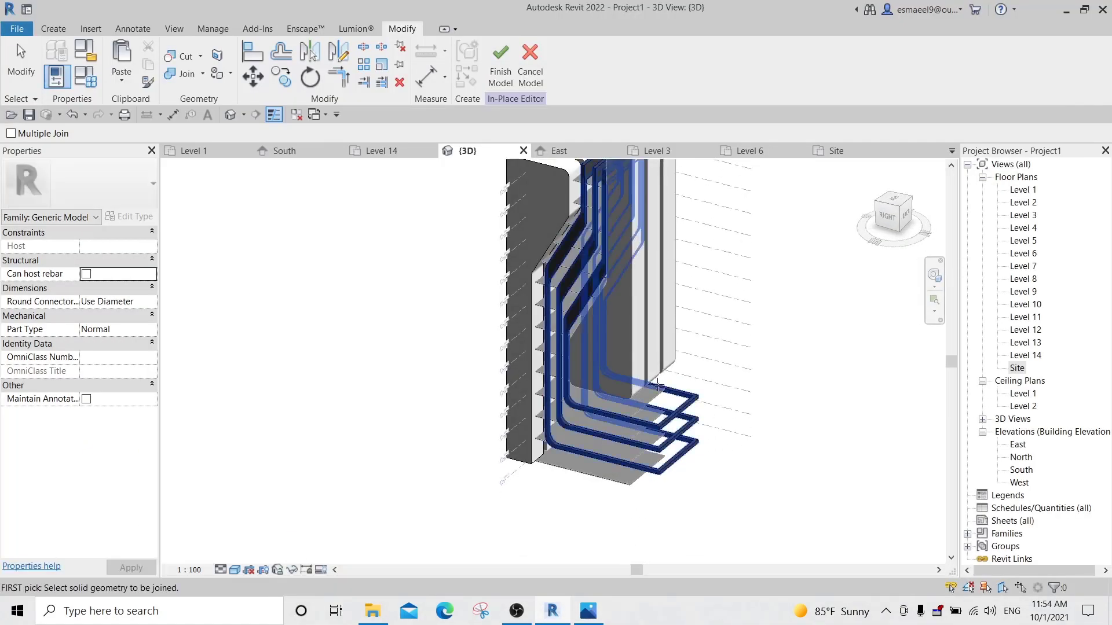
{"action": "middle_click_drag", "start_coordinate": [695, 427], "coordinate": [687, 426], "text": "shift"}
{"action": "scroll", "coordinate": [643, 398], "scroll_direction": "up", "scroll_amount": 2}
{"action": "middle_click_drag", "start_coordinate": [647, 395], "coordinate": [594, 410], "text": "shift"}
{"action": "scroll", "coordinate": [658, 382], "scroll_direction": "up", "scroll_amount": 1}
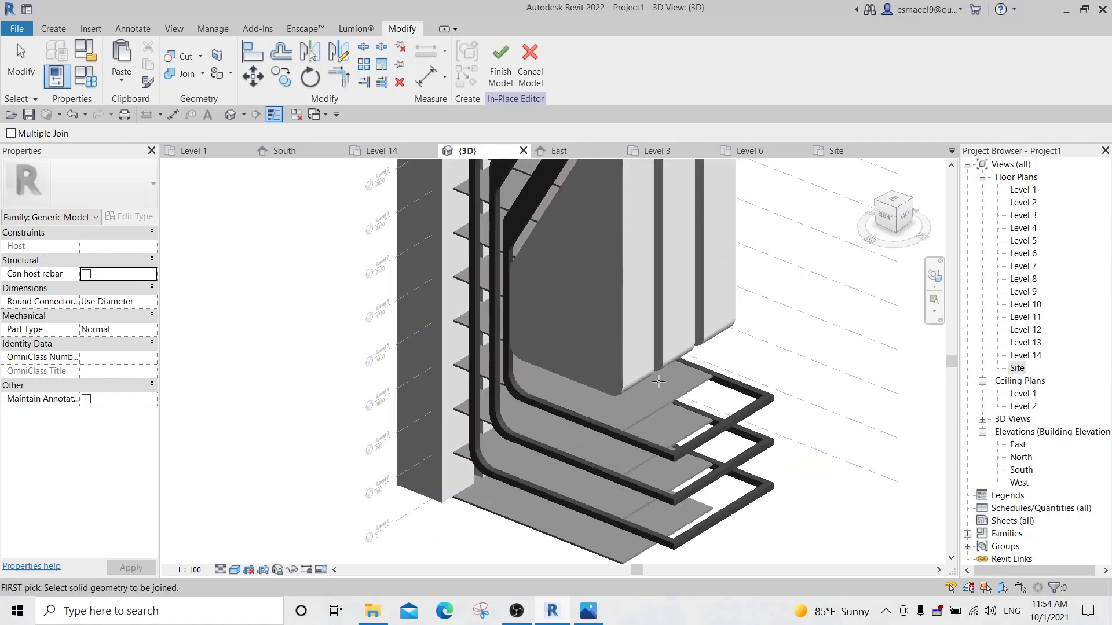
{"action": "middle_click_drag", "start_coordinate": [747, 423], "coordinate": [770, 426], "text": "shift"}
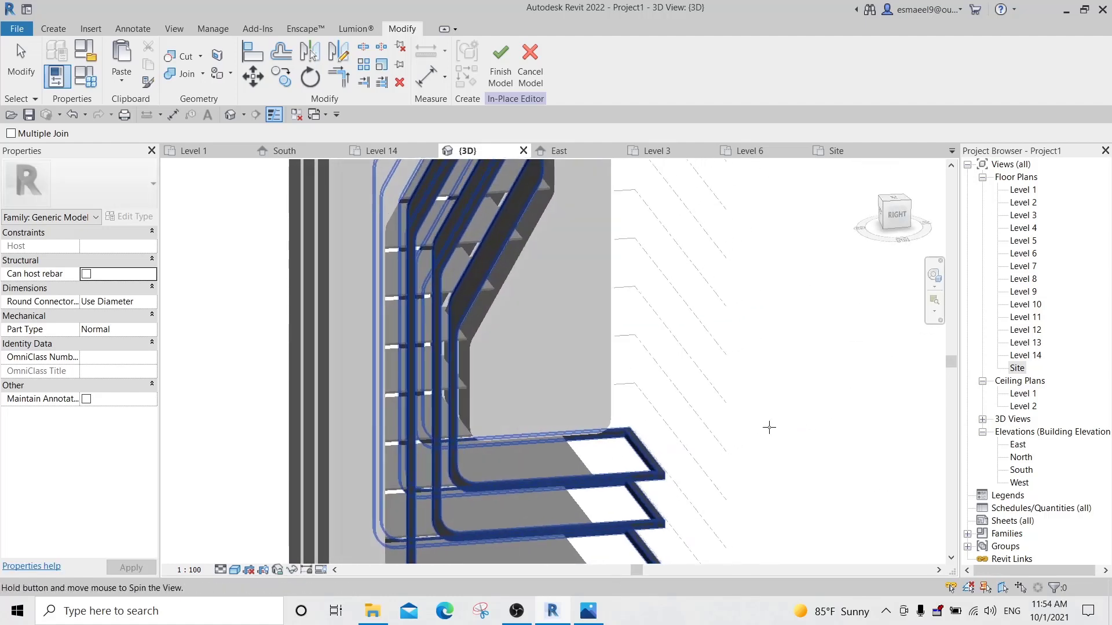
{"action": "left_click", "coordinate": [588, 612]}
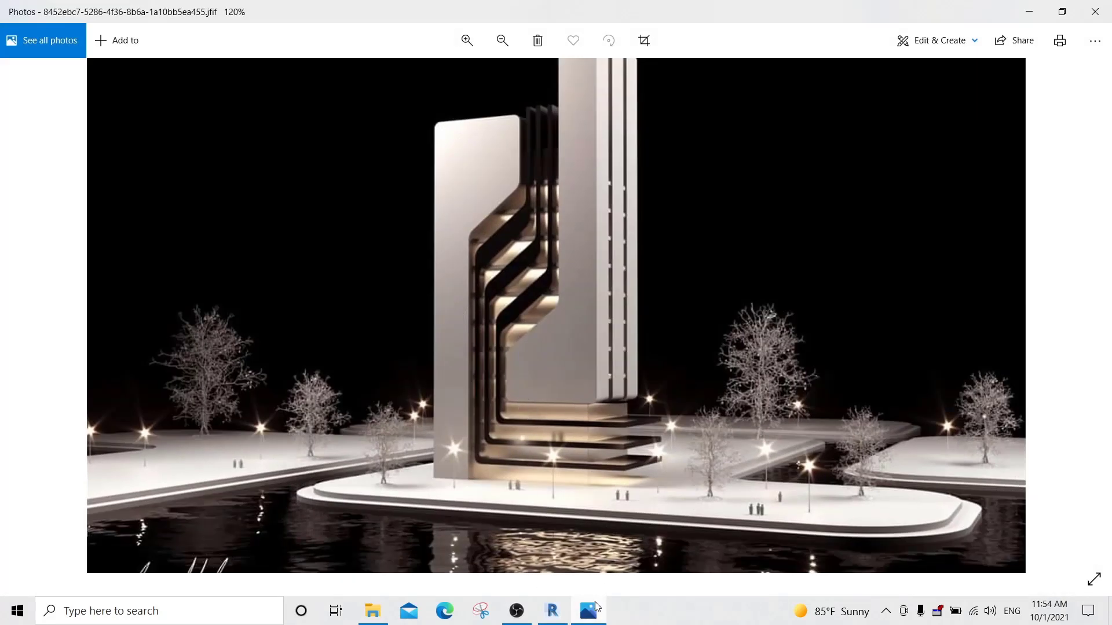
{"action": "left_click", "coordinate": [567, 613]}
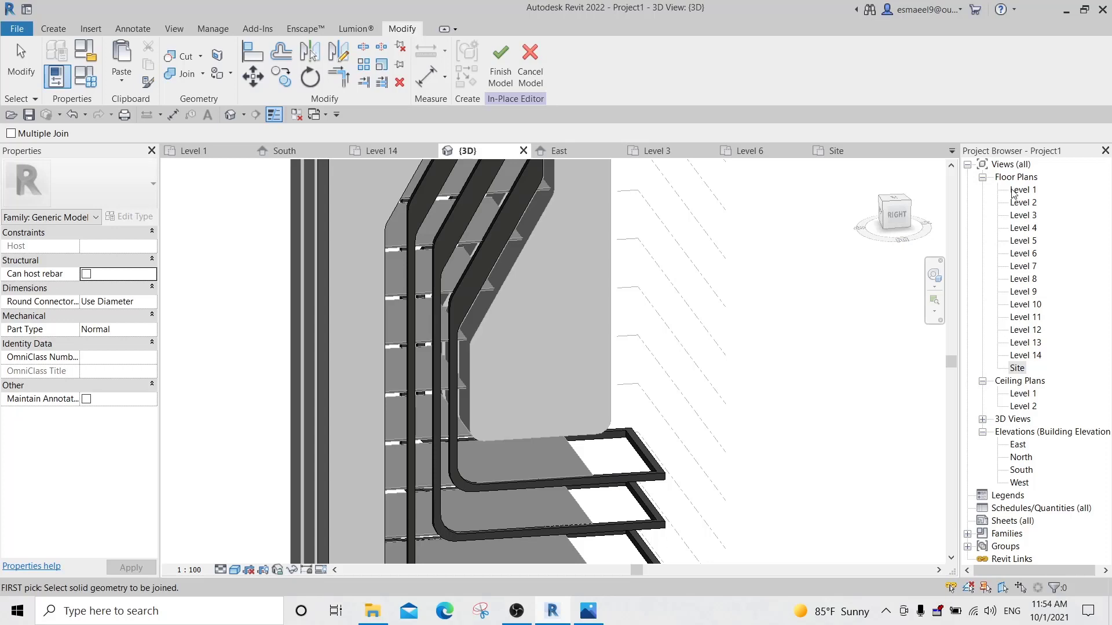
Finish the in-place model and open the Level 1 floor plan.
{"action": "left_click", "coordinate": [502, 69]}
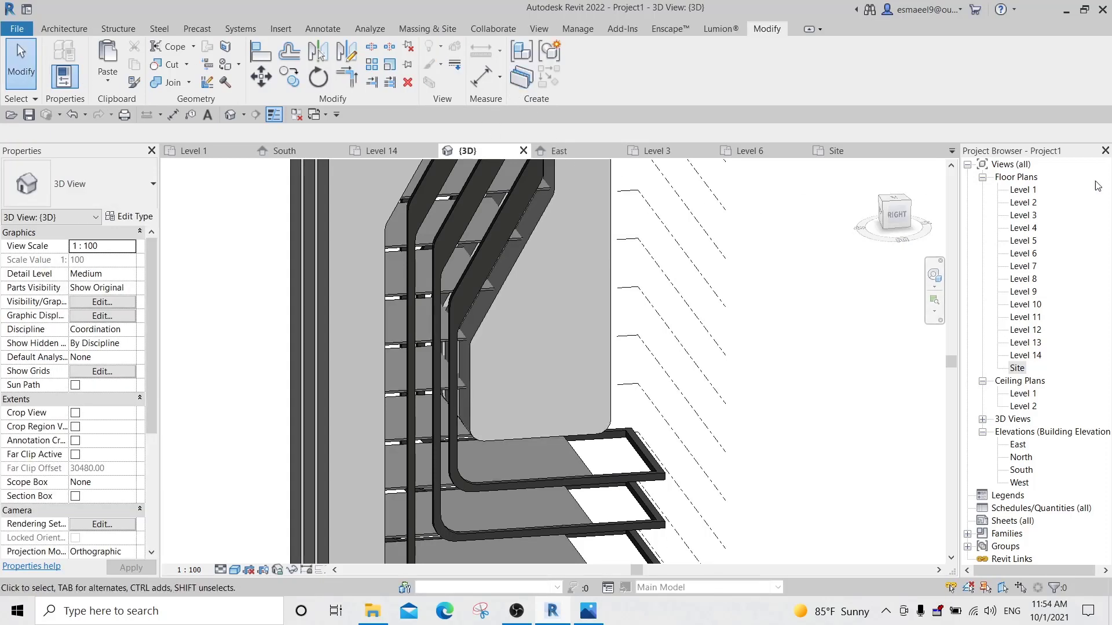
{"action": "double_click", "coordinate": [1023, 190]}
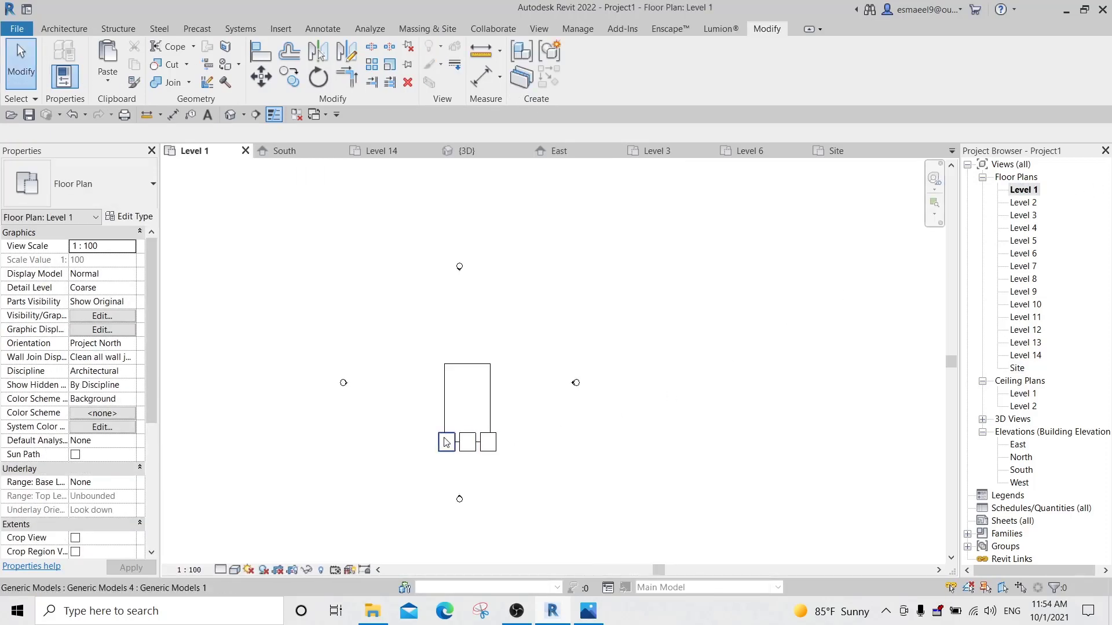
{"action": "scroll", "coordinate": [446, 443], "scroll_direction": "up", "scroll_amount": 4}
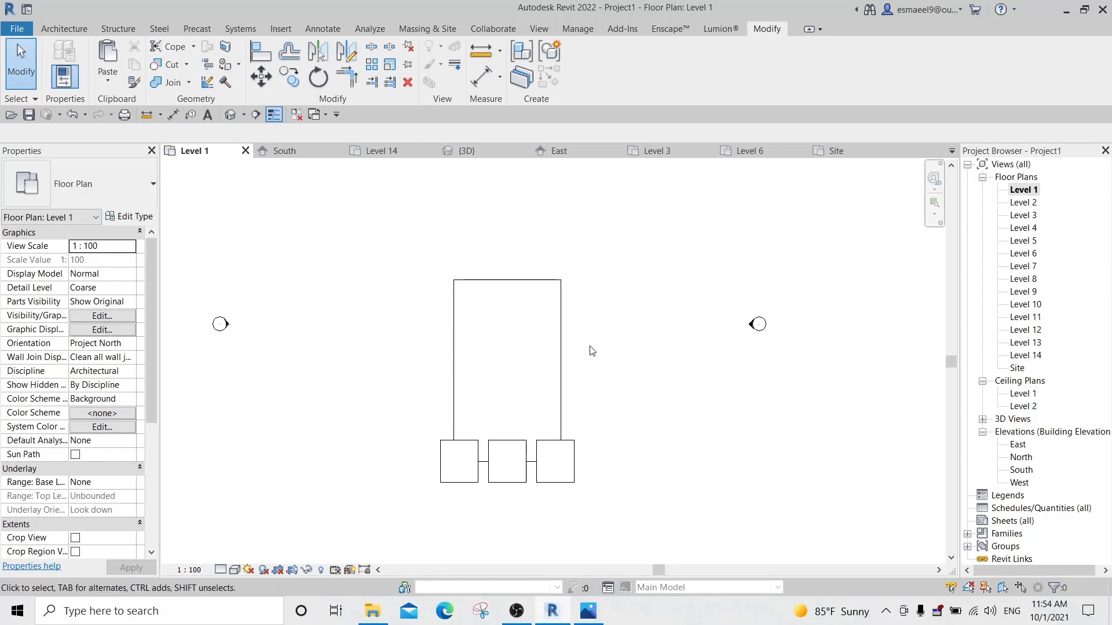
Start a wall using the Basic Wall type Generic - 200mm.
{"action": "key", "text": "w"}
{"action": "key", "text": "a"}
{"action": "left_click", "coordinate": [116, 184]}
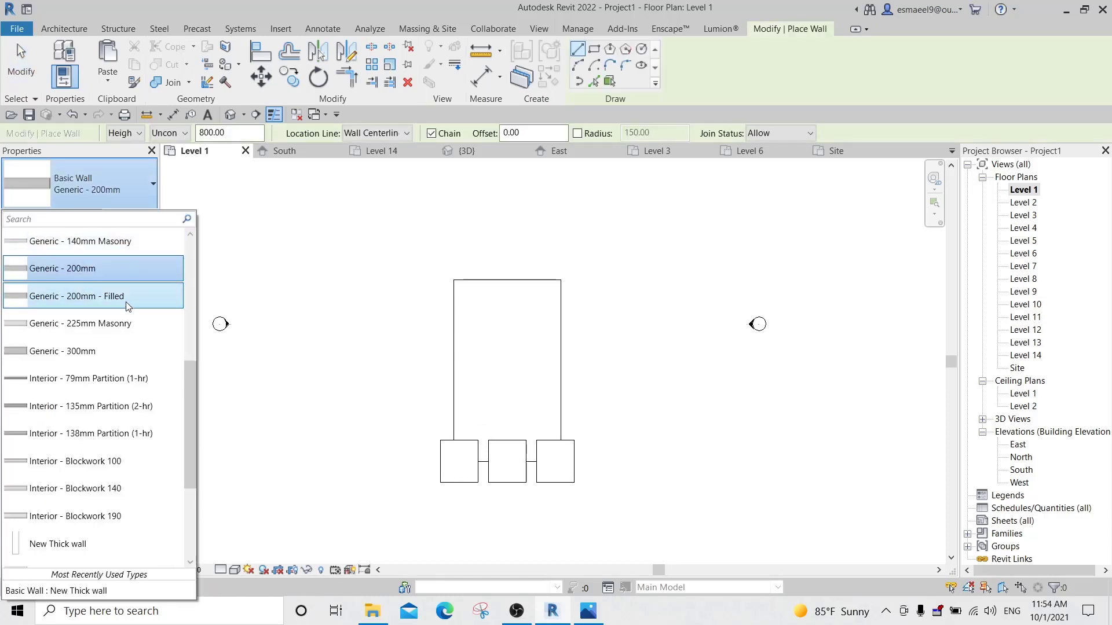
{"action": "left_click", "coordinate": [129, 263]}
{"action": "left_click", "coordinate": [131, 218]}
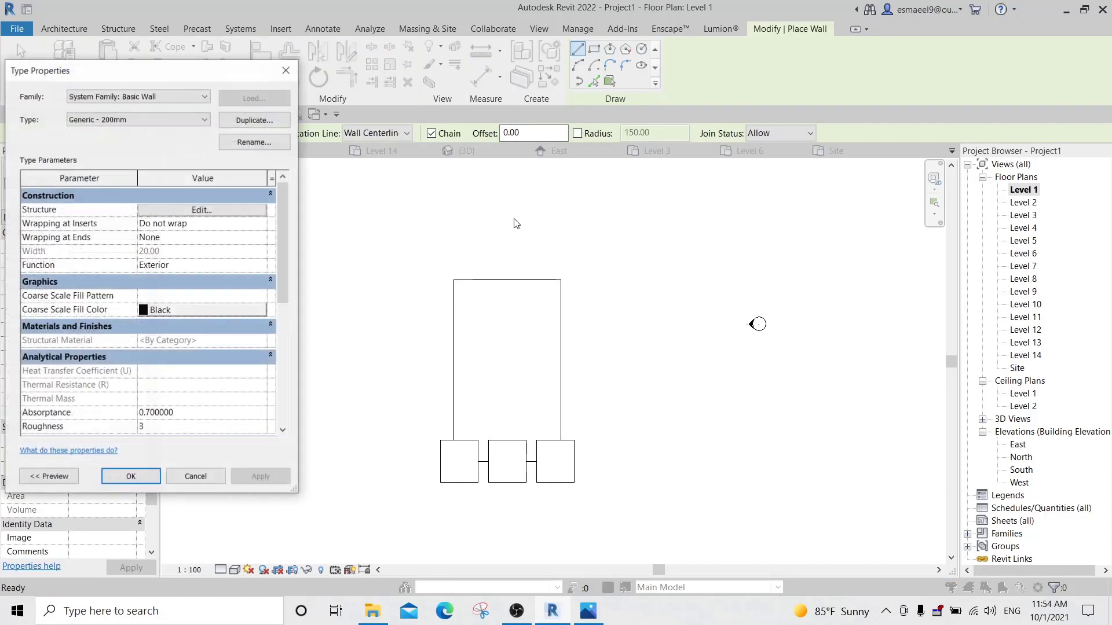
{"action": "key", "text": "Escape"}
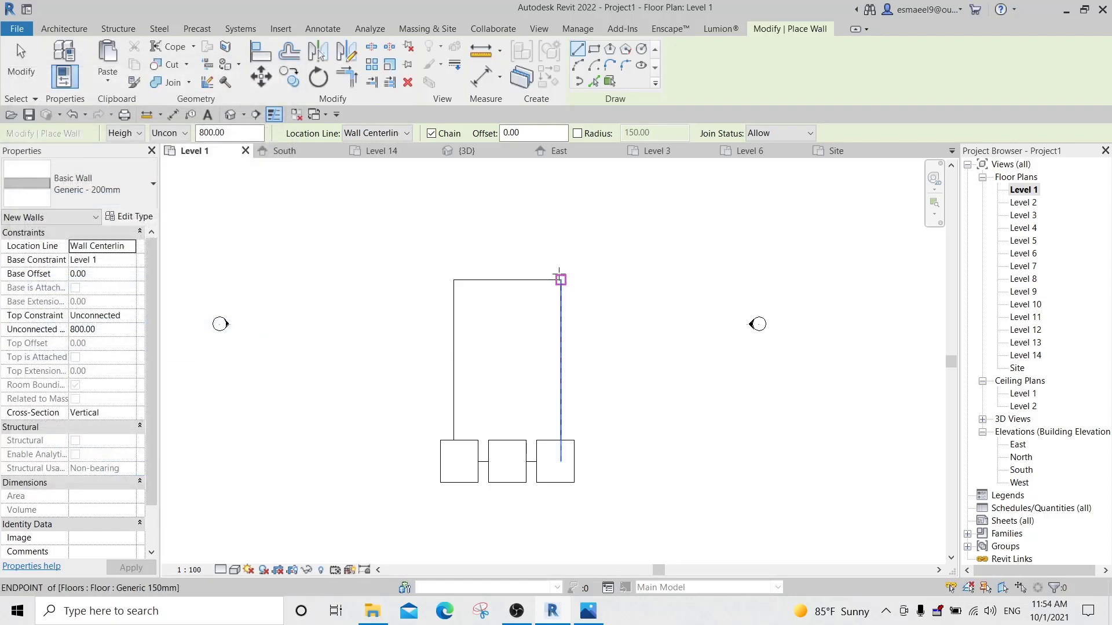
Set the wall location line to Finish Face: Exterior and draw a 1500 long wall along the floor's east edge up to the front block.
{"action": "scroll", "coordinate": [557, 362], "scroll_direction": "up", "scroll_amount": 3}
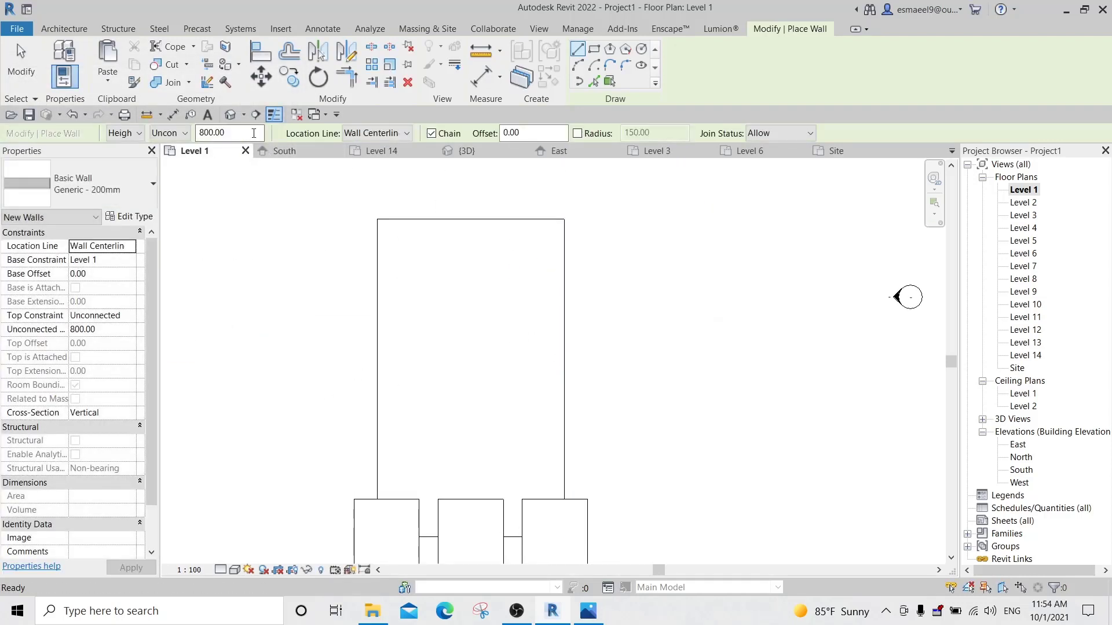
{"action": "left_click", "coordinate": [179, 134]}
{"action": "left_click", "coordinate": [377, 134]}
{"action": "left_click", "coordinate": [379, 134]}
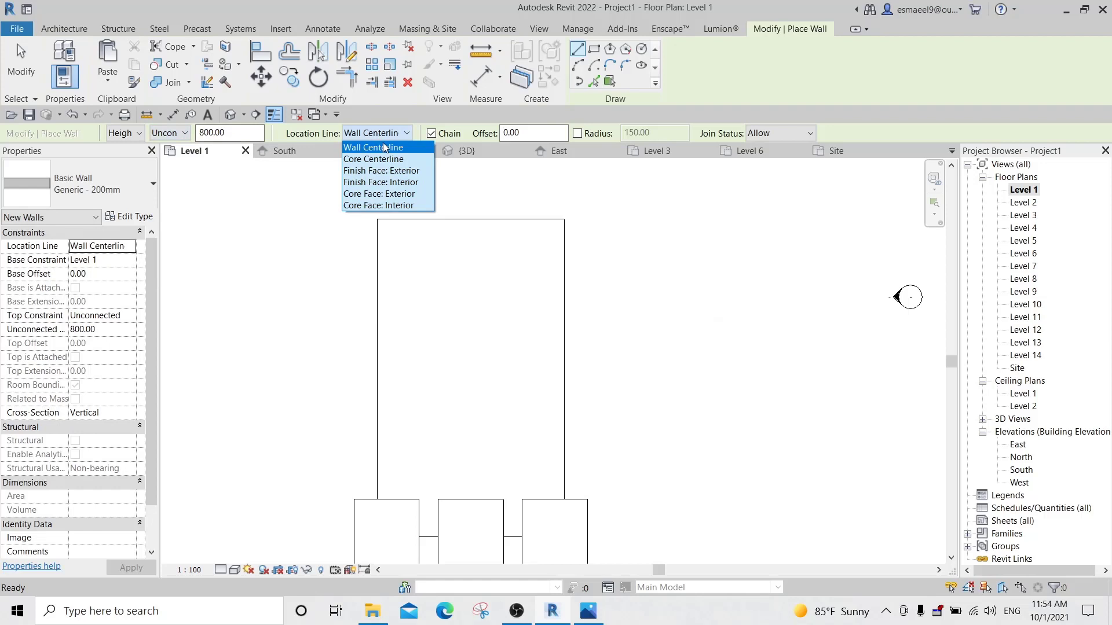
{"action": "left_click", "coordinate": [389, 171]}
{"action": "left_click", "coordinate": [560, 220]}
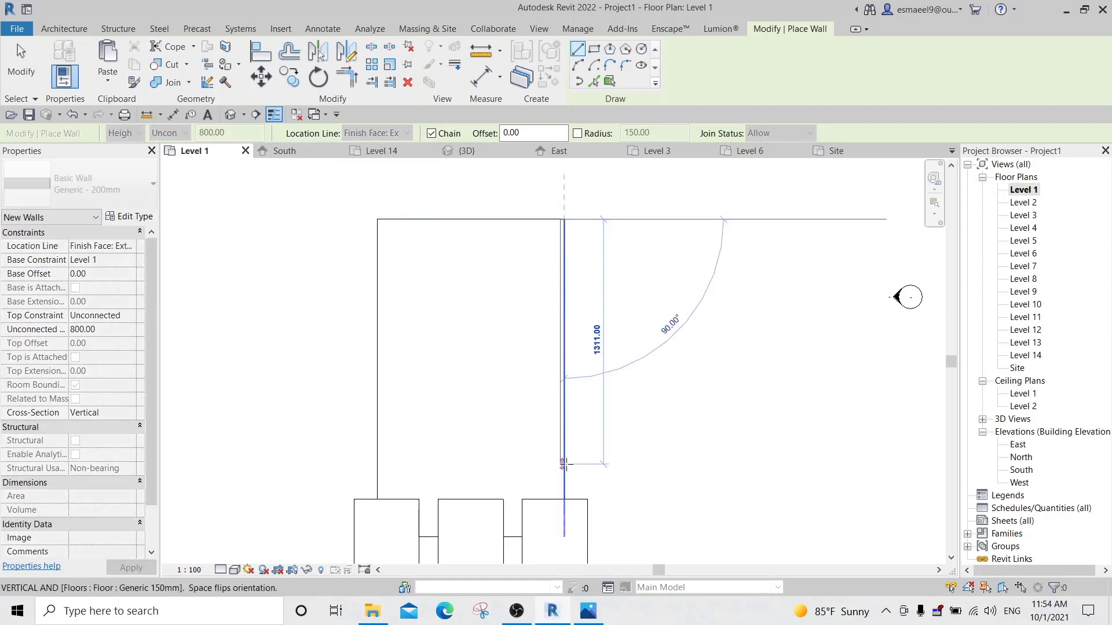
{"action": "left_click", "coordinate": [564, 498]}
{"action": "key", "text": "Escape"}
{"action": "key", "text": "Escape"}
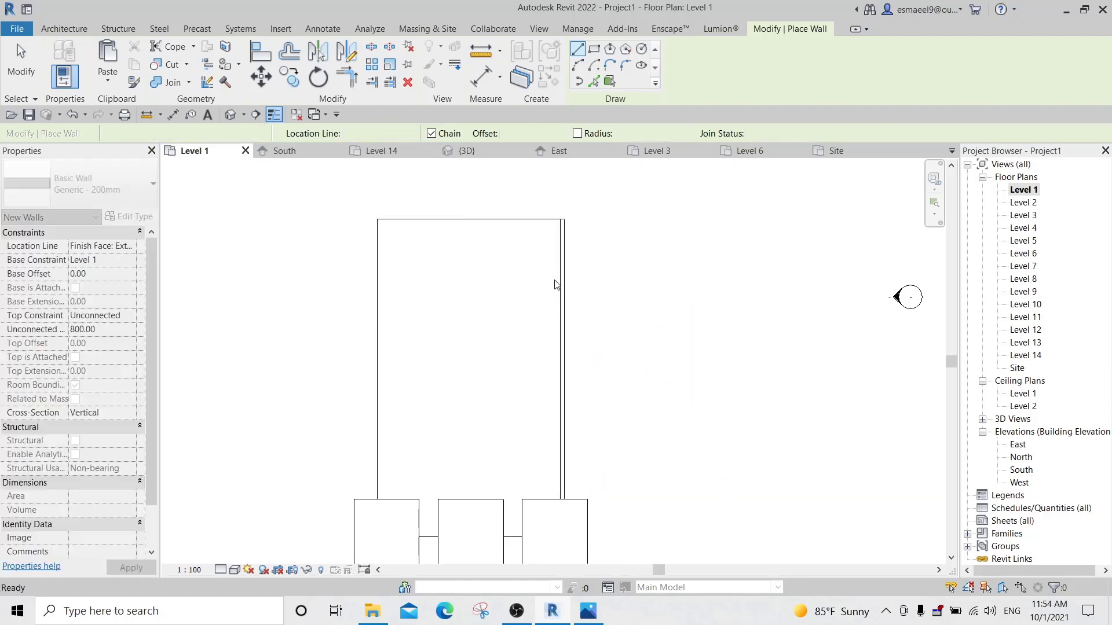
Start editing the profile of the new 1500 long wall in the 3D view's right side and compare it with the reference image.
{"action": "left_click", "coordinate": [466, 151]}
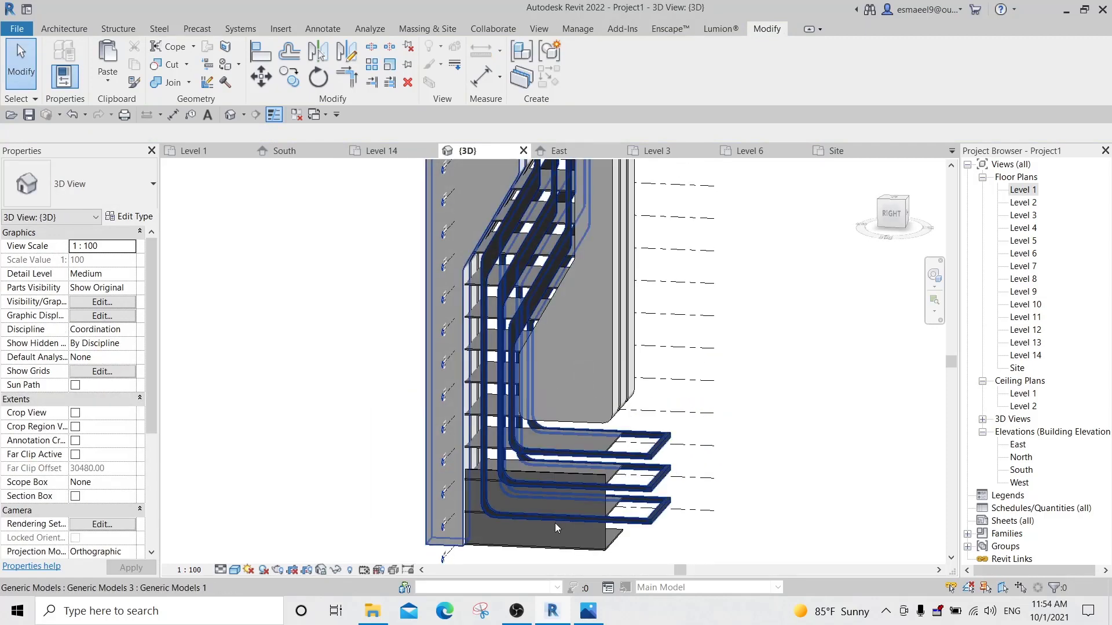
{"action": "left_click", "coordinate": [568, 502]}
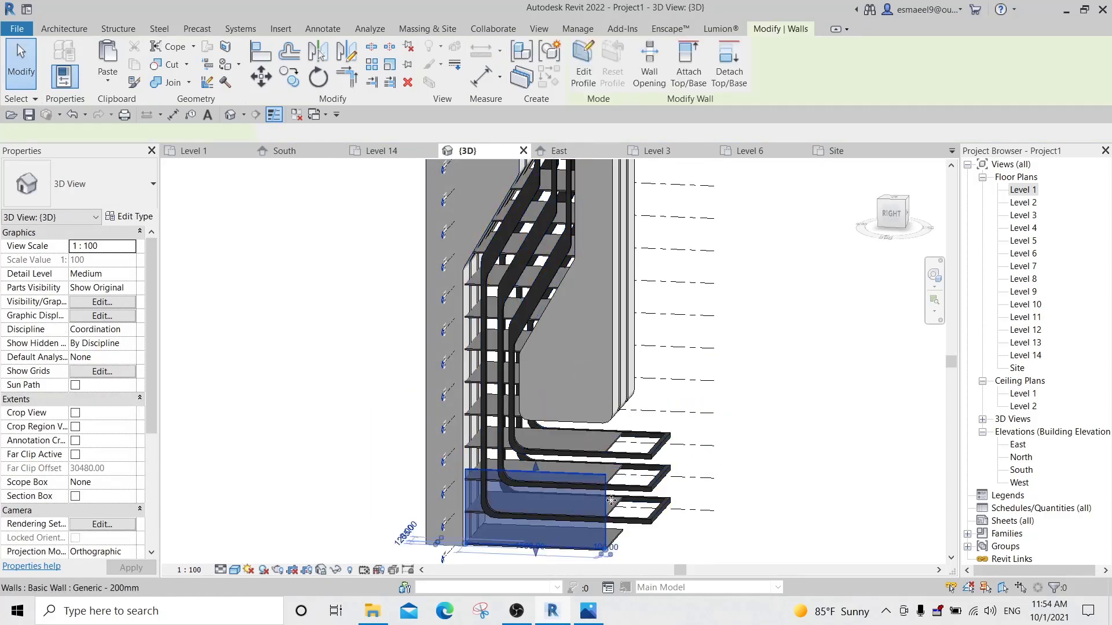
{"action": "left_click", "coordinate": [892, 214]}
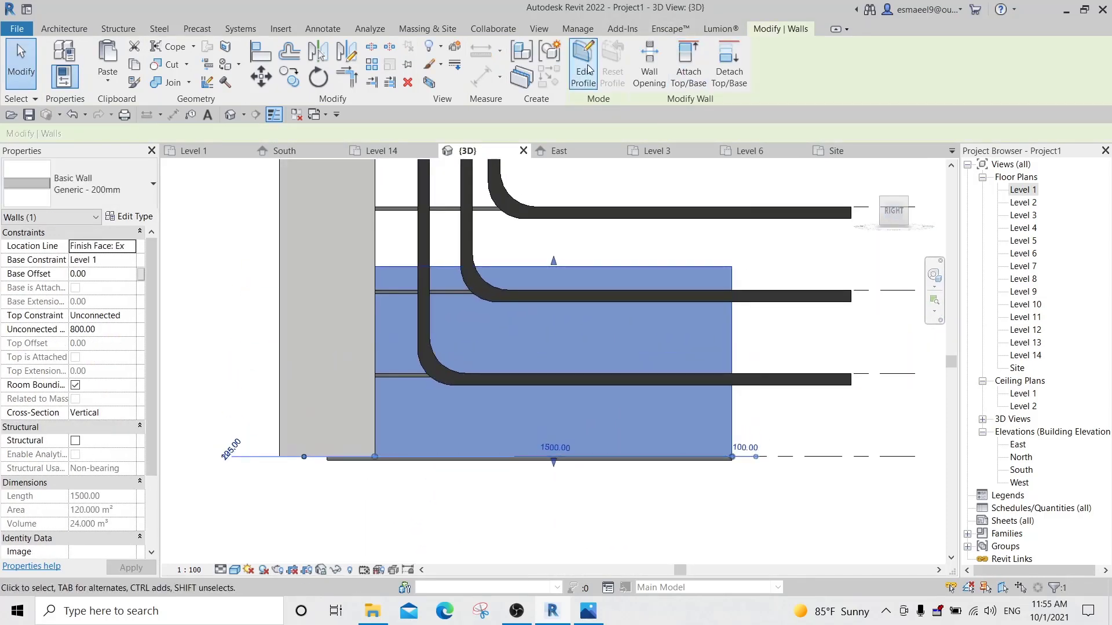
{"action": "left_click", "coordinate": [588, 69]}
{"action": "left_click", "coordinate": [588, 612]}
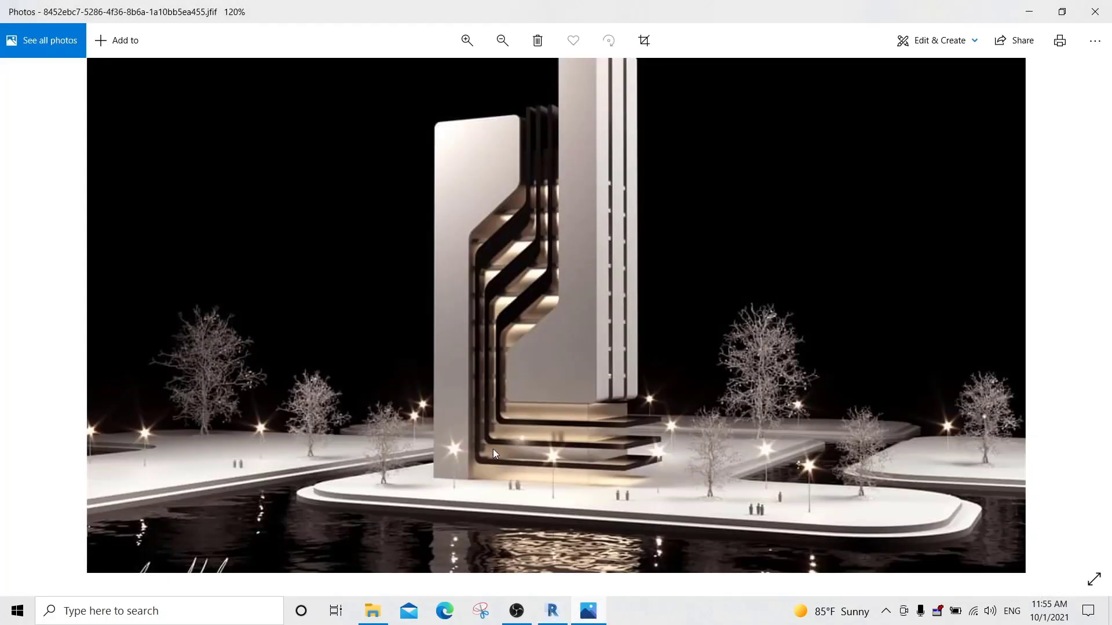
{"action": "left_click", "coordinate": [589, 613]}
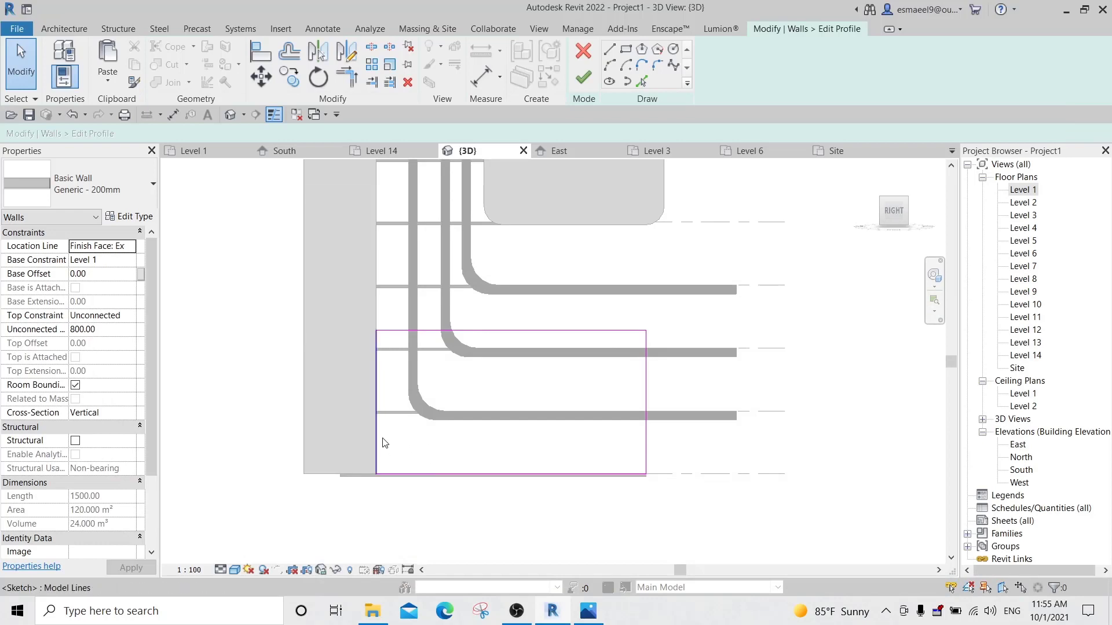
Sketch a new profile edge along Level 2, up an about 1100 long slope to the upper block's underside, and across to the wall's outer edge.
{"action": "left_click", "coordinate": [610, 50]}
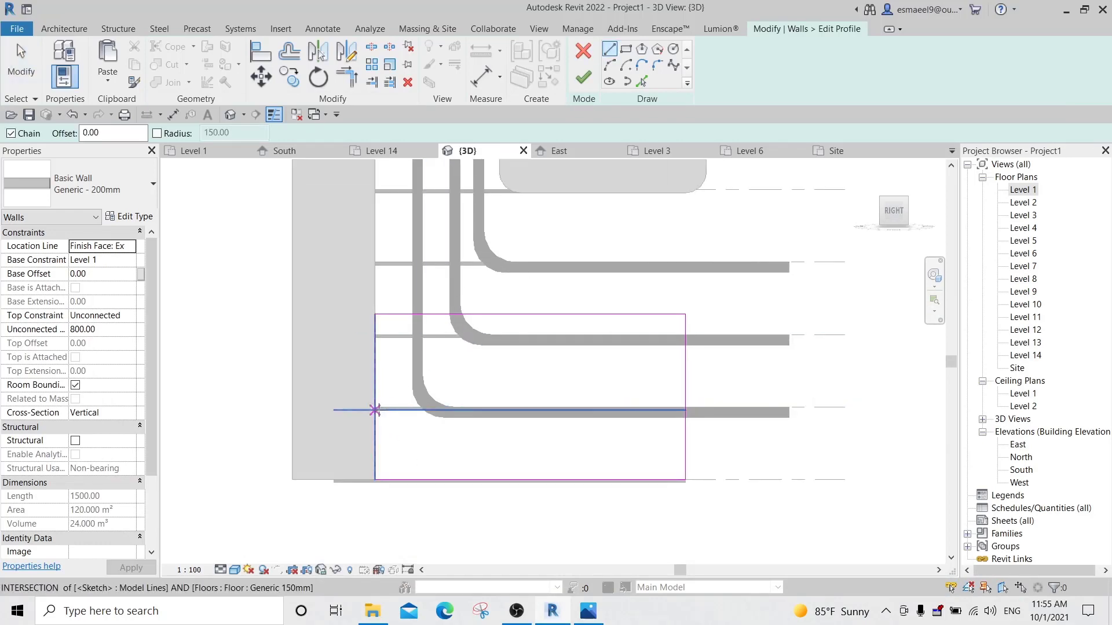
{"action": "left_click", "coordinate": [375, 410]}
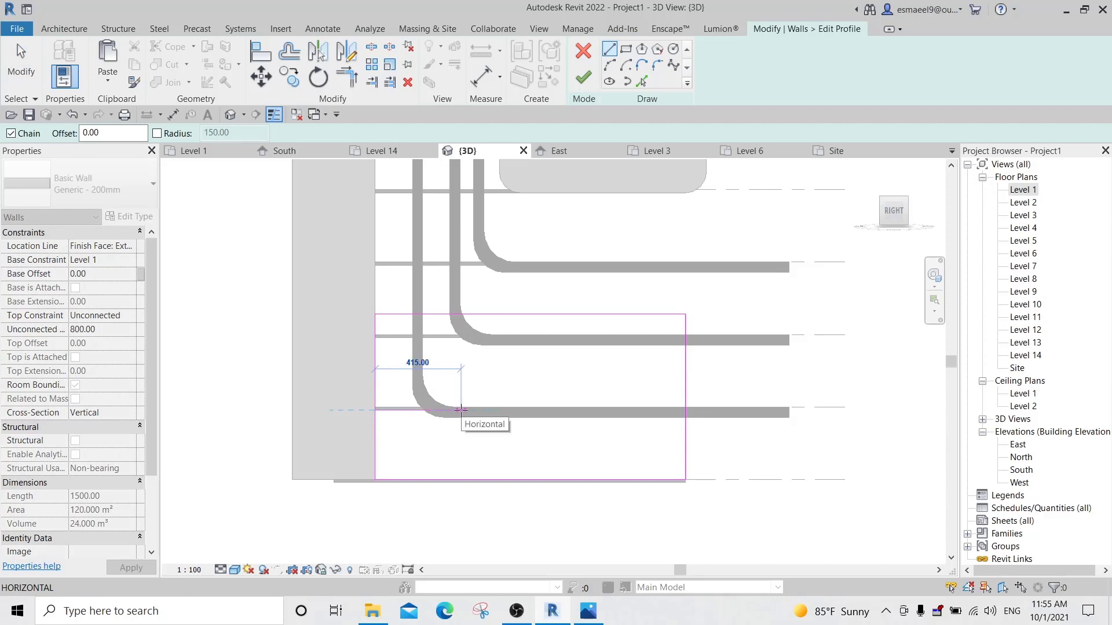
{"action": "key", "text": "Escape"}
{"action": "left_click", "coordinate": [375, 407]}
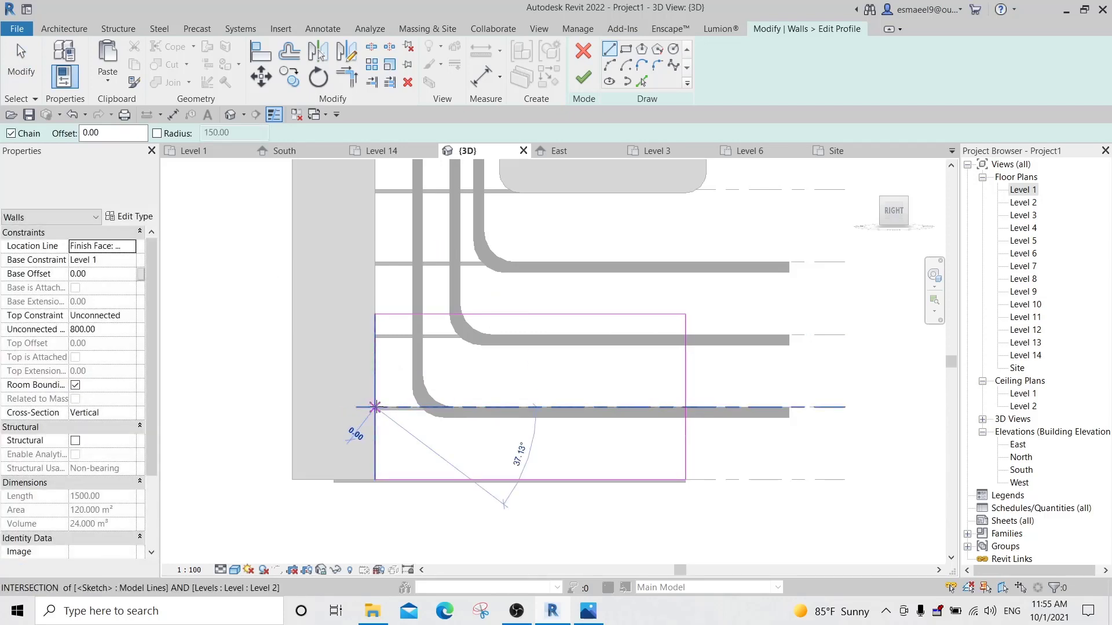
{"action": "left_click", "coordinate": [453, 407]}
{"action": "middle_click_drag", "start_coordinate": [532, 325], "coordinate": [510, 368]}
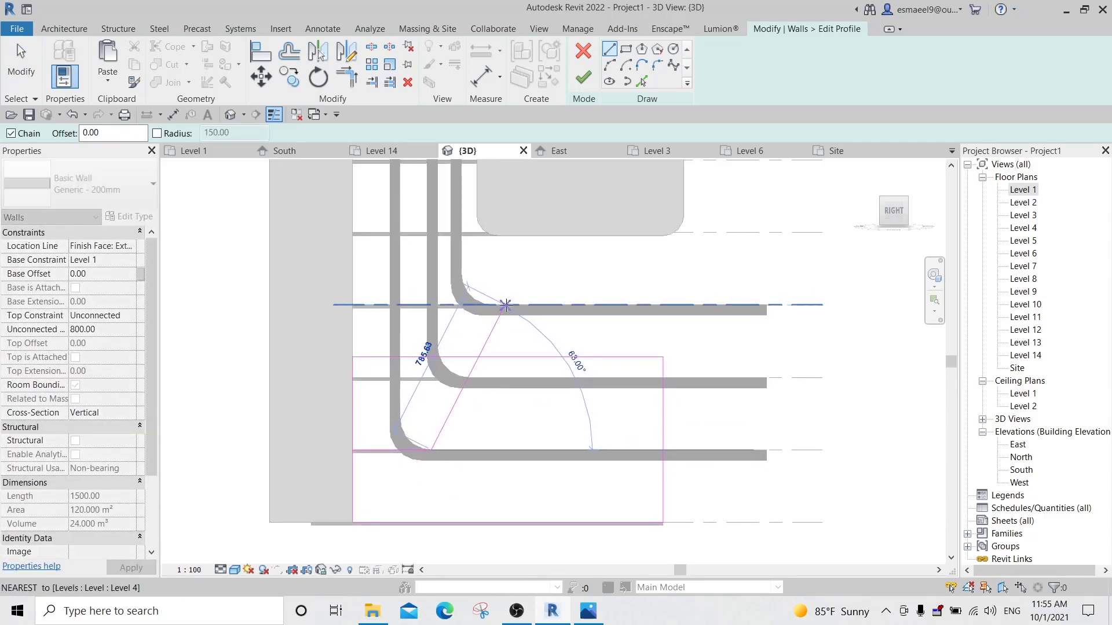
{"action": "left_click", "coordinate": [508, 237]}
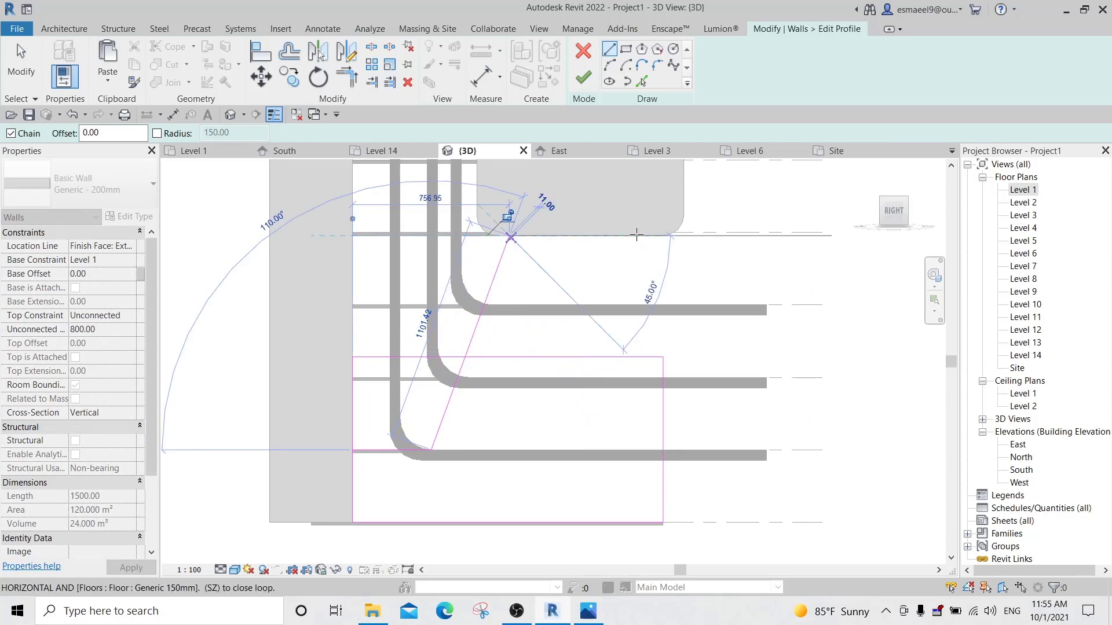
{"action": "key", "text": "Escape"}
{"action": "key", "text": "Escape"}
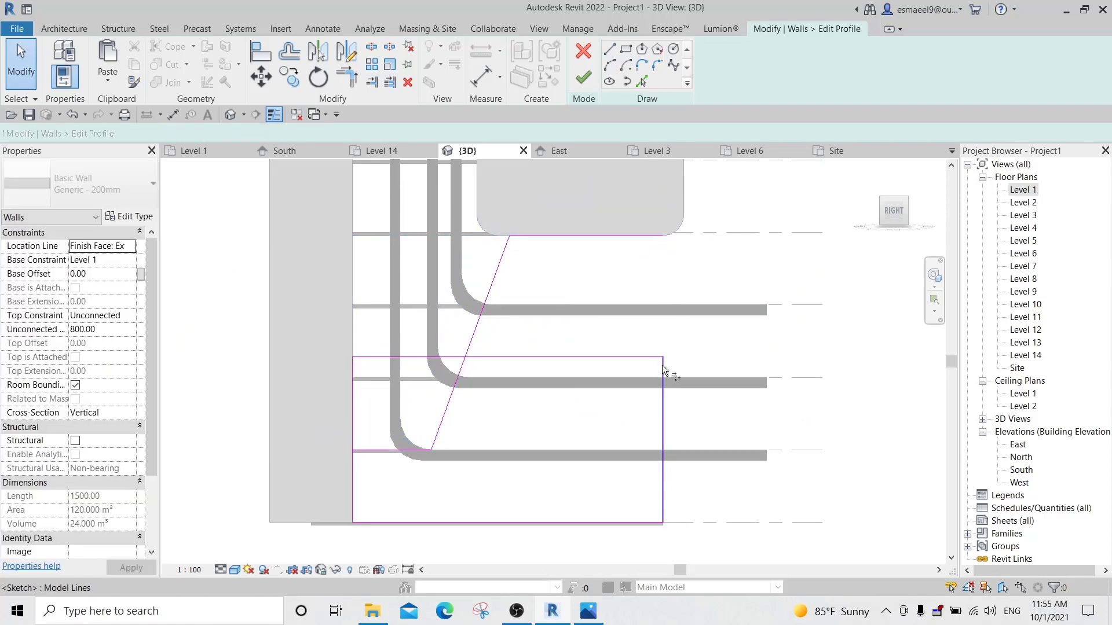
Extend the profile's outer edge to the new top line, delete the old top line, and trim the inner edge at Level 2.
{"action": "key", "text": "t"}
{"action": "key", "text": "r"}
{"action": "left_click", "coordinate": [662, 365]}
{"action": "left_click", "coordinate": [647, 235]}
{"action": "key", "text": "Escape"}
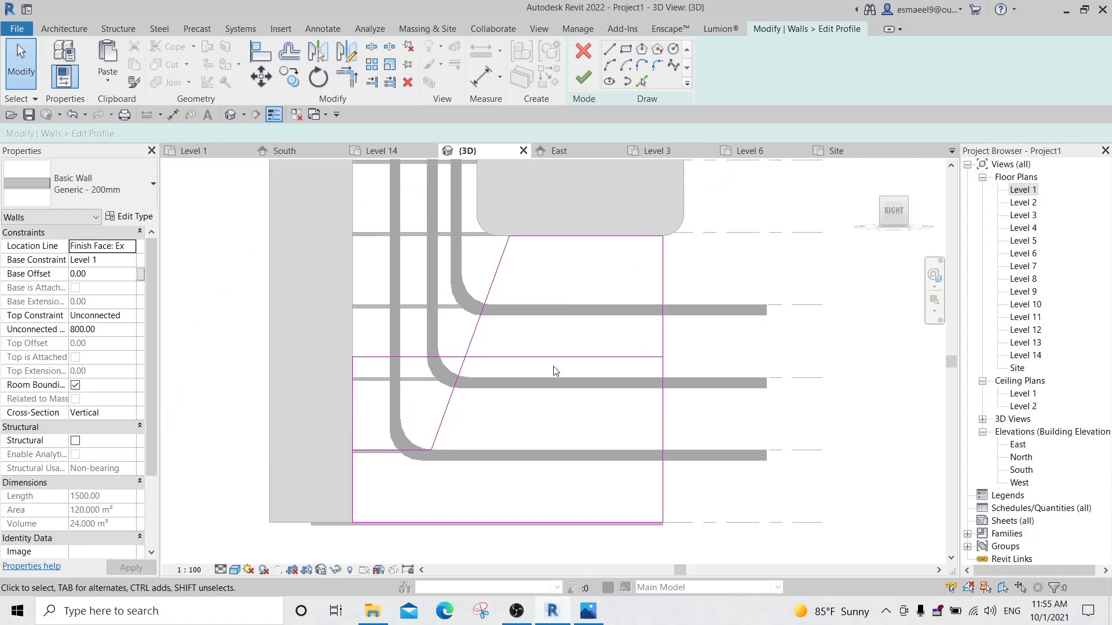
{"action": "left_click", "coordinate": [555, 360]}
{"action": "key", "text": "Delete"}
{"action": "key", "text": "t"}
{"action": "key", "text": "r"}
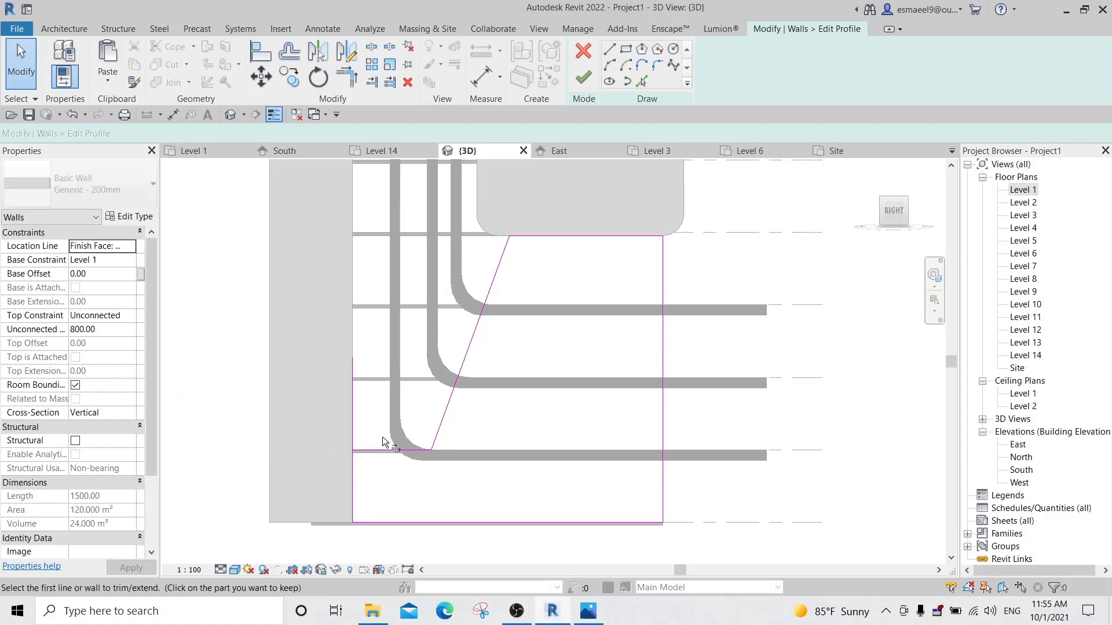
{"action": "left_click", "coordinate": [374, 451]}
Check the reference image and fillet the profile's bend at the foot of the slope and the corner beside the tower.
{"action": "left_click", "coordinate": [588, 612]}
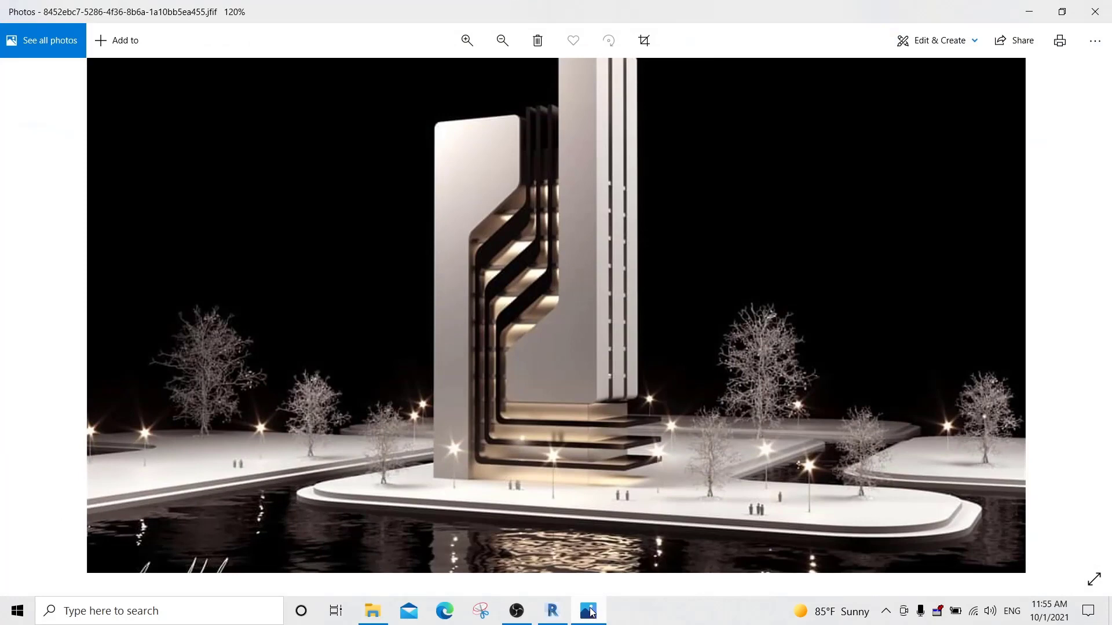
{"action": "left_click", "coordinate": [591, 613]}
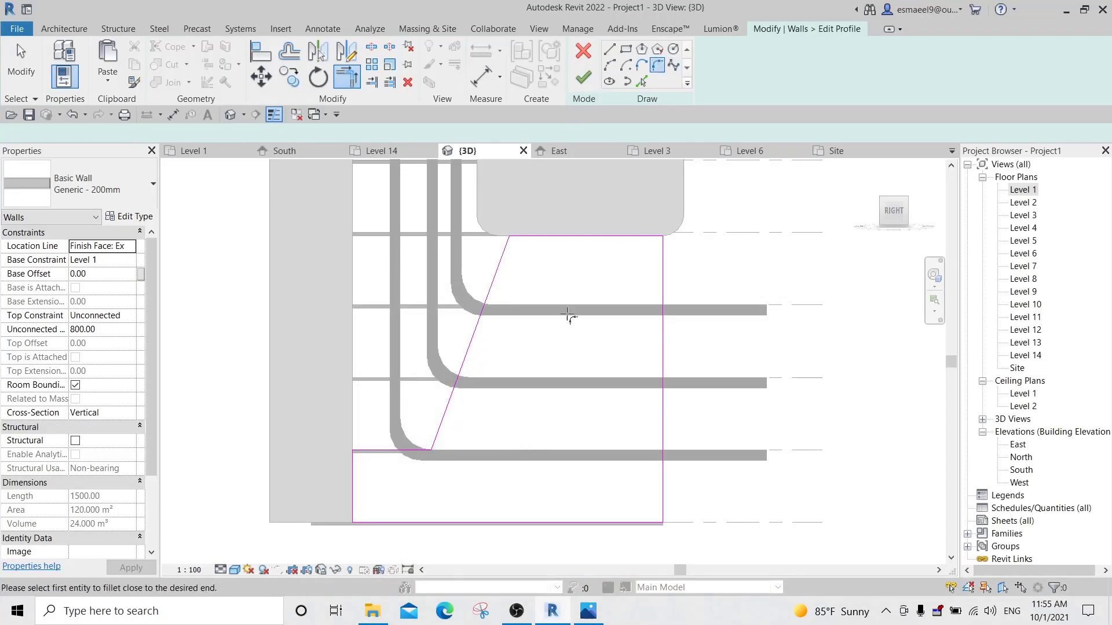
{"action": "left_click", "coordinate": [419, 443]}
{"action": "left_click", "coordinate": [360, 466]}
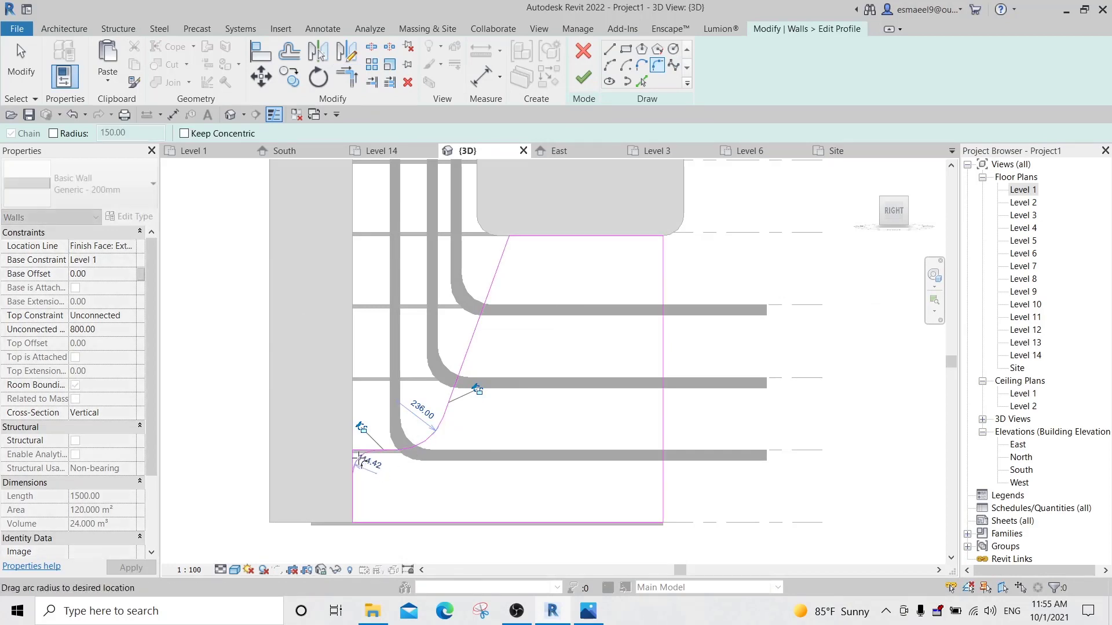
{"action": "left_click", "coordinate": [361, 463]}
{"action": "key", "text": "Escape"}
{"action": "scroll", "coordinate": [373, 467], "scroll_direction": "up", "scroll_amount": 2}
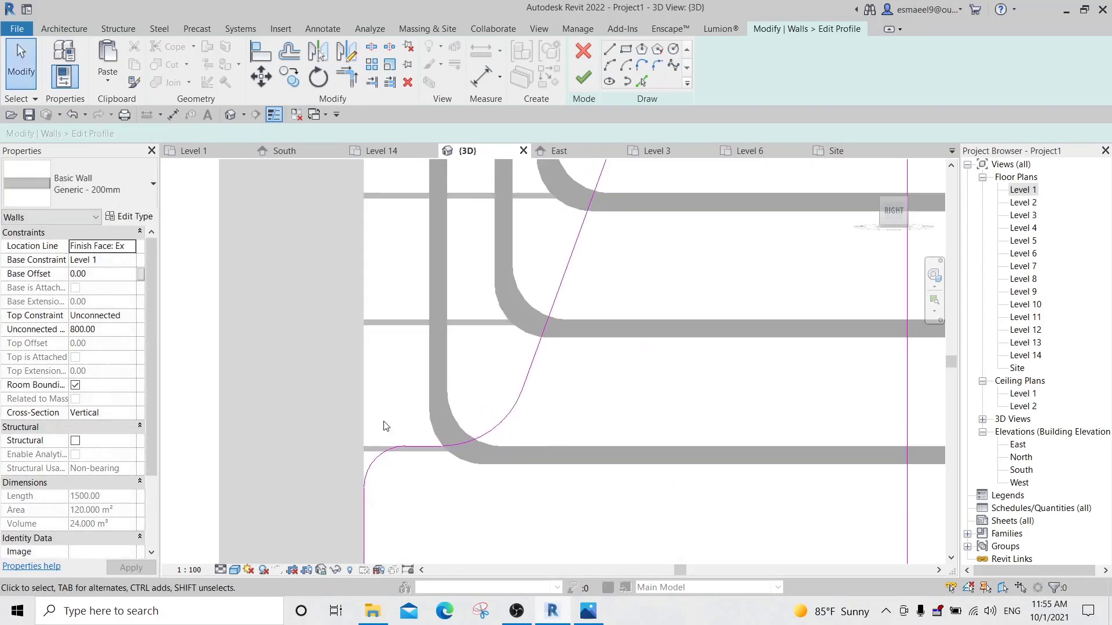
Set the fillet radius to 100 at the corner beside the tower and 200 at the foot of the slope.
{"action": "left_click", "coordinate": [377, 469]}
{"action": "type", "text": "100"}
{"action": "key", "text": "Return"}
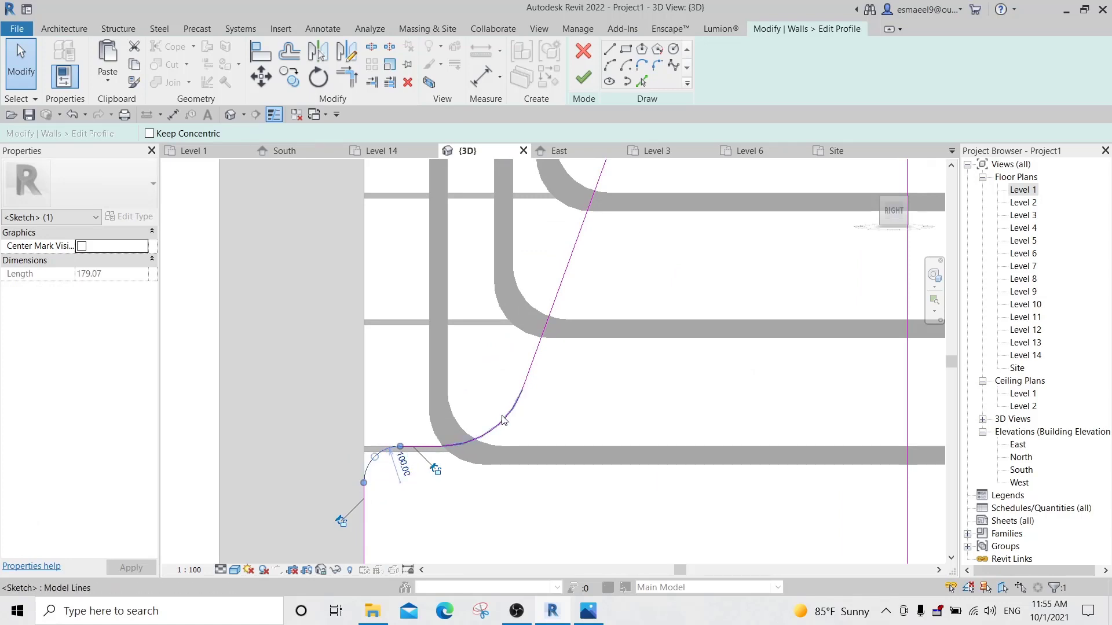
{"action": "left_click", "coordinate": [498, 433]}
{"action": "type", "text": "2"}
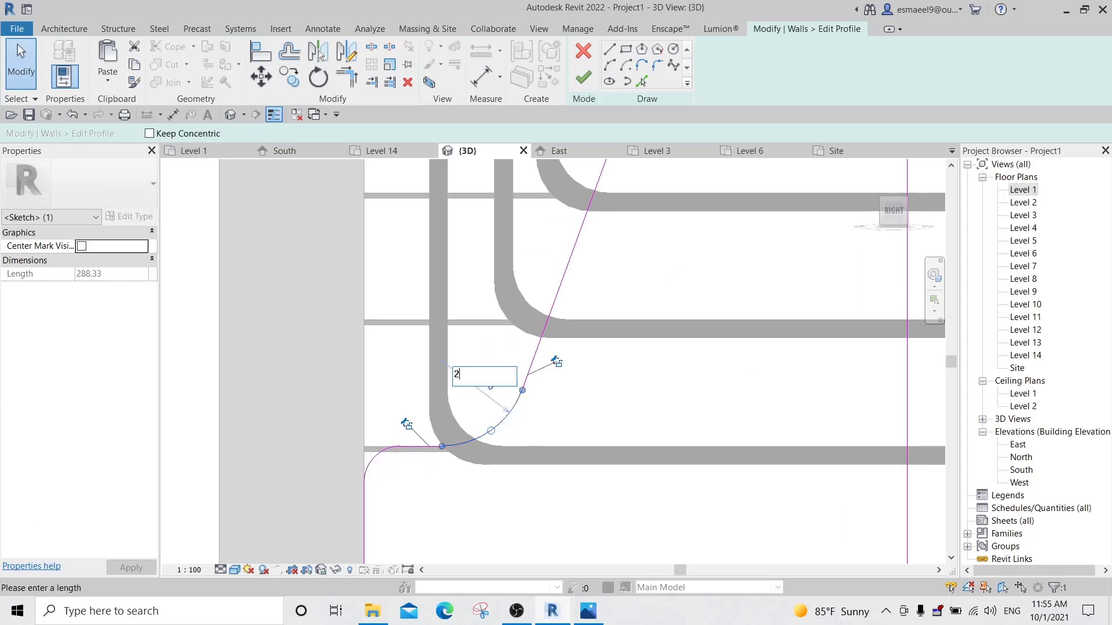
{"action": "type", "text": "00"}
{"action": "key", "text": "Return"}
Fillet the two top corners of the wall profile beneath the upper block, using a 150 radius at the outer corner.
{"action": "scroll", "coordinate": [715, 429], "scroll_direction": "down", "scroll_amount": 3}
{"action": "middle_click_drag", "start_coordinate": [678, 307], "coordinate": [591, 373]}
{"action": "scroll", "coordinate": [589, 369], "scroll_direction": "up", "scroll_amount": 2}
{"action": "left_click", "coordinate": [594, 338]}
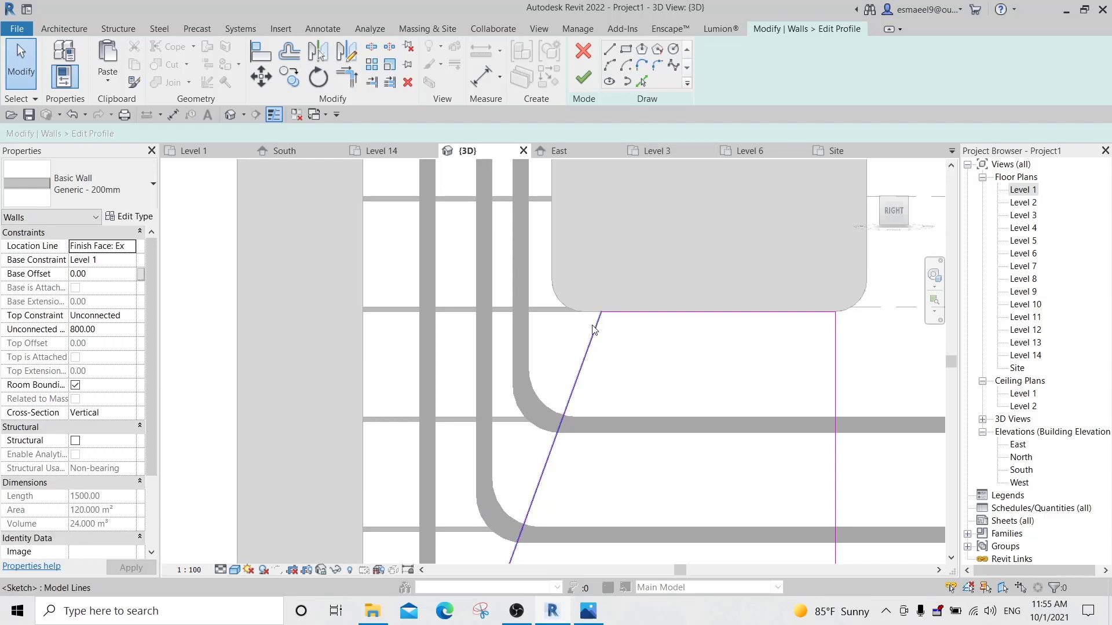
{"action": "left_click", "coordinate": [656, 66]}
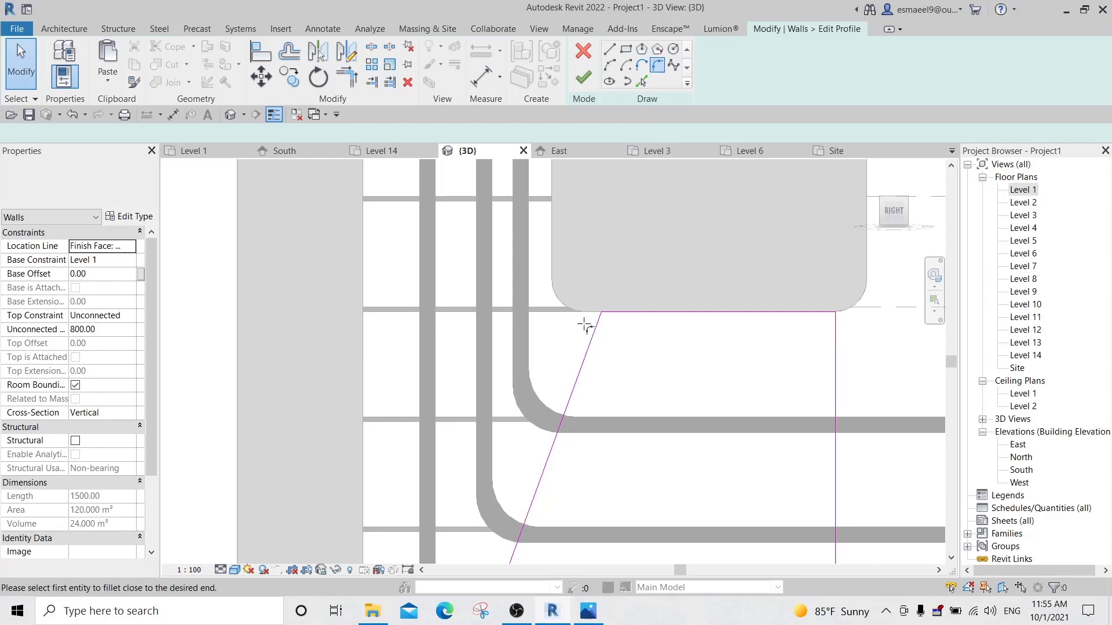
{"action": "left_click", "coordinate": [616, 320]}
{"action": "left_click", "coordinate": [621, 346]}
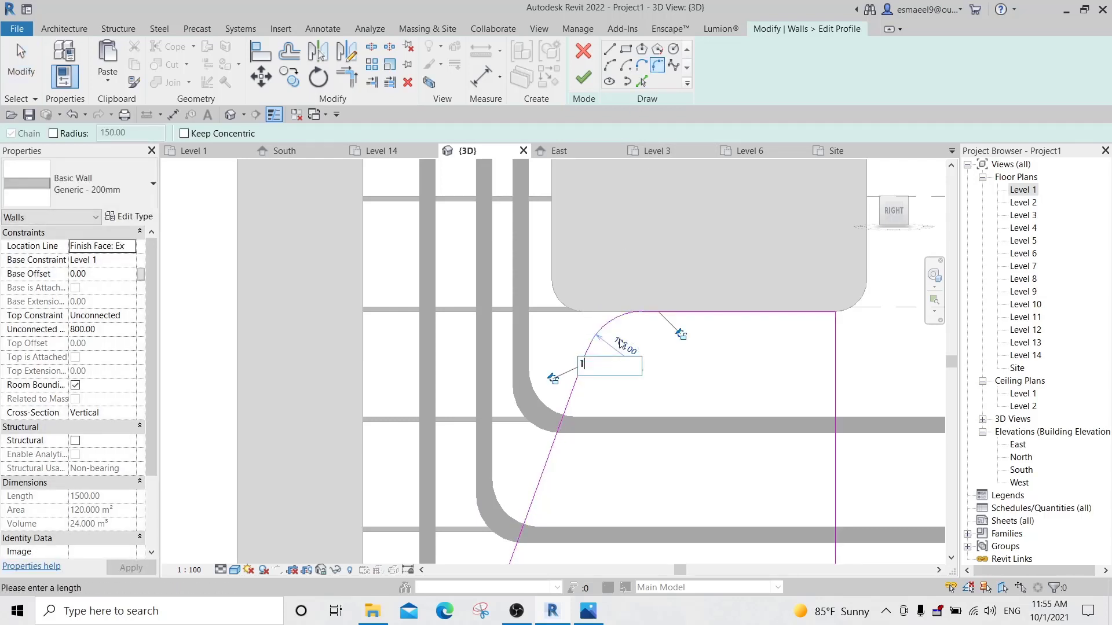
{"action": "left_click", "coordinate": [828, 331]}
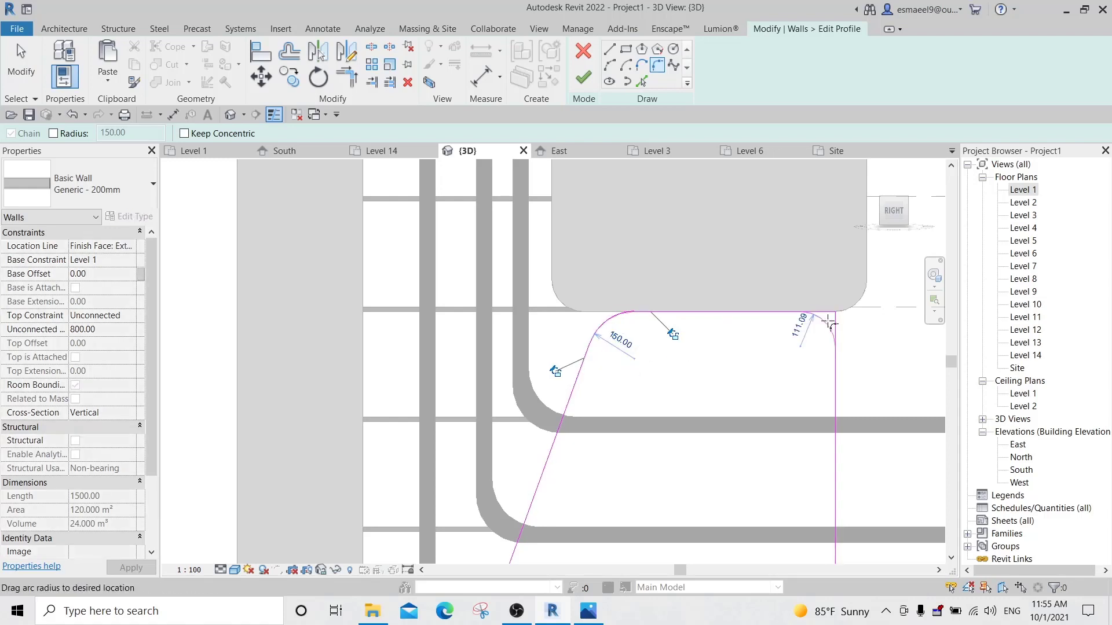
{"action": "left_click", "coordinate": [818, 316]}
{"action": "left_click", "coordinate": [810, 317]}
{"action": "type", "text": "15"}
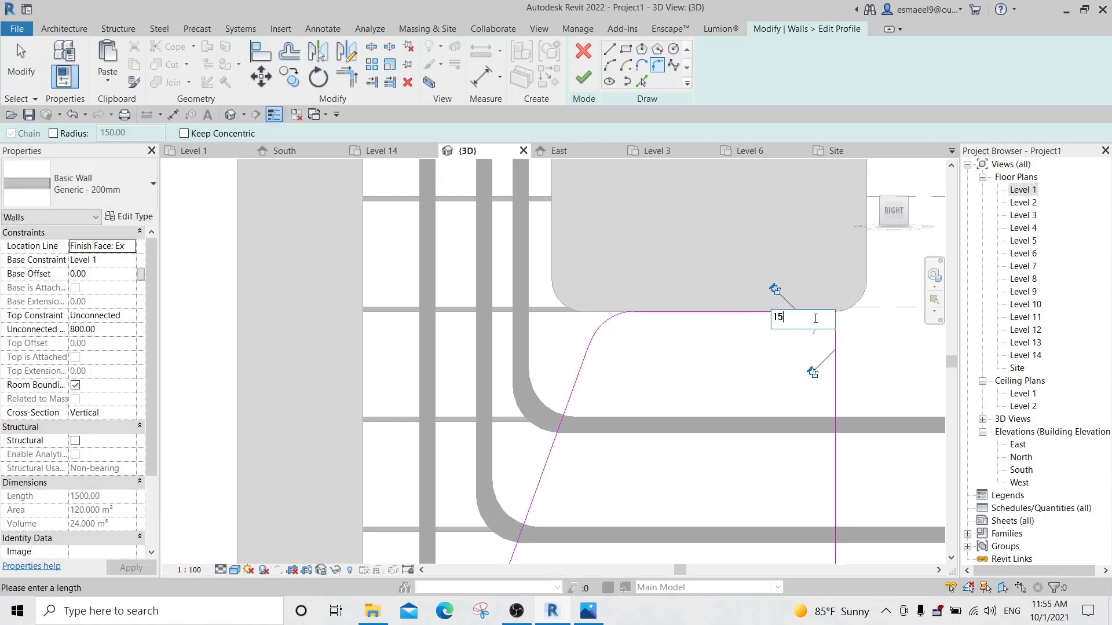
{"action": "type", "text": "0"}
{"action": "key", "text": "Return"}
{"action": "scroll", "coordinate": [724, 275], "scroll_direction": "down", "scroll_amount": 3}
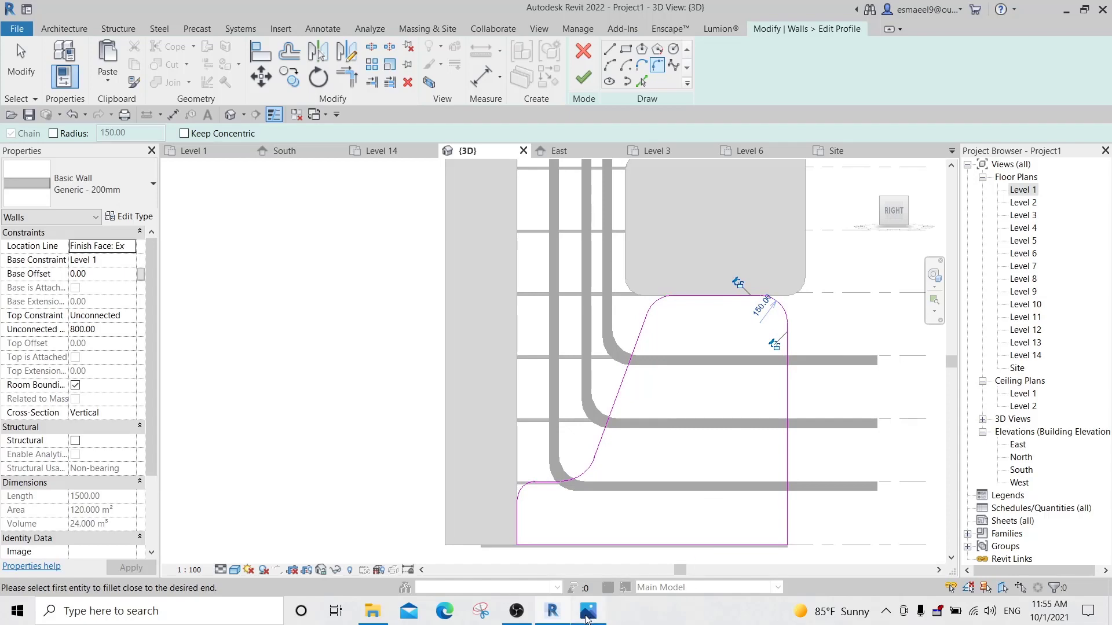
Compare the profile with the reference image and undo the fillets on its two top corners.
{"action": "left_click", "coordinate": [587, 618]}
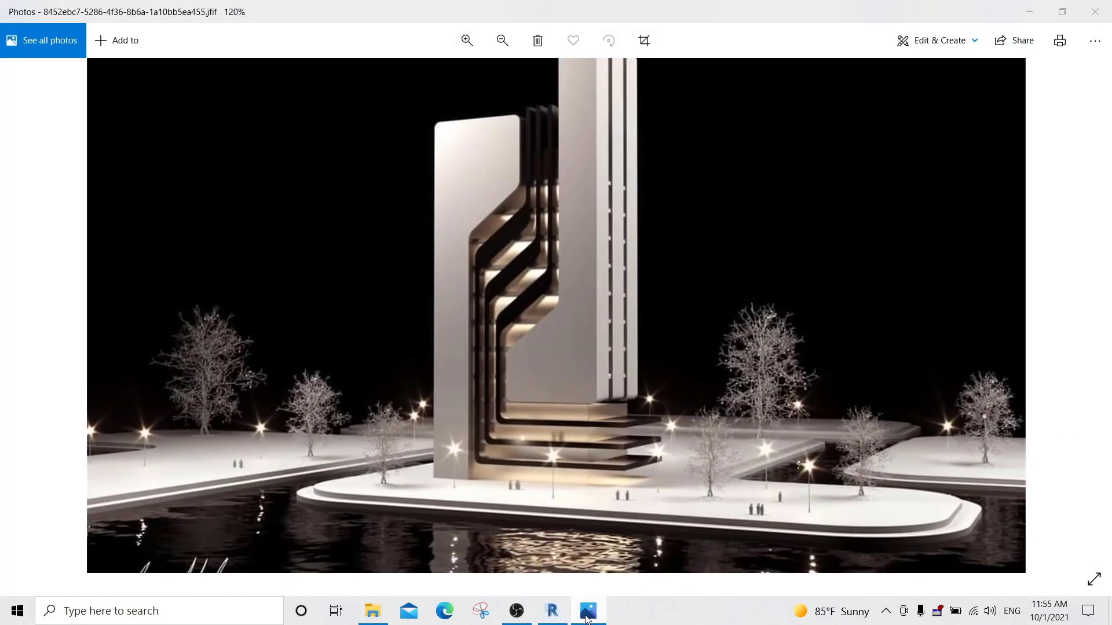
{"action": "left_click", "coordinate": [587, 618]}
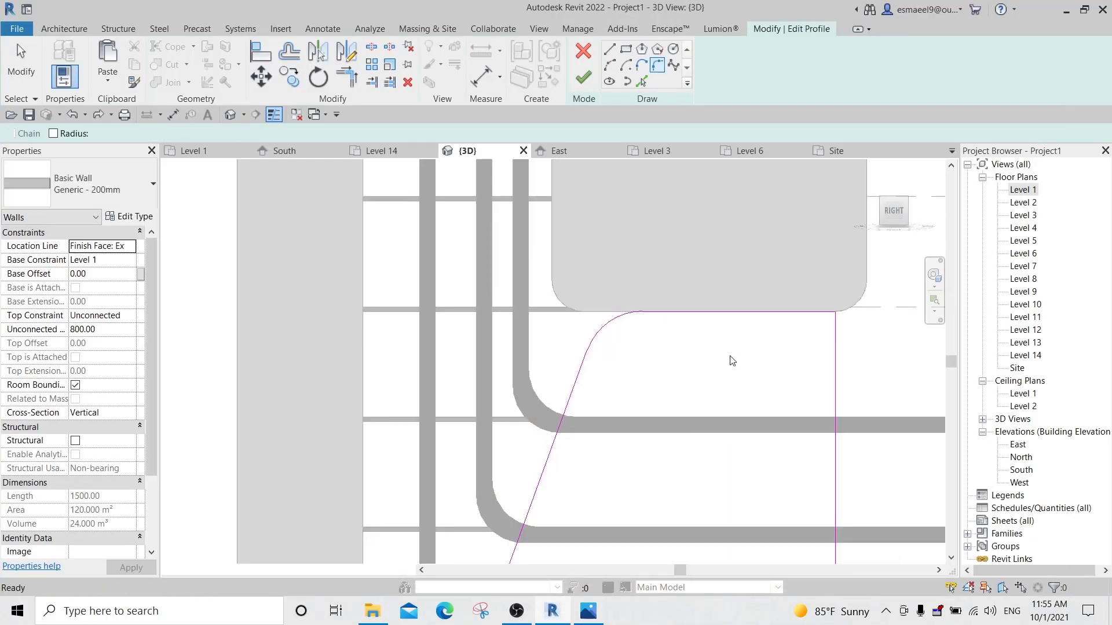
{"action": "key", "text": "ctrl+z"}
Finish the wall profile edit and view the reshaped wall from the back corner of the building.
{"action": "scroll", "coordinate": [670, 266], "scroll_direction": "down", "scroll_amount": 3}
{"action": "middle_click_drag", "start_coordinate": [668, 173], "coordinate": [595, 272]}
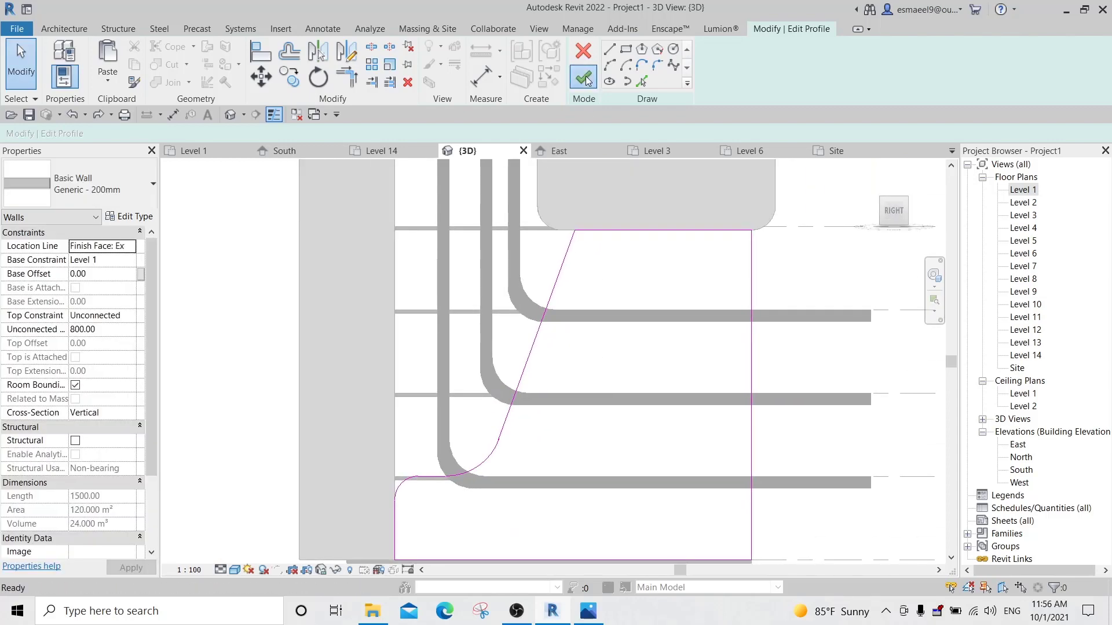
{"action": "left_click", "coordinate": [583, 77]}
{"action": "scroll", "coordinate": [737, 345], "scroll_direction": "down", "scroll_amount": 3}
{"action": "middle_click_drag", "start_coordinate": [737, 346], "coordinate": [679, 420], "text": "shift"}
{"action": "key", "text": "Escape"}
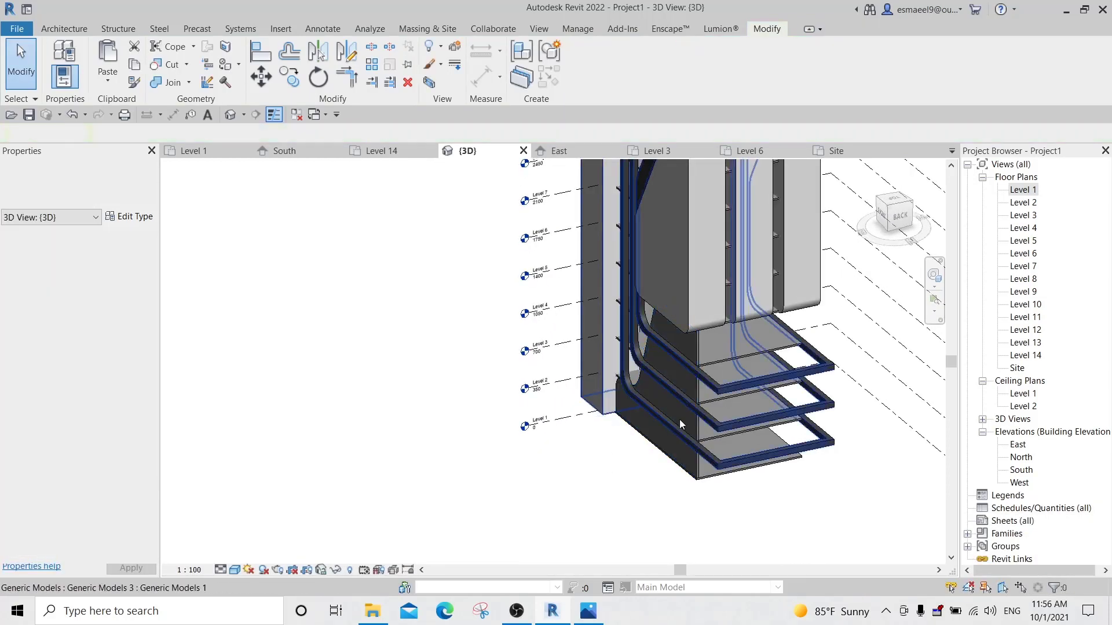
Mirror a copy of the reshaped wall to the floor's west edge about the floor's vertical centreline in the Level 1 plan.
{"action": "scroll", "coordinate": [691, 338], "scroll_direction": "up", "scroll_amount": 3}
{"action": "left_click", "coordinate": [687, 328]}
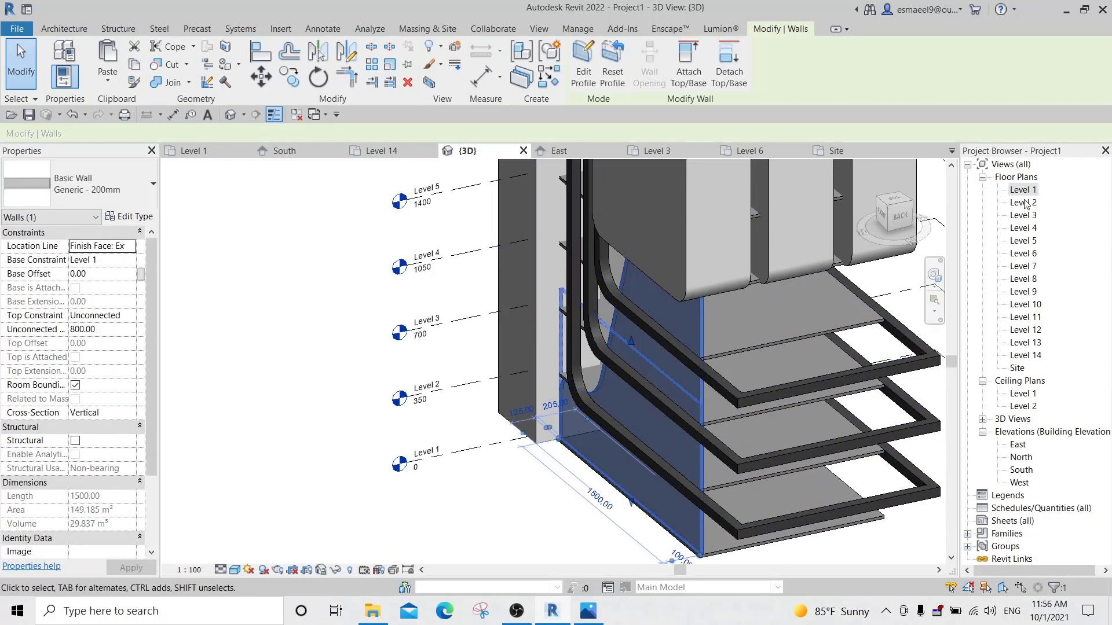
{"action": "double_click", "coordinate": [1023, 189]}
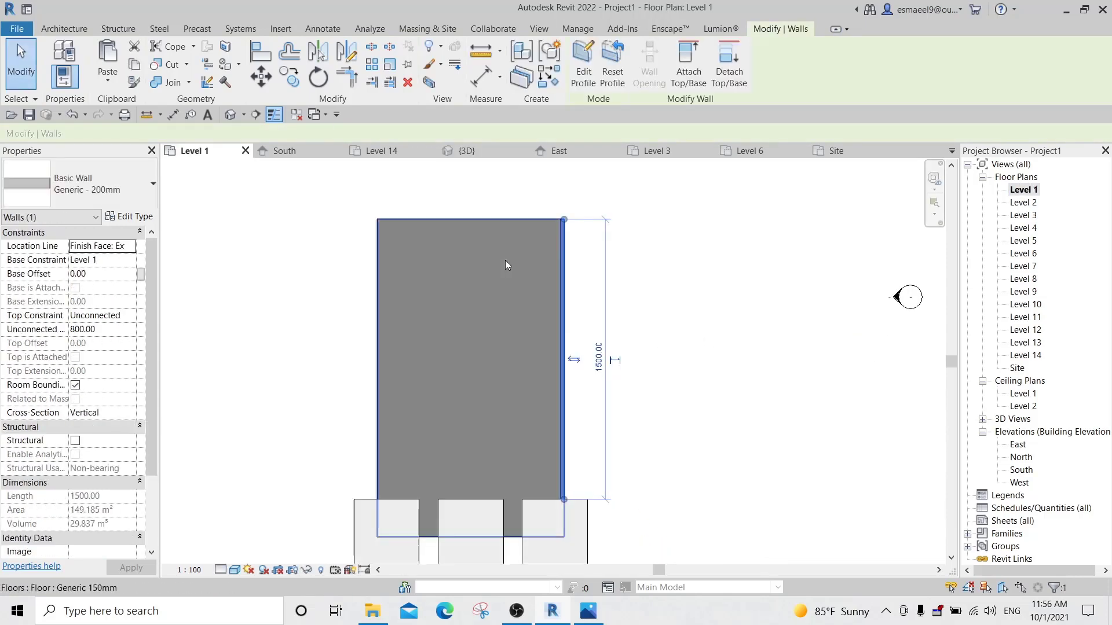
{"action": "key", "text": "Escape"}
{"action": "left_click", "coordinate": [564, 262]}
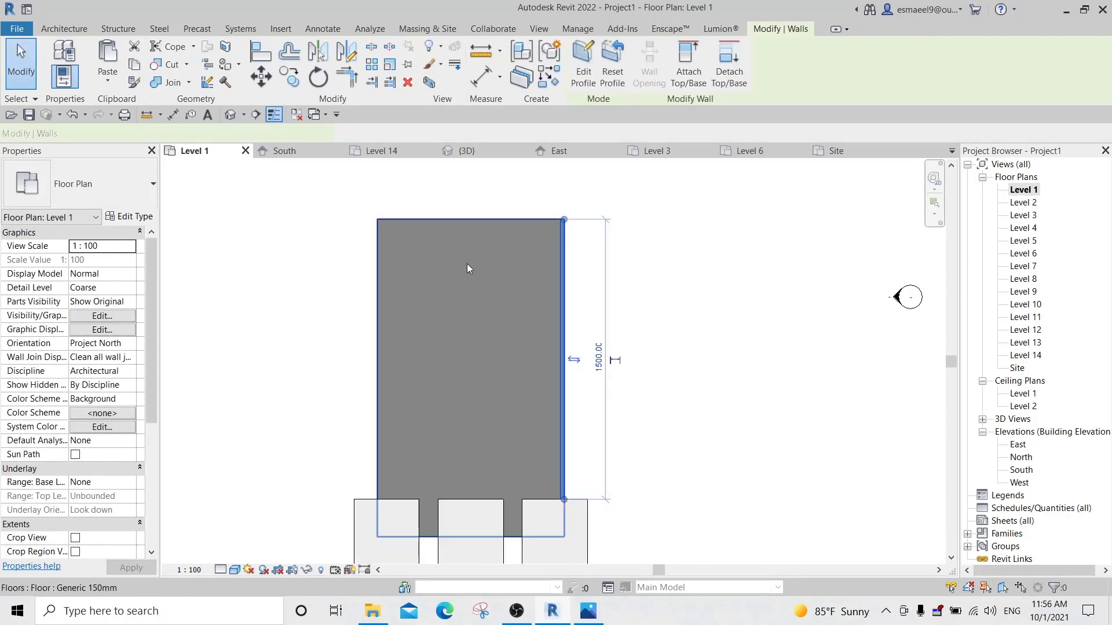
{"action": "key", "text": "m"}
{"action": "key", "text": "m"}
{"action": "left_click", "coordinate": [476, 221]}
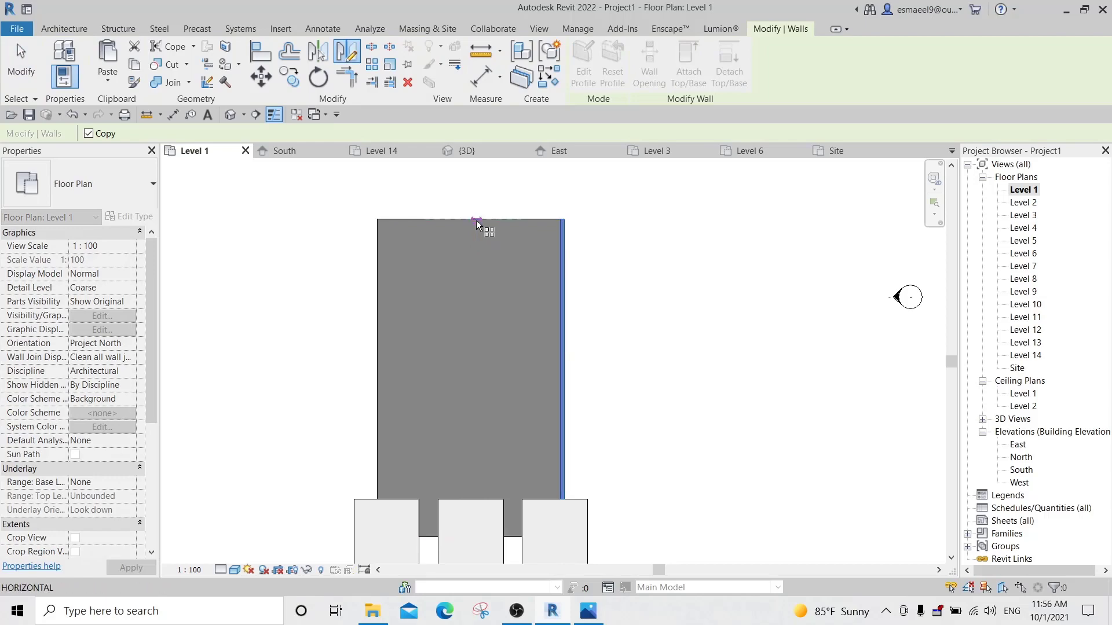
{"action": "key", "text": "Escape"}
Inspect both base walls in the 3D view and return to the Level 1 floor plan.
{"action": "left_click", "coordinate": [467, 150]}
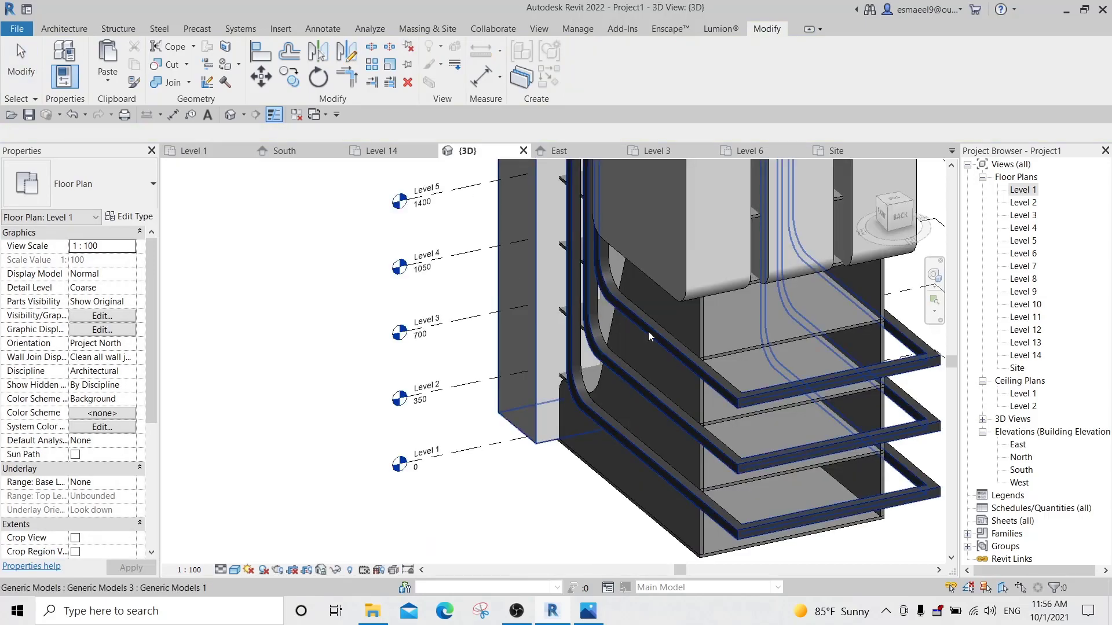
{"action": "scroll", "coordinate": [648, 331], "scroll_direction": "down", "scroll_amount": 2}
{"action": "middle_click_drag", "start_coordinate": [648, 331], "coordinate": [608, 318], "text": "shift"}
{"action": "double_click", "coordinate": [1028, 191]}
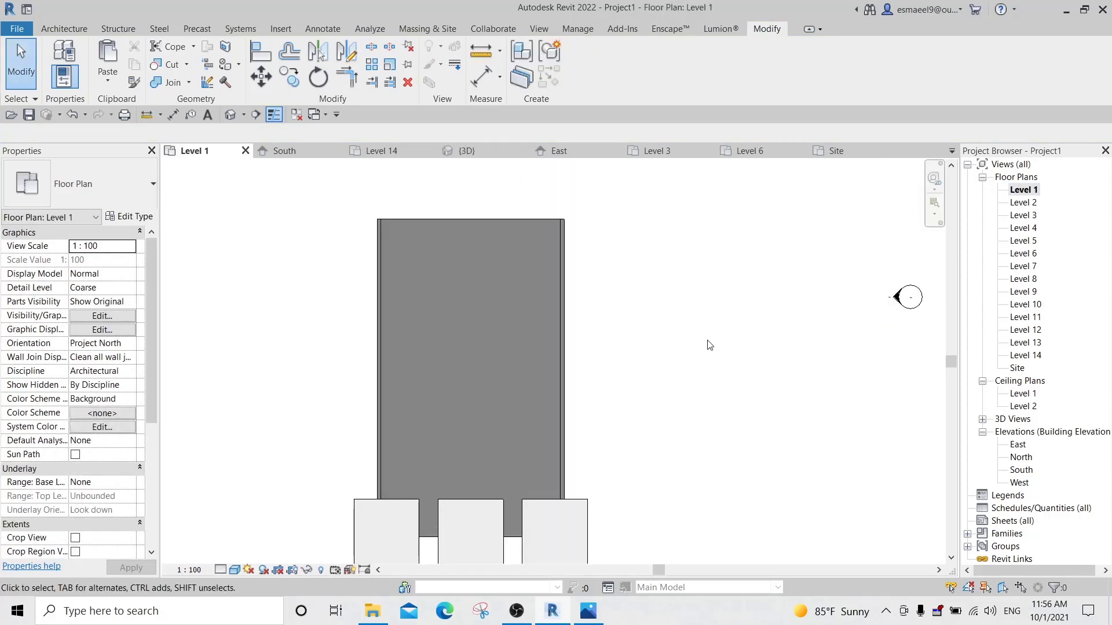
Draw a Generic - 200mm wall along the floor's north edge, corner to corner, in the Level 1 plan.
{"action": "left_click", "coordinate": [568, 248]}
{"action": "key", "text": "c"}
{"action": "key", "text": "s"}
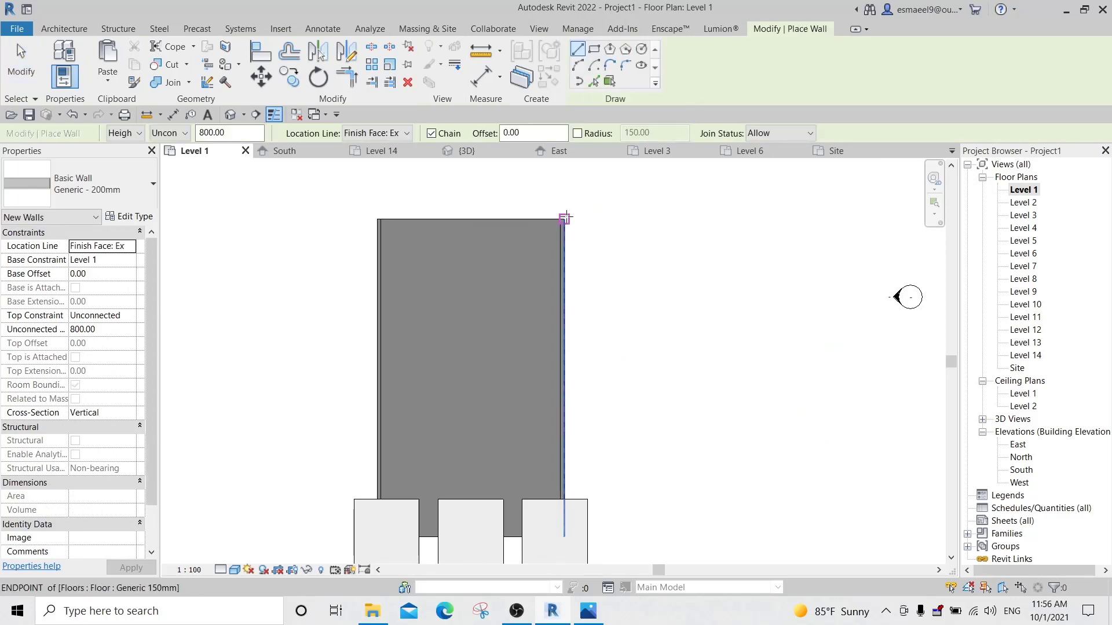
{"action": "left_click", "coordinate": [564, 219]}
{"action": "left_click", "coordinate": [384, 217]}
{"action": "key", "text": "Escape"}
{"action": "key", "text": "Escape"}
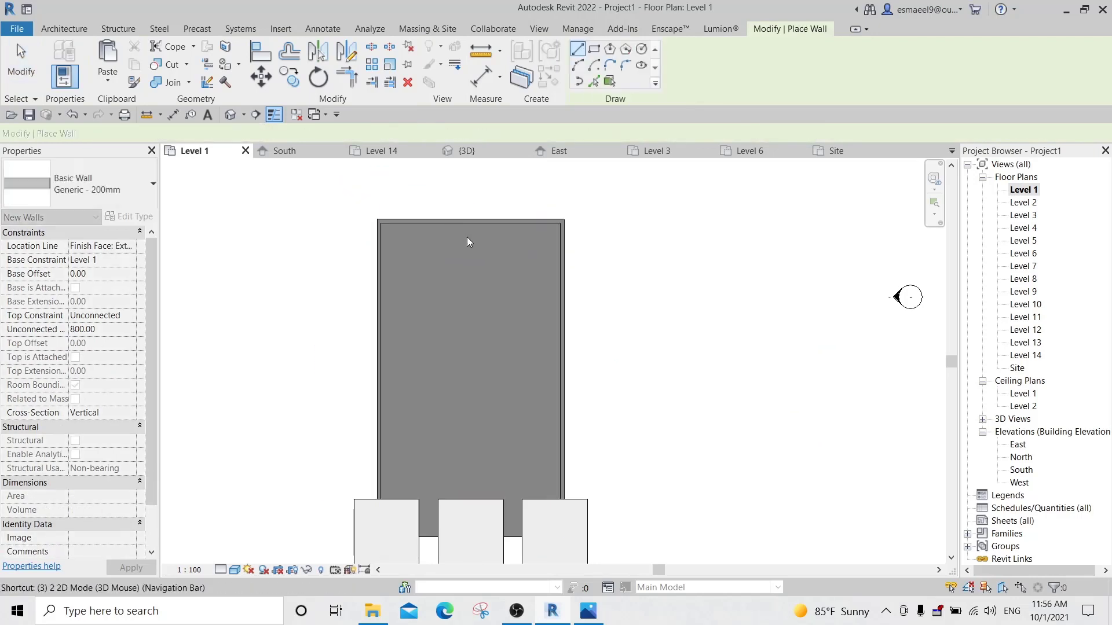
Raise the new back wall's top in the 3D view to an unconnected height of about 1385.
{"action": "key", "text": "ctrl+Tab"}
{"action": "scroll", "coordinate": [658, 346], "scroll_direction": "up", "scroll_amount": 2}
{"action": "left_click", "coordinate": [659, 349]}
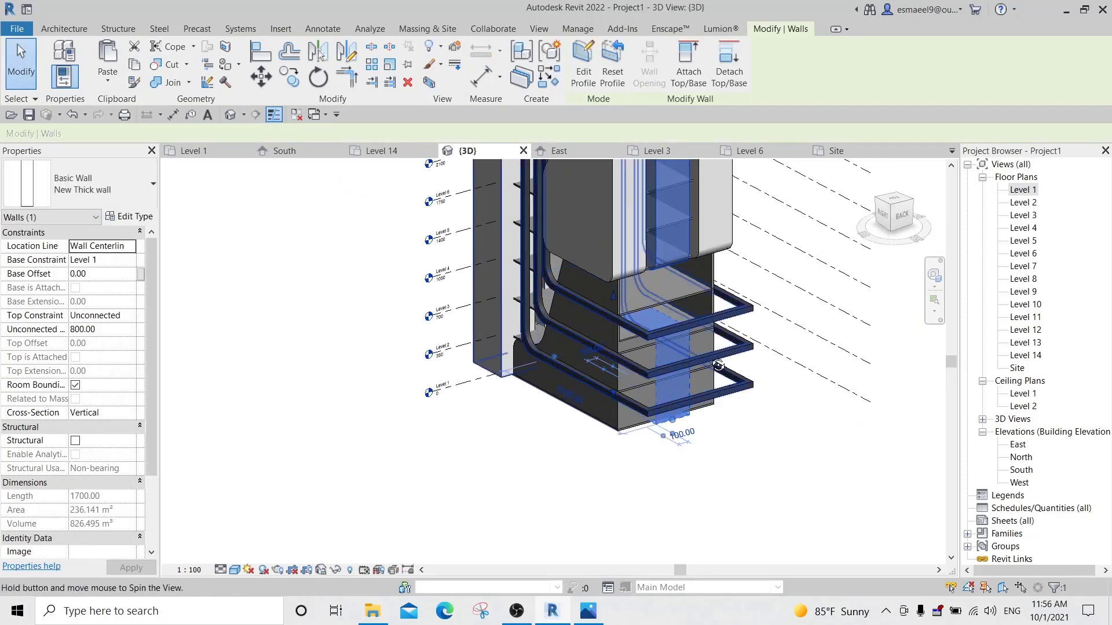
{"action": "middle_click_drag", "start_coordinate": [710, 343], "coordinate": [603, 404], "text": "shift"}
{"action": "key", "text": "Delete"}
{"action": "left_click", "coordinate": [666, 348]}
{"action": "key", "text": "Escape"}
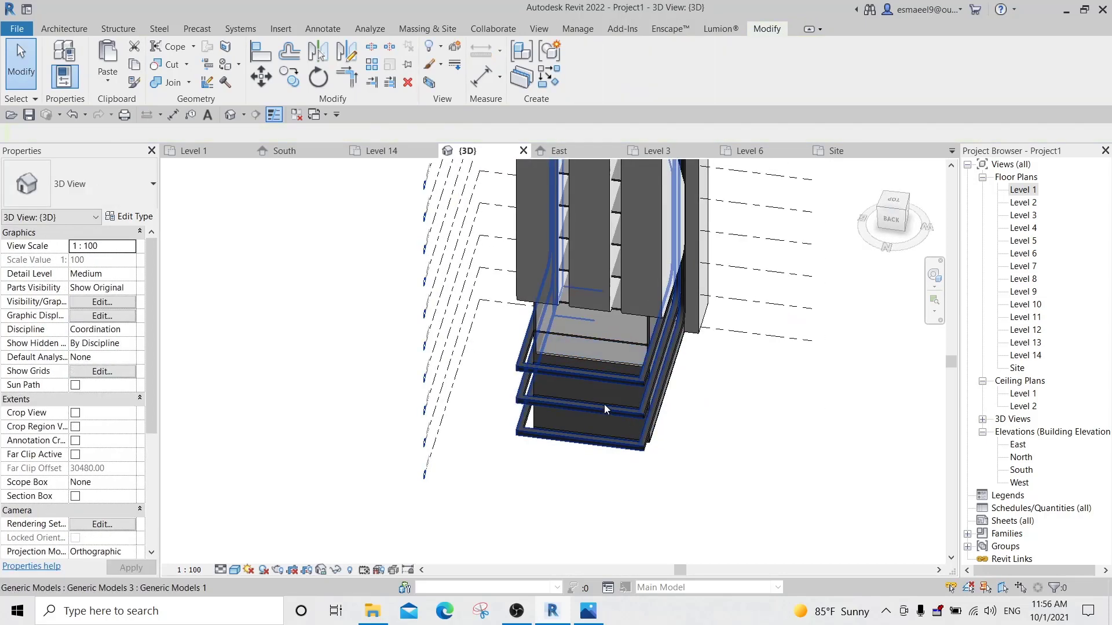
{"action": "left_click", "coordinate": [602, 394]}
{"action": "scroll", "coordinate": [599, 356], "scroll_direction": "up", "scroll_amount": 3}
{"action": "left_click_drag", "start_coordinate": [593, 353], "coordinate": [593, 249]}
{"action": "middle_click_drag", "start_coordinate": [594, 249], "coordinate": [589, 209], "text": "shift"}
{"action": "scroll", "coordinate": [592, 200], "scroll_direction": "up", "scroll_amount": 2}
{"action": "left_click_drag", "start_coordinate": [593, 239], "coordinate": [595, 231]}
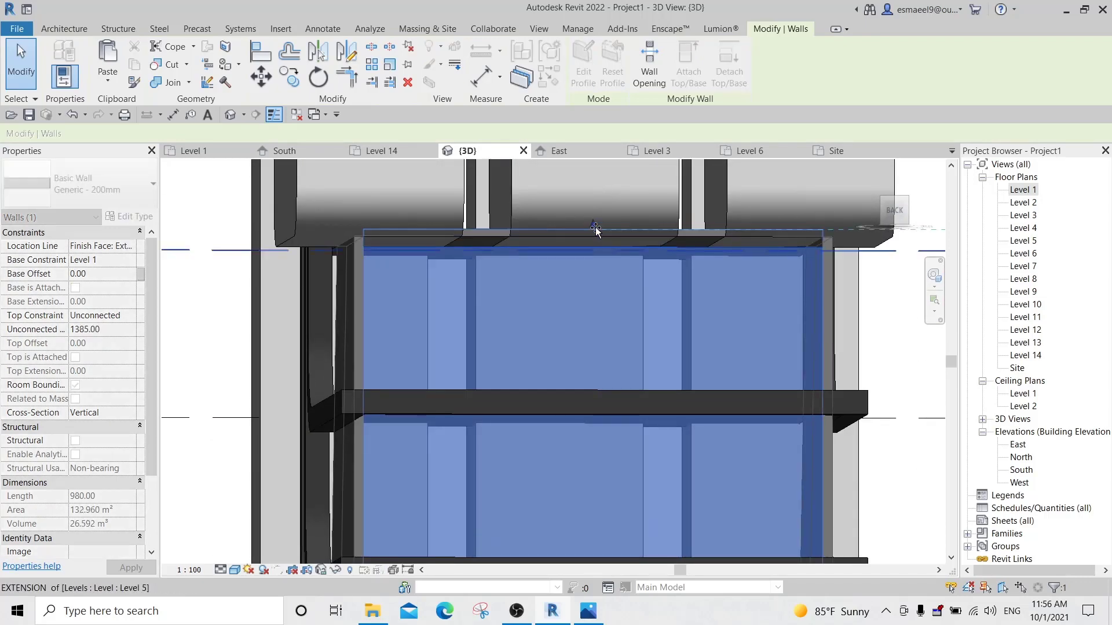
{"action": "key", "text": "Escape"}
Examine where the back wall's top meets the side walls beneath the tower.
{"action": "scroll", "coordinate": [600, 230], "scroll_direction": "down", "scroll_amount": 5}
{"action": "middle_click_drag", "start_coordinate": [589, 232], "coordinate": [740, 394], "text": "shift"}
{"action": "scroll", "coordinate": [663, 359], "scroll_direction": "down", "scroll_amount": 3}
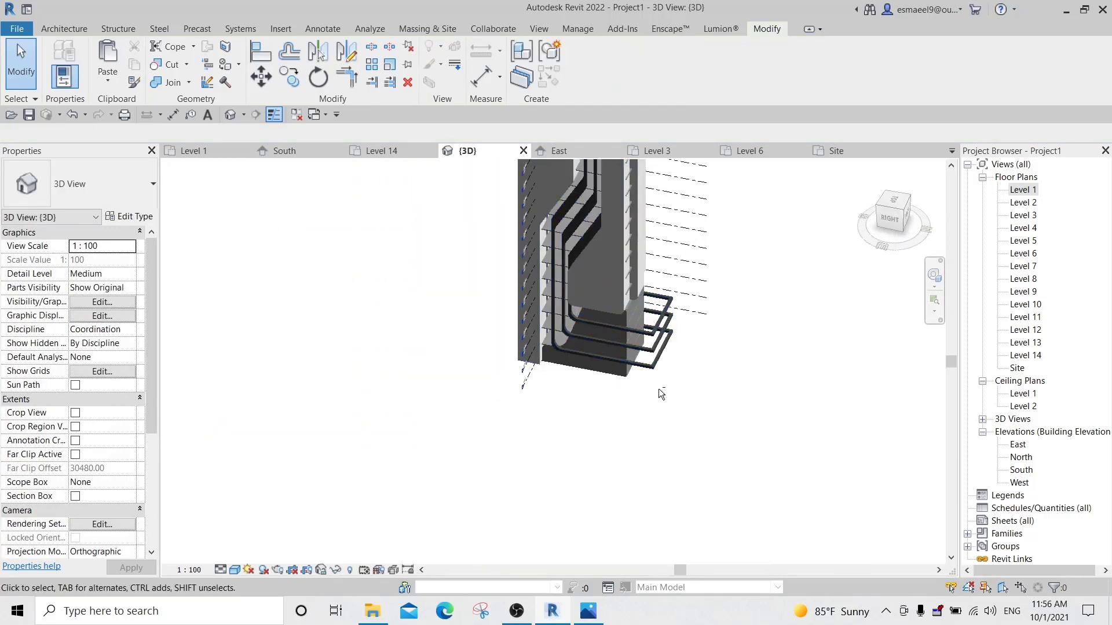
{"action": "middle_click_drag", "start_coordinate": [659, 391], "coordinate": [629, 342], "text": "shift"}
{"action": "scroll", "coordinate": [640, 315], "scroll_direction": "up", "scroll_amount": 3}
{"action": "left_click", "coordinate": [642, 323]}
{"action": "scroll", "coordinate": [640, 323], "scroll_direction": "up", "scroll_amount": 3}
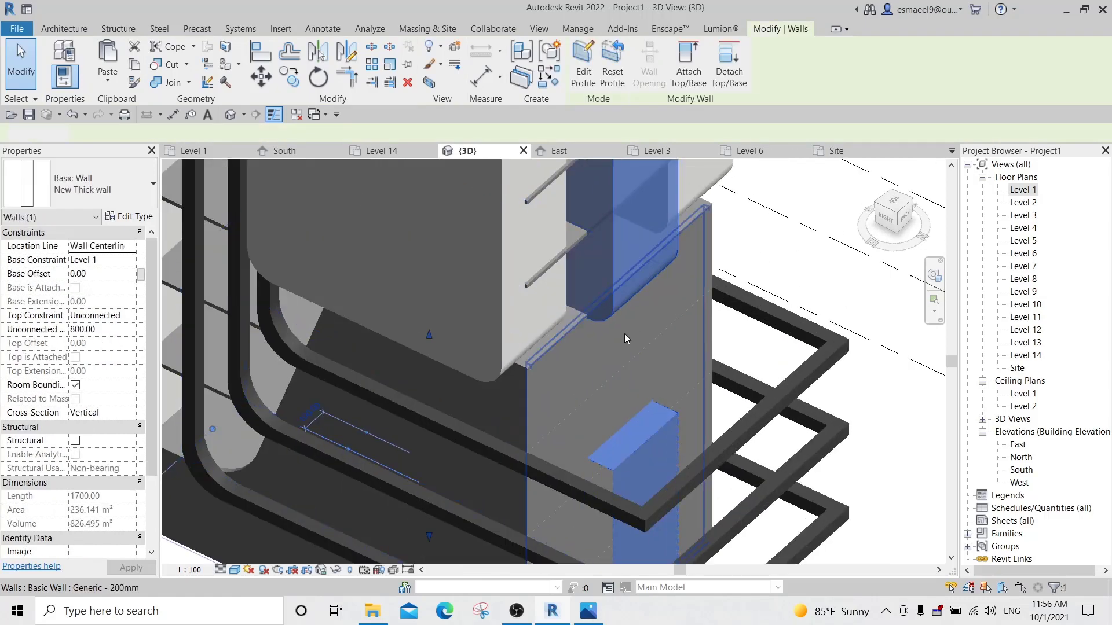
{"action": "key", "text": "Escape"}
{"action": "left_click", "coordinate": [607, 340]}
{"action": "key", "text": "Escape"}
{"action": "scroll", "coordinate": [613, 345], "scroll_direction": "down", "scroll_amount": 3}
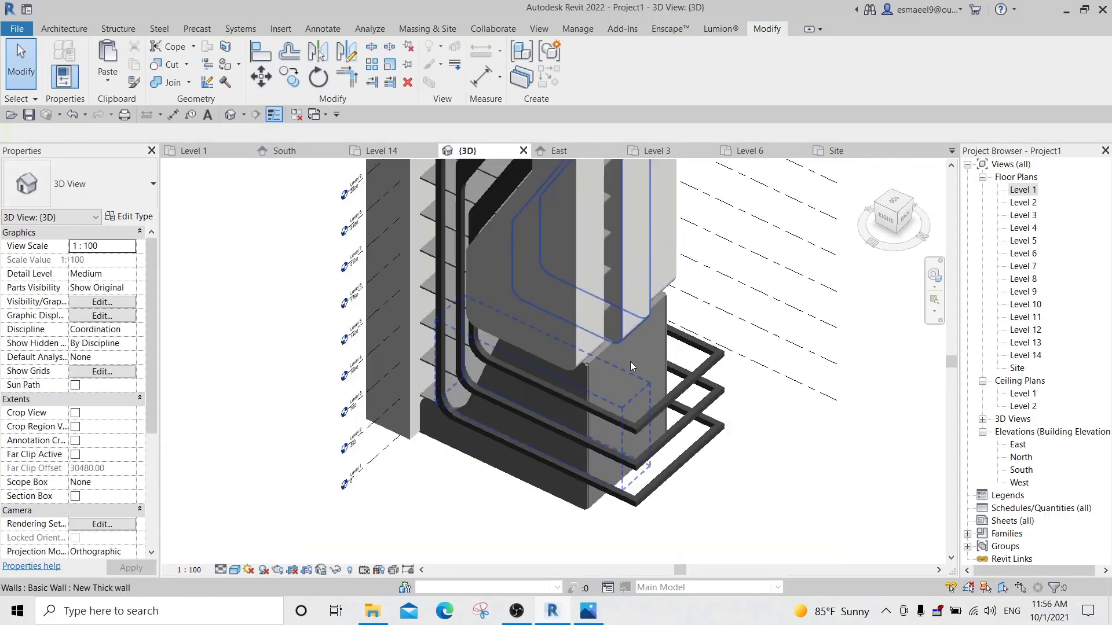
Adjust the back wall's top to an unconnected height of about 1377.
{"action": "middle_click_drag", "start_coordinate": [615, 372], "coordinate": [548, 321], "text": "shift"}
{"action": "scroll", "coordinate": [548, 321], "scroll_direction": "up", "scroll_amount": 5}
{"action": "left_click", "coordinate": [648, 323]}
{"action": "mouse_move", "coordinate": [648, 327]}
{"action": "middle_mouse_down", "text": "shift"}
{"action": "mouse_move", "coordinate": [640, 357]}
{"action": "mouse_move", "coordinate": [665, 342]}
{"action": "middle_mouse_up", "text": "shift"}
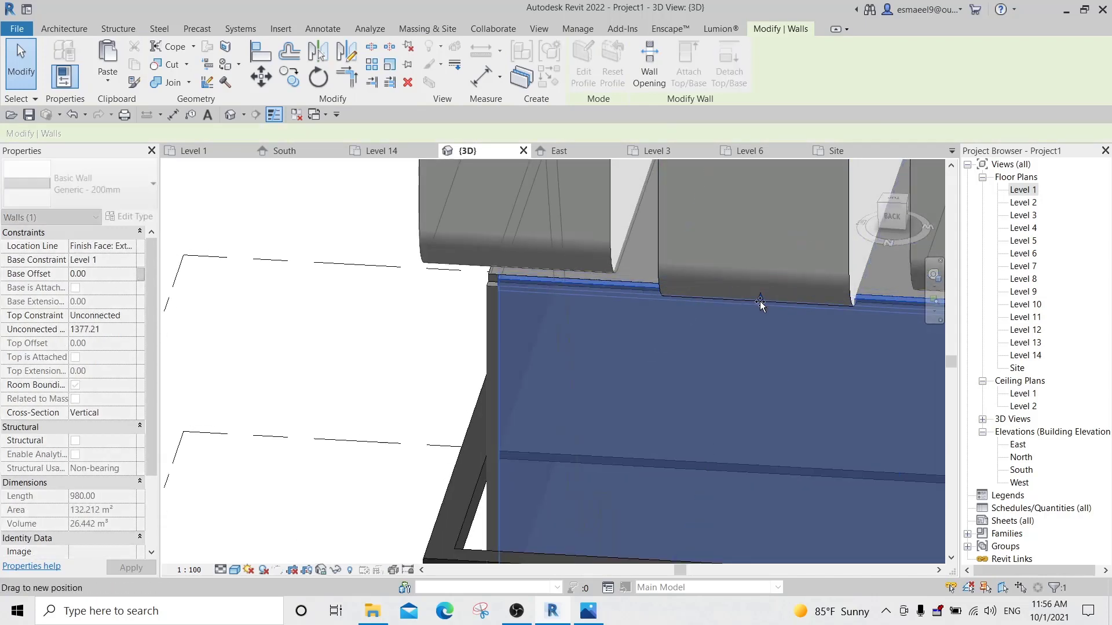
{"action": "key", "text": "Escape"}
Align the back wall's top face with the top of the adjoining side wall.
{"action": "scroll", "coordinate": [572, 298], "scroll_direction": "up", "scroll_amount": 3}
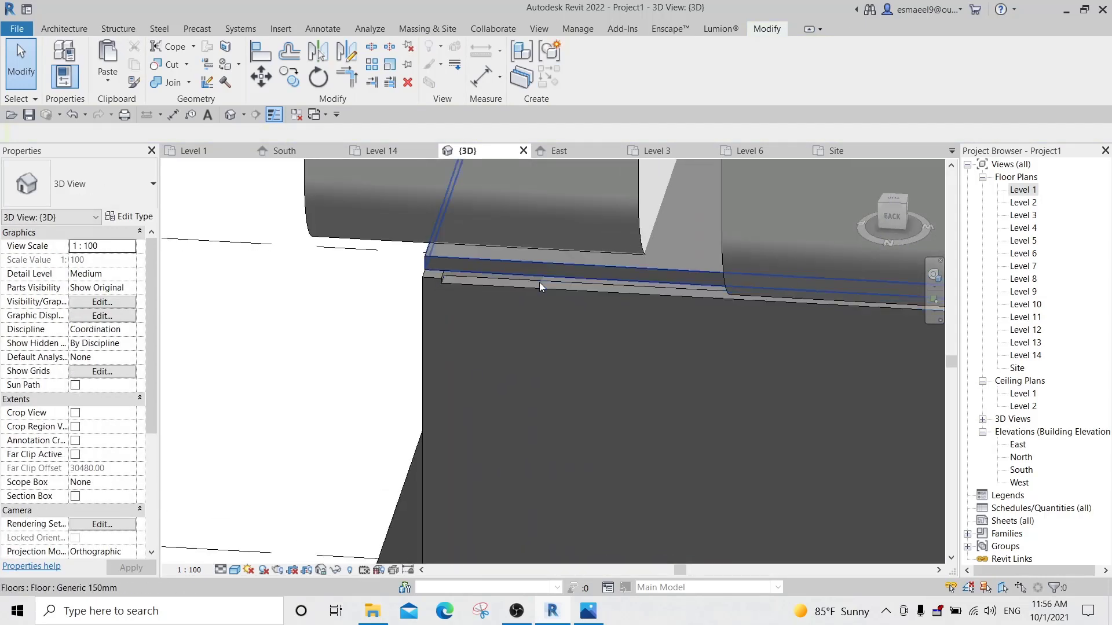
{"action": "key", "text": "a"}
{"action": "key", "text": "l"}
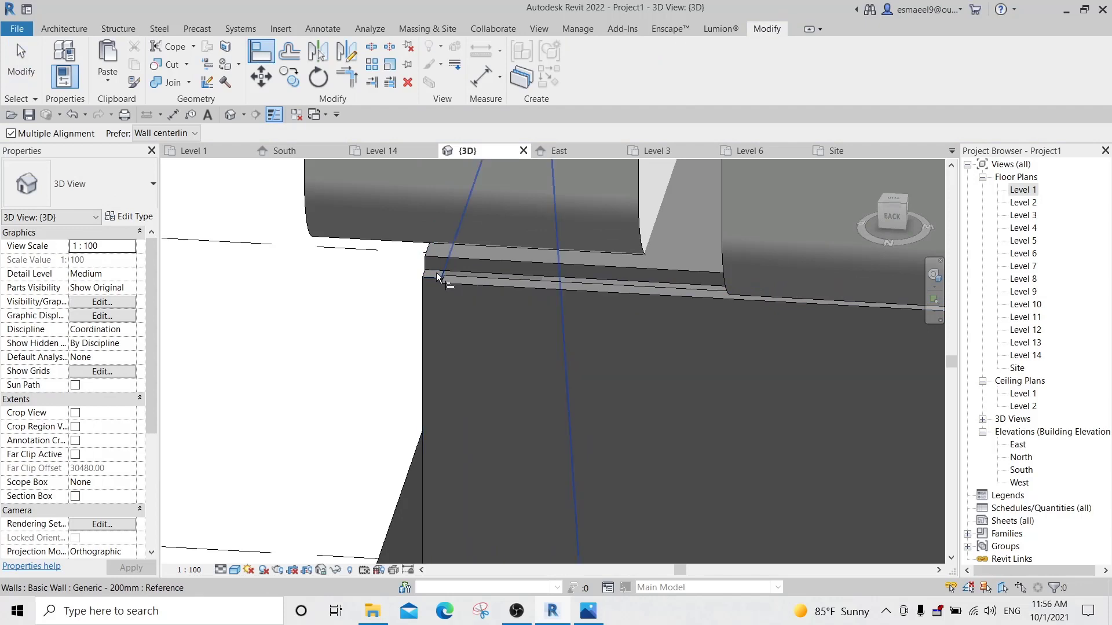
{"action": "left_click", "coordinate": [436, 272]}
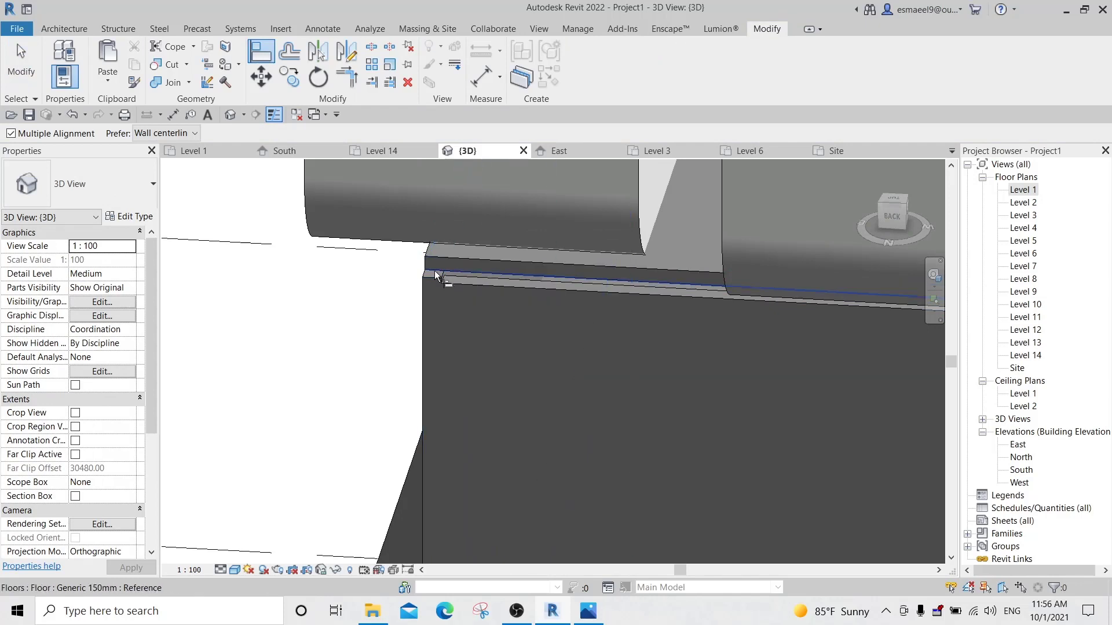
{"action": "left_click", "coordinate": [433, 271]}
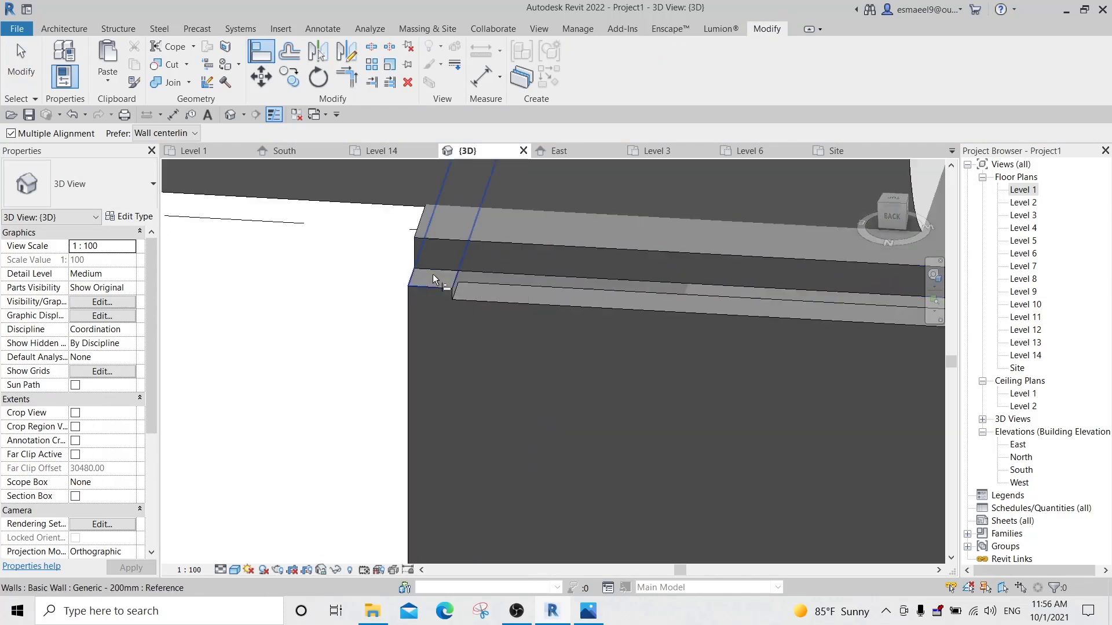
{"action": "left_click", "coordinate": [497, 292]}
{"action": "scroll", "coordinate": [512, 287], "scroll_direction": "down", "scroll_amount": 5}
{"action": "middle_click_drag", "start_coordinate": [512, 287], "coordinate": [649, 311], "text": "shift"}
{"action": "key", "text": "Escape"}
{"action": "key", "text": "Escape"}
{"action": "scroll", "coordinate": [649, 311], "scroll_direction": "down", "scroll_amount": 5}
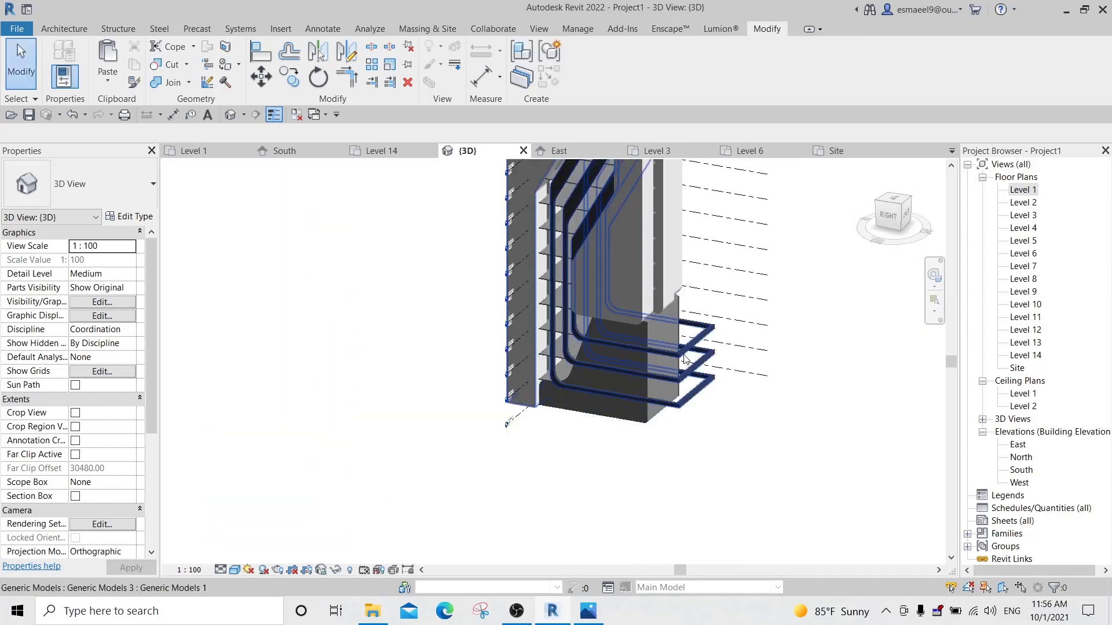
Examine the building from several angles, from the base up to the tower tops.
{"action": "middle_click_drag", "start_coordinate": [685, 359], "coordinate": [444, 405], "text": "shift"}
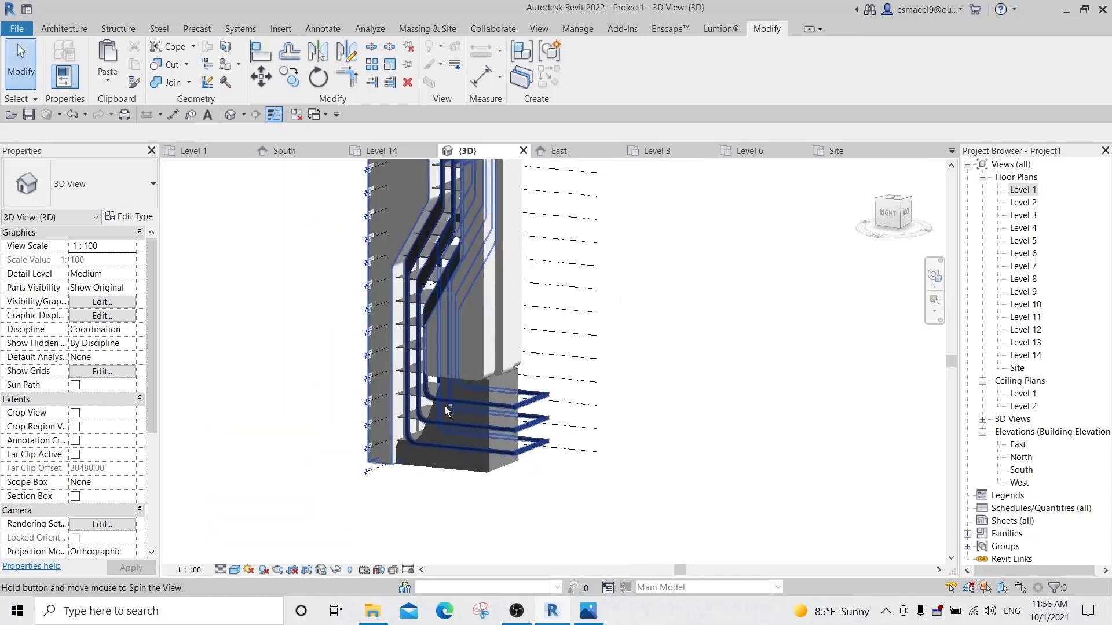
{"action": "scroll", "coordinate": [552, 374], "scroll_direction": "down", "scroll_amount": 3}
{"action": "middle_click_drag", "start_coordinate": [562, 411], "coordinate": [553, 387], "text": "shift"}
{"action": "scroll", "coordinate": [552, 258], "scroll_direction": "up", "scroll_amount": 3}
{"action": "middle_click_drag", "start_coordinate": [551, 260], "coordinate": [507, 389], "text": "shift"}
{"action": "left_click", "coordinate": [498, 346]}
{"action": "middle_click_drag", "start_coordinate": [498, 346], "coordinate": [609, 243], "text": "shift"}
{"action": "scroll", "coordinate": [527, 457], "scroll_direction": "up", "scroll_amount": 3}
{"action": "middle_click_drag", "start_coordinate": [537, 213], "coordinate": [569, 263], "text": "shift"}
{"action": "middle_click_drag", "start_coordinate": [569, 263], "coordinate": [617, 383]}
Align the inner end face of the back tower's middle thick wall with the adjacent outer wall's end face.
{"action": "key", "text": "l"}
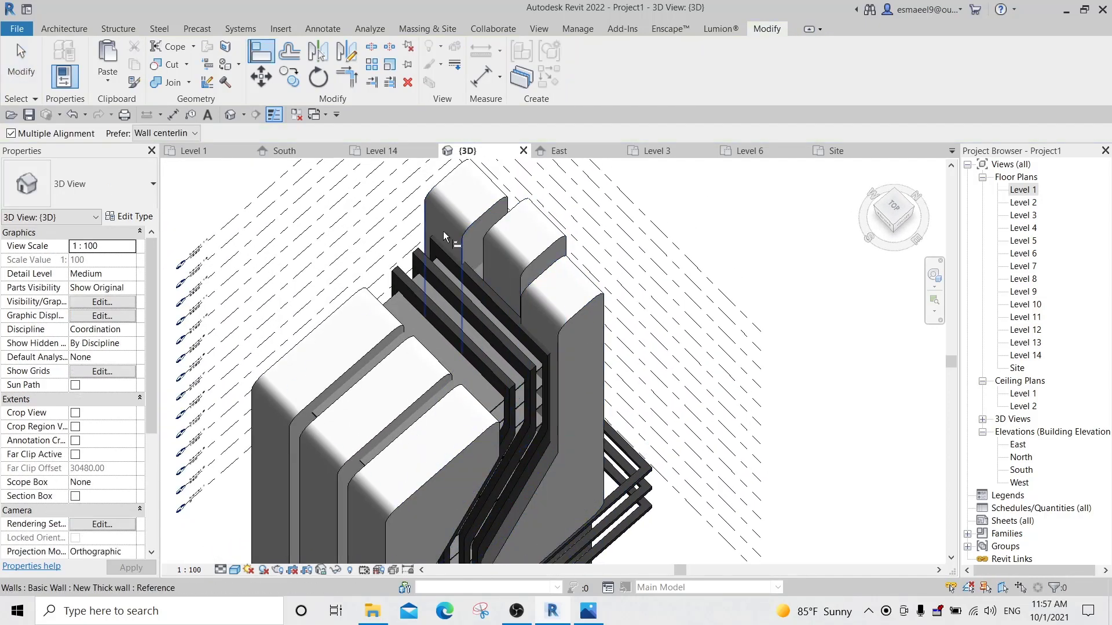
{"action": "left_click", "coordinate": [443, 231]}
{"action": "left_click", "coordinate": [503, 273]}
{"action": "scroll", "coordinate": [569, 281], "scroll_direction": "down", "scroll_amount": 3}
{"action": "middle_click_drag", "start_coordinate": [660, 289], "coordinate": [556, 279], "text": "shift"}
{"action": "scroll", "coordinate": [556, 279], "scroll_direction": "down", "scroll_amount": 3}
{"action": "middle_click_drag", "start_coordinate": [610, 452], "coordinate": [565, 342], "text": "shift"}
{"action": "key", "text": "Escape"}
{"action": "scroll", "coordinate": [550, 329], "scroll_direction": "up", "scroll_amount": 2}
{"action": "middle_click_drag", "start_coordinate": [555, 426], "coordinate": [584, 521], "text": "shift"}
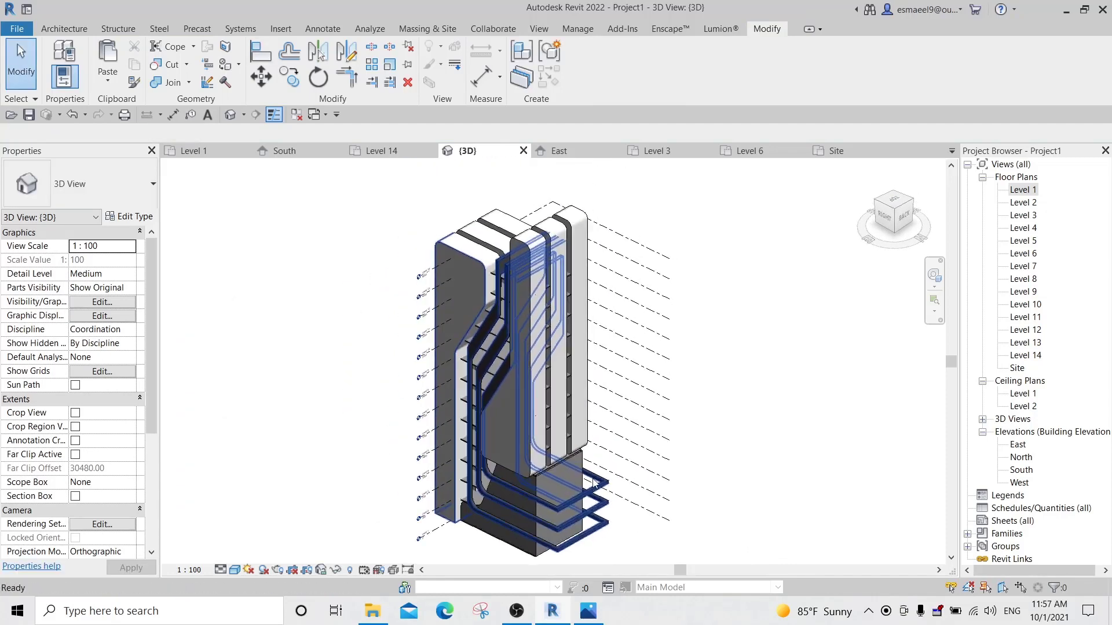
Check the reference image and create a large rectangular Generic 150mm floor around the building's base on Level 1.
{"action": "left_click", "coordinate": [582, 615]}
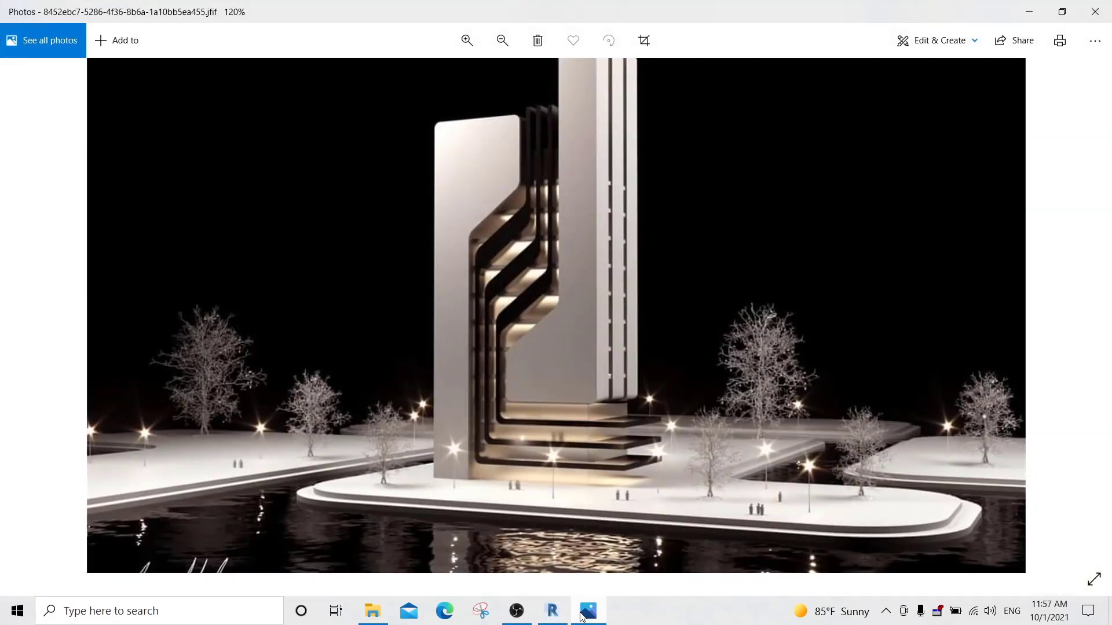
{"action": "left_click", "coordinate": [582, 616]}
{"action": "double_click", "coordinate": [1020, 190]}
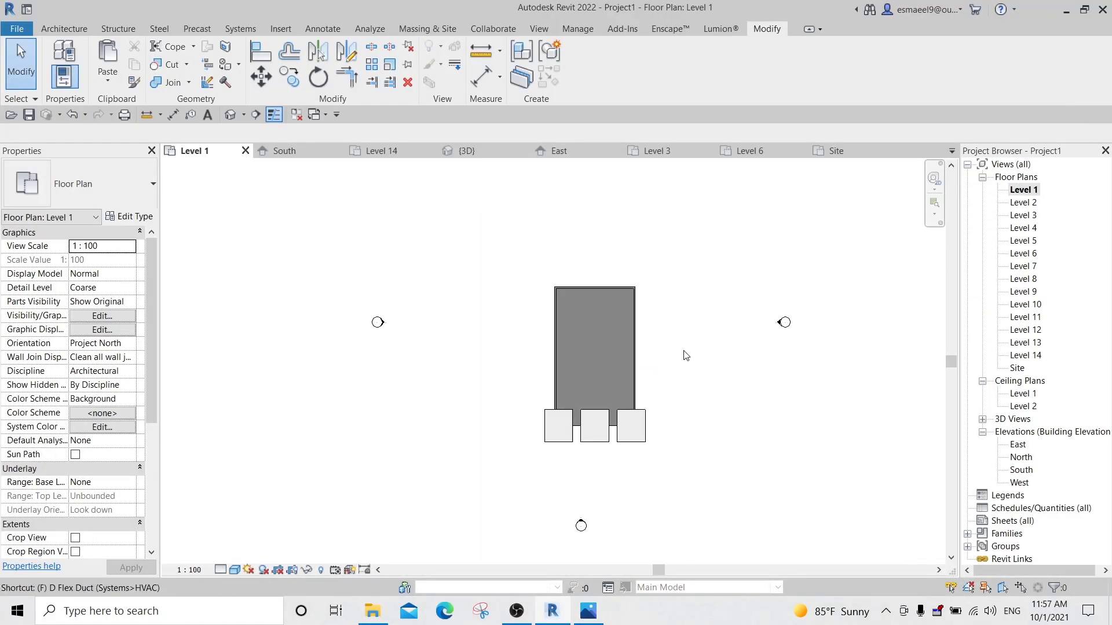
{"action": "key", "text": "l"}
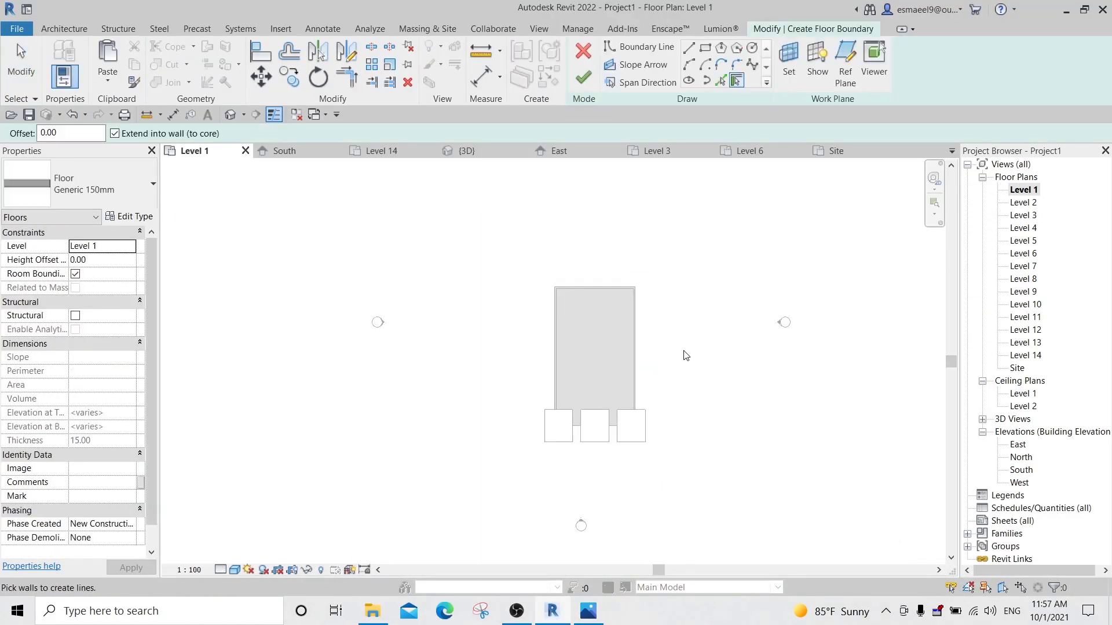
{"action": "left_click", "coordinate": [704, 48]}
{"action": "left_click", "coordinate": [415, 192]}
{"action": "middle_click_drag", "start_coordinate": [720, 520], "coordinate": [657, 401]}
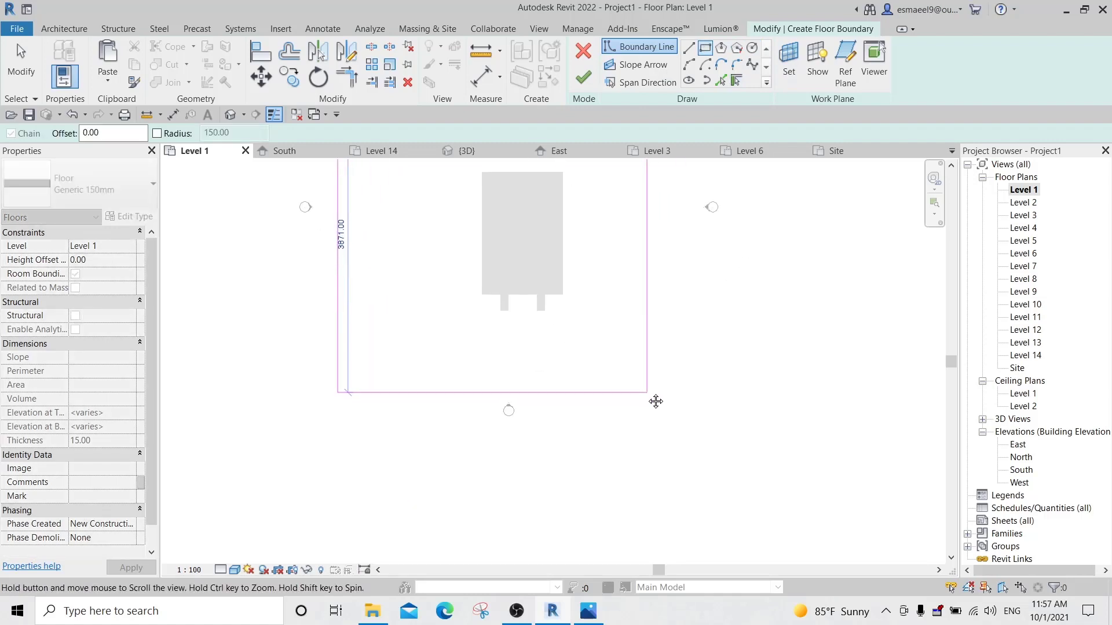
{"action": "left_click", "coordinate": [667, 398]}
{"action": "left_click", "coordinate": [583, 77]}
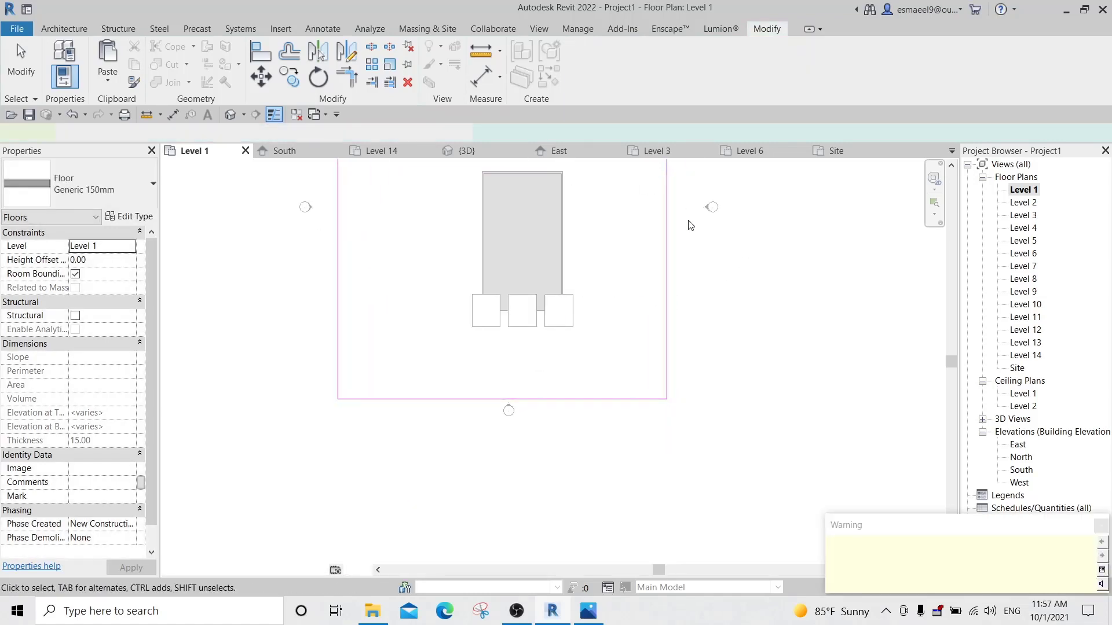
Enable smooth anti-aliased lines, cast shadows and ambient shadows in the 3D view's graphic display options.
{"action": "key", "text": "3"}
{"action": "key", "text": "d"}
{"action": "middle_click_drag", "start_coordinate": [776, 388], "coordinate": [752, 336], "text": "shift"}
{"action": "middle_click_drag", "start_coordinate": [751, 336], "coordinate": [807, 248], "text": "shift"}
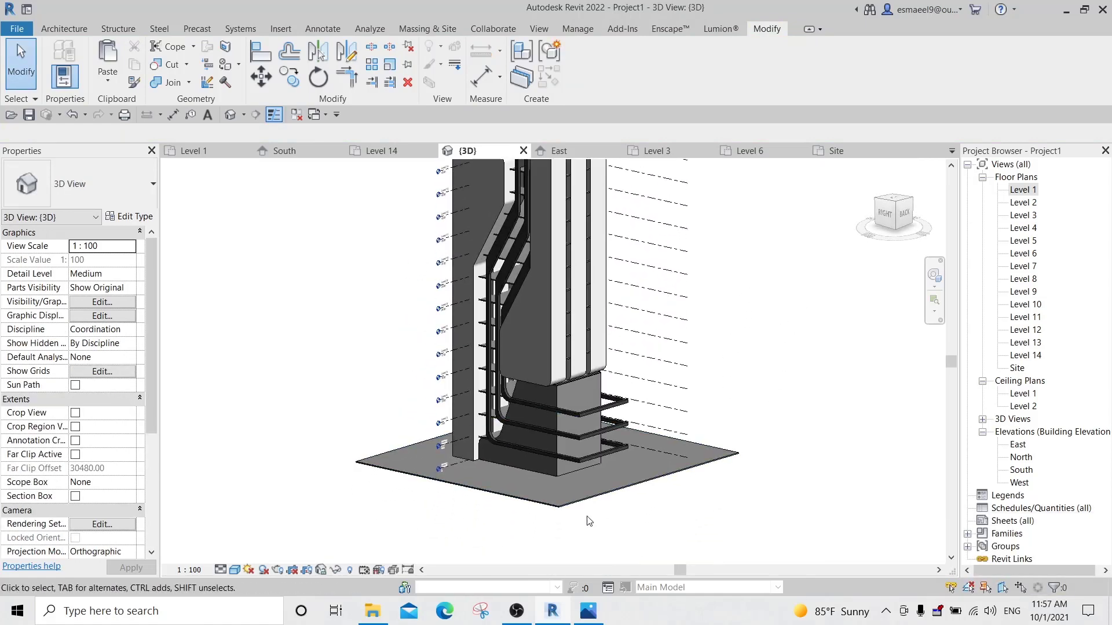
{"action": "key", "text": "g"}
{"action": "key", "text": "d"}
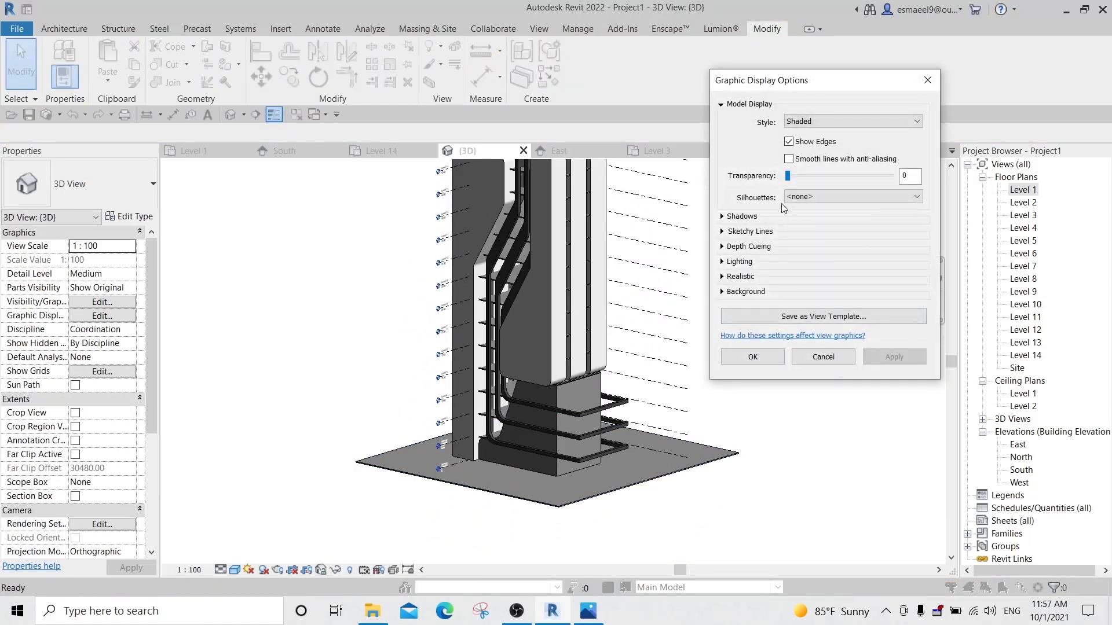
{"action": "left_click", "coordinate": [721, 216]}
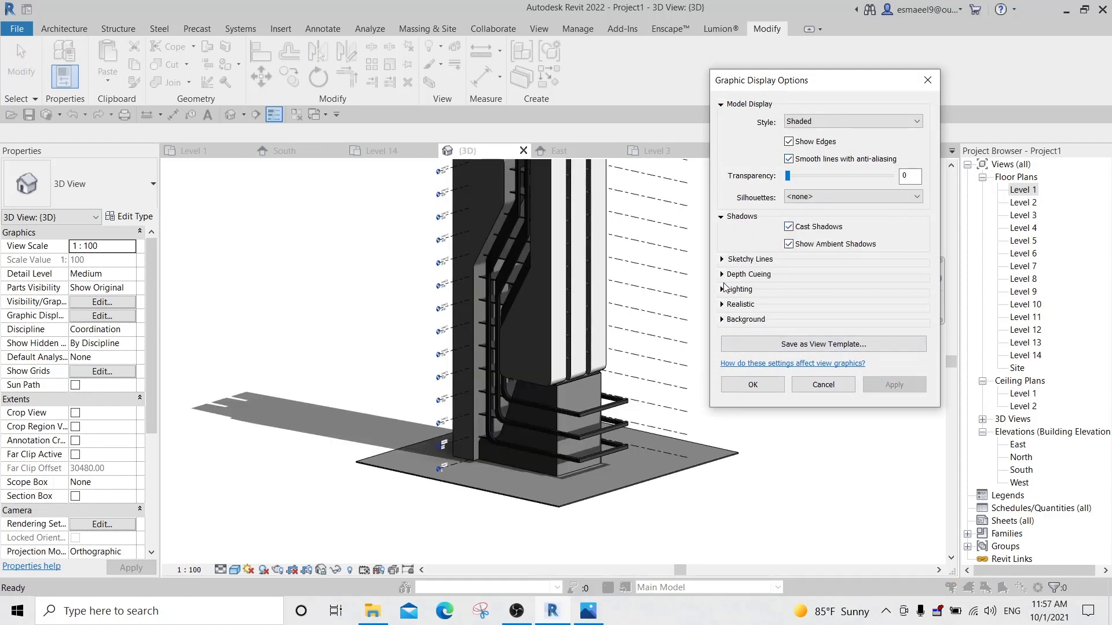
Set the lighting to sun 57, ambient light 44 and shadows 12, apply it and dismiss the save reminder.
{"action": "left_click", "coordinate": [722, 289]}
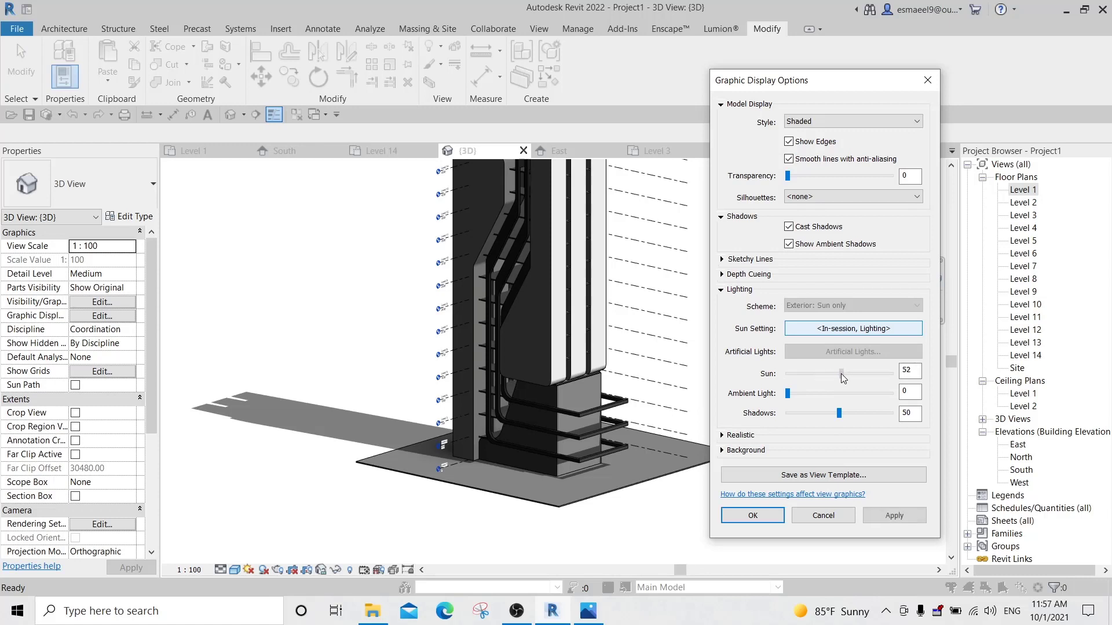
{"action": "left_click_drag", "start_coordinate": [817, 391], "coordinate": [832, 395]}
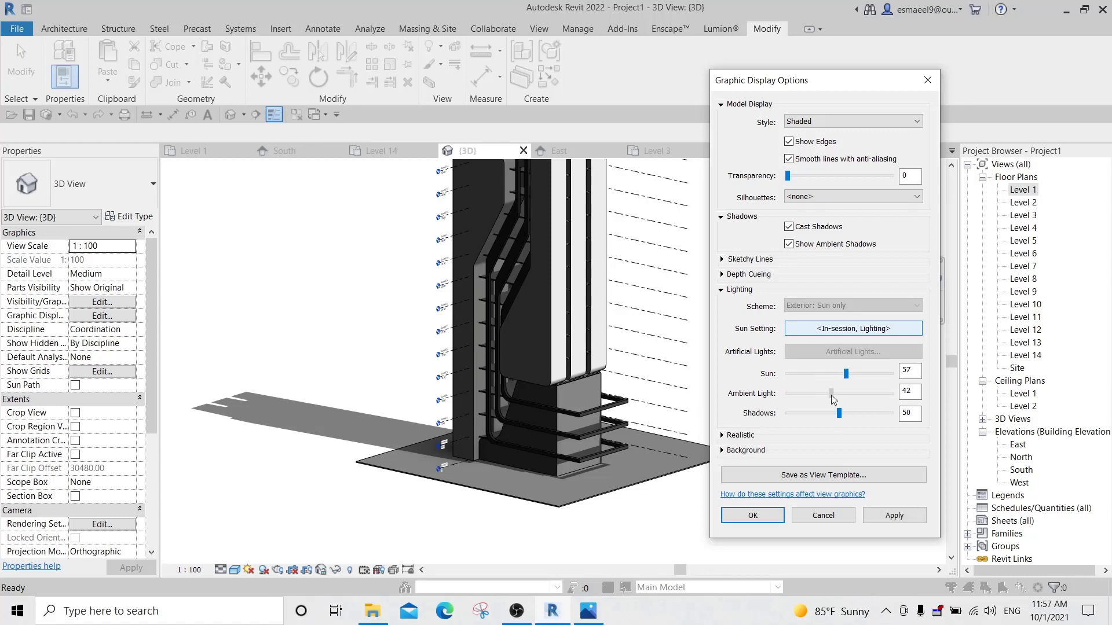
{"action": "left_click", "coordinate": [887, 513]}
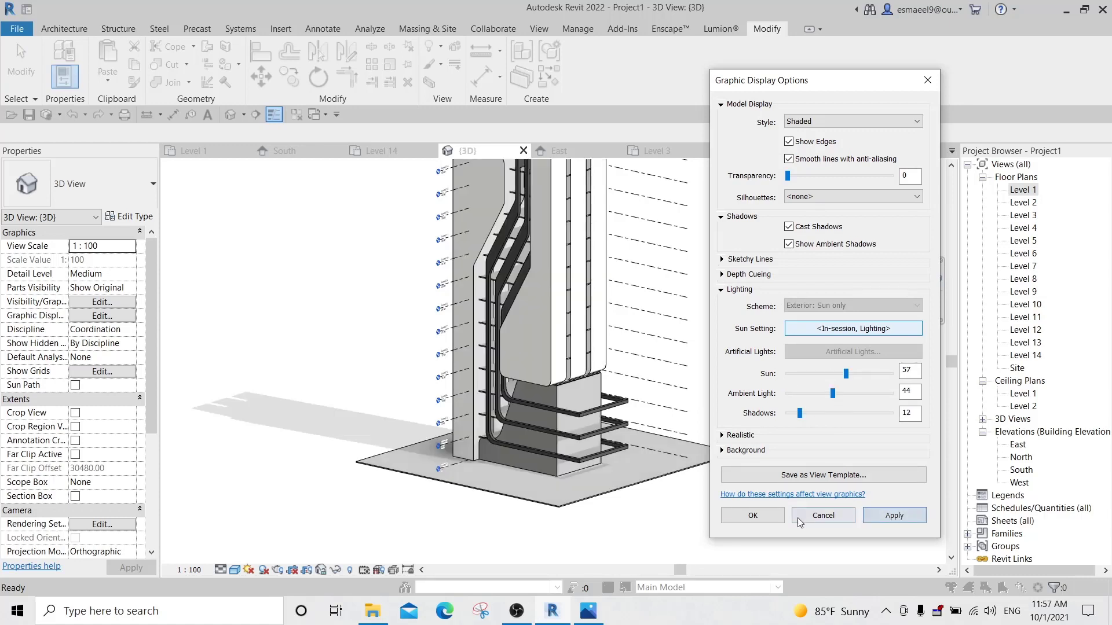
{"action": "left_click", "coordinate": [765, 519]}
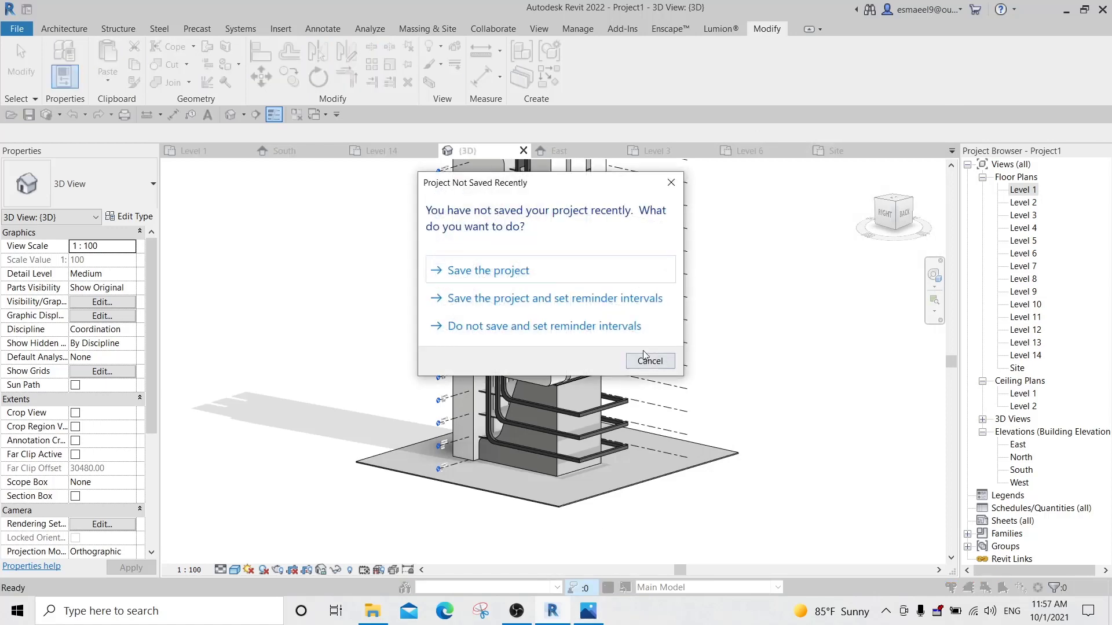
{"action": "left_click", "coordinate": [657, 365]}
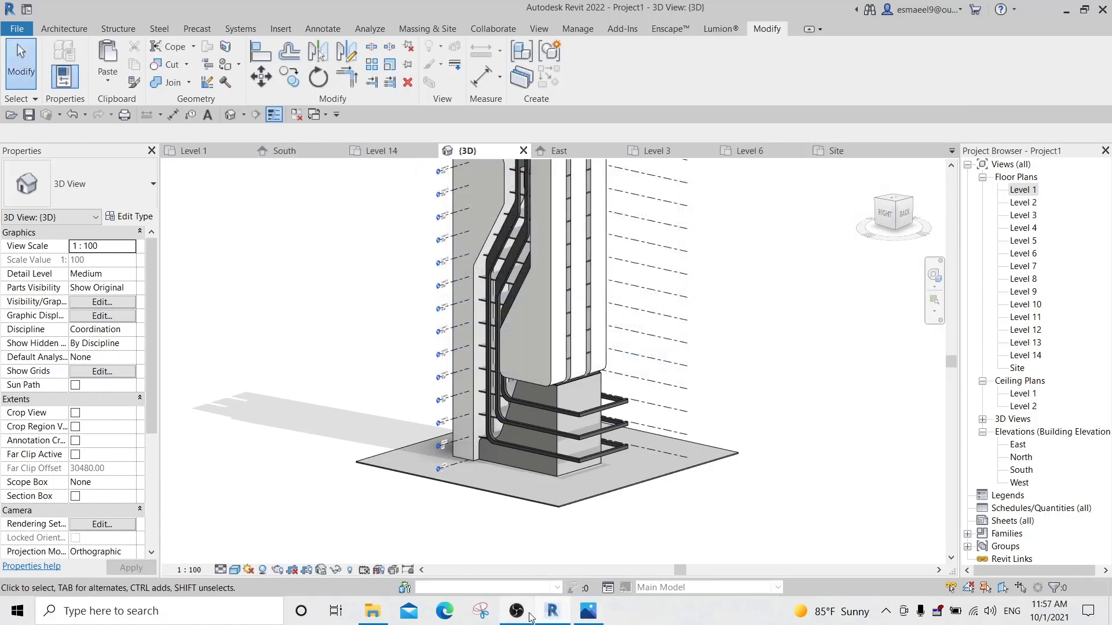